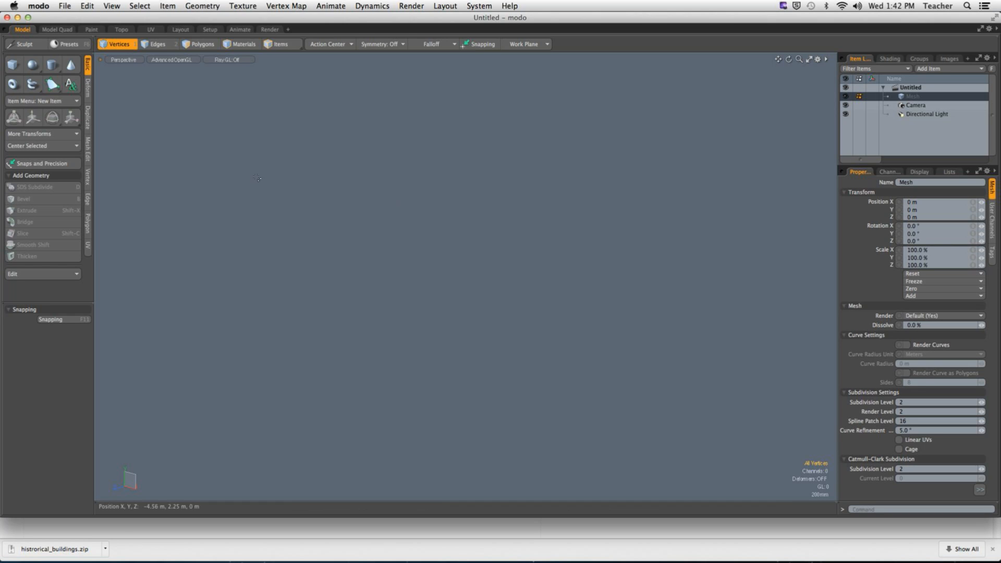
- Hide modo and then Google Chrome from their application menus
click(35, 6)
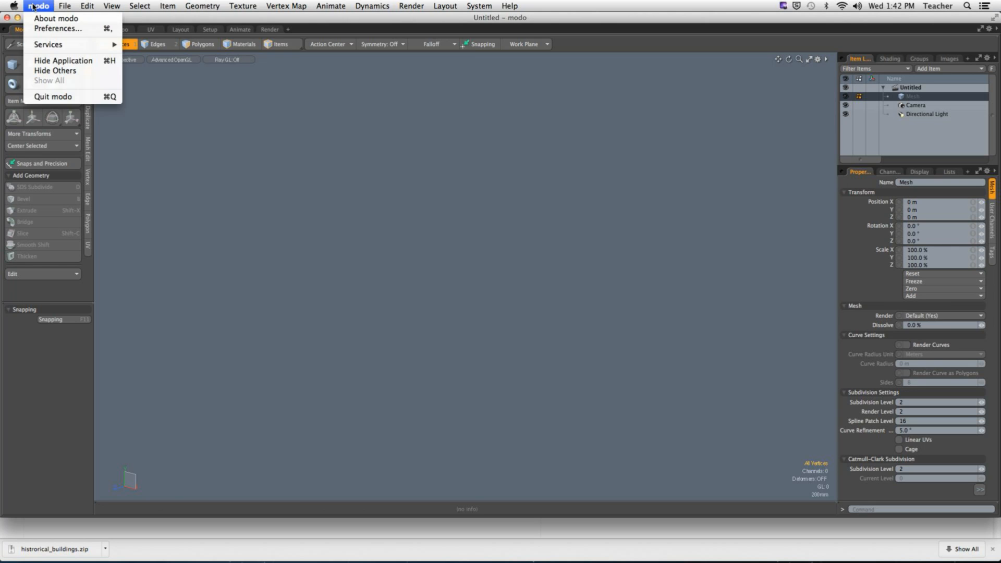
click(63, 60)
click(72, 6)
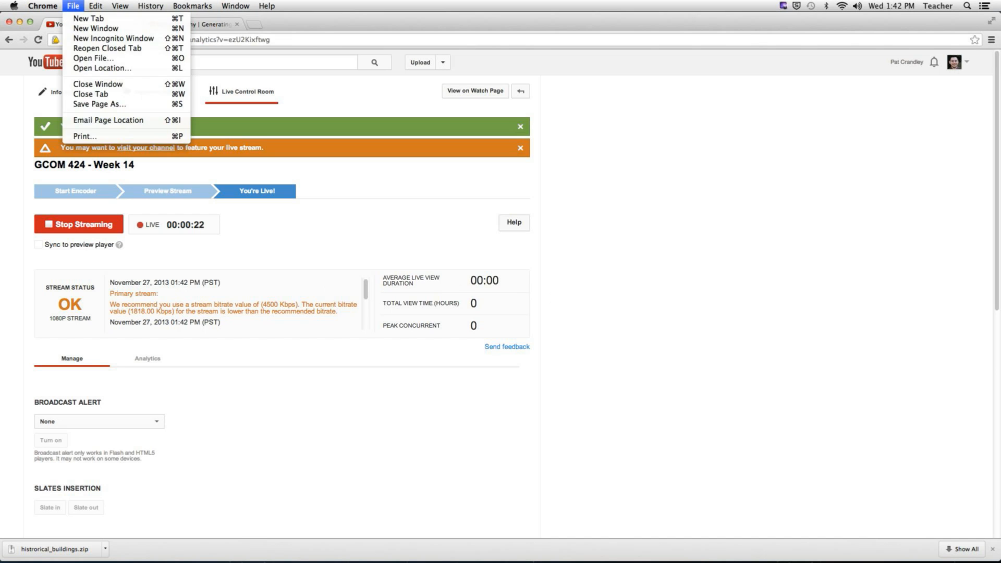
click(56, 25)
click(44, 6)
click(78, 103)
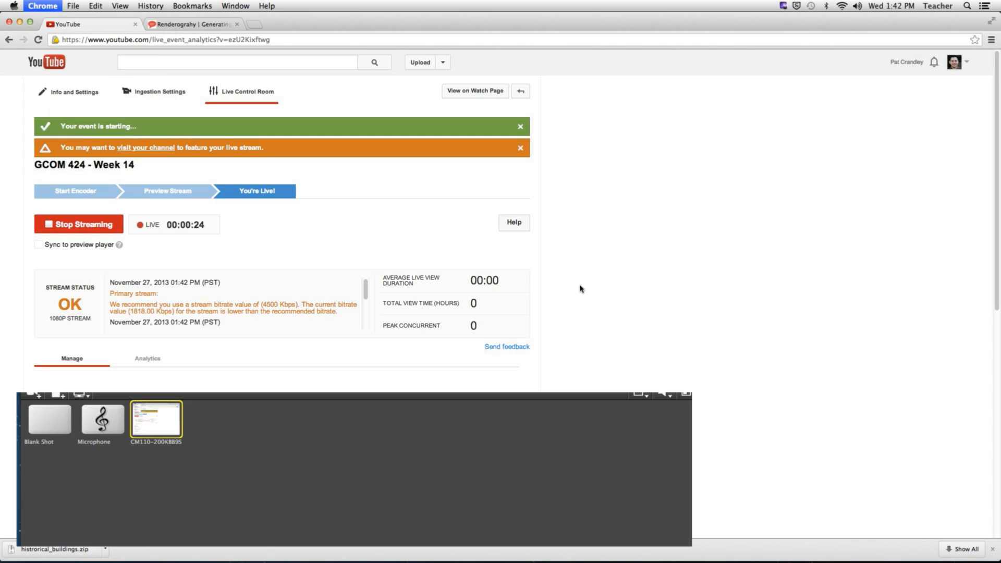
- Bring Wirecast to the front and hide it to reveal the desktop
click(290, 14)
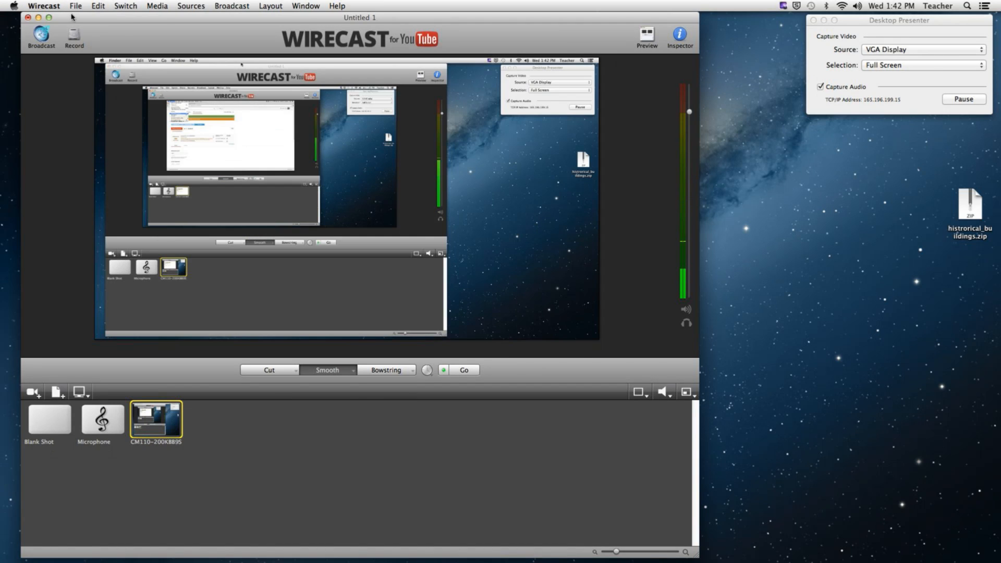
click(27, 6)
click(45, 70)
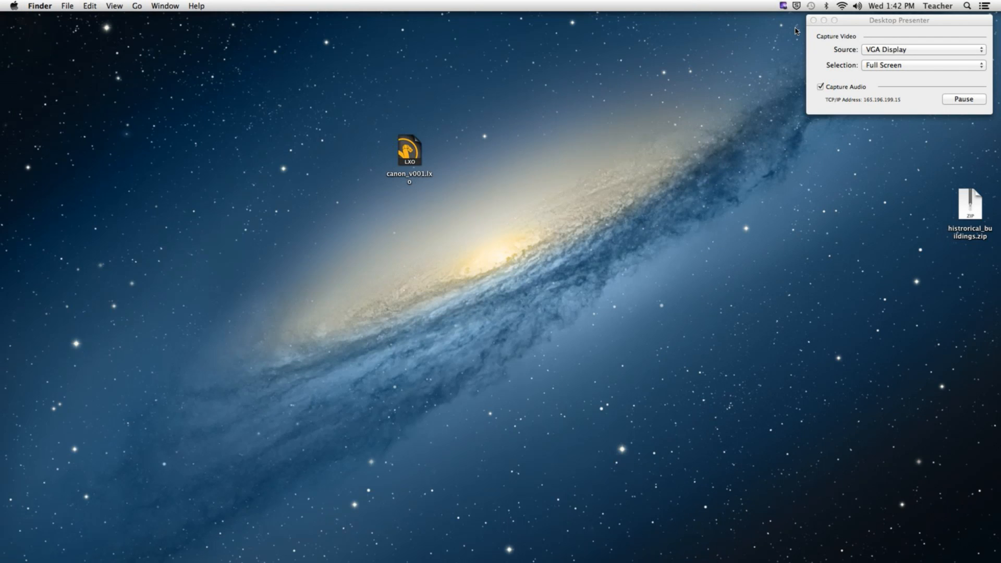
- Hide Desktop Presenter, extract historical_buildings.zip, and open pagoda.lxo from the extracted folder
click(889, 32)
key(super+h)
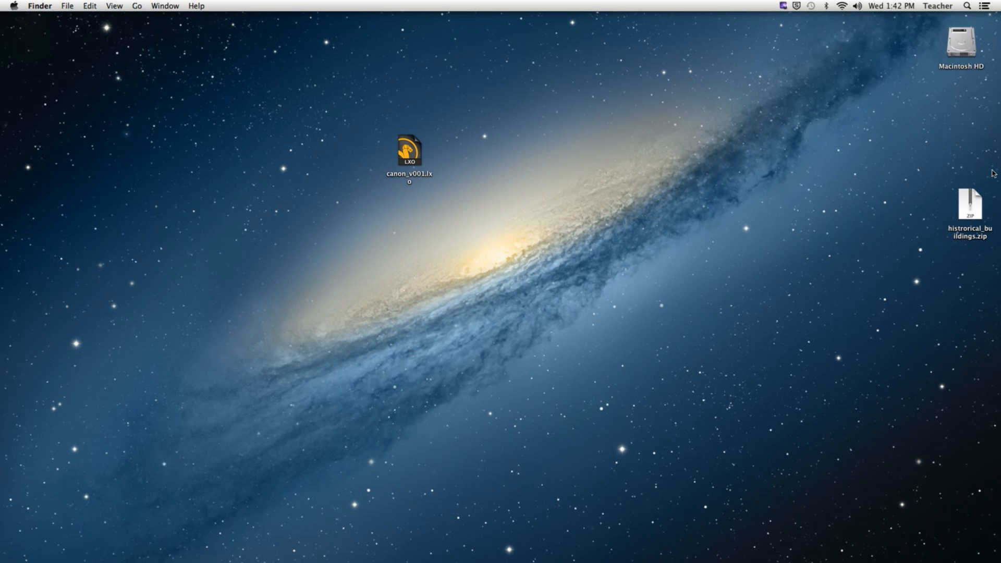
double_click(970, 204)
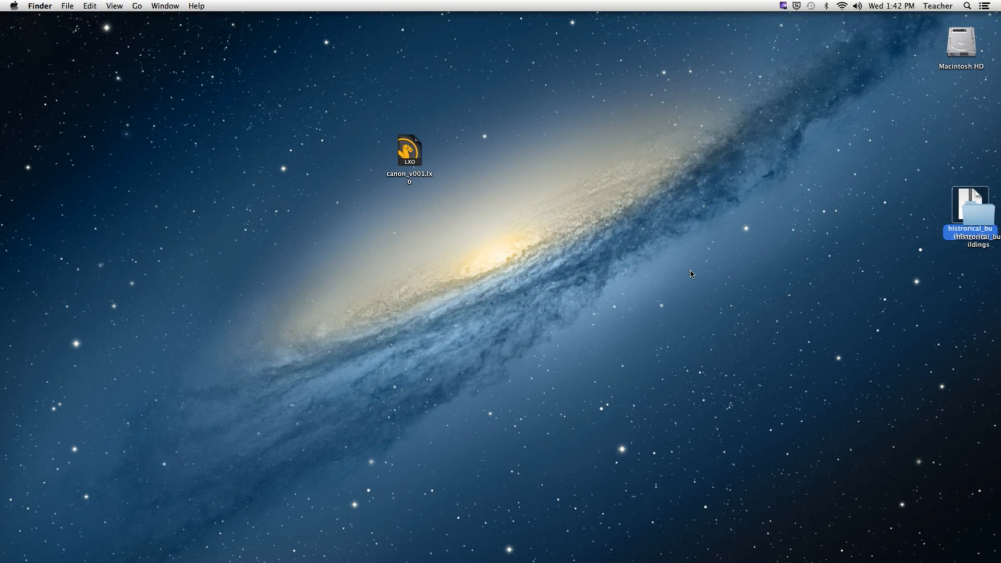
double_click(604, 95)
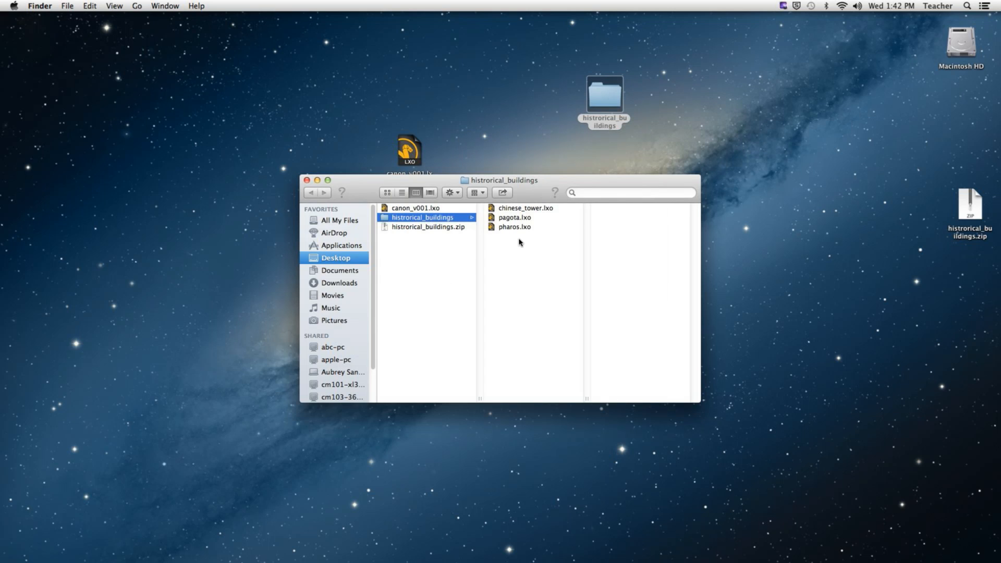
double_click(514, 218)
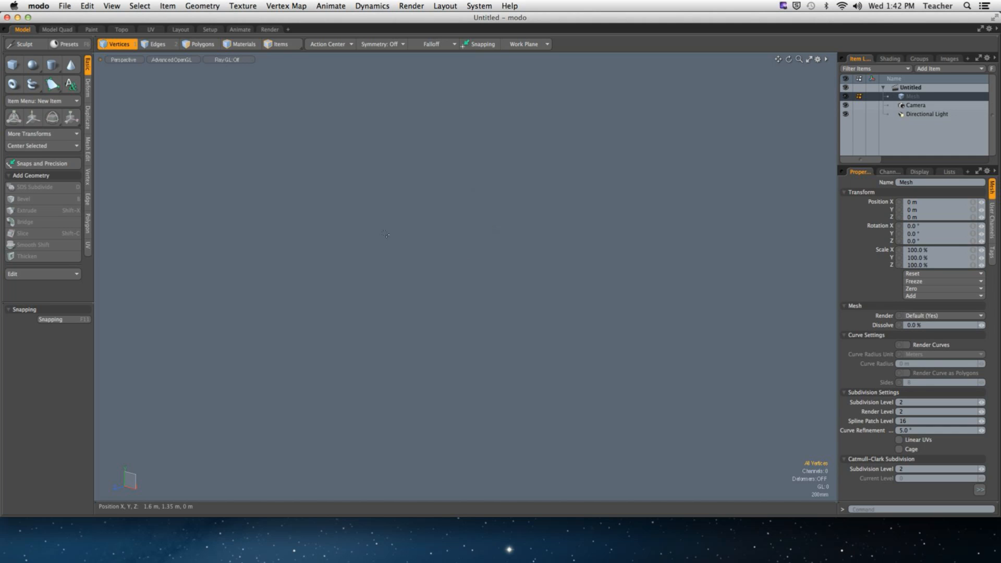
- Fit the pagoda into the view, orbit to a corner angle, and turn on Show Grid
key(a)
mouse_move(438, 333)
alt+mouse_down()
mouse_move(507, 299)
mouse_move(453, 268)
mouse_move(437, 339)
mouse_move(436, 328)
alt+mouse_up()
scroll(507, 298, up, 3)
alt+drag(443, 235, 553, 230)
alt+shift+drag(449, 260, 441, 223)
key(o)
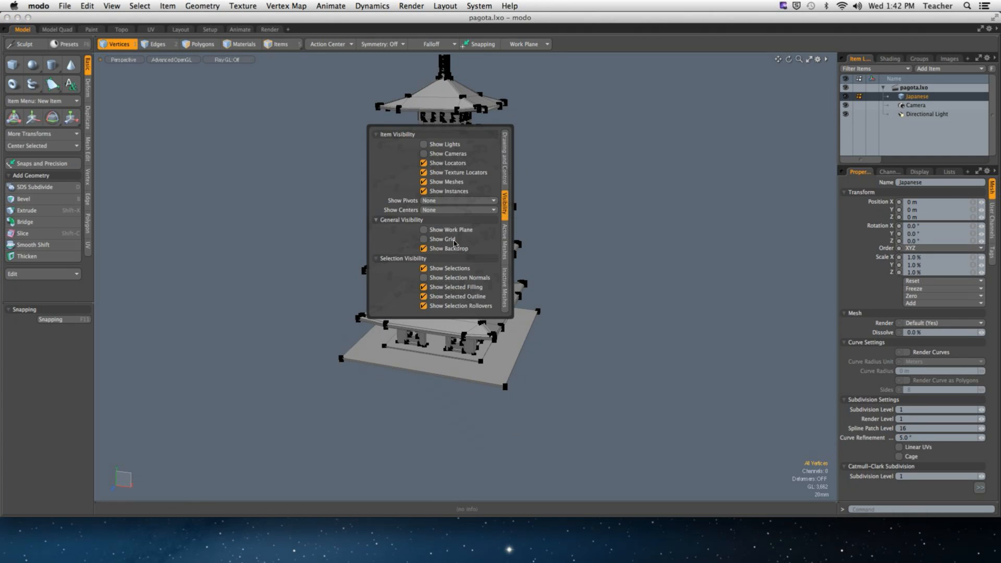
click(442, 239)
- Uncheck Show Vertices under Active Meshes and zoom in closer on the pagoda
alt+drag(595, 248, 547, 289)
key(o)
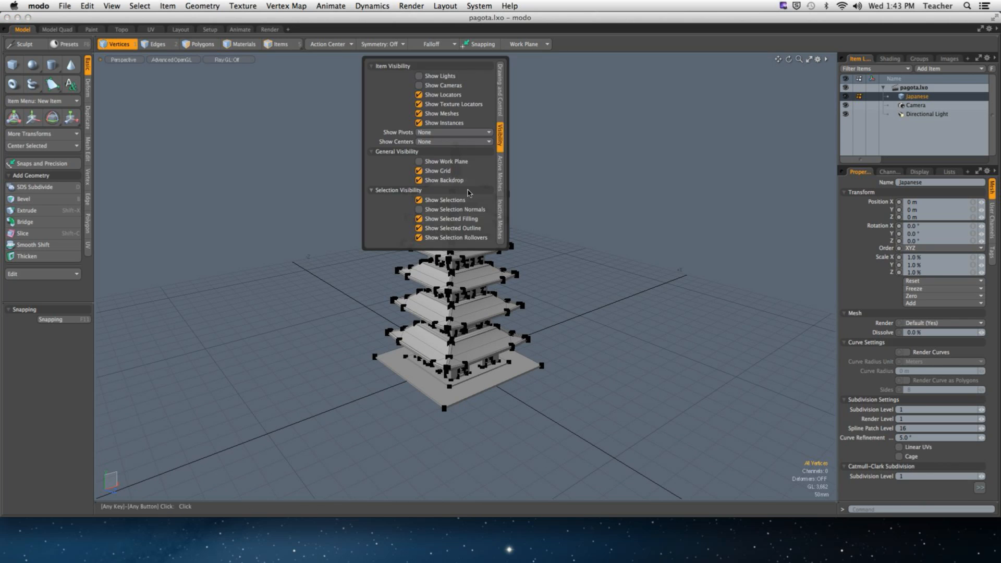
click(500, 175)
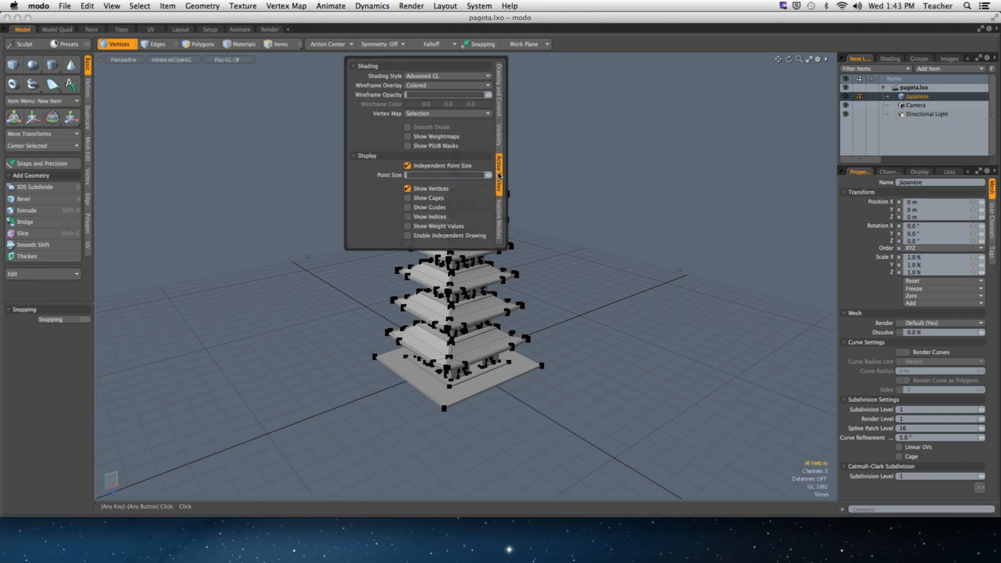
click(436, 189)
alt+shift+drag(474, 224, 497, 228)
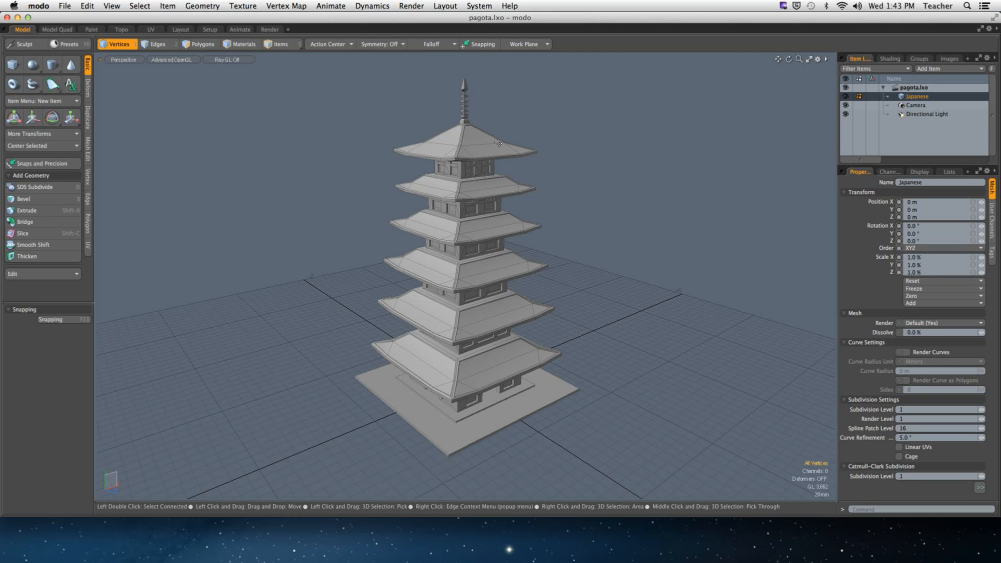
- Import pharos.lxo from Desktop/historical_buildings into the current pagoda scene
click(65, 6)
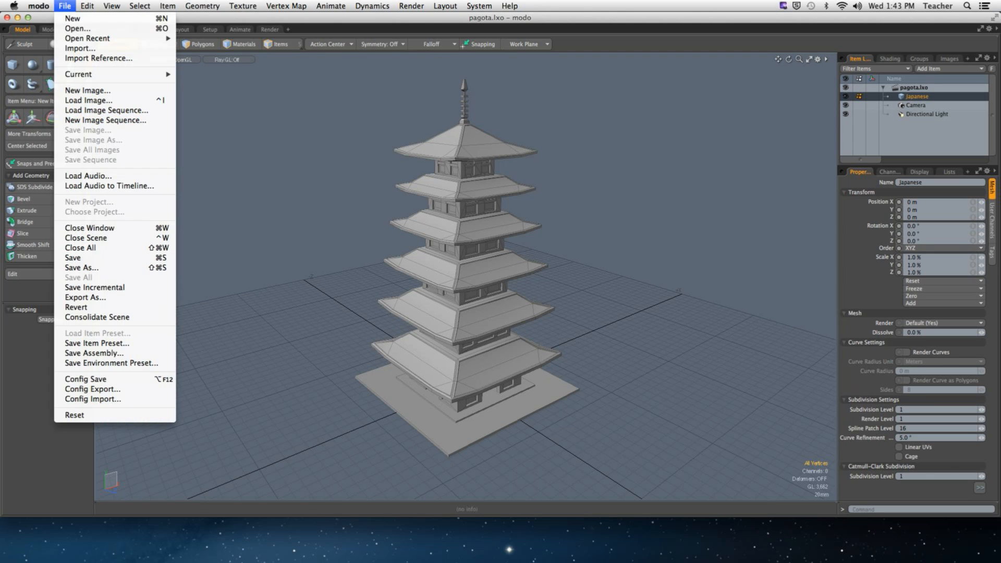
click(381, 253)
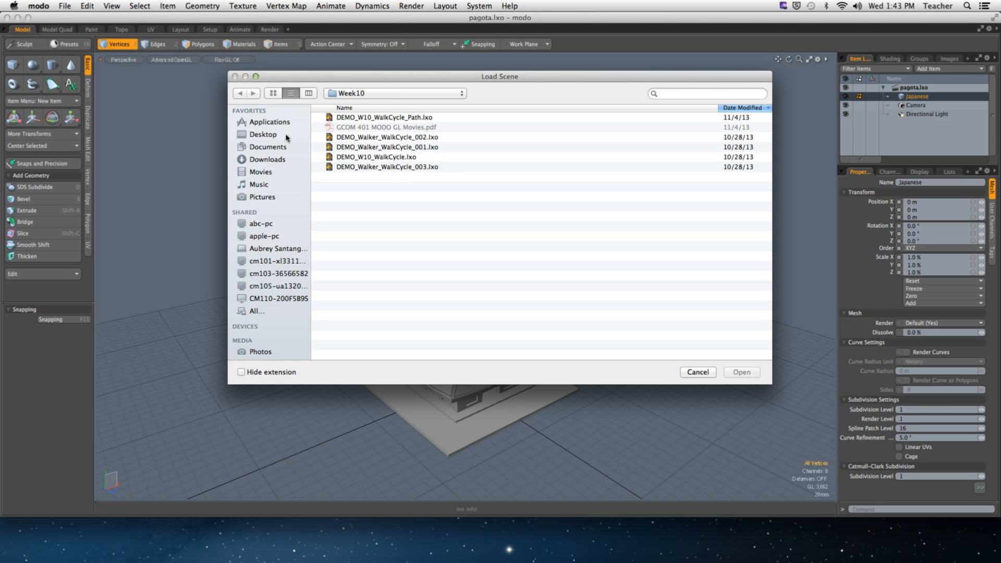
click(286, 136)
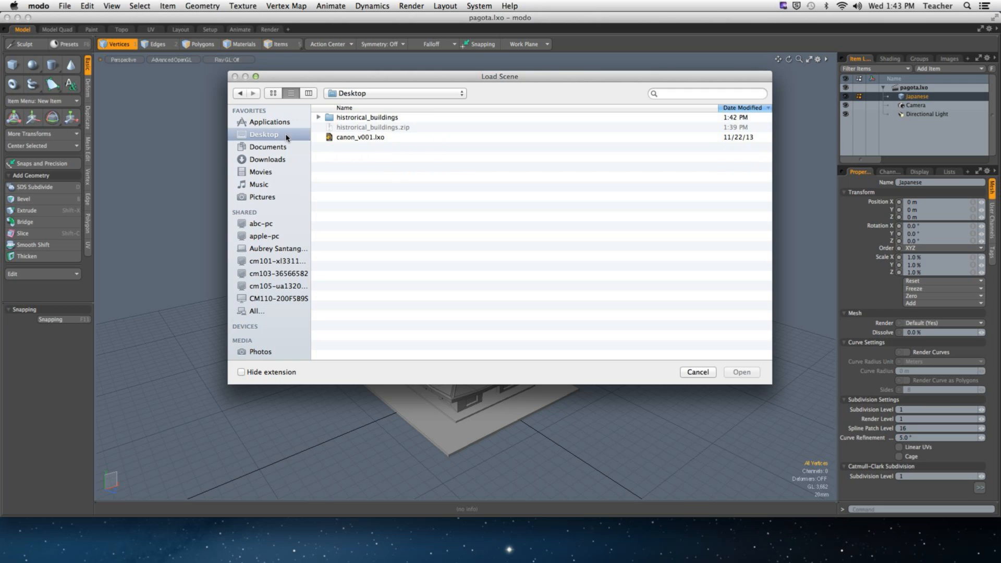
double_click(369, 119)
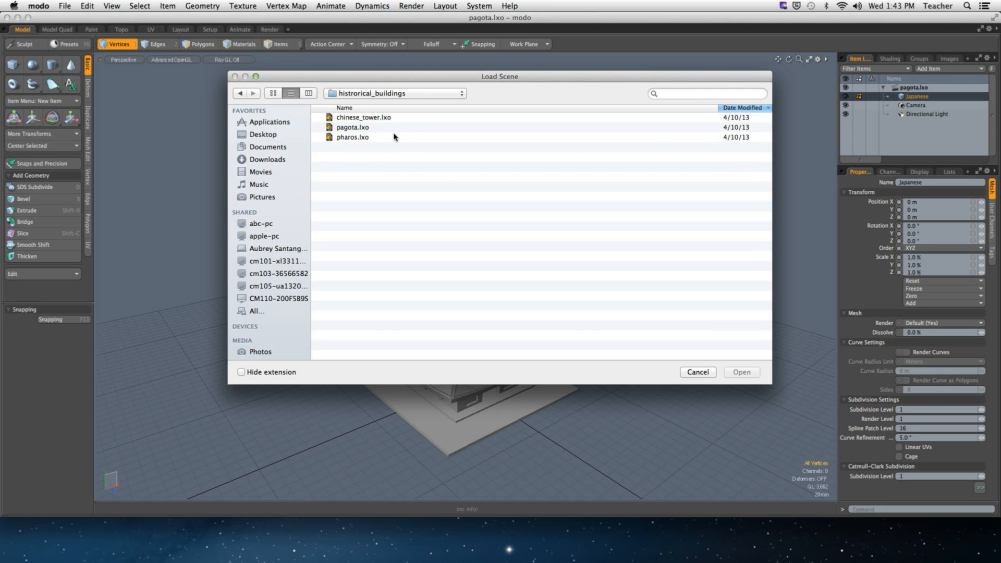
click(363, 138)
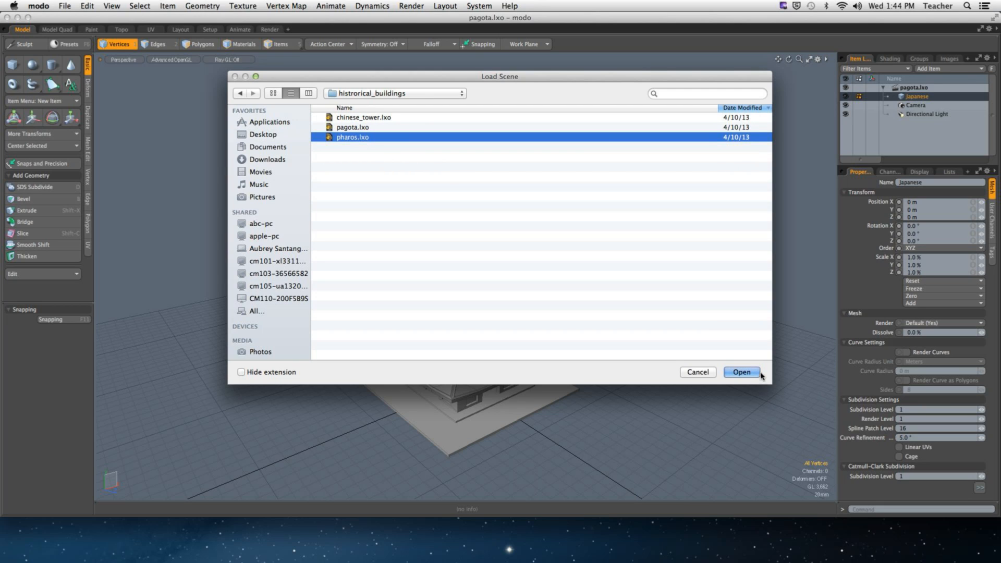
click(740, 372)
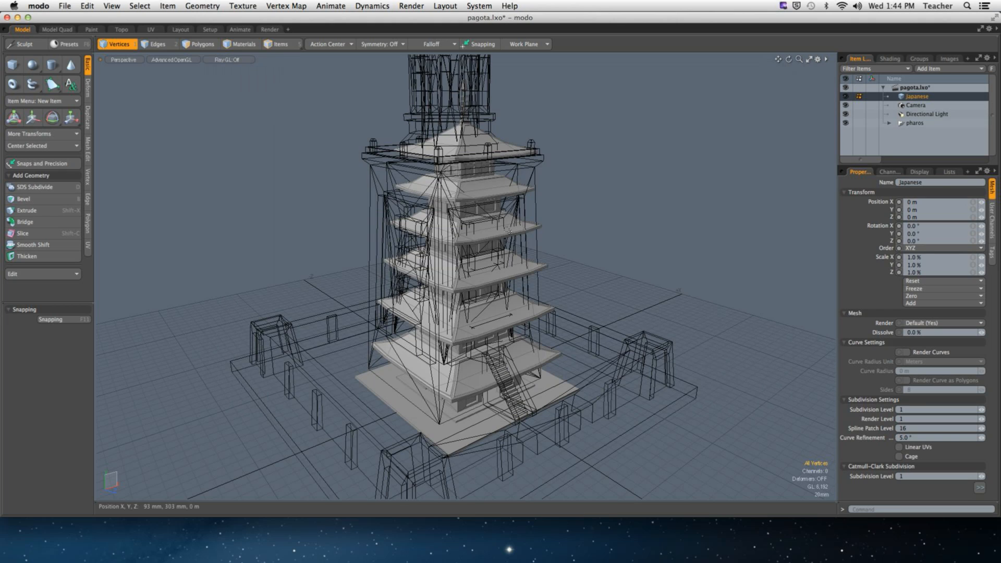
- Expand the pharos group and drag the Pharos mesh out to the top level
click(888, 124)
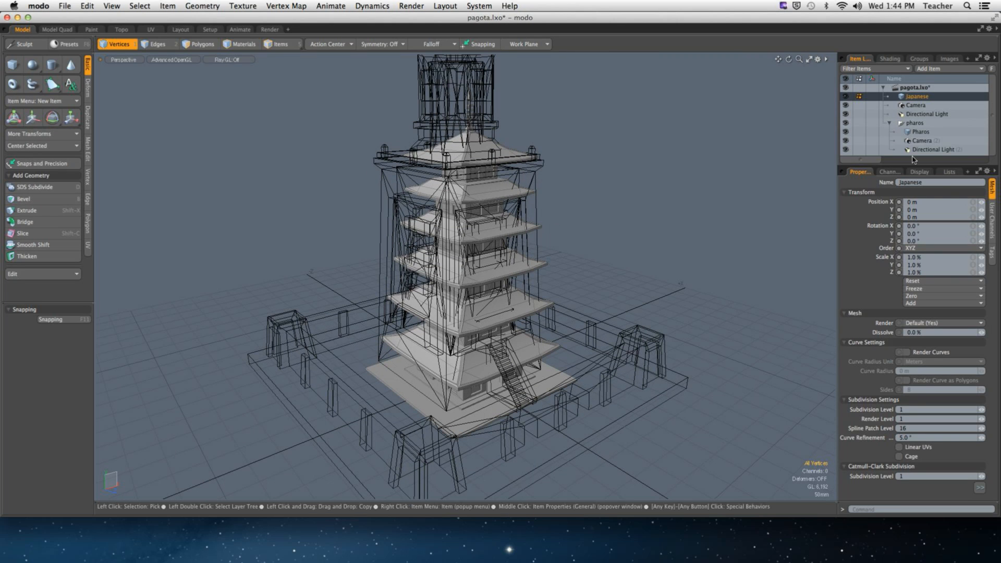
drag(918, 166, 918, 249)
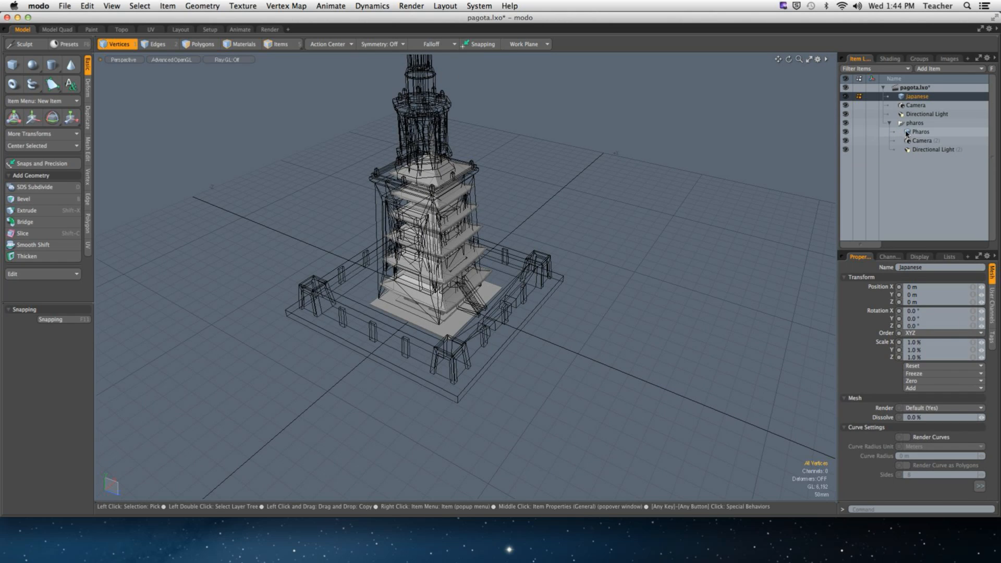
drag(907, 132, 900, 102)
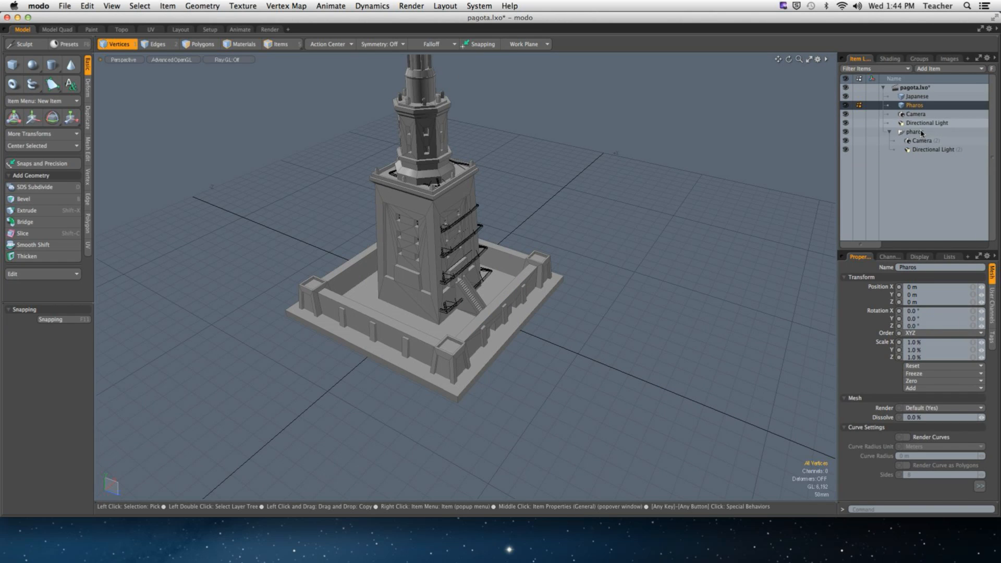
- Delete the pharos group with its Camera and Directional Light, confirming the warnings
click(923, 132)
shift+click(934, 150)
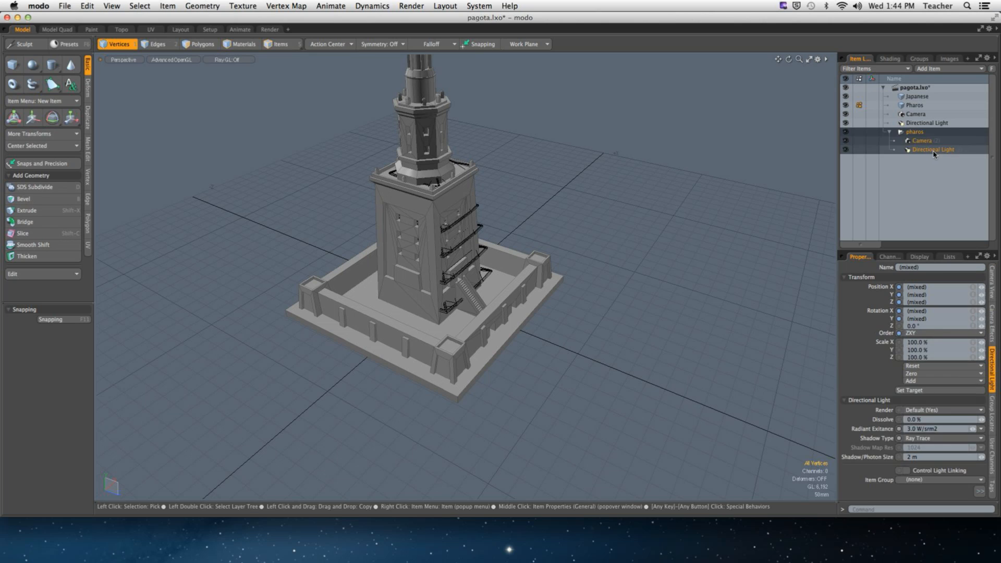
right_click(935, 151)
click(921, 404)
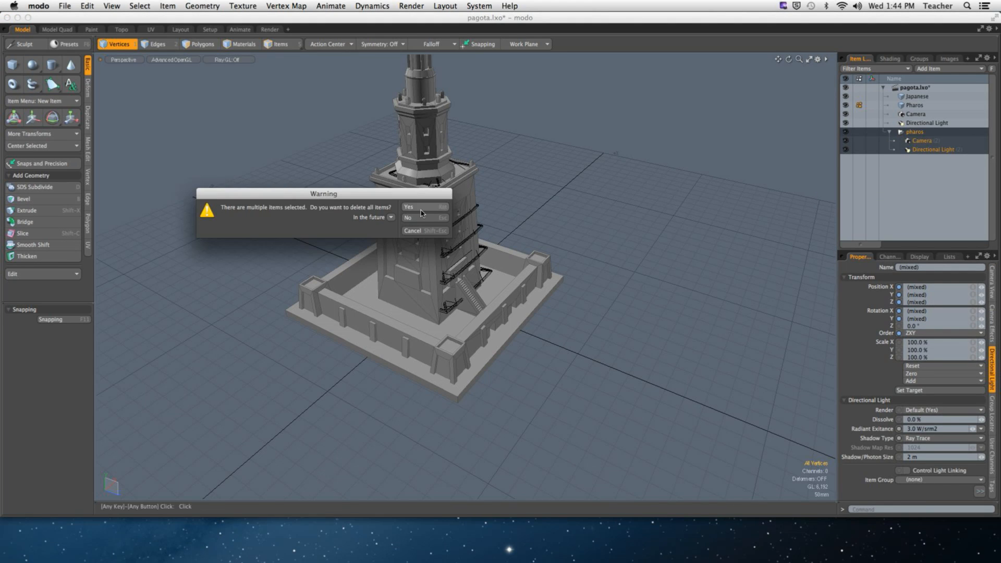
click(410, 208)
click(412, 221)
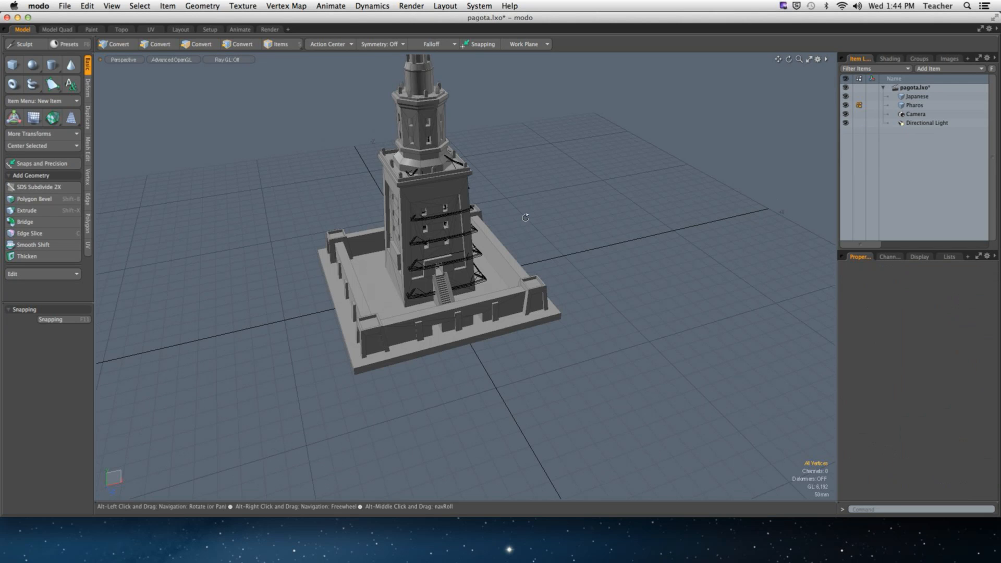
- Select the Pharos mesh and orbit to a low angle on the overlapping buildings
click(915, 105)
click(918, 97)
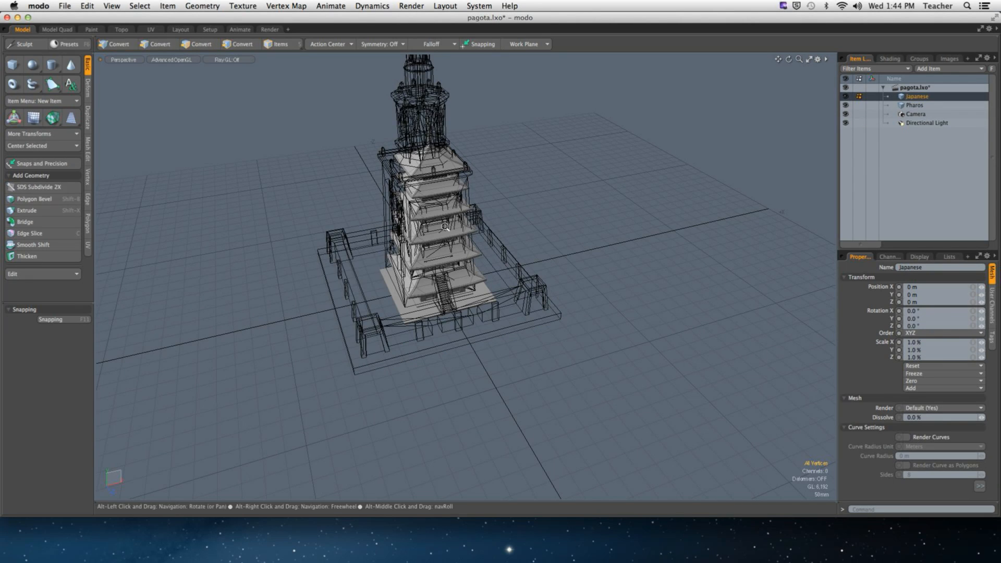
scroll(478, 235, up, 3)
mouse_move(478, 235)
alt+mouse_down()
mouse_move(505, 208)
mouse_move(477, 218)
alt+mouse_up()
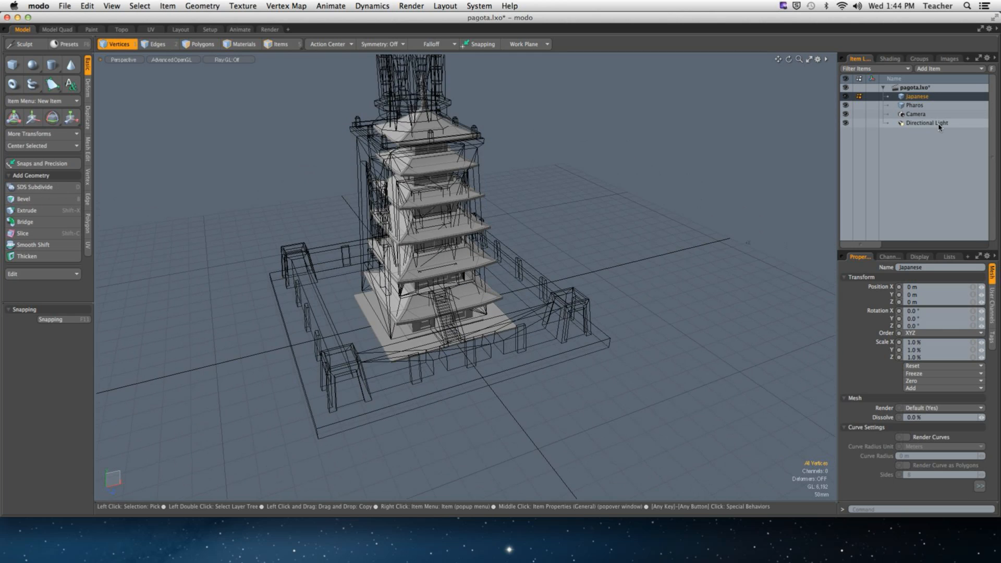
click(914, 105)
alt+drag(576, 224, 498, 267)
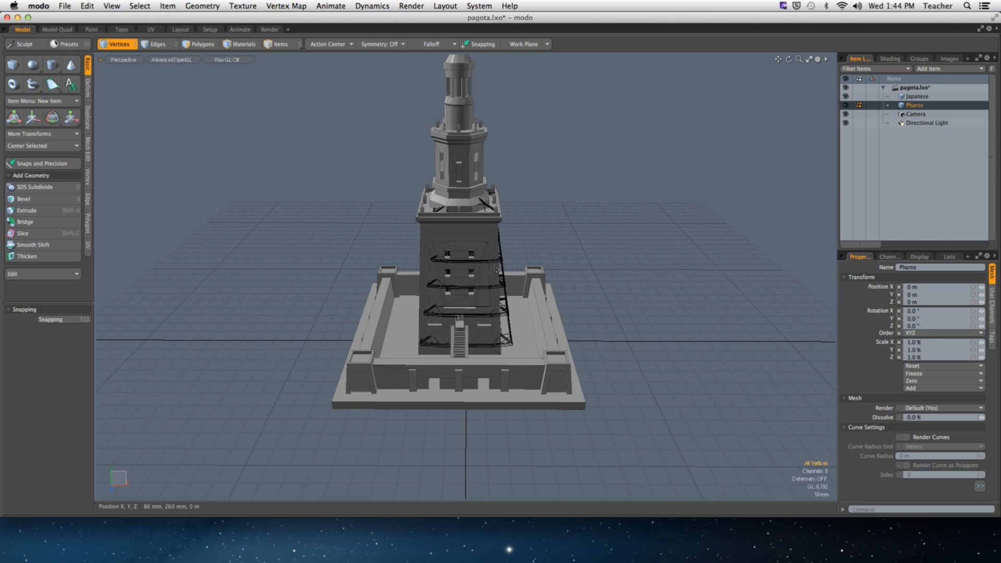
- Move the Pharos lighthouse right along X beside the pagoda and reframe both buildings
key(w)
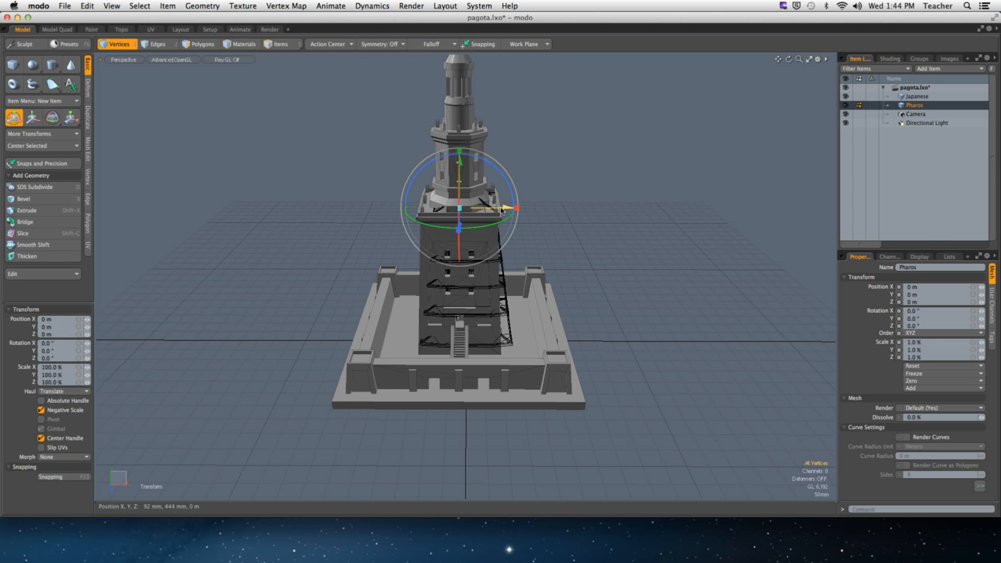
drag(502, 210, 744, 210)
mouse_move(526, 241)
alt+mouse_down()
mouse_move(592, 242)
mouse_move(524, 236)
alt+mouse_up()
key(space)
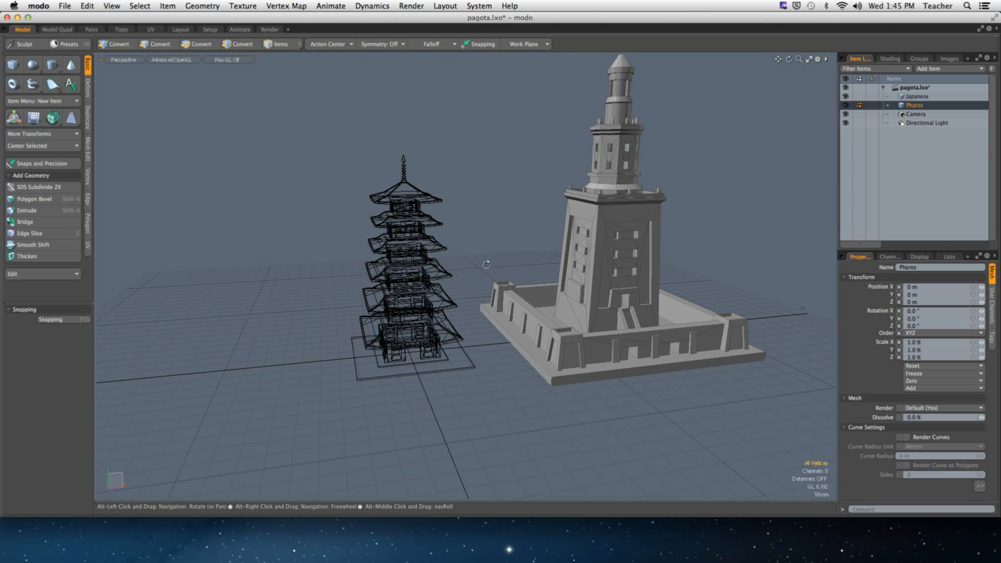
mouse_move(523, 236)
alt+mouse_down()
mouse_move(398, 313)
mouse_move(425, 253)
alt+mouse_up()
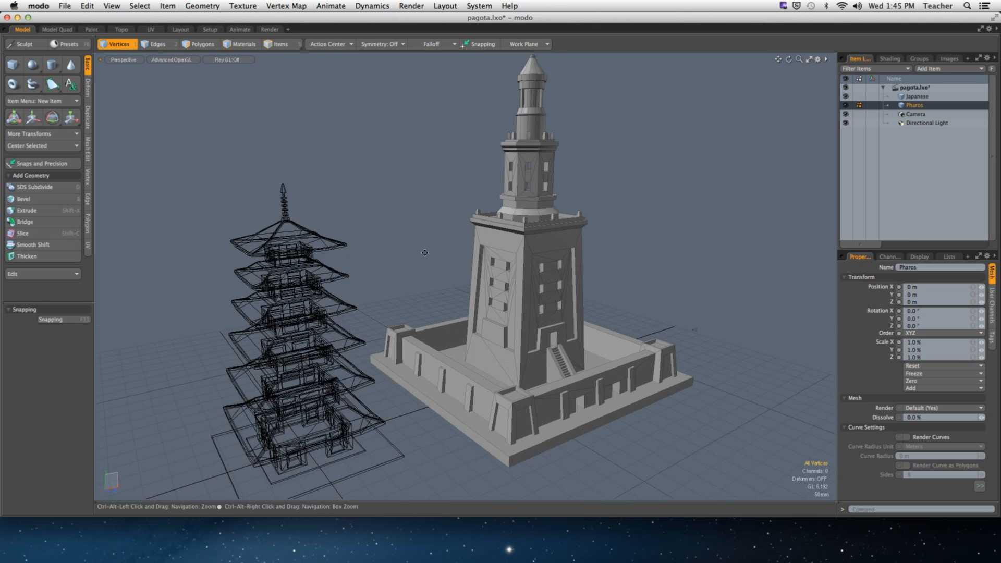
alt+shift+drag(431, 290, 465, 239)
shift+click(916, 96)
key(1)
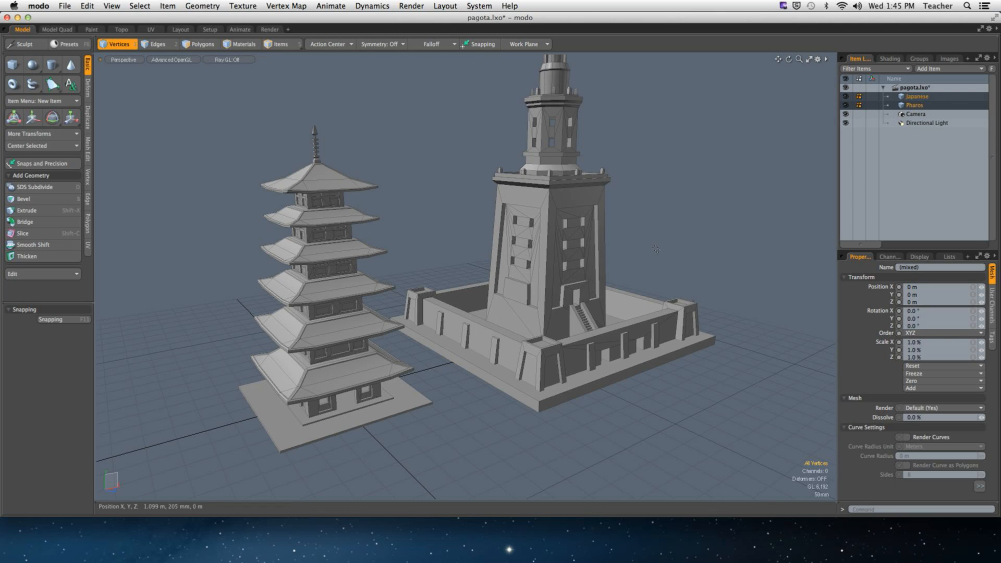
- Select the Camera and Directional Light and view both buildings from above
click(915, 114)
shift+click(917, 123)
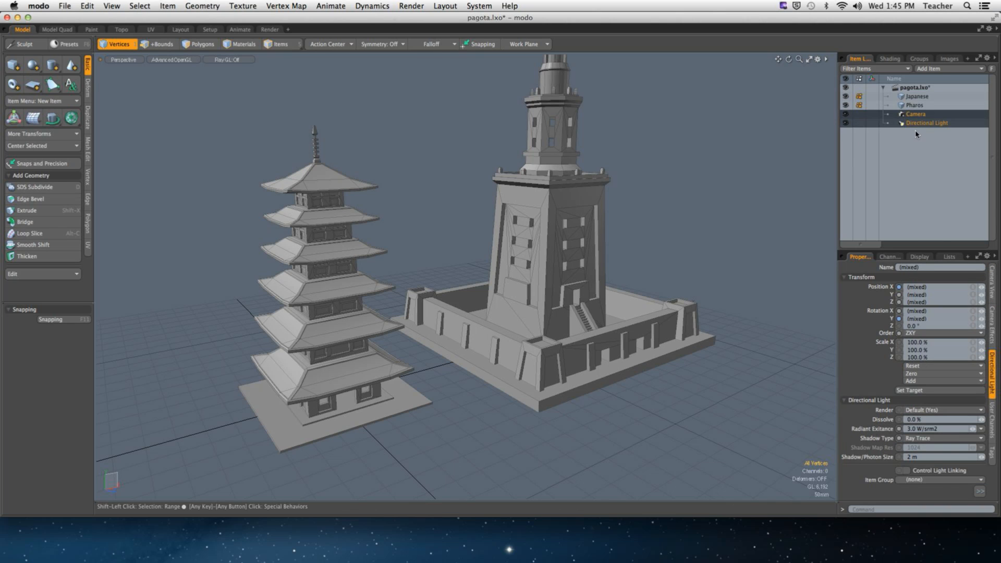
scroll(481, 149, down, 3)
alt+drag(480, 149, 484, 179)
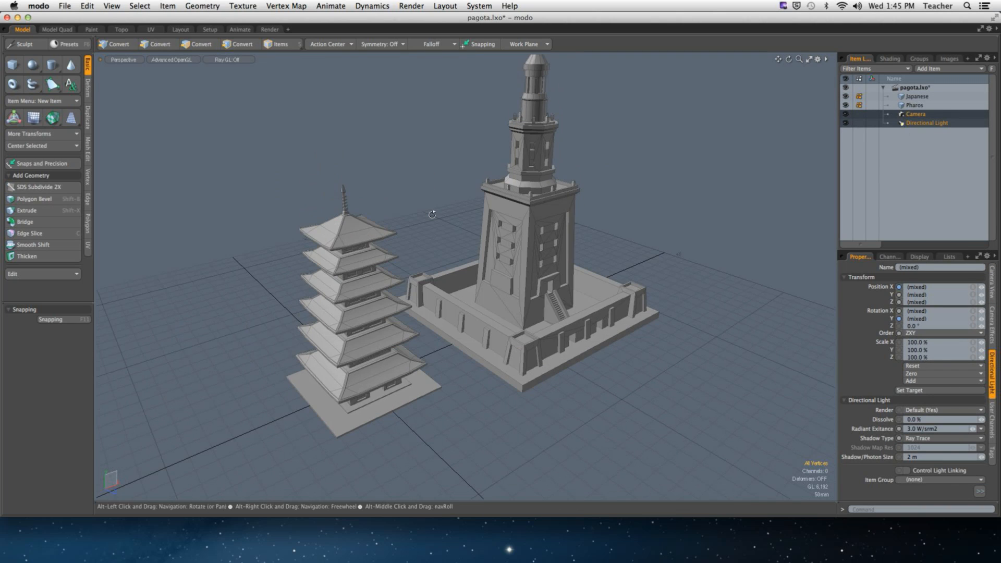
- Start Save As to the Desktop with the file name pats_town_unity
click(64, 6)
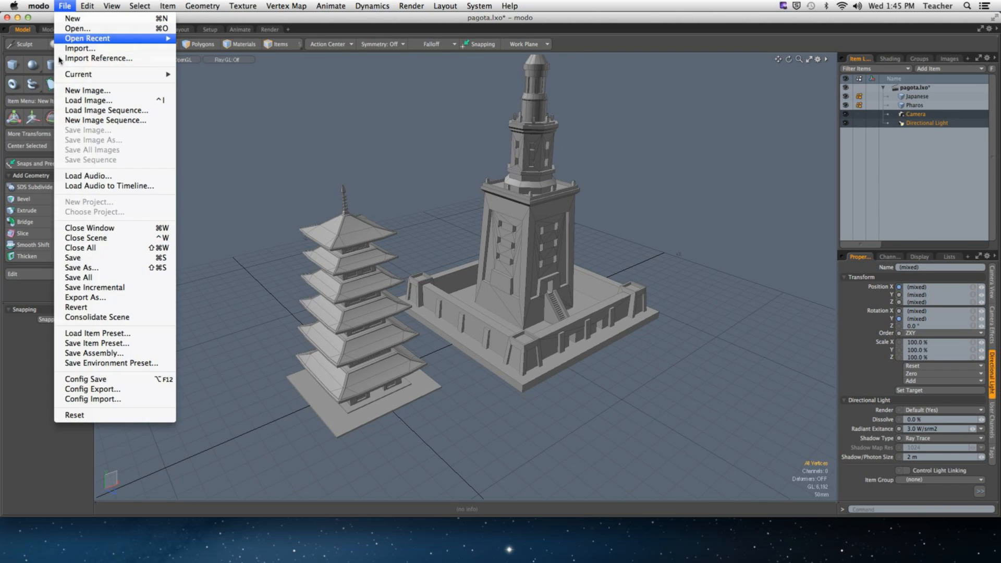
click(68, 268)
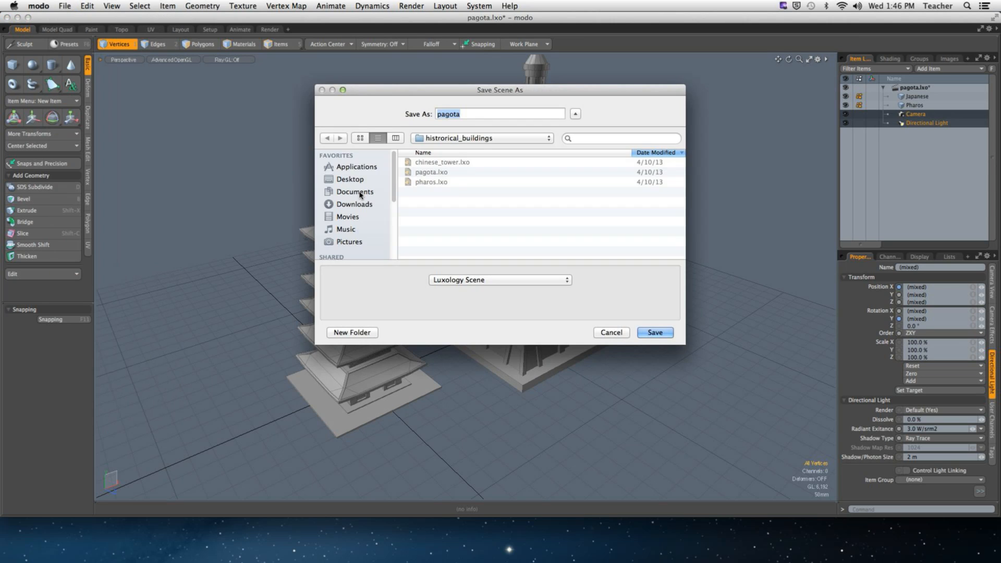
key(super+Up)
text(set)
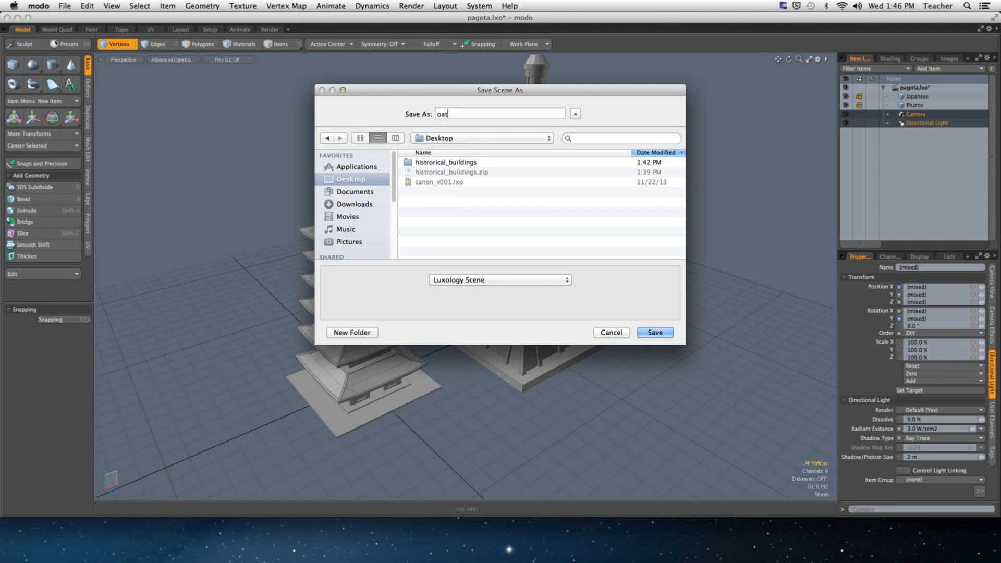
key(BackSpace)
key(BackSpace)
key(BackSpace)
text(pat)
key(BackSpace)
key(BackSpace)
text(ats_town_unity)
- Save pats_town_unity, delete the Camera and Directional Light, and open the shader tree
click(653, 332)
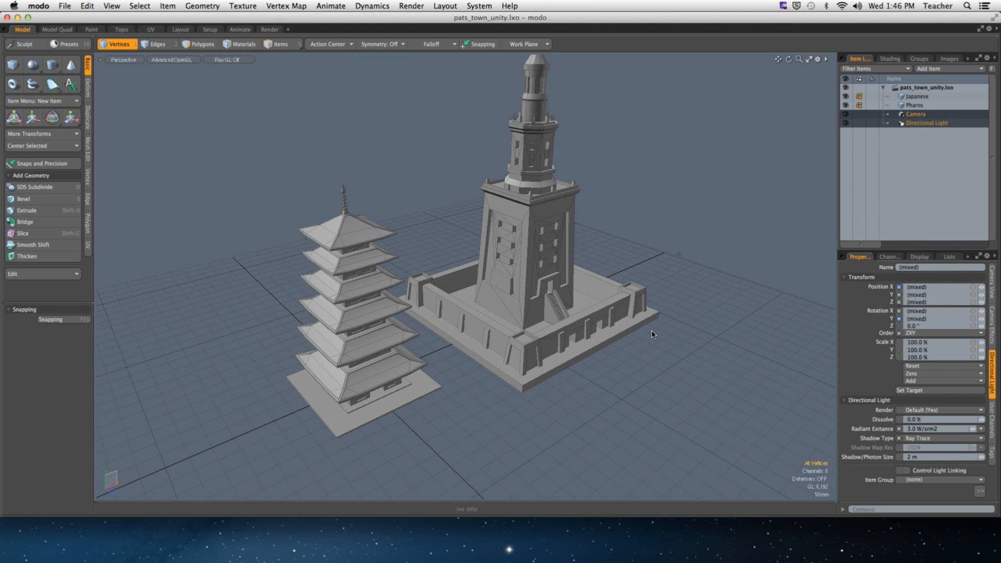
right_click(905, 123)
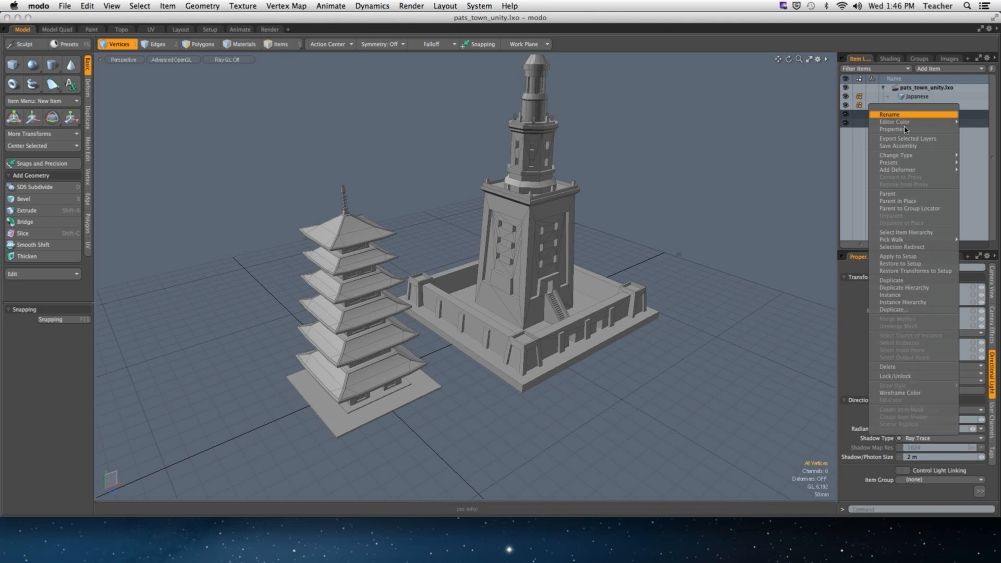
click(904, 367)
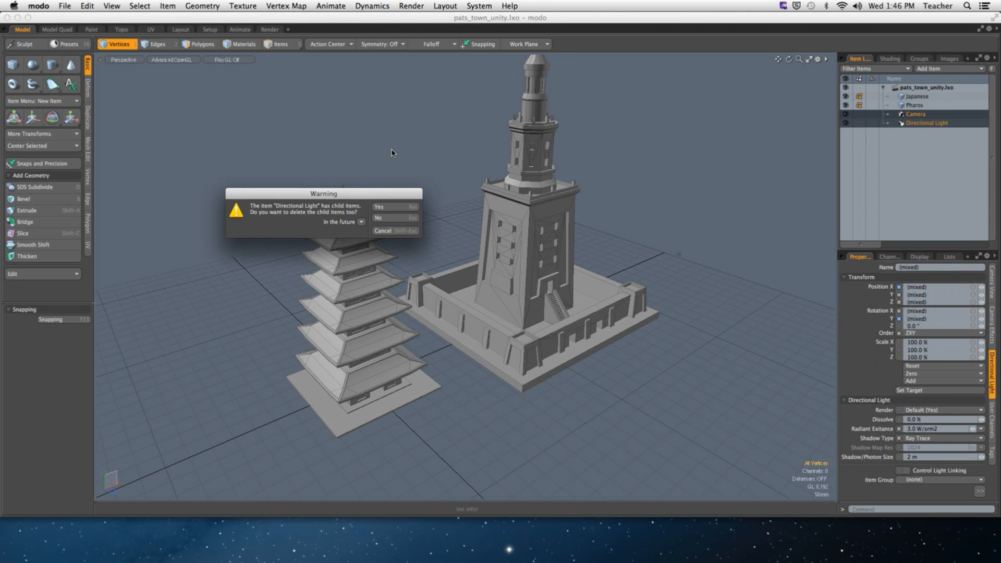
click(398, 206)
click(425, 219)
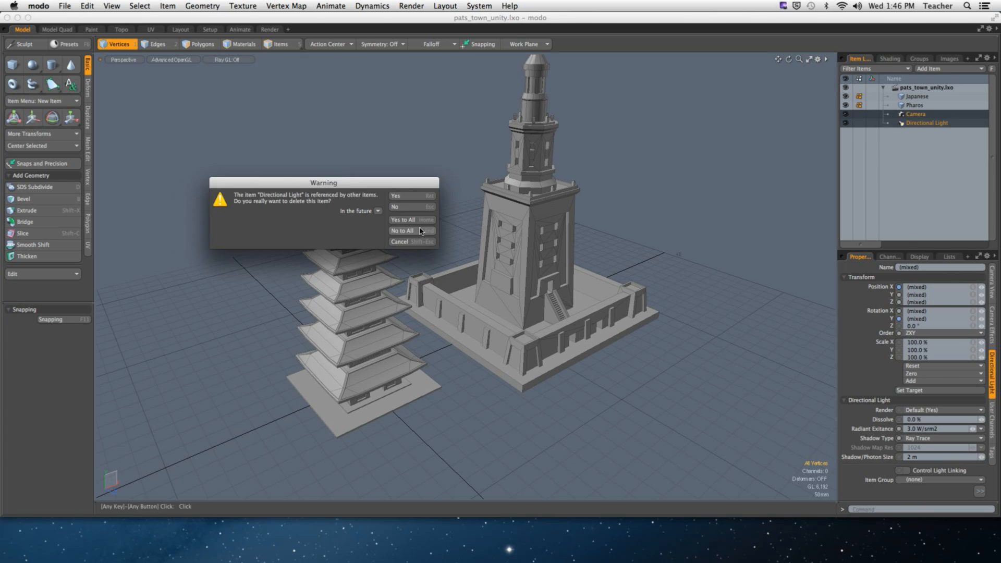
click(420, 230)
click(889, 59)
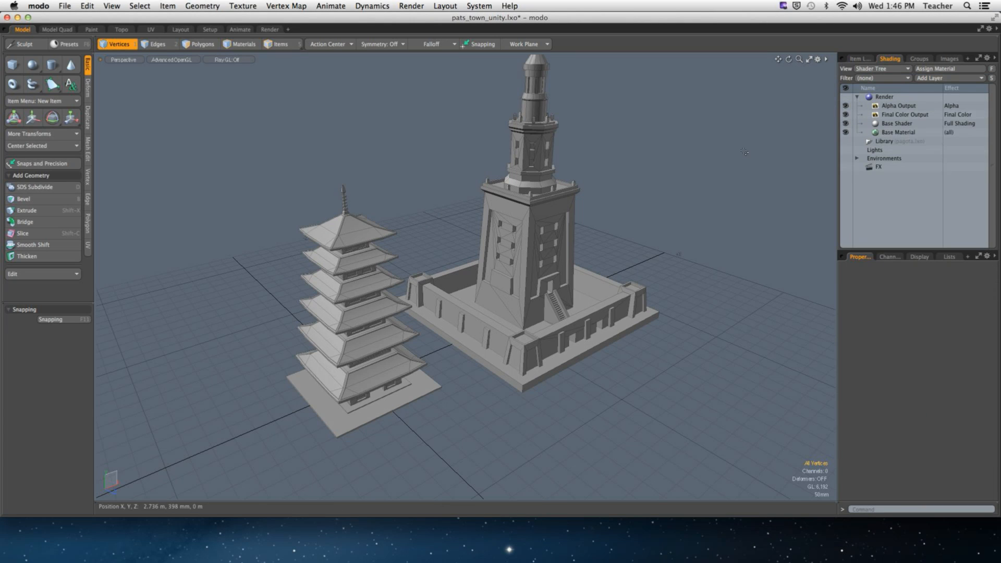
- In Polygon mode, select all the pagoda's polygons and assign a new Pagota material
scroll(744, 152, up, 3)
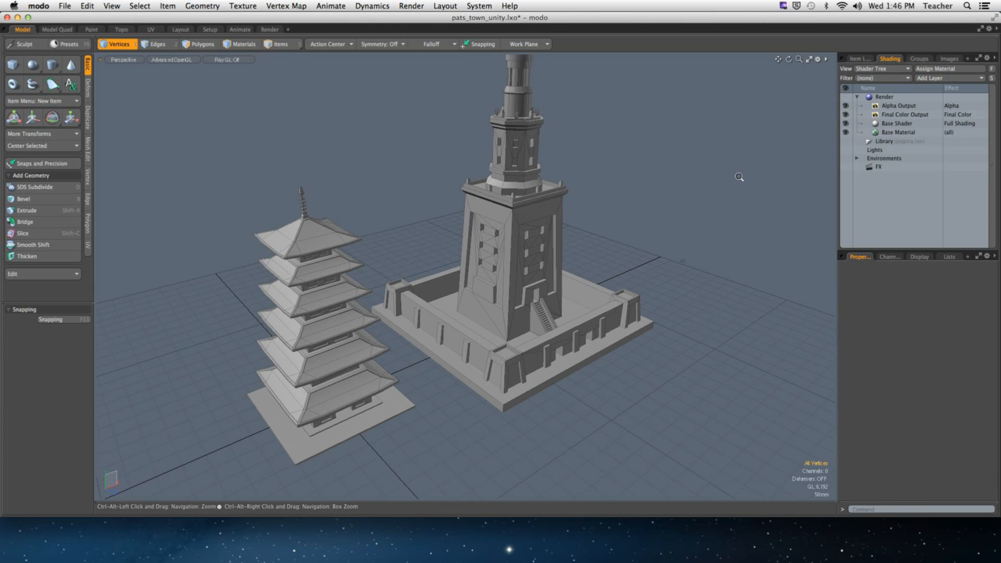
click(897, 106)
alt+drag(570, 224, 596, 222)
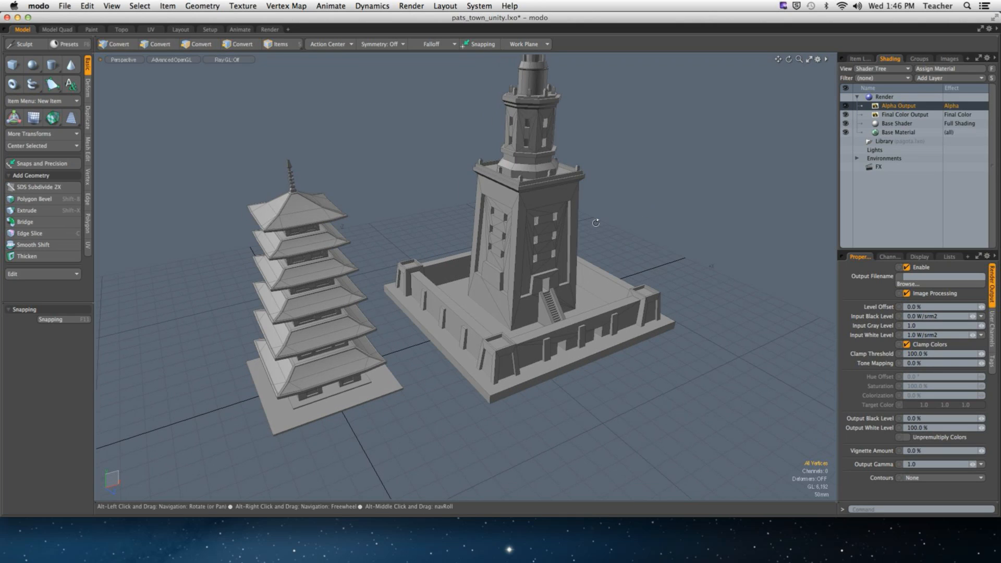
key(3)
alt+shift+drag(397, 217, 319, 189)
middle_drag(205, 124, 473, 448)
alt+drag(465, 442, 400, 401)
middle_drag(187, 88, 466, 436)
alt+drag(464, 433, 429, 379)
text(m)
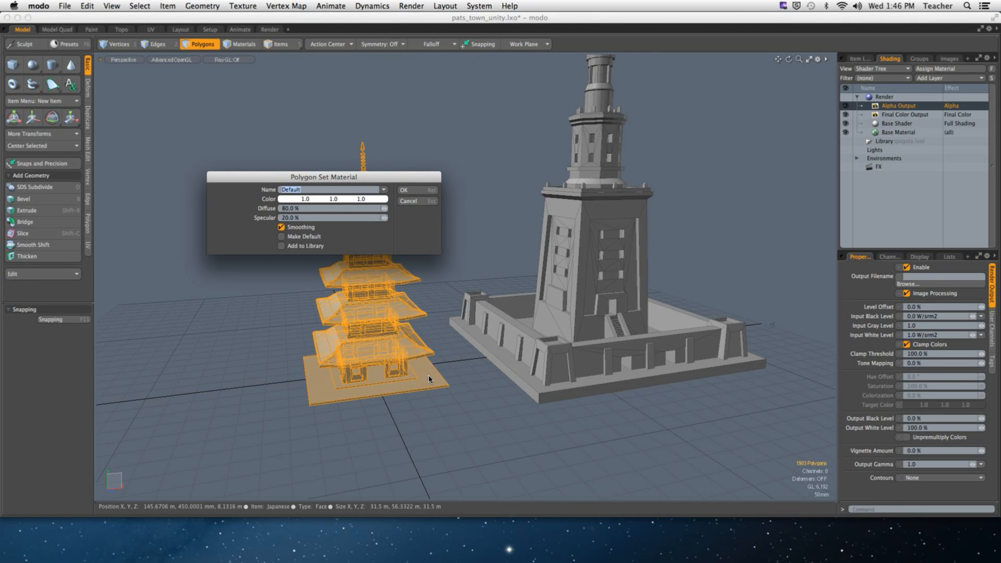
text(pagt)
key(BackSpace)
text(ota)
key(Return)
- Select all the lighthouse's polygons and assign a new Pharos material
scroll(608, 328, down, 5)
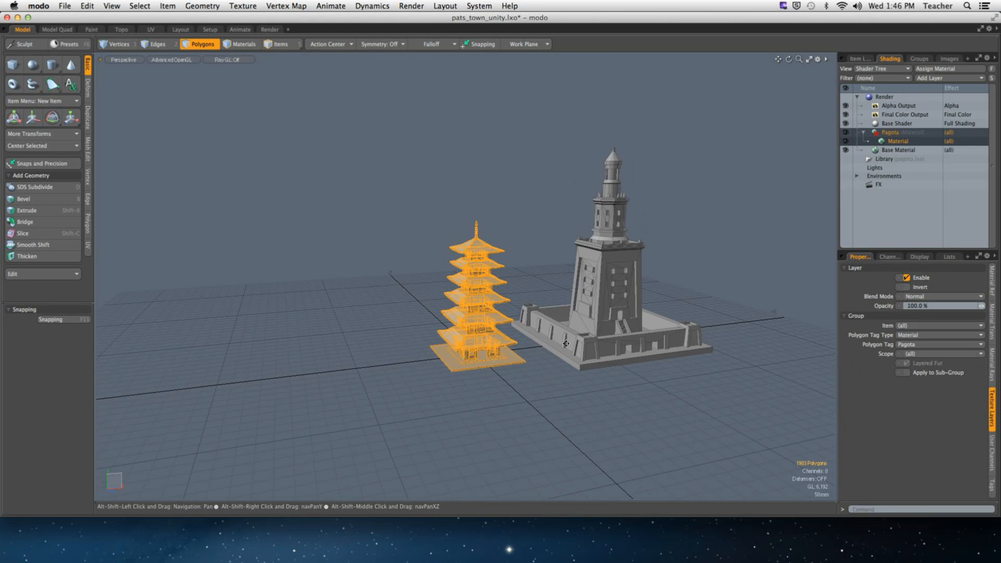
alt+drag(599, 331, 500, 311)
mouse_move(490, 146)
right_down()
mouse_move(605, 408)
mouse_move(719, 455)
right_up()
mouse_move(719, 455)
alt+mouse_down()
mouse_move(624, 341)
mouse_move(557, 320)
alt+mouse_up()
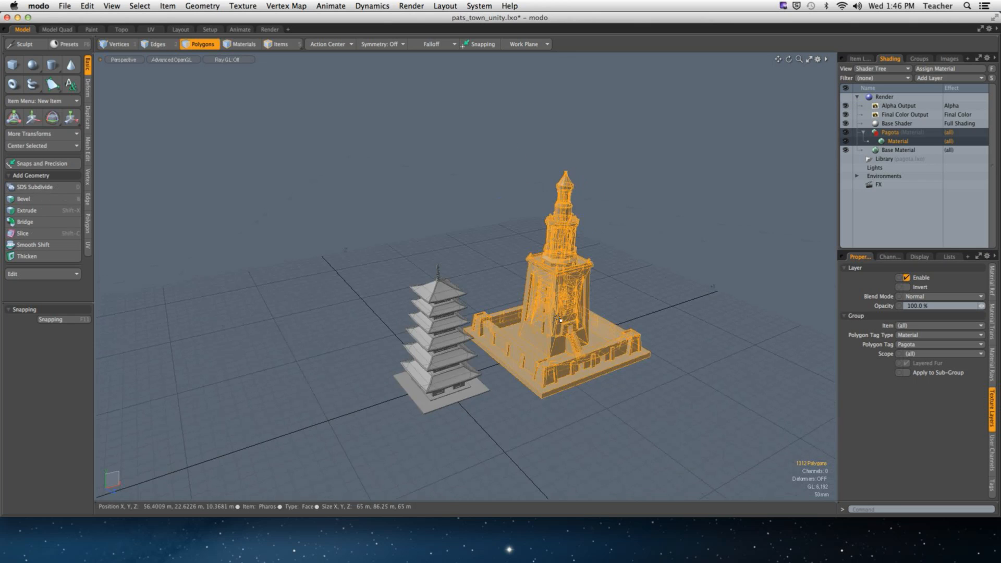
text(mPh)
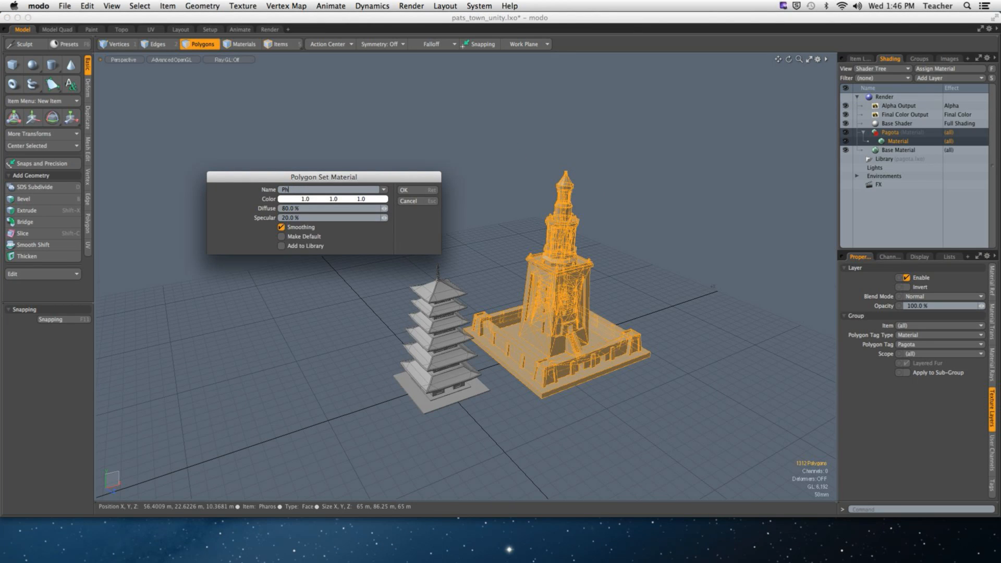
text(aros)
key(Return)
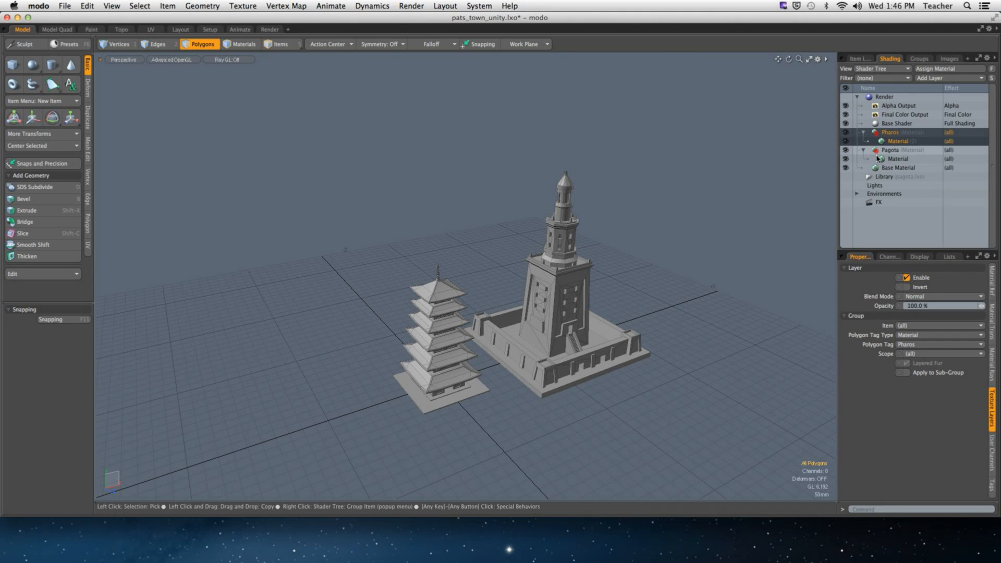
click(896, 123)
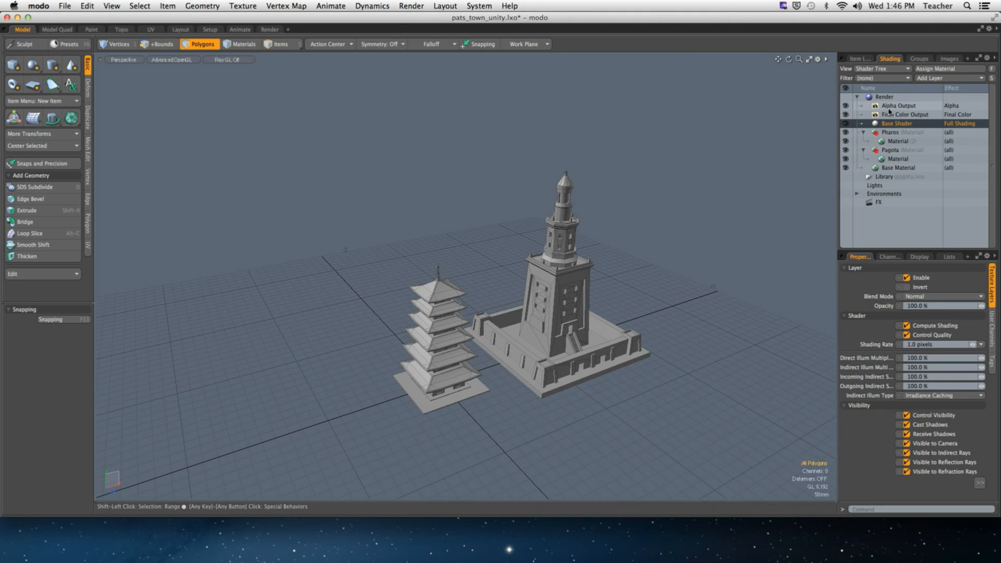
- Delete the Alpha Output, Final Color Output and Base Shader layers from the Shader Tree
click(889, 114)
right_click(889, 114)
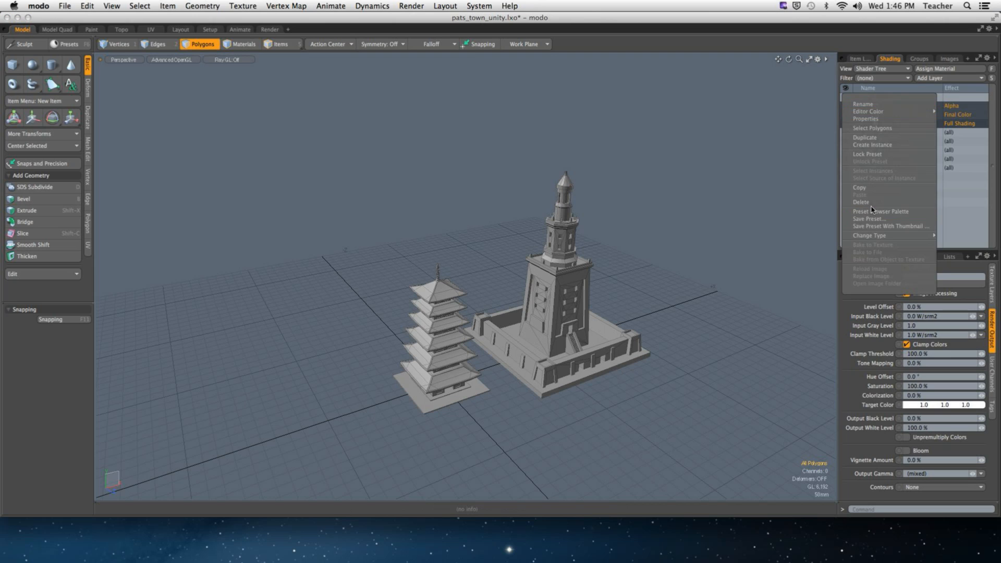
click(869, 203)
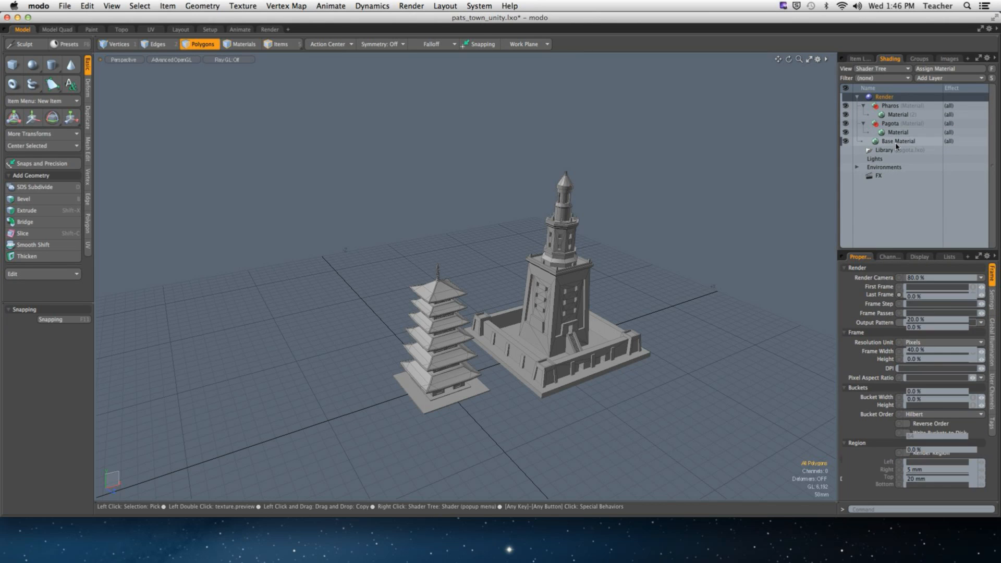
- Delete the Base Material layer and reframe the view on both buildings
click(895, 143)
right_click(896, 143)
click(881, 240)
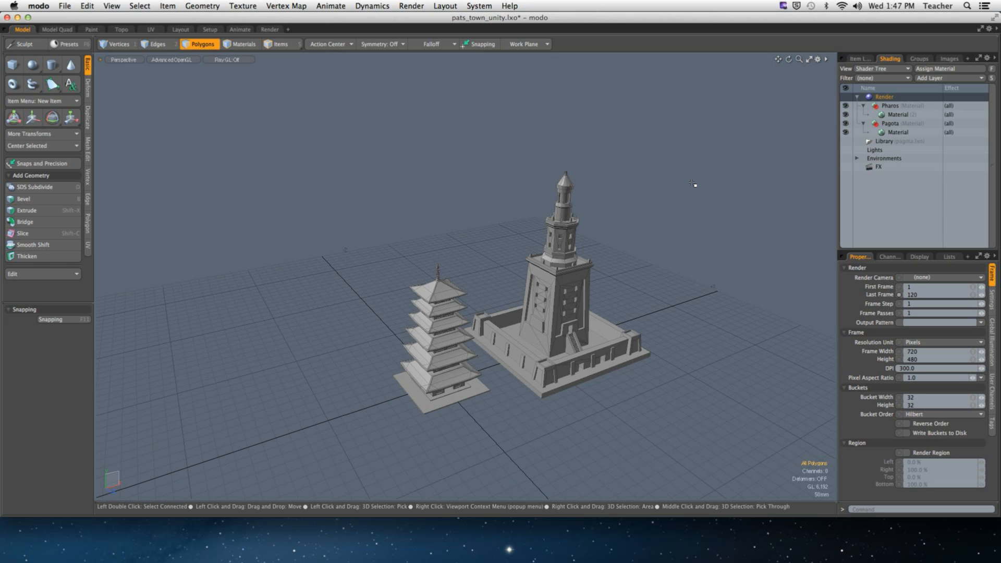
alt+shift+drag(537, 260, 472, 257)
ctrl+alt+drag(472, 257, 547, 246)
- Export the scene as COLLADA 1.4.1 to pats_town_unity.dae on the Desktop
click(64, 6)
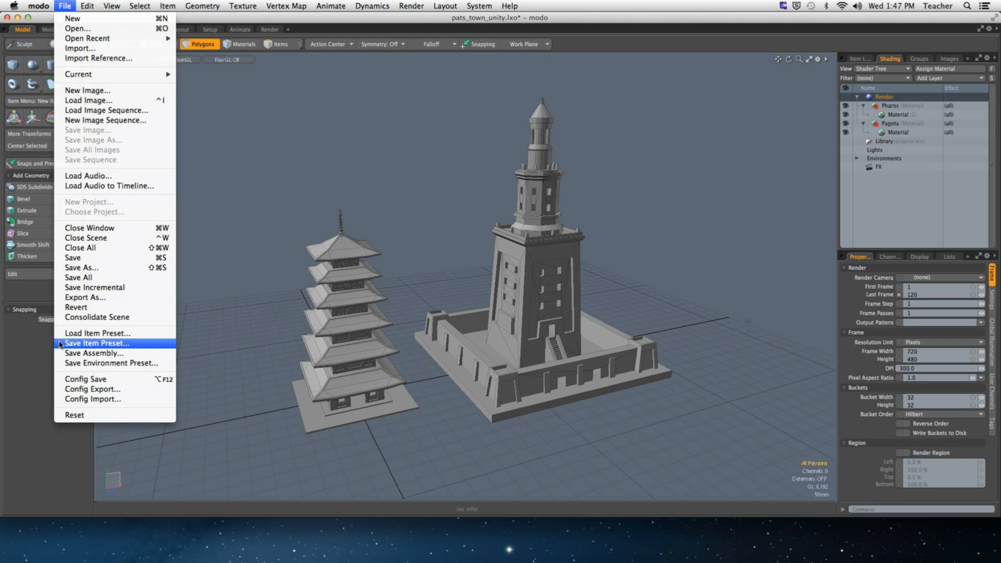
click(85, 297)
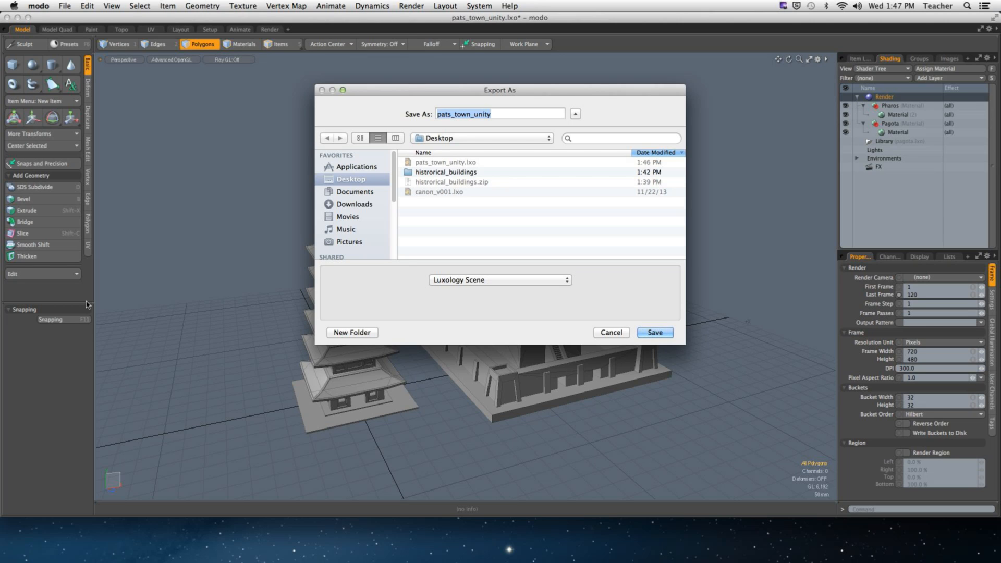
click(559, 281)
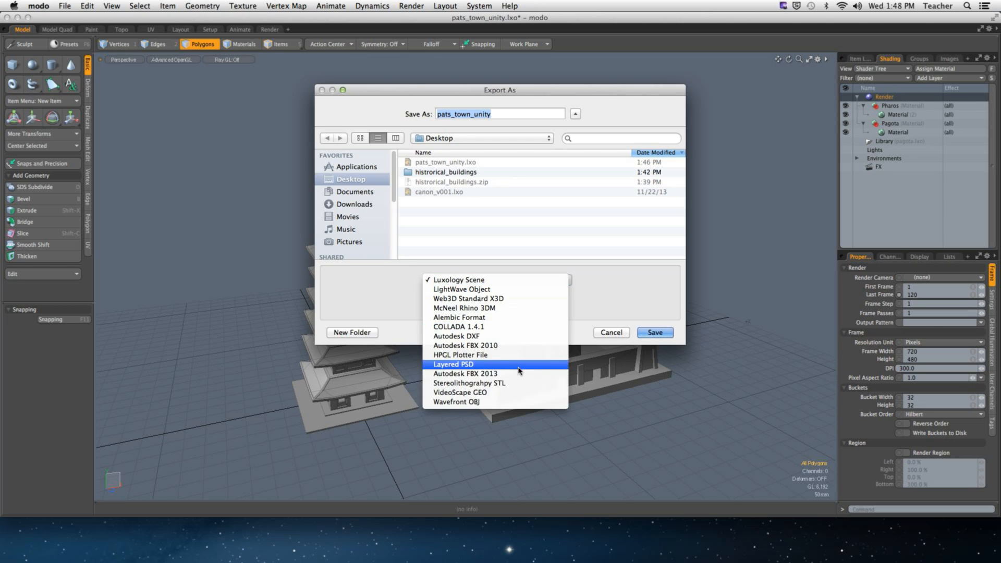
click(516, 327)
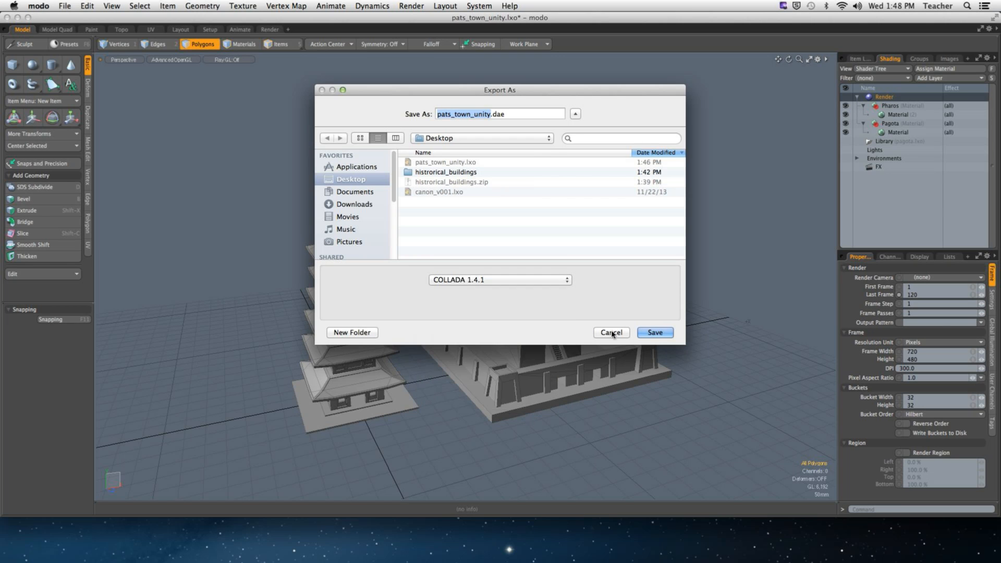
click(651, 333)
- Hide modo and select the historical_buildings folder on the desktop
click(32, 6)
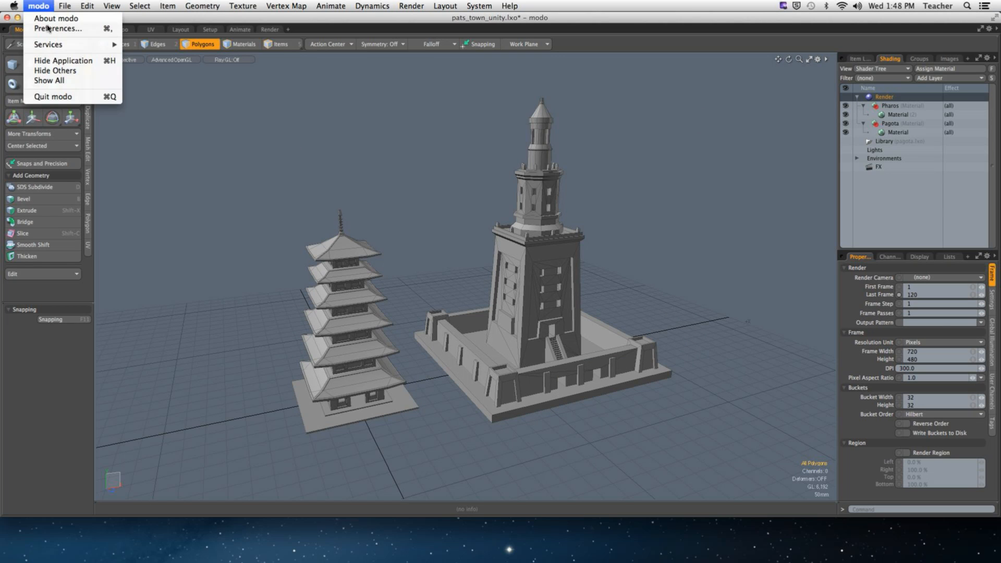
click(63, 61)
click(604, 95)
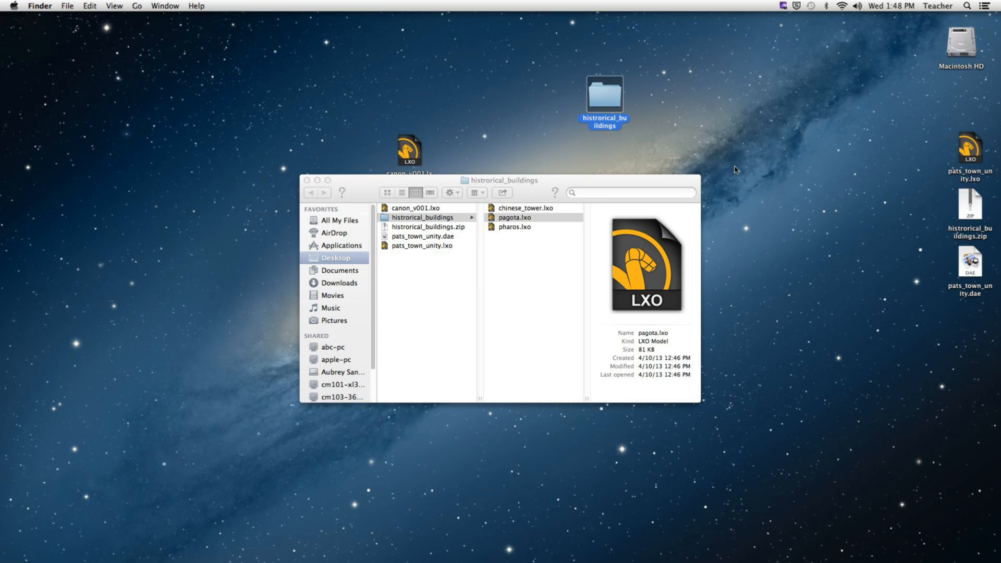
- Move the Finder window and the pats_town_unity.dae icon aside, then launch Unity from the Dock
drag(559, 183, 489, 190)
drag(969, 263, 768, 141)
click(225, 254)
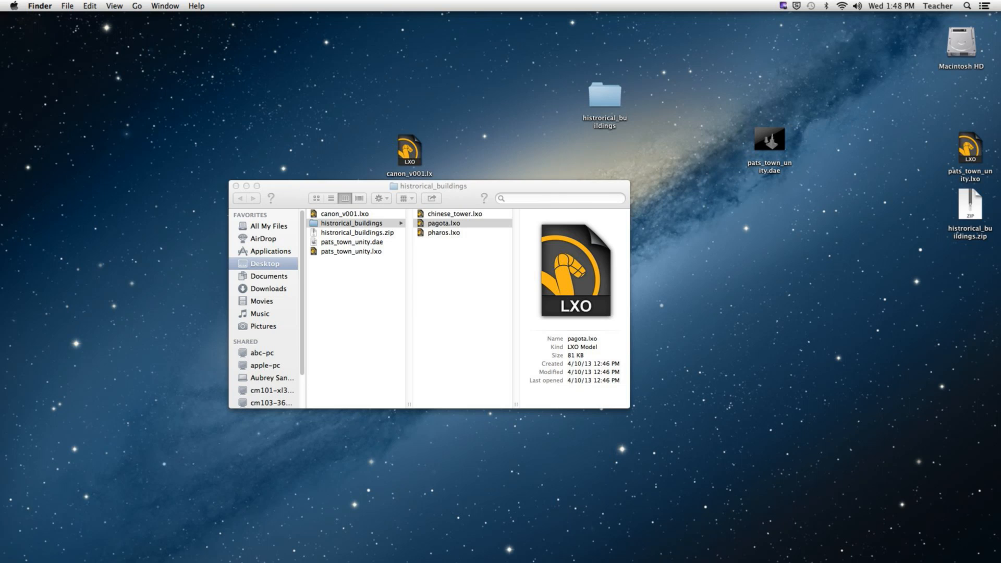
click(287, 543)
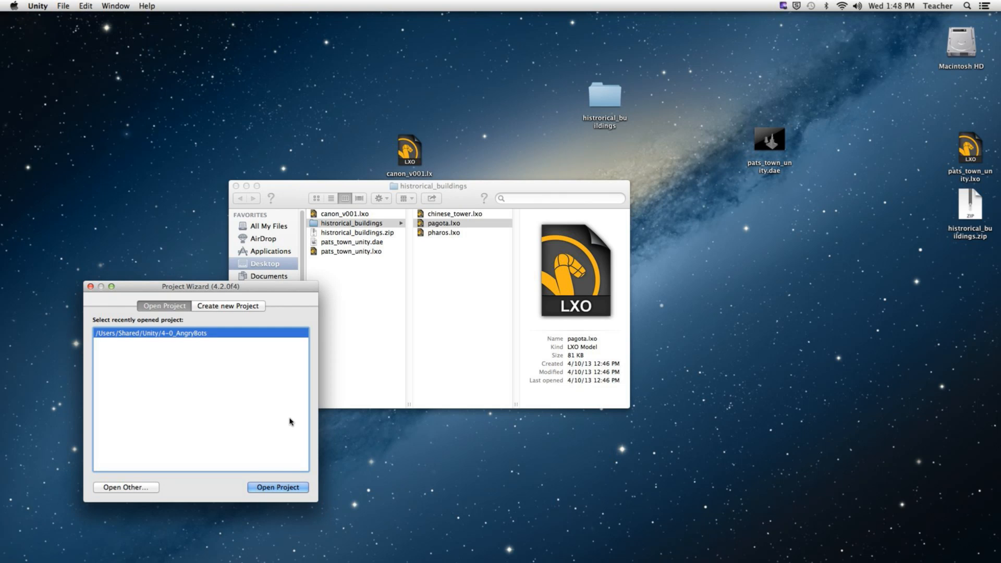
- Start a new Unity project named PATS_GAME, located on the Desktop
click(227, 306)
drag(230, 290, 353, 113)
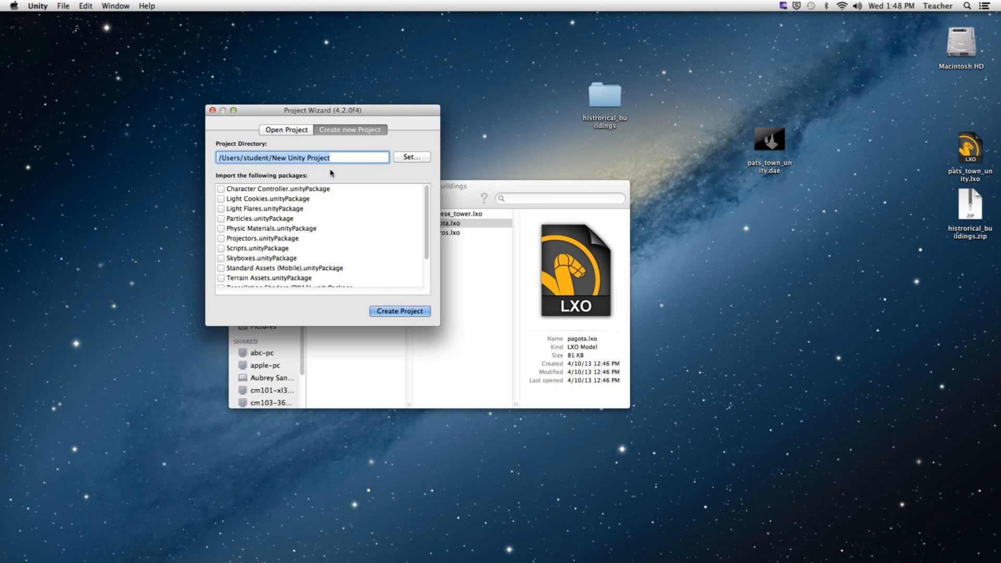
drag(343, 157, 196, 157)
click(420, 158)
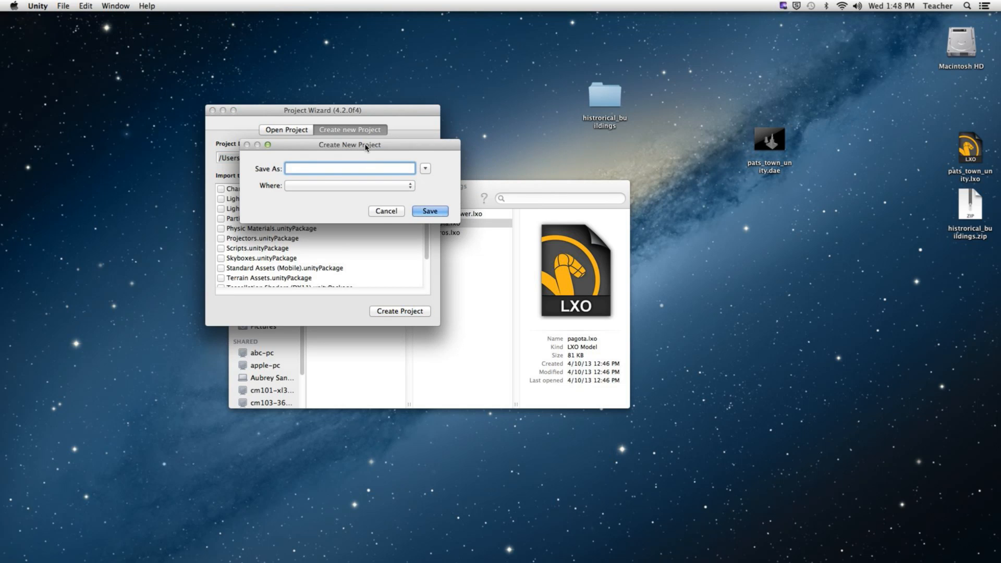
drag(368, 140, 350, 155)
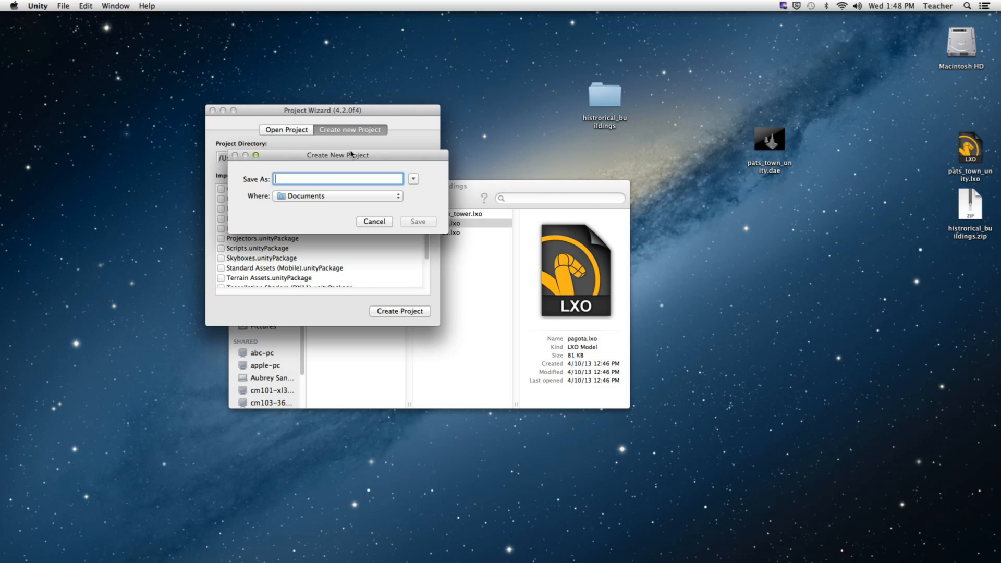
text(PATS_G)
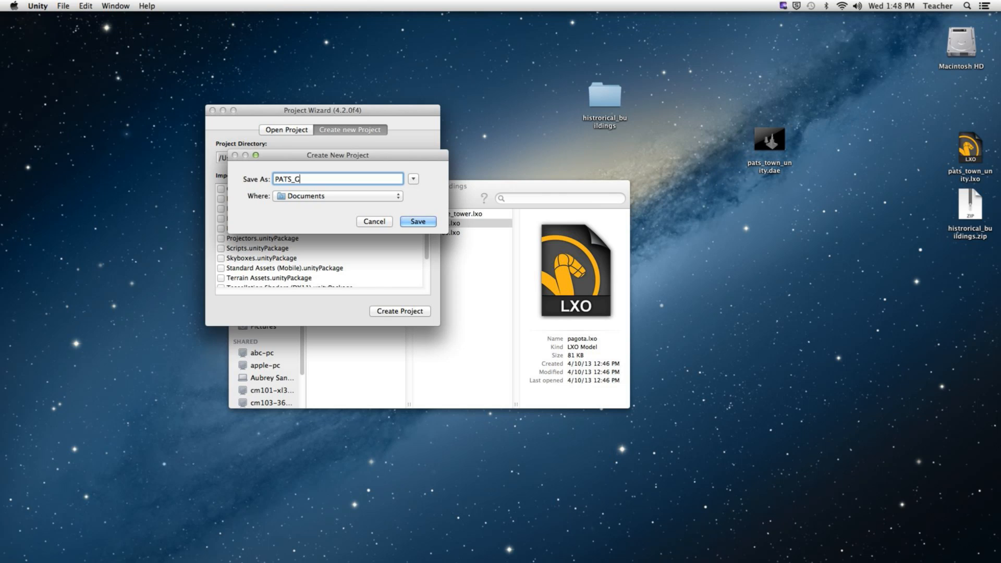
text(AME)
click(349, 198)
click(313, 232)
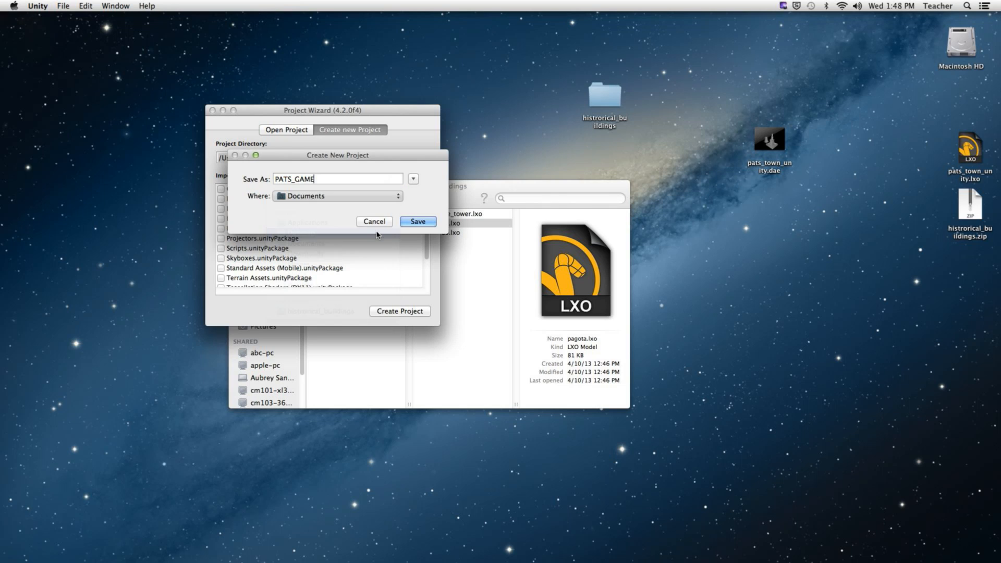
click(418, 221)
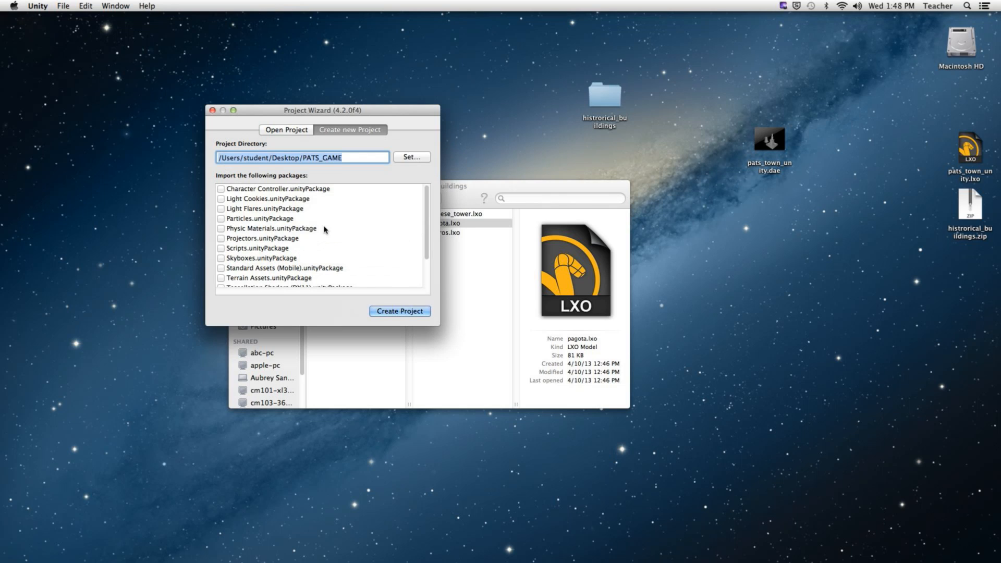
- Include Character Controller, Light Cookies, Light Flares, Skyboxes, Terrain Assets and Water (Basic), then create the project
click(223, 190)
click(221, 198)
click(221, 208)
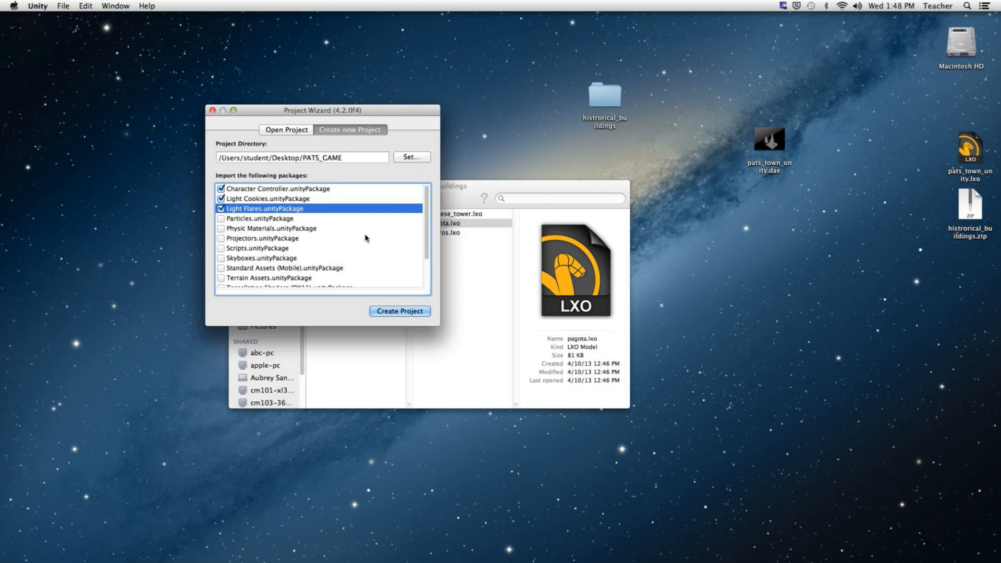
click(222, 259)
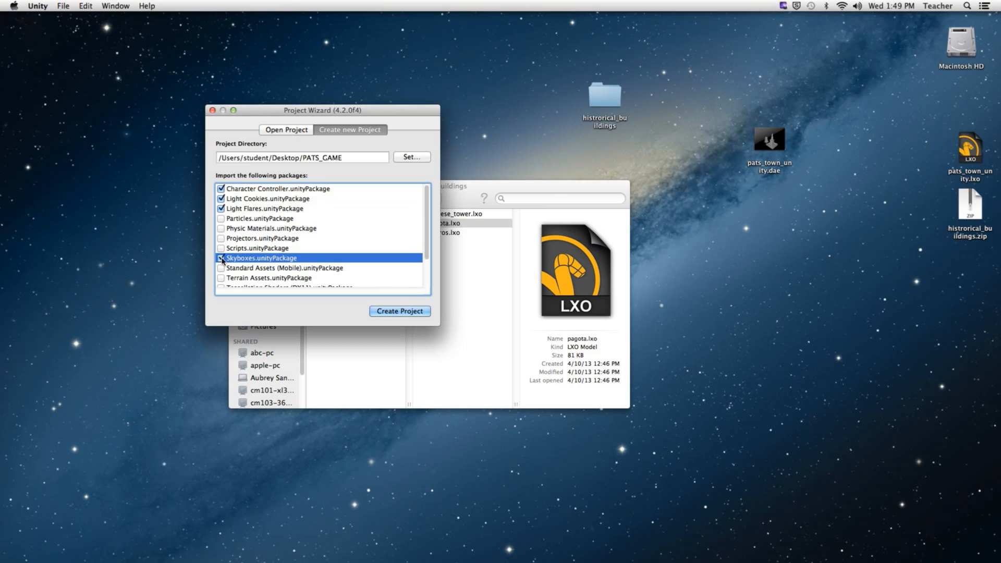
scroll(364, 264, down, 4)
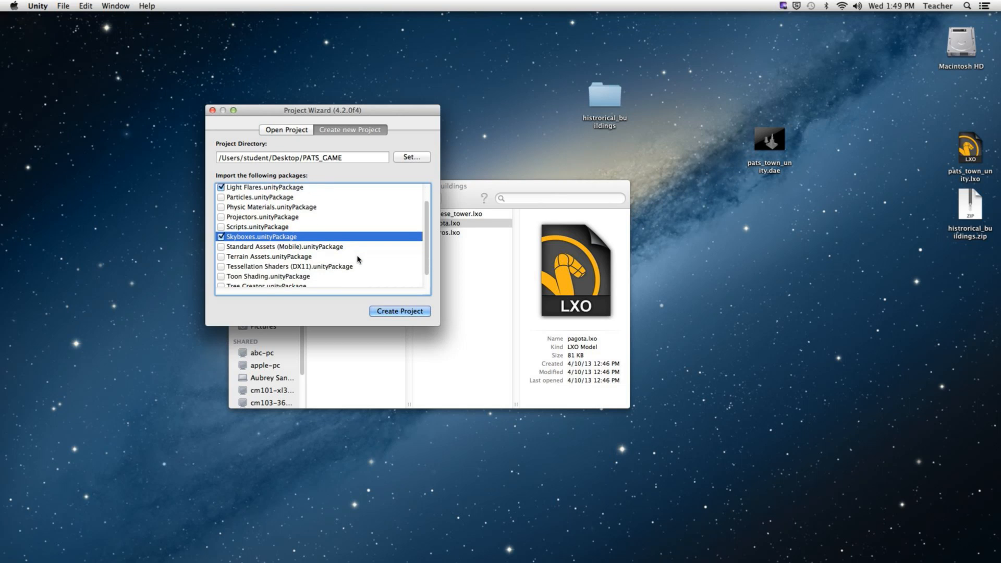
click(223, 245)
click(221, 244)
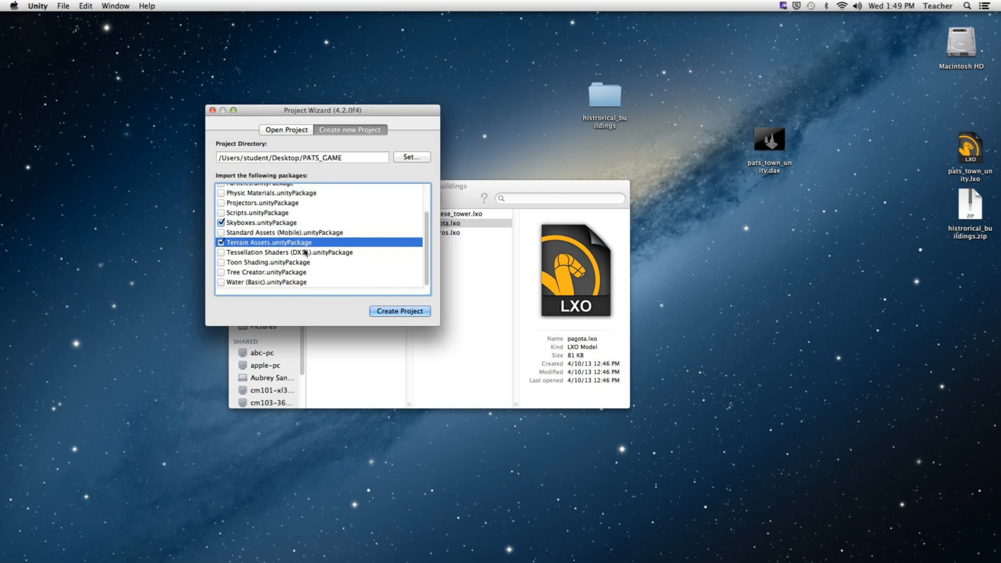
click(219, 283)
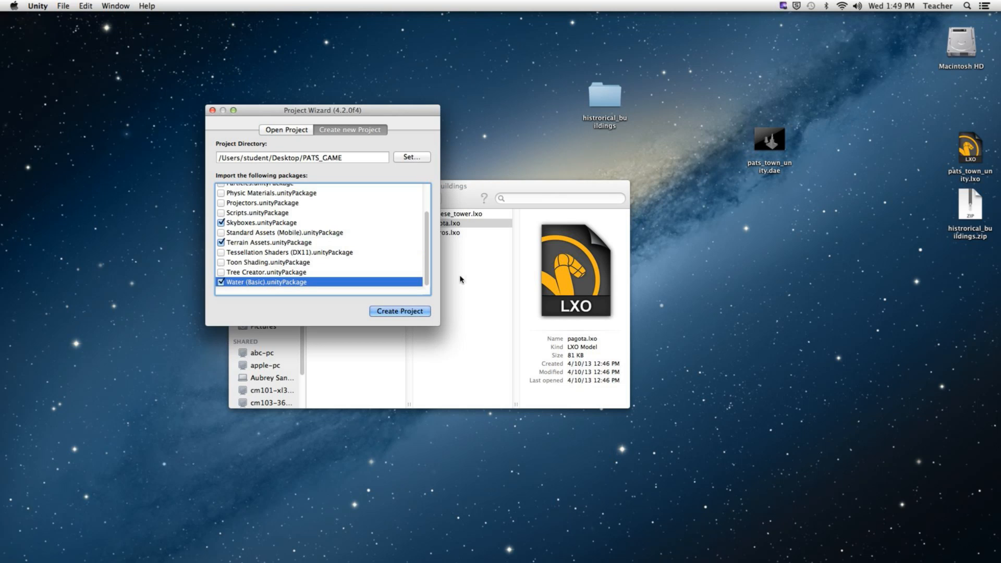
click(407, 310)
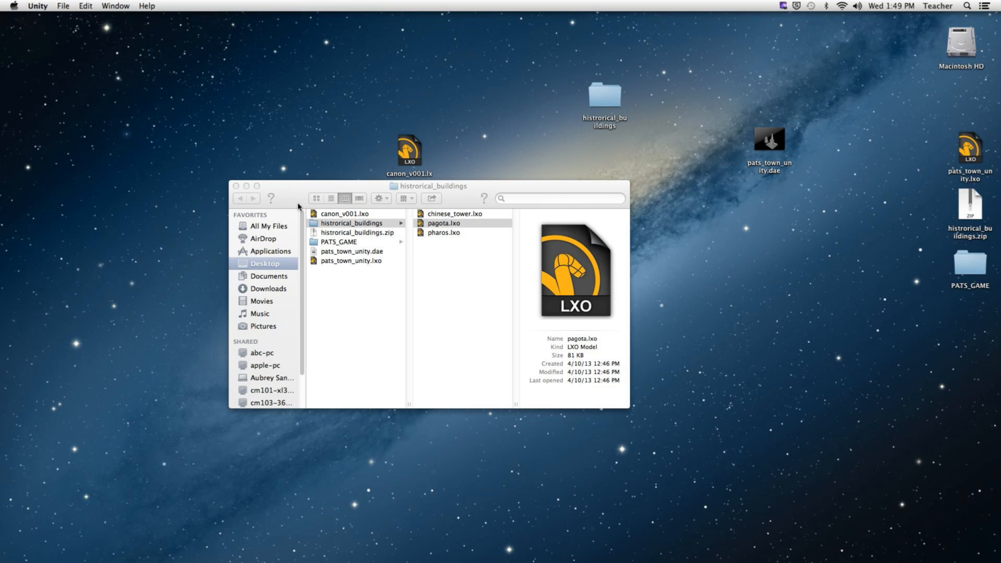
- Cmd-Tab back to Unity so the new PATS_GAME project comes to the front
key(super+Tab)
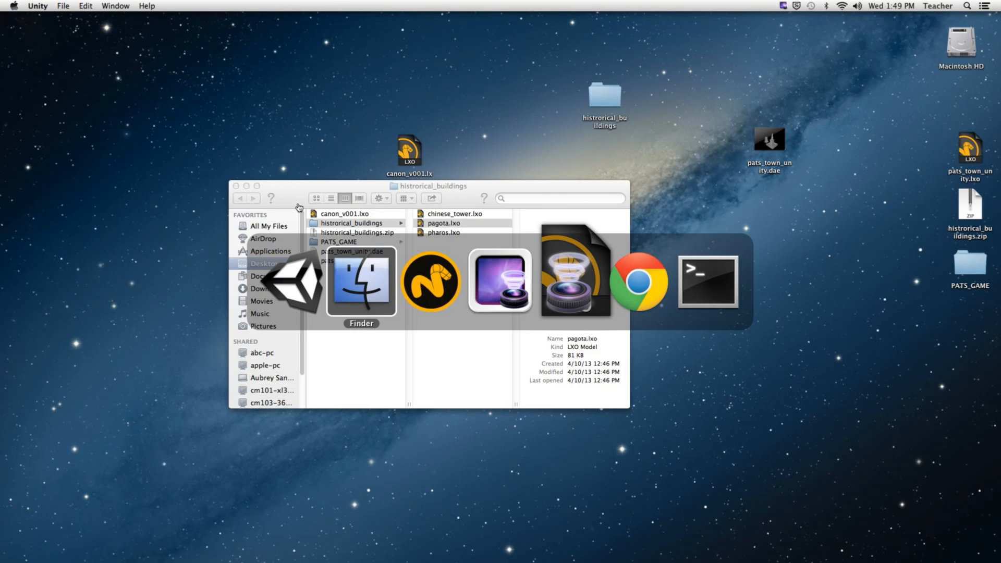
key(super+Tab)
key(super+Tab)
key(super+Tab)
key(super+Tab)
key(super+Tab)
key(super+Tab)
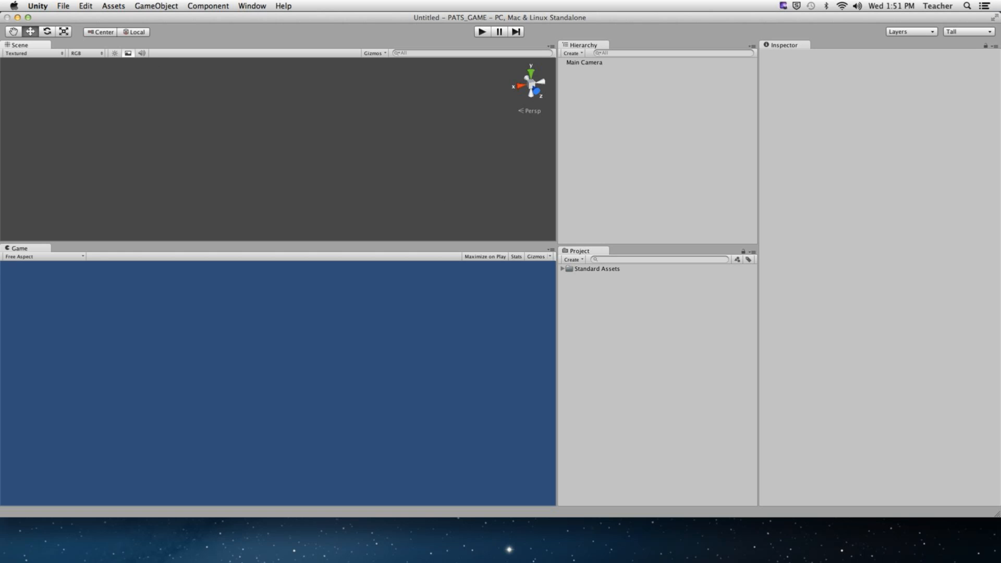
- Save the untitled scene into the Assets folder as level_01
click(63, 6)
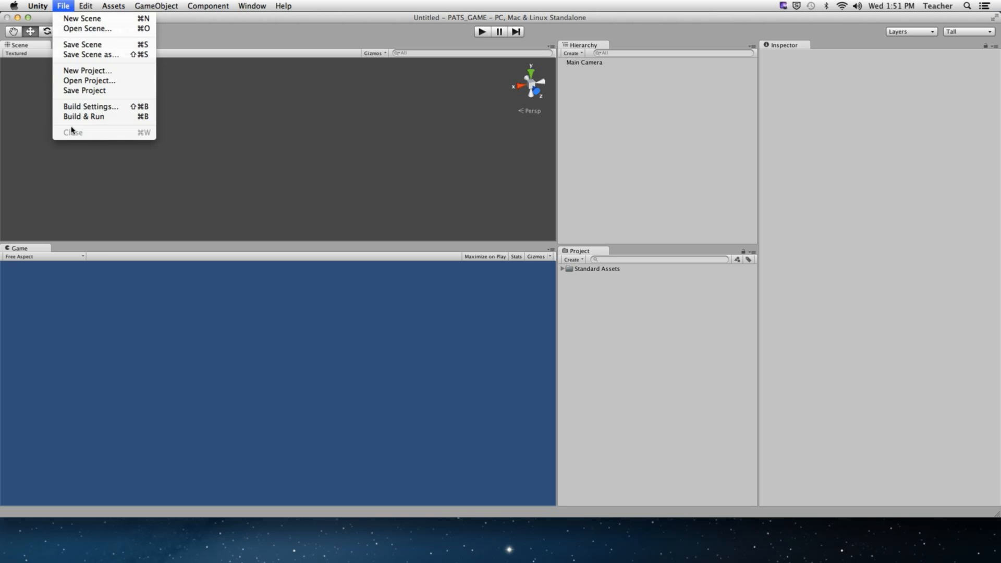
click(73, 41)
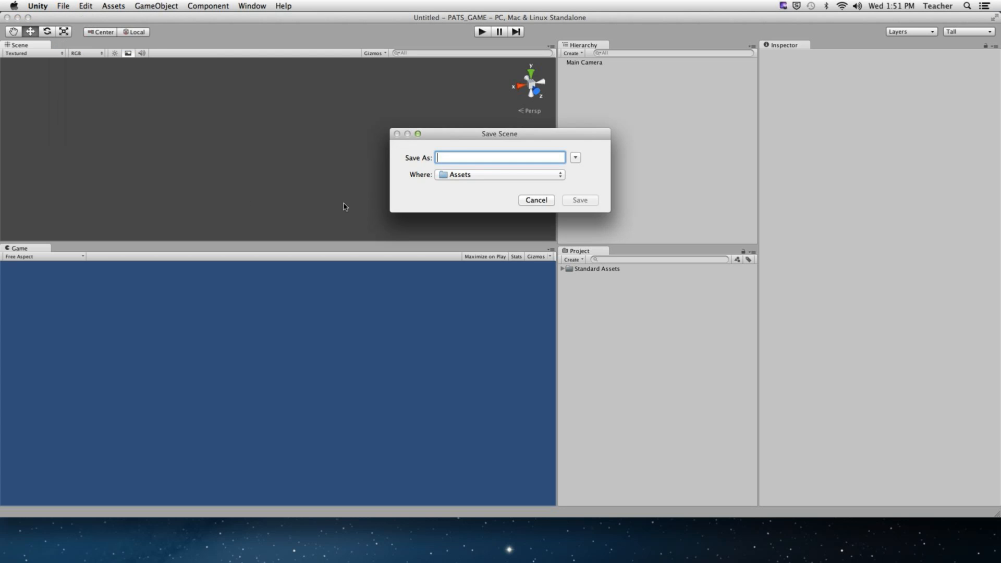
text(level1)
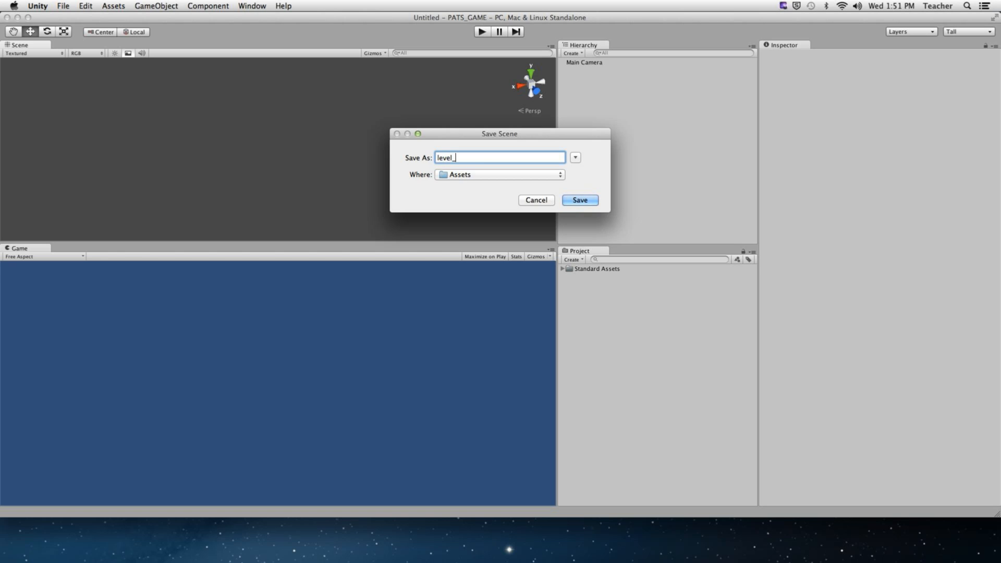
key(Return)
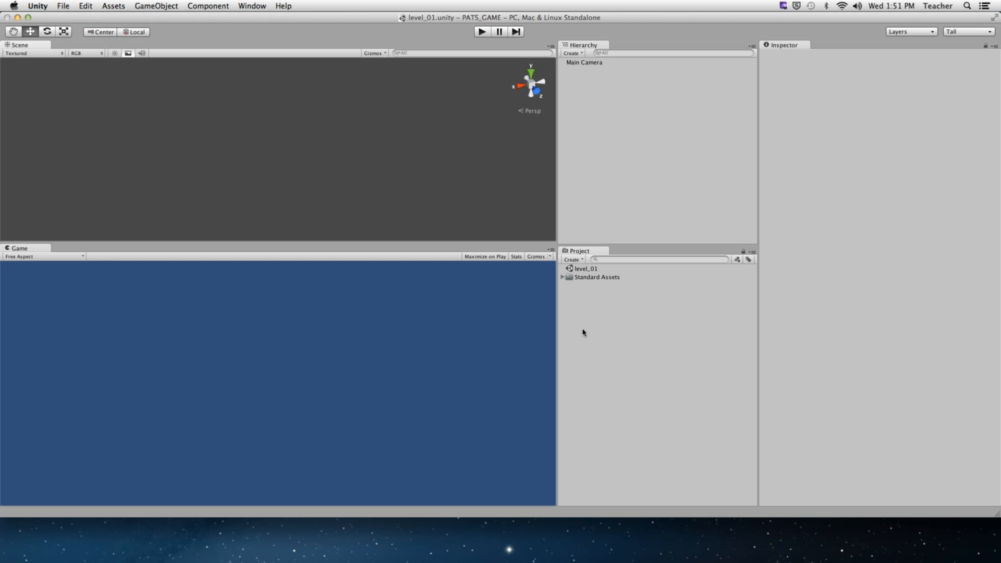
- Import pats_town_unity.dae from the Desktop as a new asset
right_click(599, 316)
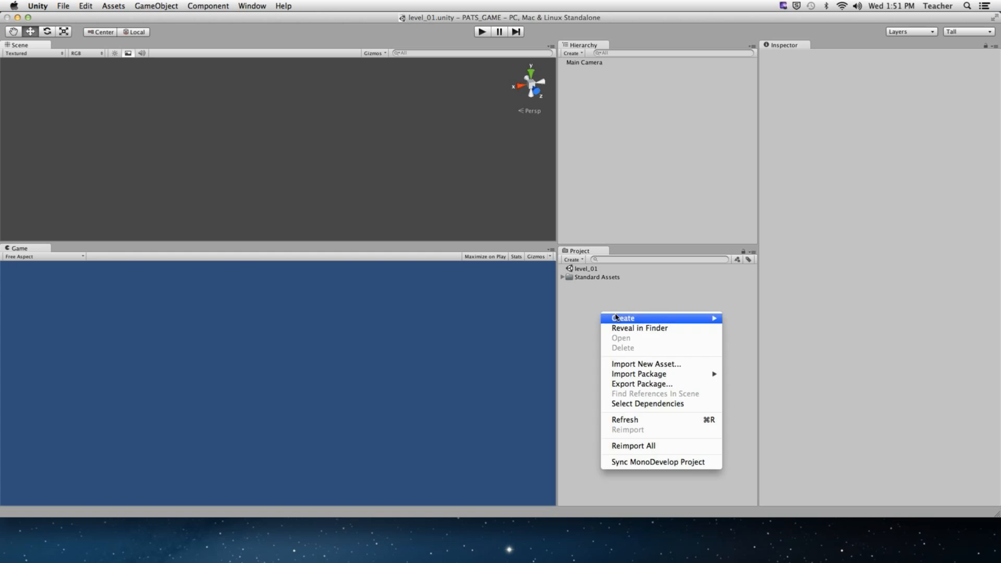
click(571, 333)
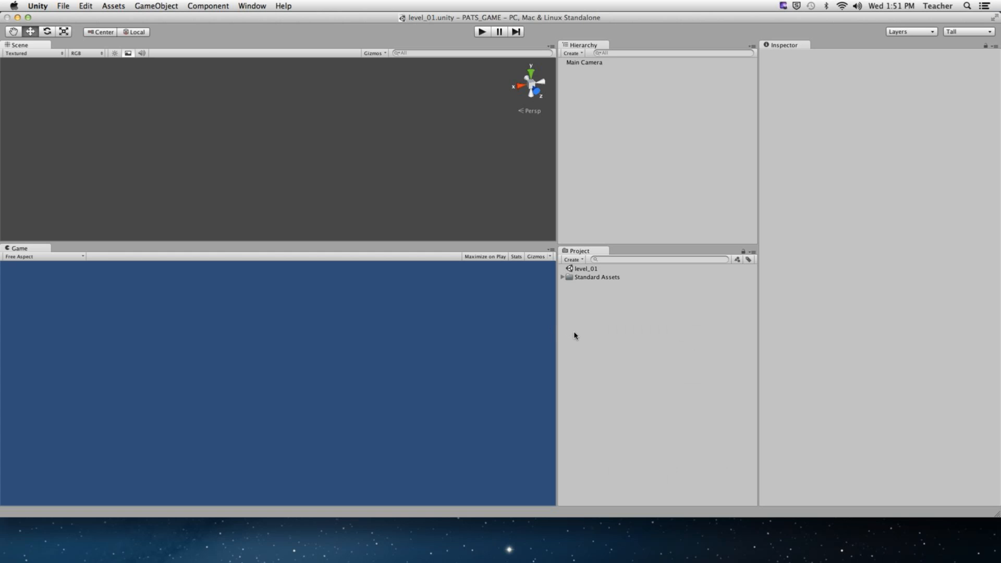
click(112, 8)
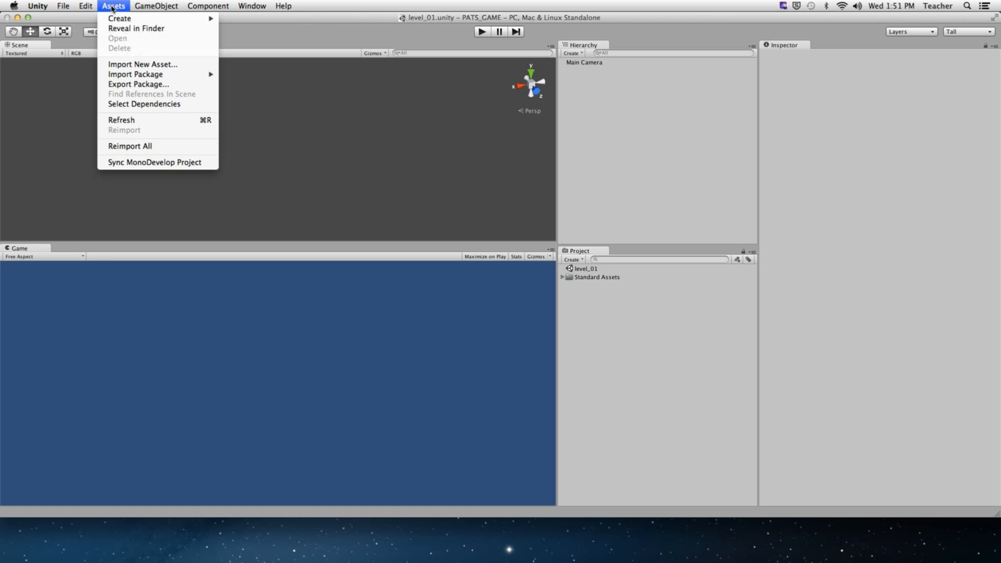
click(138, 65)
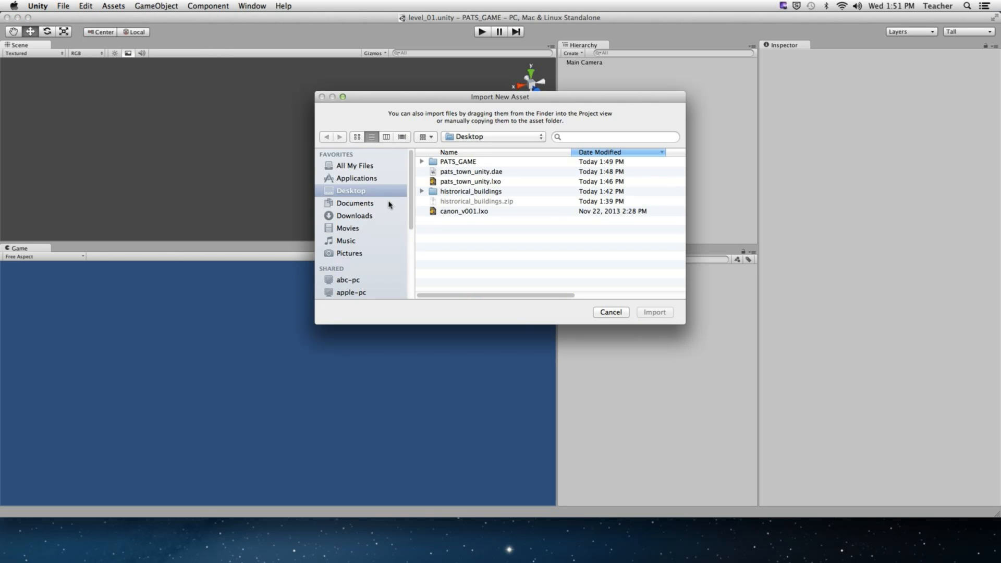
click(488, 172)
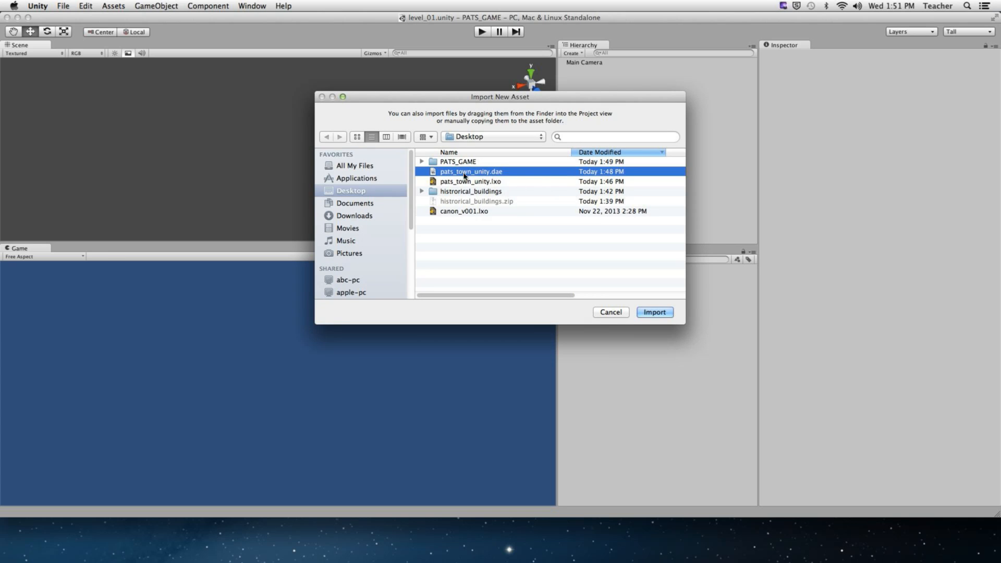
click(654, 312)
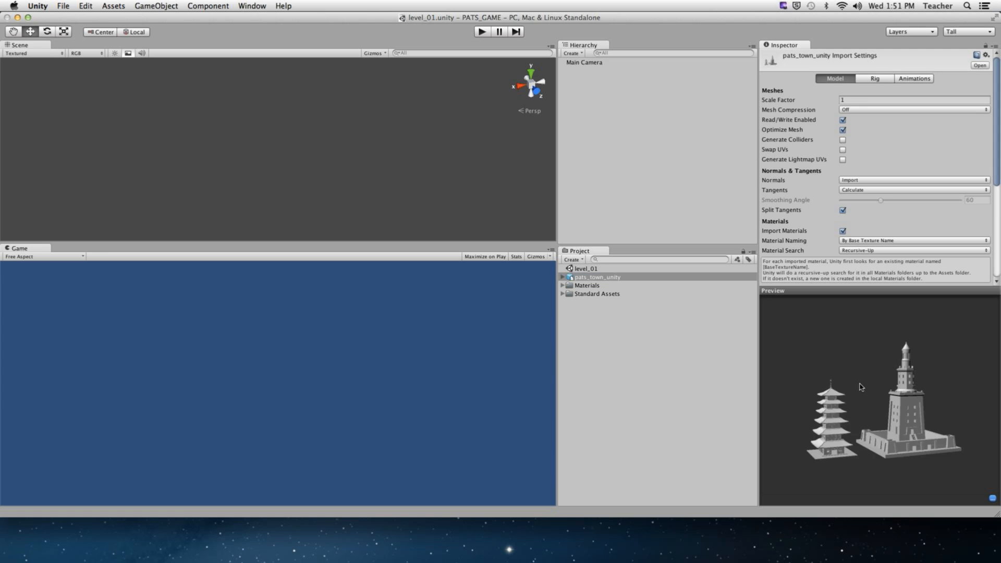
- Turn on Generate Colliders for pats_town_unity and apply the change
drag(860, 387, 780, 375)
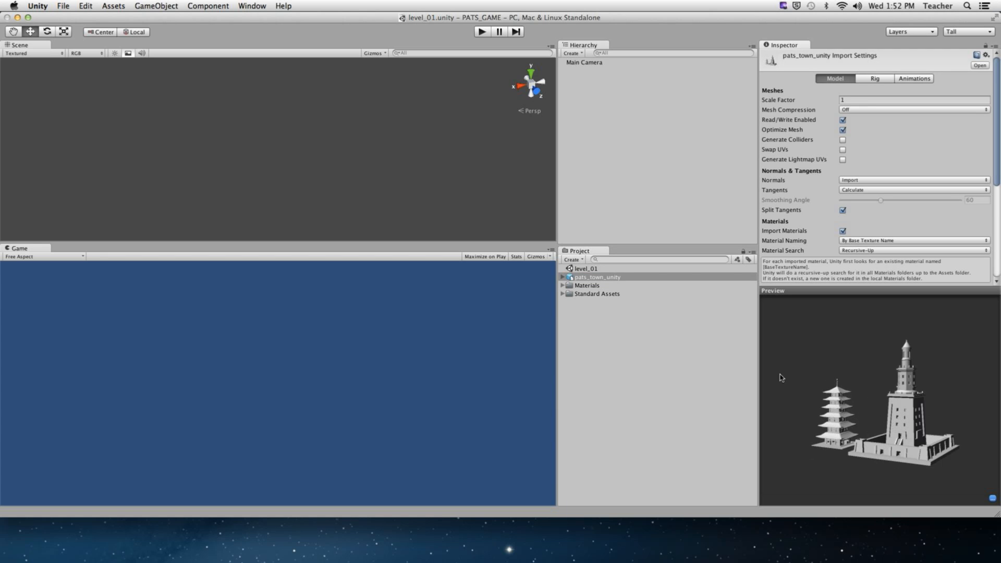
click(661, 324)
click(627, 278)
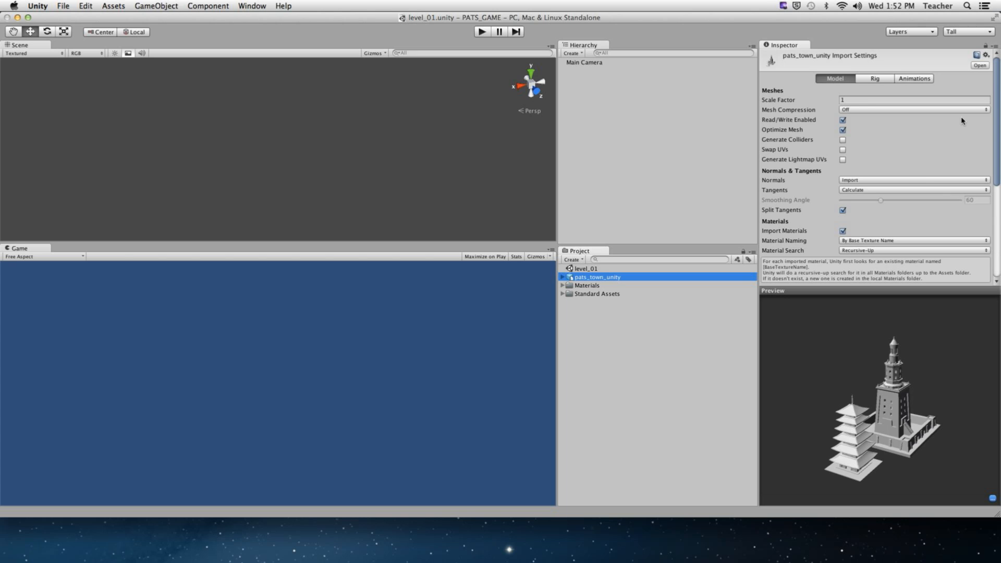
click(842, 140)
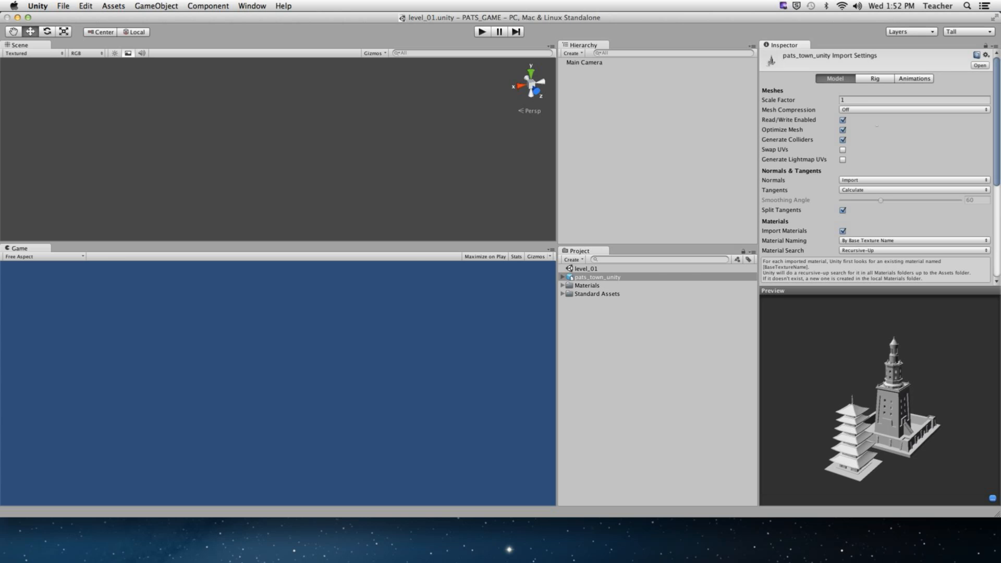
click(872, 78)
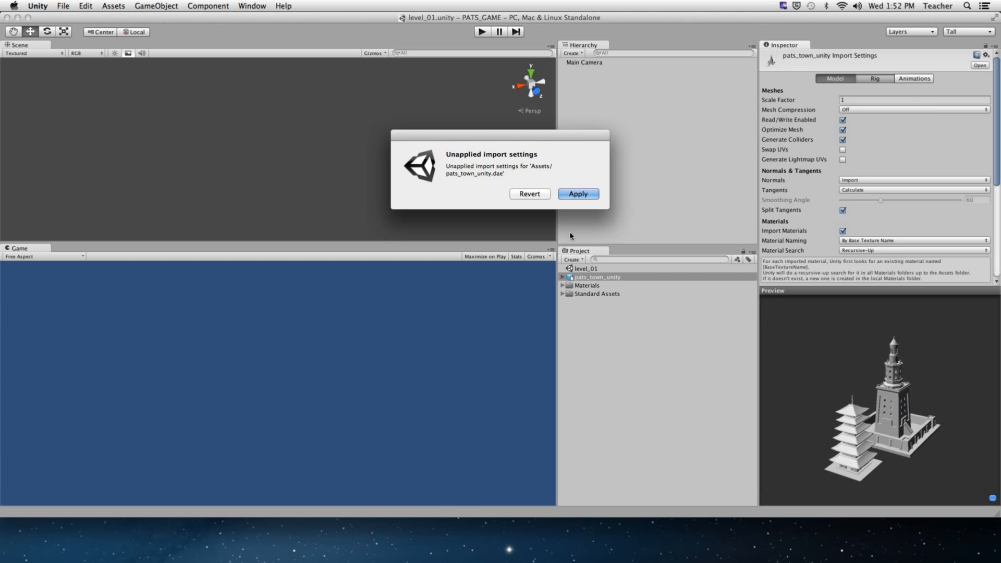
click(563, 194)
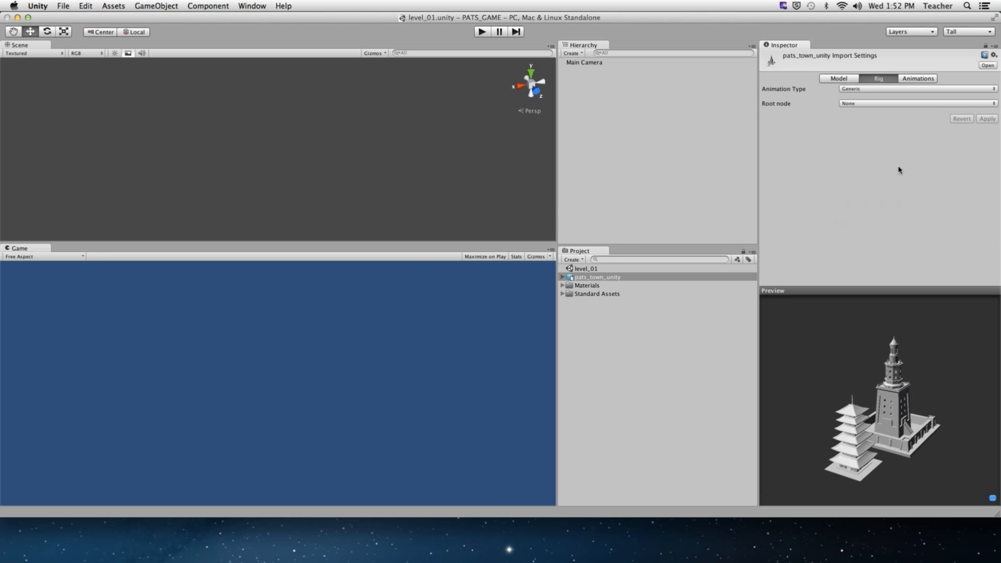
- Set the model's rig Animation Type to None and apply it
click(858, 89)
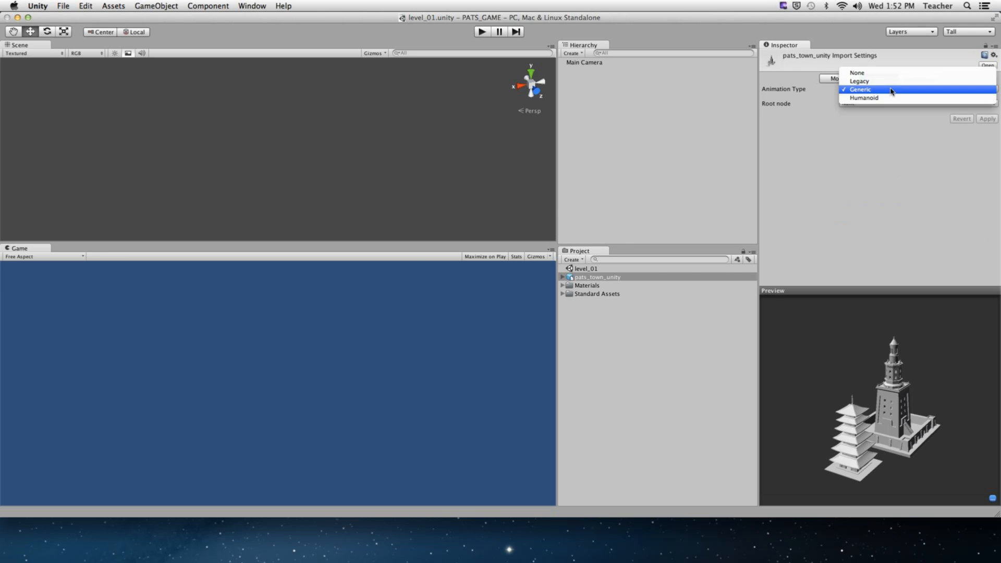
click(864, 72)
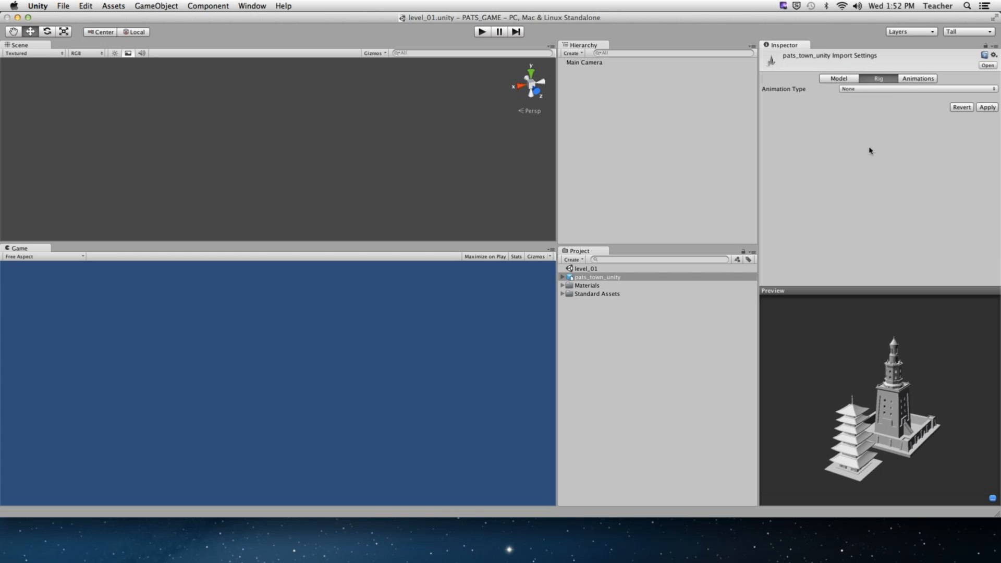
click(988, 108)
click(562, 277)
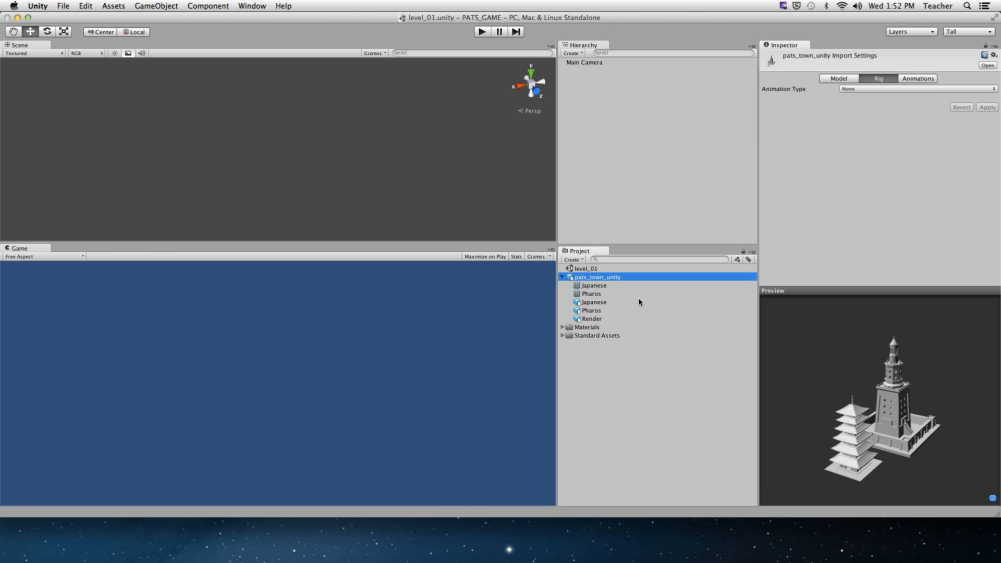
click(871, 89)
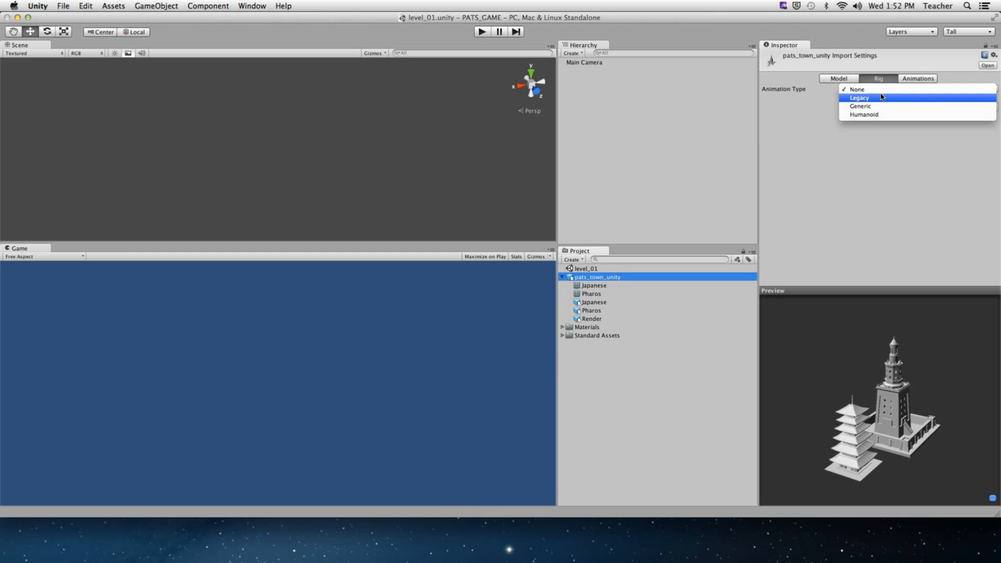
click(850, 90)
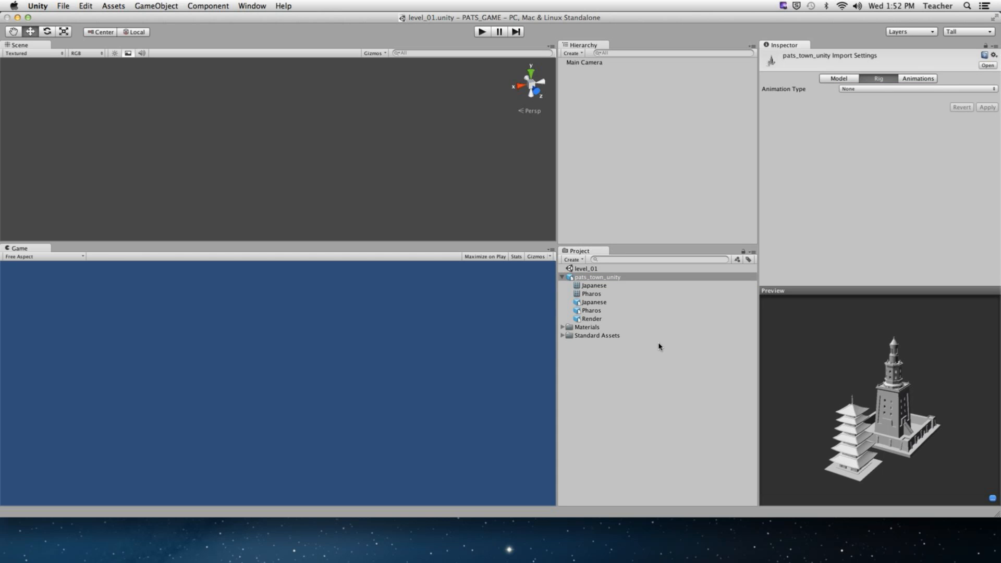
drag(844, 371, 894, 434)
- Browse the imported assets and reveal the materials the Render asset depends on
click(592, 424)
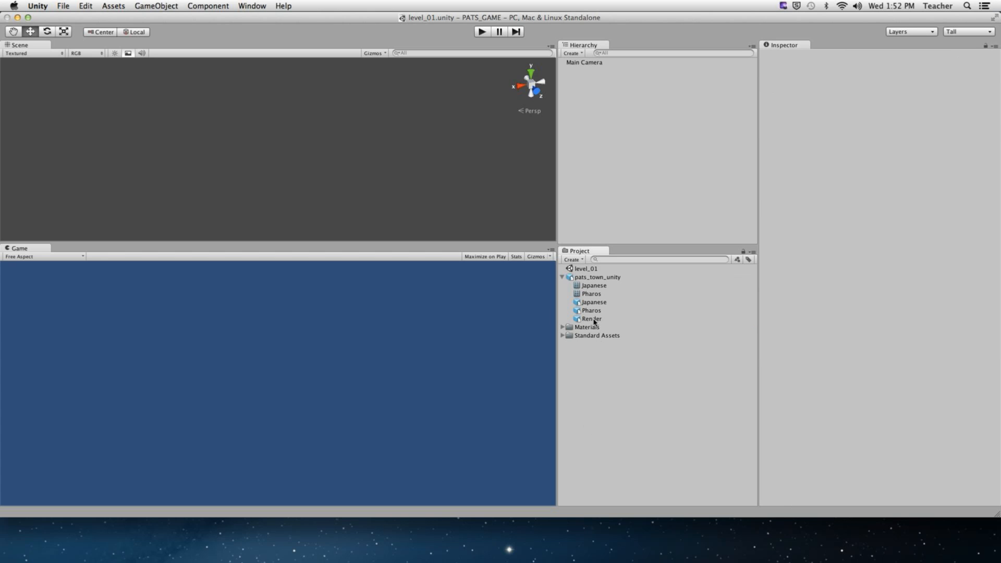
right_click(595, 318)
click(629, 353)
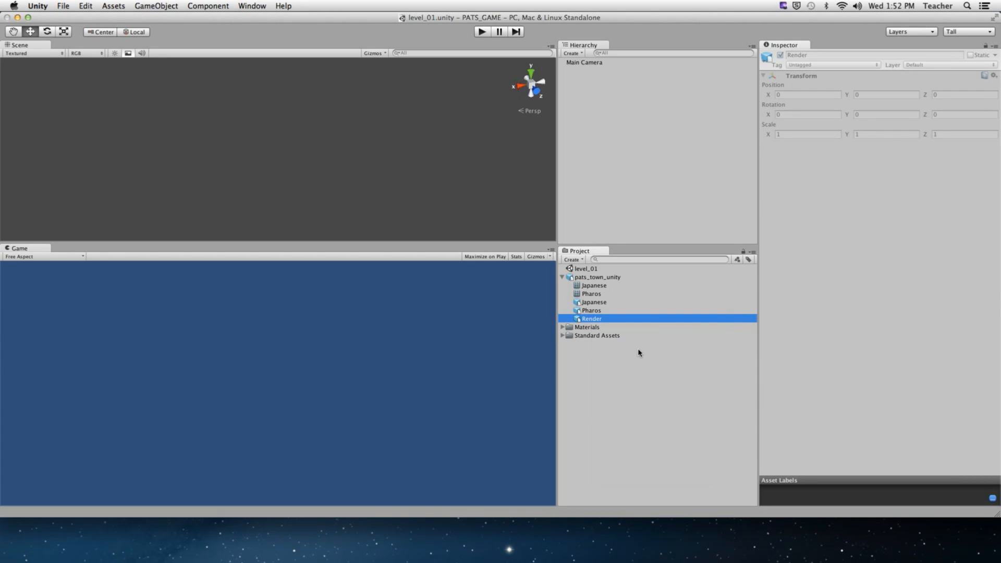
key(Up)
key(Up)
key(Up)
key(Up)
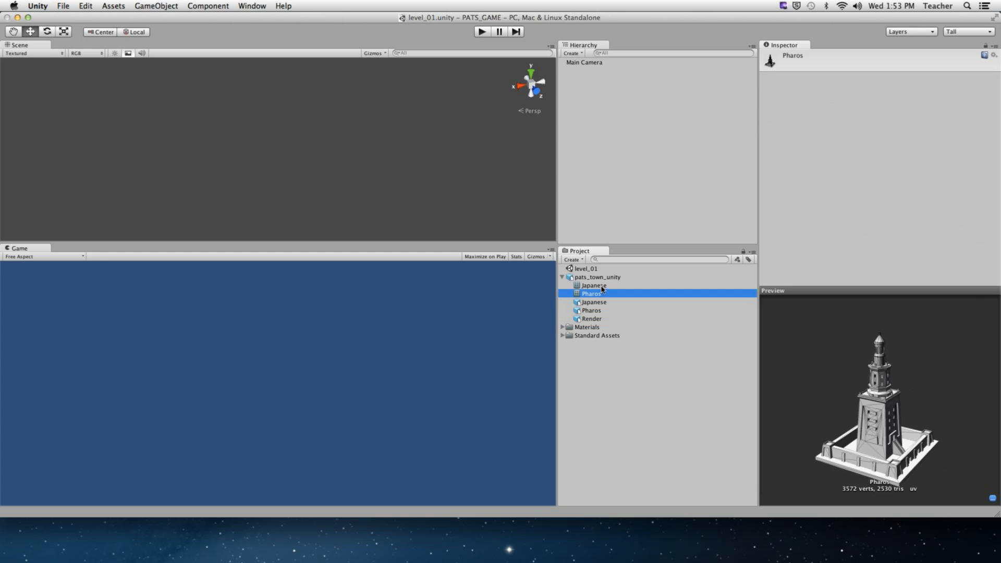
click(605, 303)
click(602, 311)
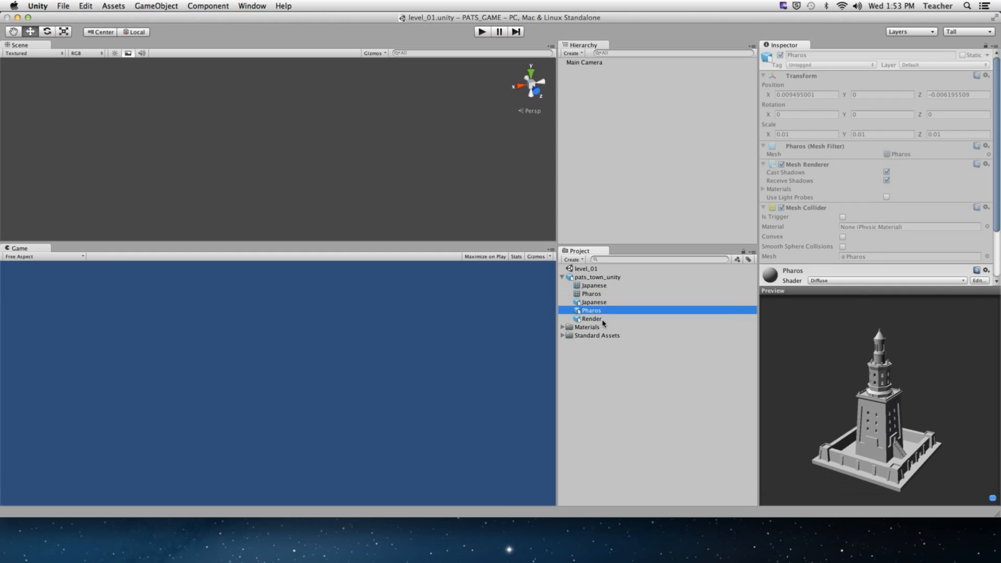
click(603, 319)
right_click(590, 324)
mouse_move(612, 325)
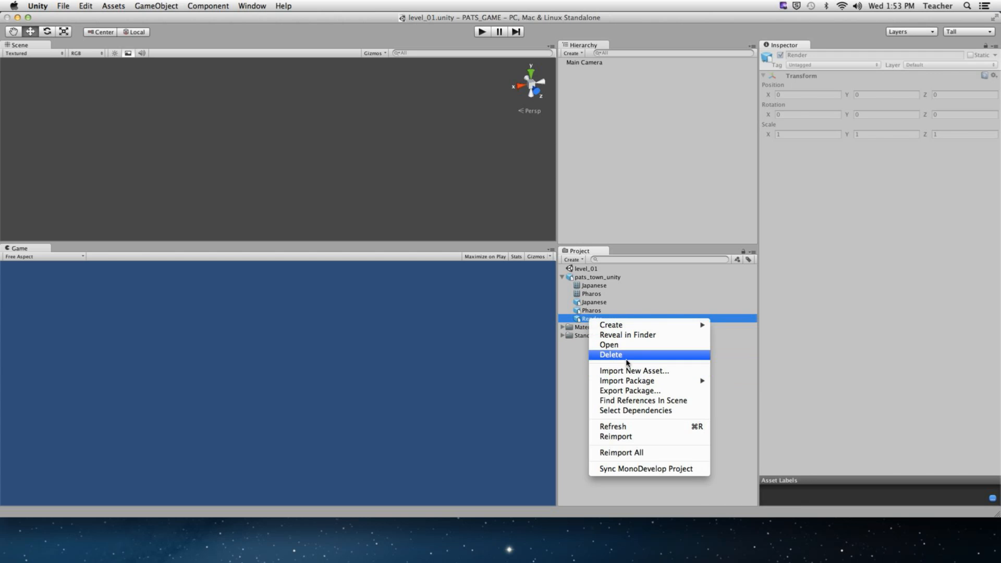
click(624, 356)
right_click(599, 324)
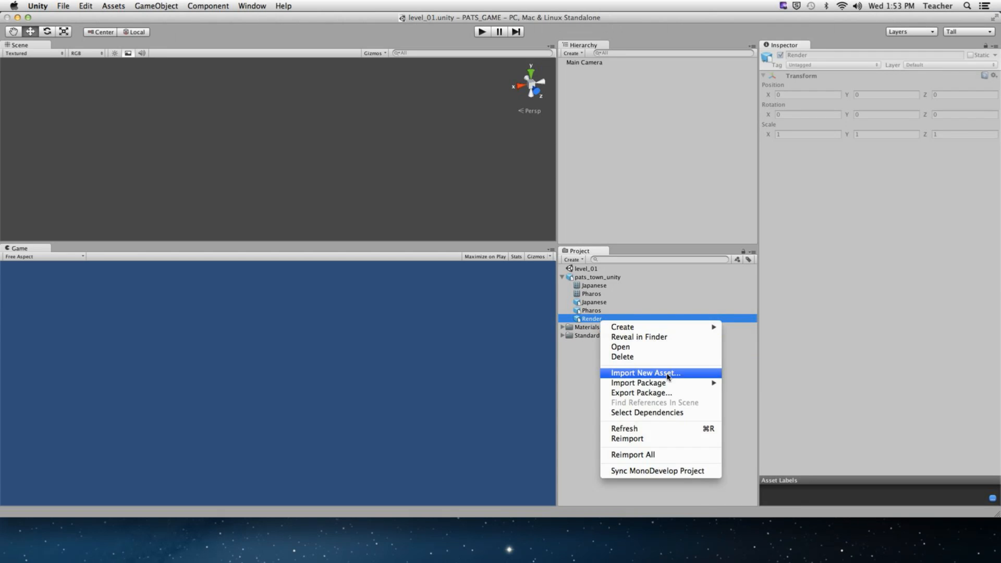
click(650, 412)
- Compare the Japanese and Pharos prefabs, then drag pats_town_unity into the Hierarchy
click(593, 379)
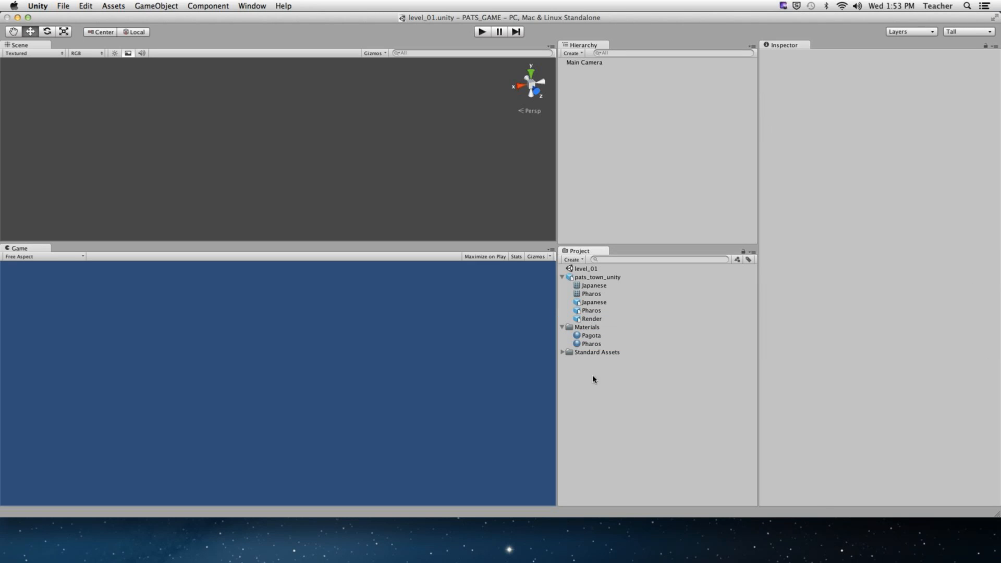
click(592, 319)
click(593, 311)
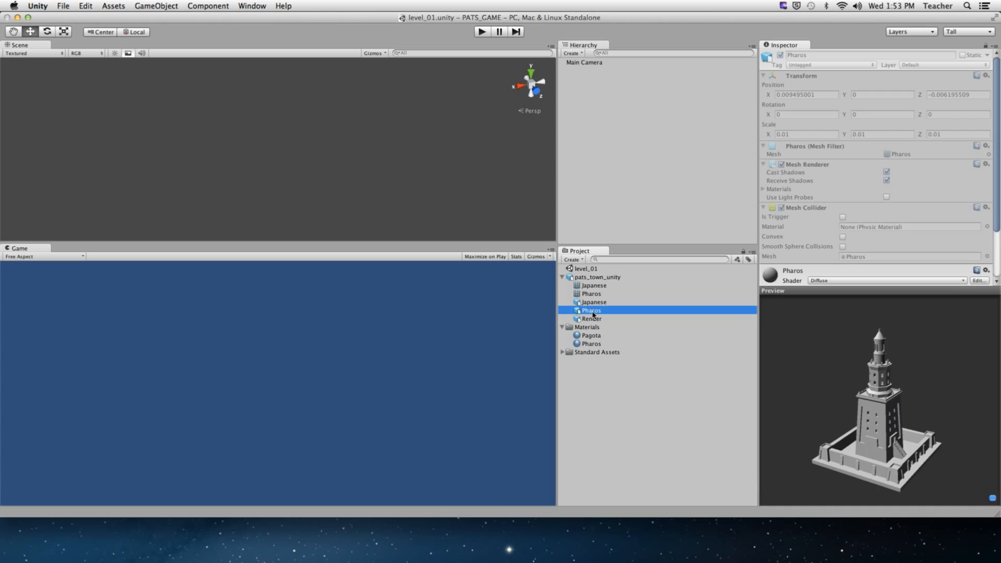
click(591, 304)
click(591, 318)
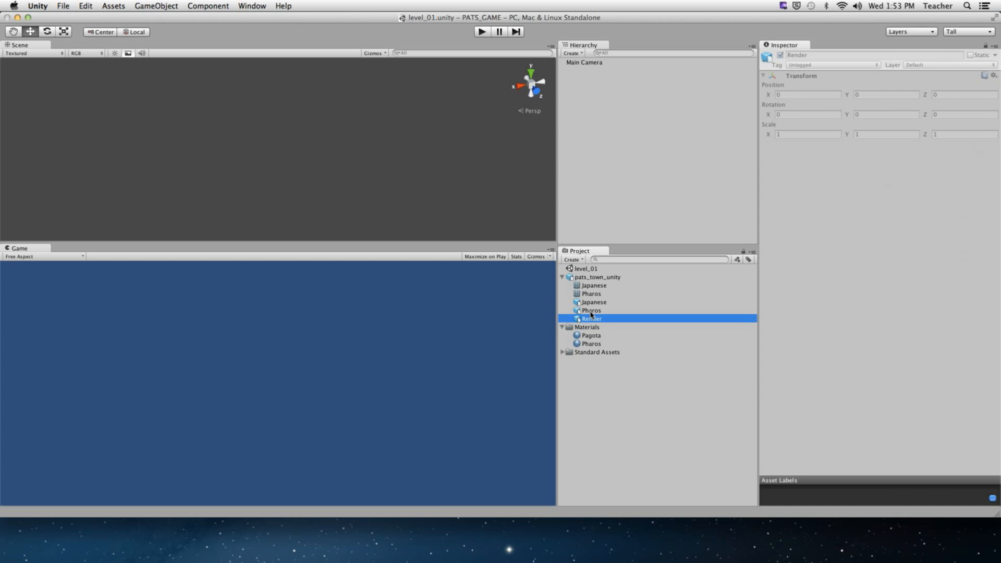
click(601, 310)
click(598, 303)
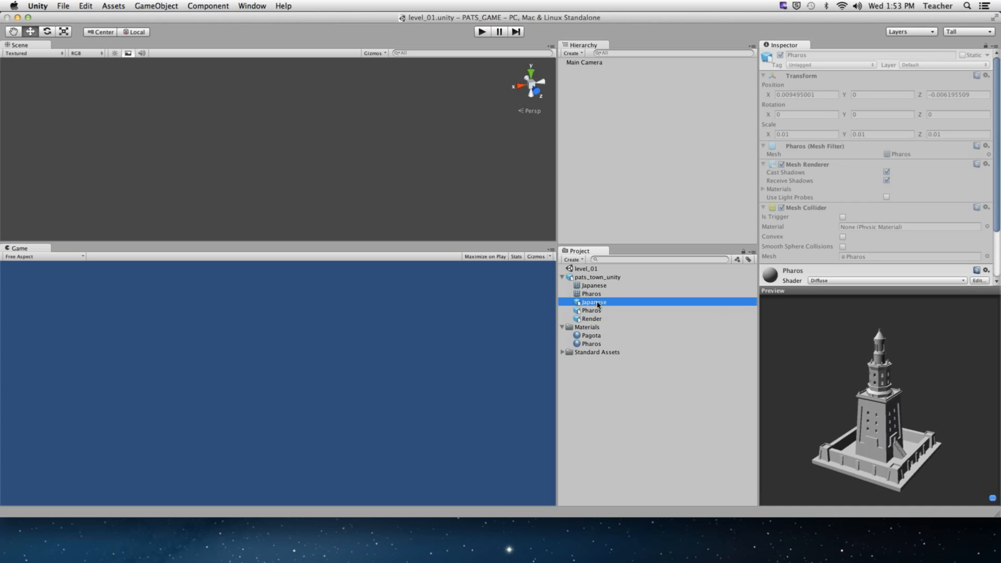
click(598, 310)
click(597, 303)
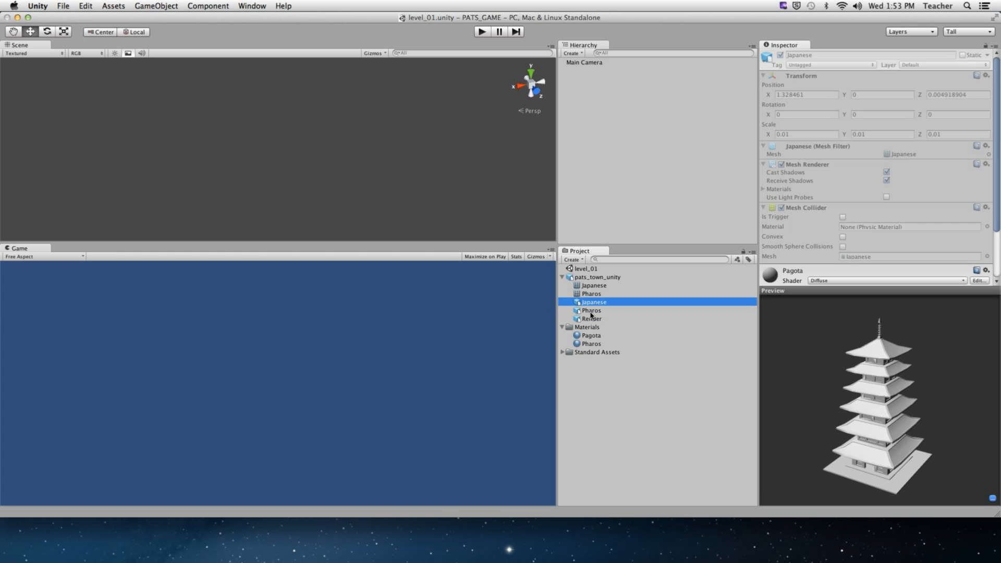
click(590, 311)
click(605, 280)
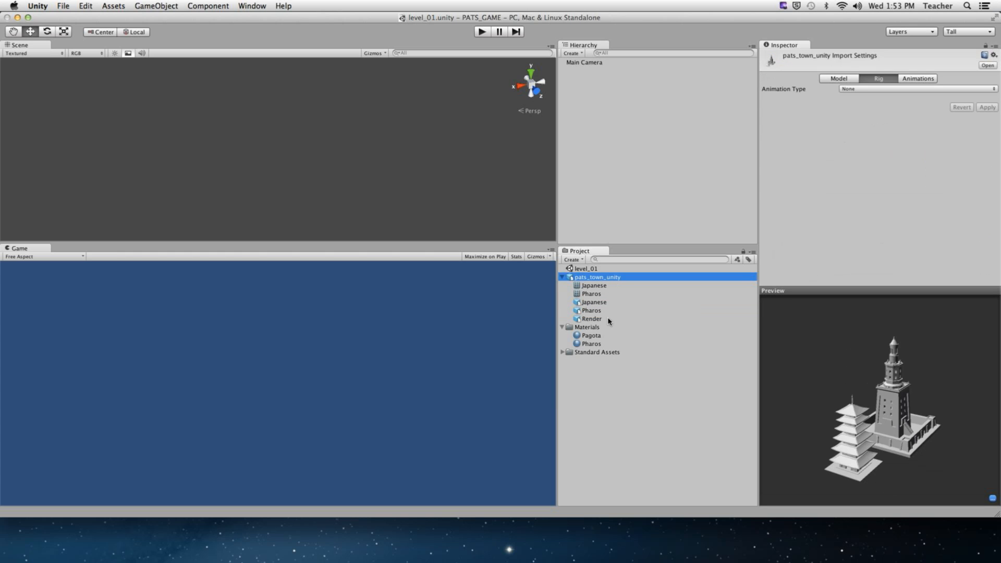
click(599, 304)
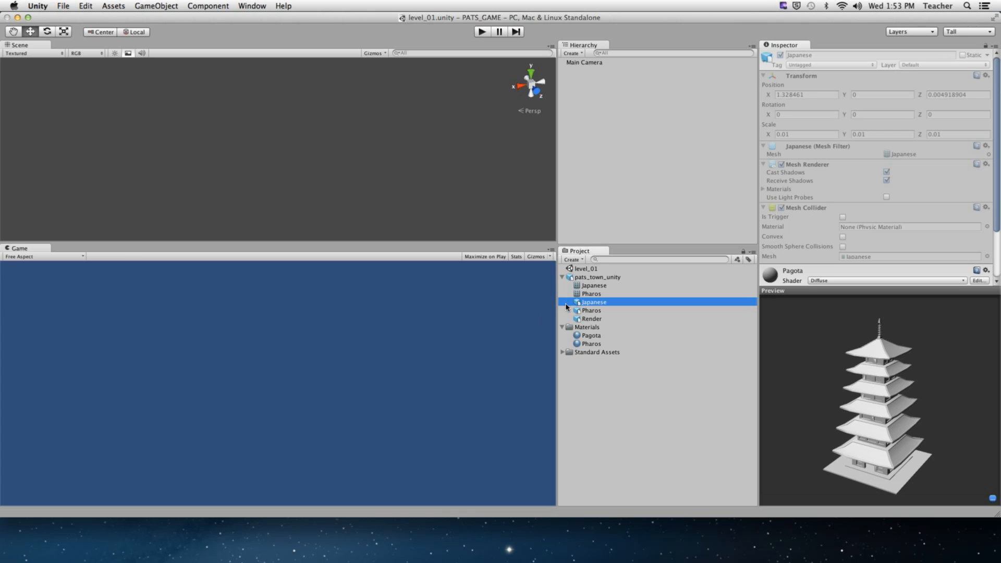
drag(578, 305, 598, 218)
alt+drag(168, 187, 232, 180)
- Move the Japanese pagoda slightly left of the lighthouse, undoing the scale test
click(562, 71)
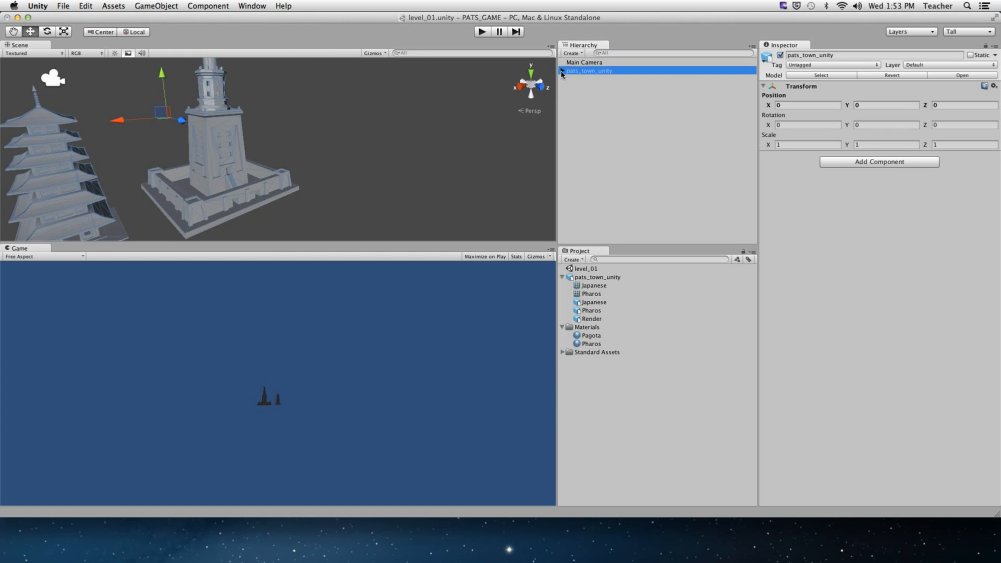
click(587, 79)
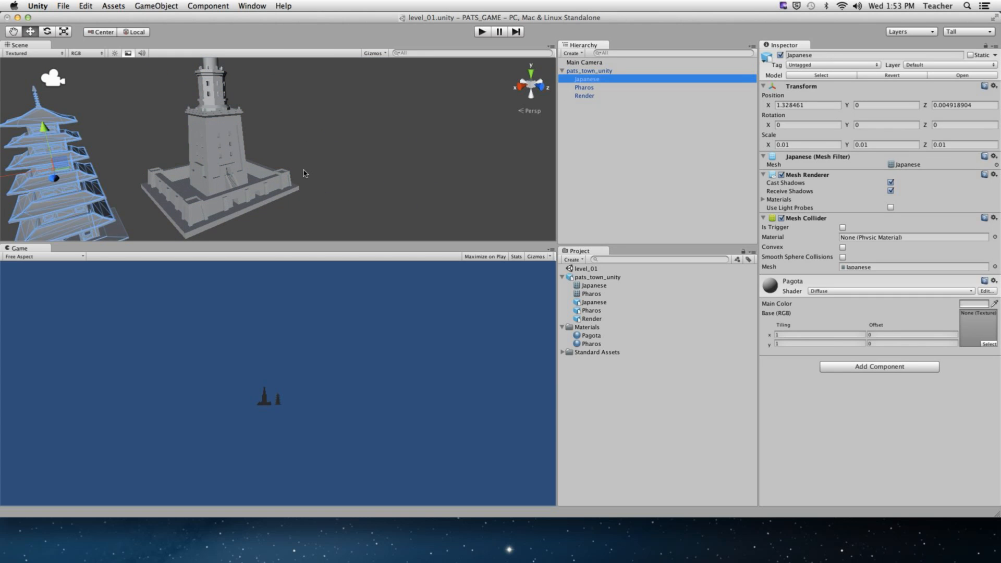
scroll(299, 173, down, 5)
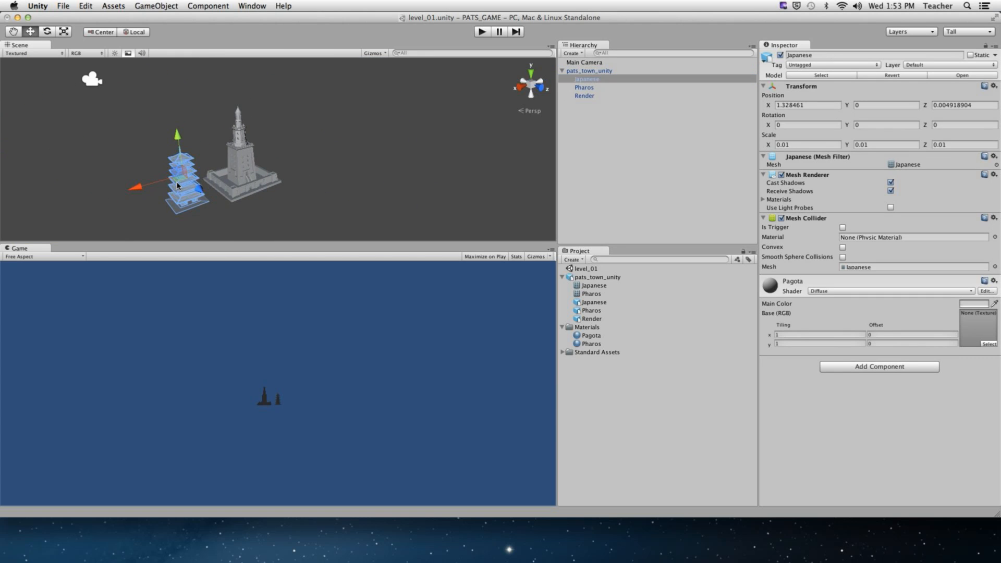
drag(177, 185, 236, 165)
key(r)
key(super+z)
key(e)
key(q)
click(631, 161)
- Zoom and orbit to frame both buildings, then maximize the Unity editor window
alt+right_drag(203, 161, 346, 155)
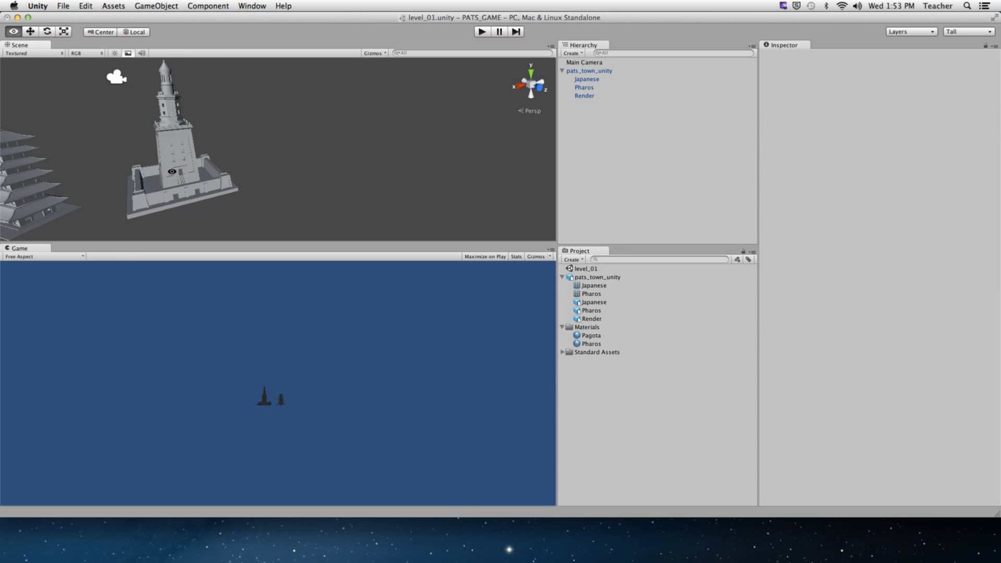
mouse_move(172, 172)
alt+mouse_down()
mouse_move(211, 179)
mouse_move(171, 173)
alt+mouse_up()
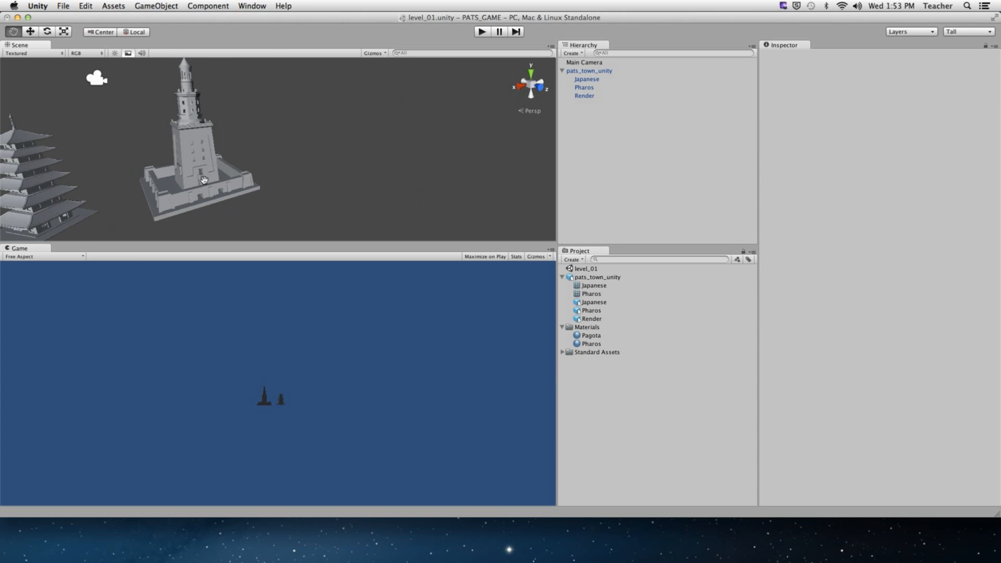
drag(292, 158, 265, 167)
alt+right_drag(276, 168, 431, 163)
drag(223, 236, 362, 236)
click(28, 17)
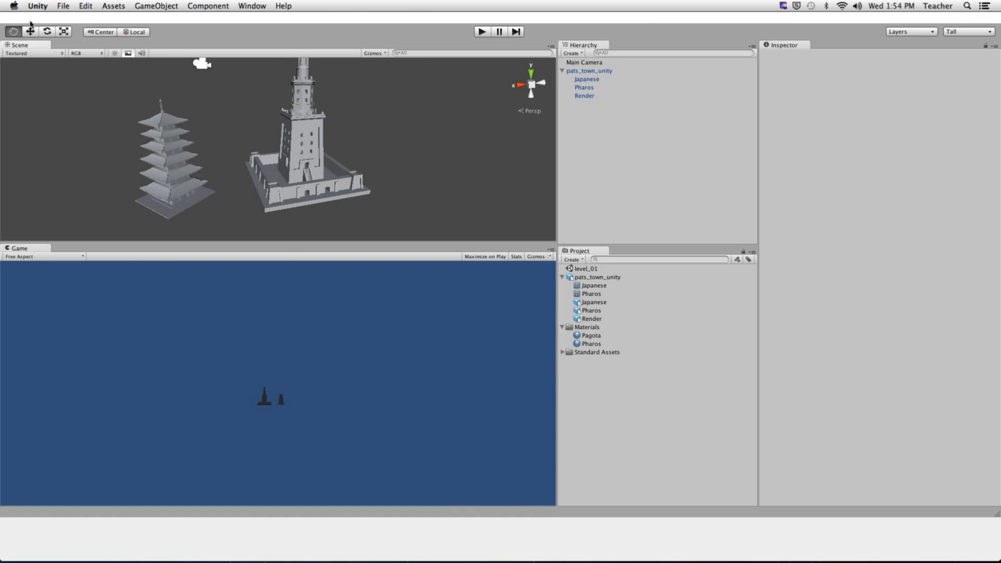
- Set the Pagota material's Main Color to pure red
drag(405, 261, 423, 420)
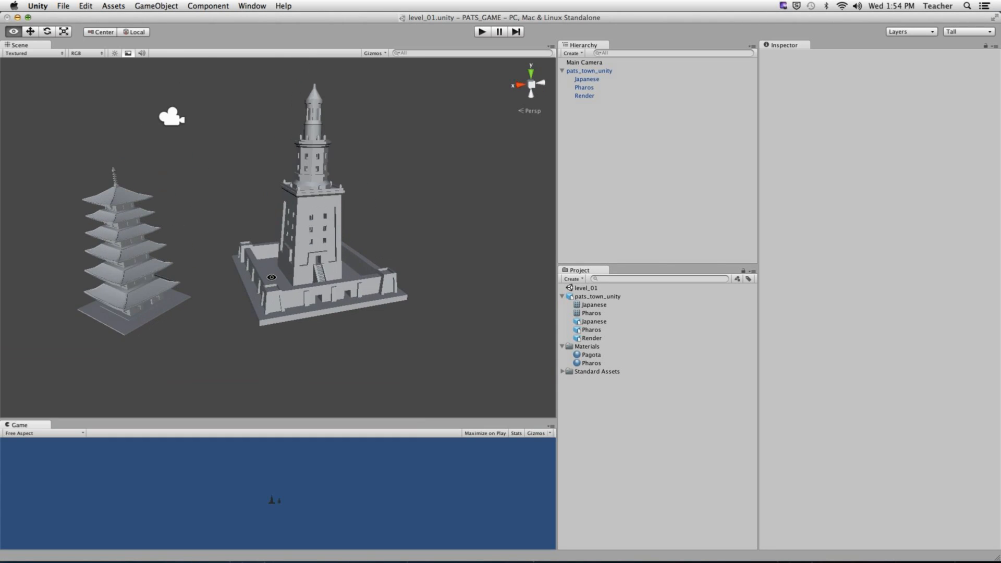
alt+drag(270, 277, 337, 272)
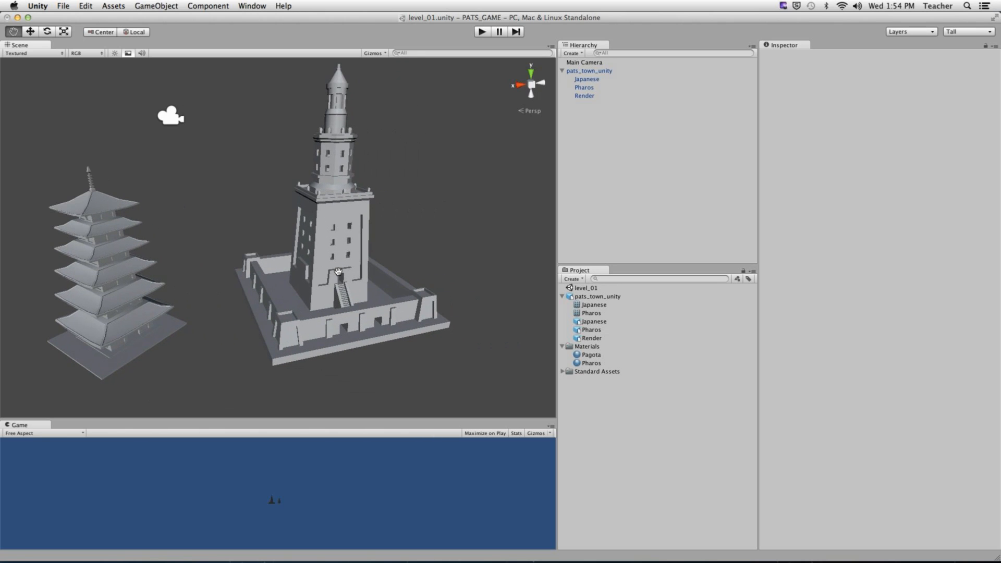
click(591, 355)
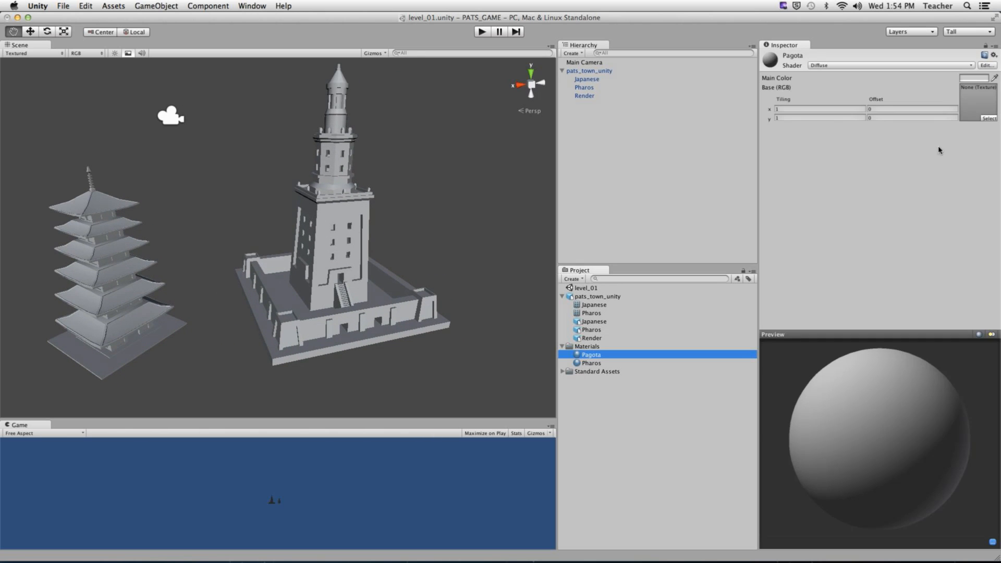
click(967, 78)
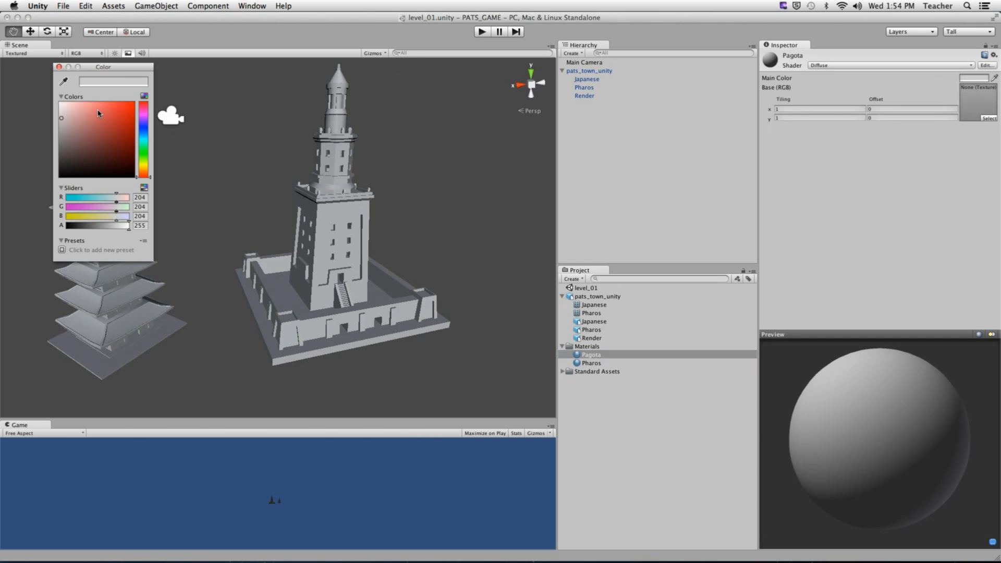
drag(99, 113, 155, 94)
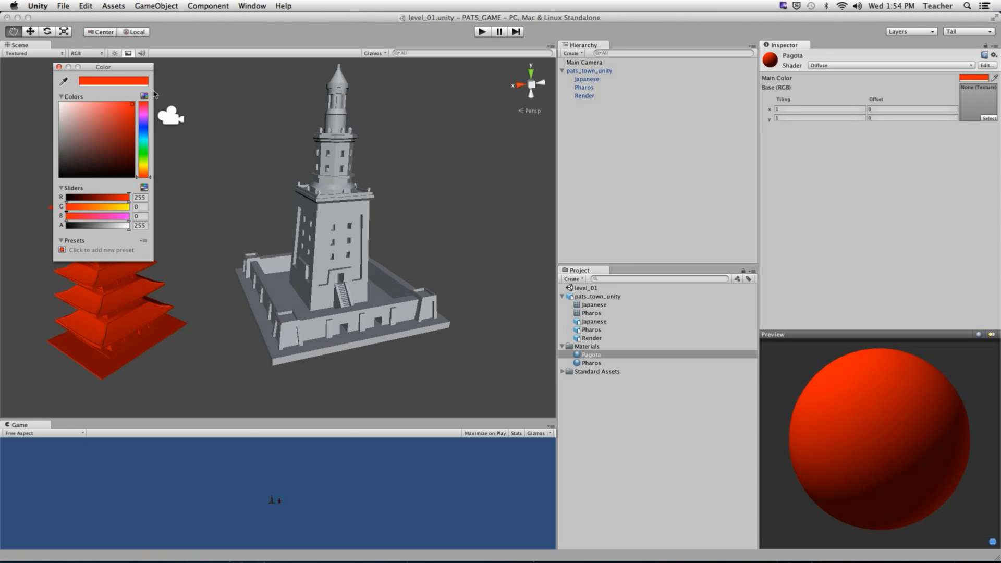
click(58, 67)
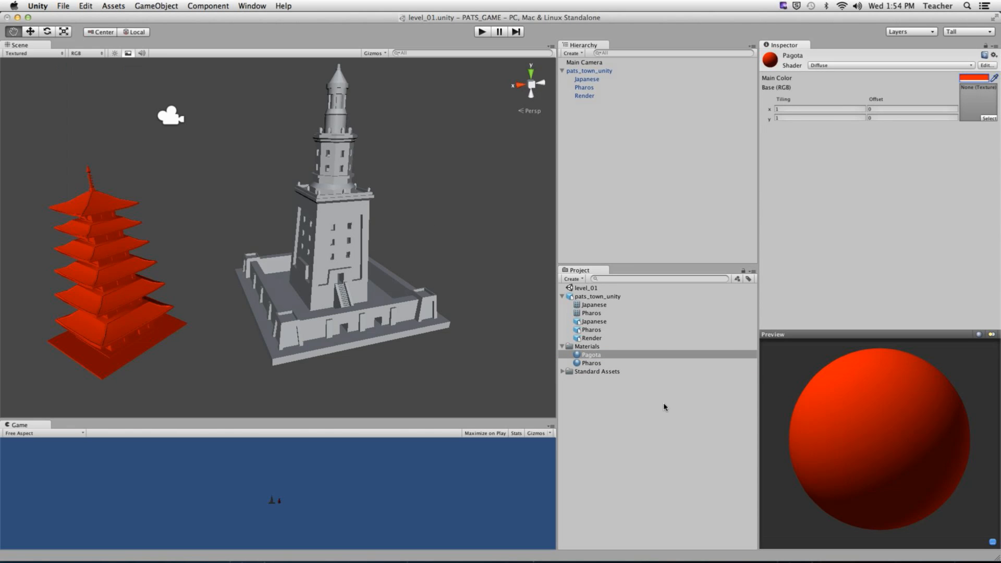
- Set the Pharos material's Main Color to bright green
click(604, 364)
click(970, 77)
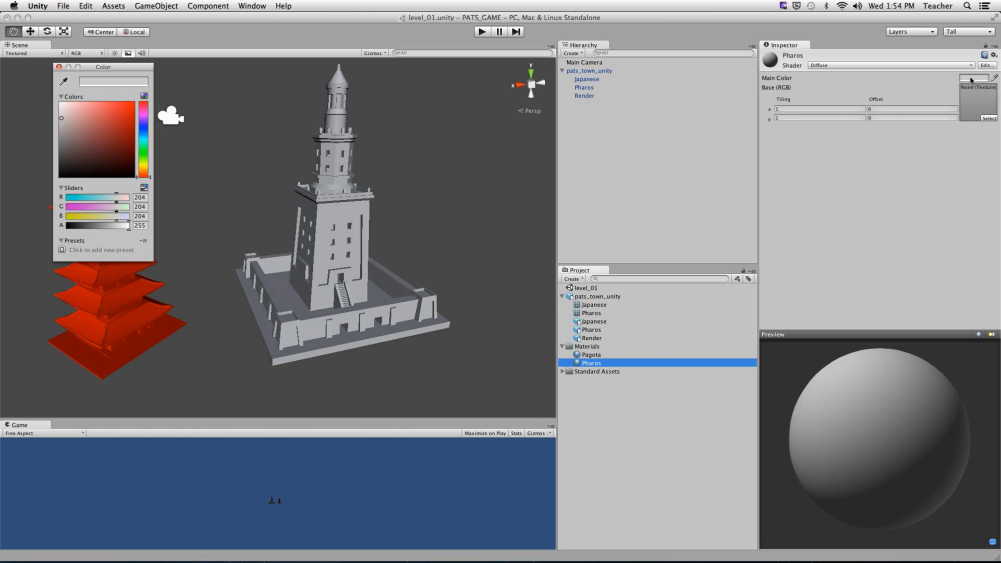
drag(141, 156, 142, 149)
click(132, 105)
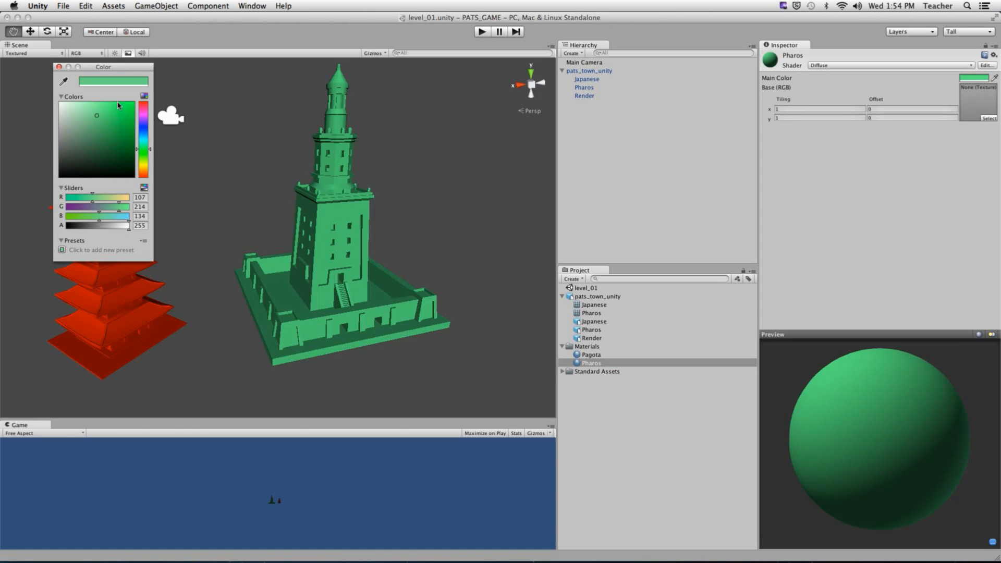
click(59, 67)
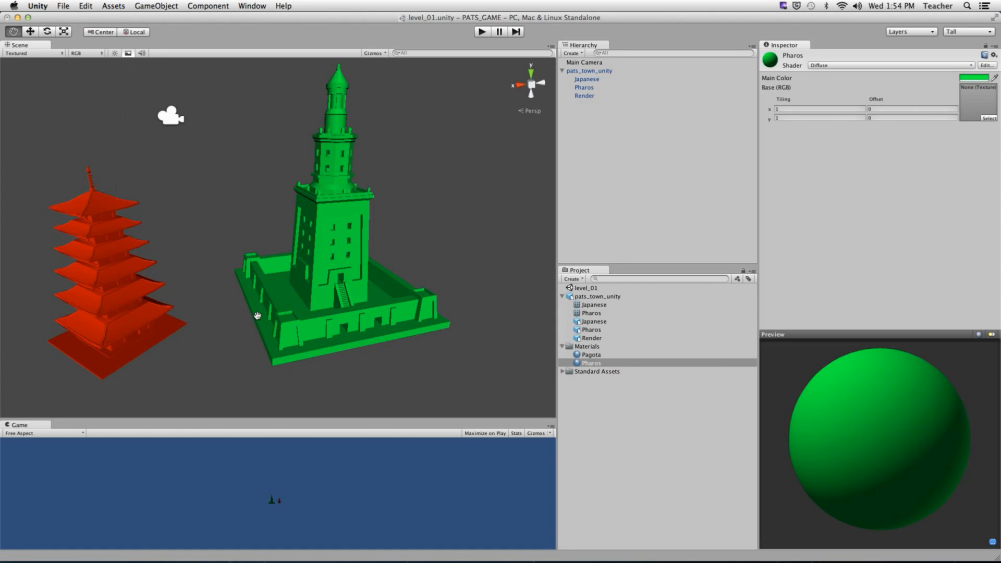
alt+drag(374, 293, 153, 81)
- Add a ground Plane to the level_01 scene and zoom out to see all of it
click(151, 6)
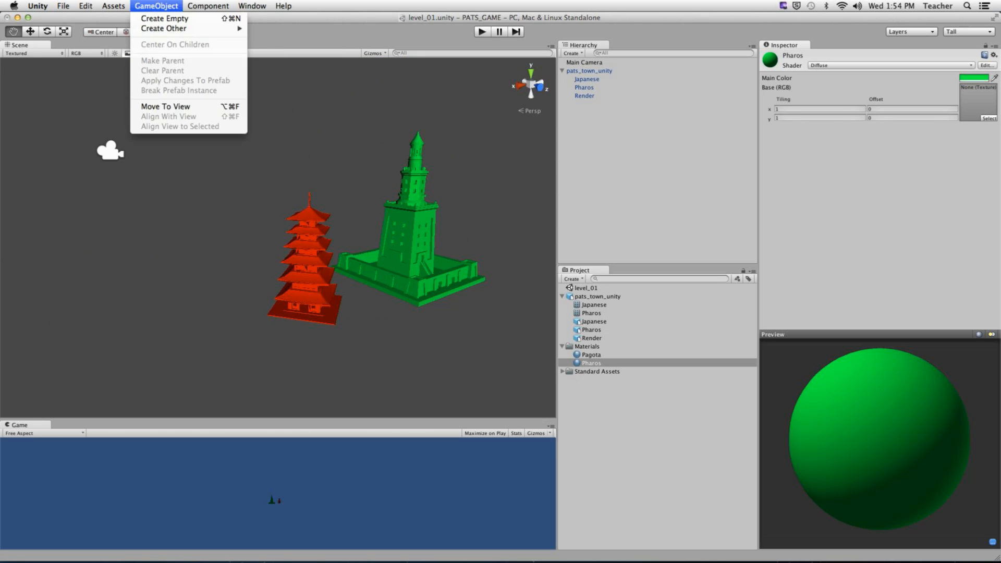
mouse_move(121, 21)
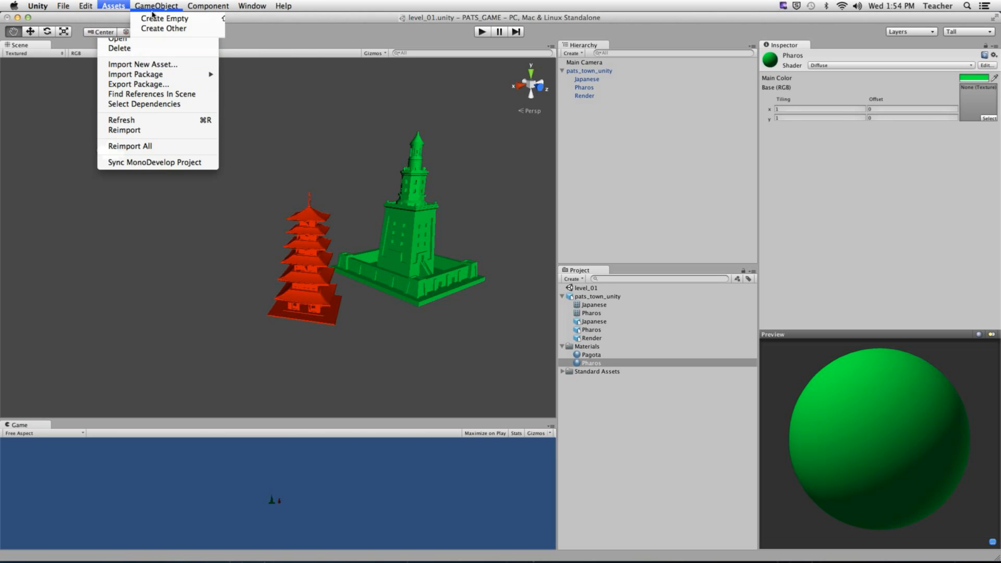
mouse_move(170, 29)
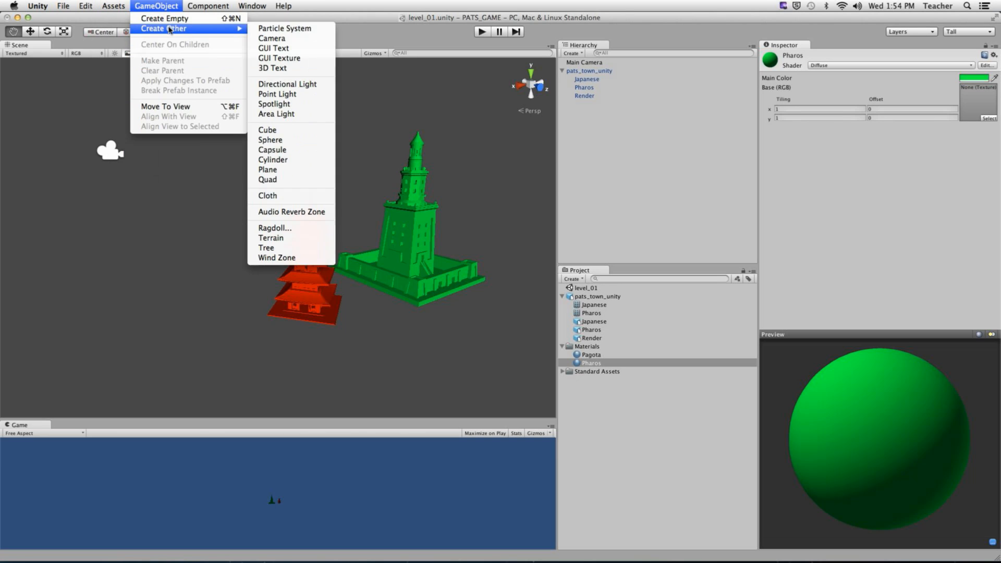
click(268, 169)
alt+right_drag(436, 291, 216, 266)
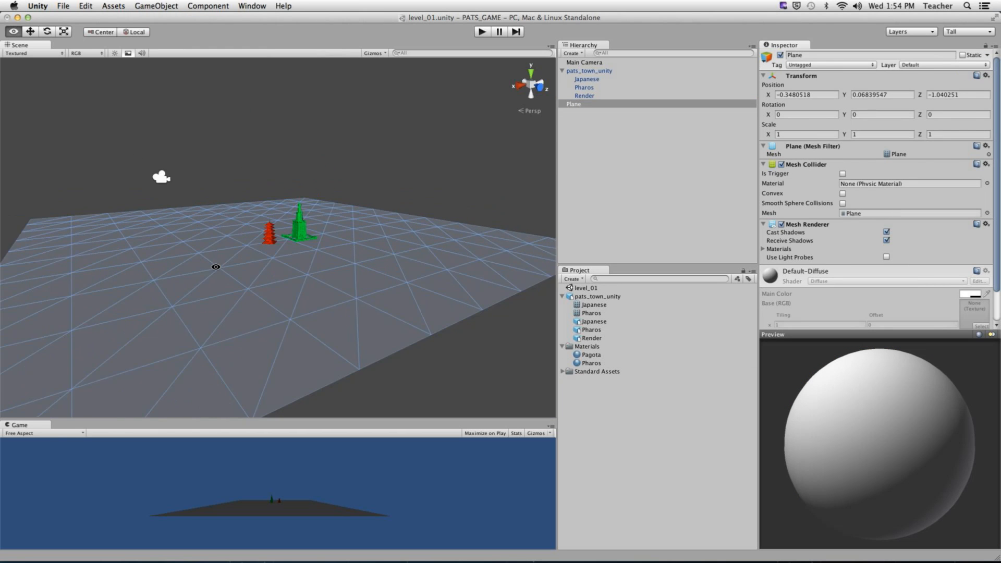
alt+right_drag(375, 262, 317, 259)
alt+drag(316, 259, 310, 295)
- Delete the Plane from the Hierarchy
click(153, 6)
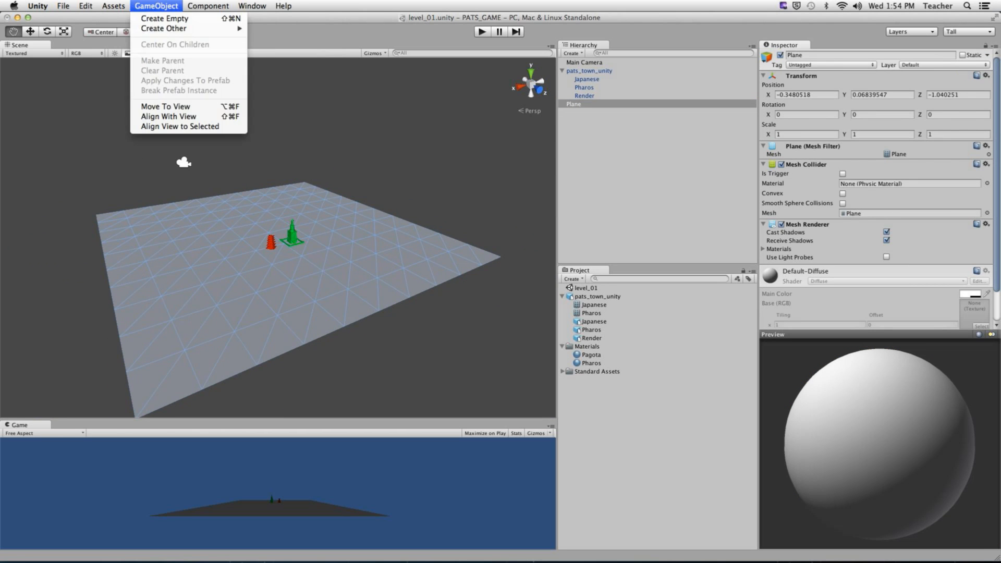
click(592, 178)
right_click(572, 104)
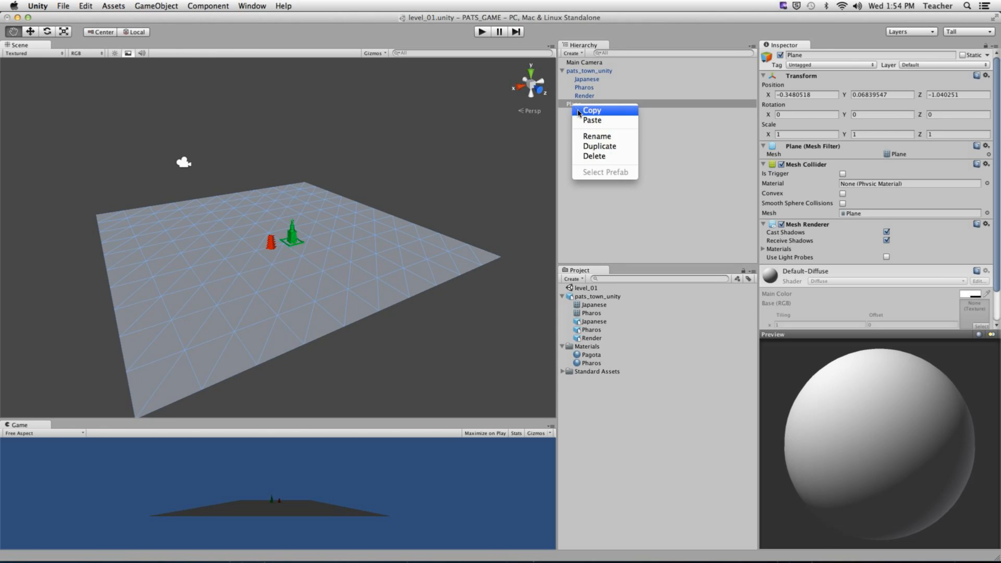
click(590, 159)
- Add a new Quad through GameObject > Create Other > Quad
click(156, 6)
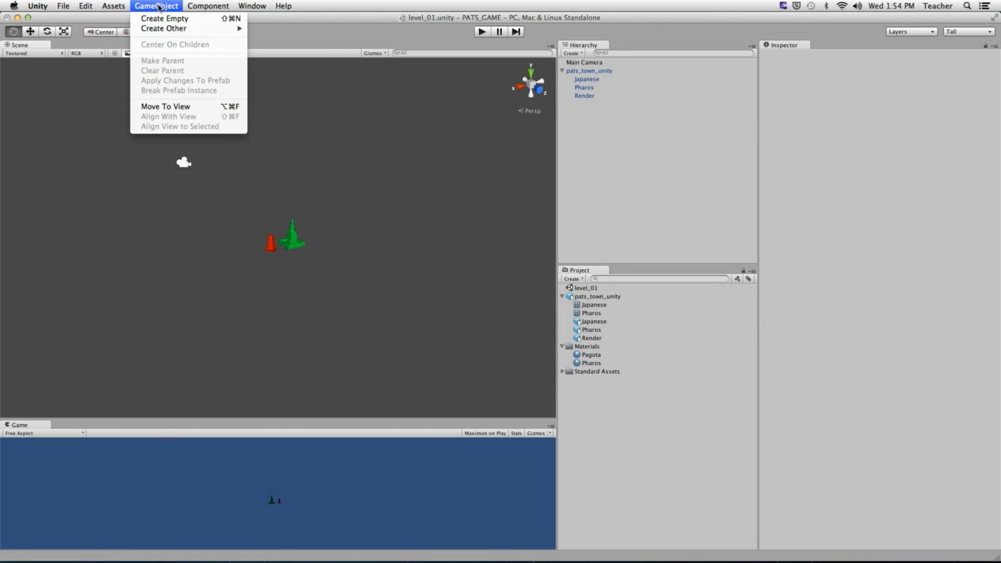
mouse_move(164, 29)
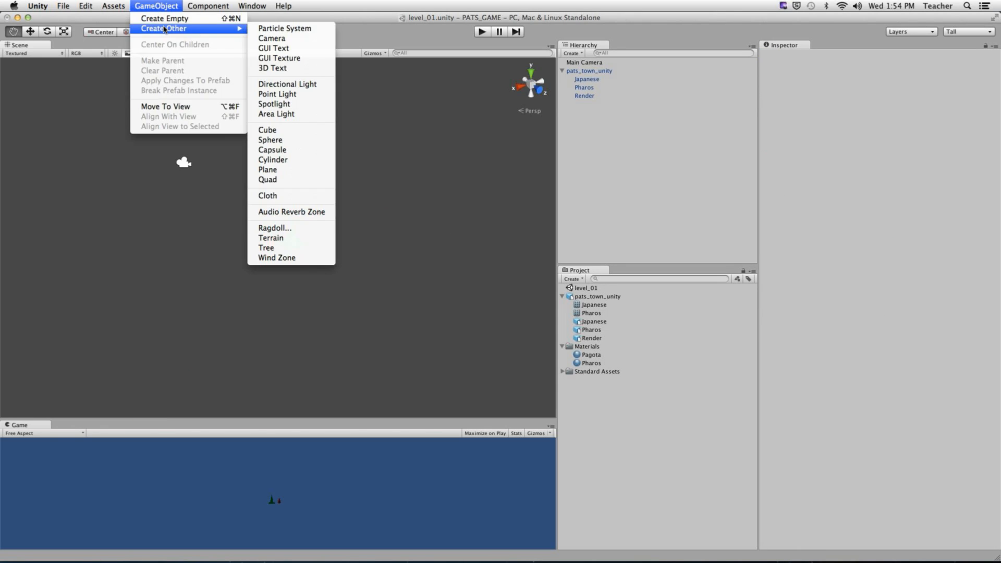
click(291, 186)
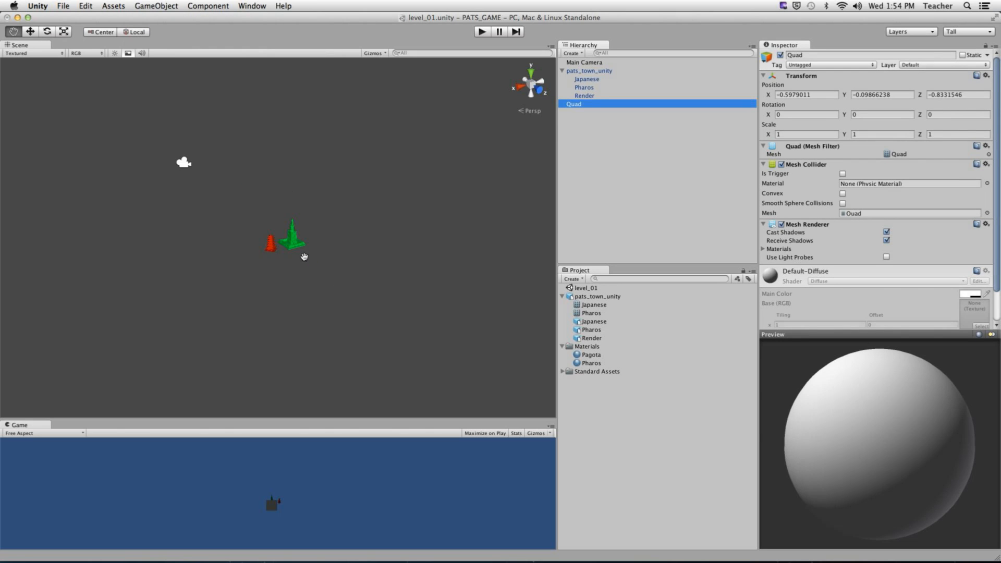
scroll(304, 257, up, 10)
- Collapse the pats_town_unity group and toggle the Quad's active checkbox, leaving it enabled
alt+drag(303, 256, 313, 276)
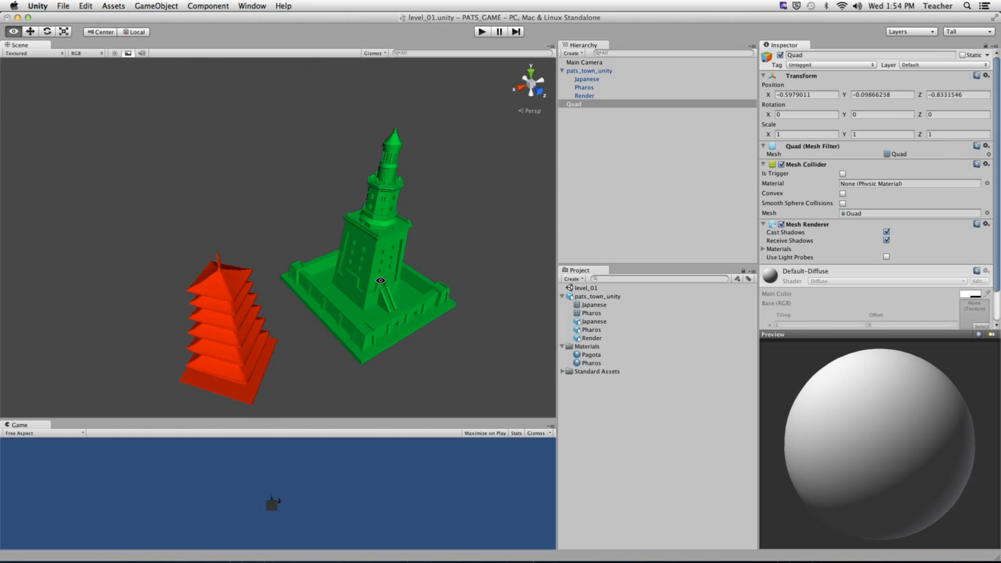
scroll(312, 276, down, 5)
scroll(962, 254, down, 3)
alt+drag(405, 318, 413, 168)
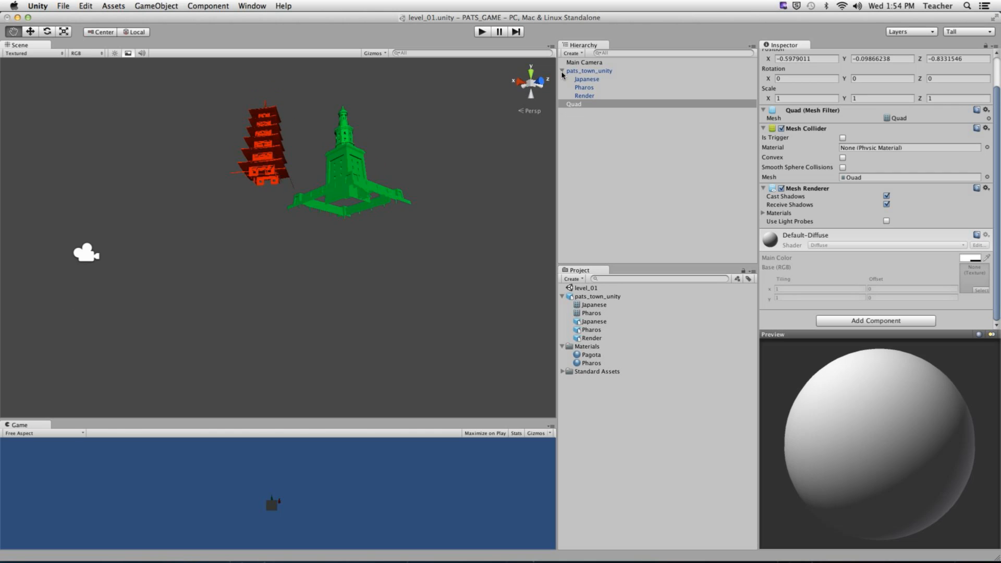
click(562, 75)
scroll(826, 138, up, 3)
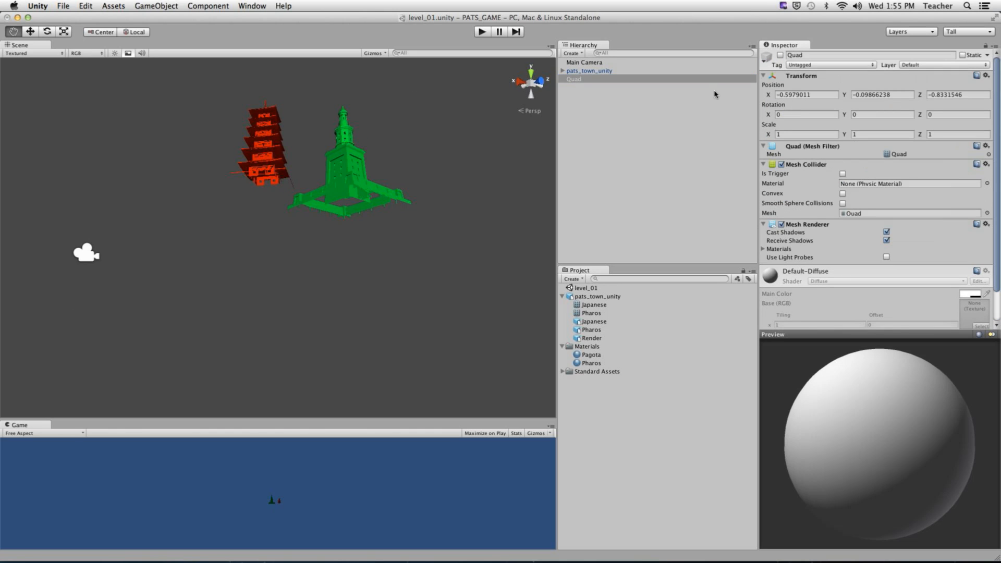
click(779, 55)
click(780, 54)
click(779, 54)
- Deactivate pats_town_unity, enlarge the Game view, and select the Quad
click(617, 70)
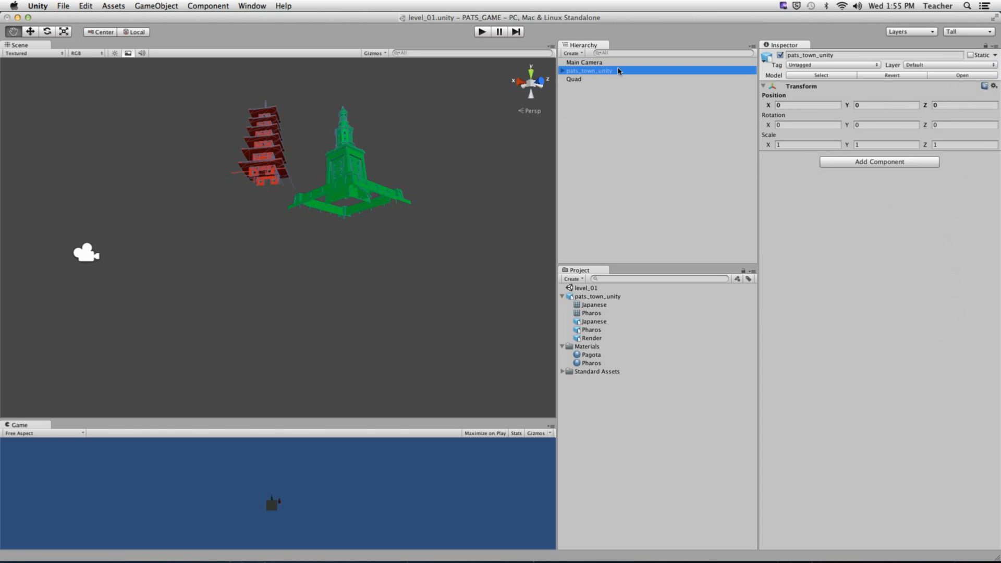
click(779, 55)
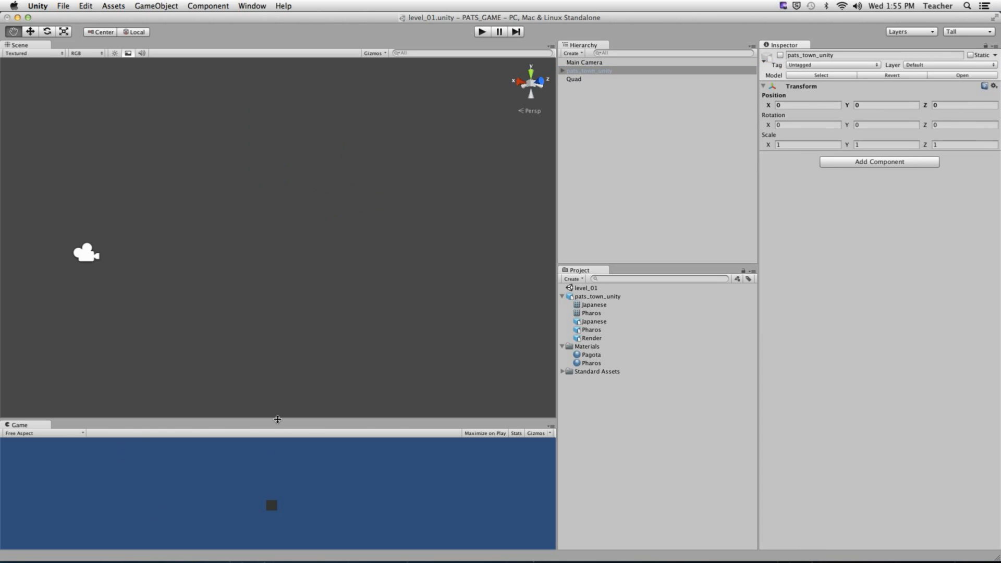
drag(277, 418, 295, 247)
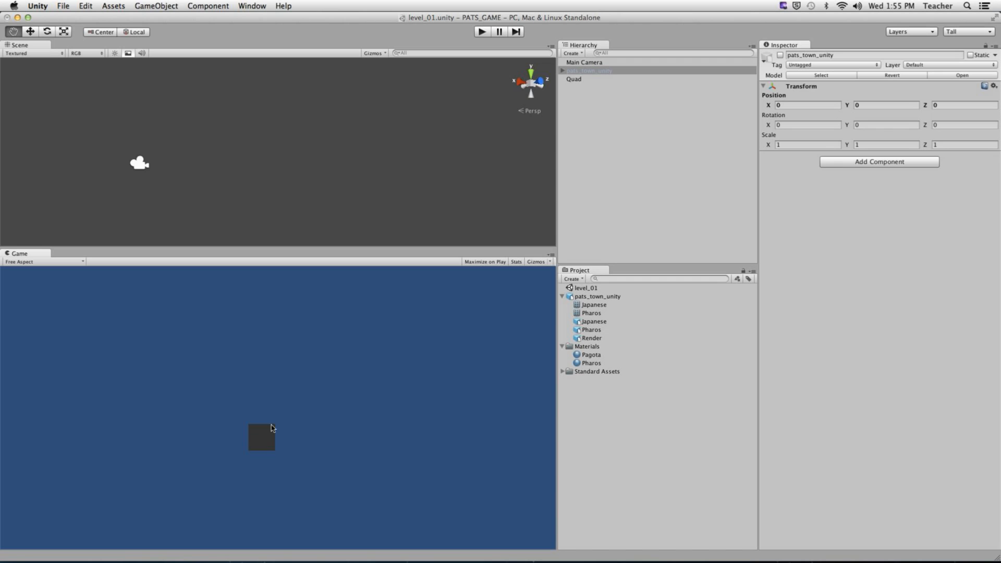
click(590, 79)
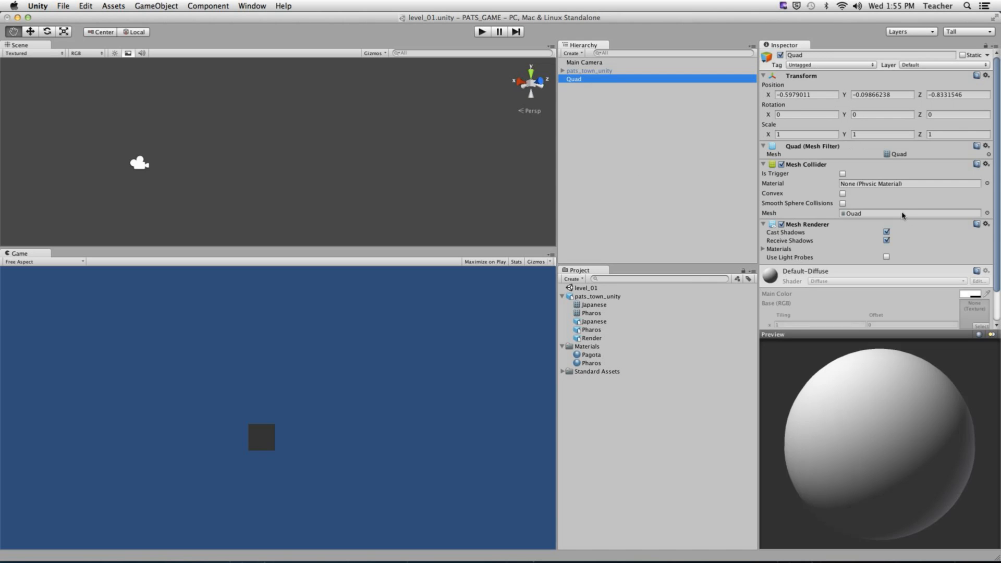
scroll(859, 208, down, 3)
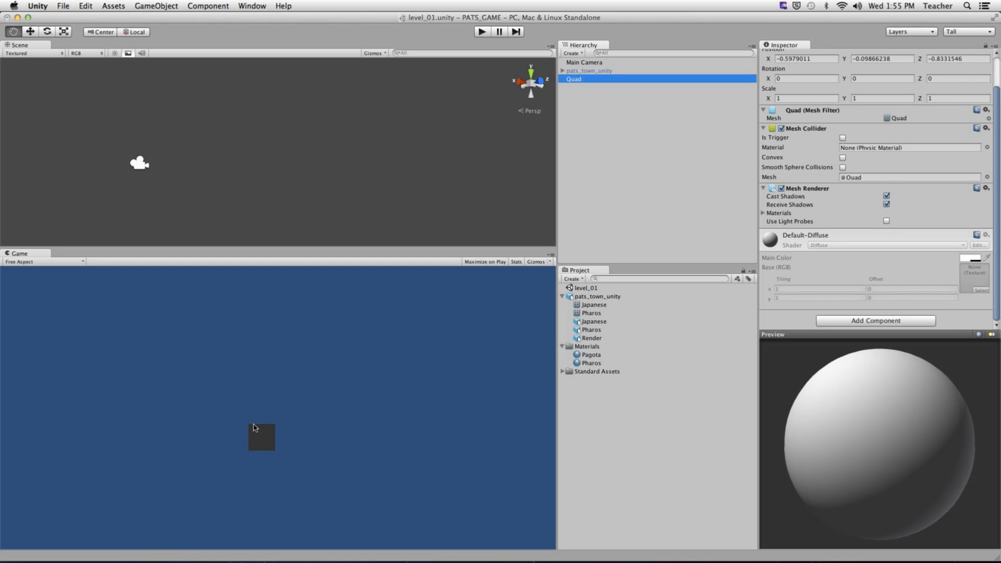
- Delete the Quad, reactivate pats_town_unity and frame it in the Scene view
right_click(578, 81)
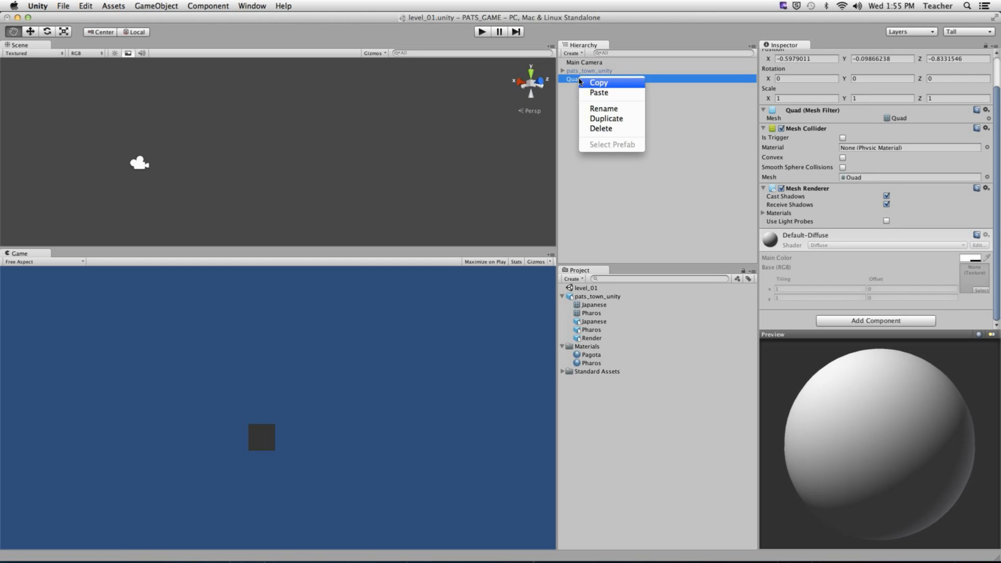
click(597, 127)
click(581, 73)
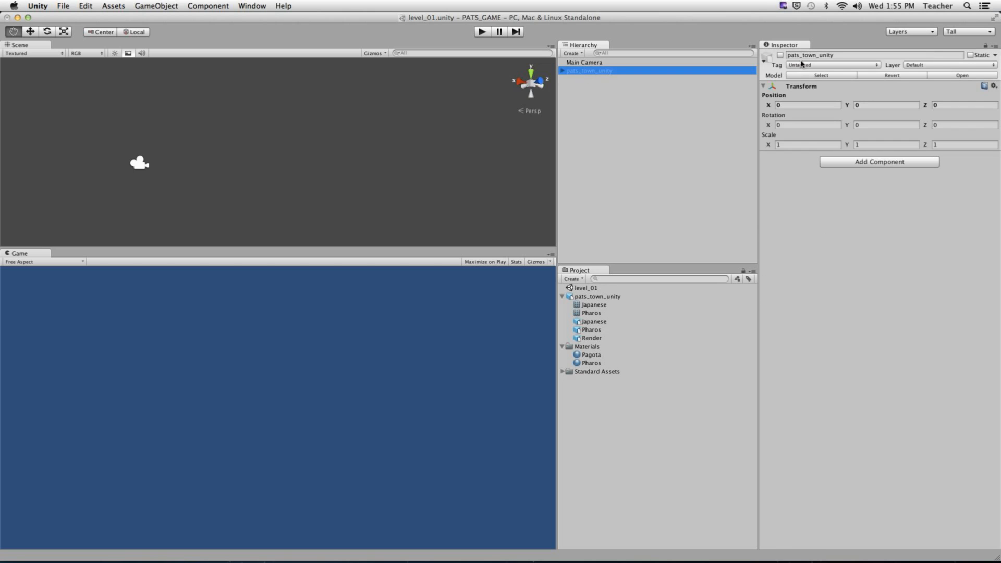
click(781, 57)
click(307, 153)
key(f)
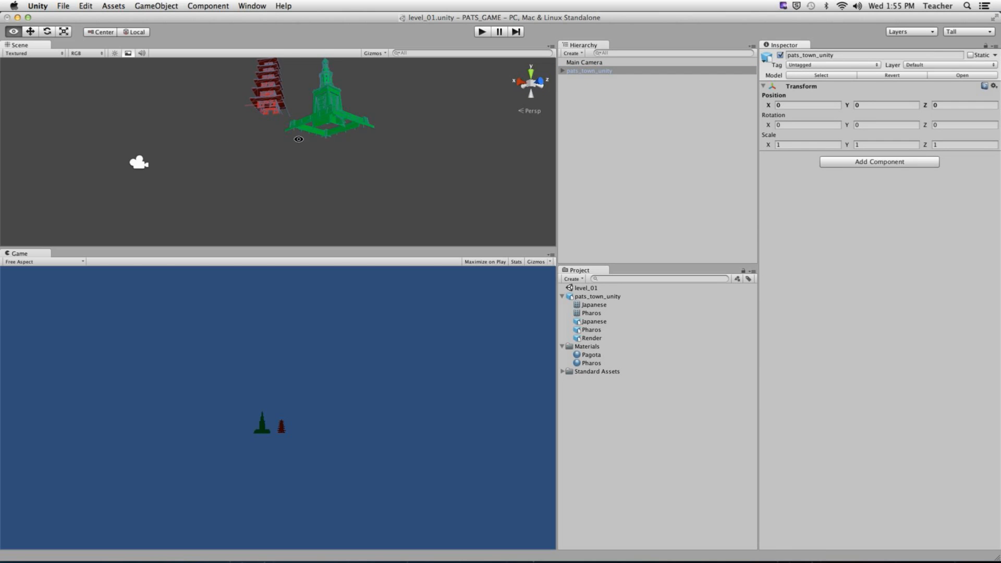
- Restore the Scene view's full height and add a new ground Plane beneath the towers
drag(338, 249, 336, 330)
drag(338, 369, 338, 420)
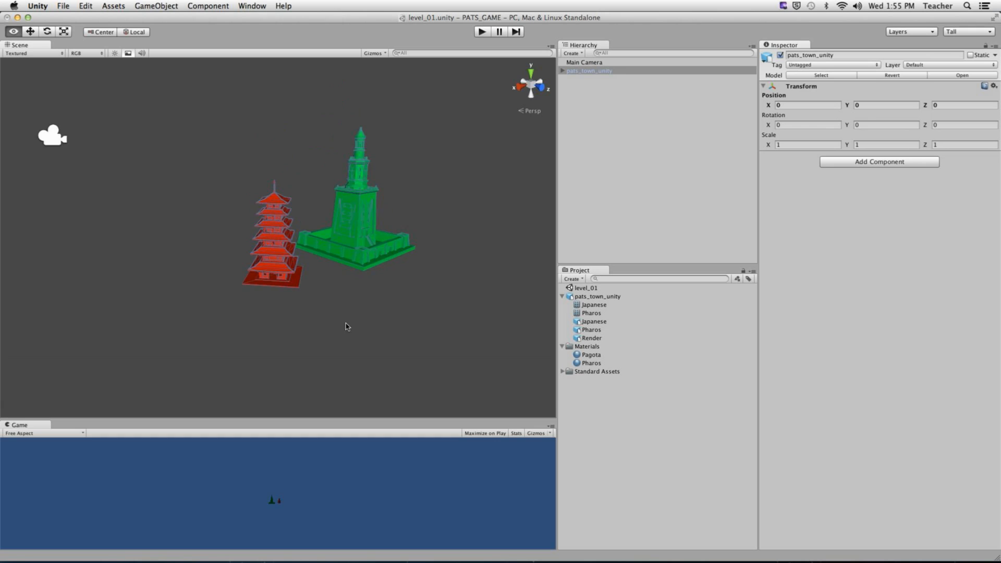
alt+right_drag(346, 327, 517, 302)
click(156, 7)
mouse_move(172, 29)
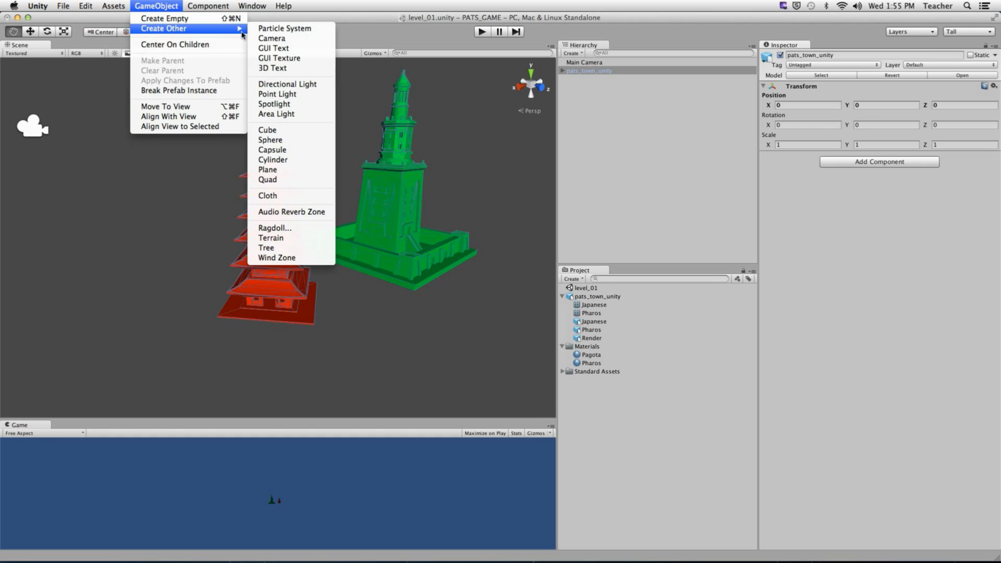
click(292, 170)
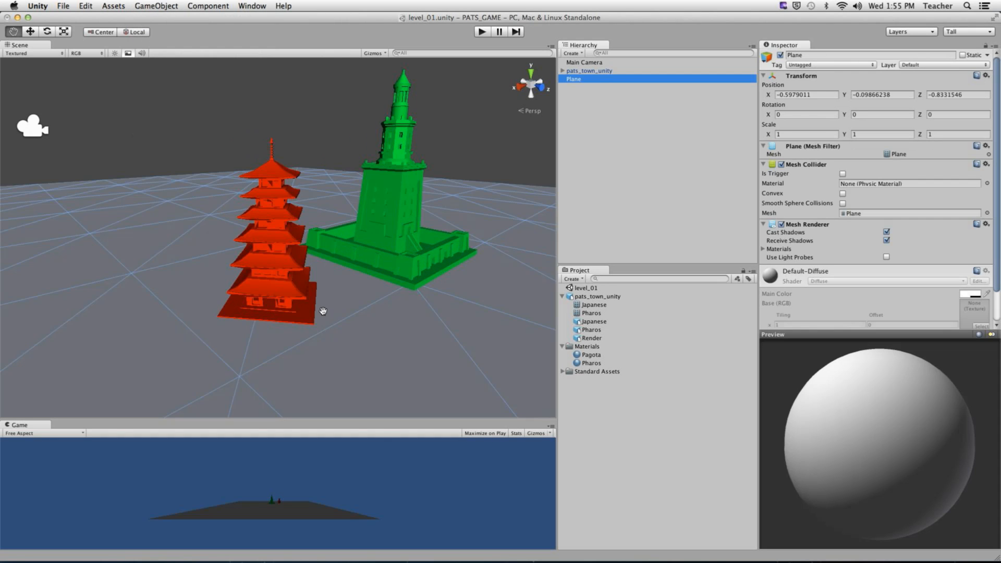
alt+right_drag(427, 181, 448, 256)
alt+drag(448, 255, 399, 266)
click(629, 422)
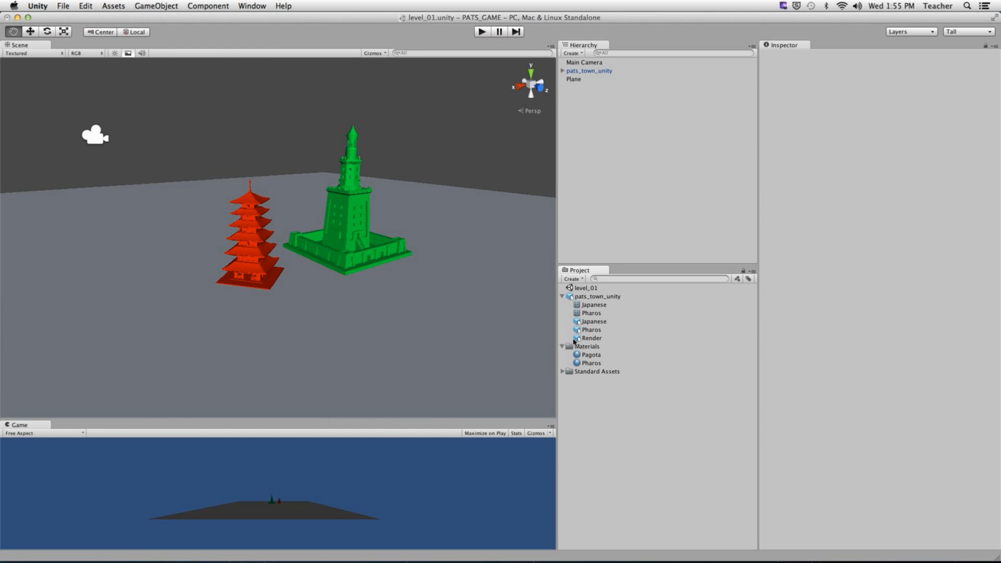
- Drag the First Person Controller from Standard Assets > Character Controllers onto the plane beside the towers
click(563, 297)
click(562, 304)
click(589, 314)
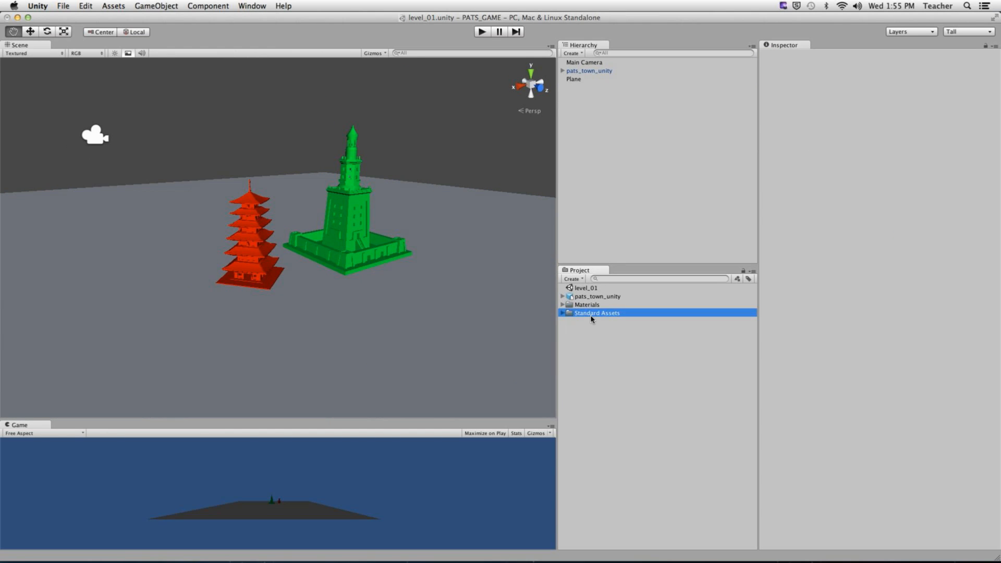
click(562, 313)
click(603, 322)
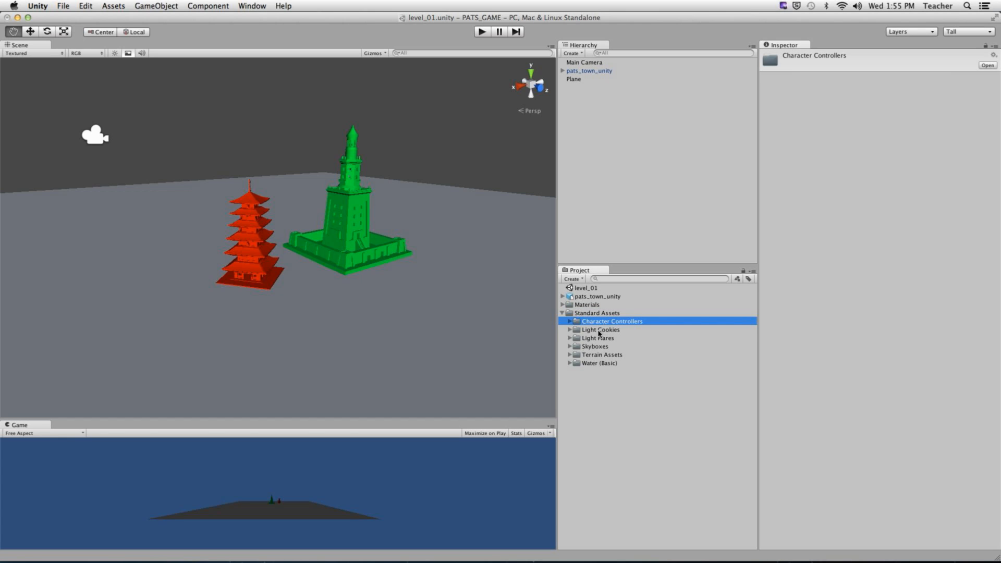
click(569, 321)
drag(619, 338, 469, 279)
drag(480, 276, 415, 282)
scroll(435, 289, down, 5)
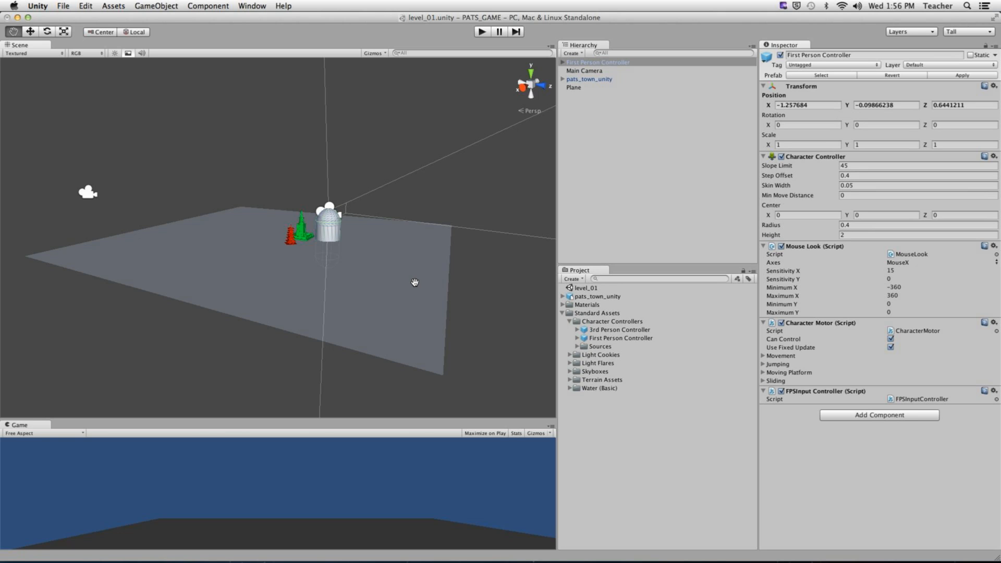
- In modo, select all the pagoda's polygons and display its dimensions
key(super+Tab)
key(super+Tab)
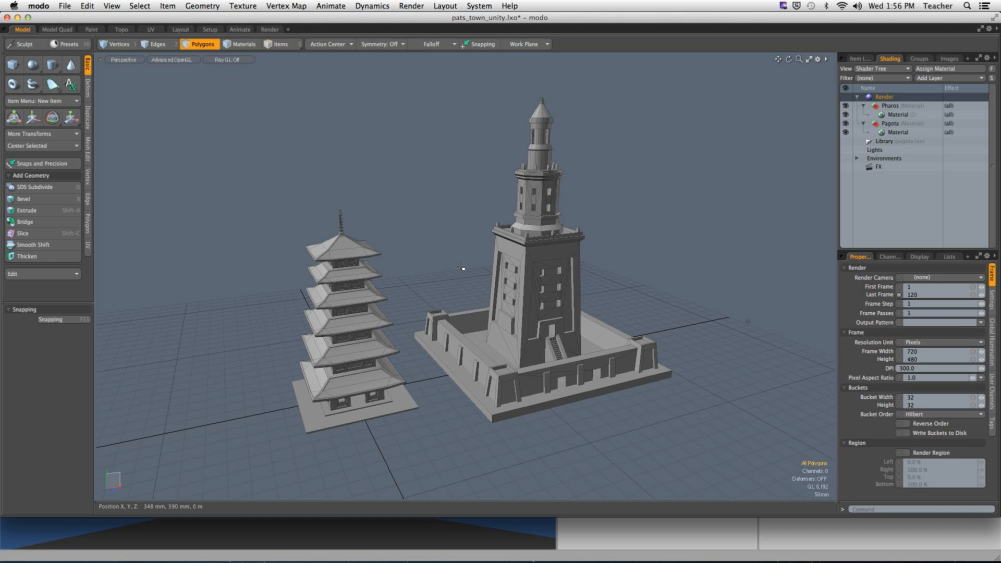
alt+drag(460, 266, 487, 234)
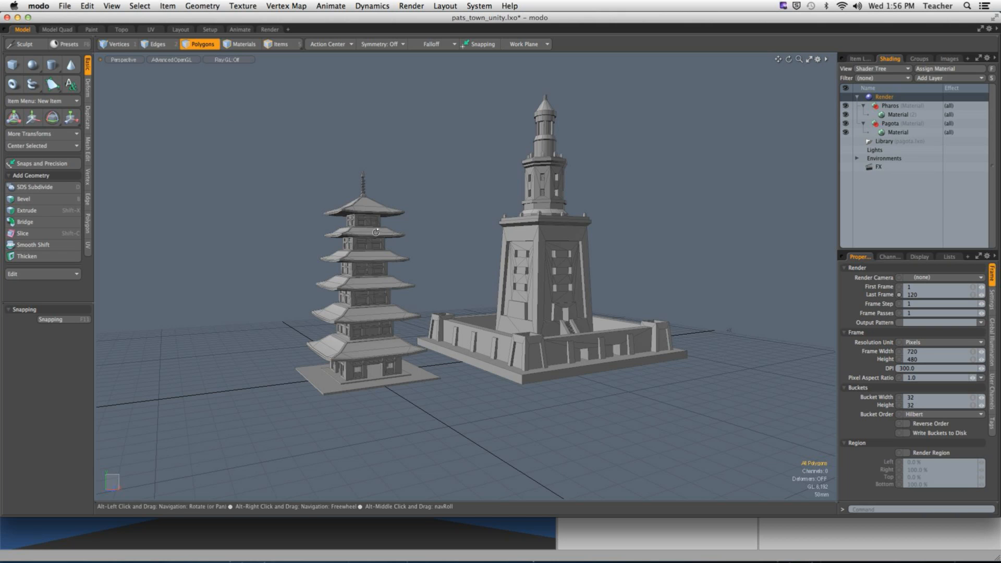
alt+drag(230, 119, 395, 421)
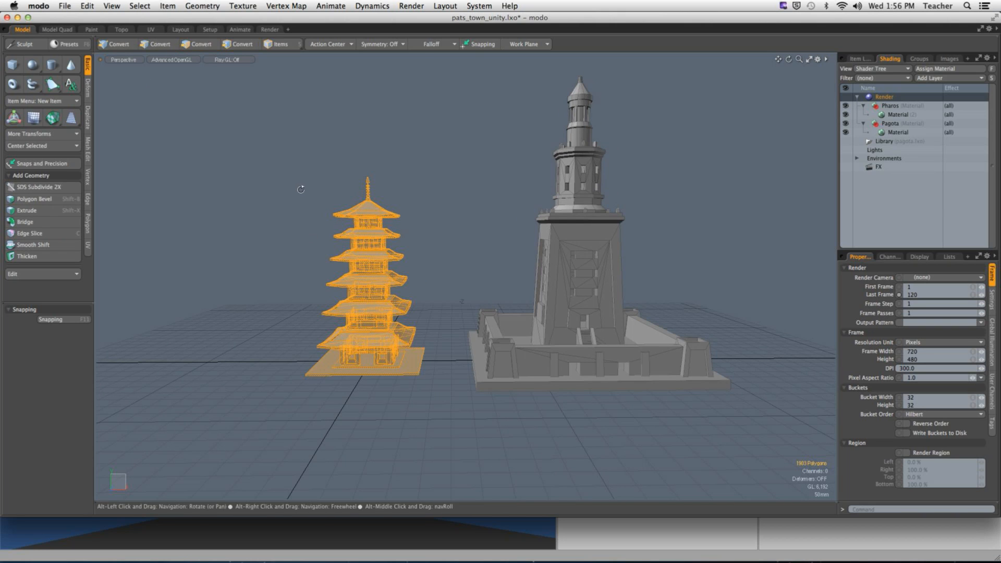
alt+drag(301, 188, 749, 314)
click(111, 5)
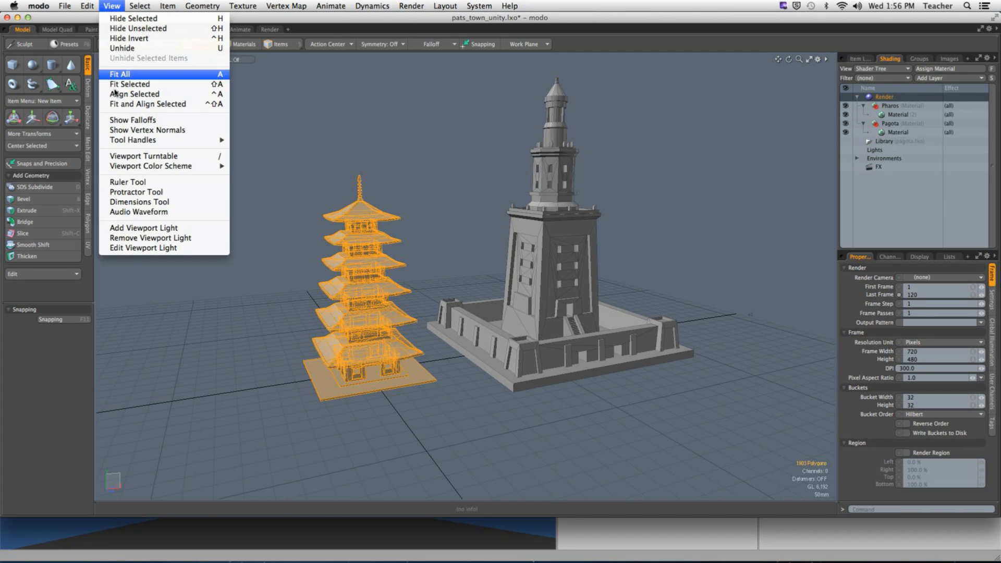
click(139, 203)
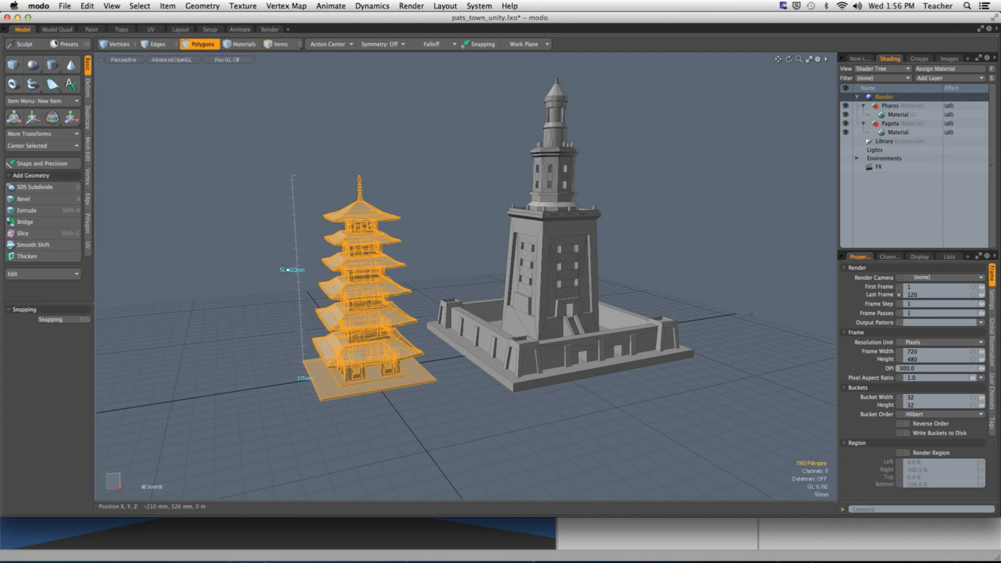
alt+drag(285, 269, 269, 266)
key(3)
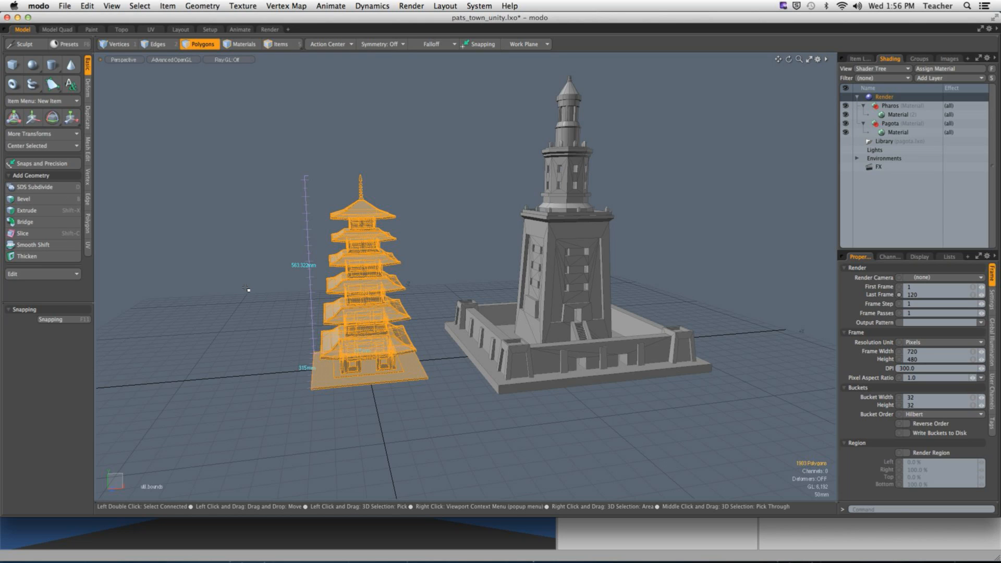
alt+drag(246, 288, 291, 285)
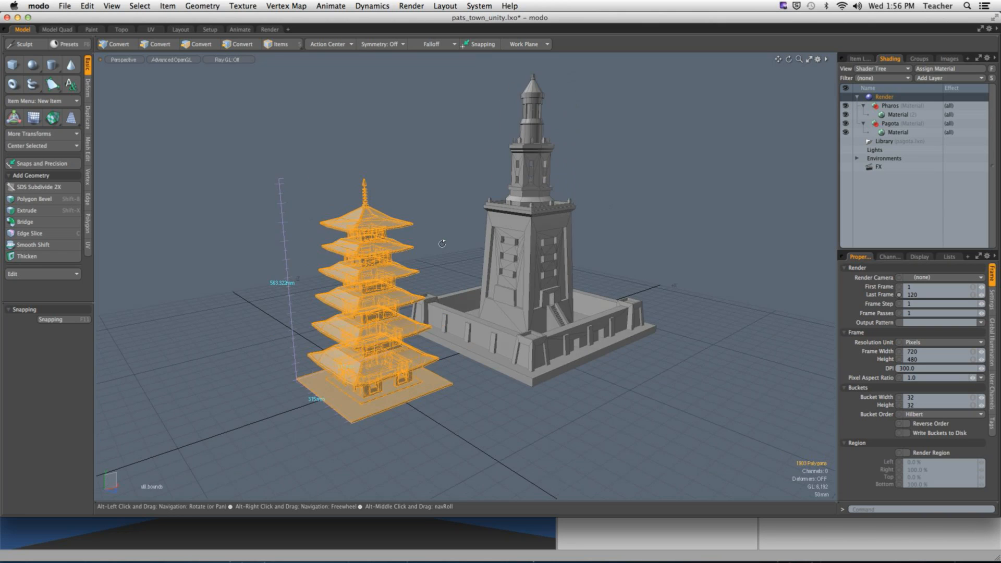
- Add a 1 m cube, move it to X −860 mm beside the pagoda, then return to Unity
key(super+Tab)
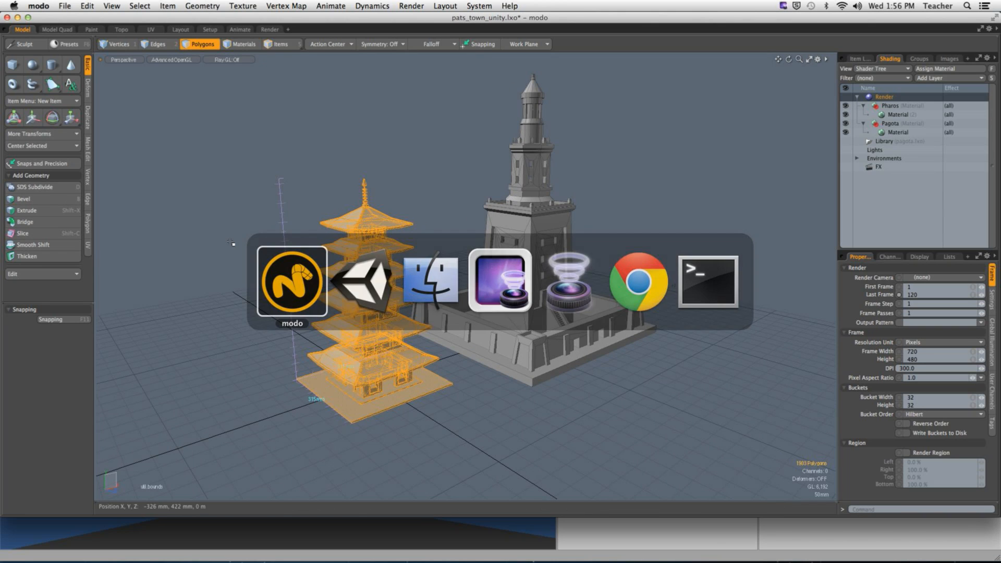
click(204, 204)
click(13, 66)
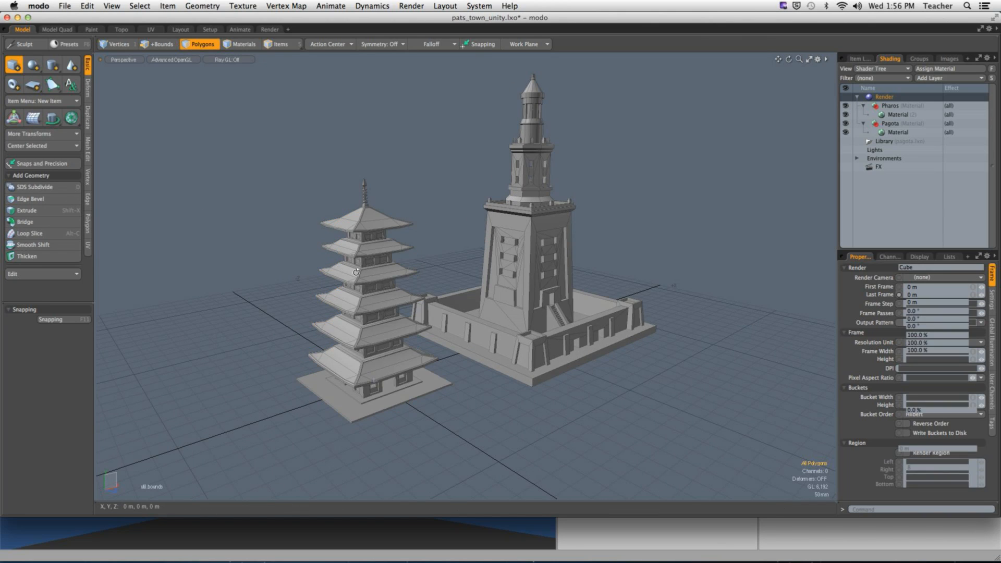
alt+drag(331, 268, 417, 276)
key(3)
key(w)
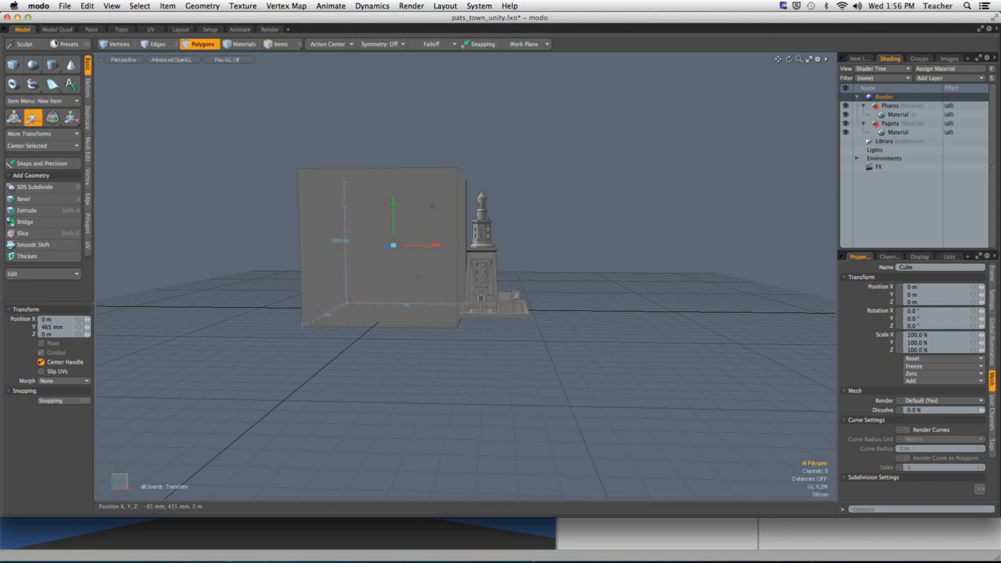
key(KP_2)
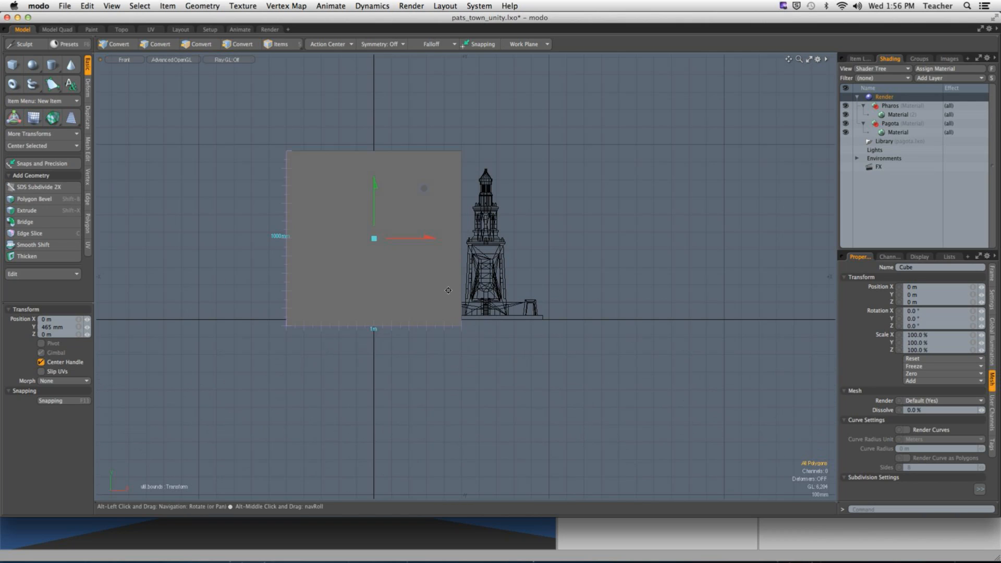
drag(431, 241, 280, 204)
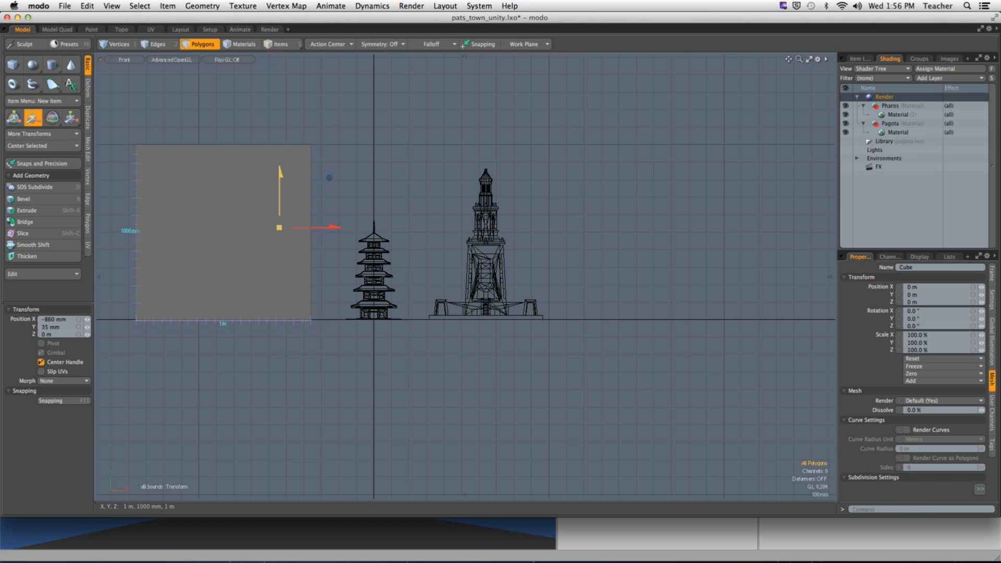
key(space)
key(space)
key(space)
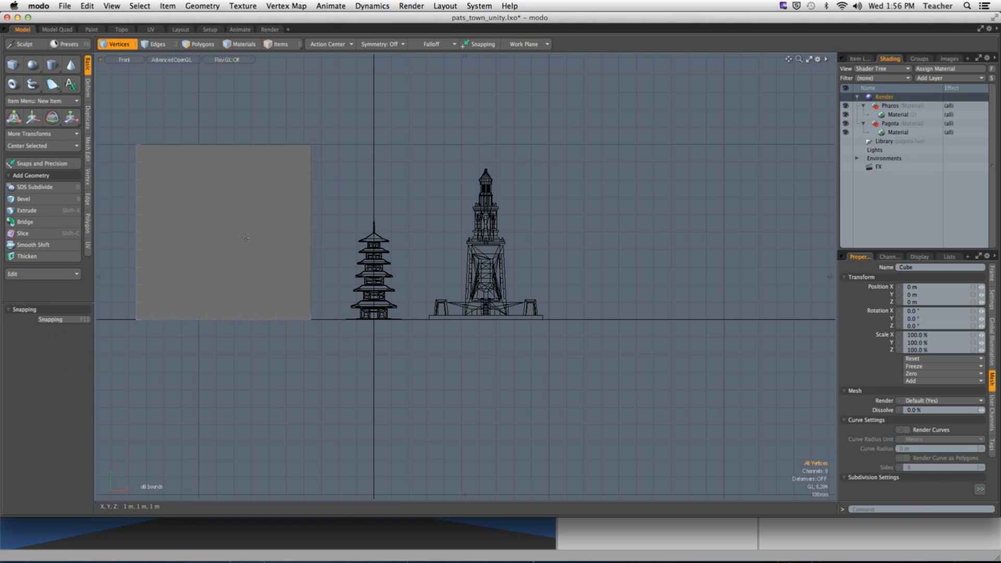
key(space)
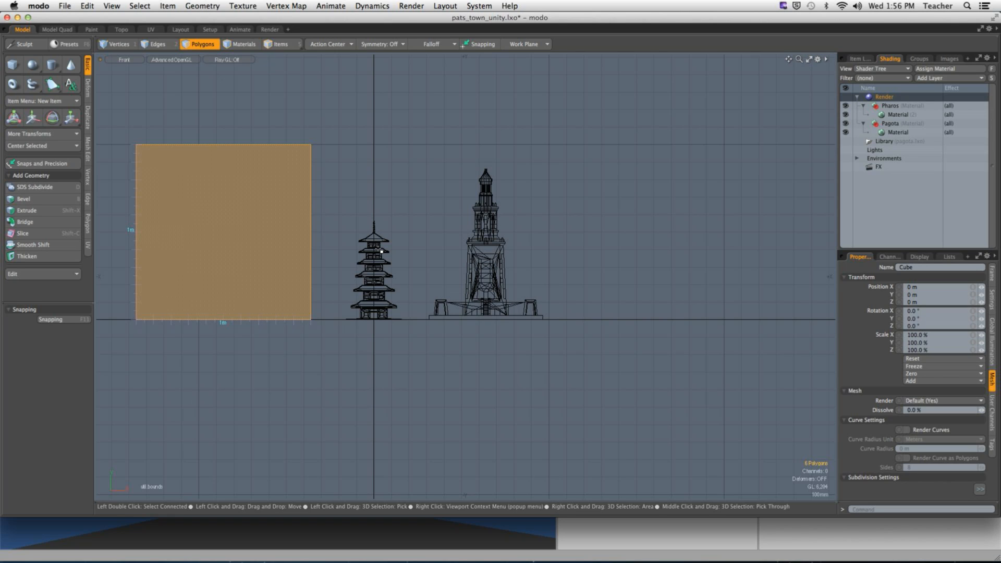
key(super+Tab)
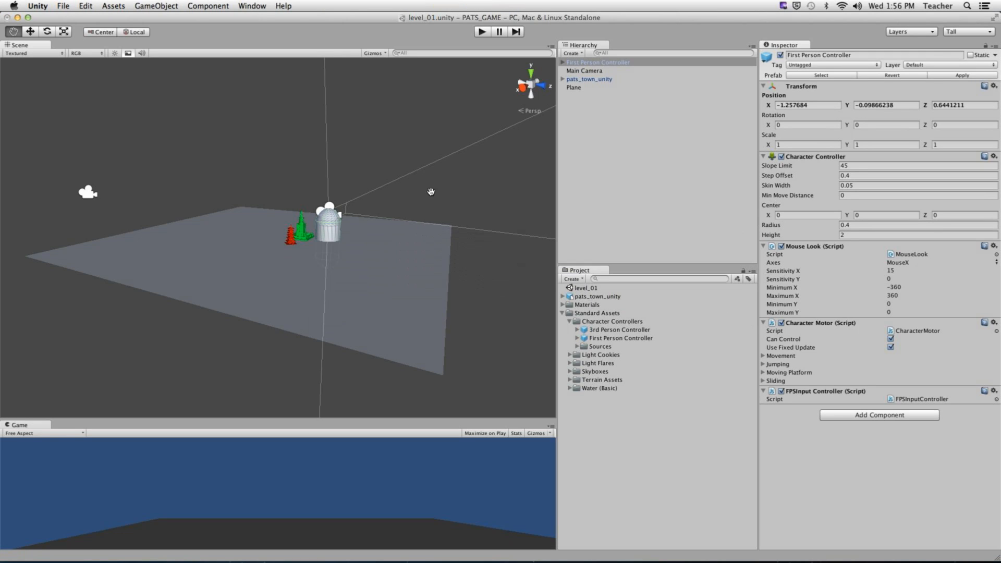
- Clear the First Person Controller selection and zoom in on the pagoda and lighthouse
alt+drag(431, 179, 394, 212)
key(space)
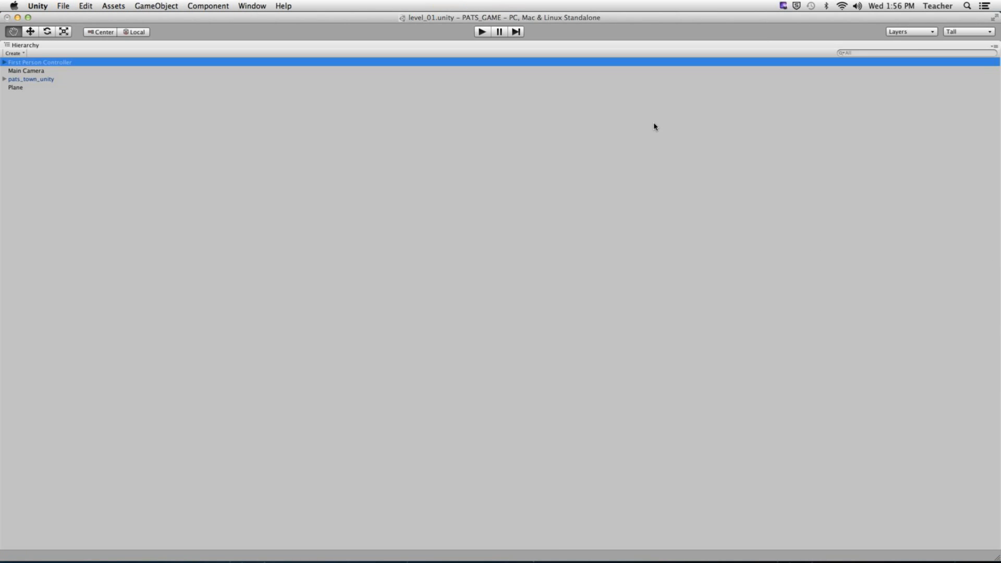
click(654, 124)
key(space)
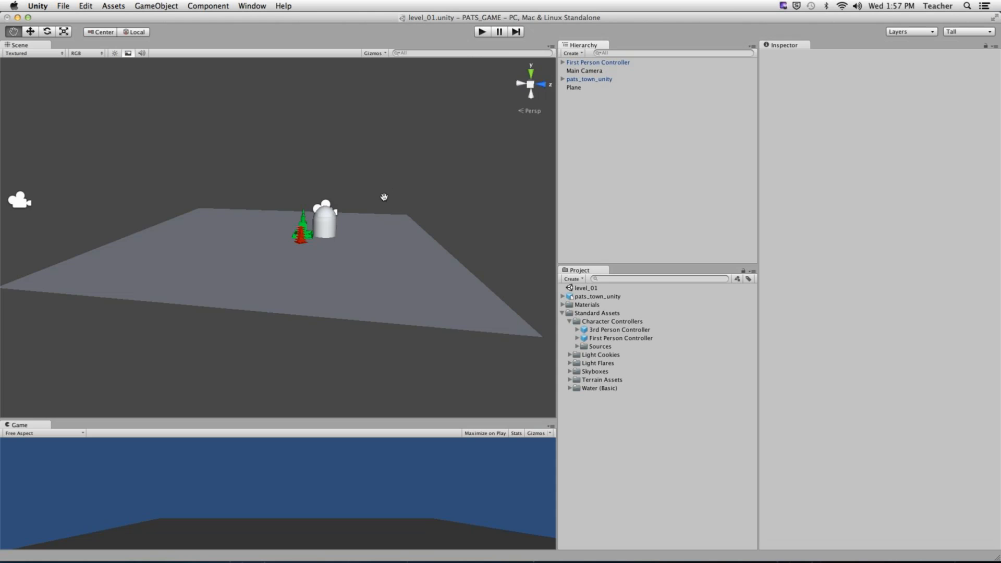
alt+drag(387, 196, 267, 255)
scroll(267, 255, up, 10)
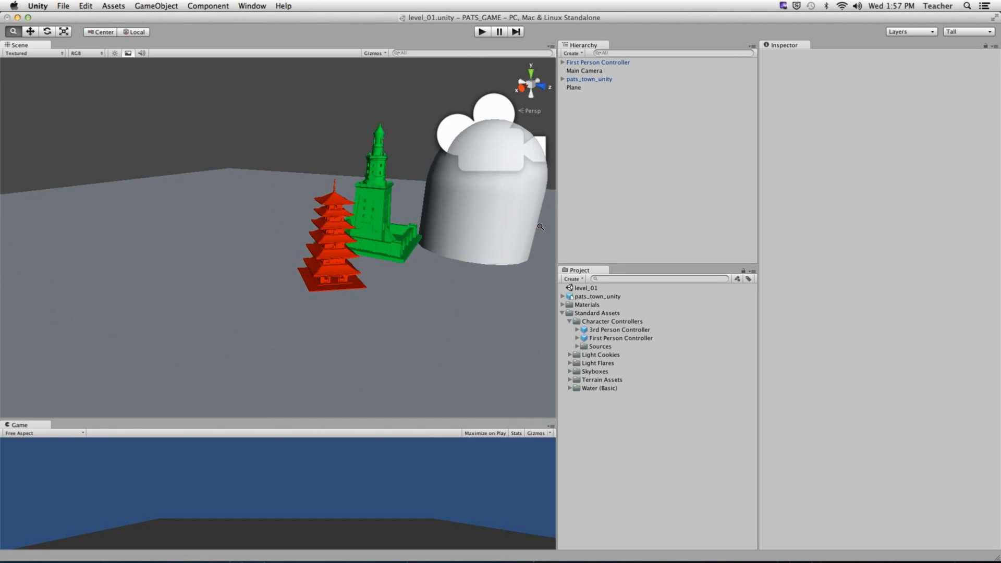
scroll(281, 226, up, 2)
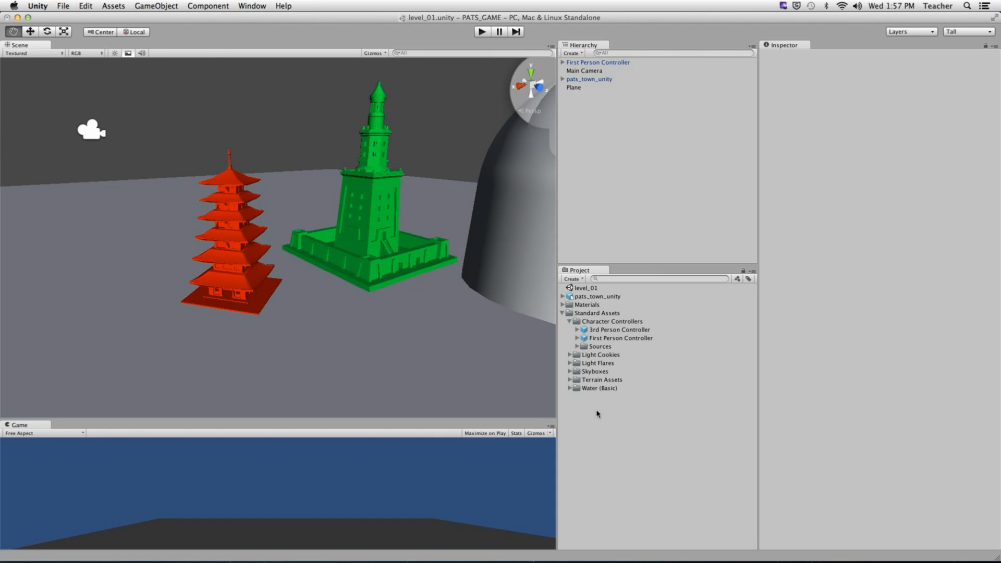
drag(557, 316, 565, 319)
- Inspect the pats_town_unity model's import Scale Factor, then select its object in the Hierarchy
click(564, 313)
click(593, 297)
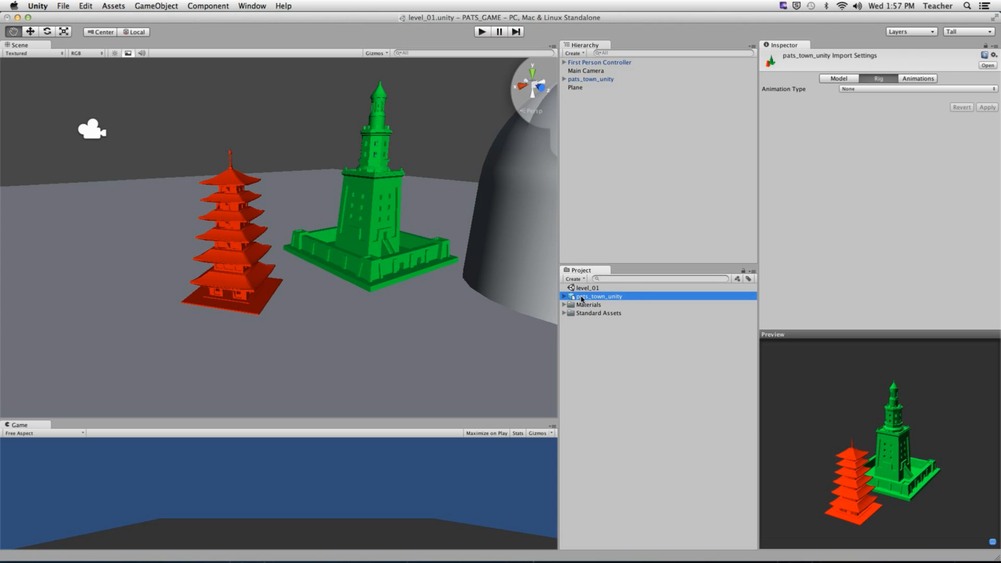
click(837, 80)
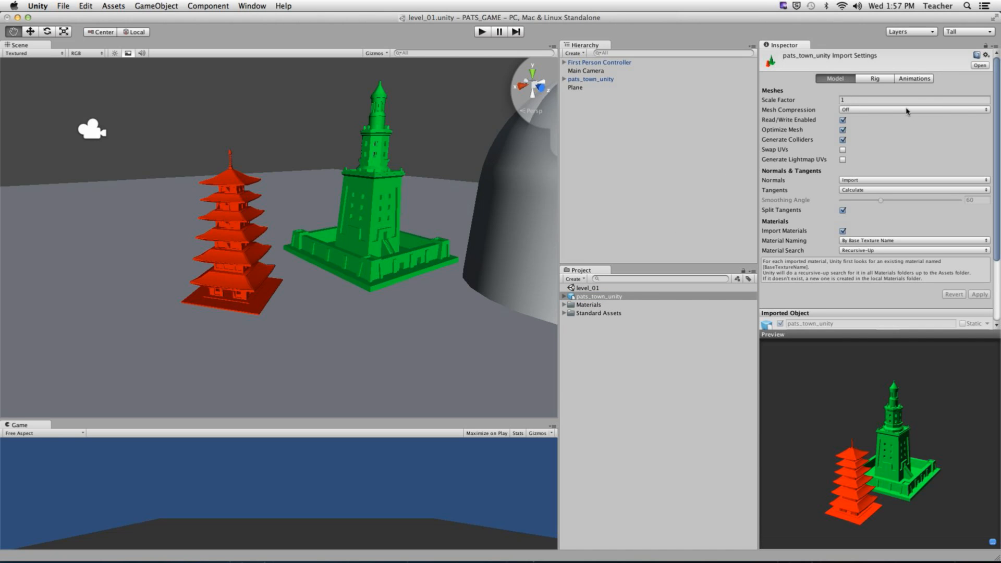
key(ctrl)
click(858, 101)
key(ctrl)
click(633, 80)
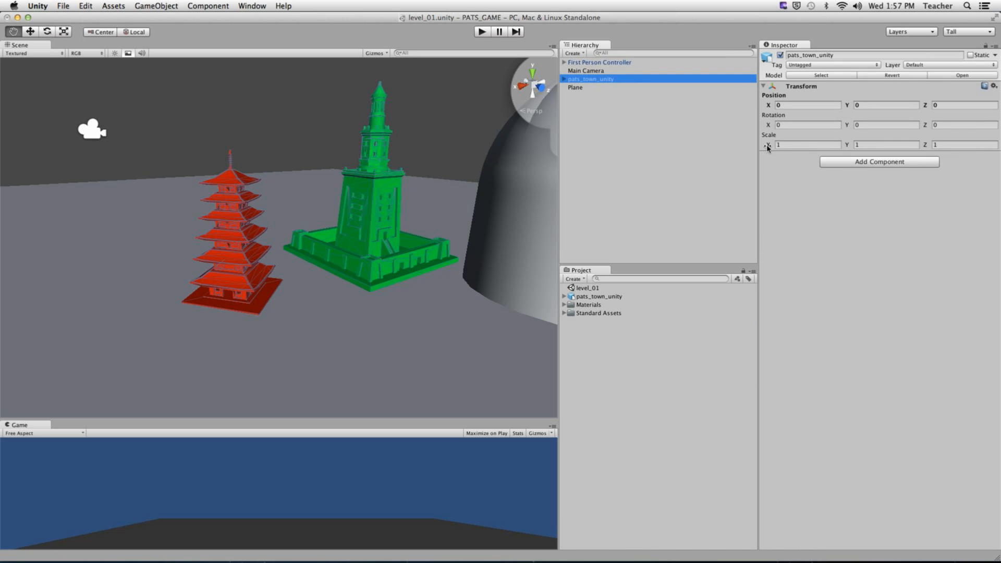
- Set pats_town_unity's Transform Scale X, Y and Z to 100 and view the enlarged towers
drag(768, 144, 813, 144)
text(6.42)
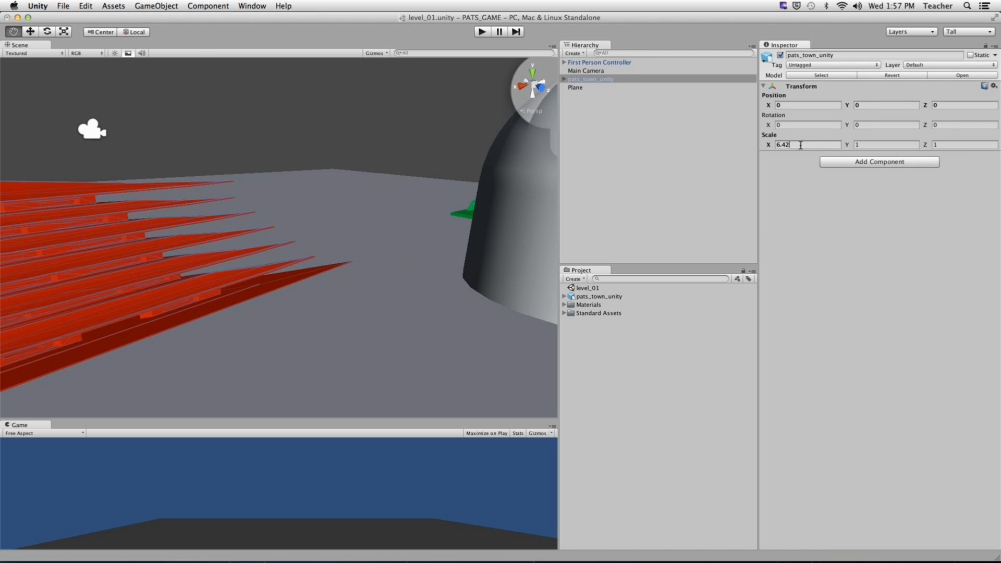
key(Return)
text(100)
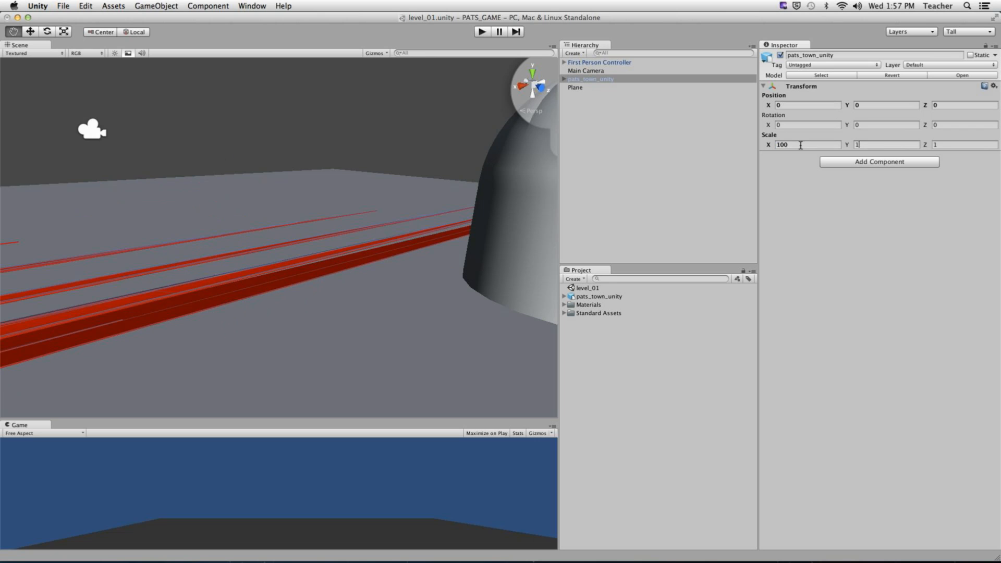
key(Tab)
text(100100)
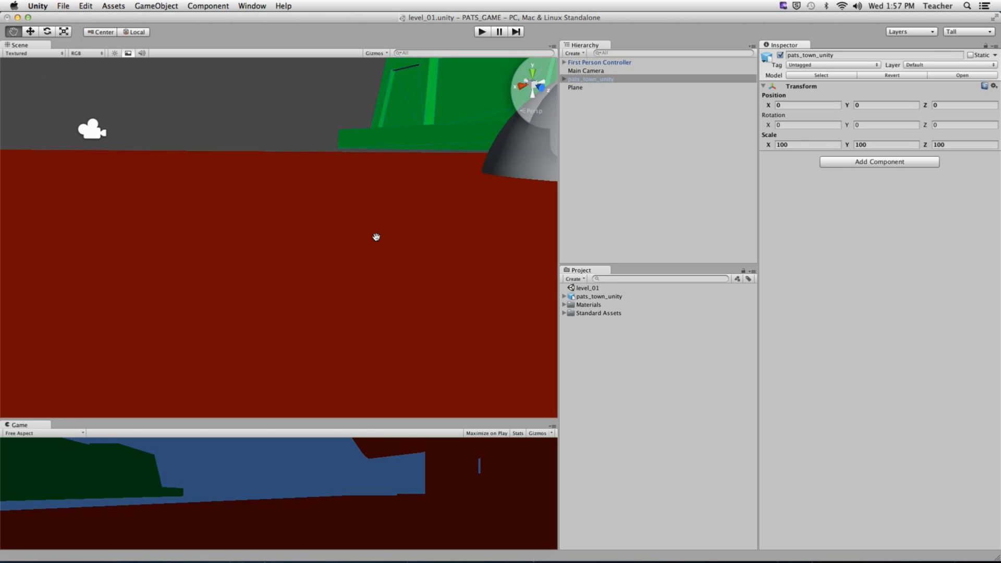
scroll(376, 236, down, 8)
scroll(375, 239, down, 10)
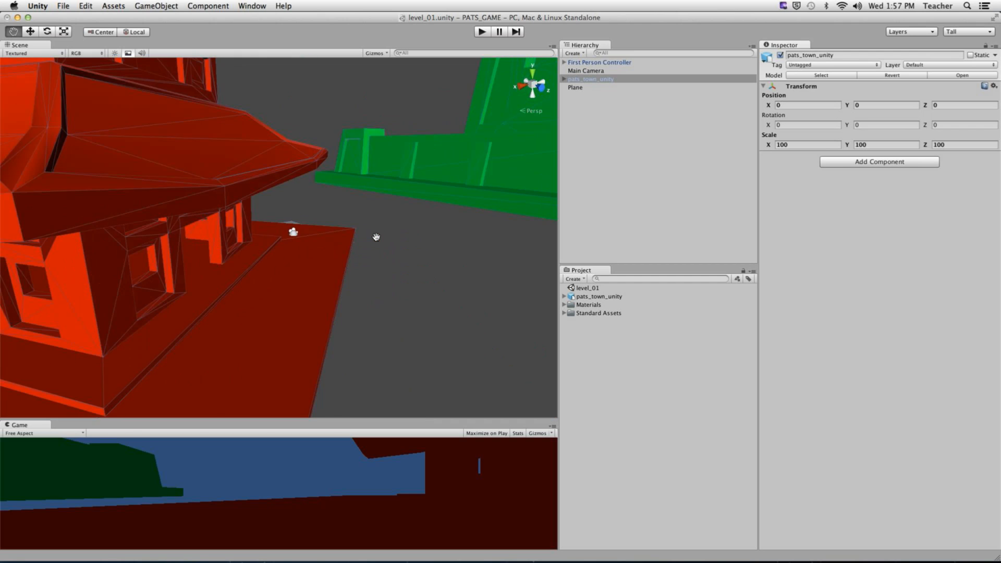
mouse_move(376, 245)
alt+right_down()
mouse_move(345, 210)
mouse_move(389, 254)
alt+right_up()
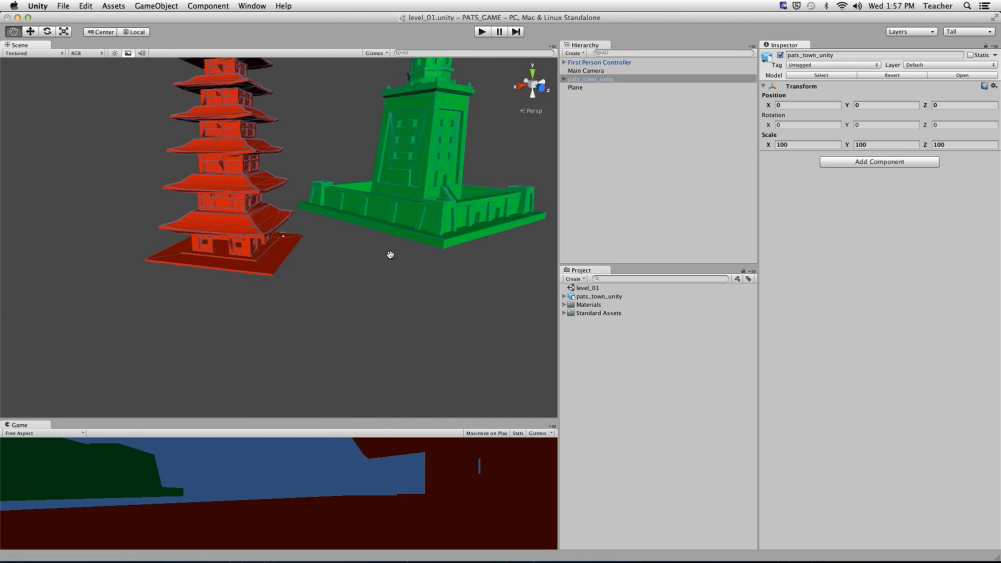
alt+drag(389, 254, 317, 228)
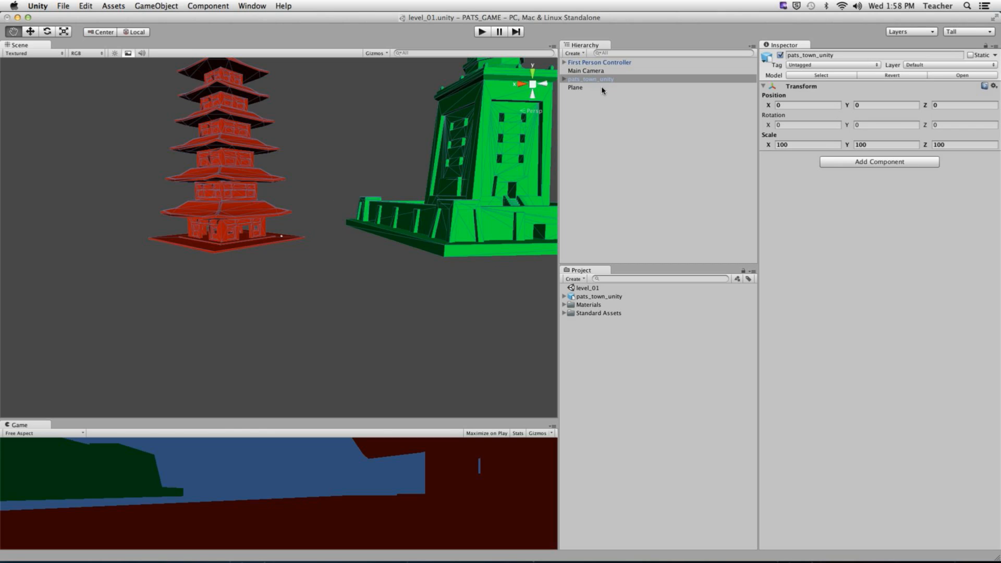
click(609, 63)
click(303, 253)
key(f)
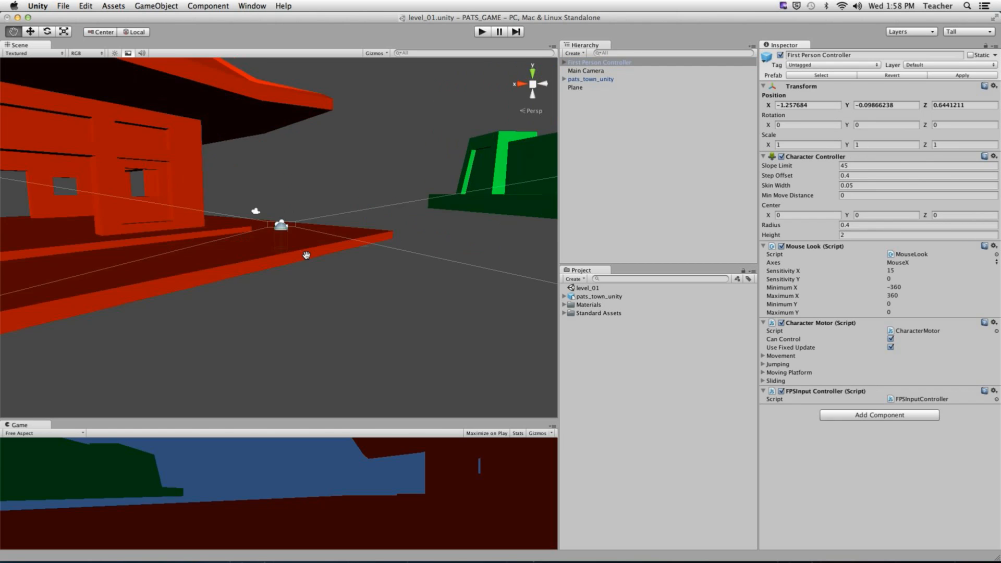
alt+drag(297, 269, 290, 210)
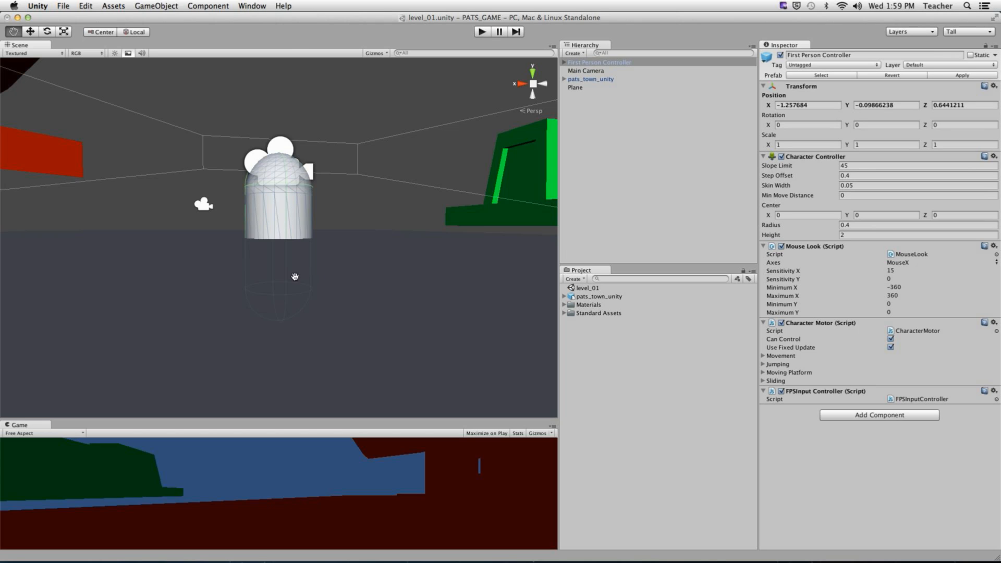
alt+right_drag(258, 180, 76, 226)
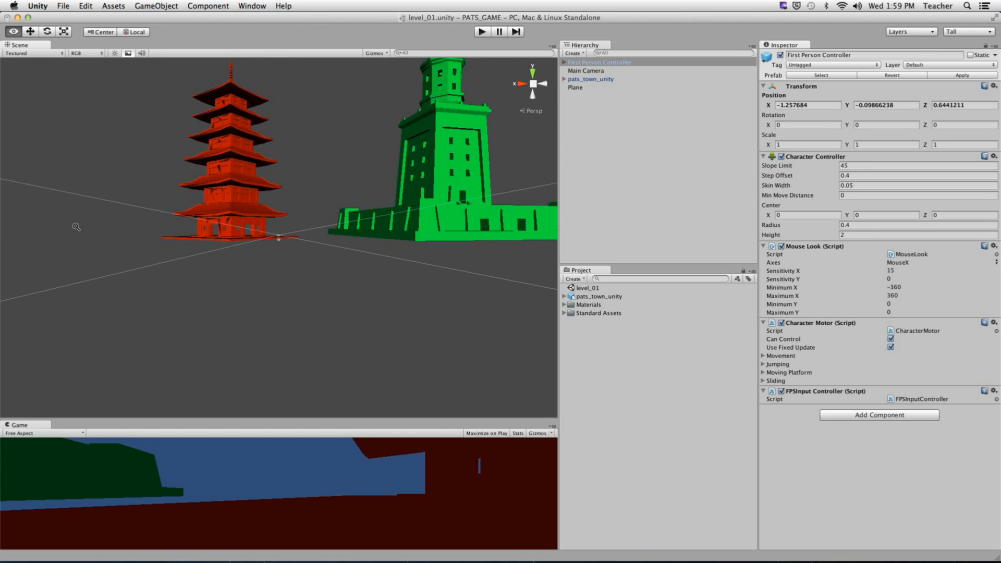
alt+drag(76, 226, 506, 245)
click(691, 124)
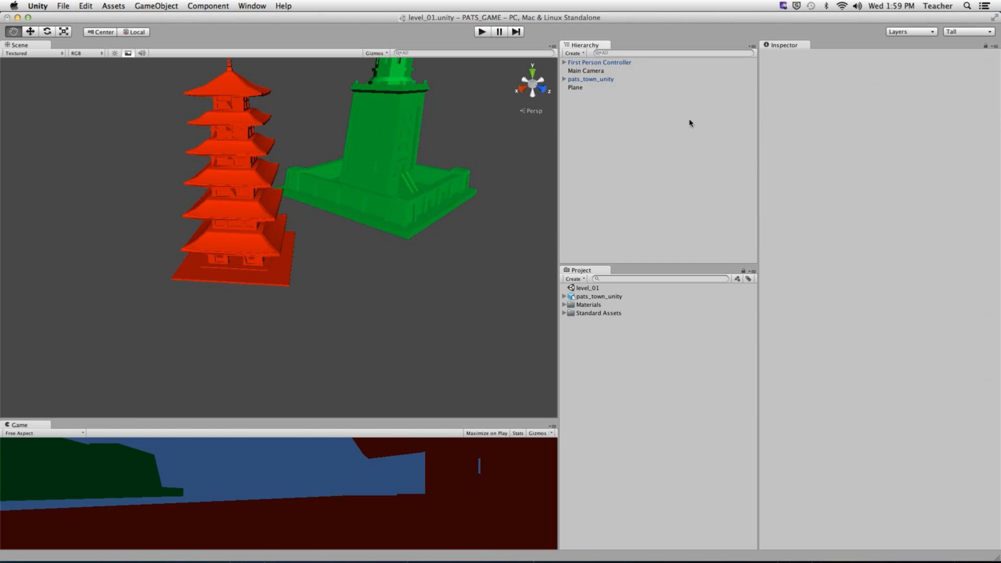
- Reset pats_town_unity's Transform Scale X, Y and Z back to 1
click(603, 81)
click(797, 145)
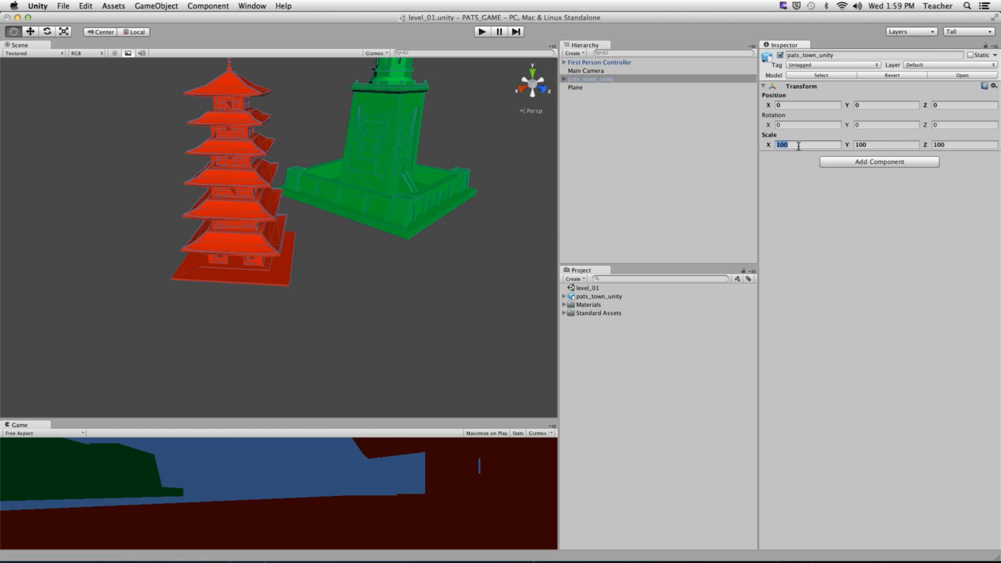
text(1)
key(Tab)
text(1)
key(Tab)
text(1)
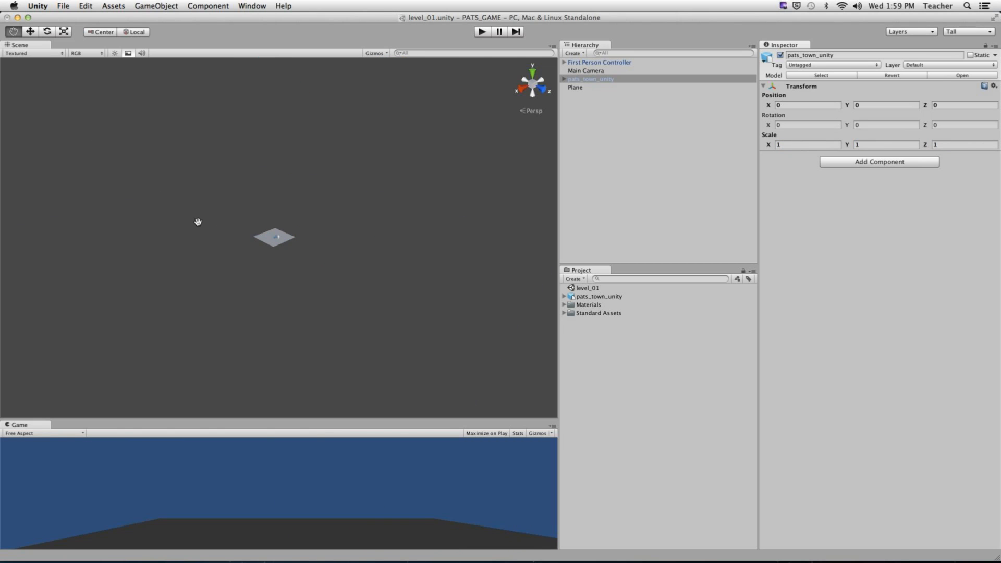
text(f)
alt+drag(336, 269, 362, 207)
click(795, 147)
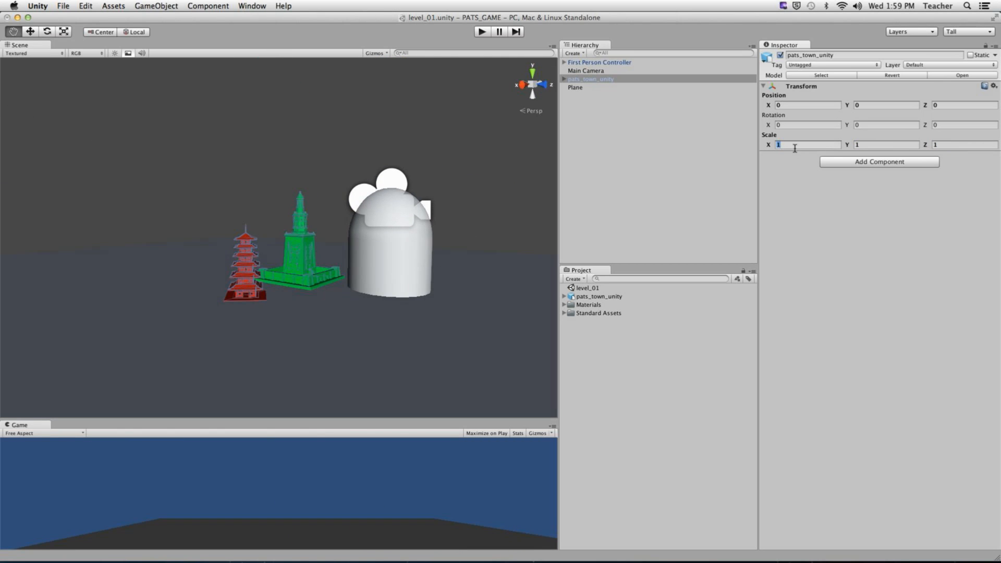
click(911, 147)
- Set the model asset's import Scale Factor to 100 and apply it
click(592, 296)
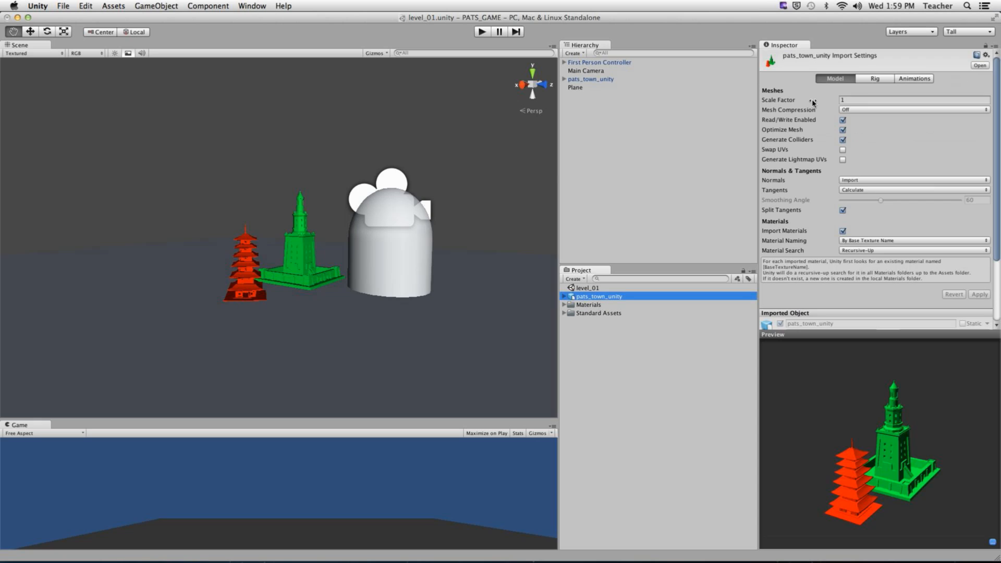
click(863, 99)
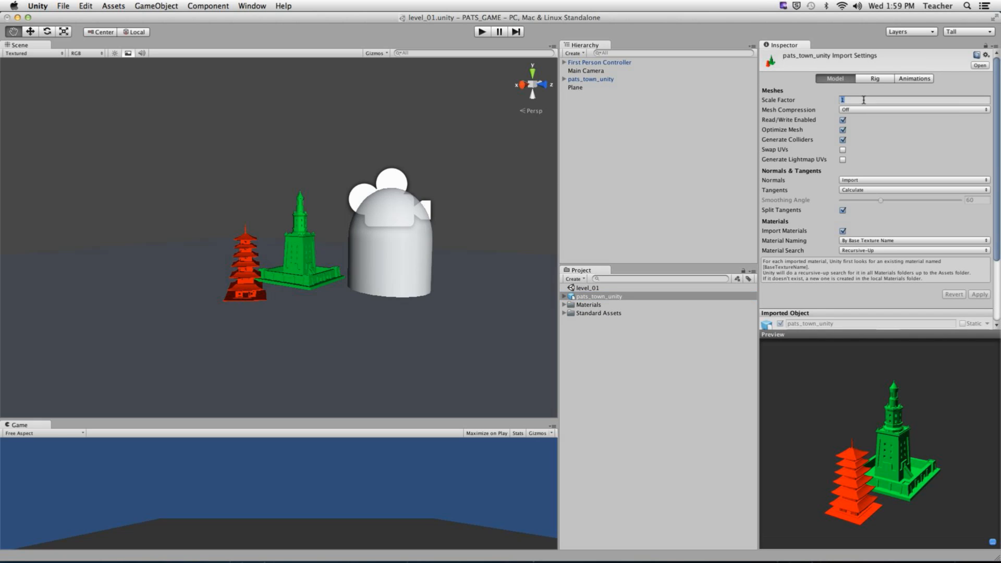
text(100)
click(979, 295)
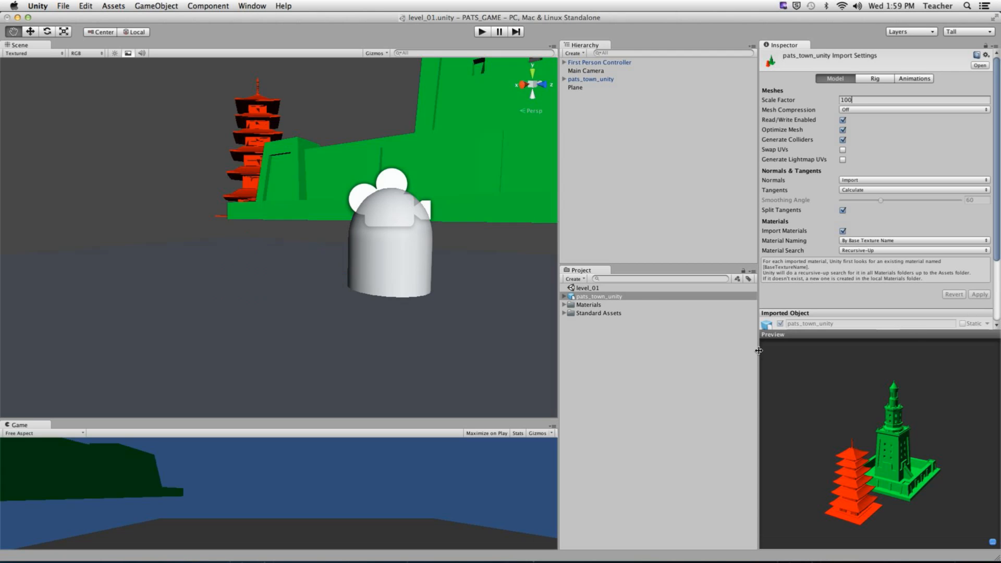
scroll(344, 148, down, 5)
scroll(342, 151, down, 4)
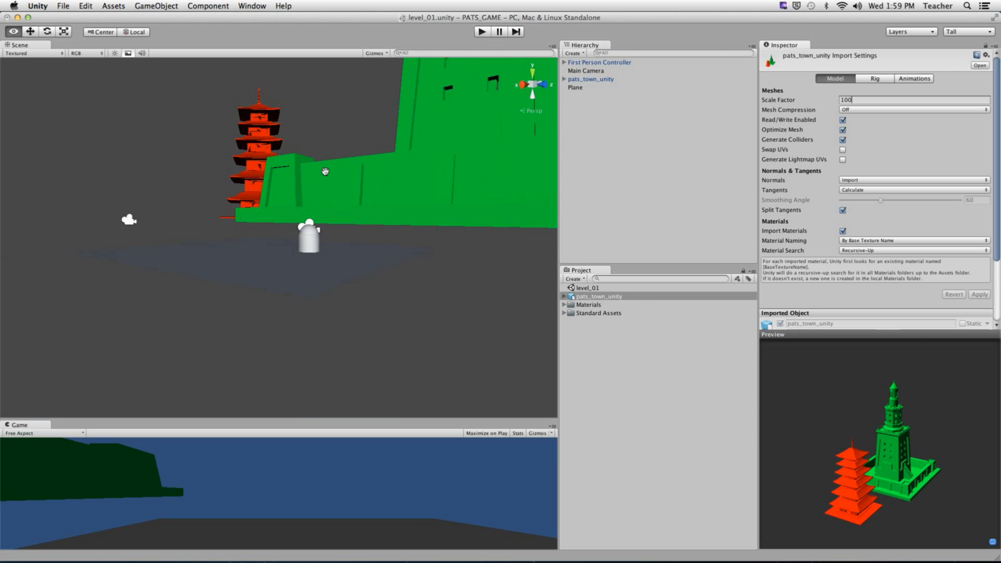
alt+drag(324, 170, 303, 212)
alt+right_drag(401, 204, 137, 207)
drag(304, 206, 290, 252)
- Check pats_town_unity's Scale X, Y and Z remain 1, then select the ground Plane
click(587, 80)
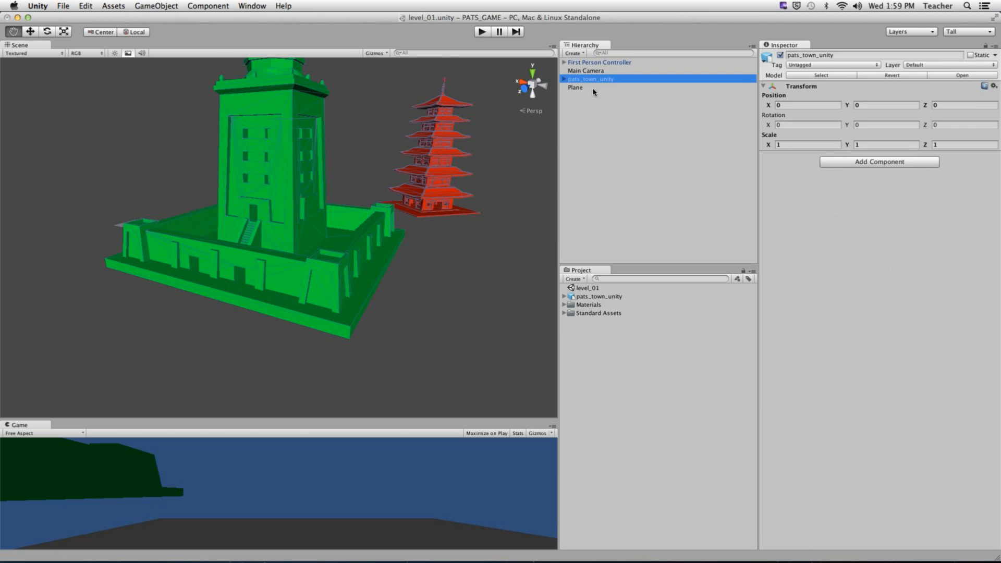
click(809, 145)
click(892, 146)
click(969, 147)
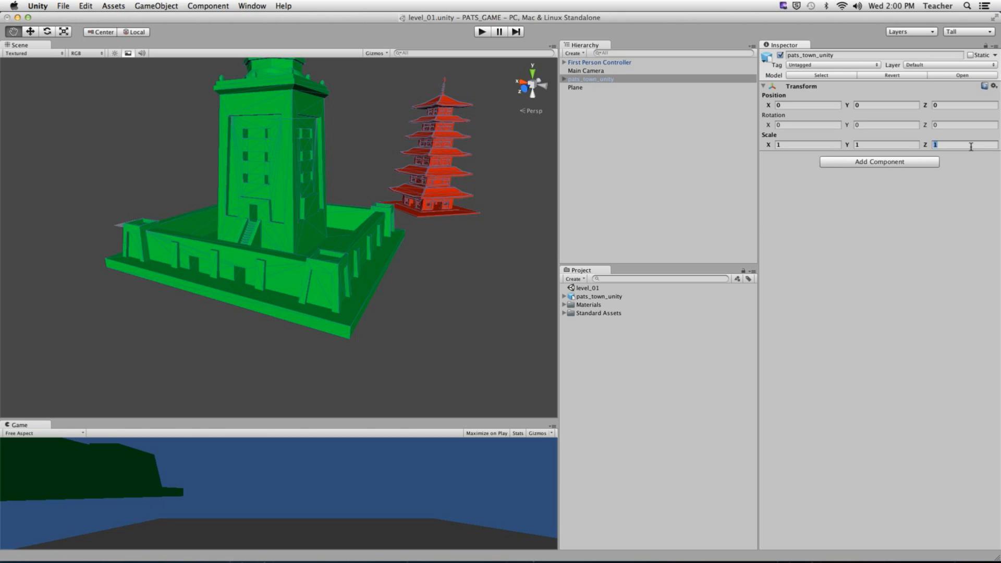
alt+drag(240, 170, 297, 228)
click(575, 87)
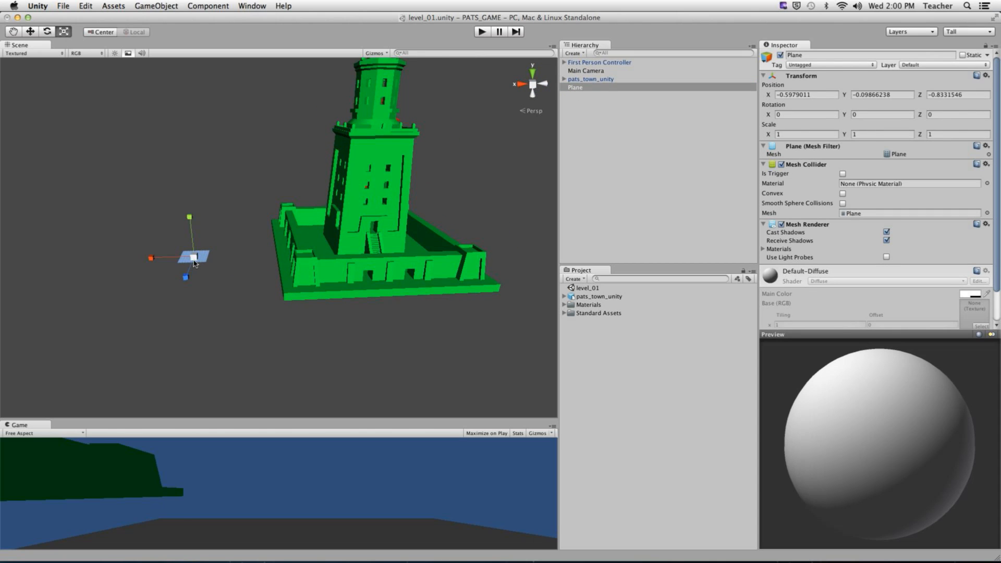
- Scale the ground Plane up to 21.23 and move it to X −123.16
drag(193, 257, 337, 262)
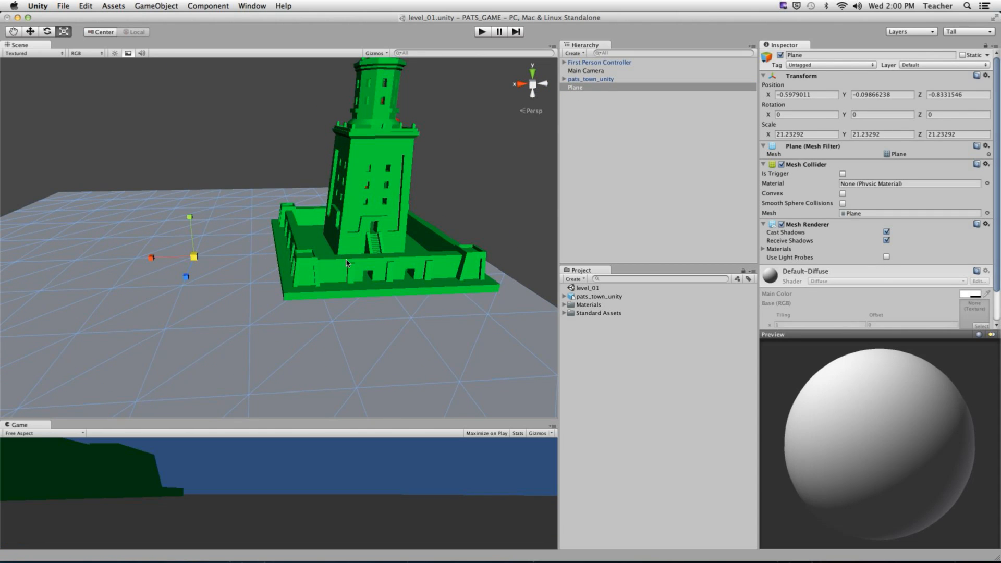
key(w)
drag(166, 257, 412, 262)
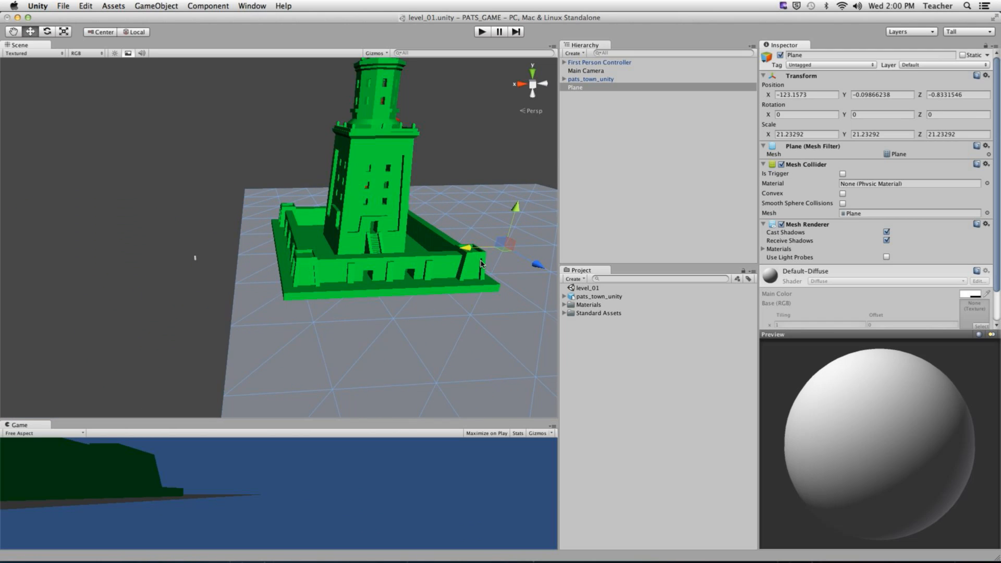
alt+right_drag(390, 262, 294, 264)
alt+drag(294, 265, 175, 229)
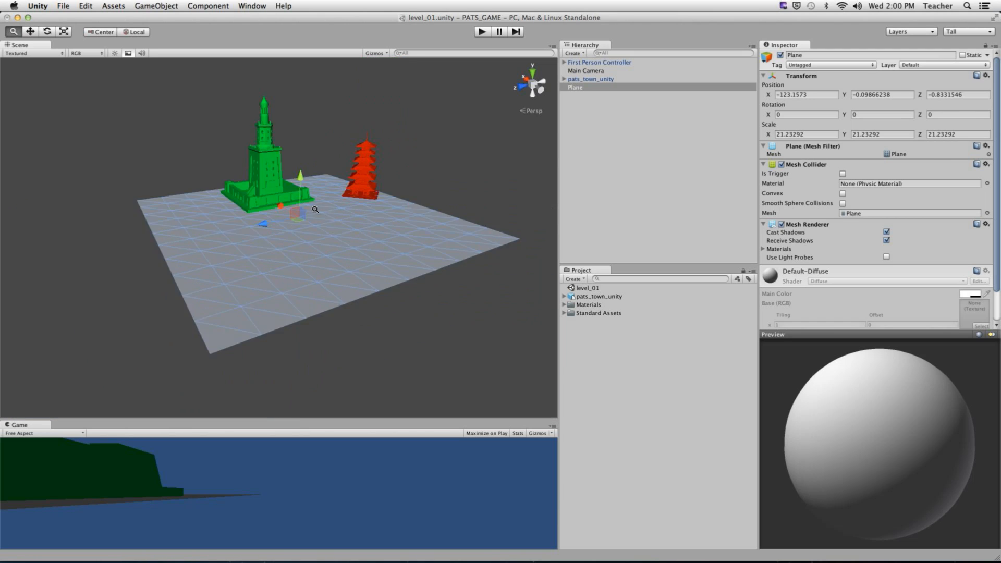
alt+right_drag(219, 222, 451, 185)
- Move the Japanese pagoda to X −2.11, Z 30.96 behind the green lighthouse
click(426, 155)
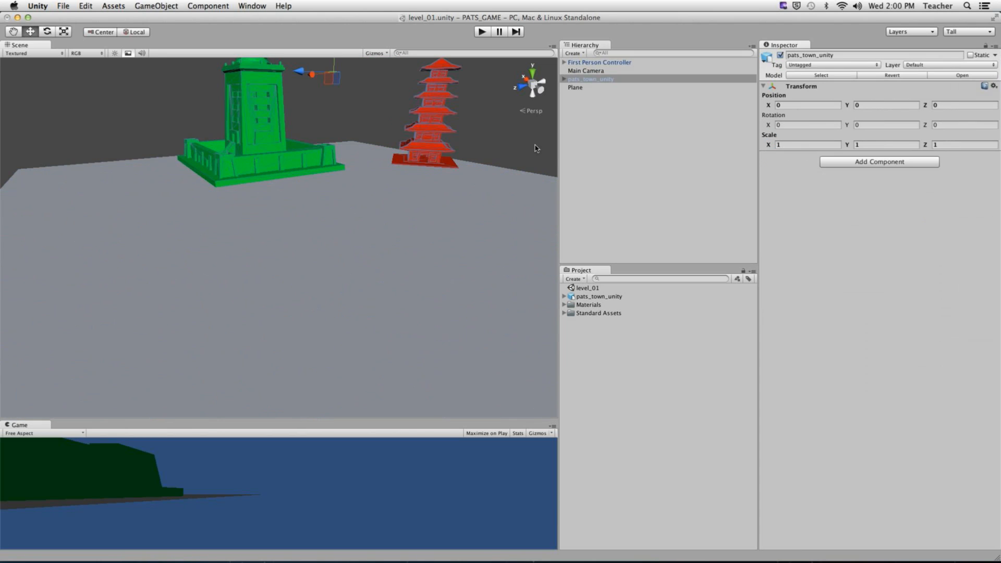
click(564, 79)
click(593, 90)
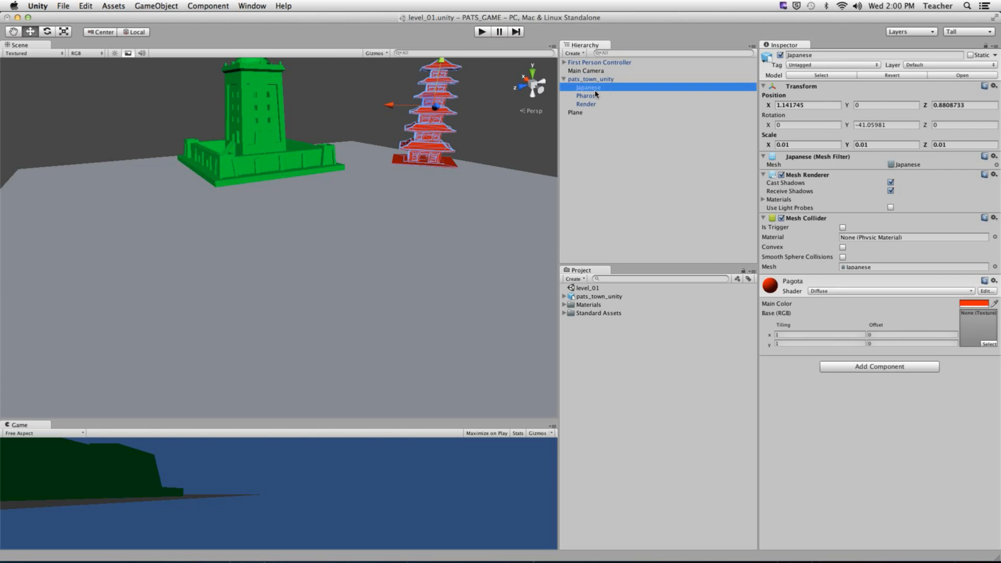
alt+drag(461, 113, 223, 197)
alt+drag(314, 187, 415, 179)
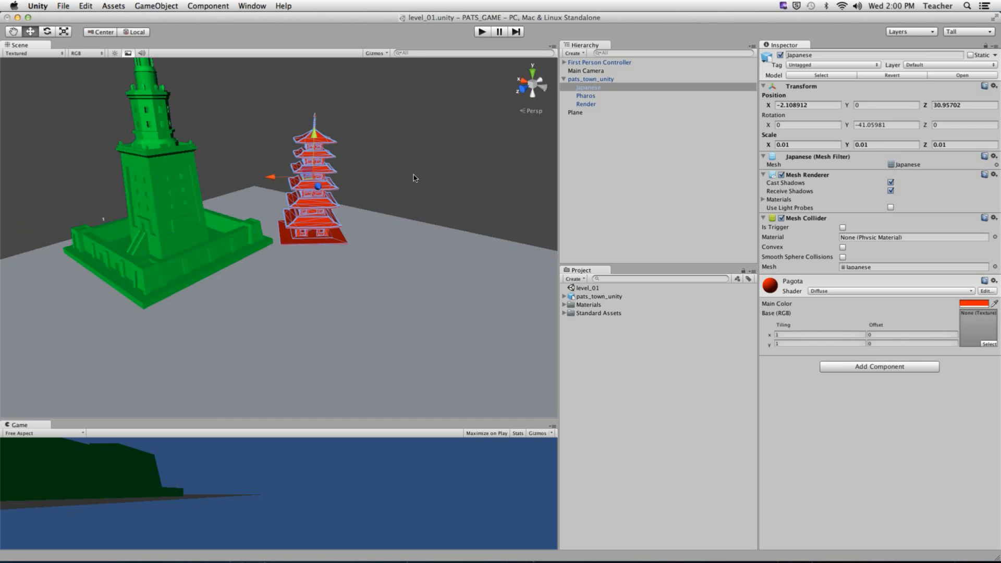
click(415, 179)
alt+drag(162, 224, 304, 240)
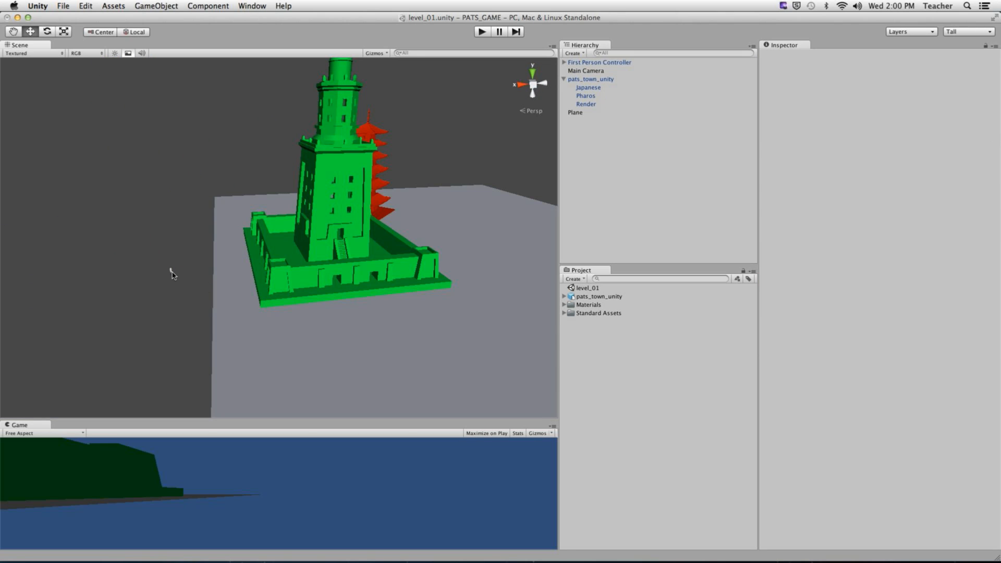
alt+drag(143, 239, 196, 270)
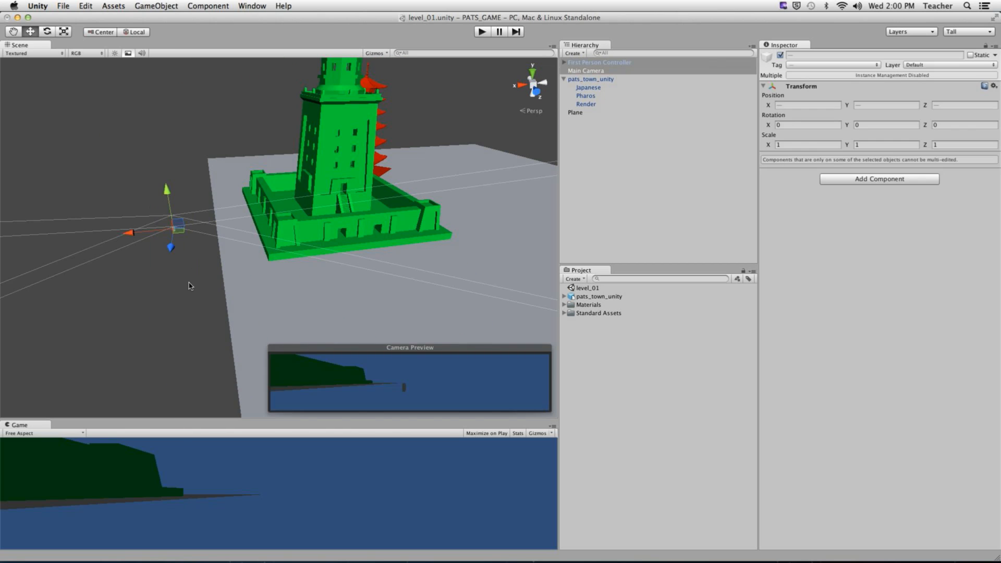
- Delete the standalone Main Camera from the scene
click(189, 282)
drag(151, 210, 195, 246)
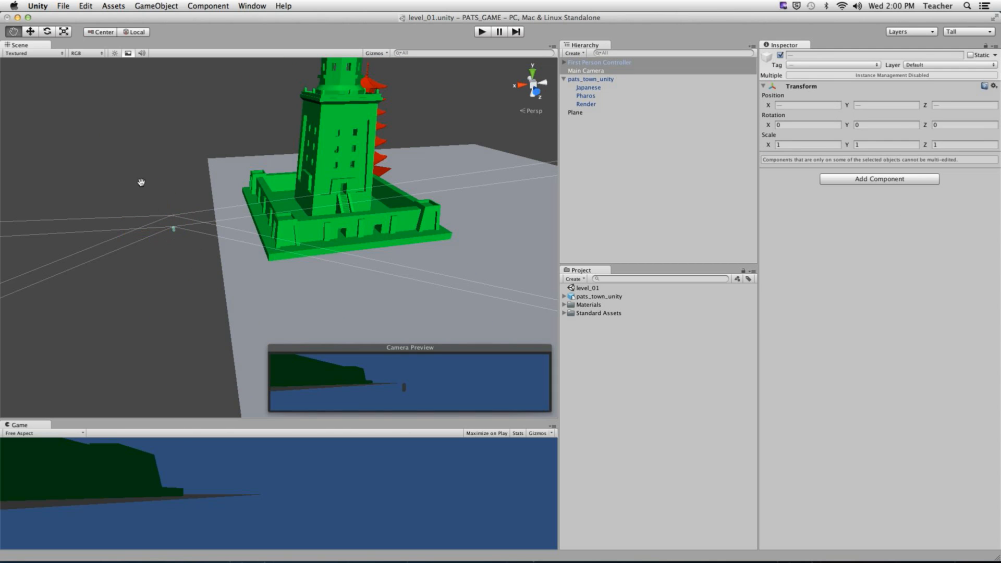
alt+drag(128, 189, 203, 259)
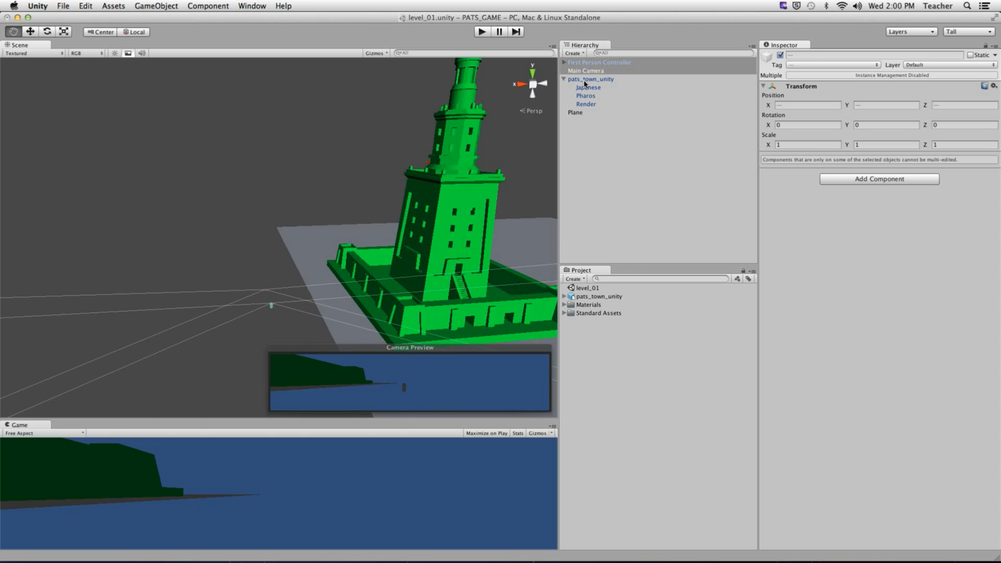
click(615, 69)
key(super+BackSpace)
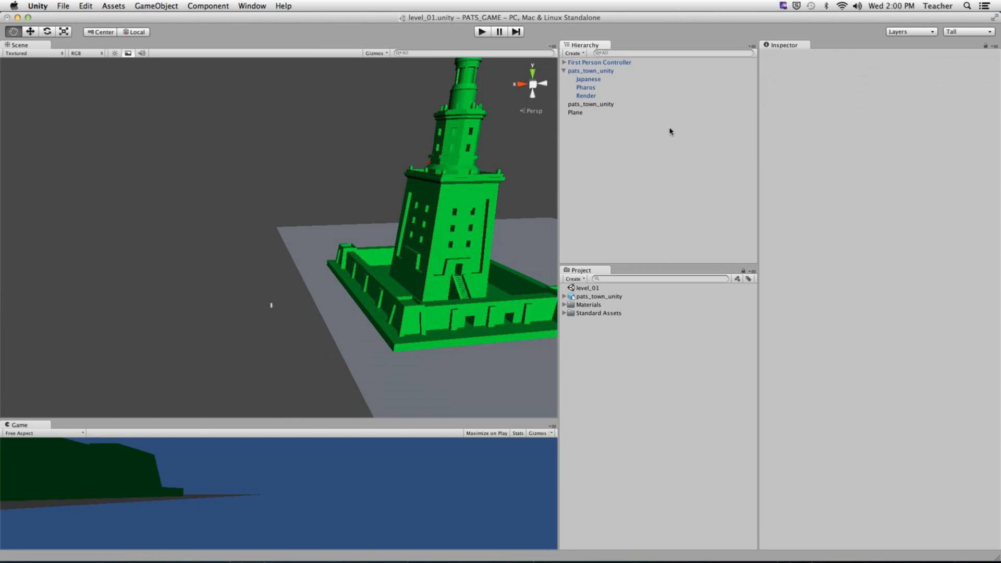
- Move the First Person Controller beside the red pagoda, to X −138.88
click(564, 63)
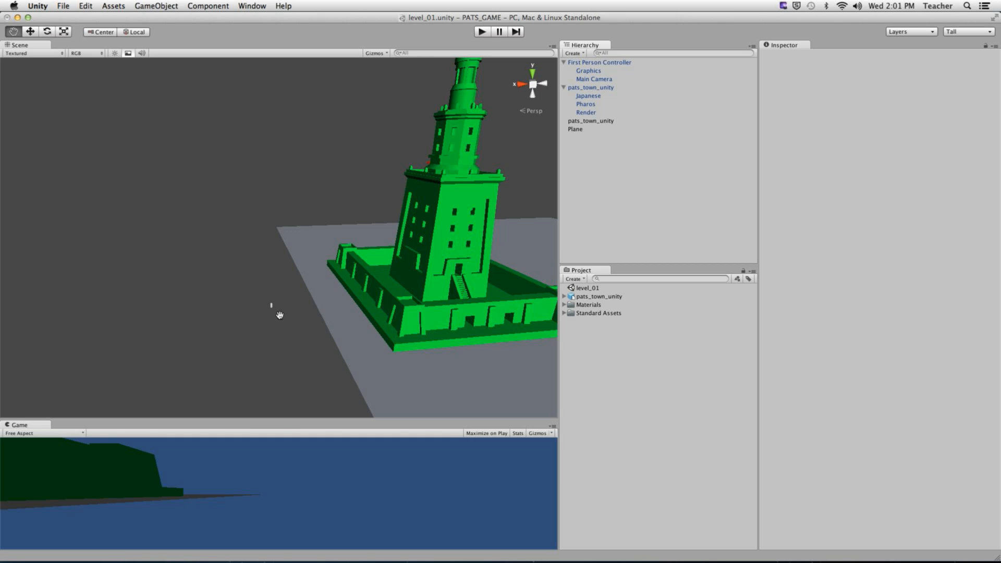
alt+drag(241, 271, 232, 237)
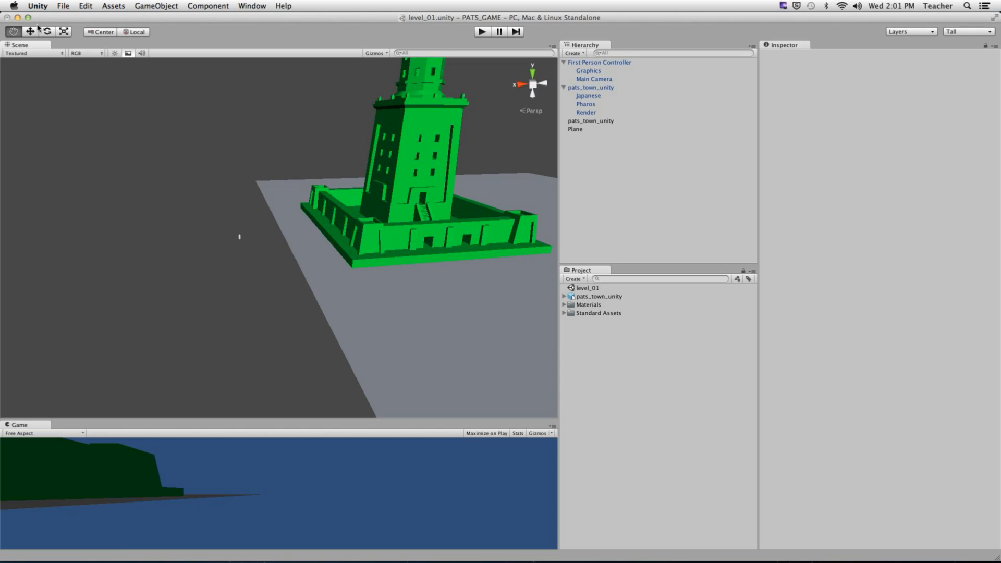
click(31, 32)
click(240, 240)
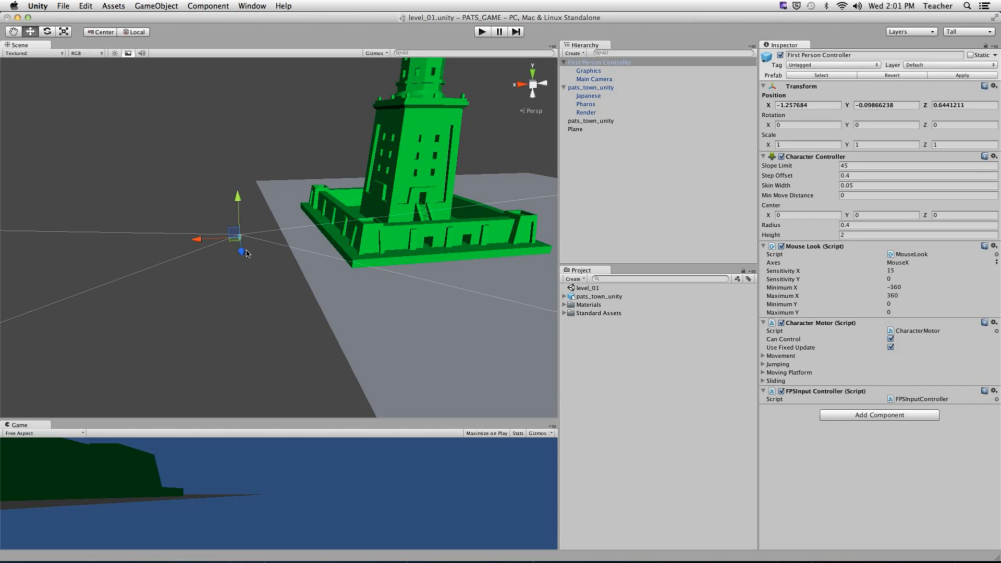
drag(241, 237, 494, 197)
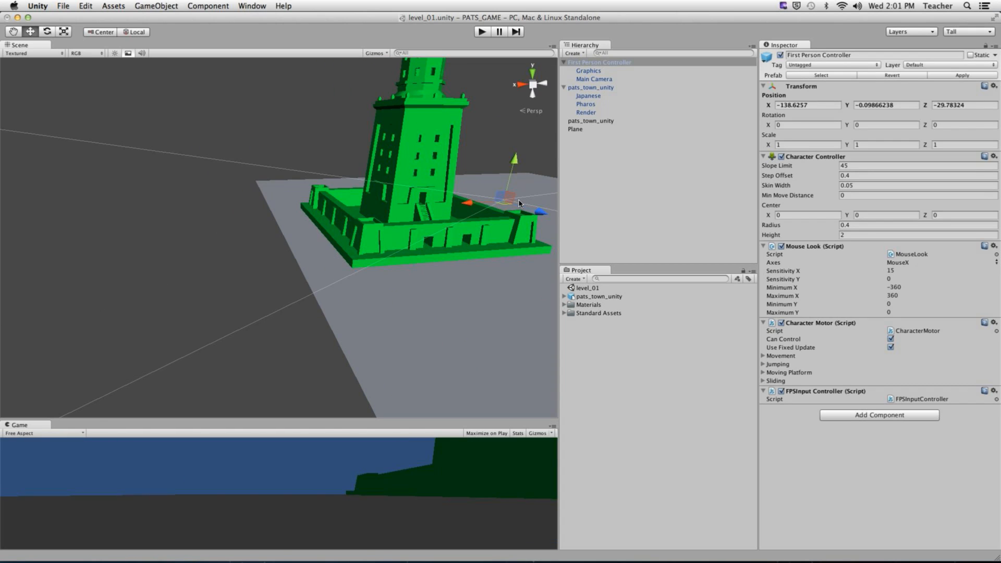
alt+right_drag(494, 197, 645, 232)
alt+middle_drag(542, 282, 186, 297)
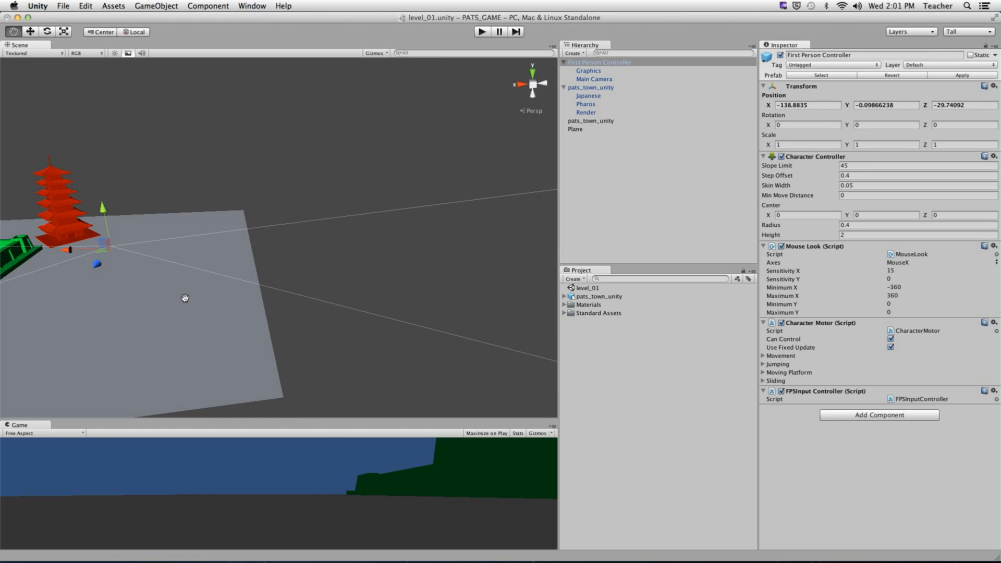
alt+drag(186, 297, 139, 280)
alt+middle_drag(138, 279, 323, 281)
alt+drag(324, 281, 294, 275)
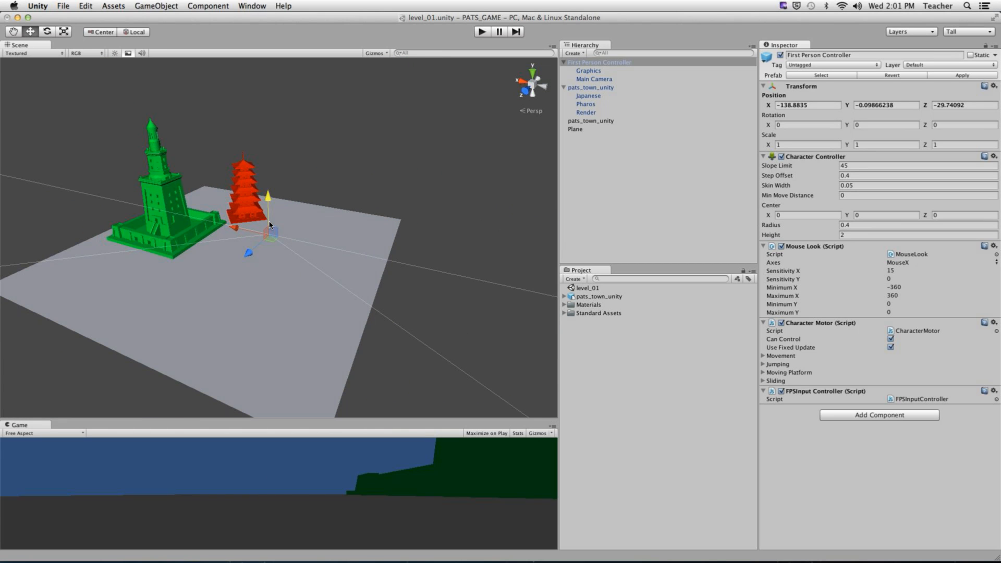
- Set the controller's height so it stands on the ground at Y 0.97
drag(269, 224, 331, 192)
key(f)
alt+right_drag(331, 192, 141, 290)
alt+drag(141, 291, 240, 263)
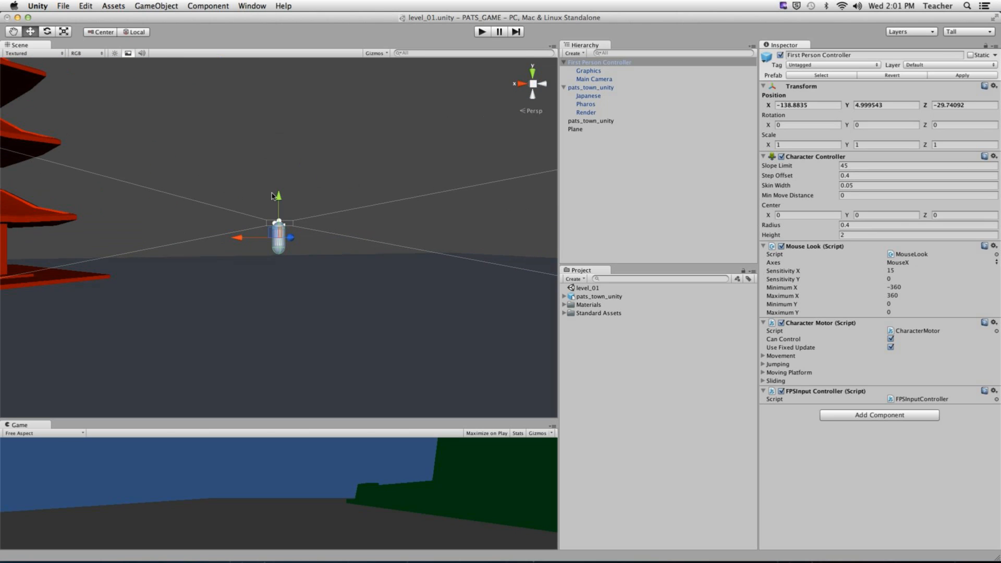
drag(271, 195, 270, 263)
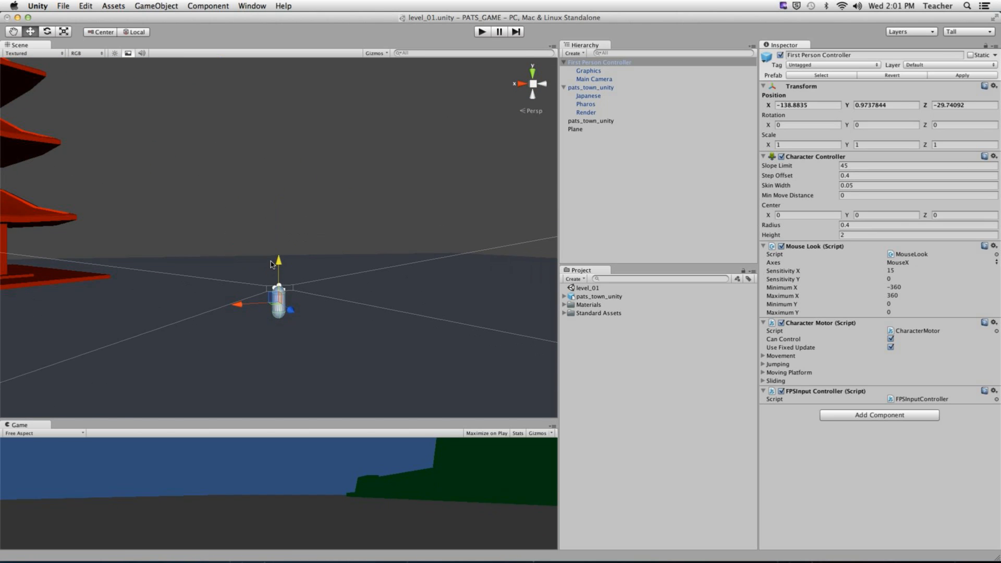
click(274, 190)
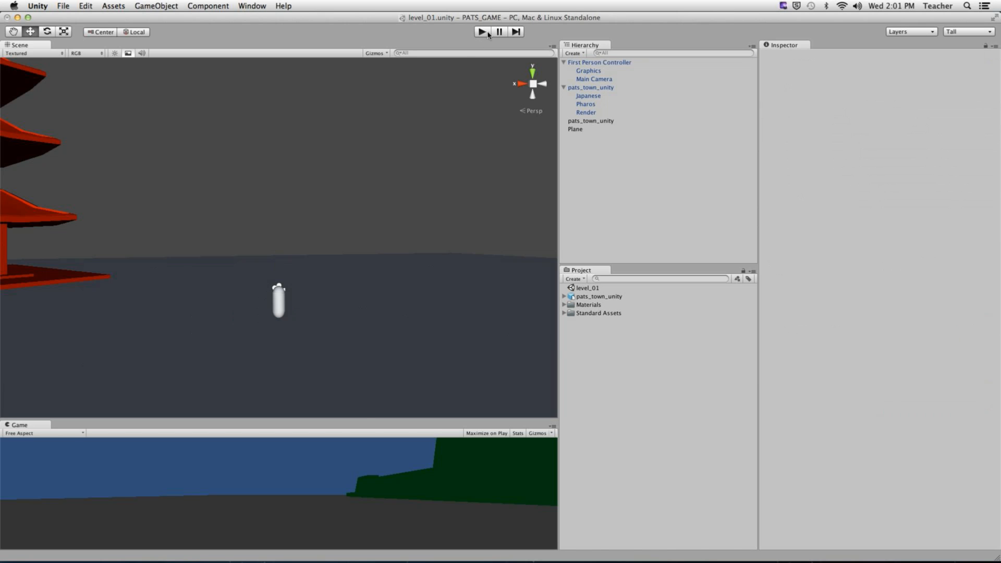
- Enlarge the game view, start play mode and walk toward the red pagoda
drag(364, 417, 378, 104)
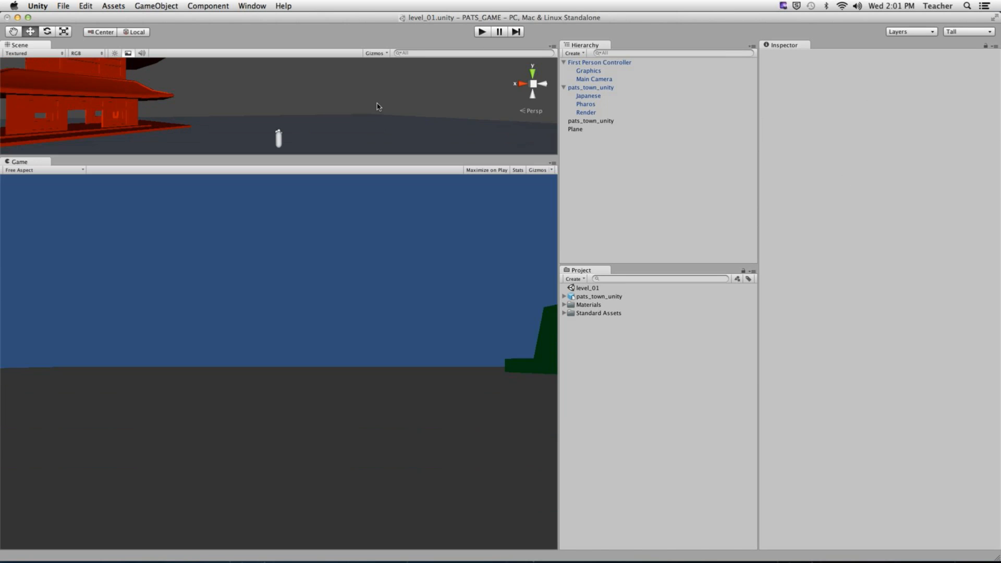
click(481, 31)
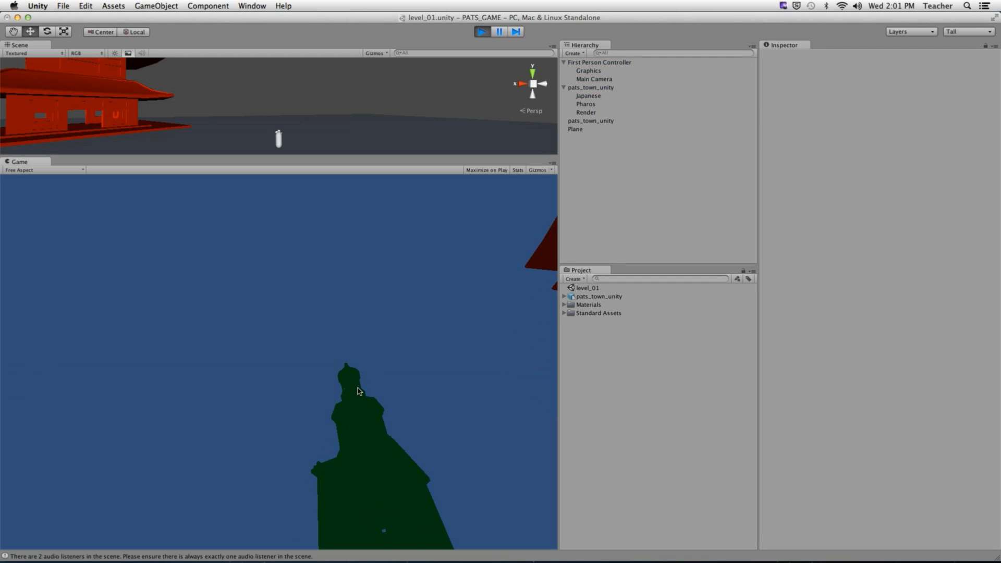
key(w)
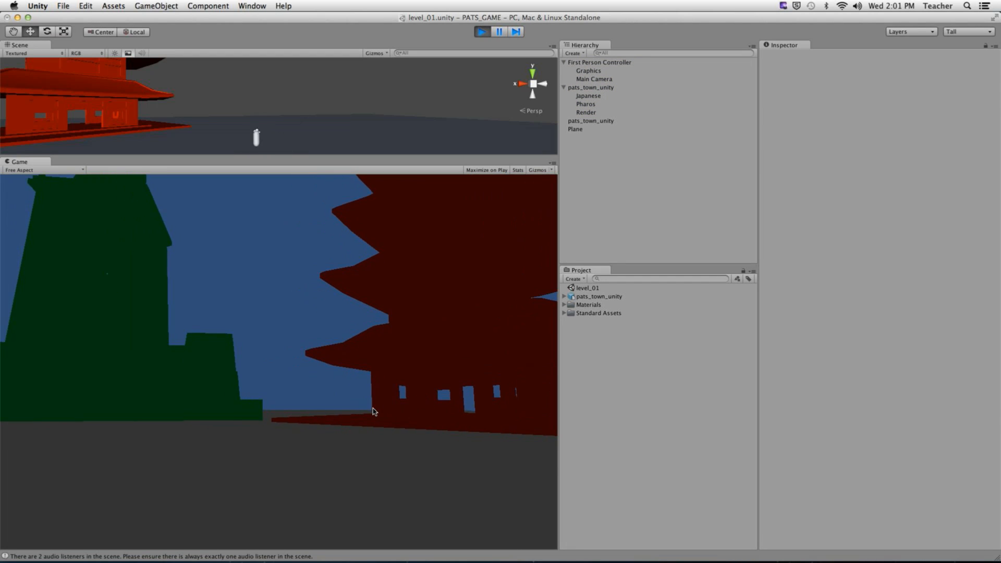
key(w)
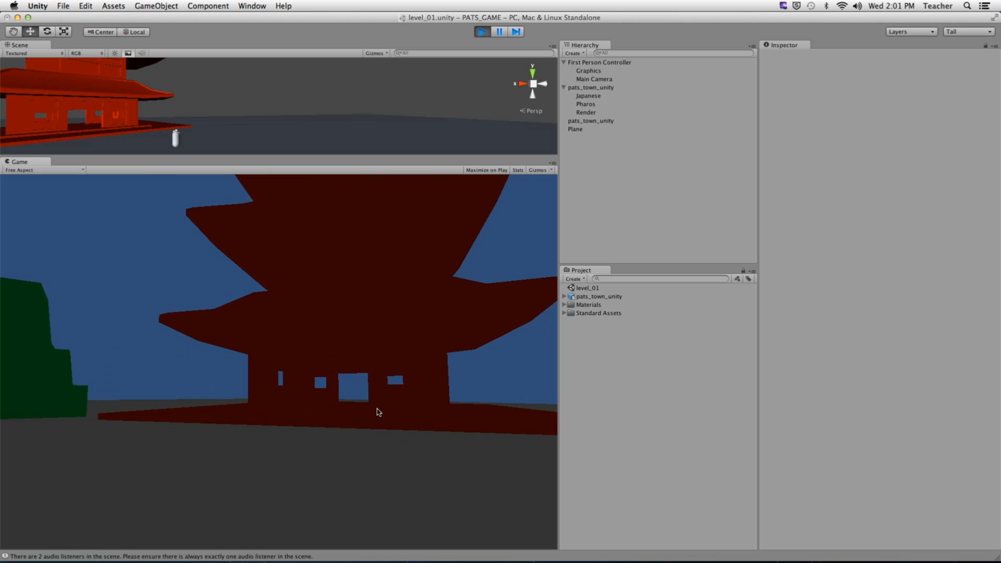
key(w)
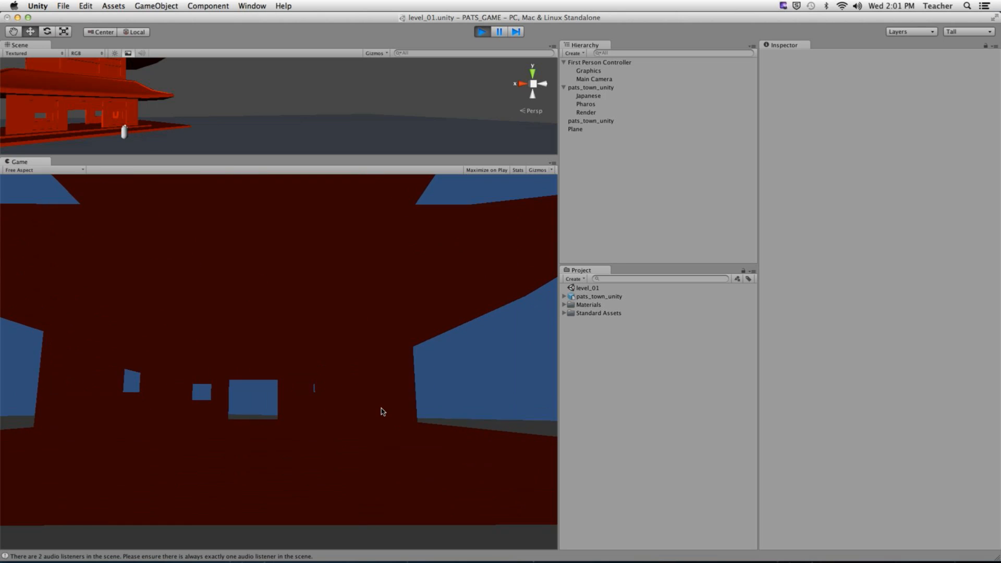
- Walk through the pagoda to the dark-red building, back away, then stop playing
key(w)
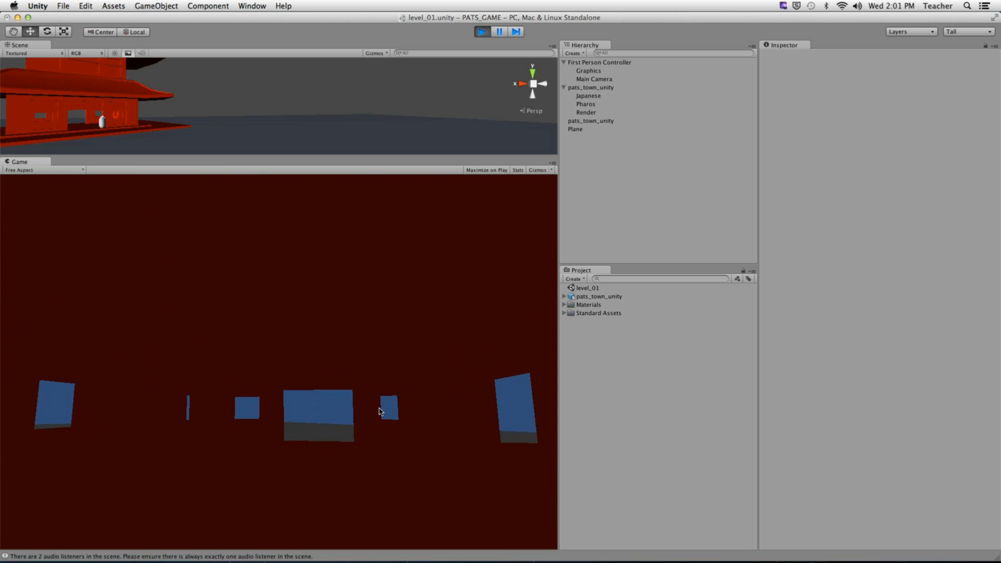
key(w)
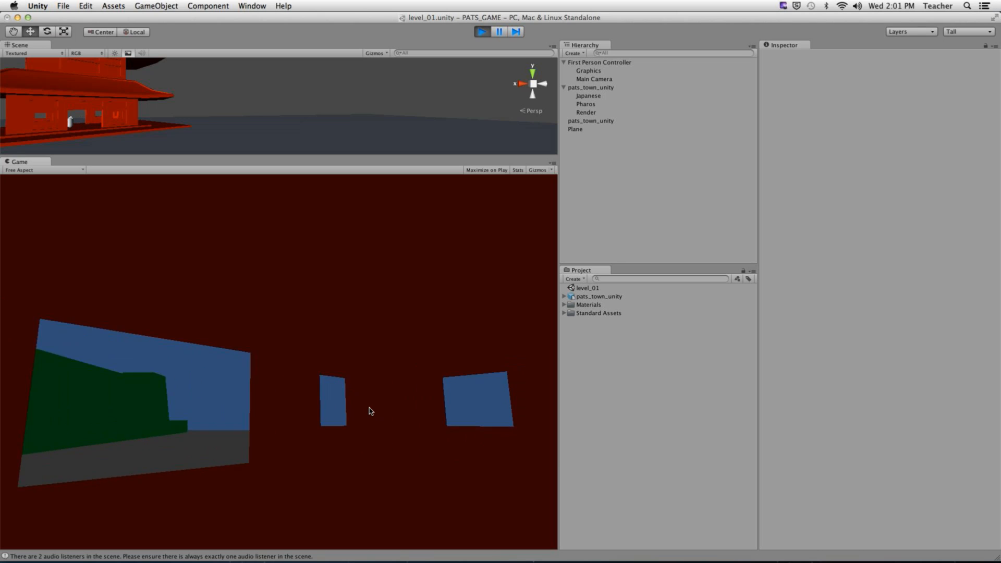
key(w)
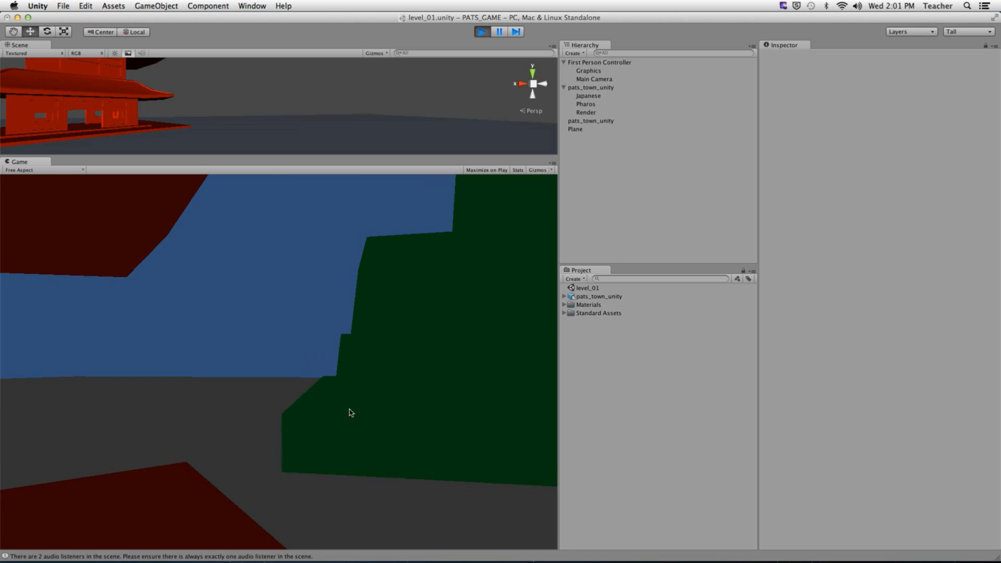
key(w)
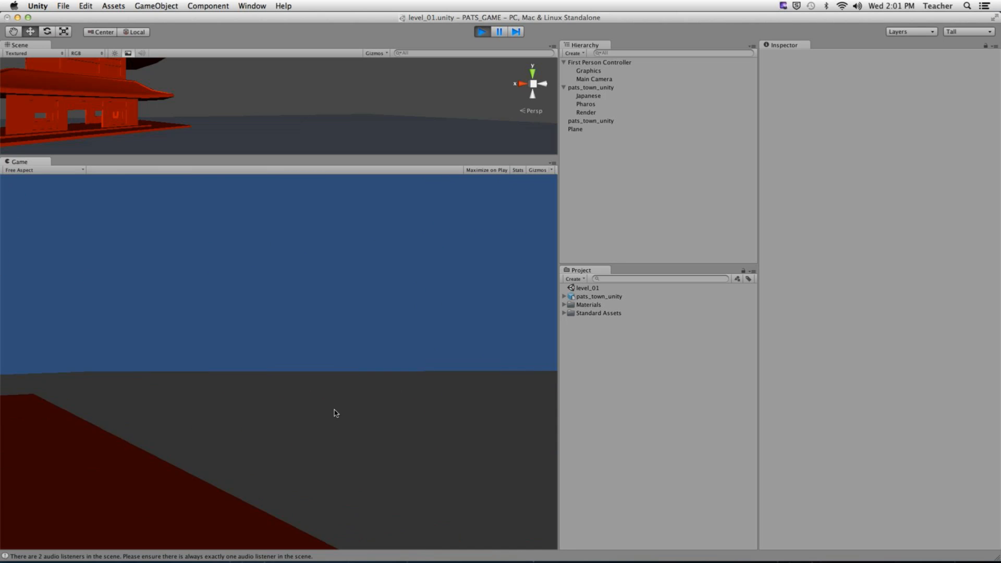
key(s)
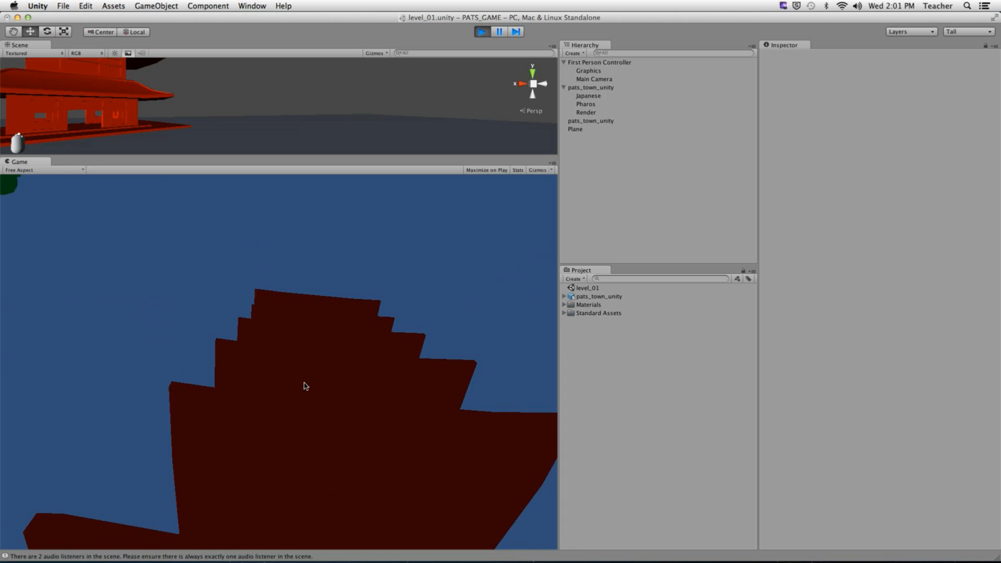
key(super+p)
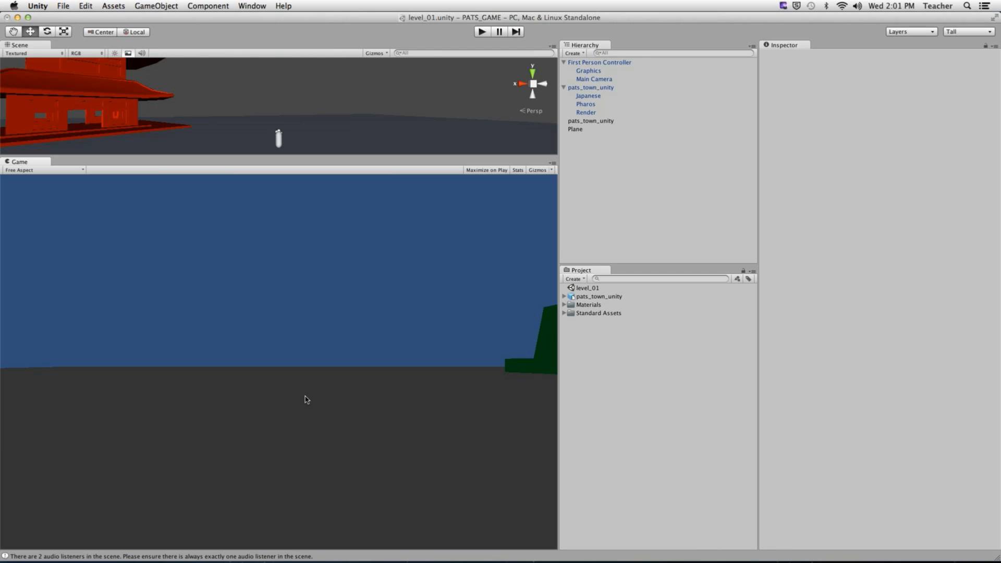
- Add a Directional Light to the scene via GameObject > Create Other
click(149, 7)
mouse_move(157, 29)
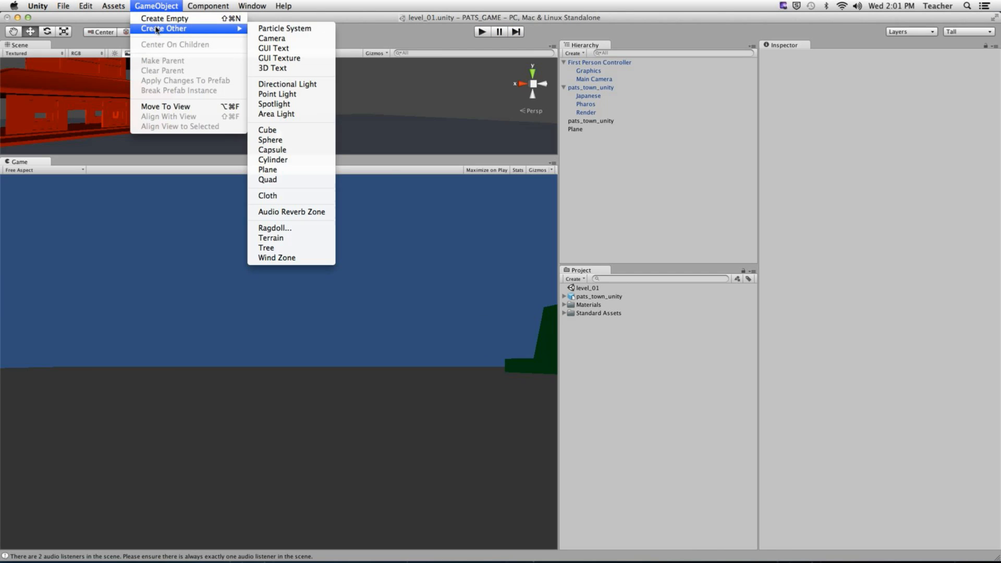
click(287, 84)
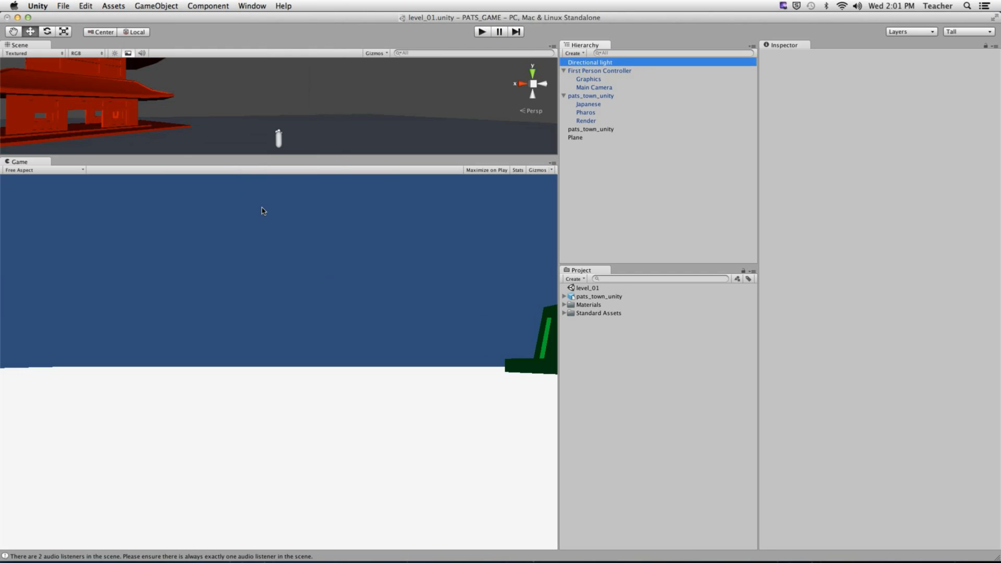
alt+right_drag(363, 114, 156, 129)
alt+drag(157, 129, 724, 257)
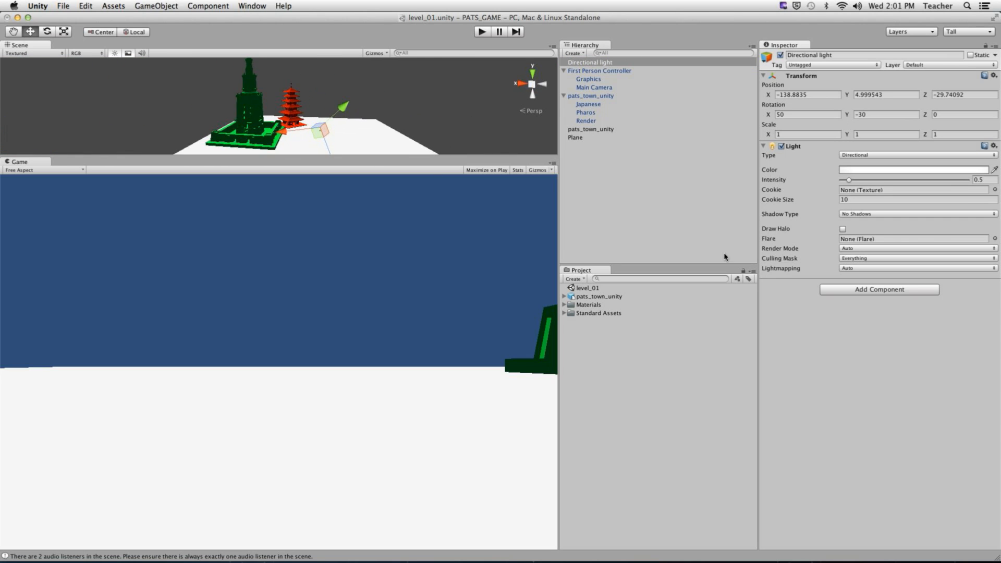
- Set the light's Shadow Type to Hard Shadows and check it in the Scene view
click(858, 215)
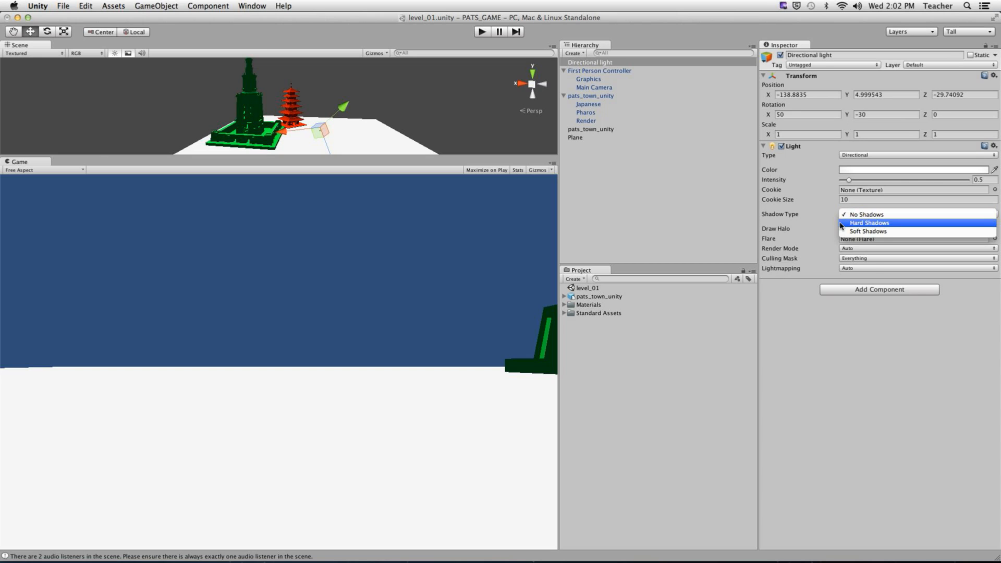
click(881, 225)
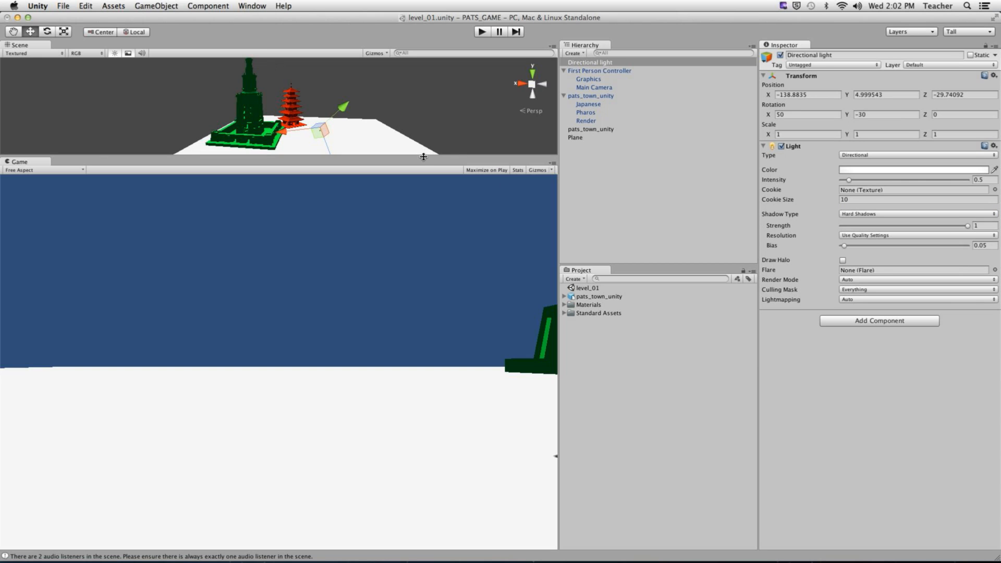
drag(423, 156, 426, 180)
alt+drag(386, 129, 474, 137)
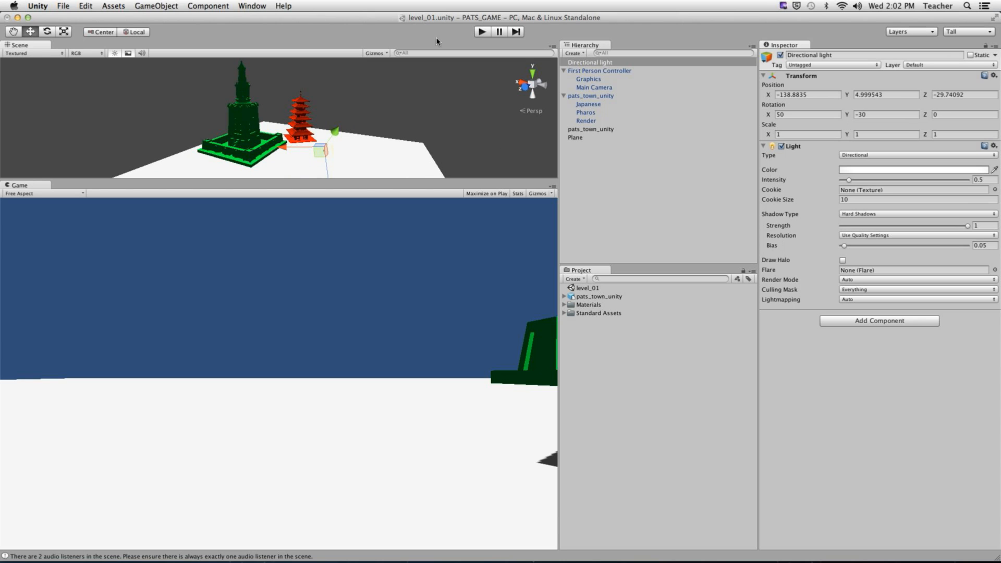
click(483, 32)
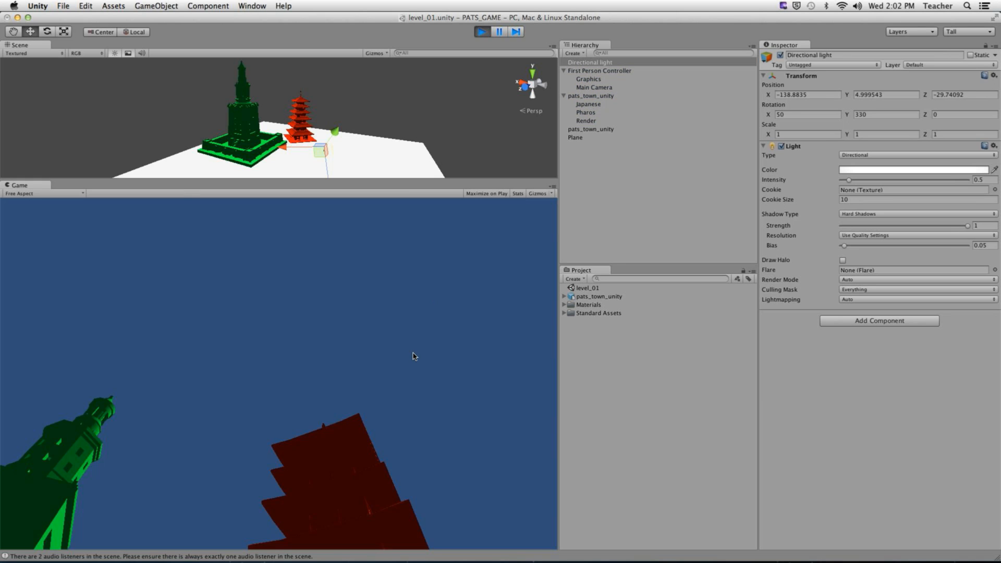
key(w)
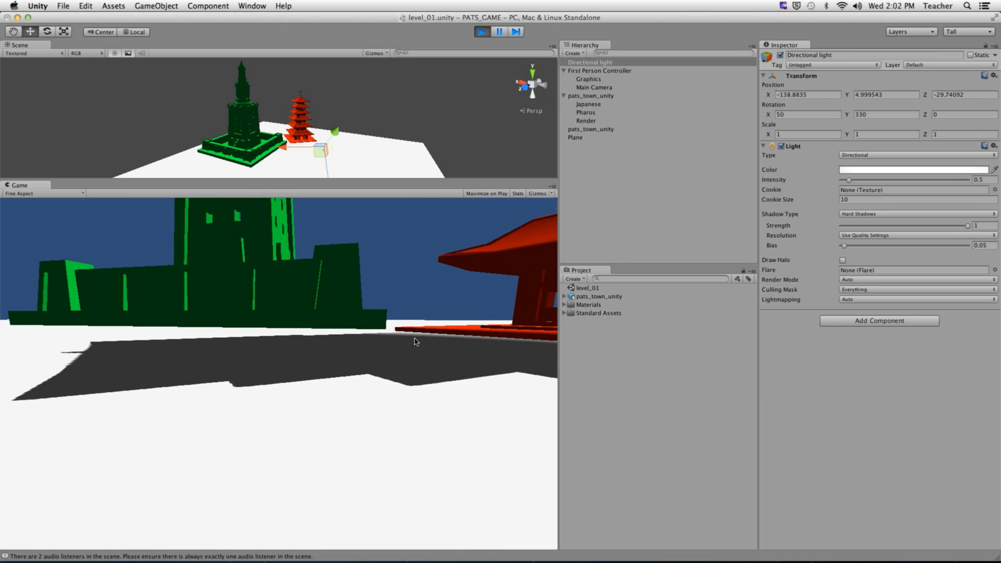
key(w)
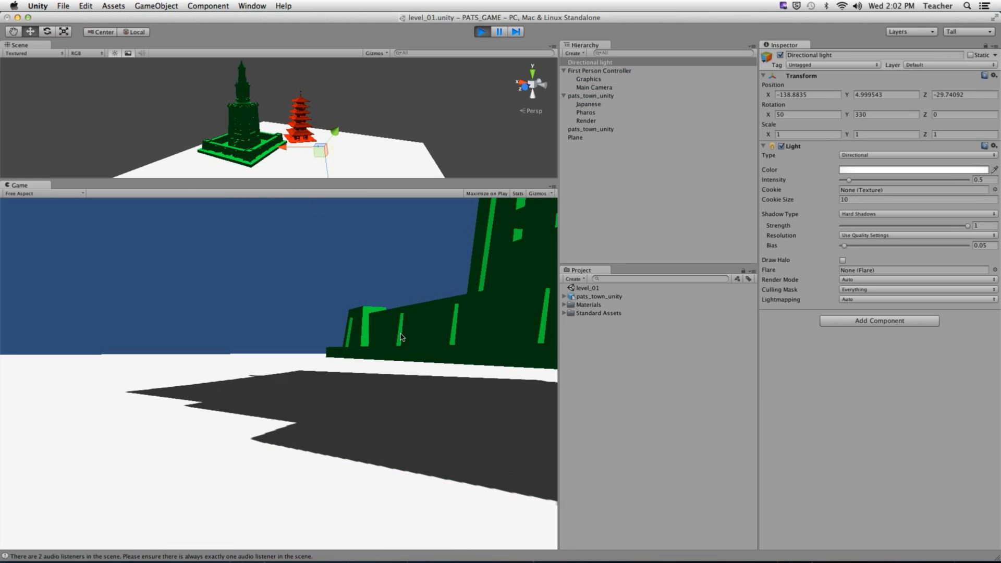
key(w)
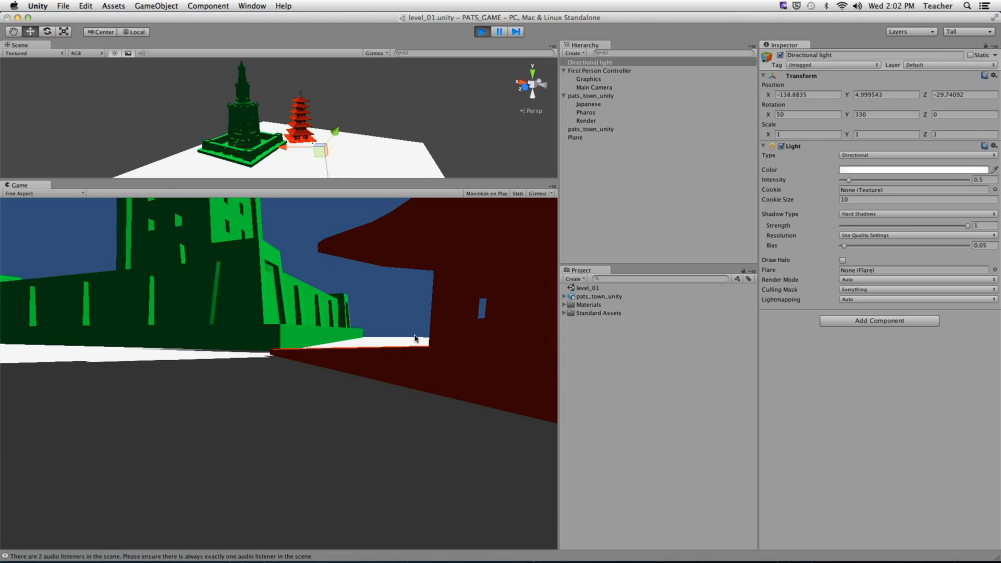
key(w)
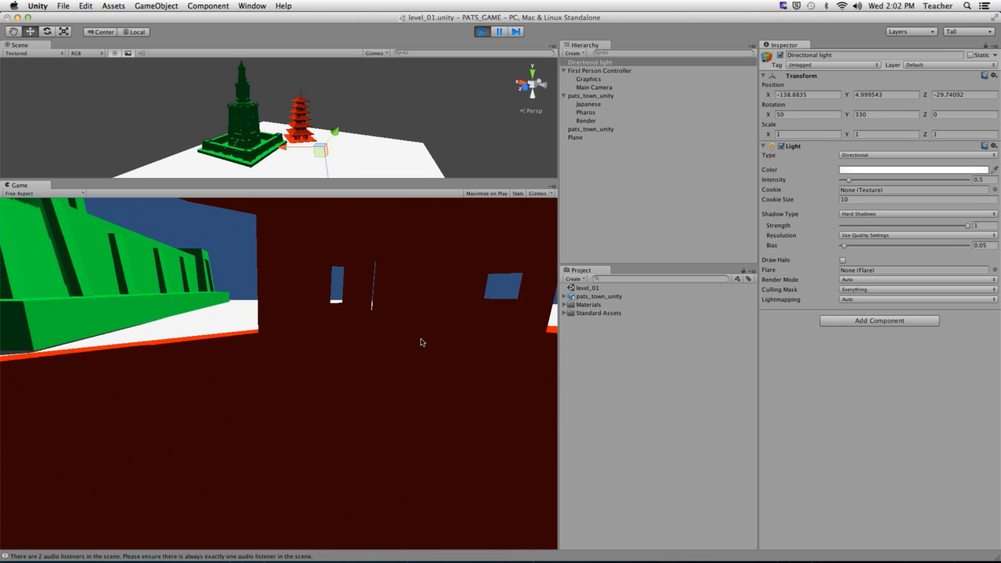
key(s)
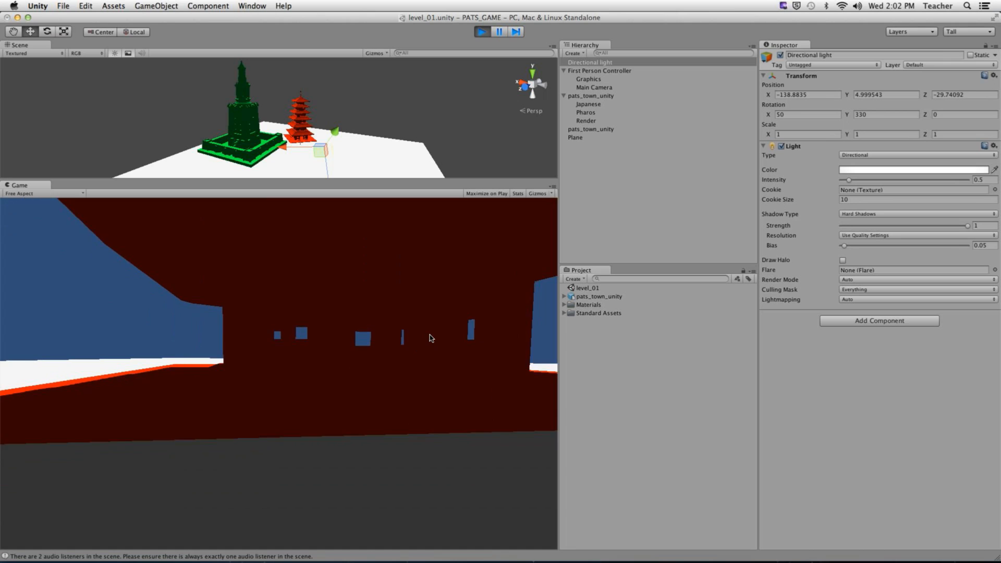
key(a)
key(s)
key(a)
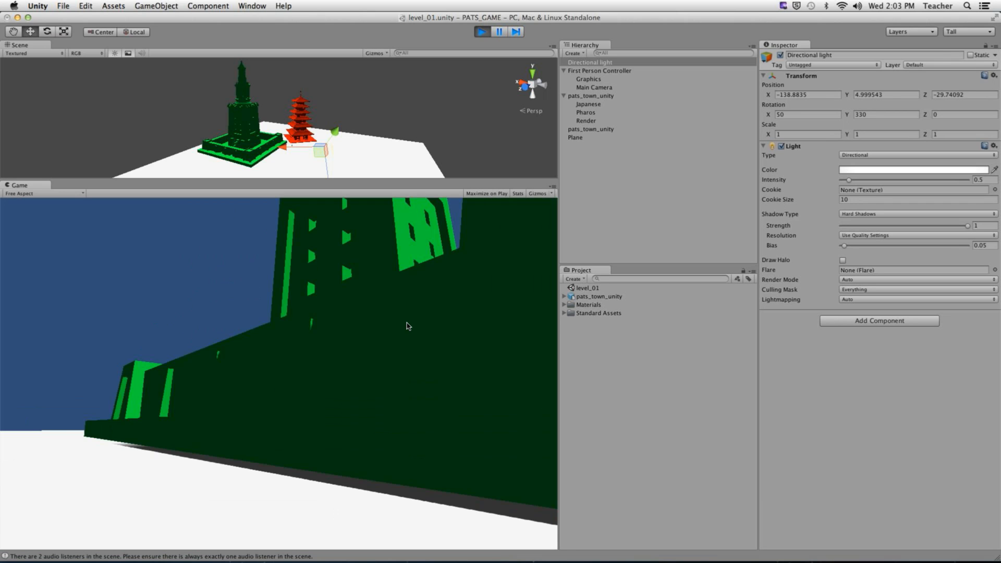
key(super+p)
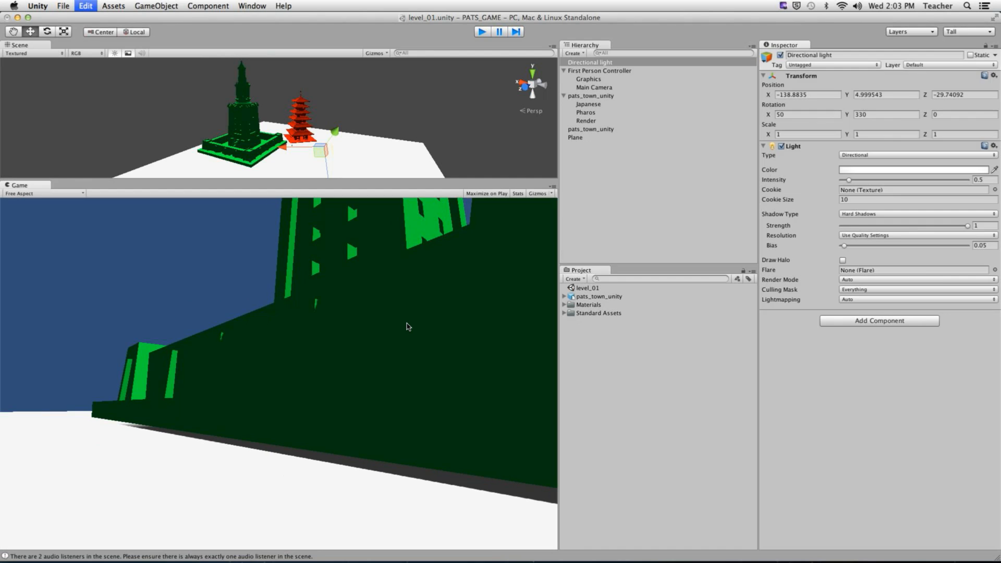
mouse_move(169, 554)
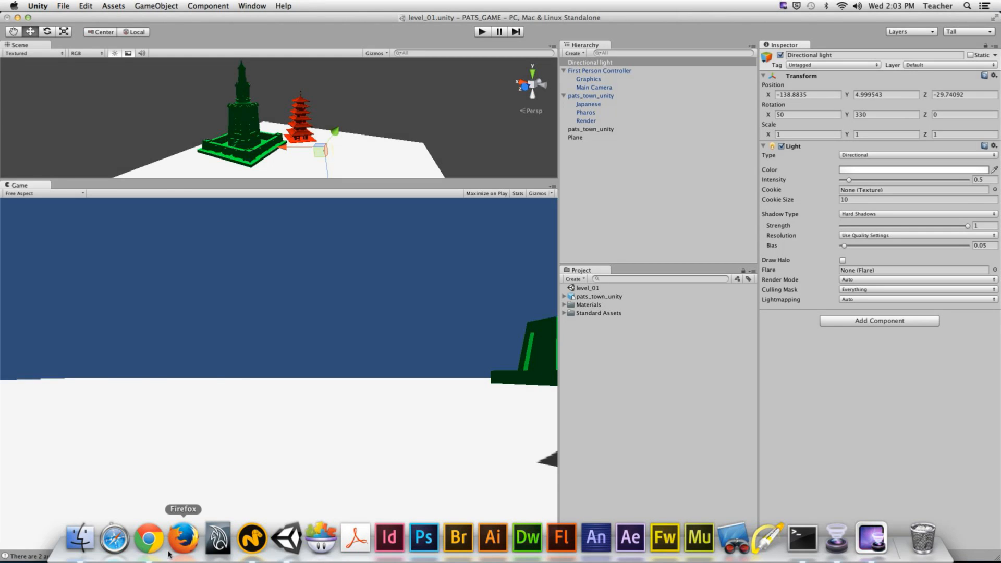
- Go to the CGTextures website in a new Chrome tab
click(150, 539)
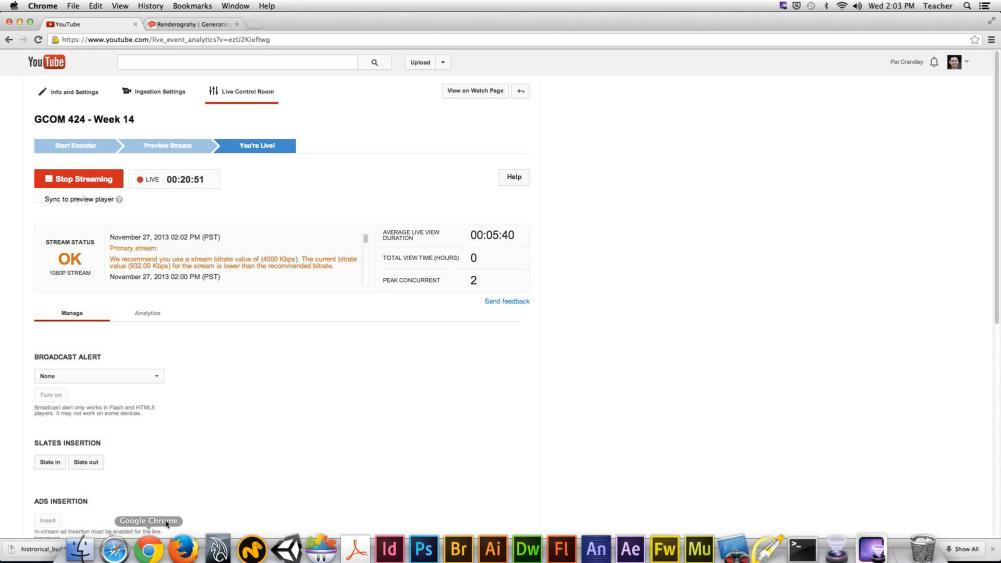
click(256, 26)
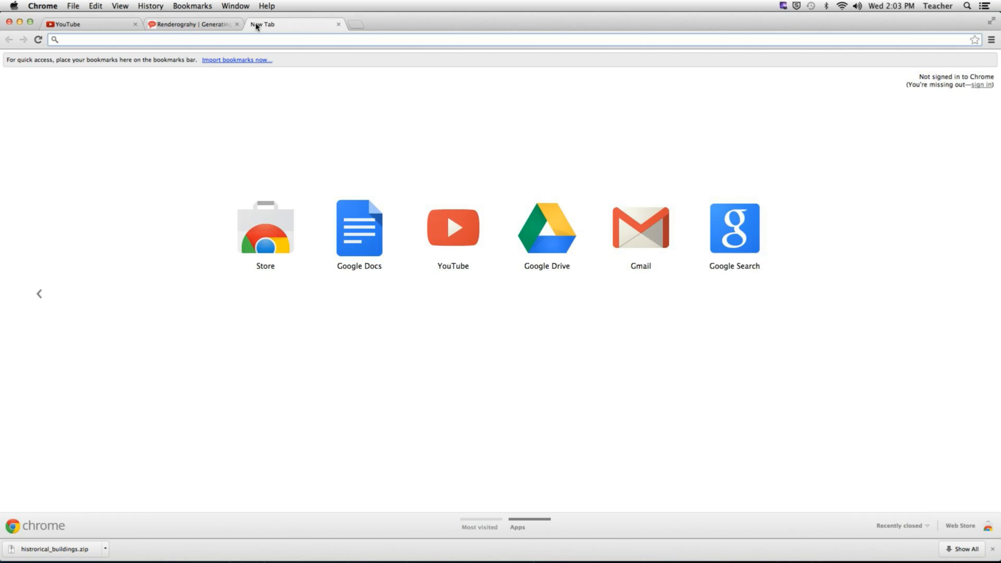
text(cgtextures.com)
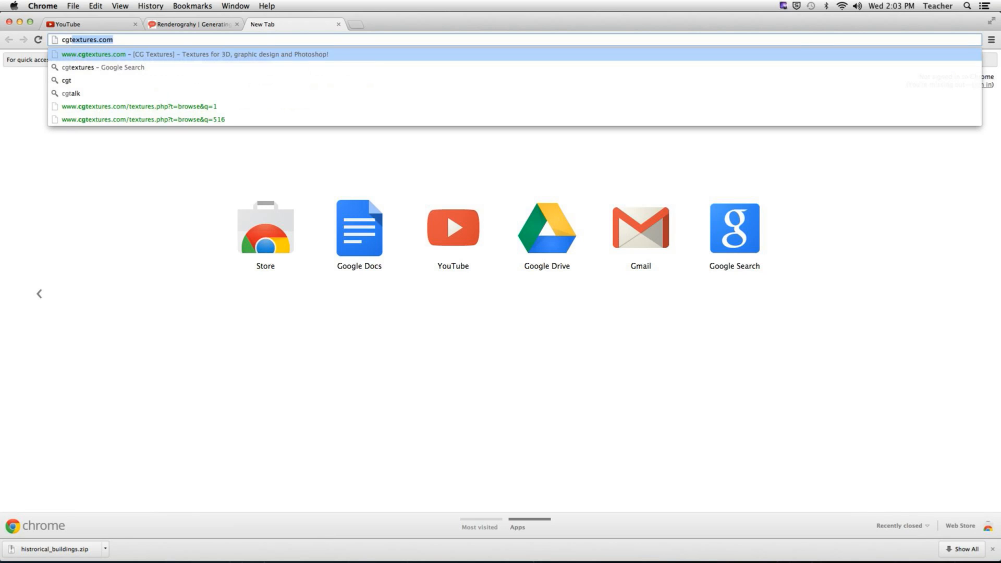
key(Return)
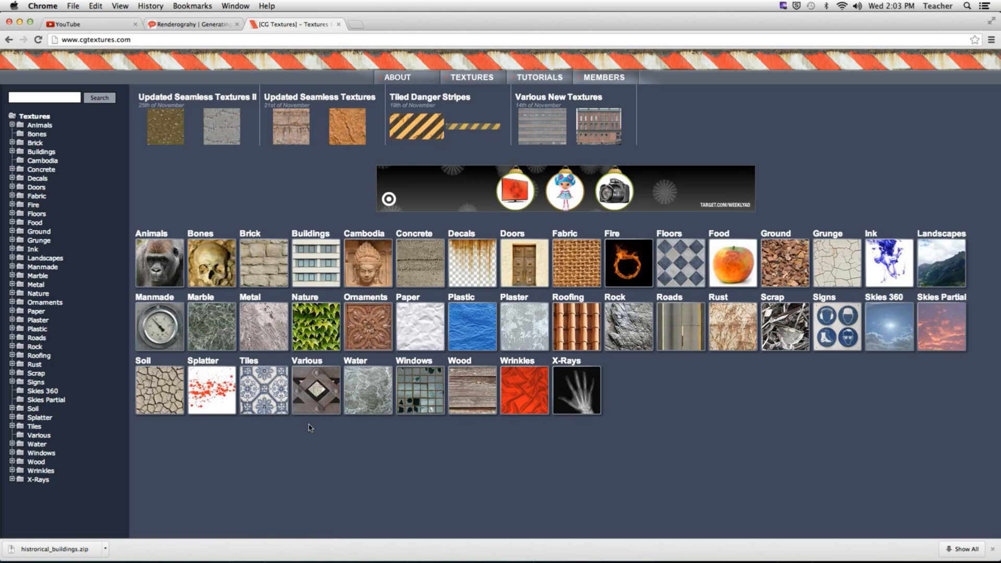
- Download the small ConcreteFloors0048 image from the Concrete Floors category
click(413, 274)
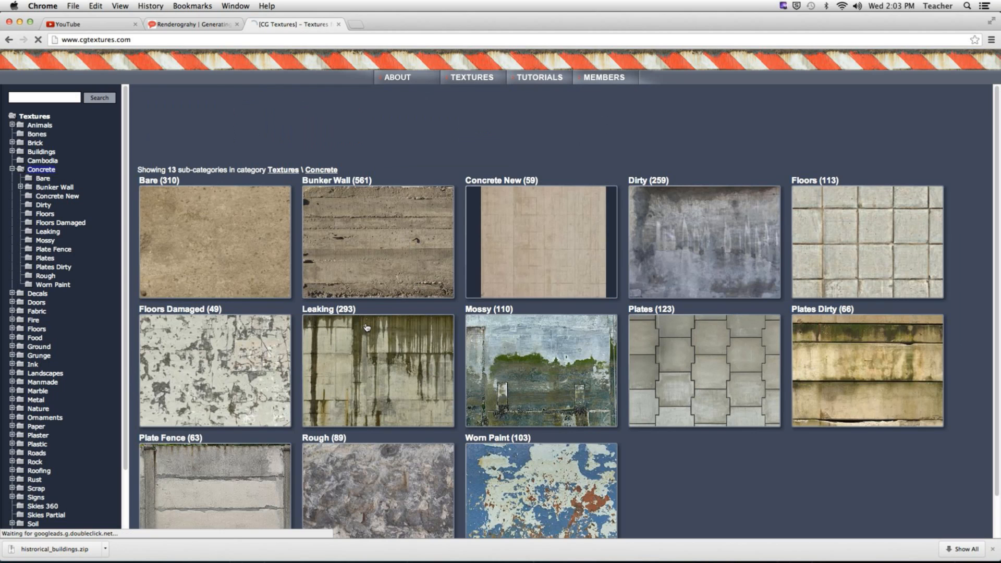
scroll(366, 327, down, 2)
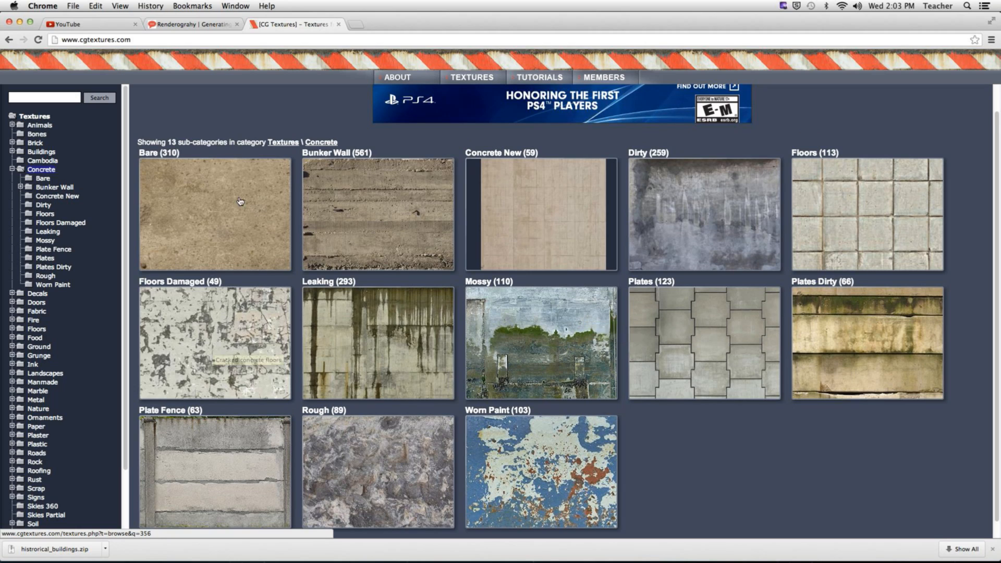
scroll(289, 276, down, 1)
scroll(288, 275, up, 1)
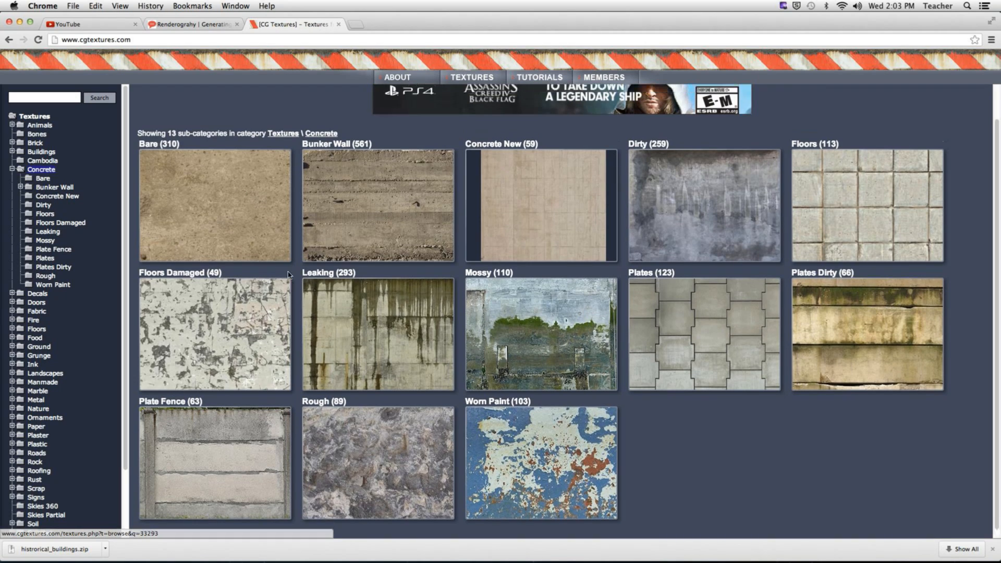
click(849, 190)
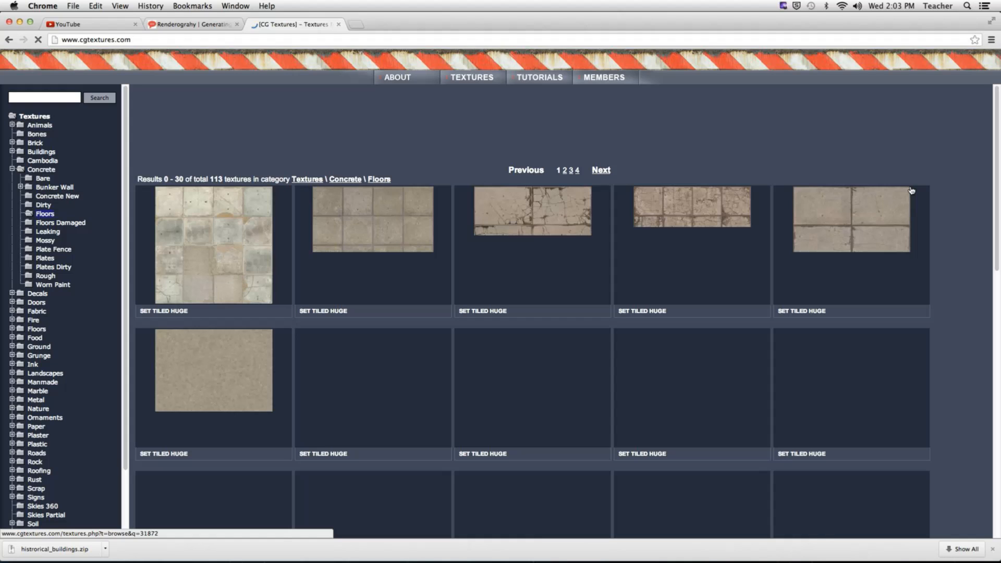
click(911, 190)
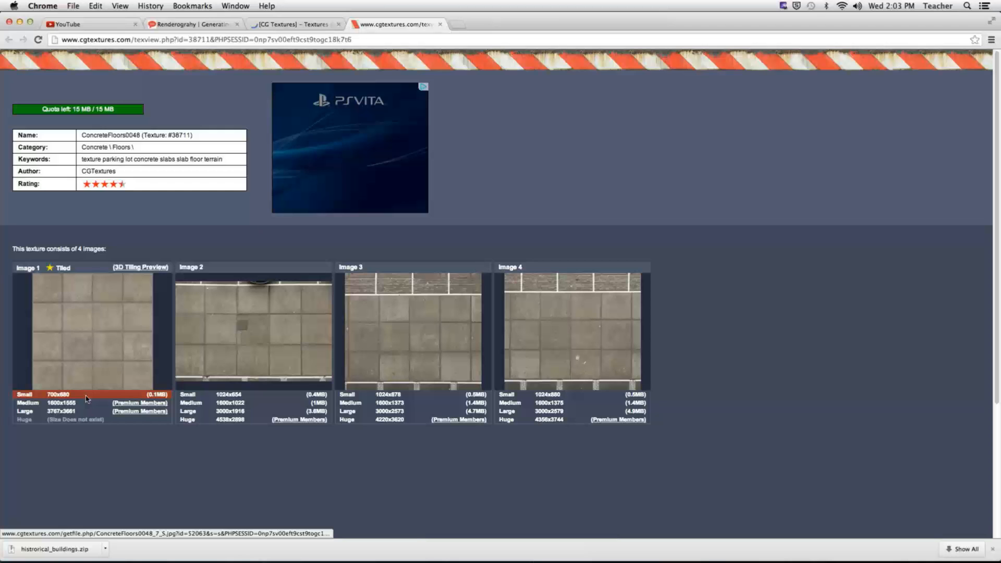
click(87, 399)
key(super+w)
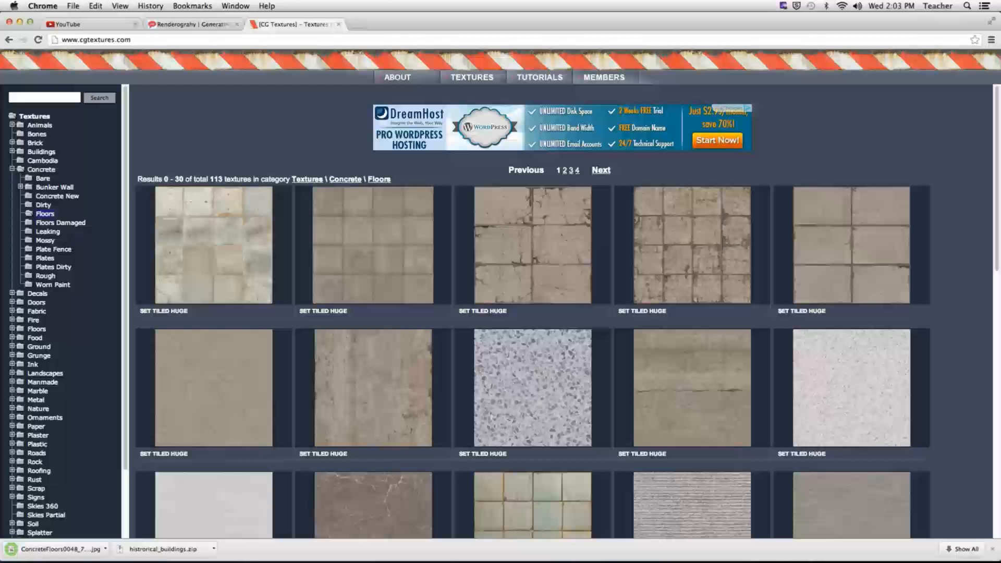
- Download the small BrickLargeBrown0019 image, then hide Google Chrome
click(45, 240)
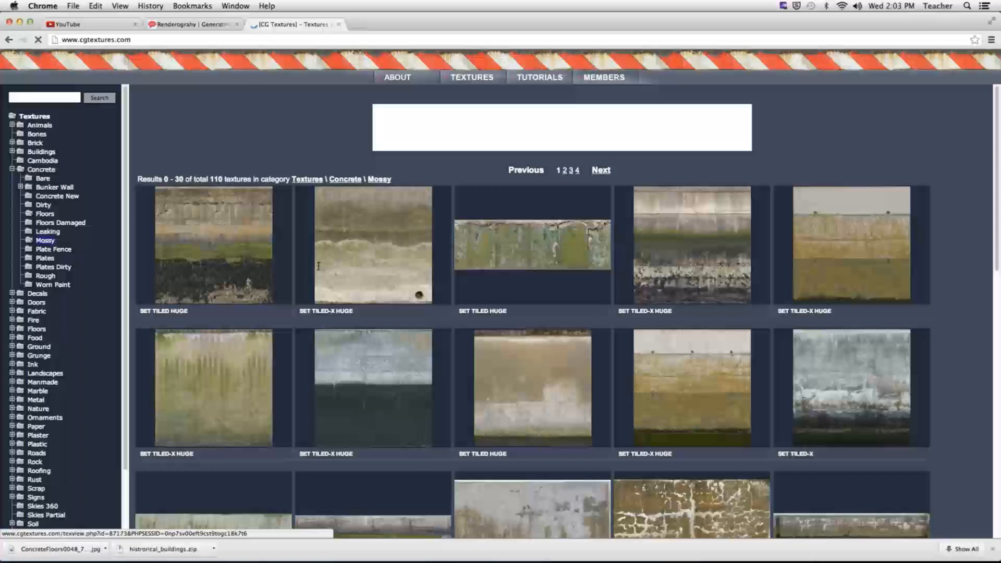
click(318, 266)
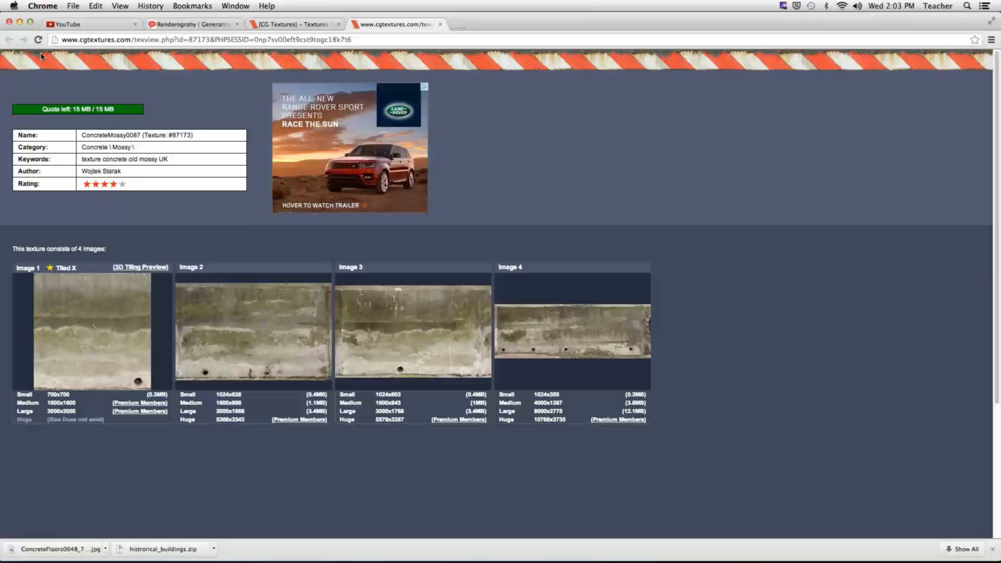
key(super+w)
click(9, 41)
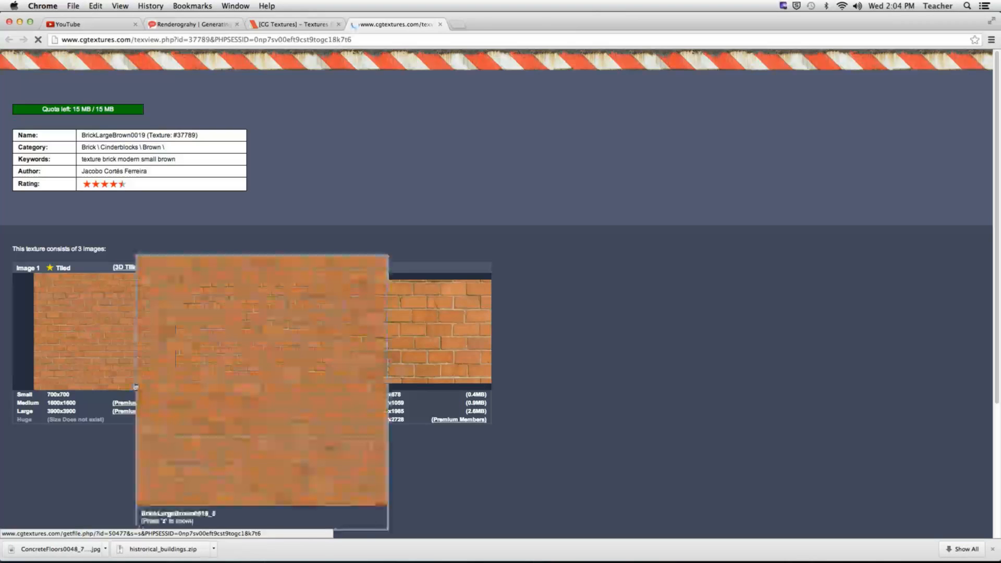
click(136, 387)
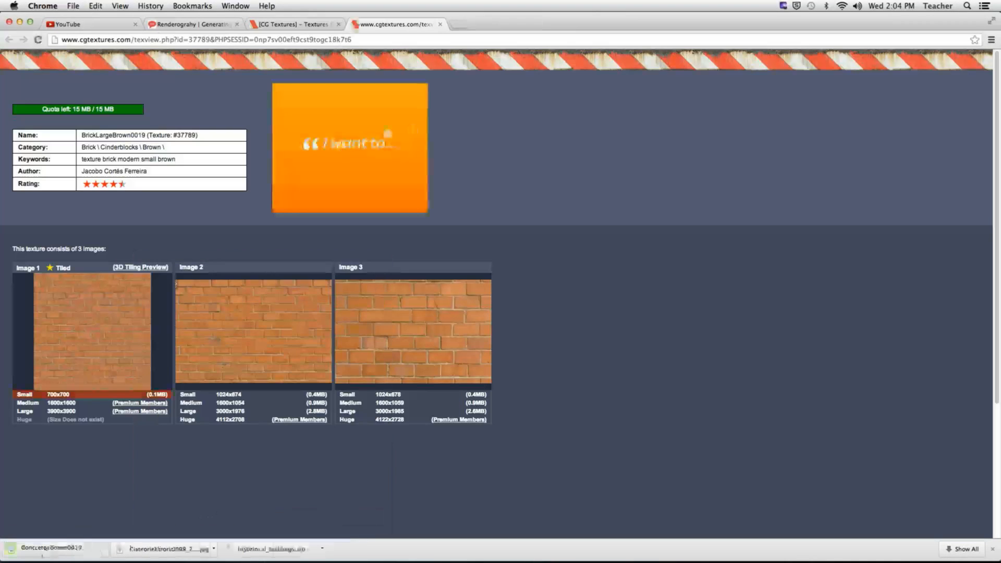
click(48, 6)
click(101, 106)
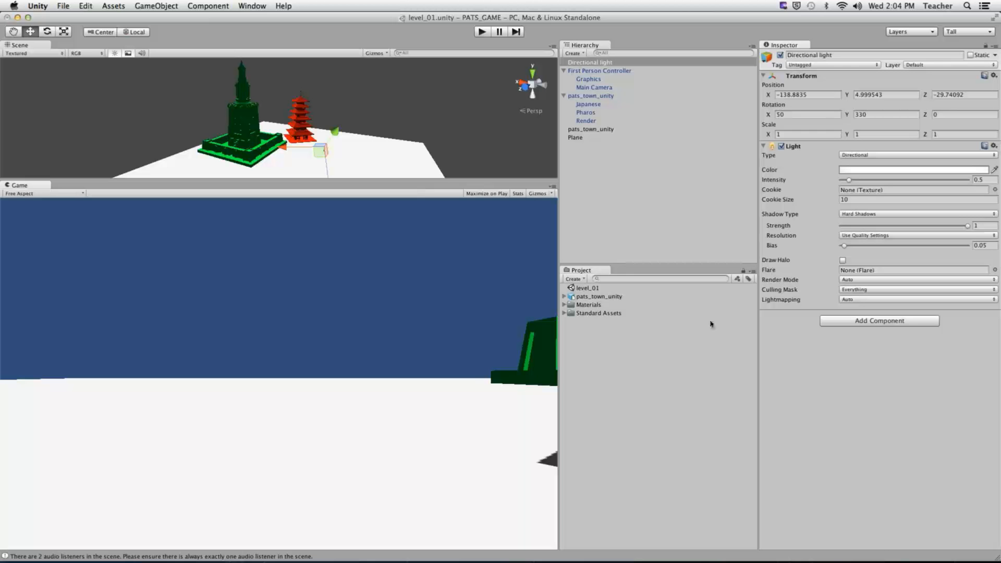
- Import the ConcreteFloors0048 and BrickLargeBrown0019 JPGs as new assets
click(692, 366)
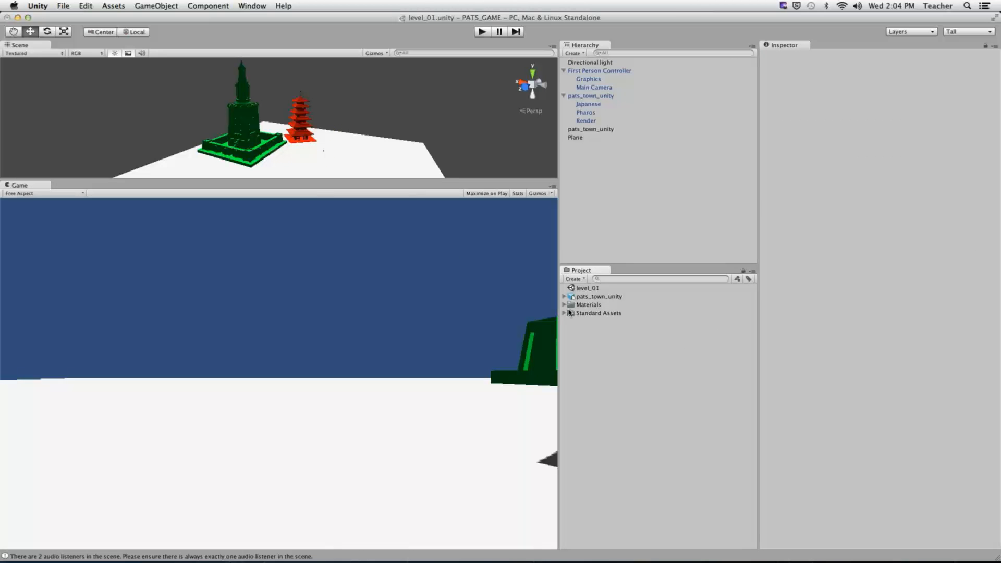
right_click(589, 343)
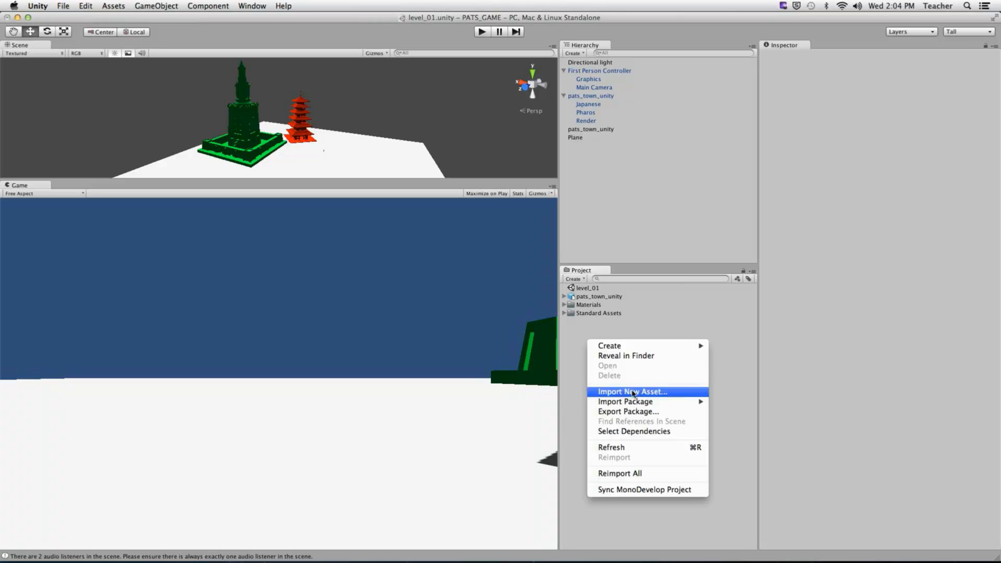
click(634, 392)
click(465, 173)
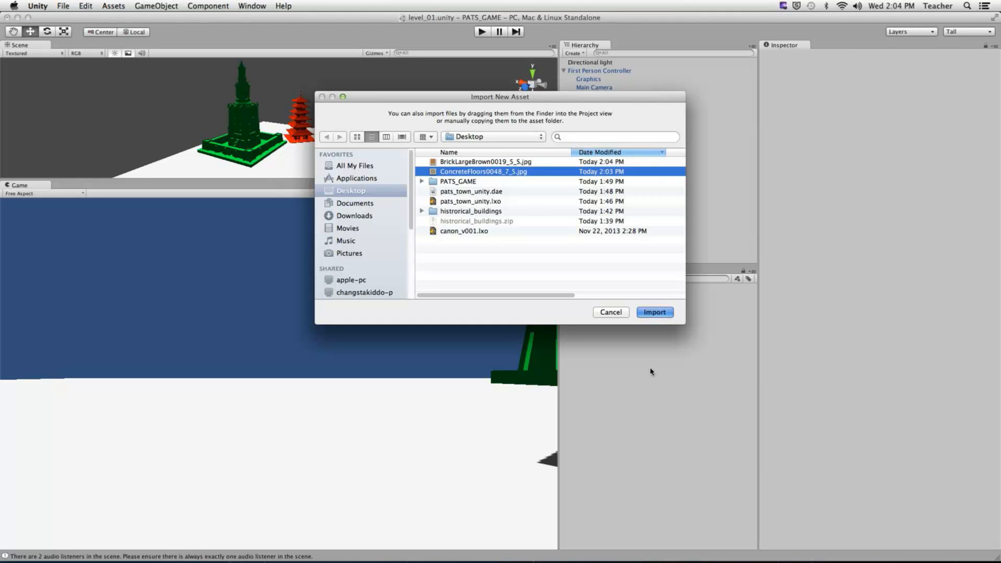
key(Return)
right_click(620, 370)
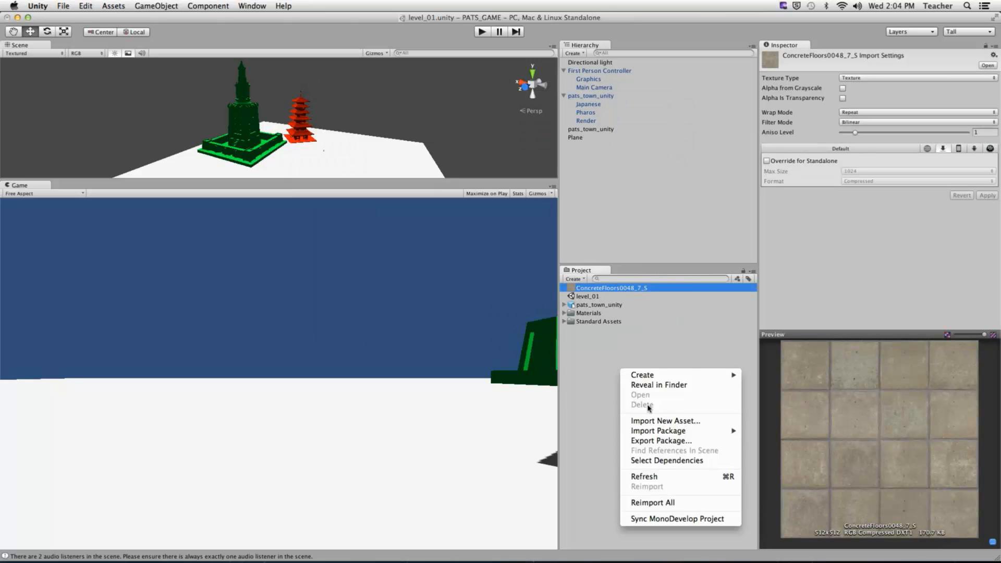
click(658, 420)
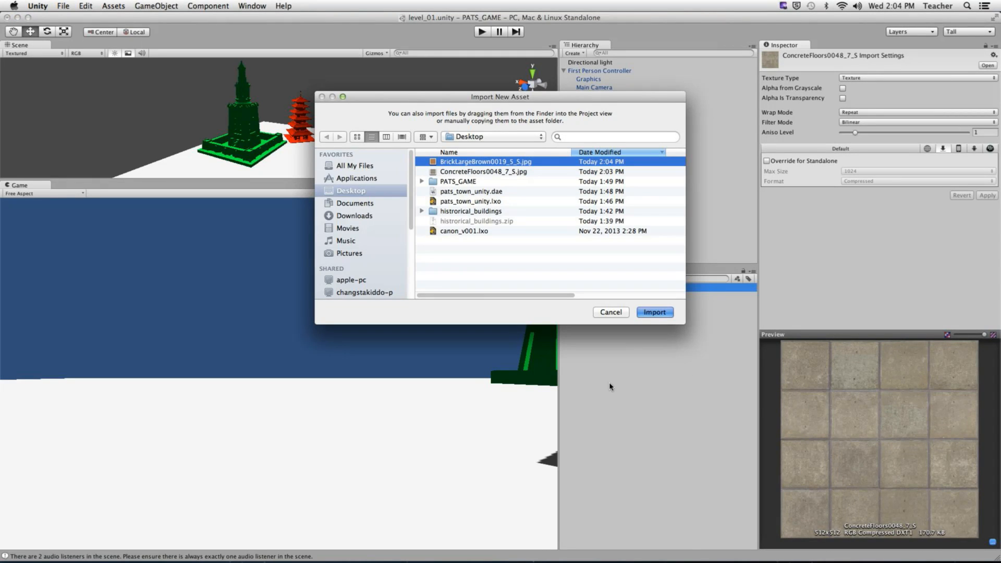
key(Return)
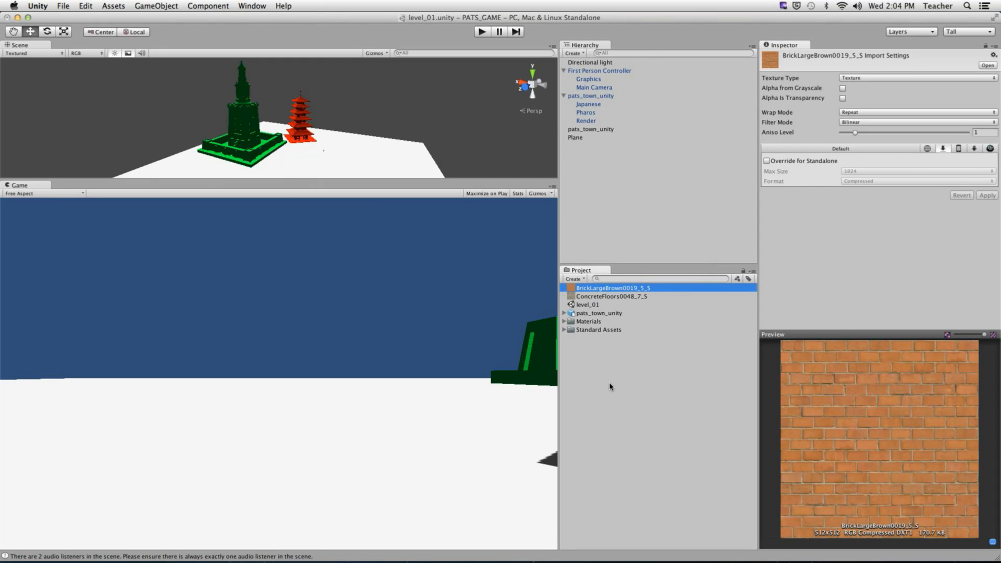
- Delete both imported textures from the project, then hide Unity
shift+click(622, 296)
right_click(623, 297)
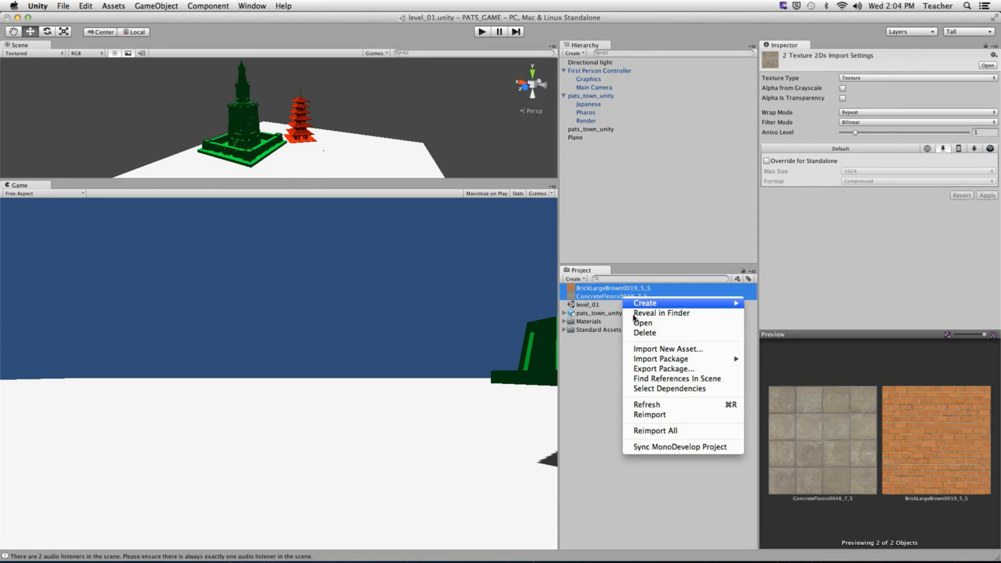
click(645, 333)
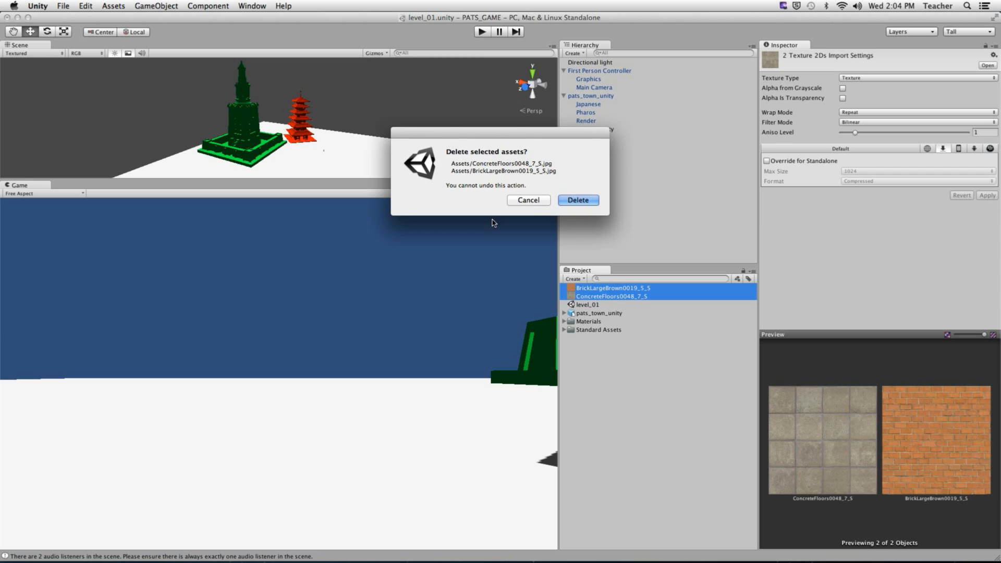
click(590, 206)
click(38, 6)
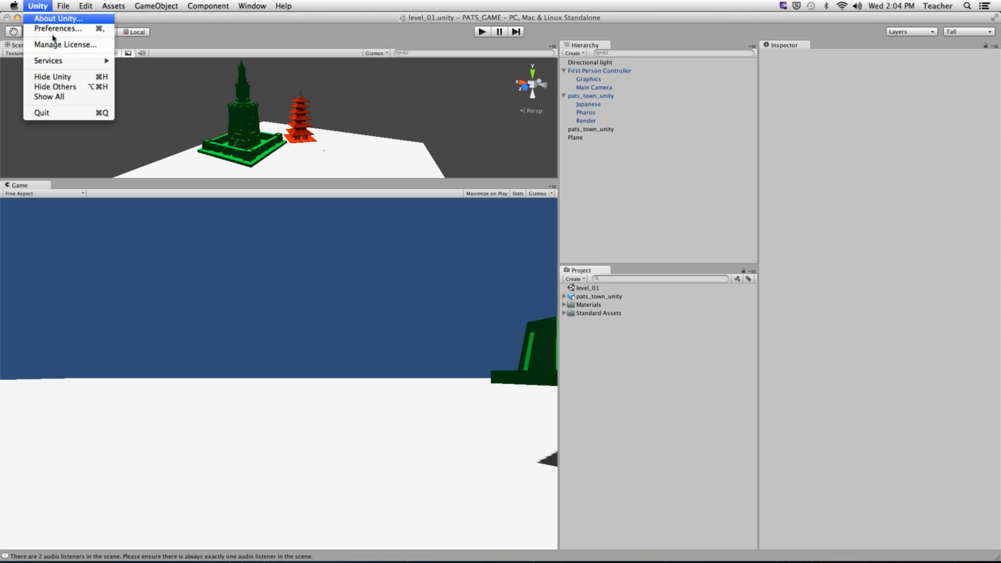
click(52, 77)
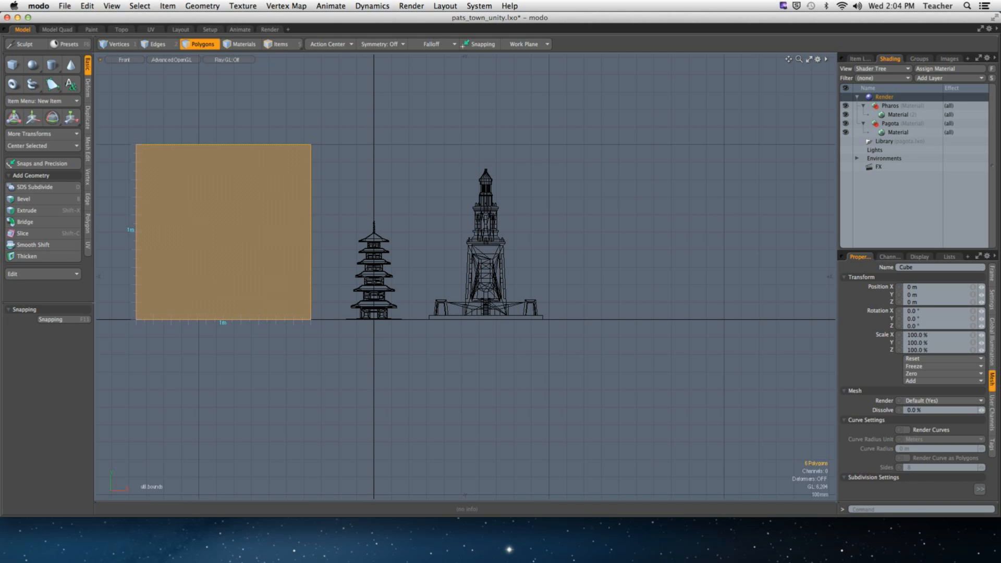
- Hide modo and close the historical_buildings Finder window
click(38, 6)
click(66, 61)
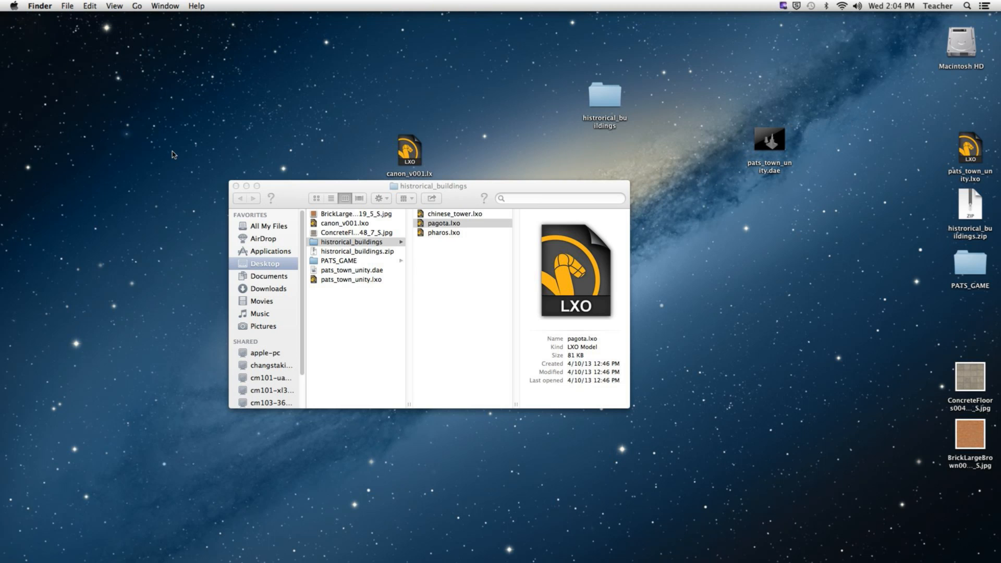
drag(459, 206, 314, 129)
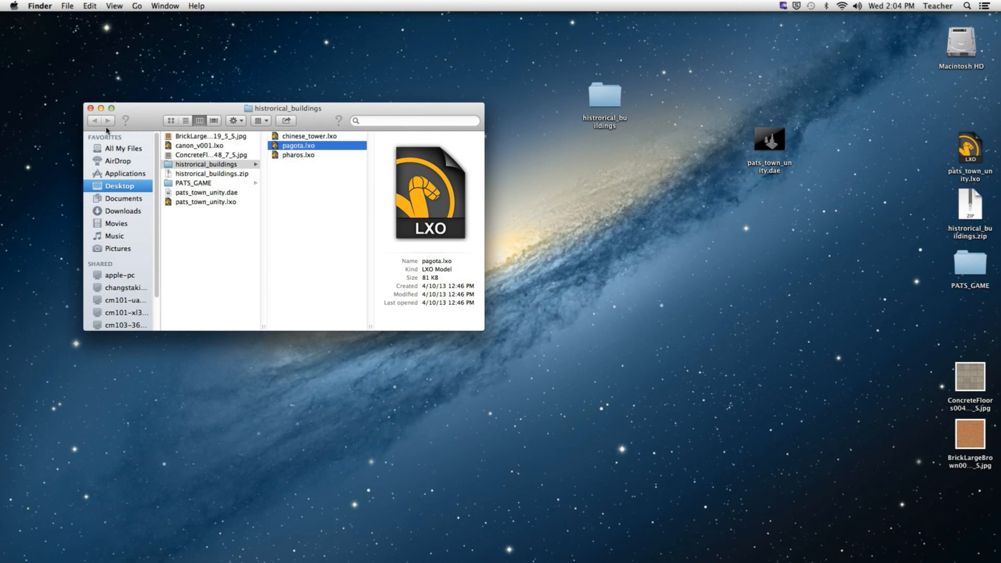
click(90, 109)
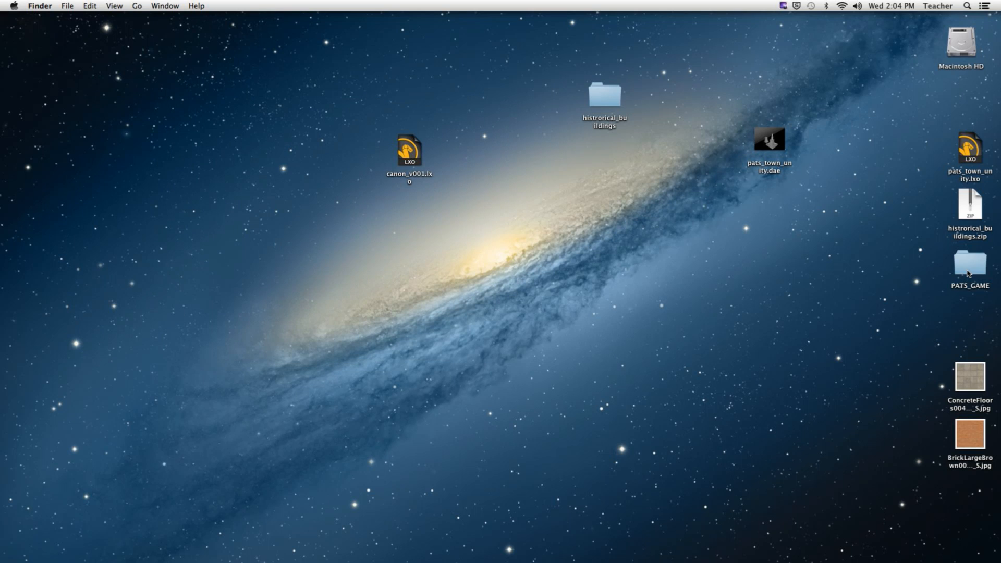
- Open the PATS_GAME folder and show its Assets folder
drag(969, 266, 352, 260)
click(411, 327)
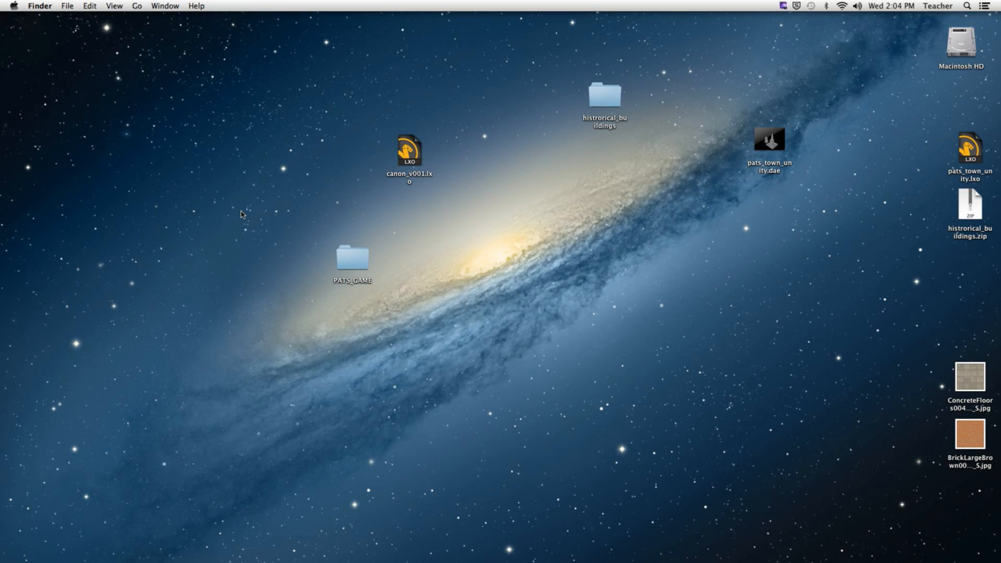
drag(241, 211, 410, 324)
double_click(354, 263)
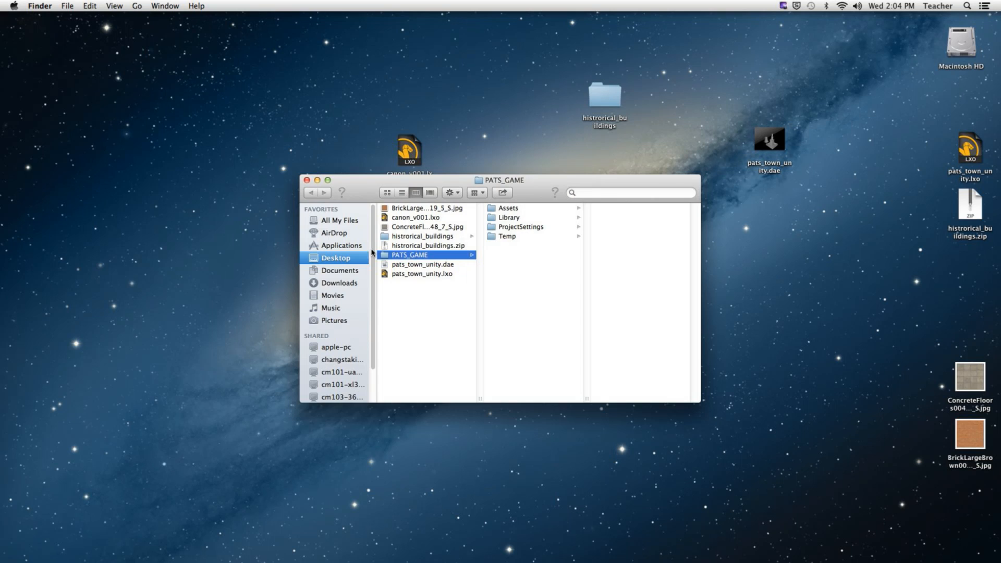
click(547, 207)
drag(558, 180, 379, 119)
- Copy the concrete and brick JPGs from the desktop into Assets, then return to Unity
click(847, 413)
drag(890, 342, 996, 490)
drag(969, 377, 464, 264)
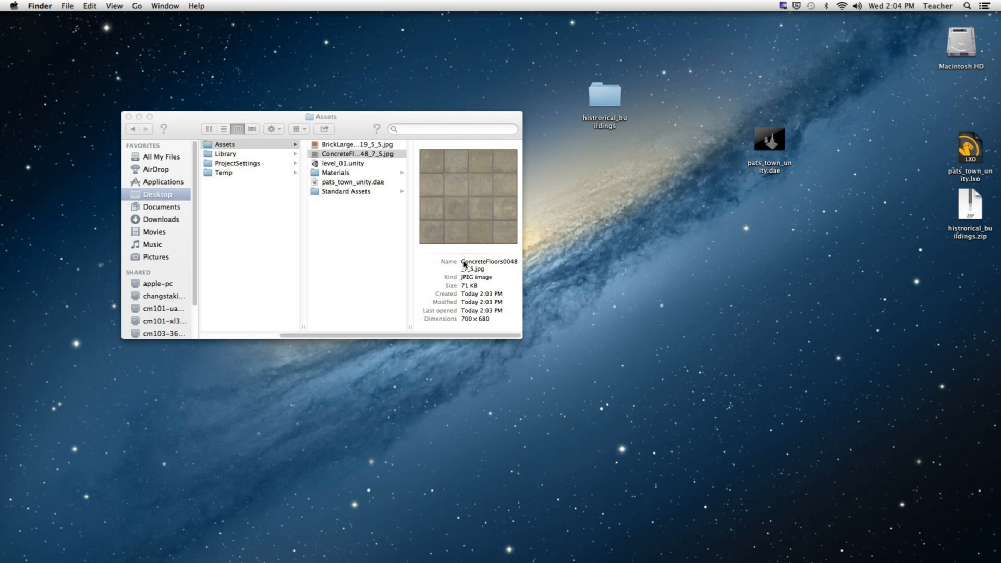
key(super+Tab)
key(super+Tab)
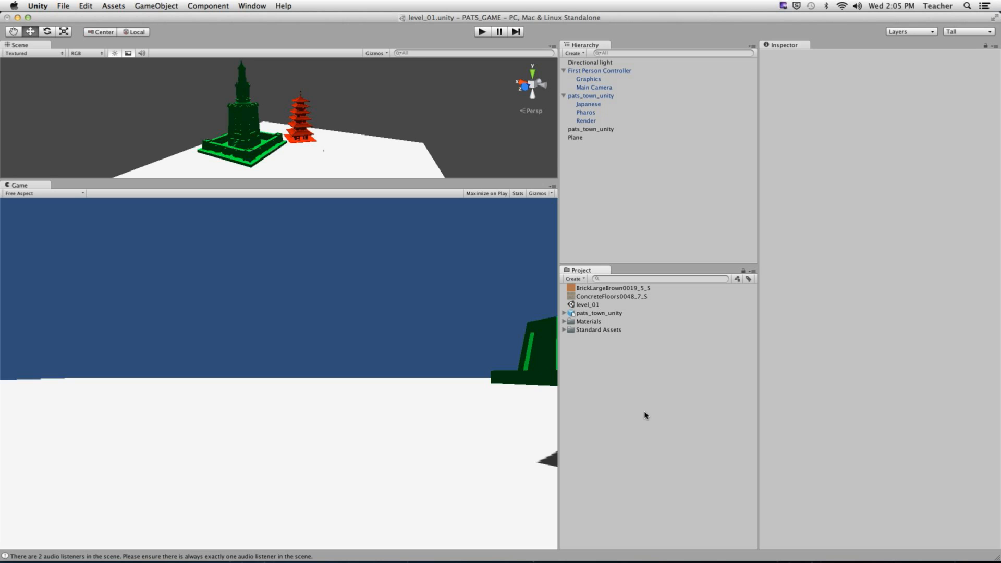
- Assign BrickLargeBrown to the Pagota material and ConcreteFloors to the Pharos material
click(564, 321)
click(593, 329)
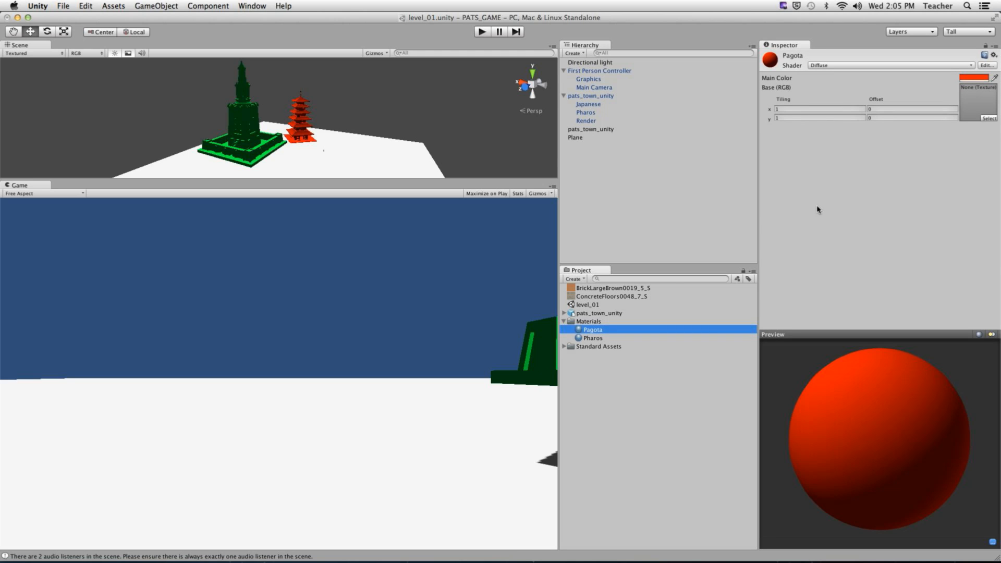
drag(623, 288, 975, 101)
click(594, 339)
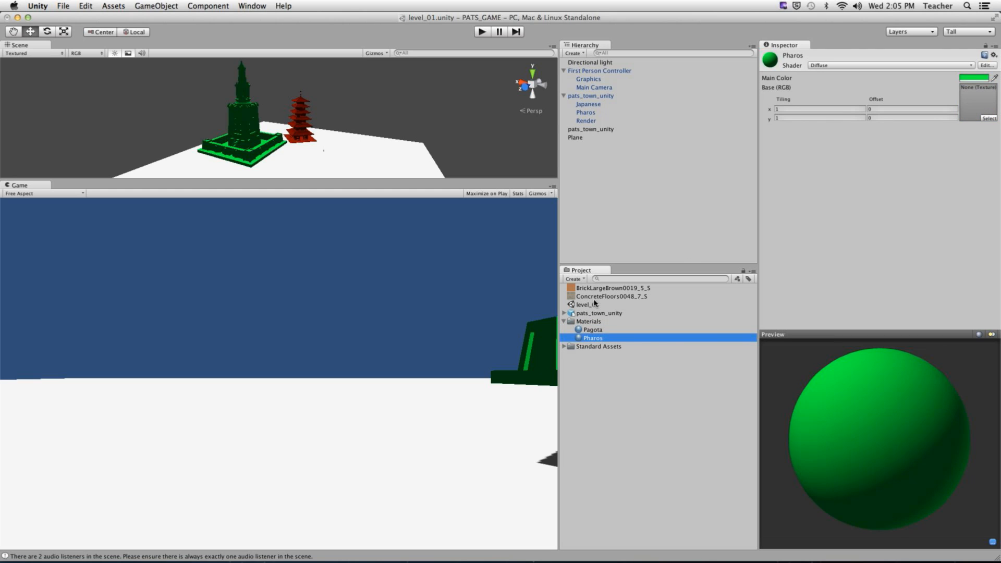
drag(596, 296, 977, 102)
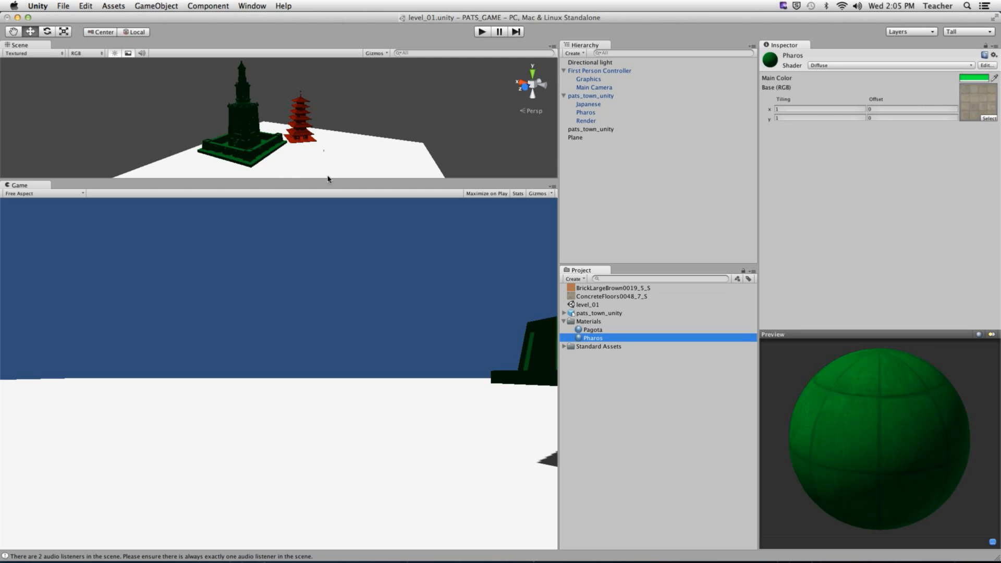
- Inspect the textured pagoda and green tower in a larger Scene view, then enlarge the game view
drag(324, 178, 325, 436)
click(234, 314)
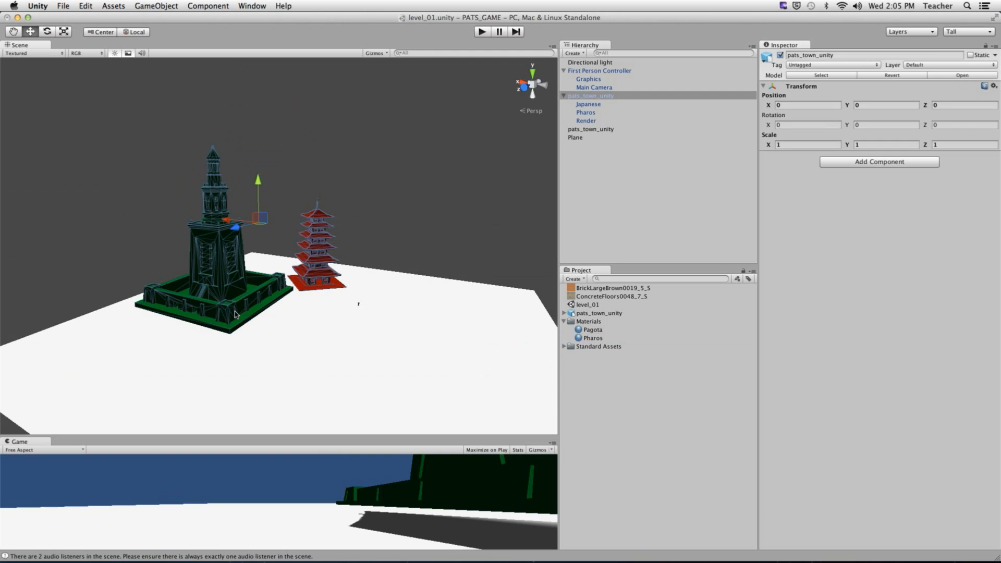
scroll(234, 314, down, 5)
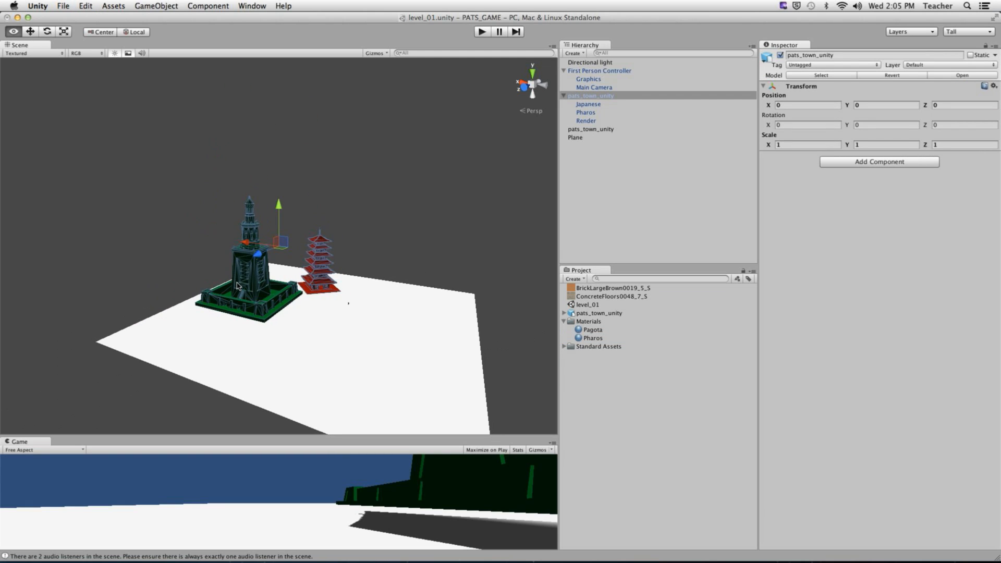
alt+right_drag(268, 291, 390, 300)
alt+drag(390, 301, 199, 319)
alt+right_drag(200, 319, 204, 318)
alt+middle_drag(375, 305, 239, 282)
alt+middle_drag(459, 284, 299, 288)
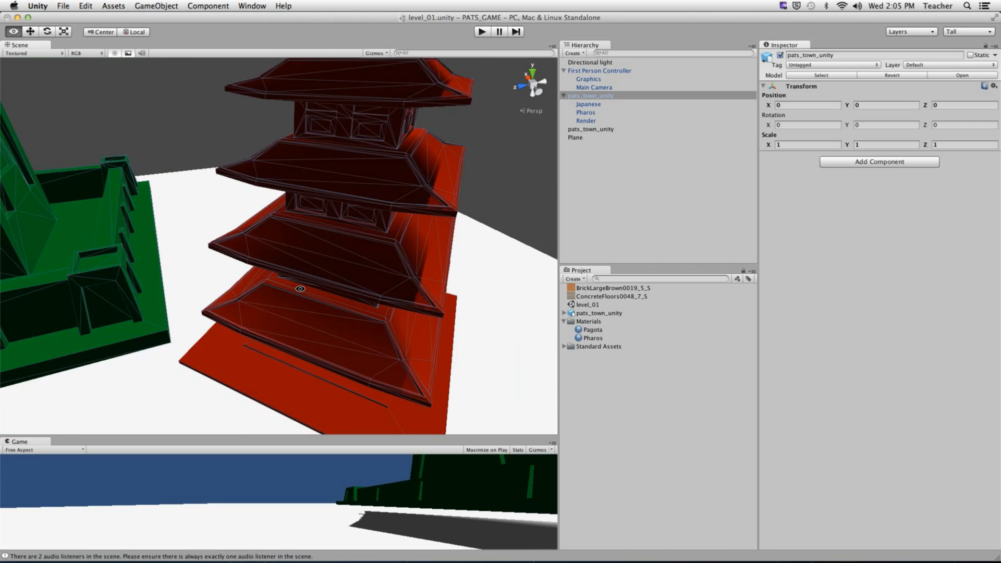
alt+drag(299, 288, 361, 211)
drag(391, 441, 392, 160)
click(481, 32)
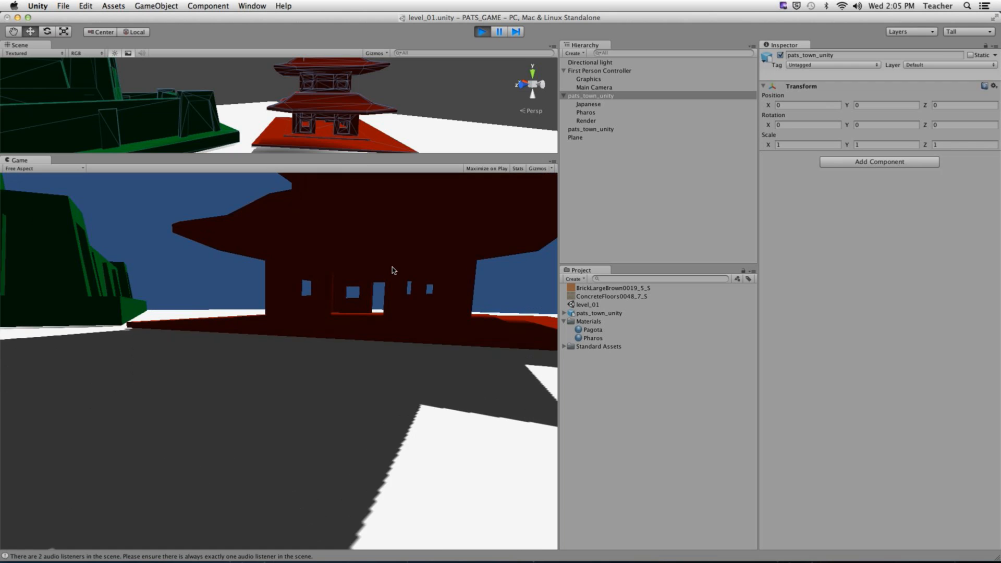
key(w)
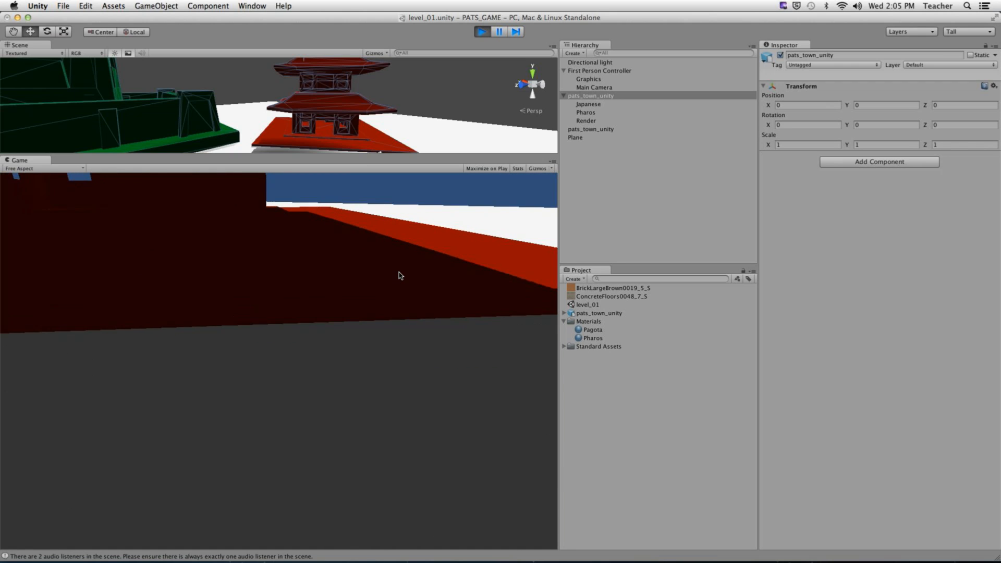
key(d)
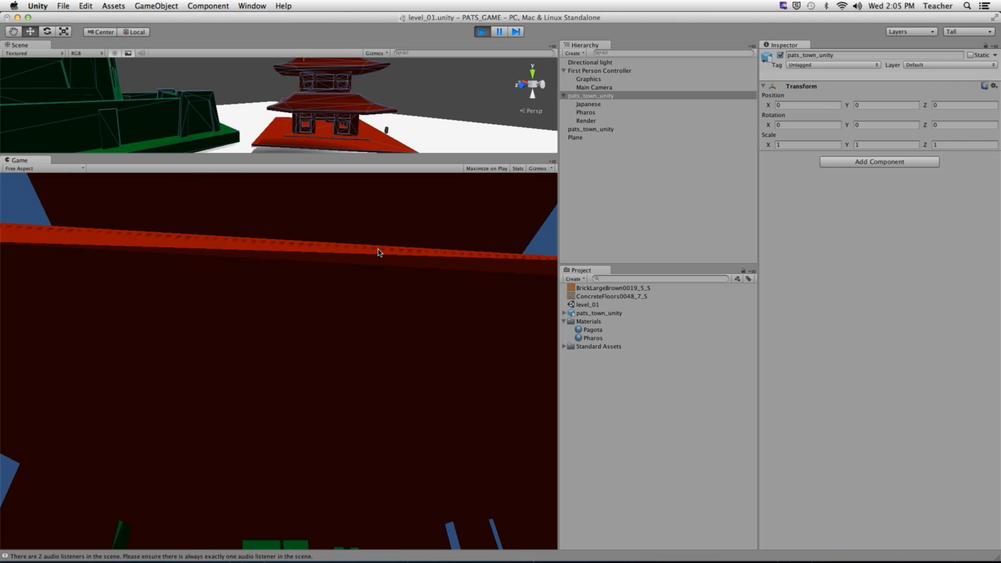
key(d)
key(d)
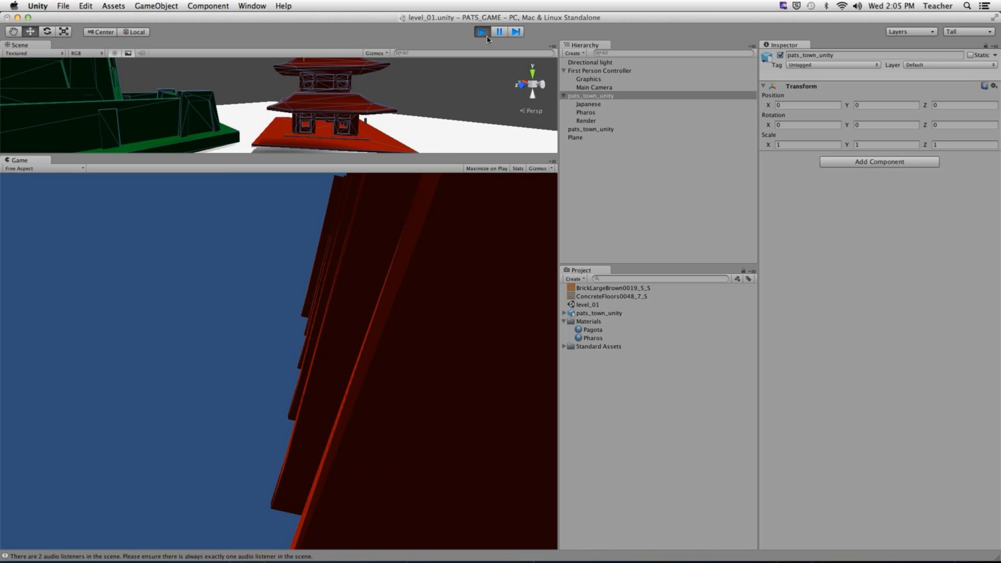
key(super+p)
click(588, 104)
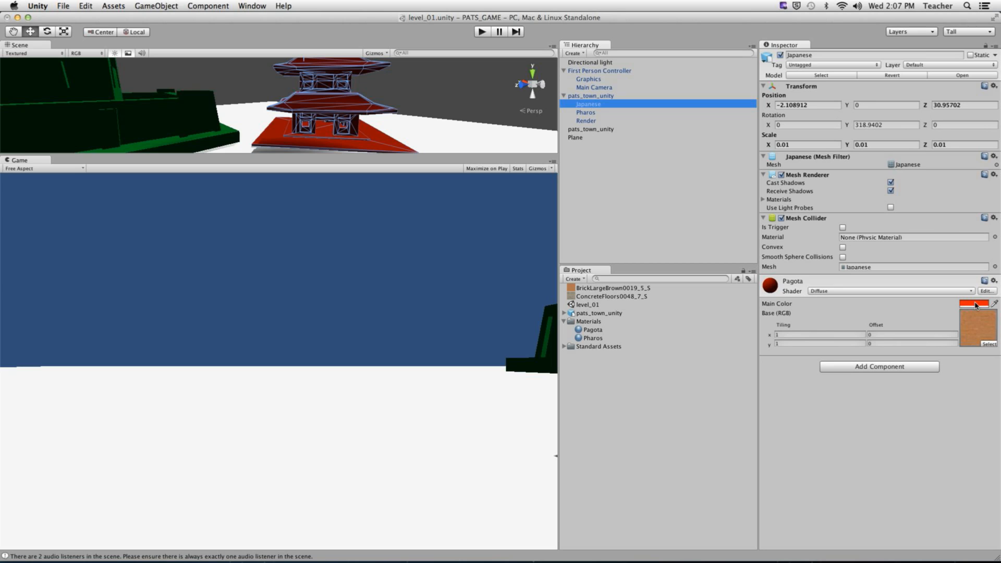
- Change the Pagoda material's Main Color from red to white and inspect the untinted pagoda
click(973, 303)
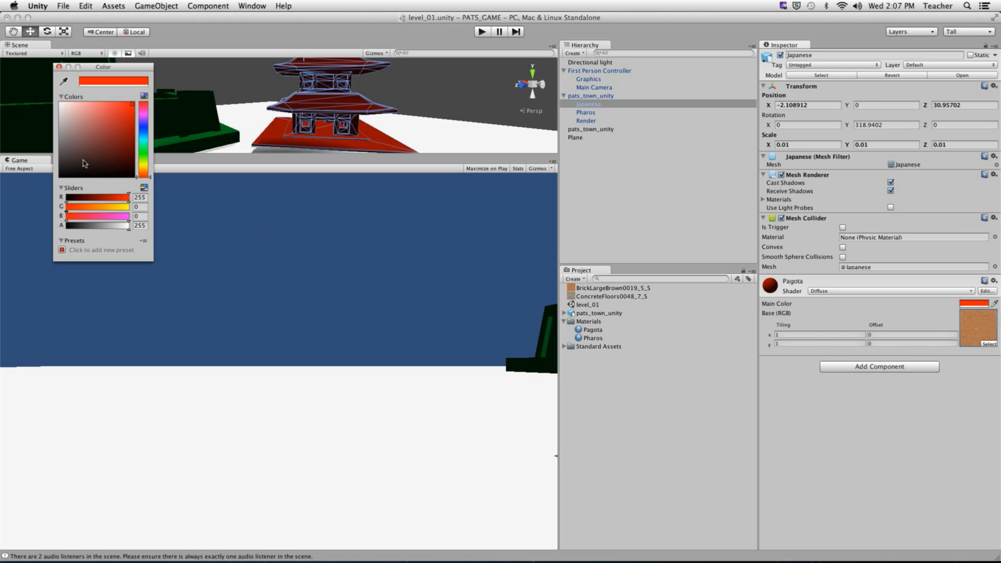
drag(84, 149, 36, 70)
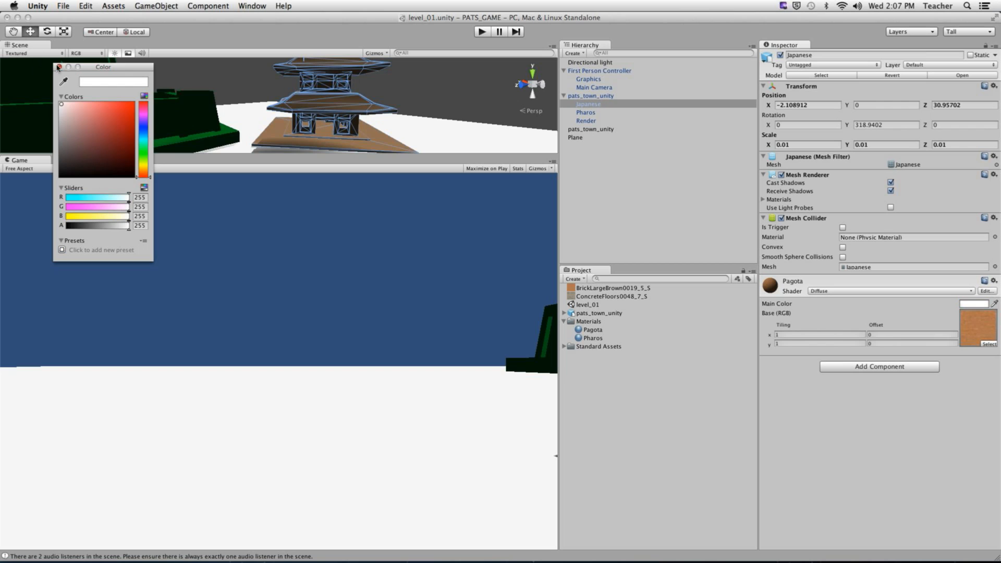
click(58, 68)
alt+drag(333, 109, 279, 190)
alt+right_drag(334, 109, 277, 100)
alt+middle_drag(241, 104, 314, 149)
alt+right_drag(323, 141, 403, 103)
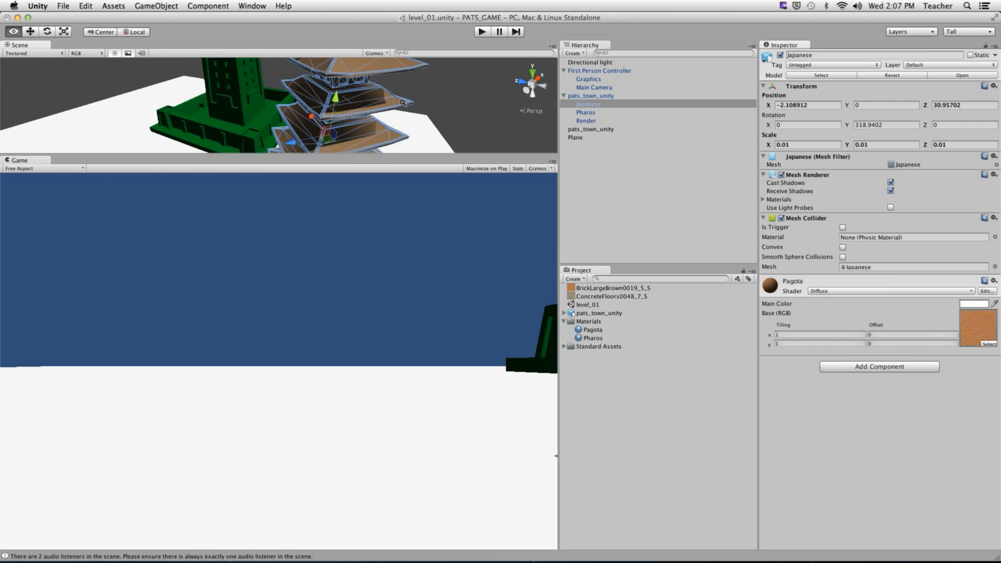
alt+middle_drag(350, 66, 342, 116)
alt+right_drag(387, 129, 438, 122)
alt+middle_drag(354, 125, 401, 122)
alt+drag(402, 123, 399, 94)
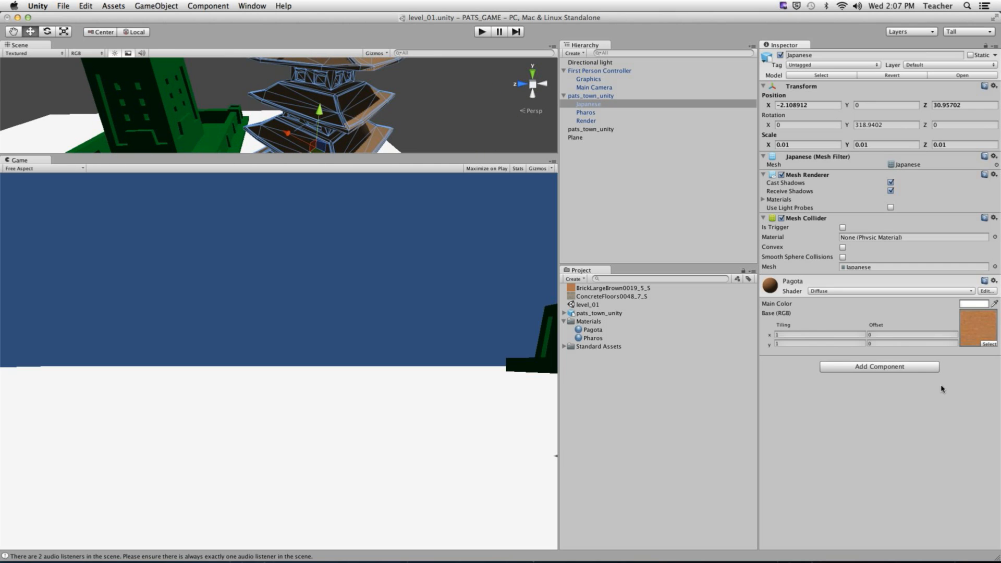
- Make the Scene view much taller and select the Pharos material
drag(414, 156, 417, 348)
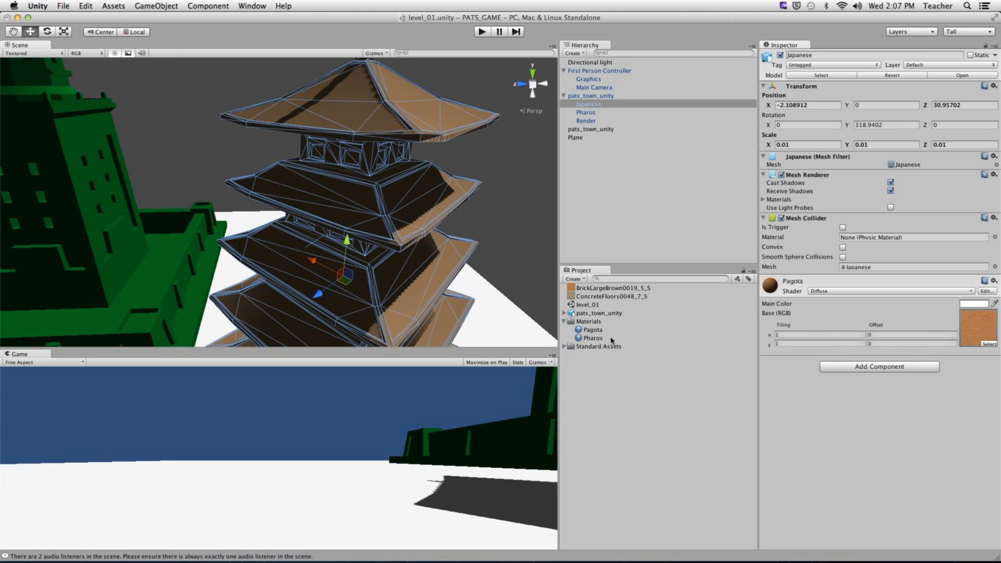
click(592, 338)
mouse_move(882, 413)
mouse_down()
mouse_move(857, 338)
mouse_move(853, 458)
mouse_move(909, 442)
mouse_move(909, 424)
mouse_move(867, 397)
mouse_move(873, 406)
mouse_up()
- Set the Pharos material's Main Color to white and view the untinted lighthouse beside the pagoda
click(973, 78)
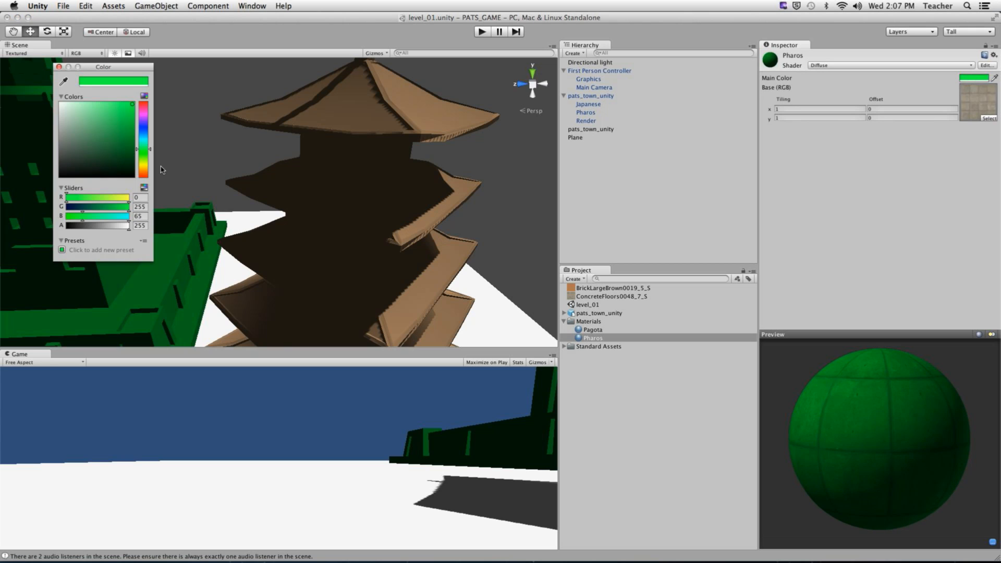
drag(74, 122, 13, 69)
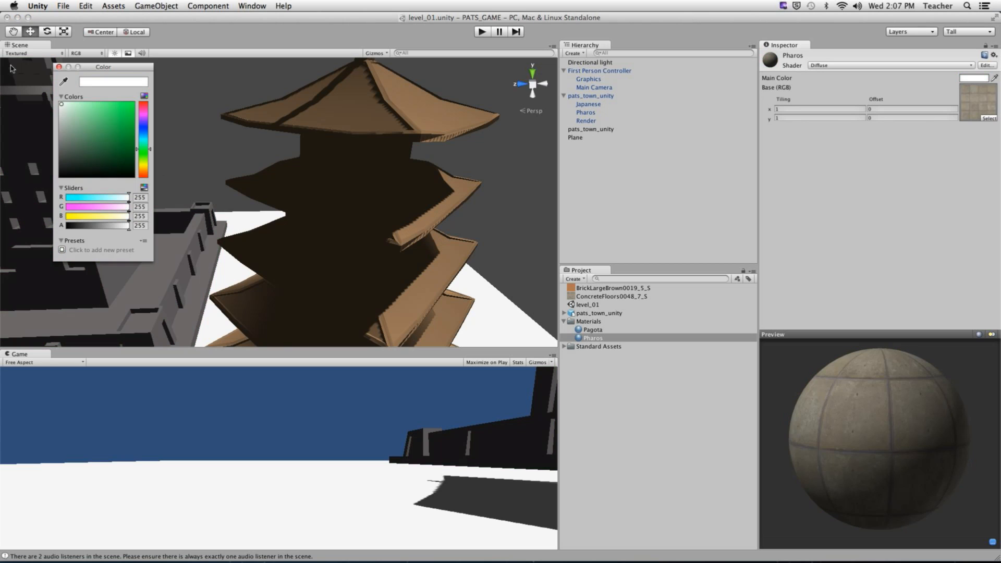
click(59, 67)
alt+drag(274, 267, 237, 264)
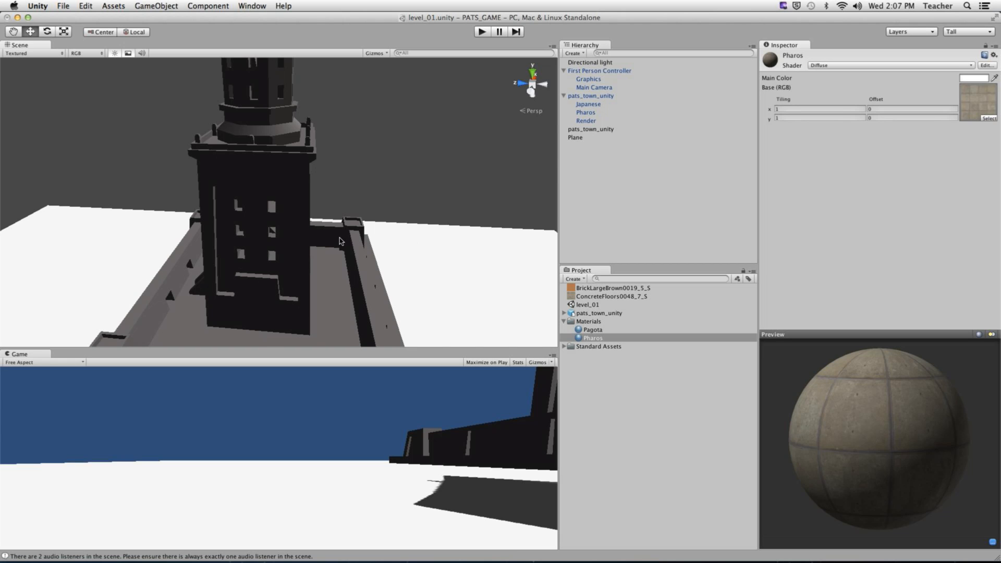
alt+drag(339, 241, 412, 222)
middle_drag(401, 218, 314, 228)
mouse_move(315, 228)
alt+mouse_down()
mouse_move(357, 256)
mouse_move(344, 230)
mouse_move(227, 246)
mouse_move(319, 238)
alt+mouse_up()
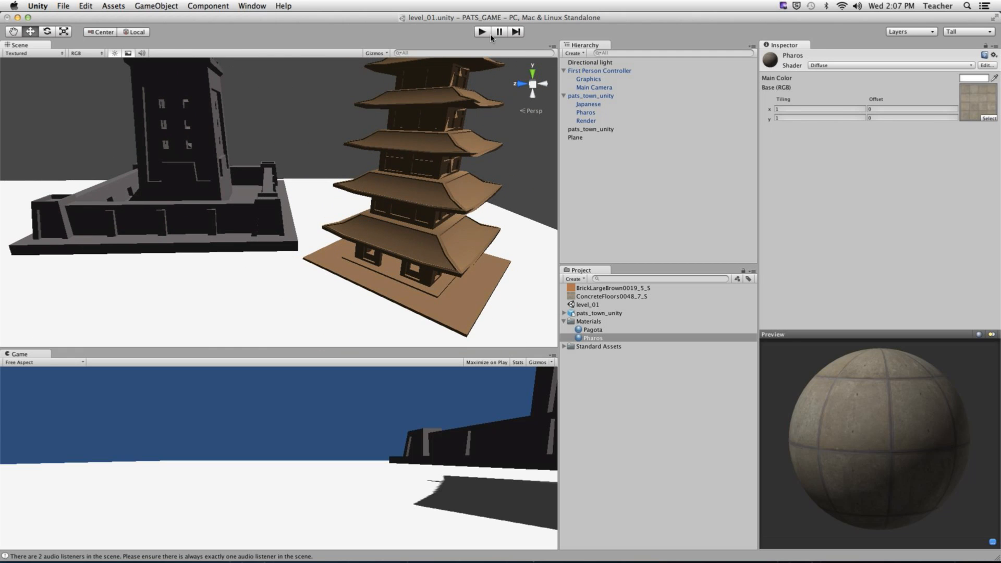
click(481, 33)
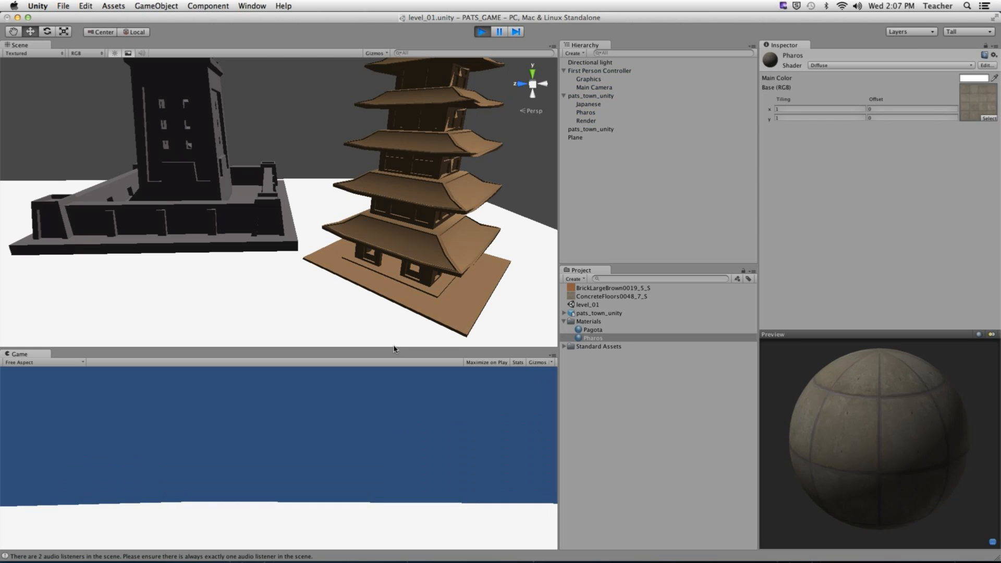
drag(394, 350, 397, 177)
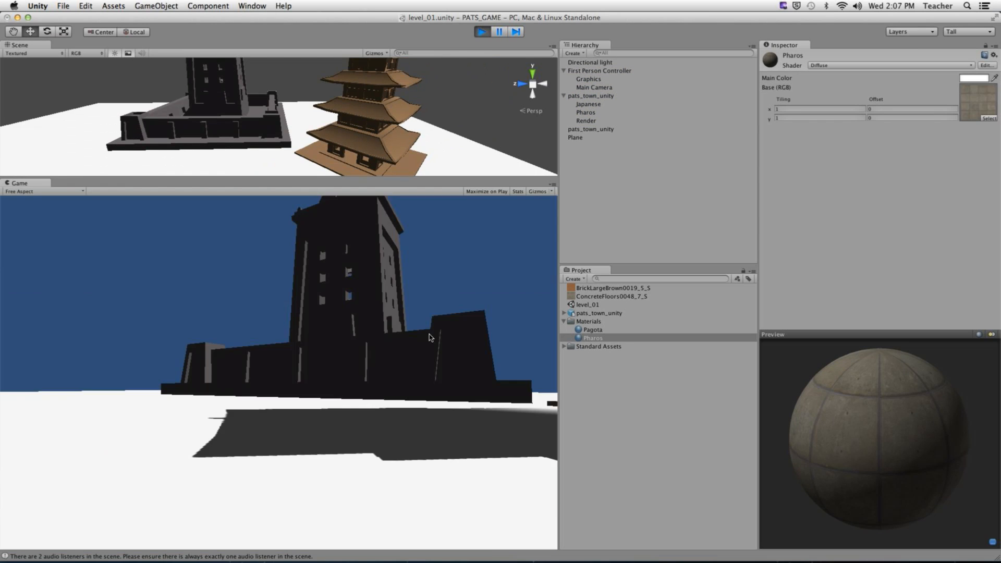
key(w)
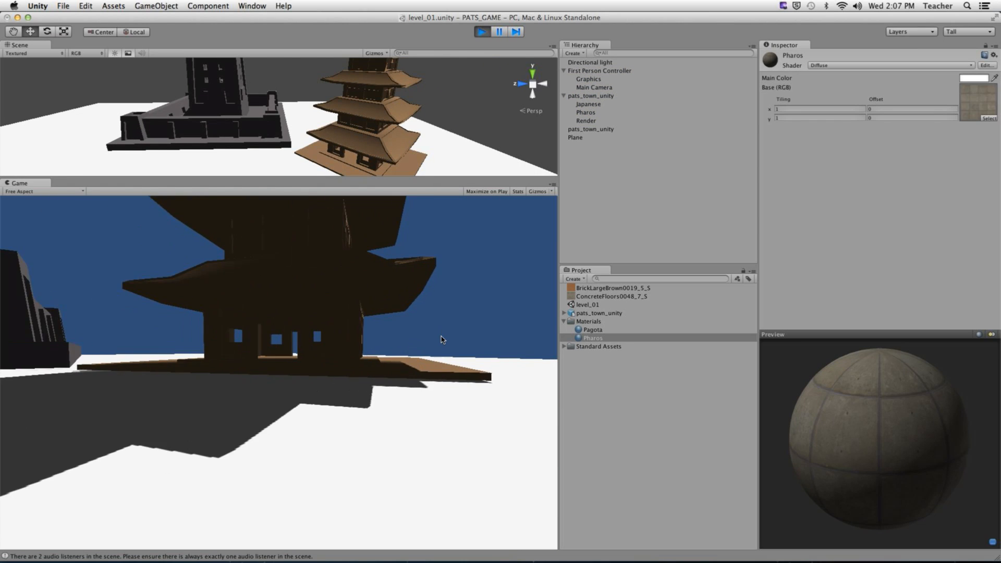
key(w)
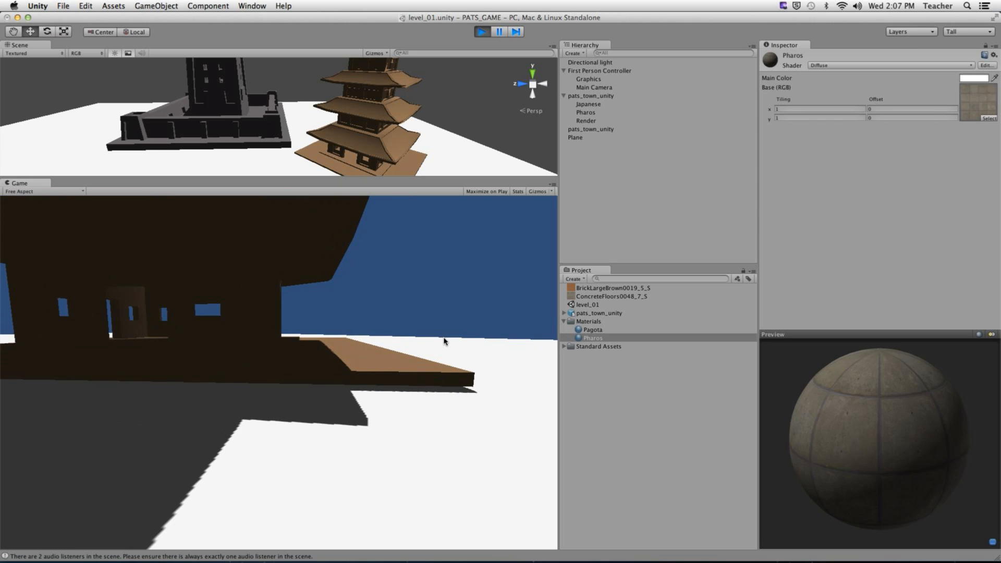
key(w)
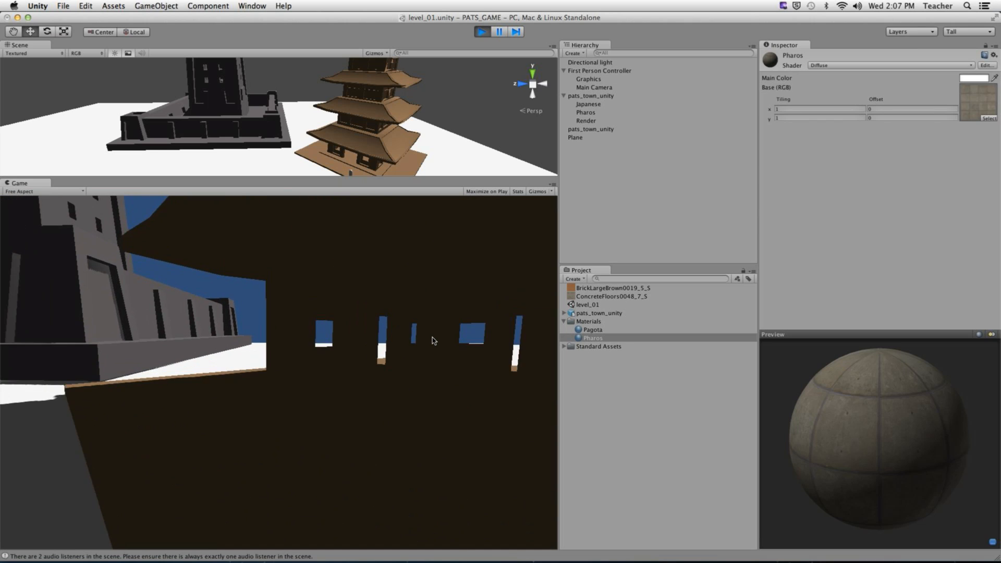
key(w)
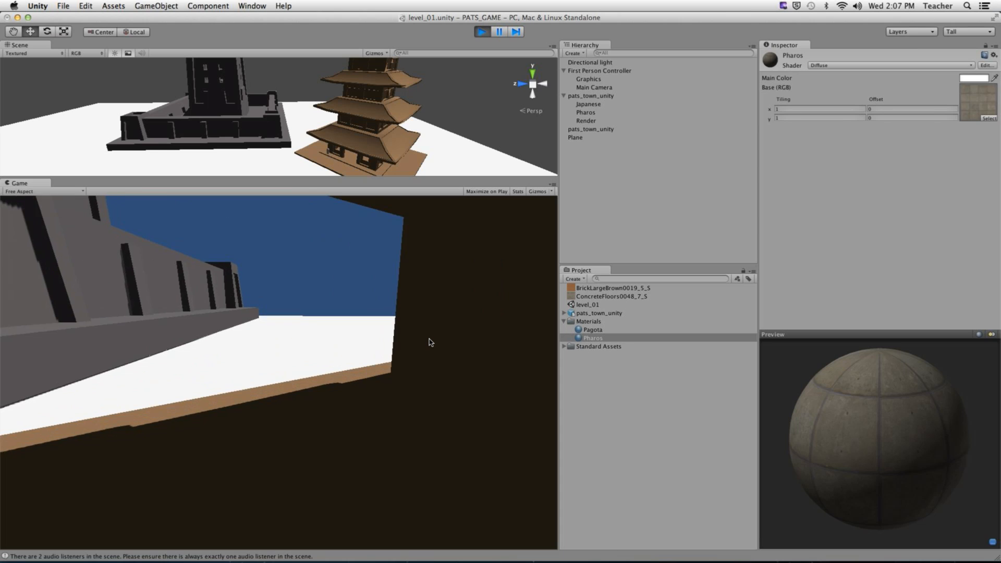
key(w)
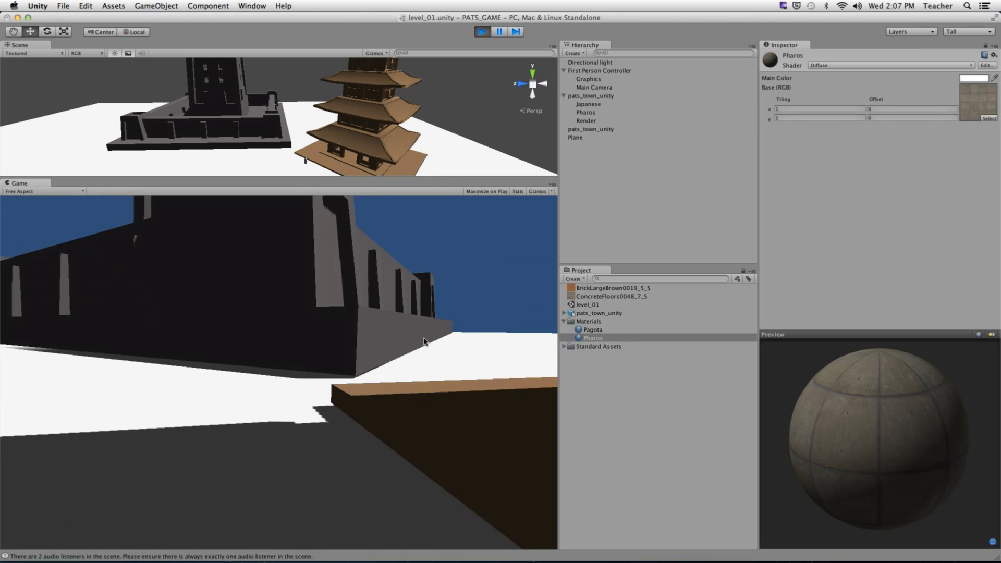
key(w)
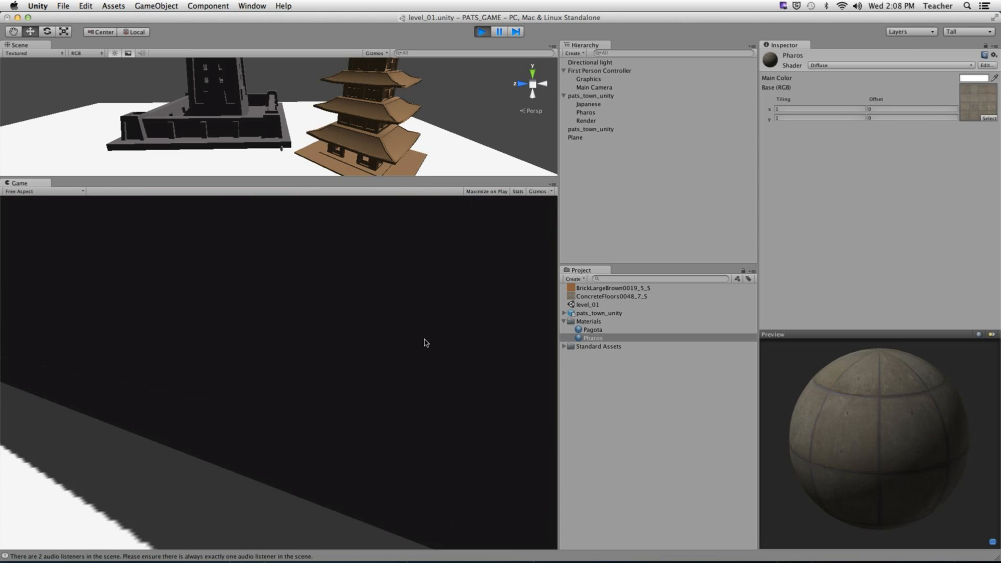
key(w)
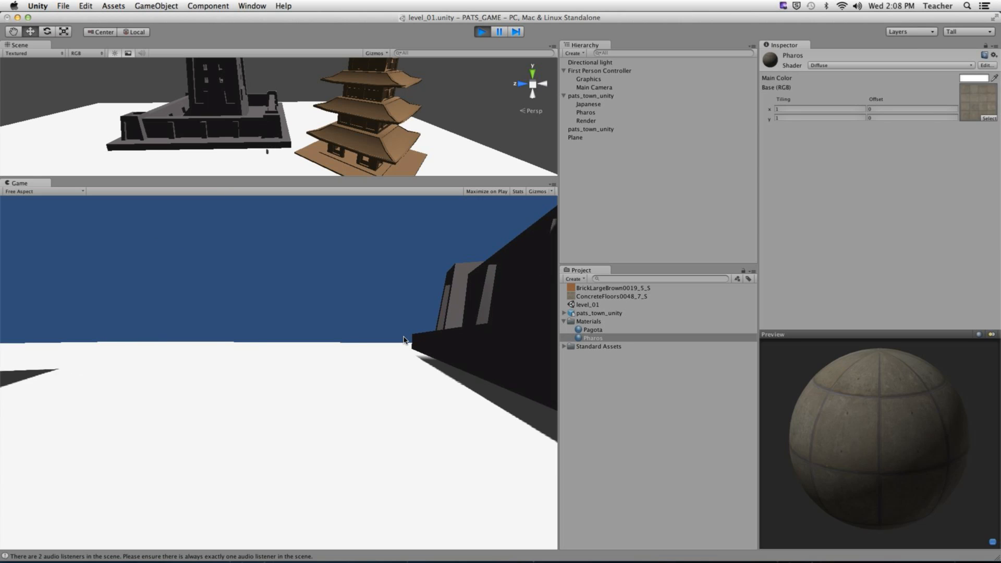
key(w)
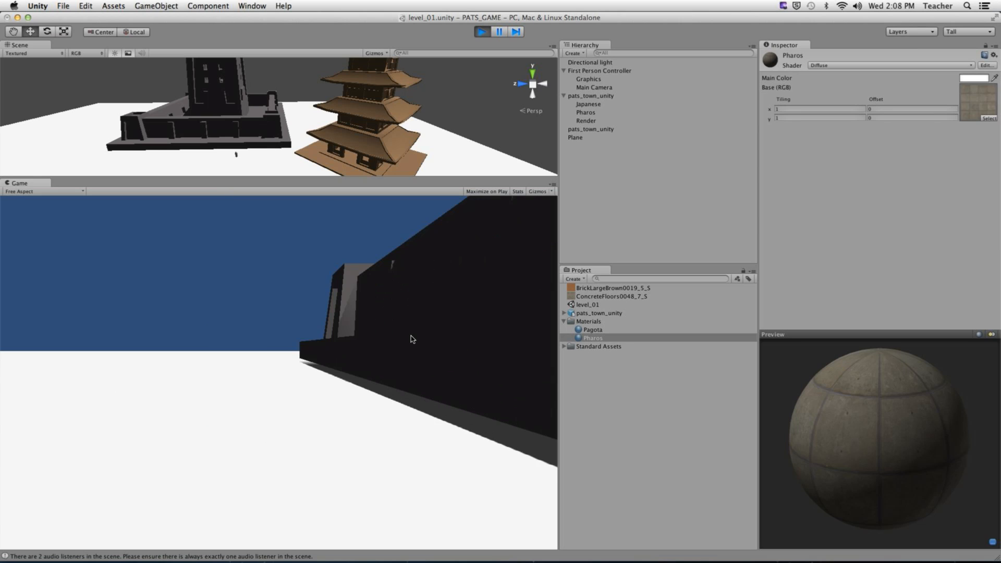
key(w)
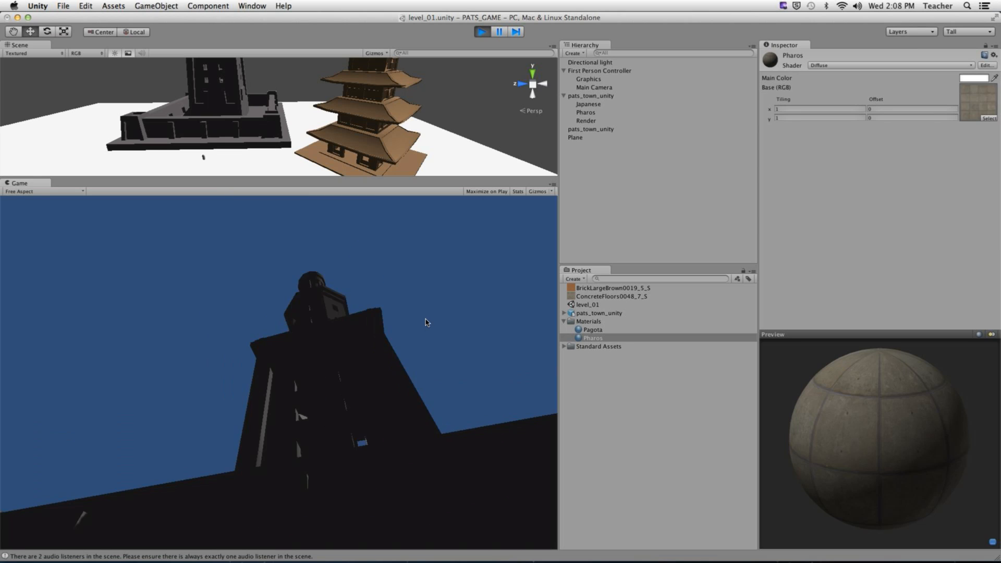
key(w)
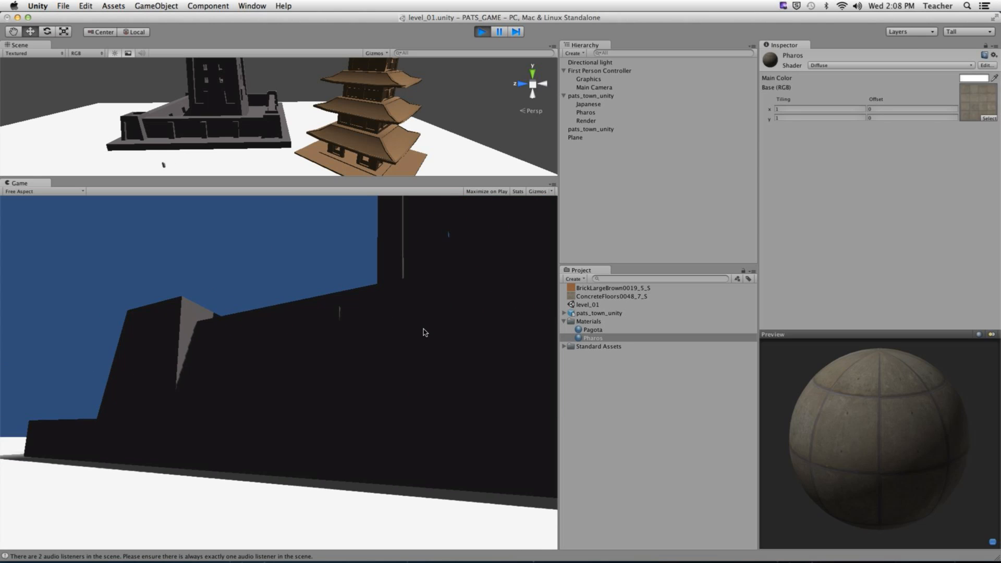
key(w)
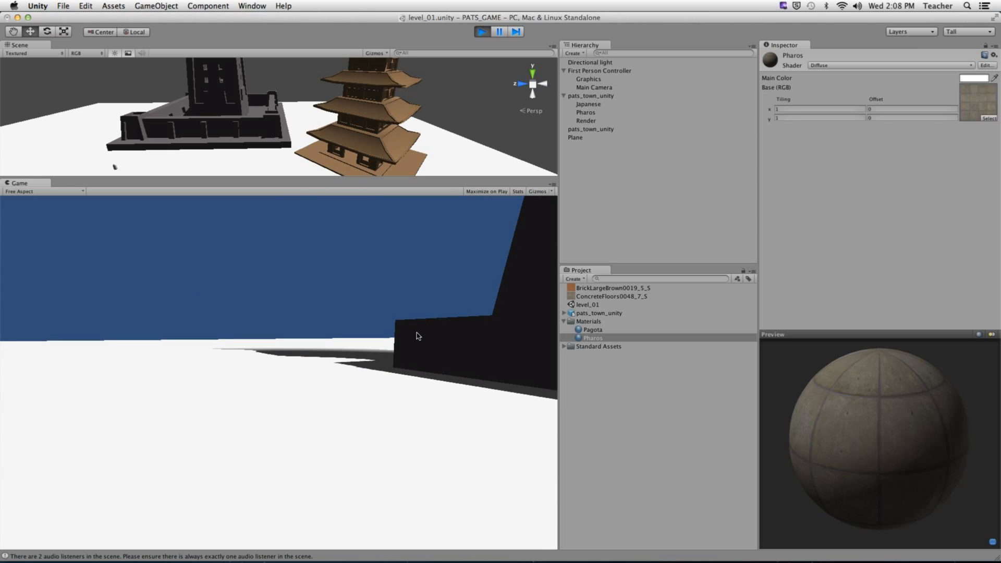
key(w)
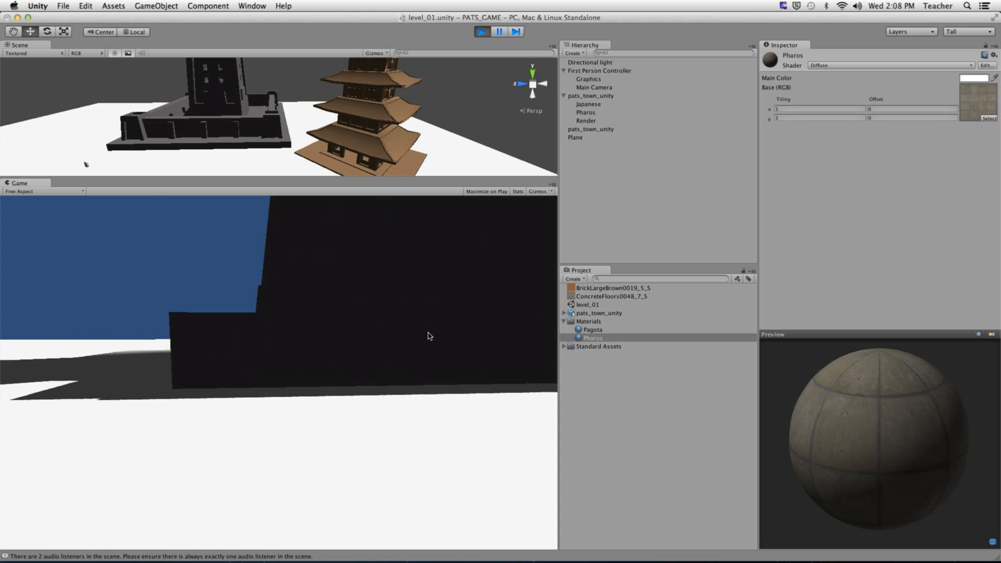
key(w)
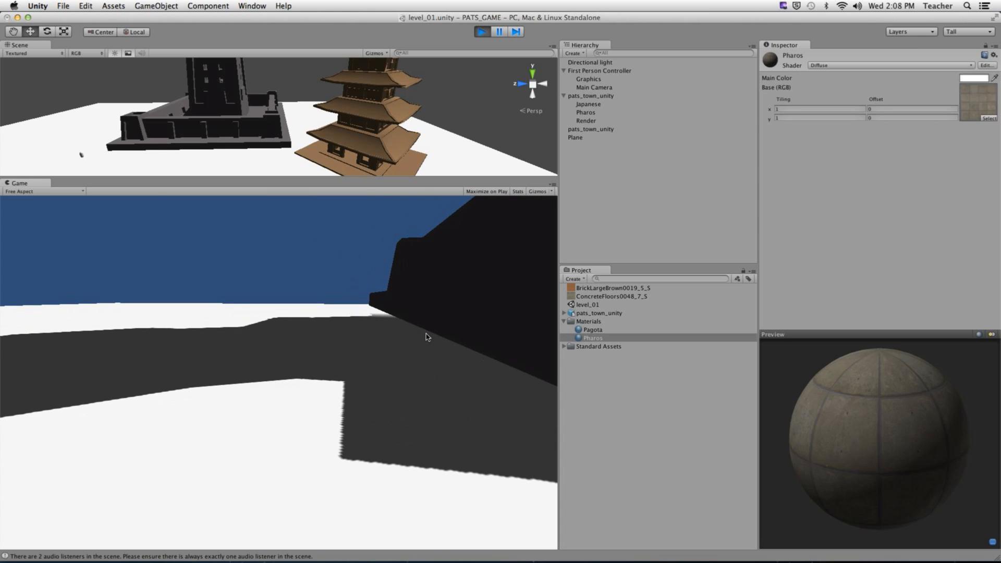
key(super+p)
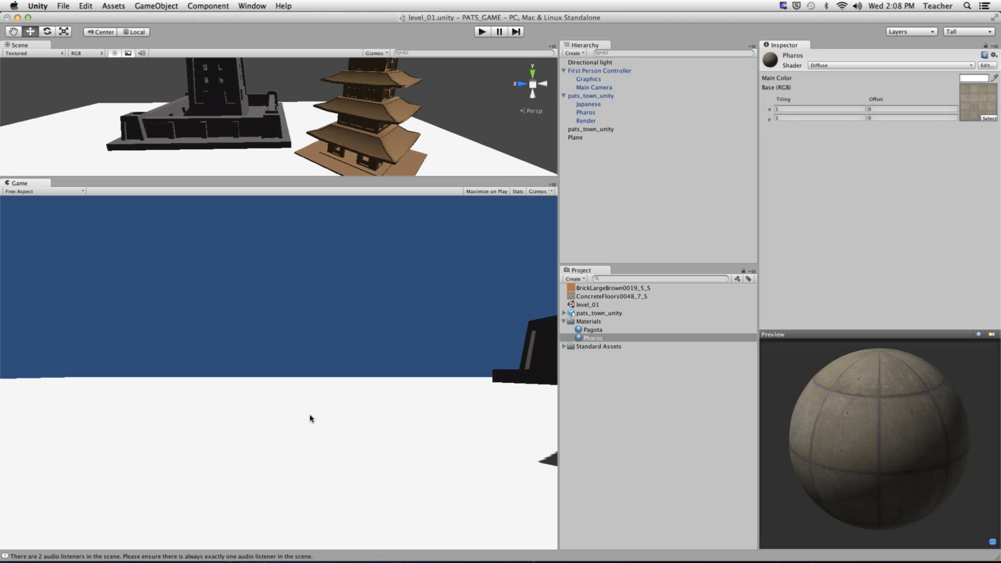
- Create a new material in the Materials folder named 'Ground Texture'
click(606, 321)
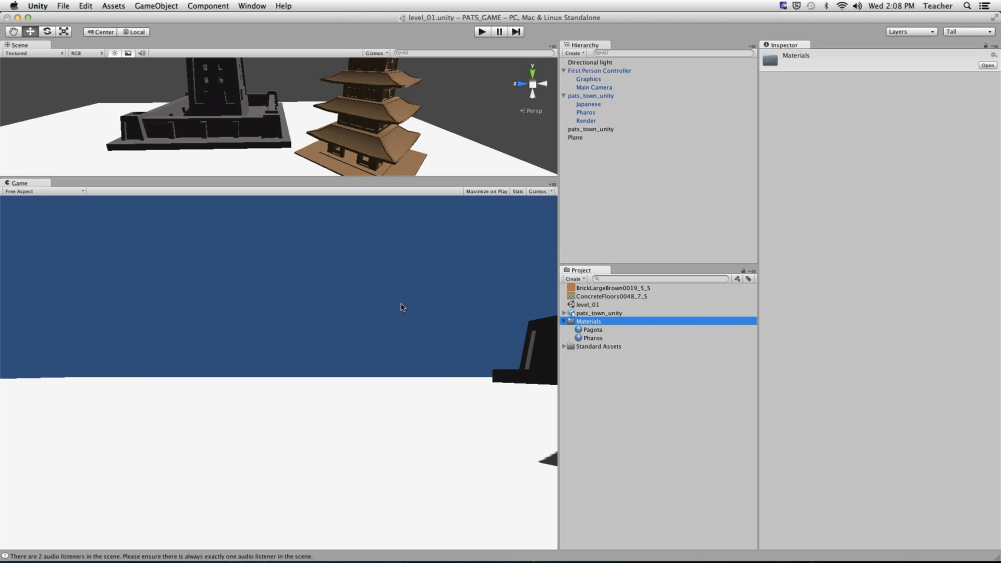
alt+drag(165, 135, 293, 160)
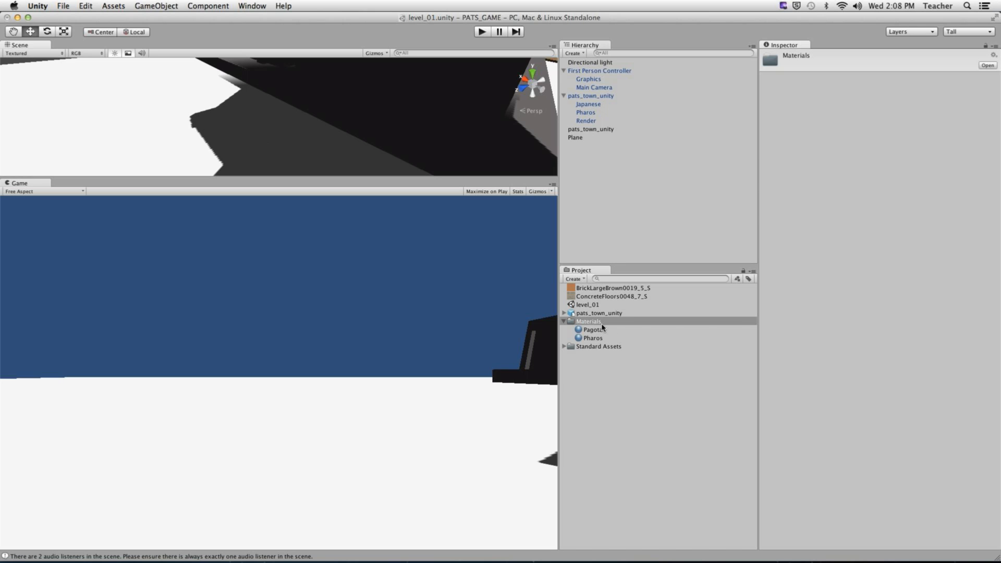
click(580, 283)
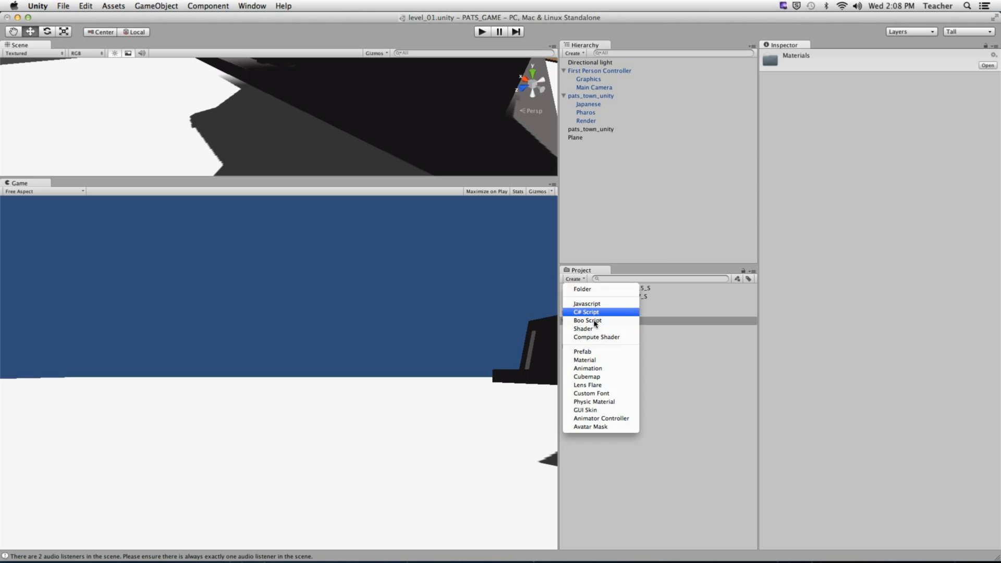
click(593, 364)
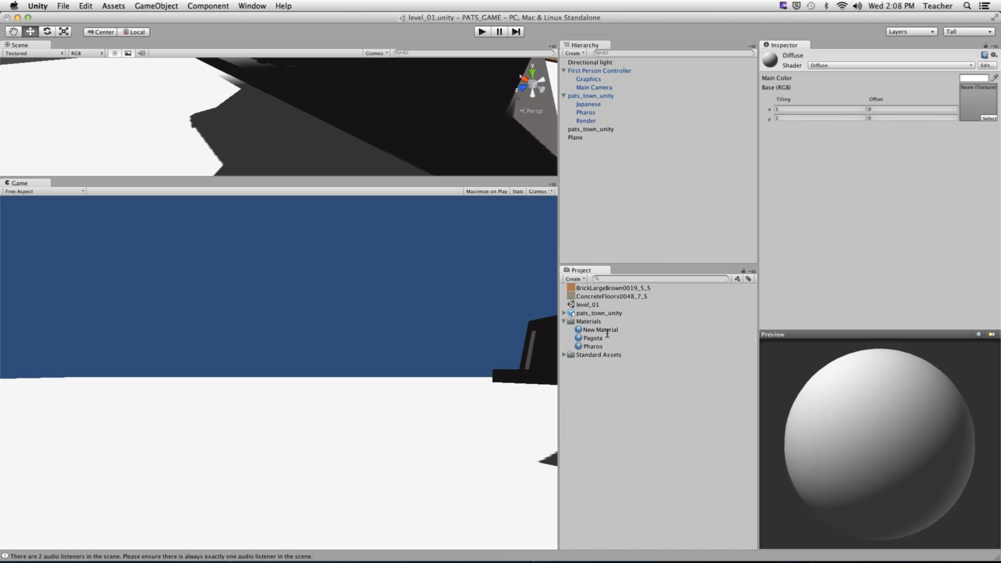
double_click(635, 328)
triple_click(634, 329)
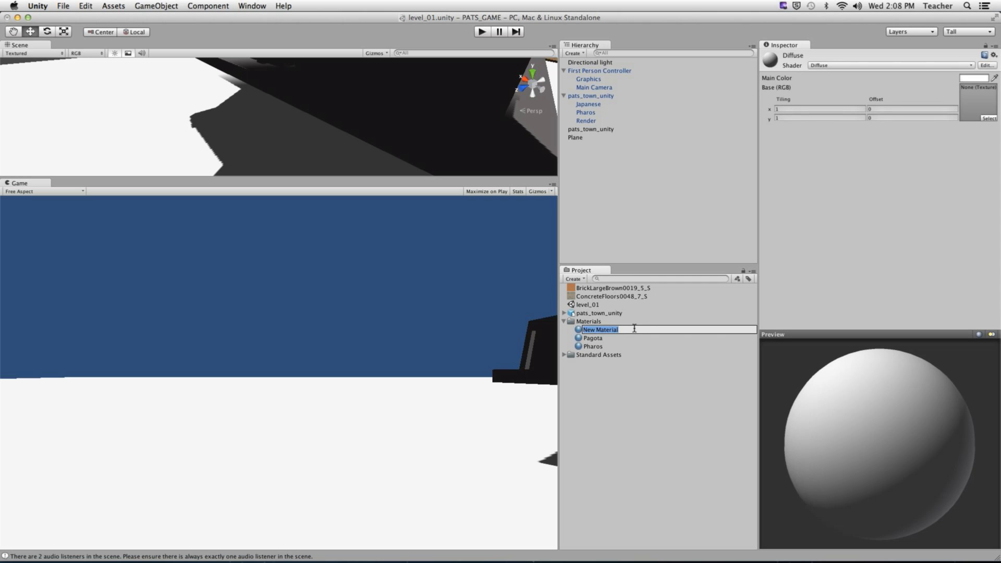
text(Grpi)
text(und )
text(Texture)
key(Return)
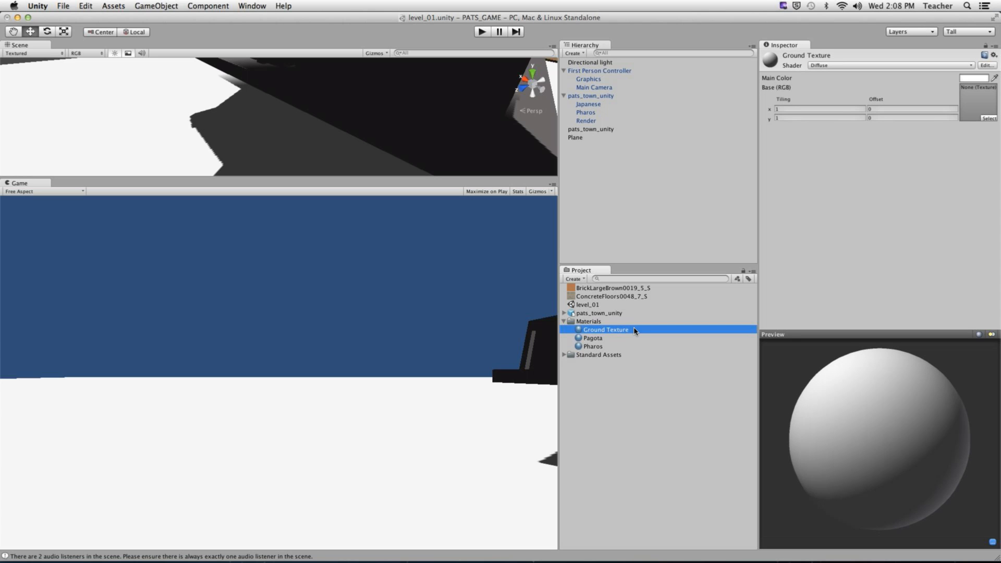
- Give Ground Texture the BrickLargeBrown0019_5_S texture and apply it to the ground plane
drag(607, 288, 970, 102)
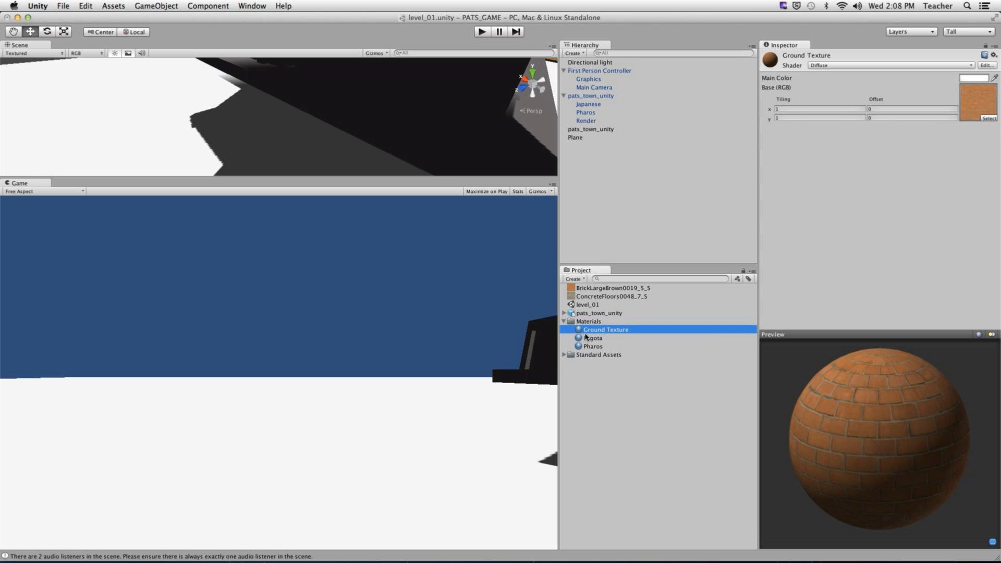
drag(603, 331, 151, 77)
scroll(244, 111, down, 10)
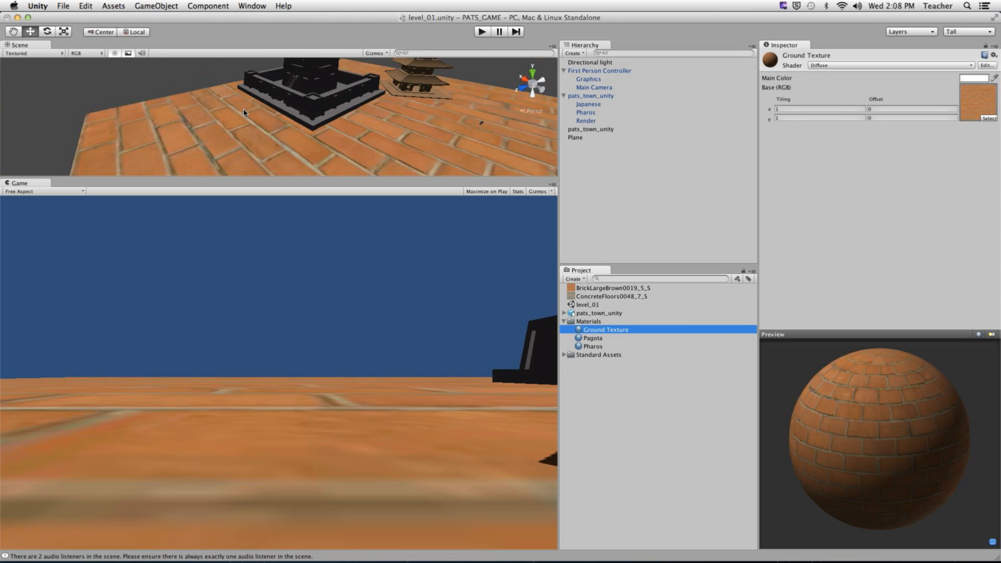
scroll(244, 112, up, 10)
alt+scroll(394, 115, down, 10)
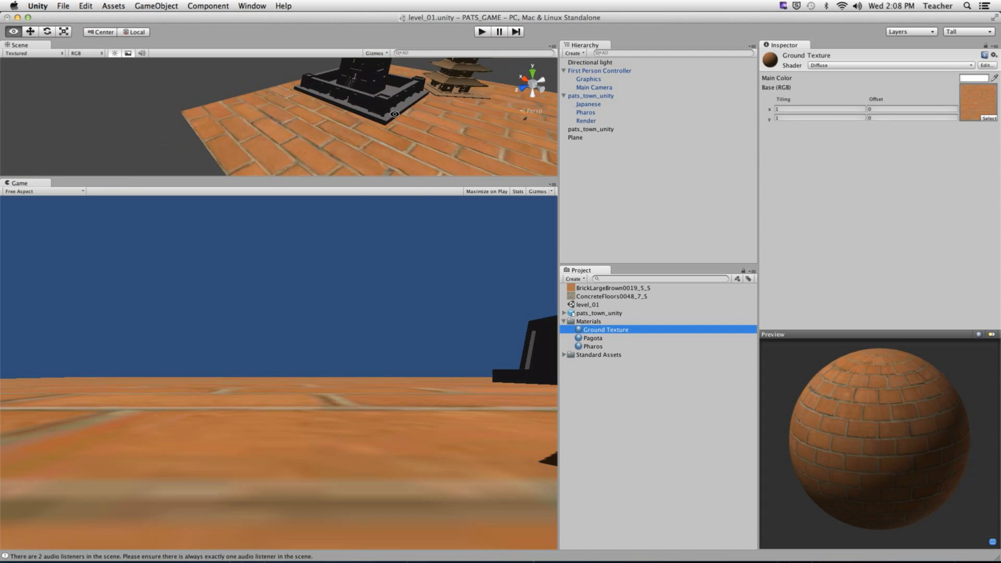
alt+drag(459, 116, 367, 110)
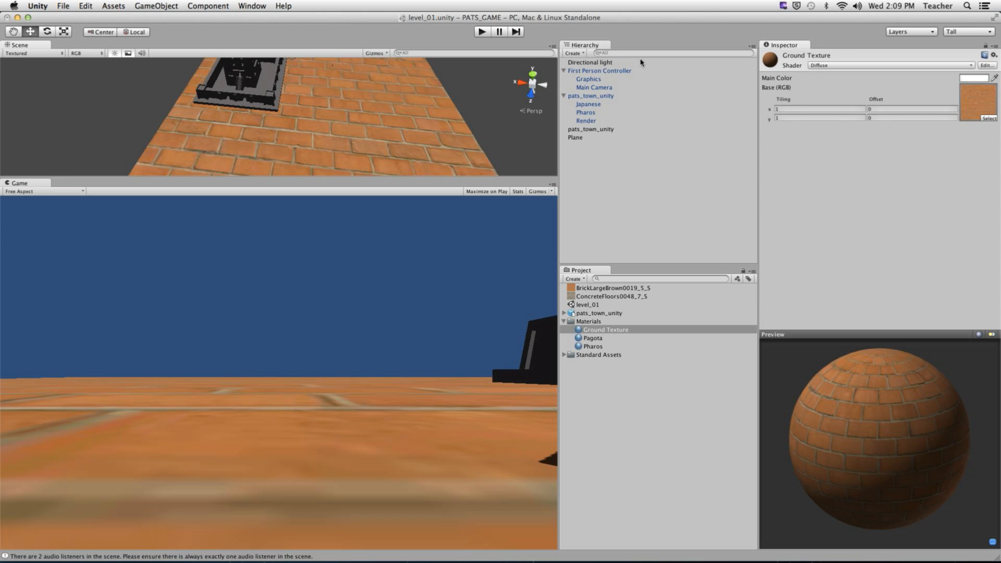
- Set the Ground Texture tiling to 7 by 7 and play the level
click(785, 110)
text(5)
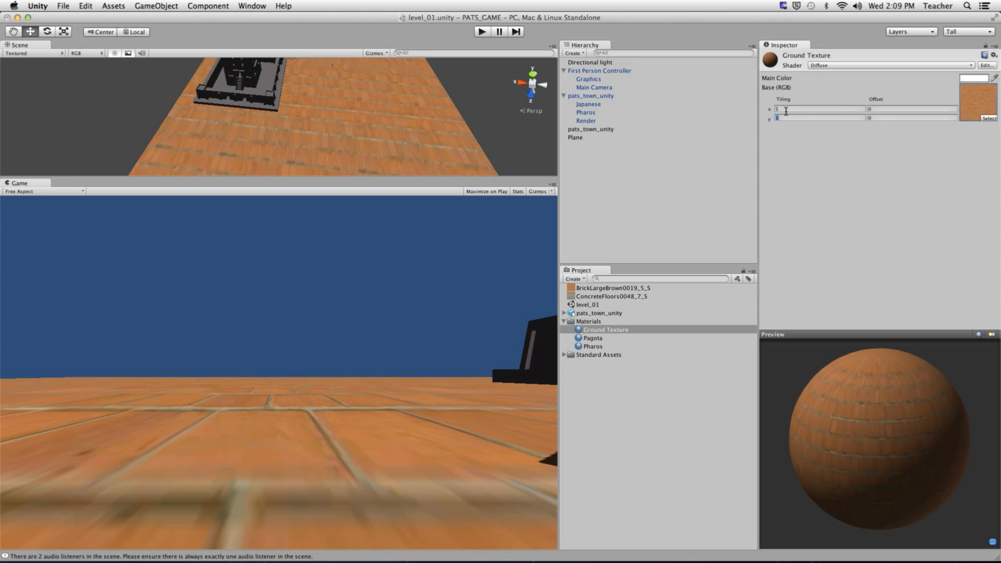
key(Tab)
text(5)
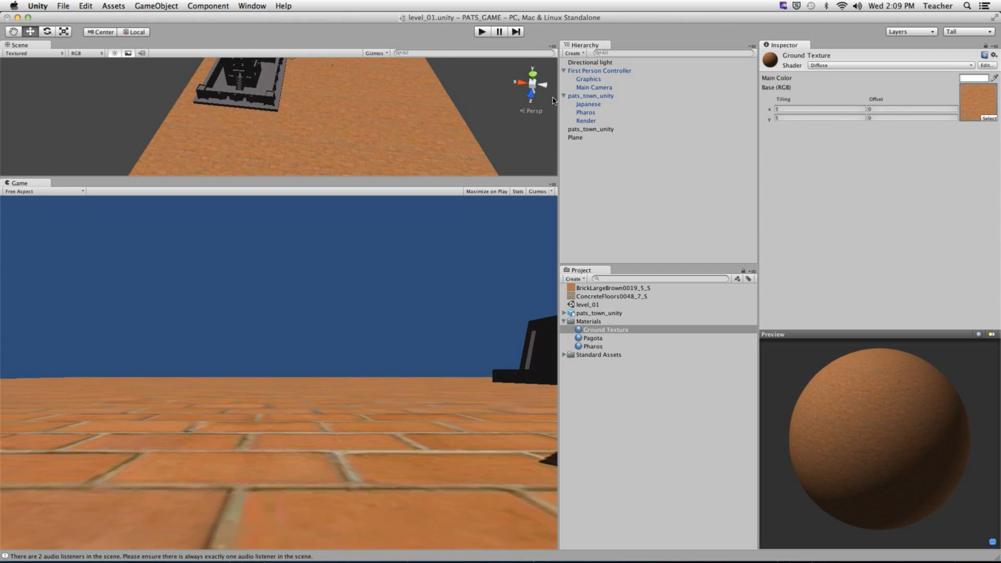
text(7)
key(Tab)
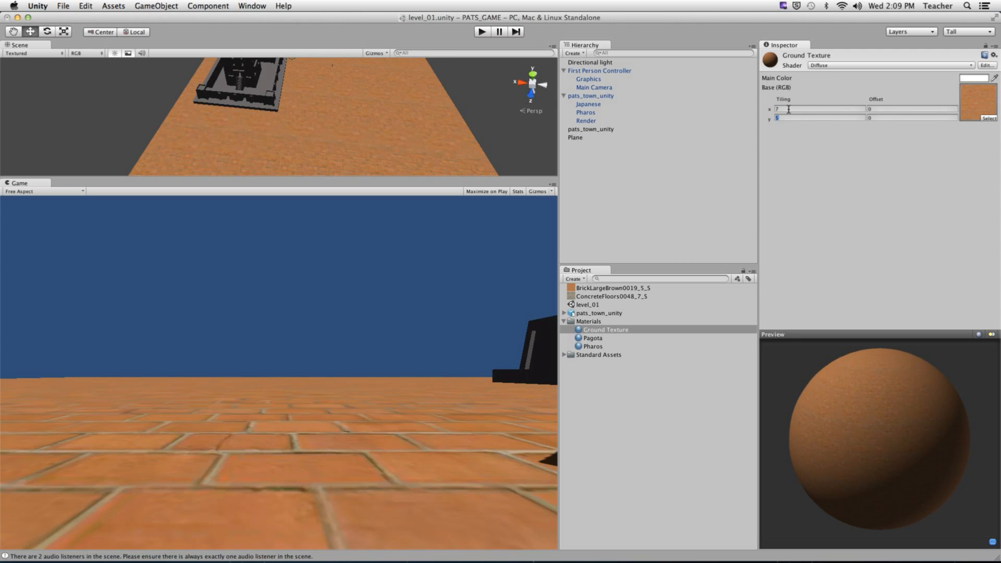
text(7)
click(480, 33)
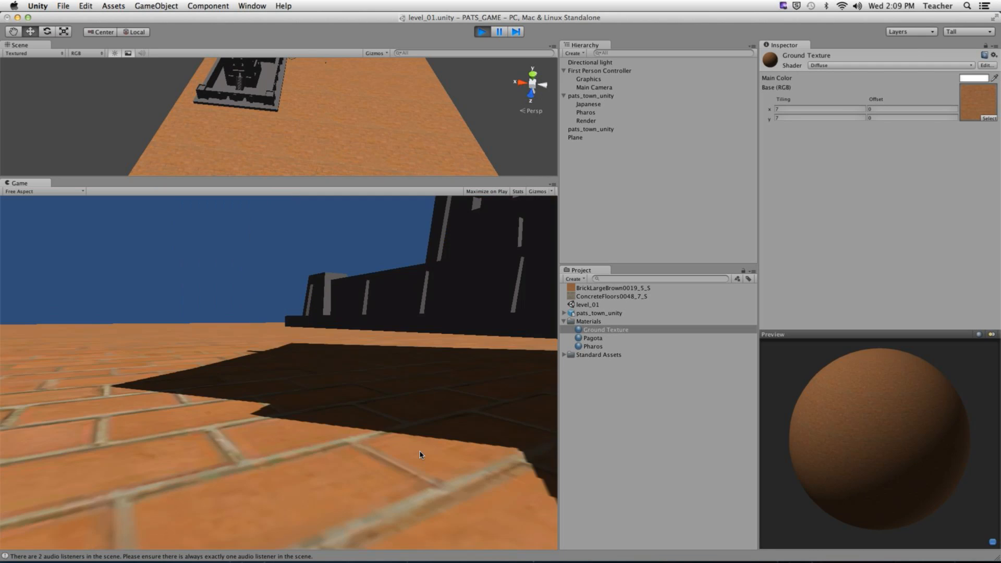
- Walk the player across the brick ground to the tower and pagoda, then stop play mode
key(w)
key(w)
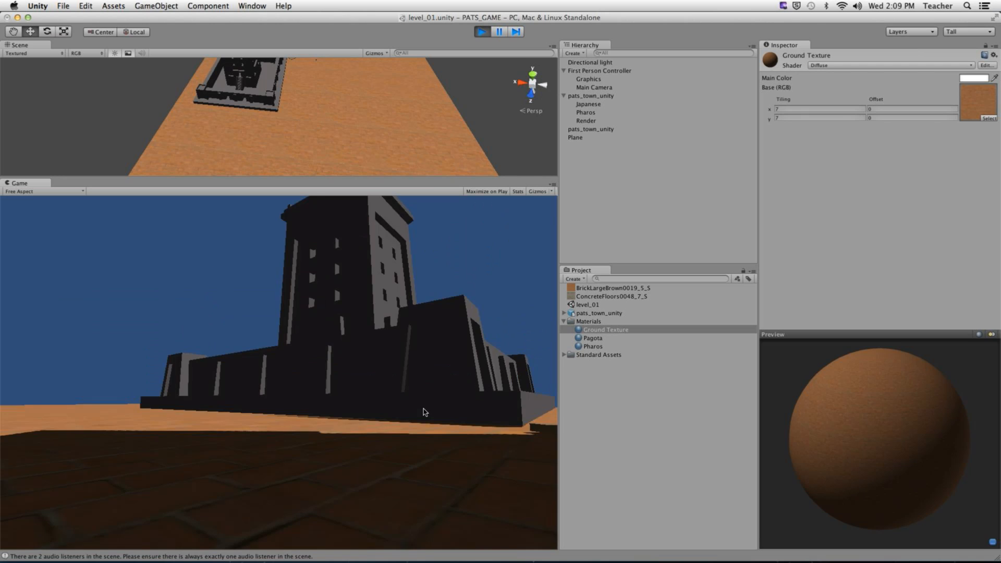
key(w)
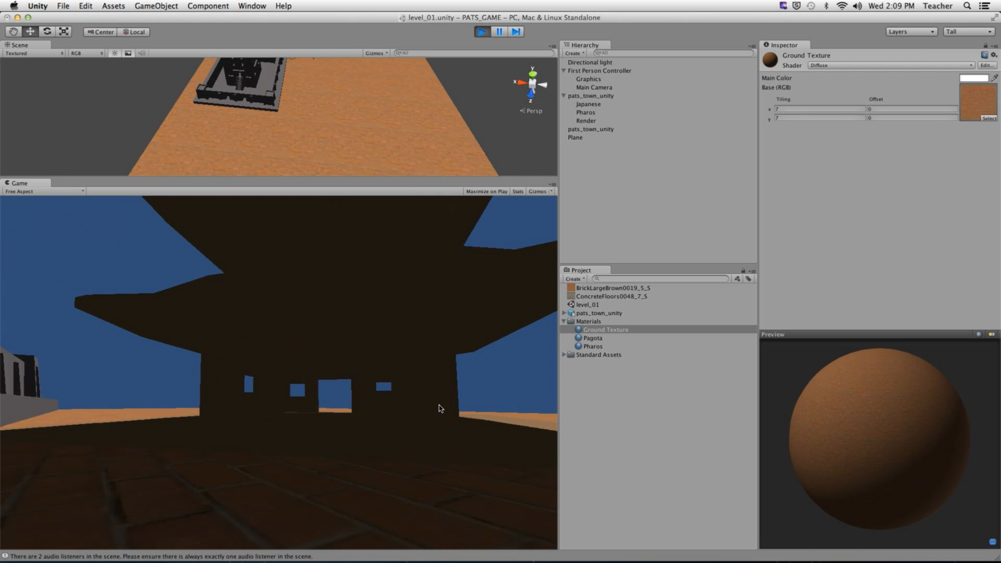
key(super+p)
key(super+Tab)
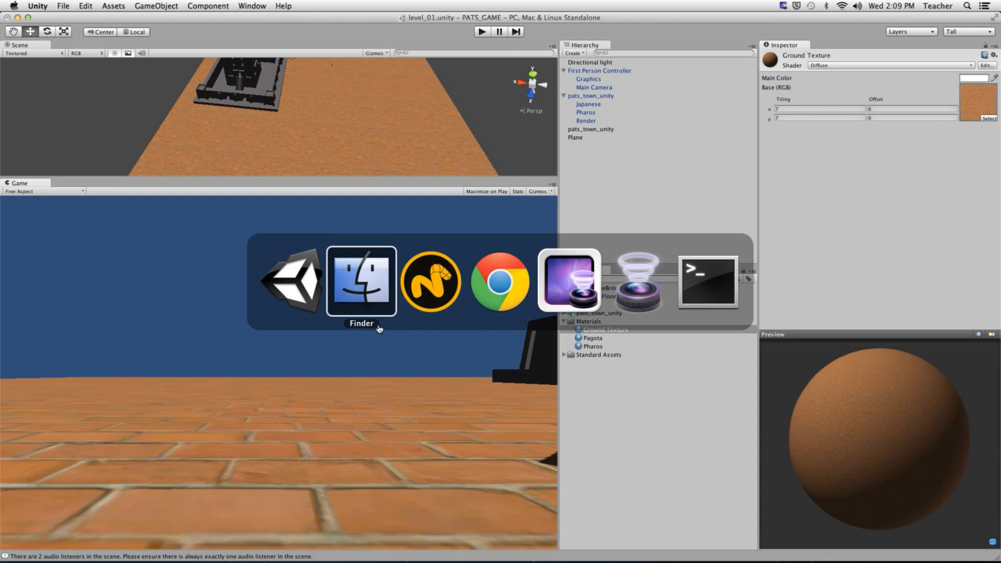
- In modo, switch the viewport to the Perspective view
key(super+Tab)
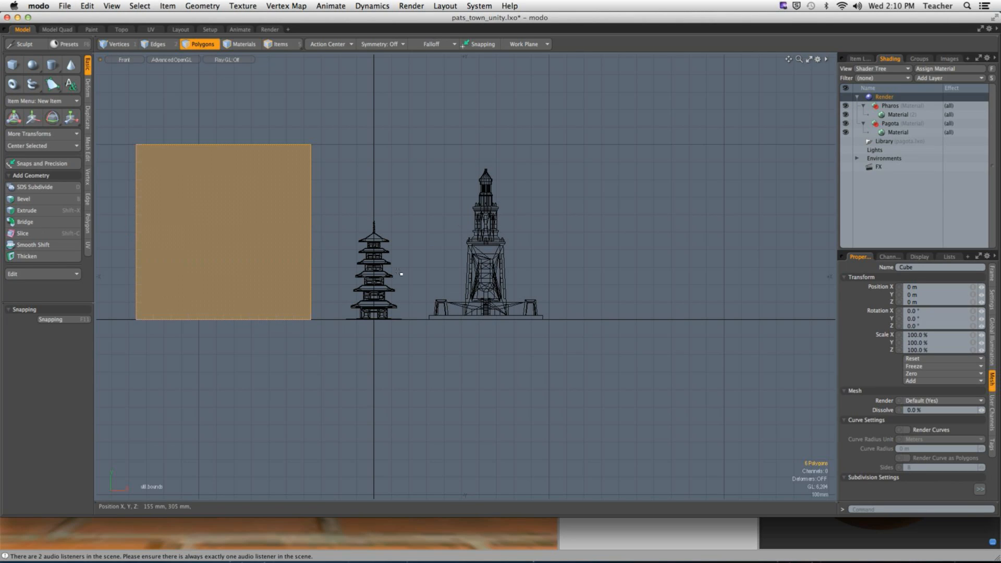
key(ctrl+space)
click(516, 155)
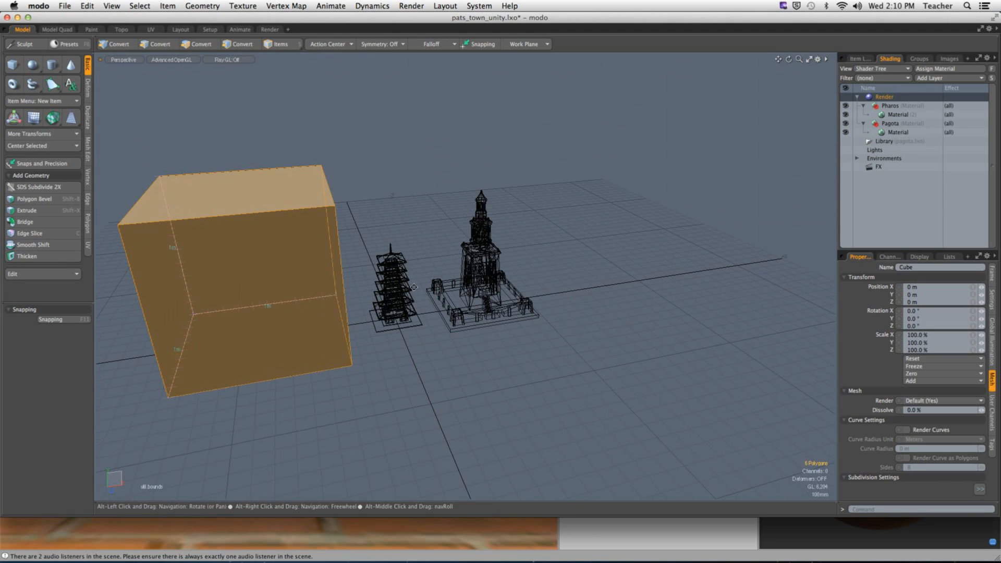
alt+shift+drag(413, 287, 418, 290)
- Delete the Cube item from the Item List, leaving the Japanese and Pharos meshes
click(859, 58)
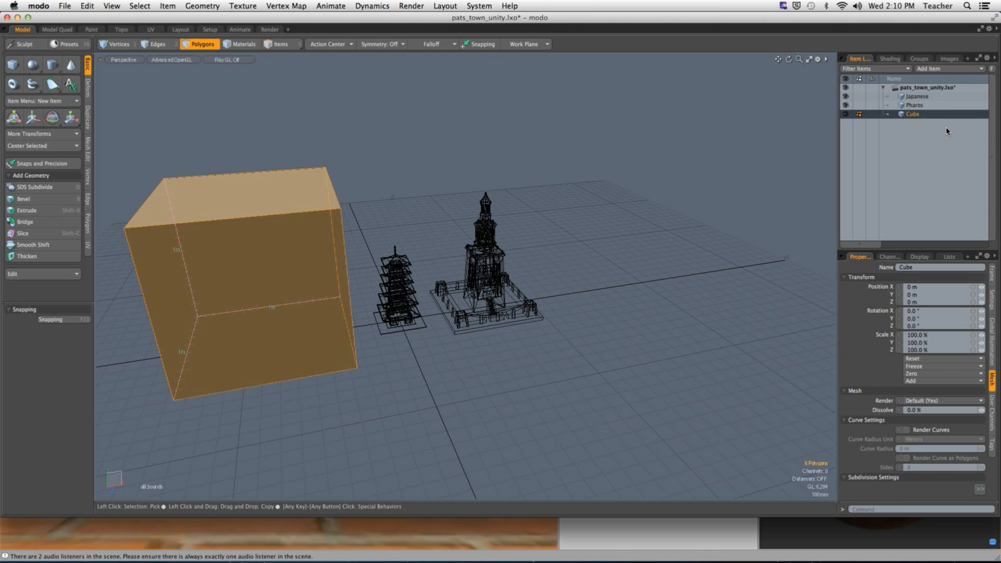
right_click(890, 112)
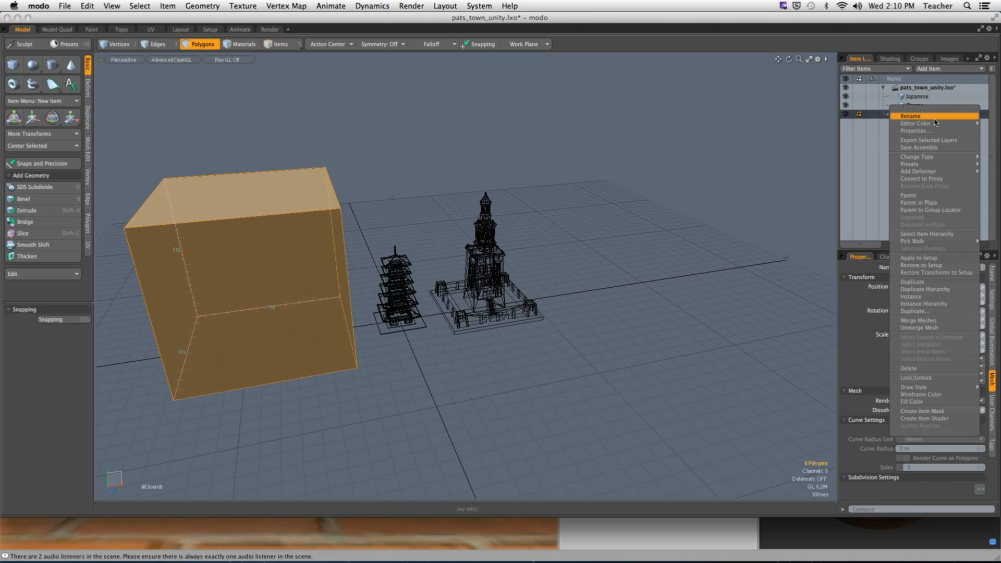
click(933, 372)
ctrl+alt+drag(379, 346, 503, 334)
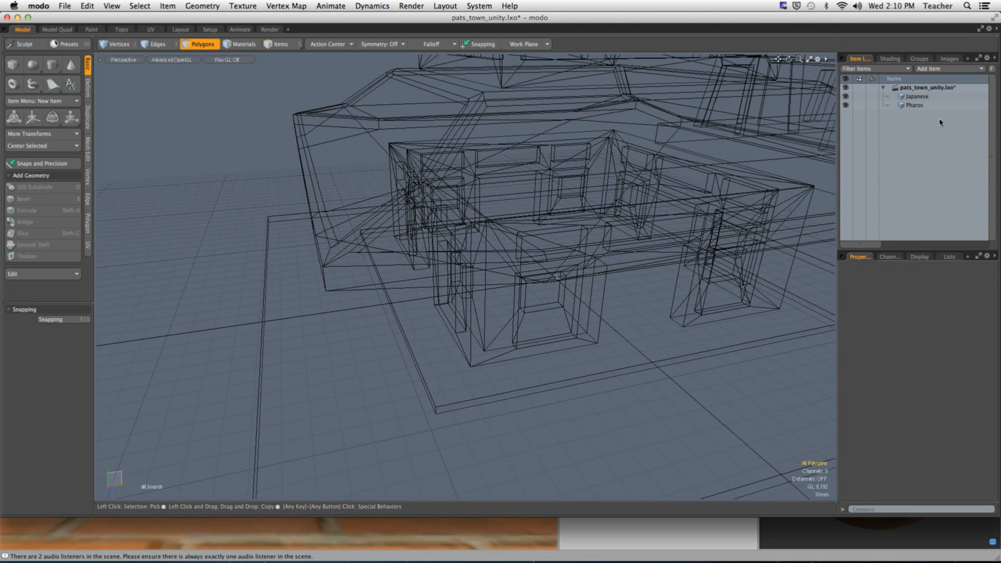
- Select the Japanese item, turn off dimension readouts, and isolate the pagoda's base slab
click(916, 96)
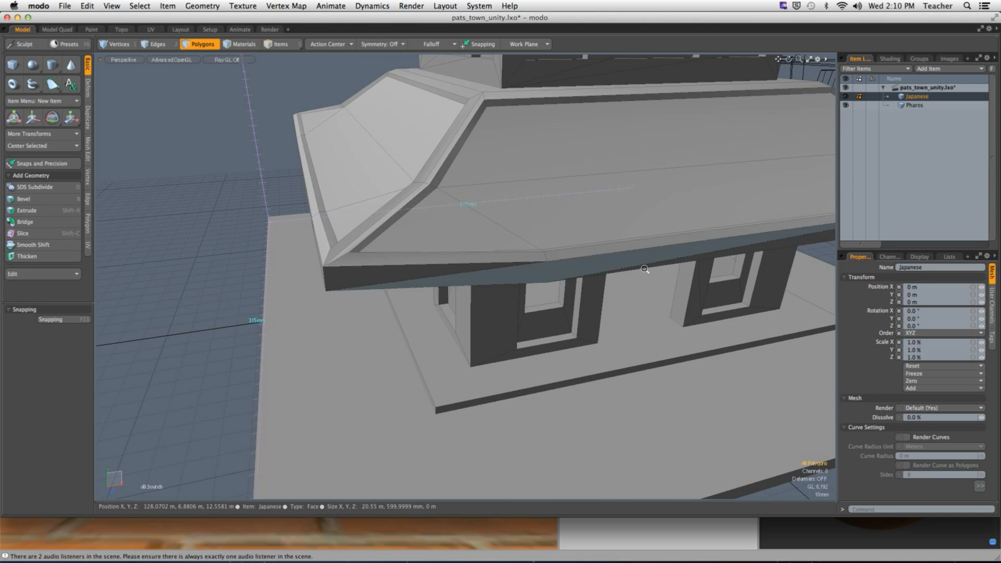
scroll(543, 376, up, 3)
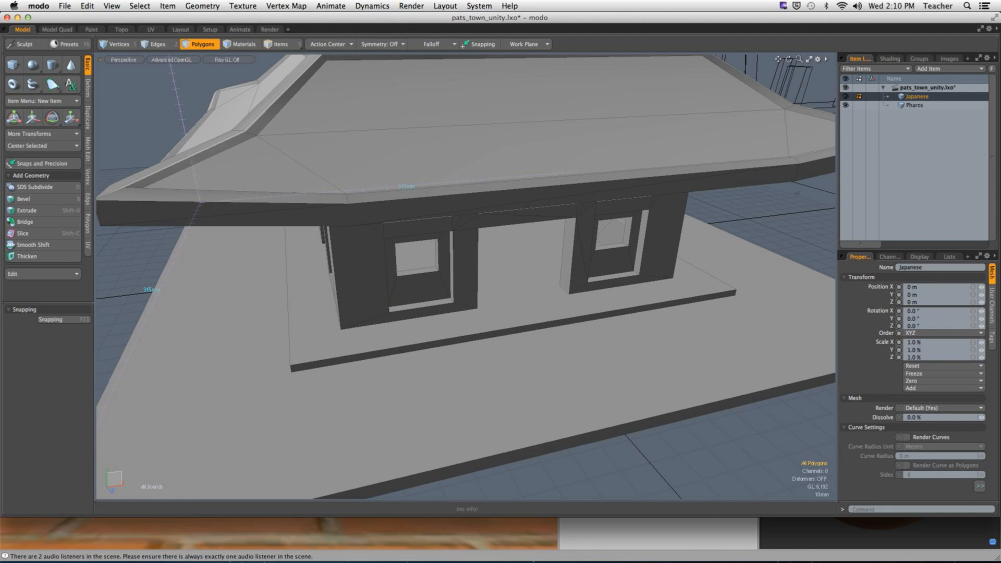
click(111, 6)
click(143, 202)
double_click(476, 425)
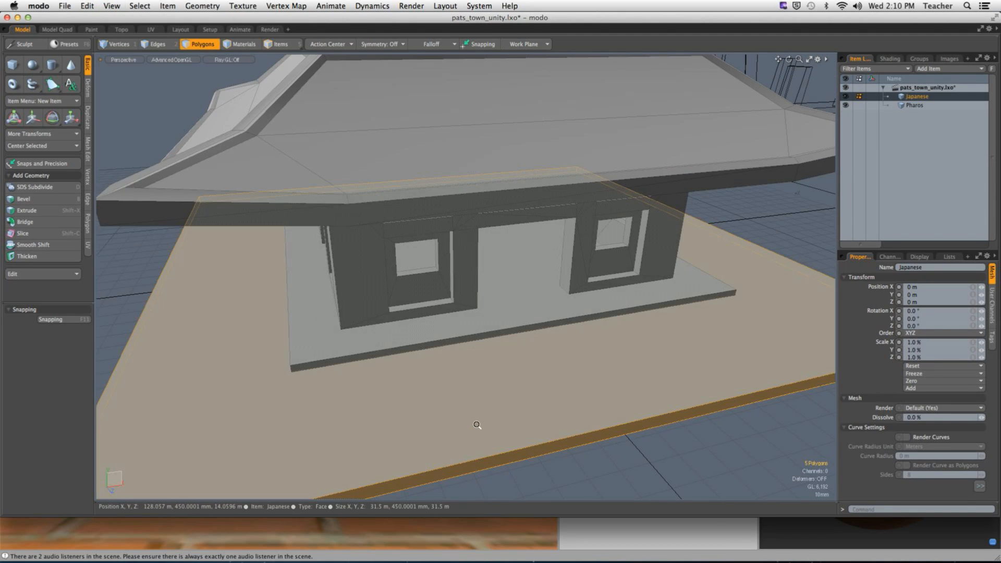
scroll(477, 423, down, 5)
alt+drag(477, 423, 468, 370)
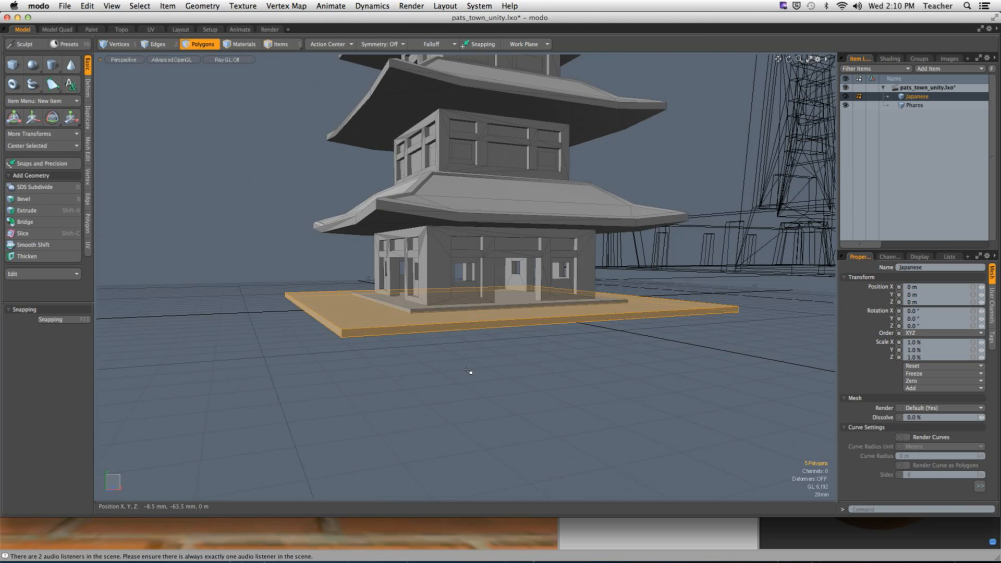
key(shift+h)
click(304, 230)
alt+drag(304, 230, 337, 257)
key(F1)
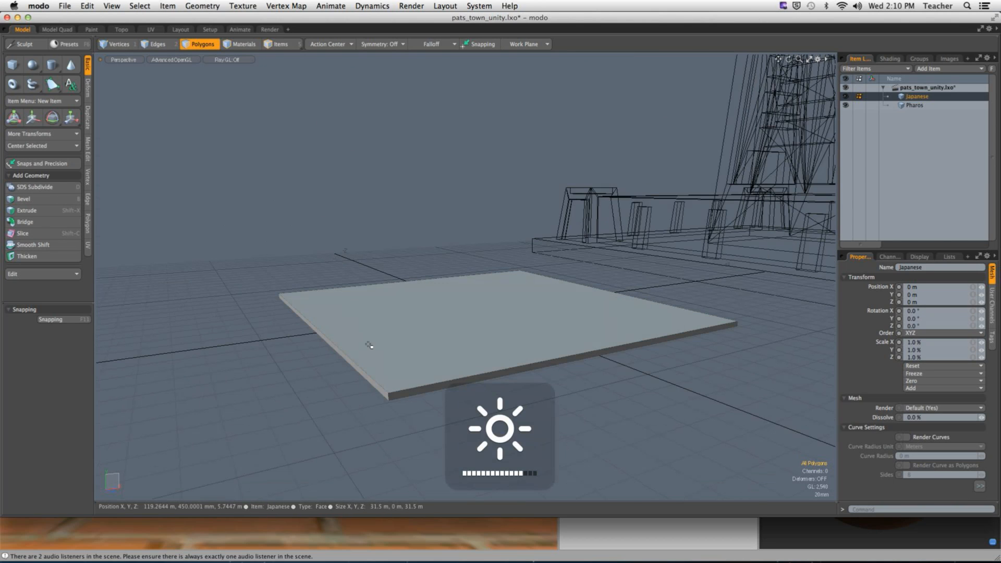
key(F2)
key(F2)
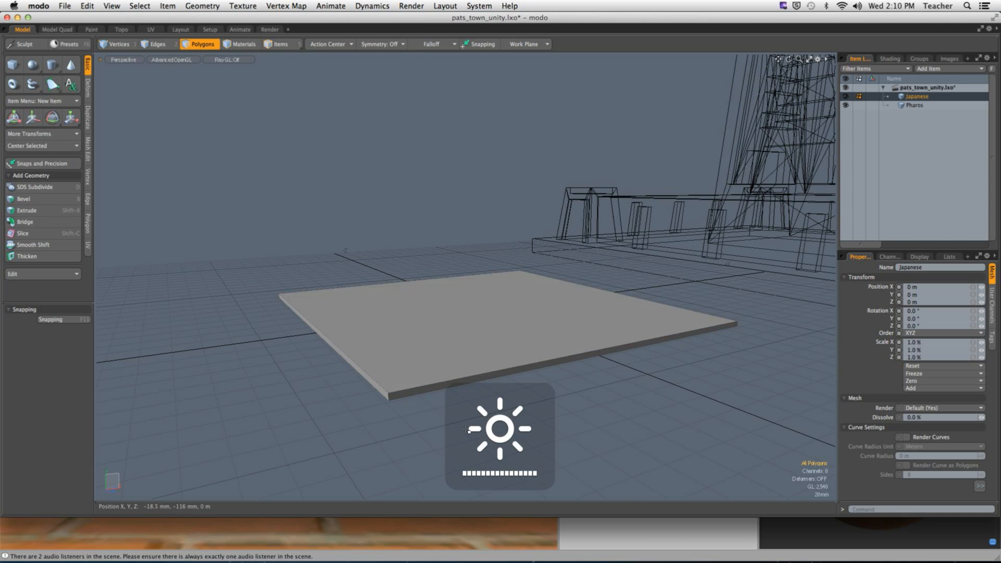
- Select the slab's top and corner edges as seams, then switch to the UV layout
key(2)
double_click(399, 391)
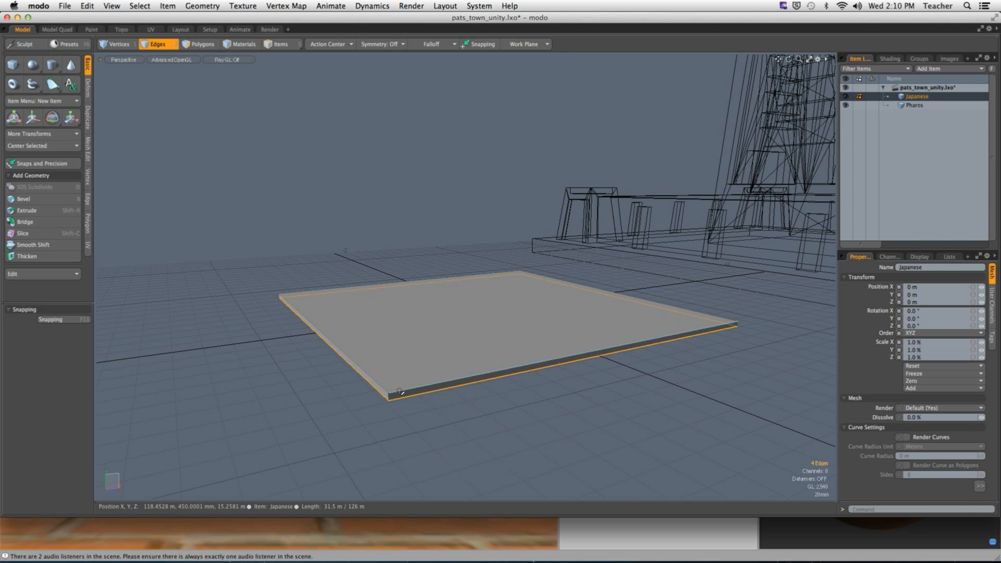
key(super+z)
key(super+z)
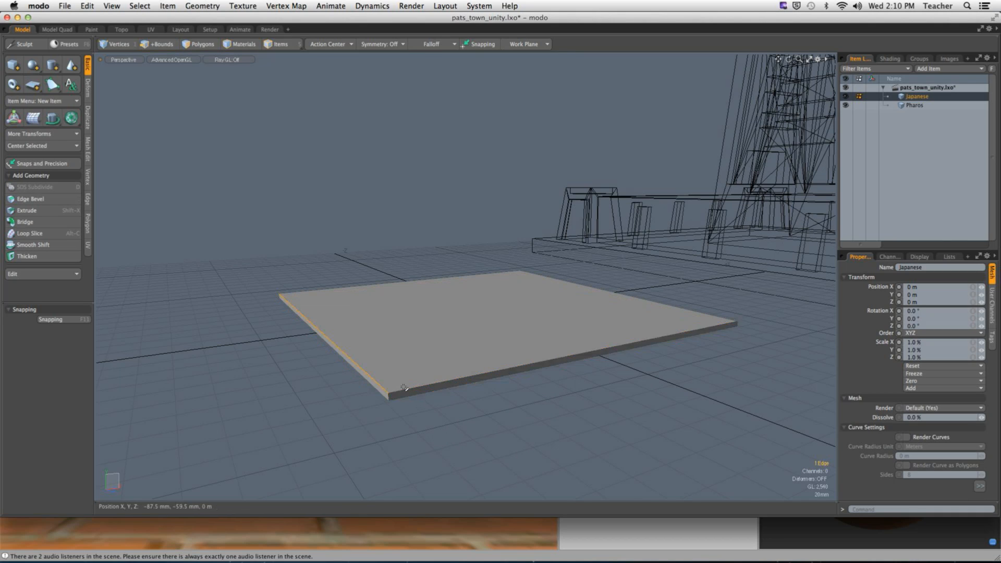
shift+click(415, 386)
alt+drag(568, 314, 449, 320)
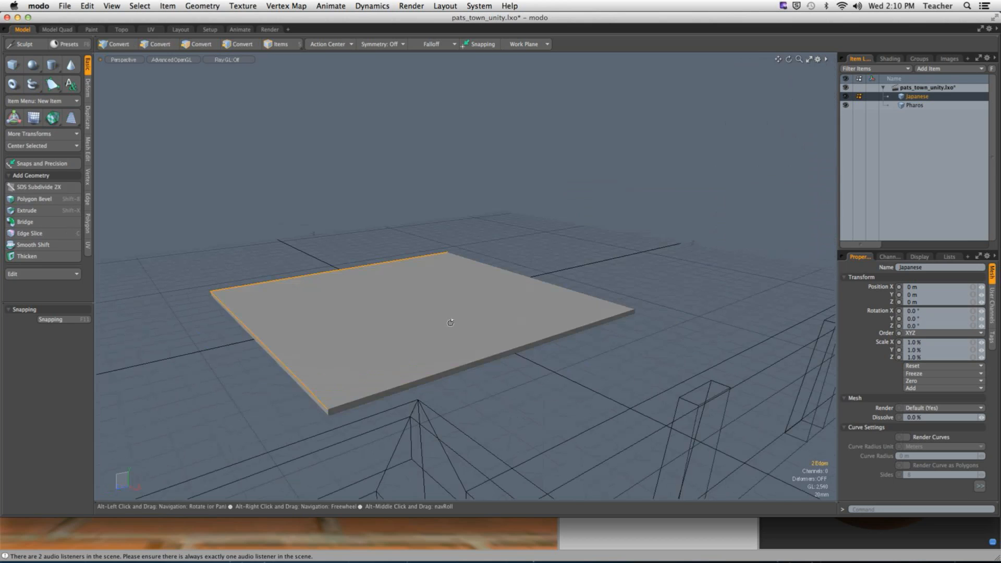
shift+click(437, 379)
alt+drag(437, 379, 475, 359)
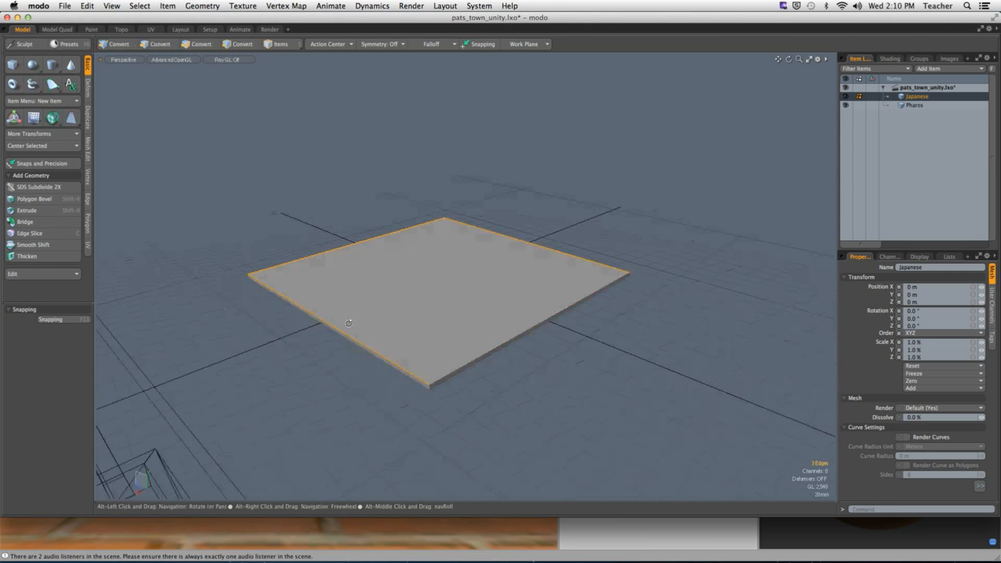
shift+click(476, 358)
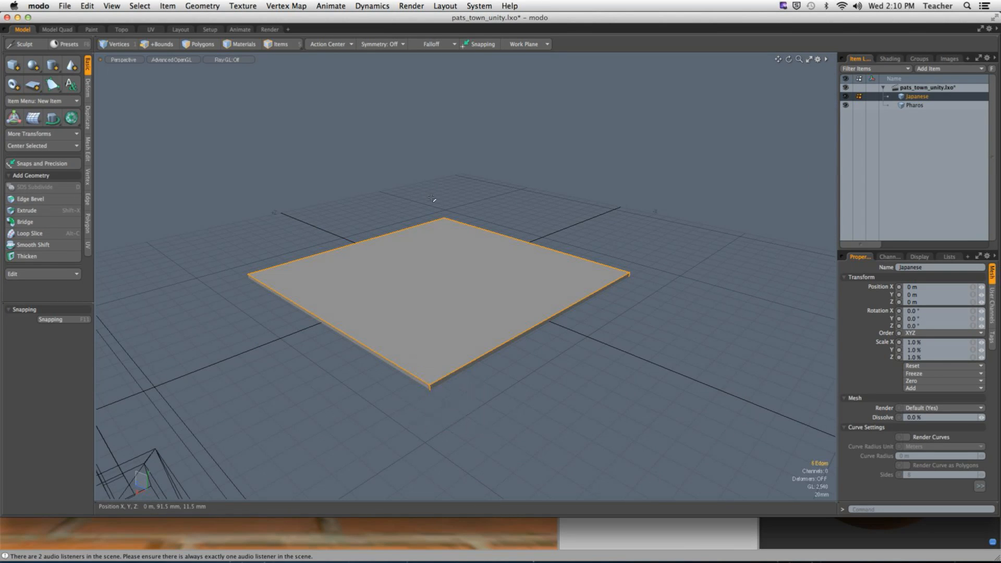
shift+middle_drag(428, 191, 483, 251)
shift+middle_drag(174, 242, 319, 328)
alt+drag(319, 329, 439, 324)
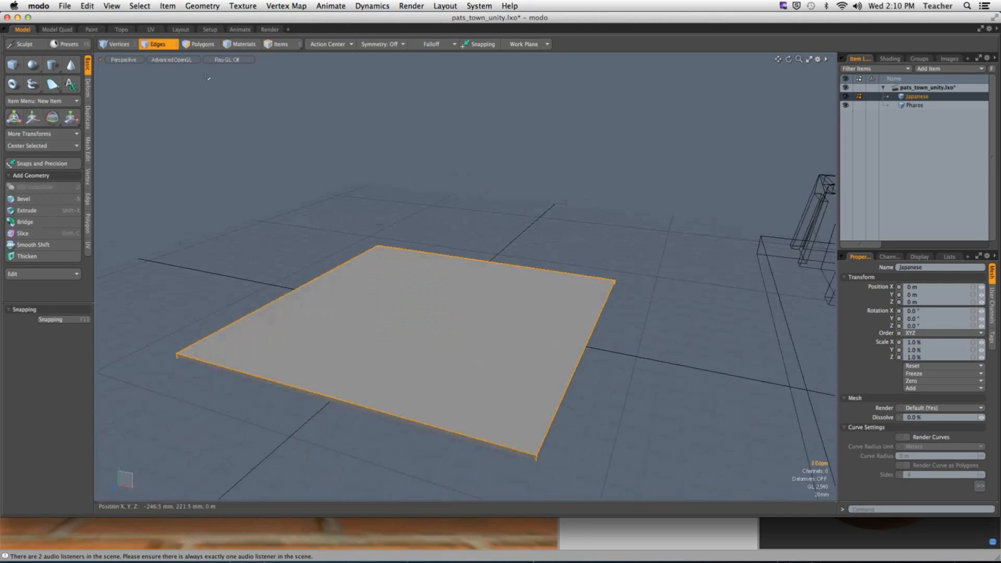
click(158, 30)
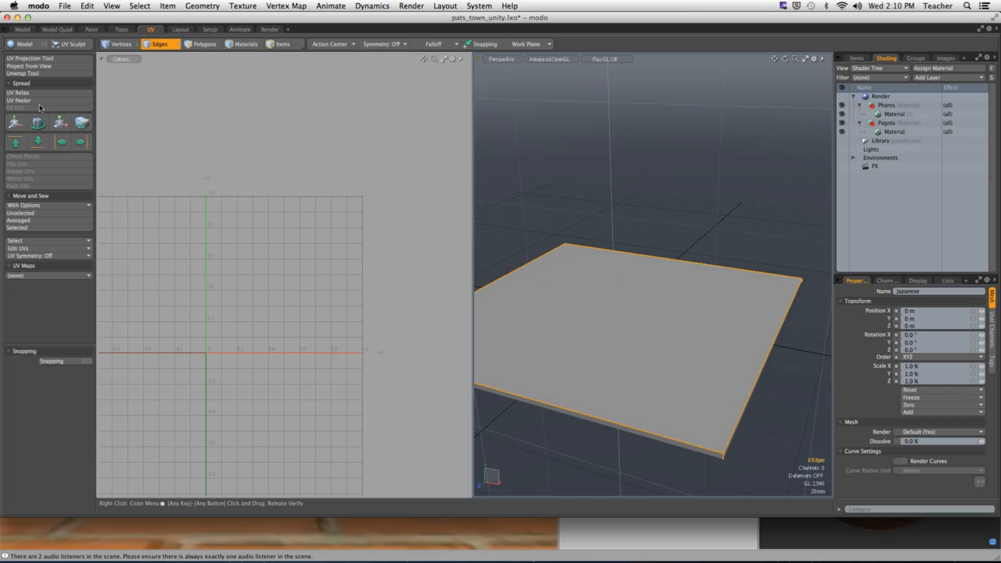
- Unwrap the base slab's UVs along the selected seam edges
click(23, 73)
click(297, 290)
alt+drag(652, 346, 699, 338)
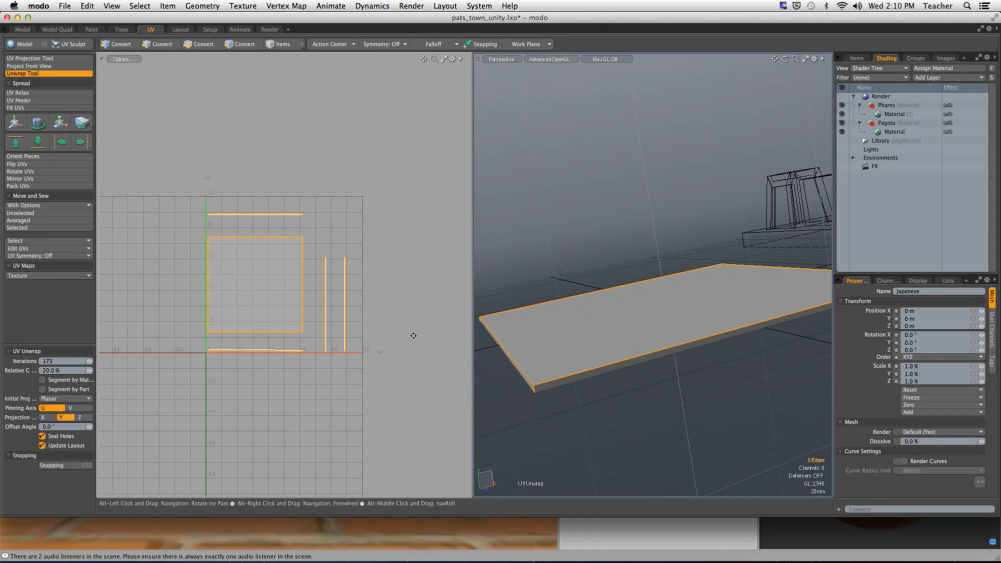
scroll(413, 335, up, 5)
key(Escape)
alt+drag(129, 233, 252, 268)
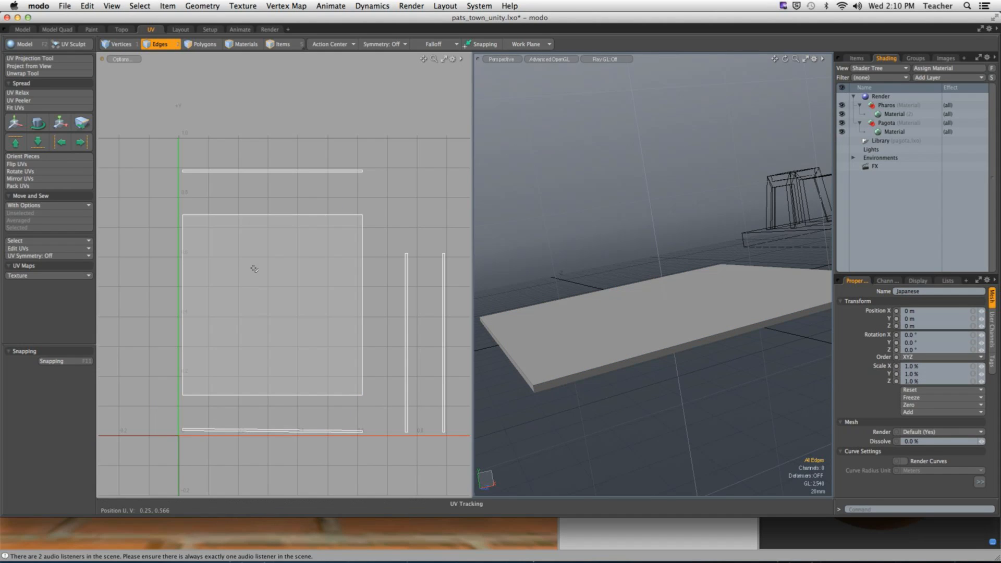
- Sew the four side strips onto the square's top, right, bottom and left UV edges
click(261, 214)
click(25, 227)
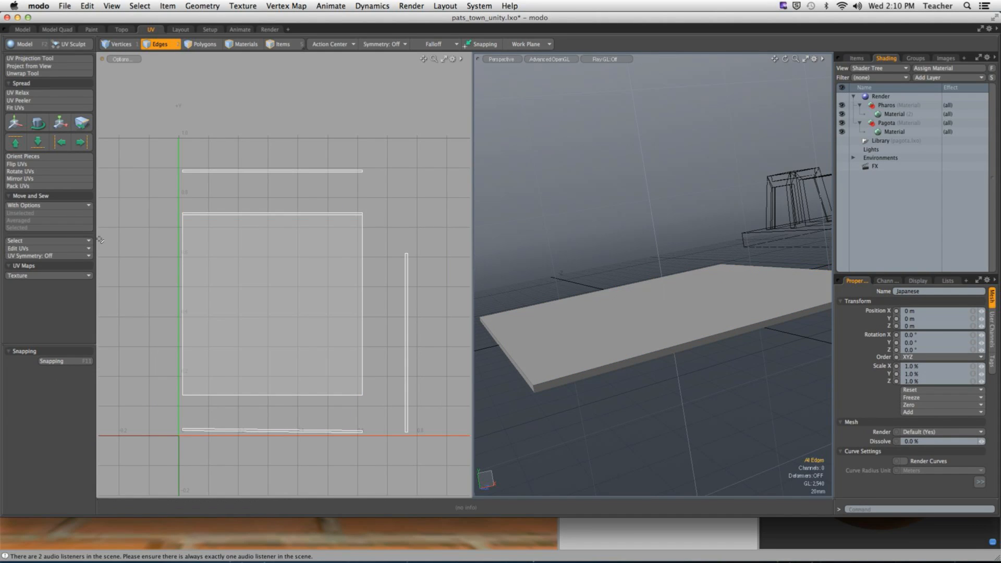
click(362, 251)
click(48, 228)
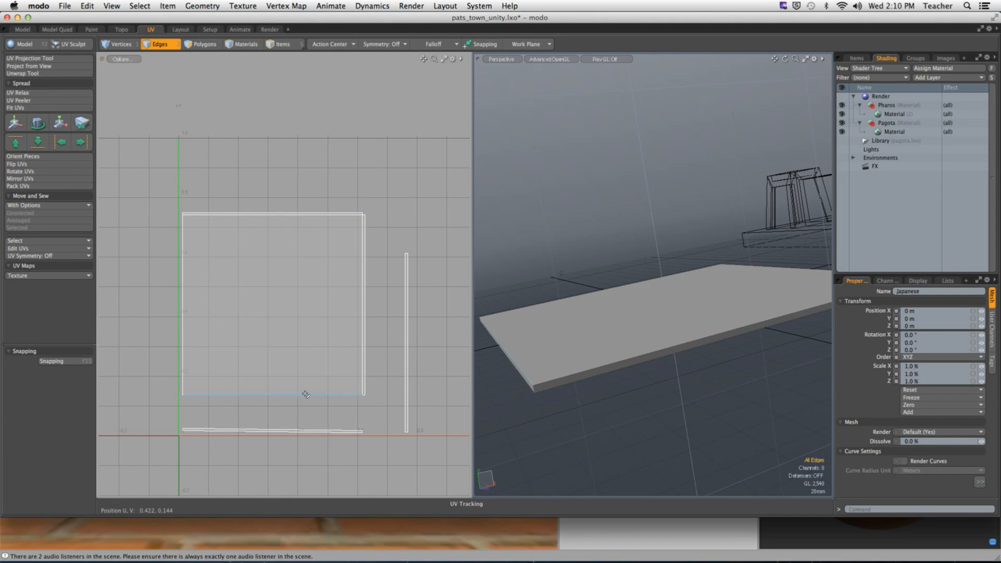
click(306, 394)
click(31, 228)
click(182, 277)
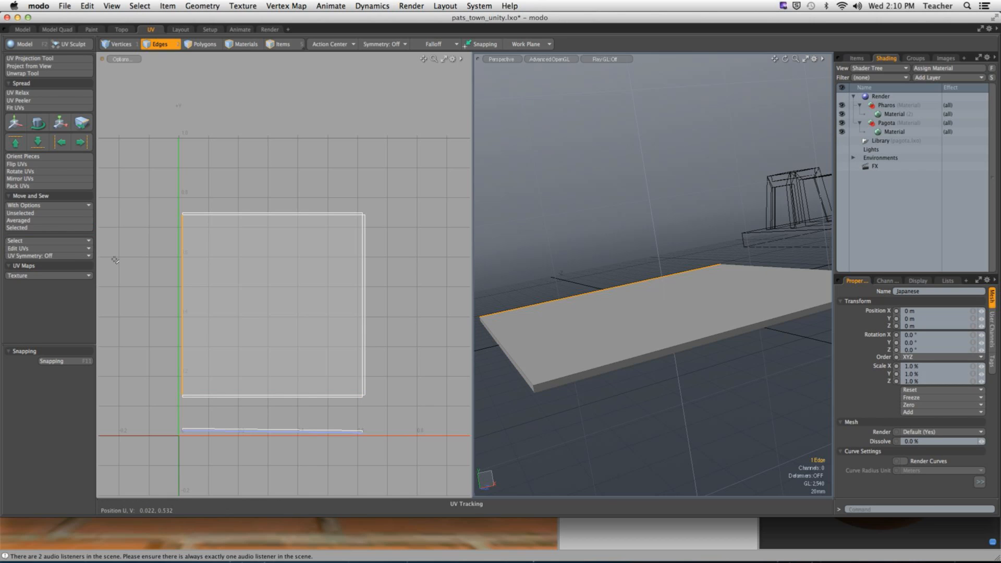
click(41, 227)
- Fit the square UV polygon to fill the UV space
key(3)
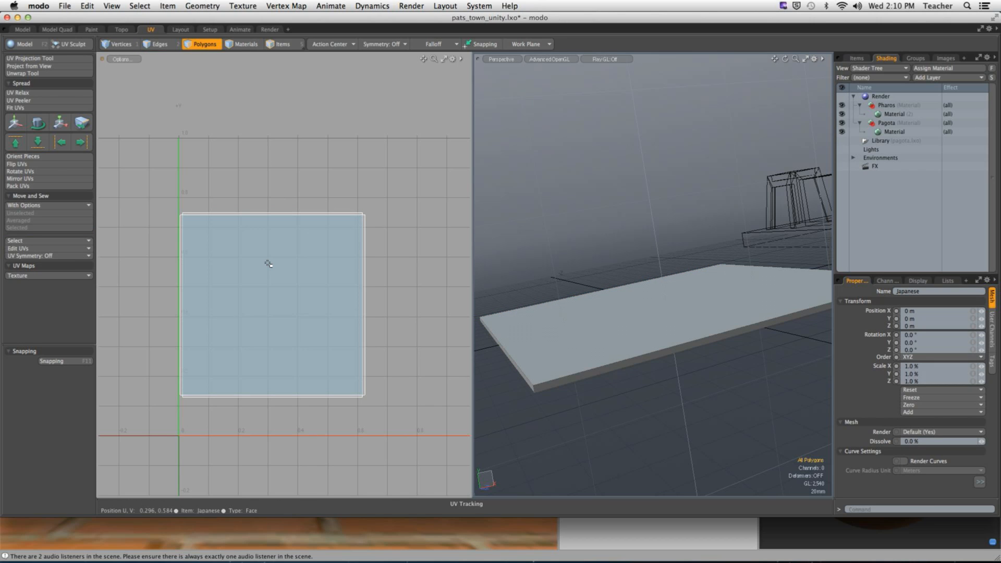
click(268, 263)
click(16, 108)
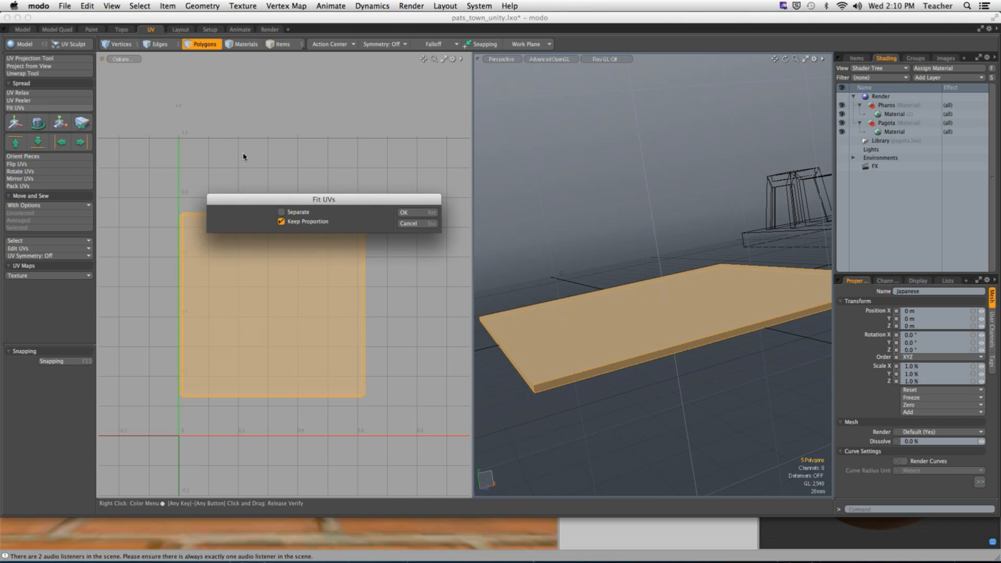
click(428, 214)
click(587, 197)
scroll(605, 196, down, 5)
alt+drag(605, 196, 640, 260)
- Unhide the pagoda, isolate the base slab again, and mark its corner edges as seams
key(u)
ctrl+alt+drag(600, 299, 715, 304)
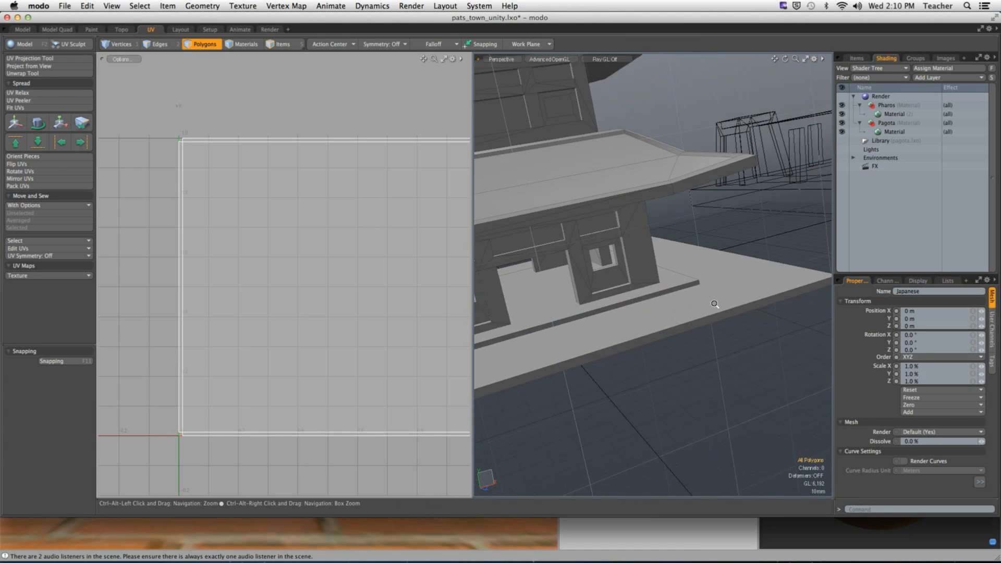
click(697, 242)
key(shift+h)
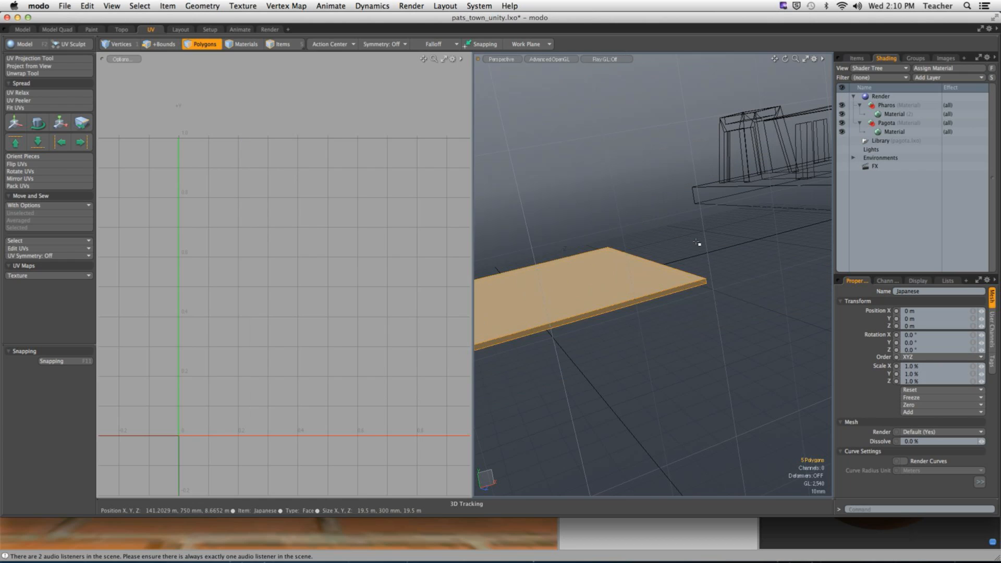
click(699, 244)
key(2)
click(706, 282)
alt+drag(755, 315, 628, 365)
ctrl+alt+drag(628, 365, 526, 366)
shift+click(672, 280)
shift+click(605, 264)
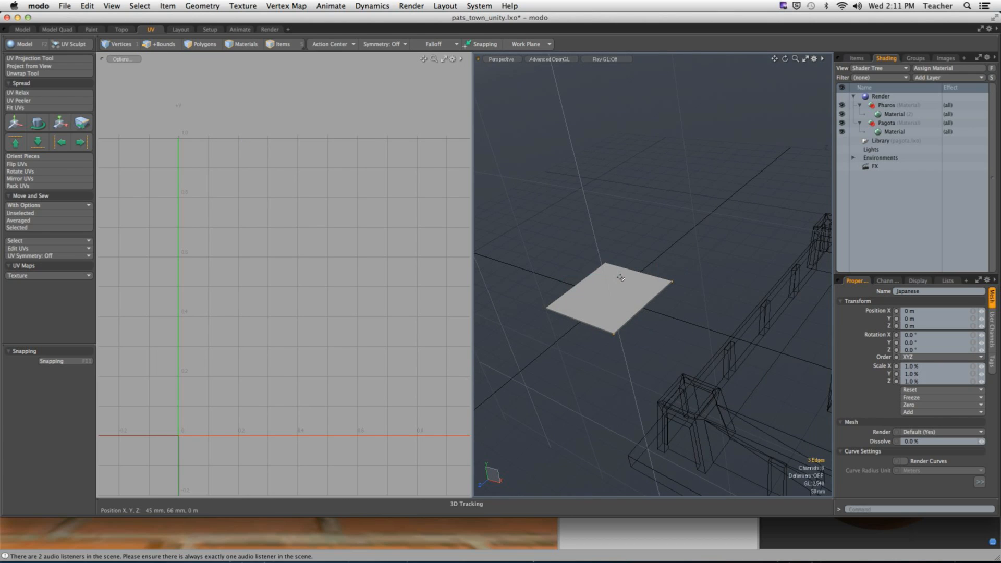
shift+click(545, 307)
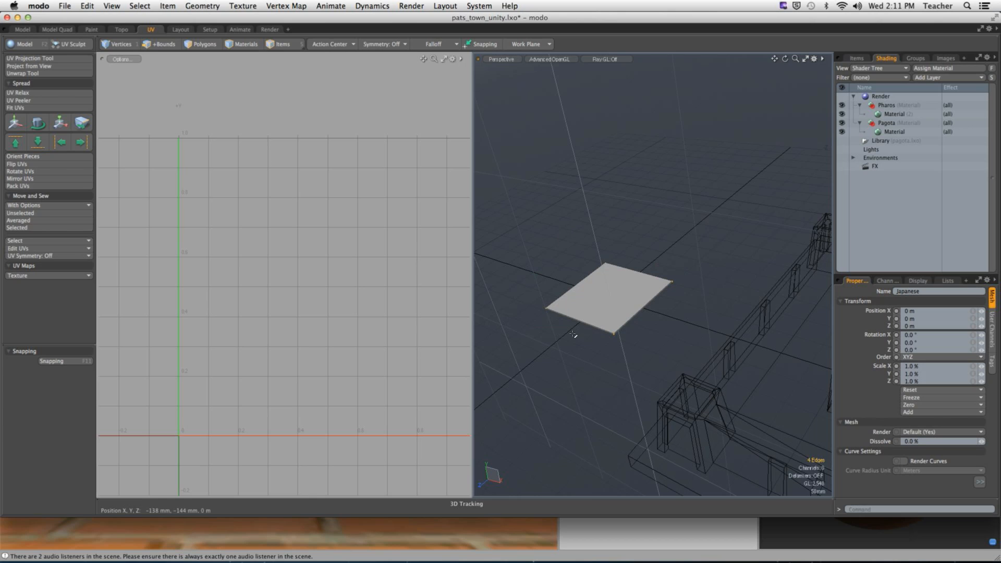
- Try an unwrap, undo it, and add the lower-left, front and other slab edges as seams
click(21, 73)
click(351, 230)
mouse_move(588, 286)
alt+mouse_down()
mouse_move(763, 269)
mouse_move(614, 335)
mouse_move(569, 319)
mouse_move(586, 316)
mouse_move(576, 328)
mouse_move(588, 296)
mouse_move(667, 322)
mouse_move(646, 122)
mouse_move(599, 292)
alt+mouse_up()
scroll(592, 331, up, 5)
key(super+z)
key(super+z)
shift+click(585, 301)
shift+click(608, 319)
shift+click(594, 311)
shift+click(656, 312)
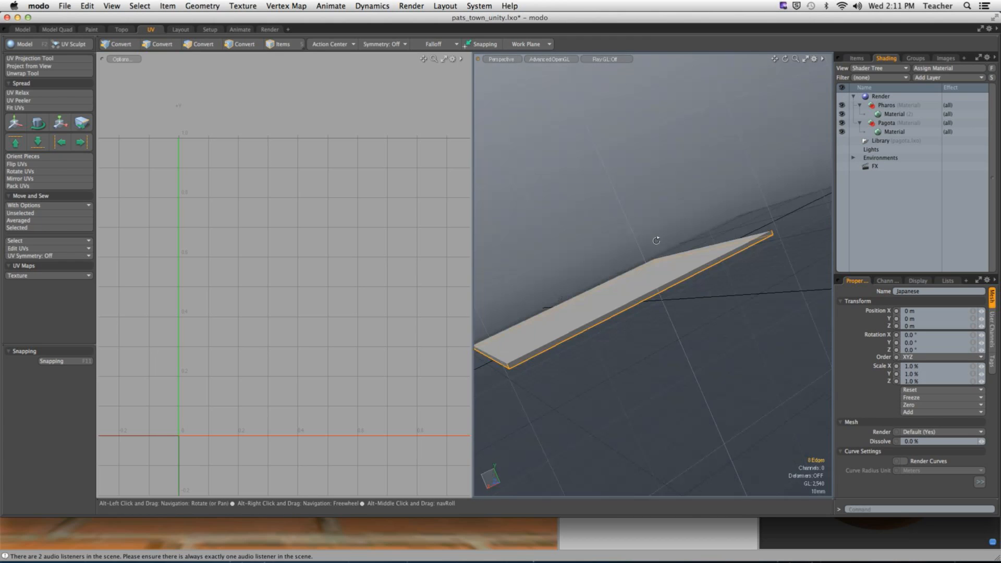
- Unwrap the slab into one square UV island, fit it to UV space, unhide and select the walls
click(23, 73)
click(324, 322)
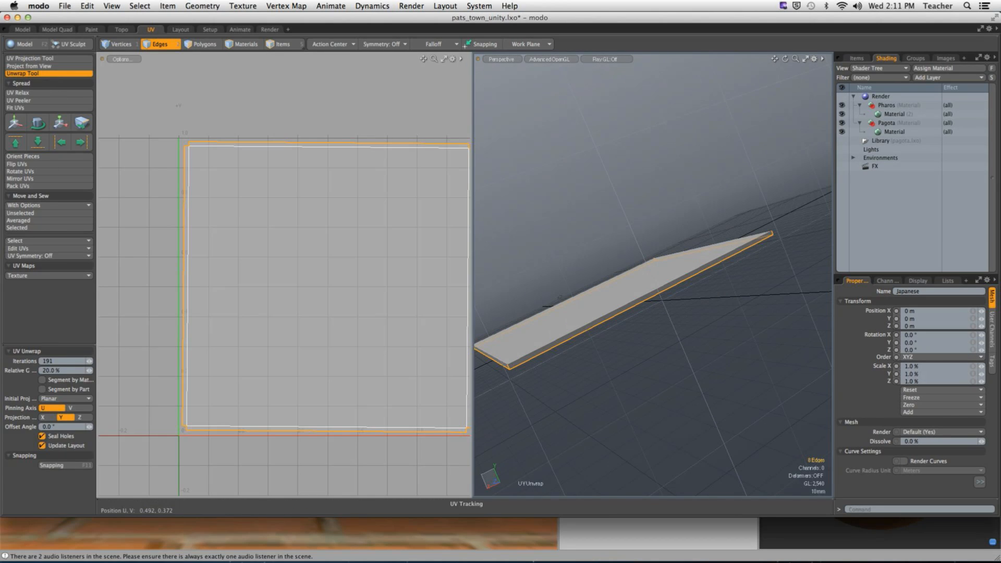
key(space)
key(a)
key(3)
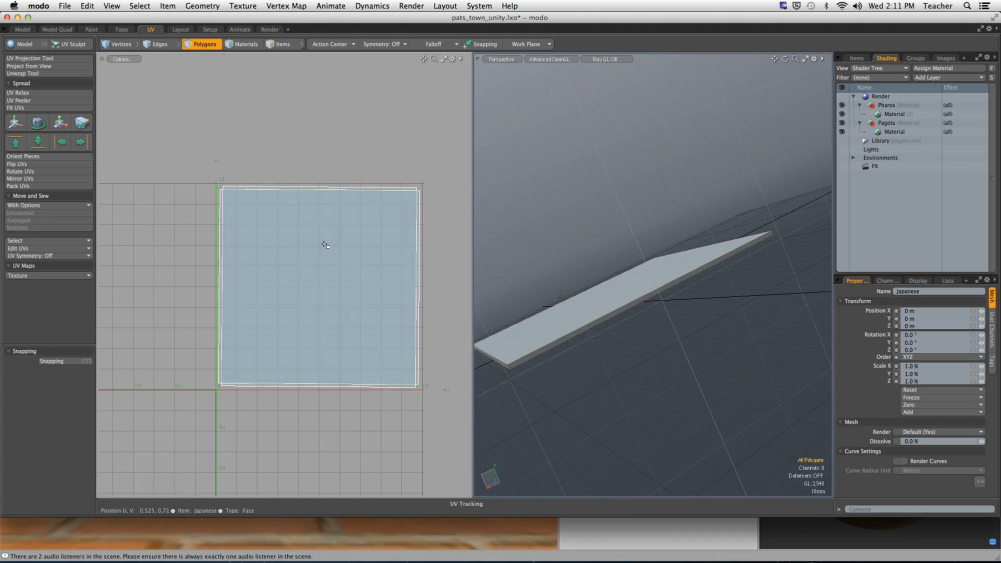
double_click(323, 241)
click(16, 107)
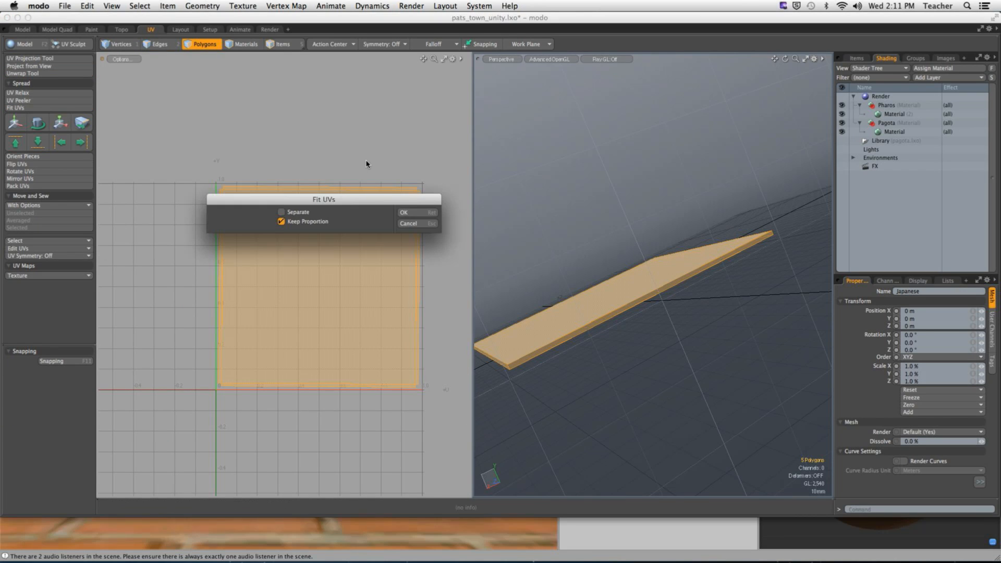
click(404, 212)
click(509, 212)
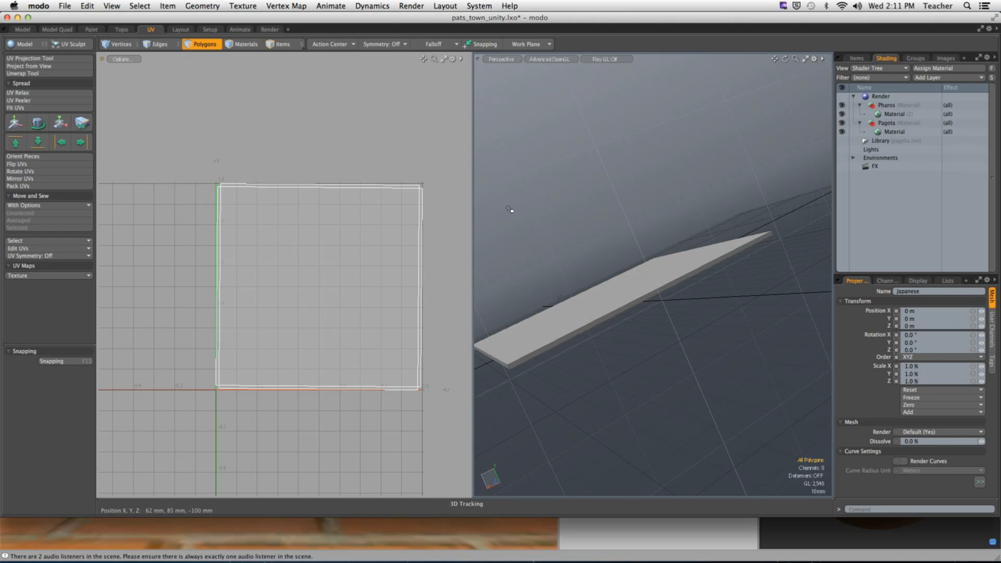
key(u)
double_click(718, 240)
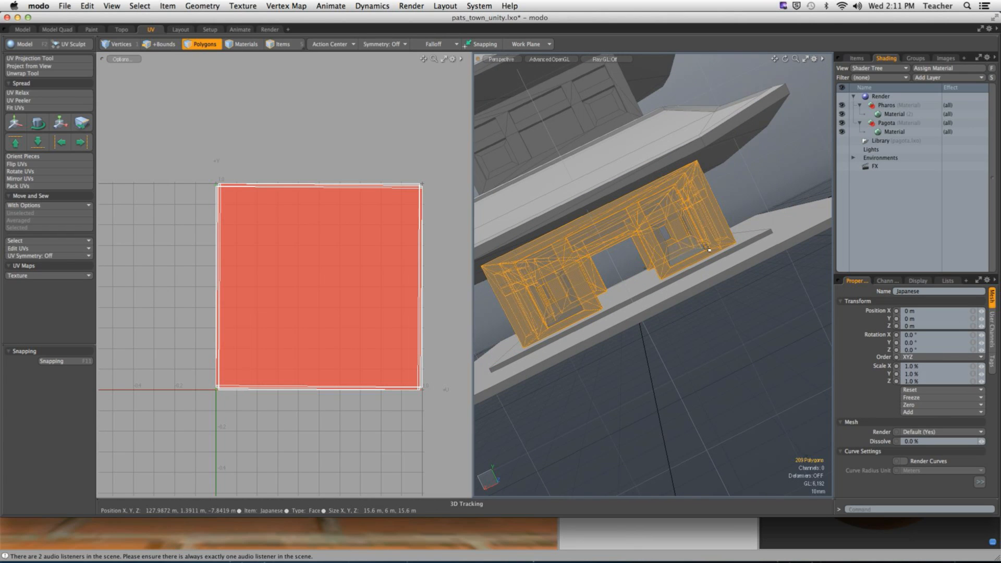
- Hide everything except the selected pagoda walls
key(shift+h)
click(768, 190)
alt+drag(768, 190, 596, 320)
- Turn off trackball rotation, set the GL background to None, and hide the work plane and grid
key(o)
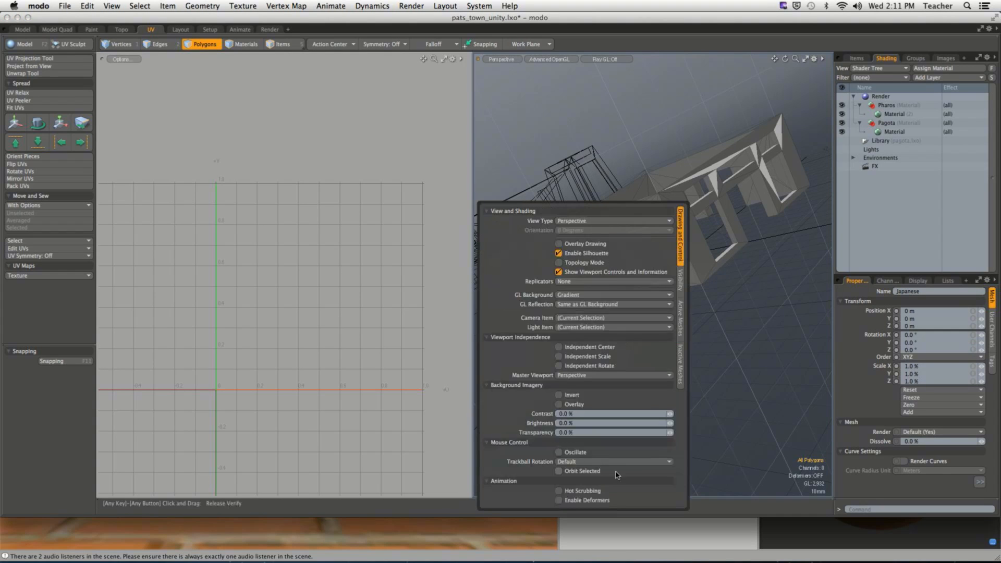
click(594, 461)
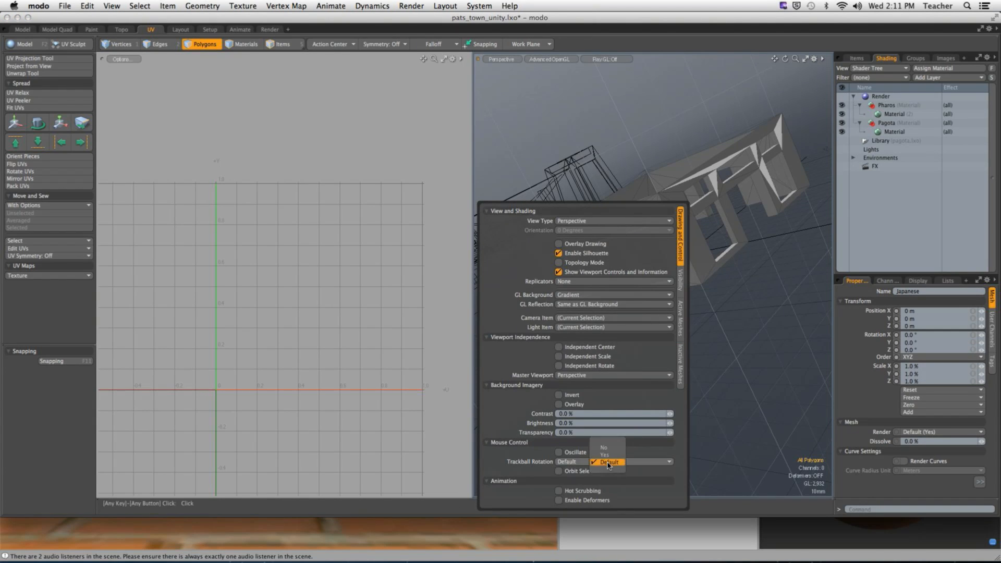
click(599, 447)
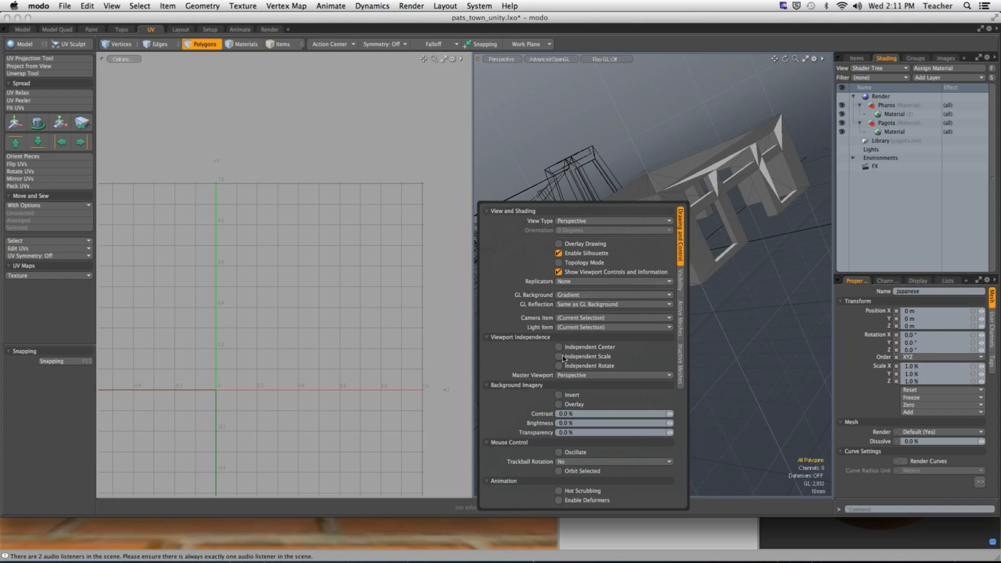
click(575, 296)
click(585, 289)
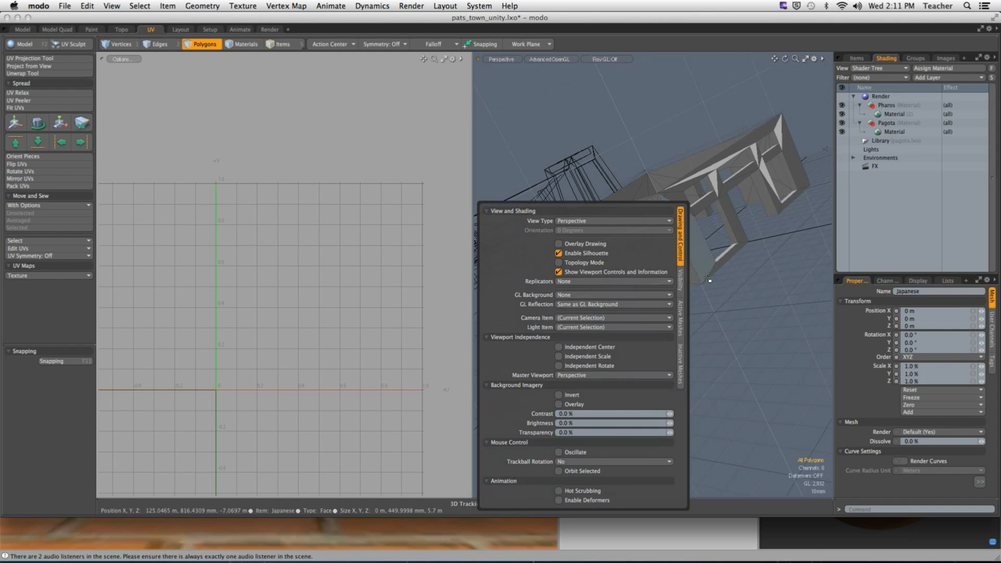
key(o)
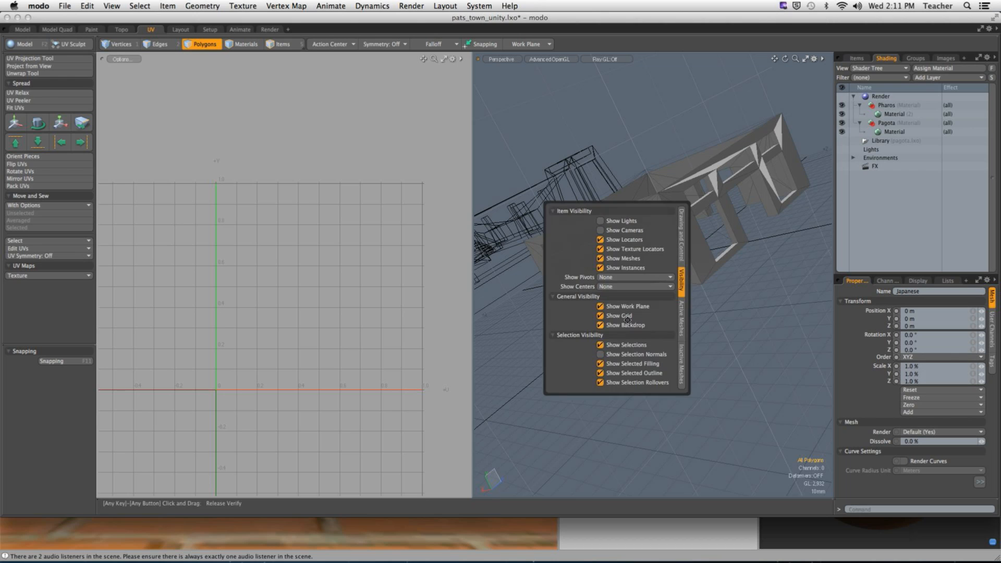
click(651, 306)
click(652, 315)
- Select the 20 front-wall polygons and frame them in the view
mouse_move(713, 281)
alt+mouse_down()
mouse_move(727, 299)
mouse_move(712, 292)
alt+mouse_up()
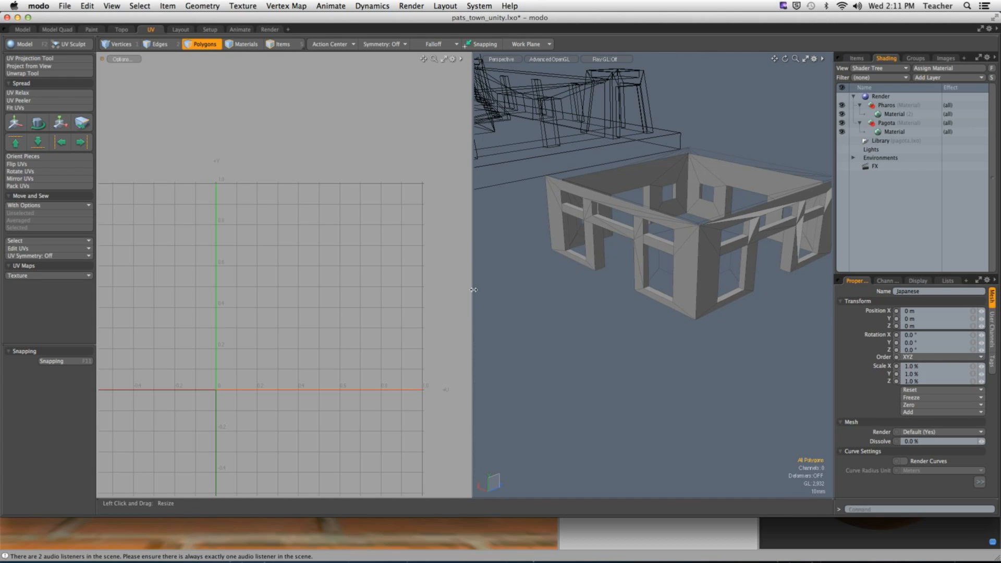
drag(473, 288, 377, 288)
alt+shift+drag(515, 290, 526, 324)
alt+drag(526, 323, 704, 276)
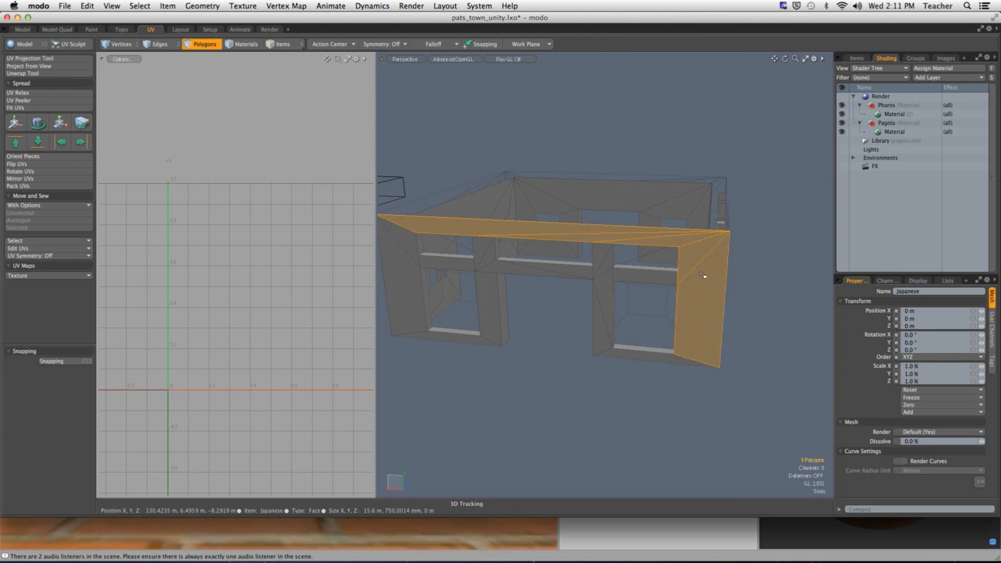
mouse_move(608, 295)
shift+mouse_down()
mouse_move(605, 283)
mouse_move(617, 351)
mouse_move(641, 358)
mouse_move(657, 310)
shift+mouse_up()
alt+shift+drag(618, 228, 688, 232)
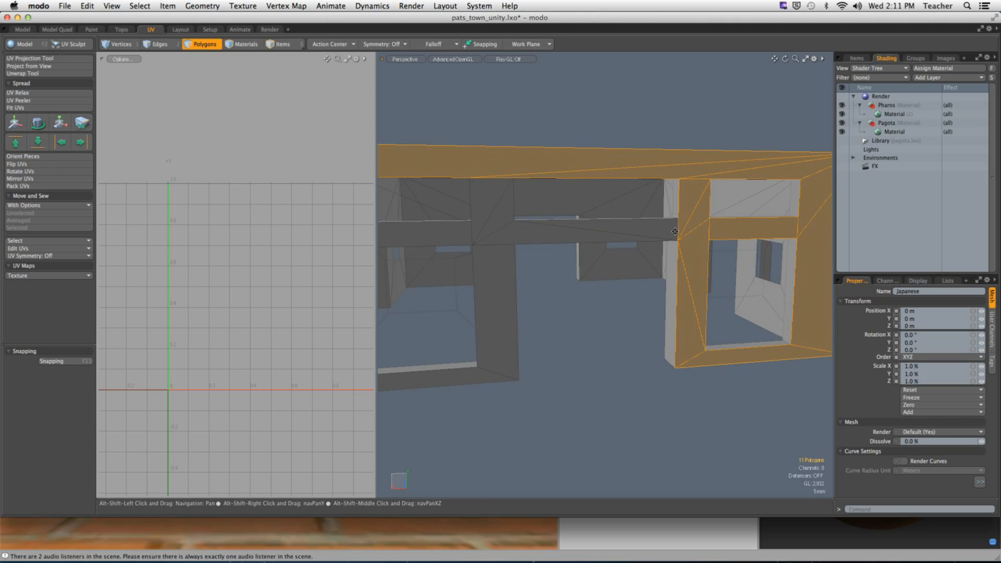
shift+click(656, 230)
mouse_move(569, 232)
alt+shift+mouse_down()
mouse_move(610, 237)
mouse_move(509, 232)
mouse_move(538, 310)
mouse_move(666, 308)
alt+shift+mouse_up()
shift+drag(612, 379, 522, 373)
shift+click(522, 208)
mouse_move(522, 207)
alt+shift+mouse_down()
mouse_move(551, 179)
mouse_move(581, 223)
alt+shift+mouse_up()
key(a)
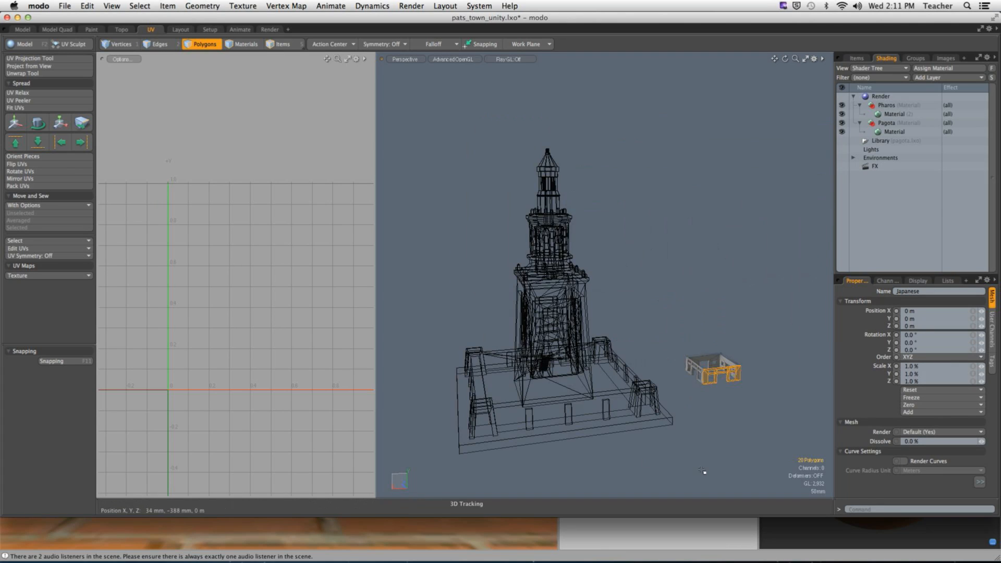
key(shift+a)
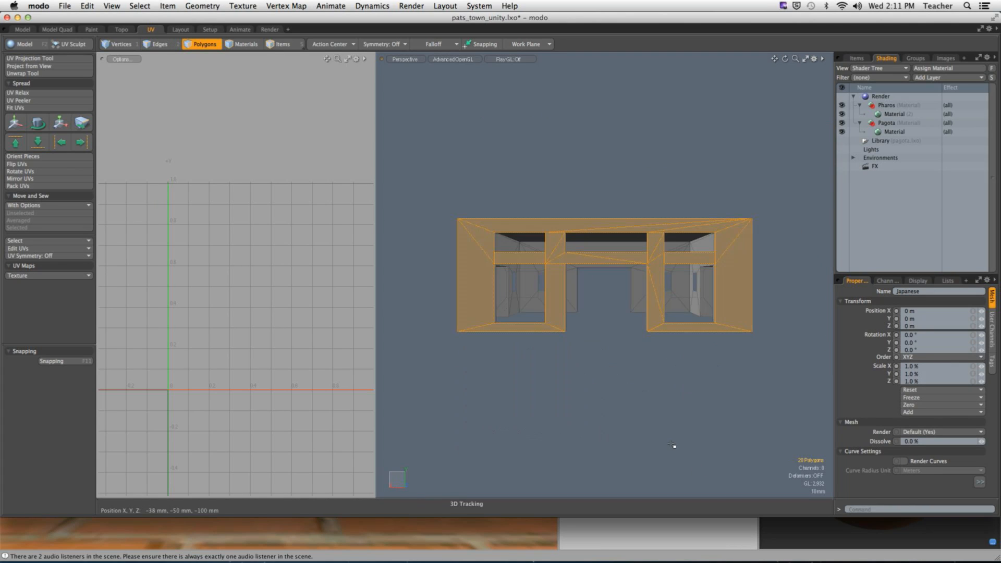
- Project the selected front-wall polygons' UVs from the current view
click(29, 66)
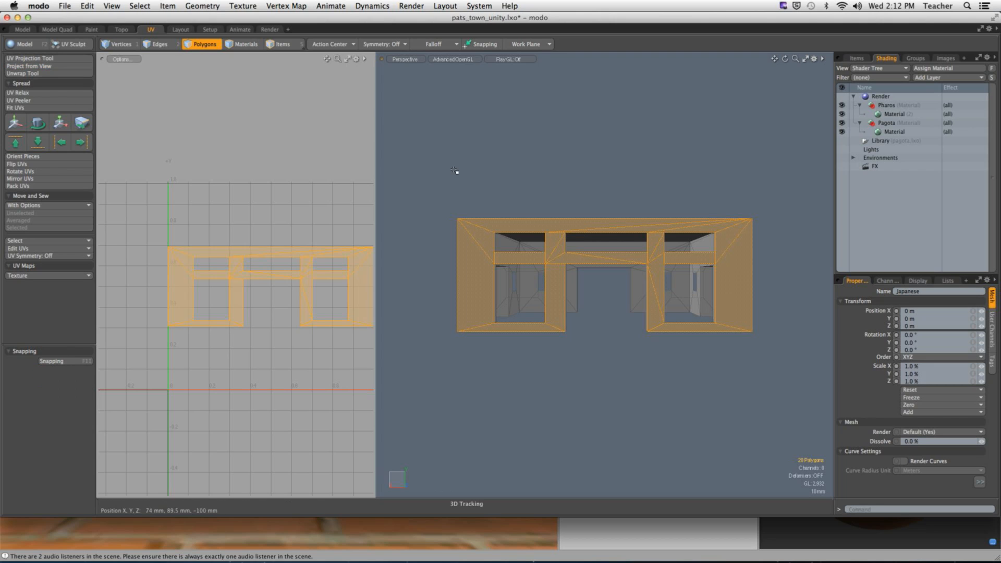
alt+drag(456, 172, 558, 287)
click(530, 273)
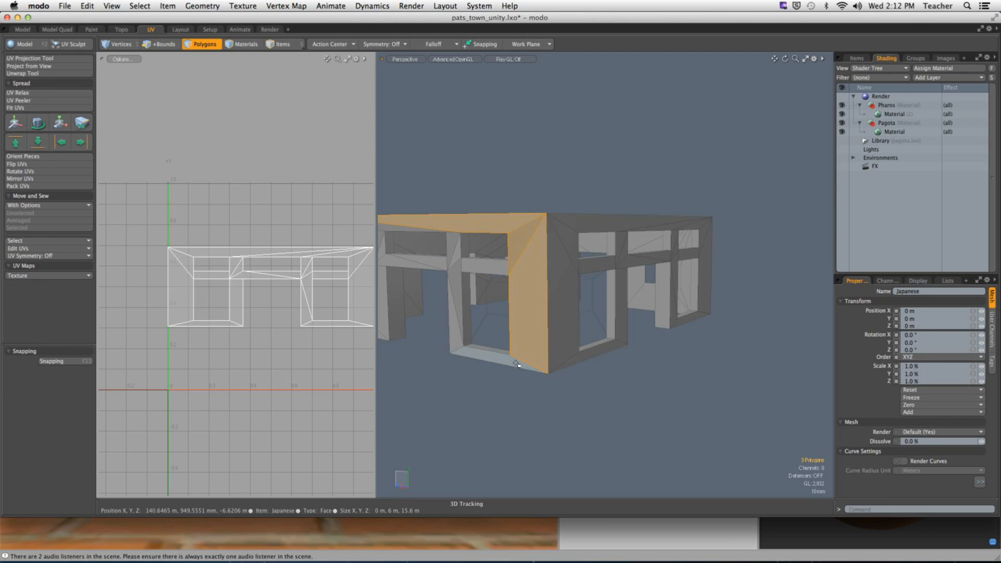
shift+click(456, 266)
shift+click(446, 237)
alt+drag(446, 235, 573, 219)
click(558, 176)
scroll(576, 239, up, 5)
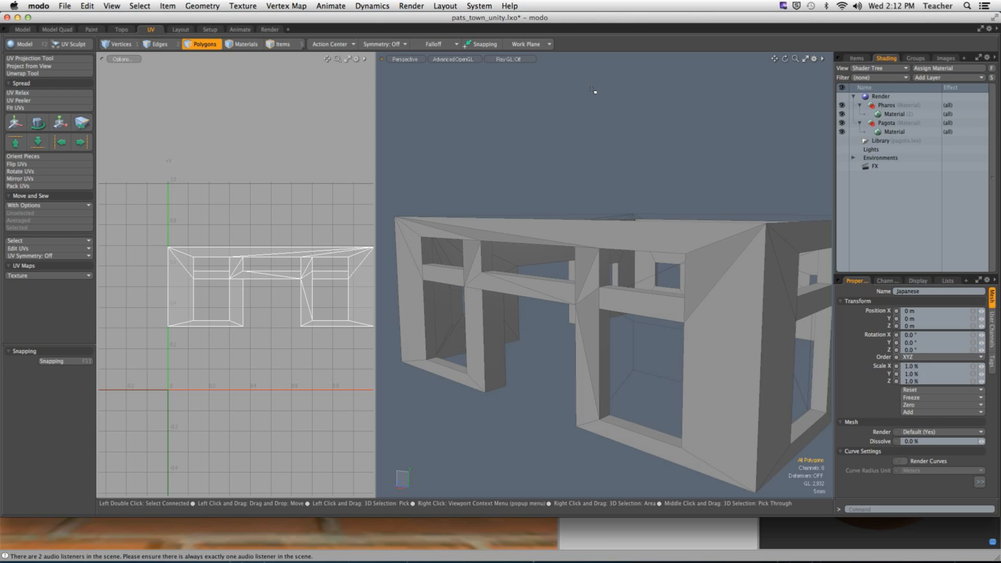
- Select the top strip and side faces and inspect the wall from the Right view
key(ctrl+space)
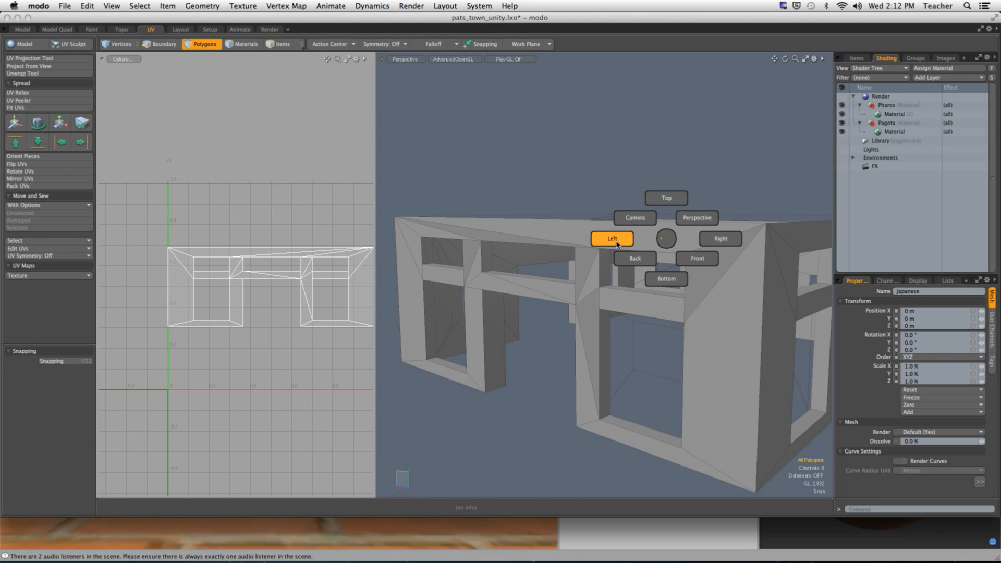
drag(673, 246, 742, 282)
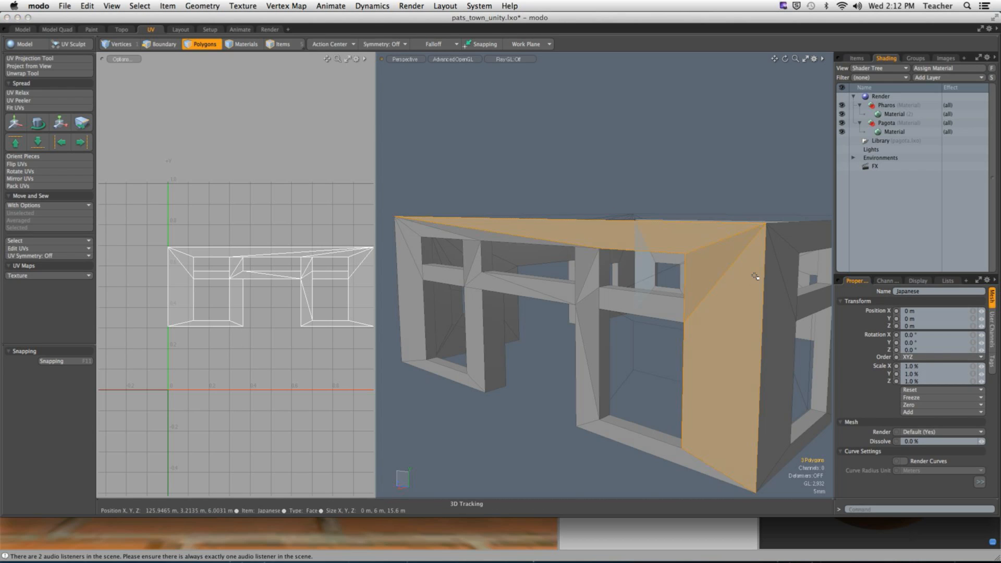
key(ctrl+space)
click(830, 283)
alt+shift+drag(658, 273, 580, 287)
scroll(634, 295, down, 3)
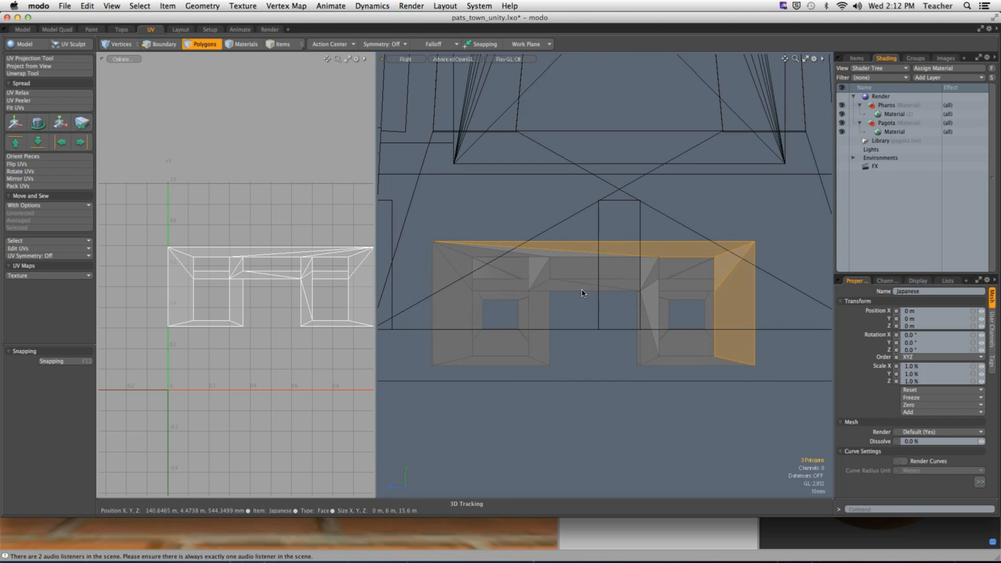
- Check the wall in the Front view, then return to Perspective with nothing selected
key(ctrl+space)
click(627, 312)
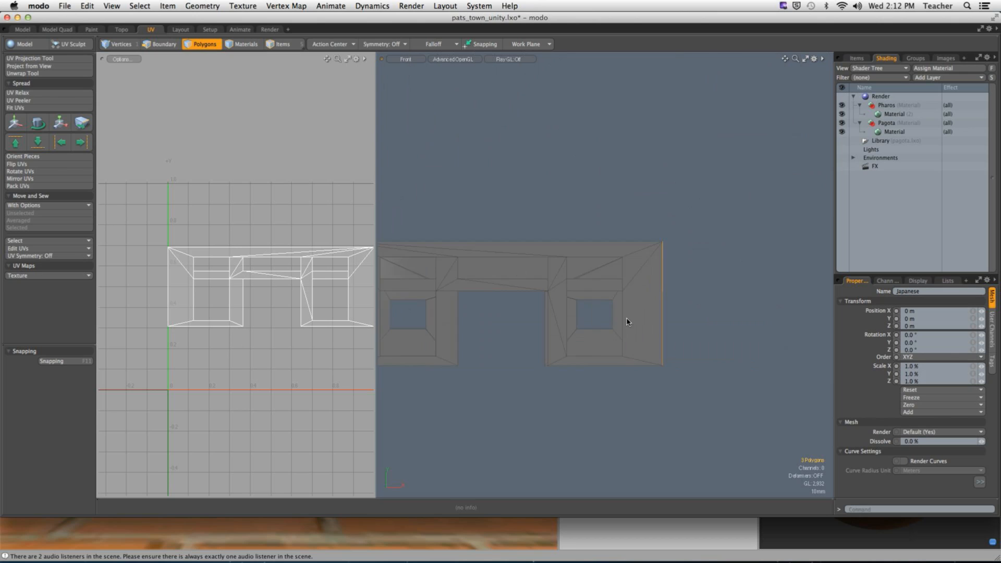
scroll(628, 297, up, 5)
scroll(651, 299, down, 5)
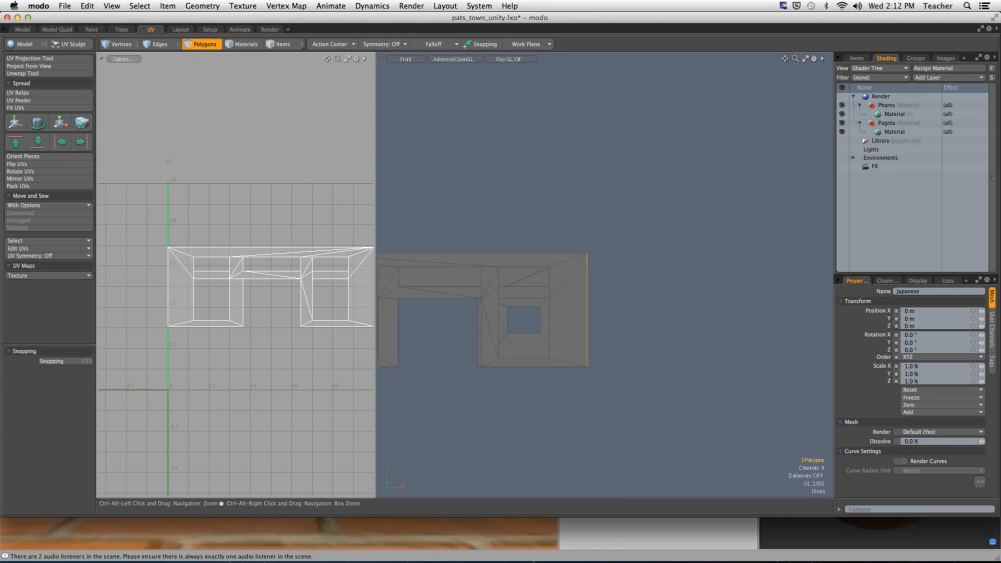
key(ctrl+space)
click(620, 249)
alt+drag(621, 248, 576, 255)
scroll(565, 182, up, 5)
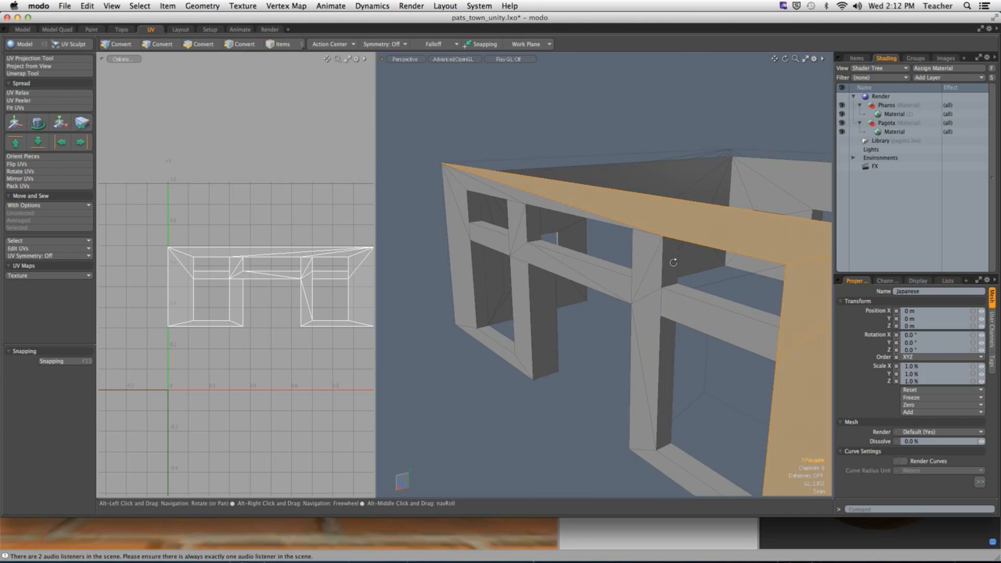
click(554, 128)
scroll(551, 208, down, 4)
alt+drag(495, 224, 530, 246)
- Show vertex dots on the active mesh and turn on subdivision smoothing
key(o)
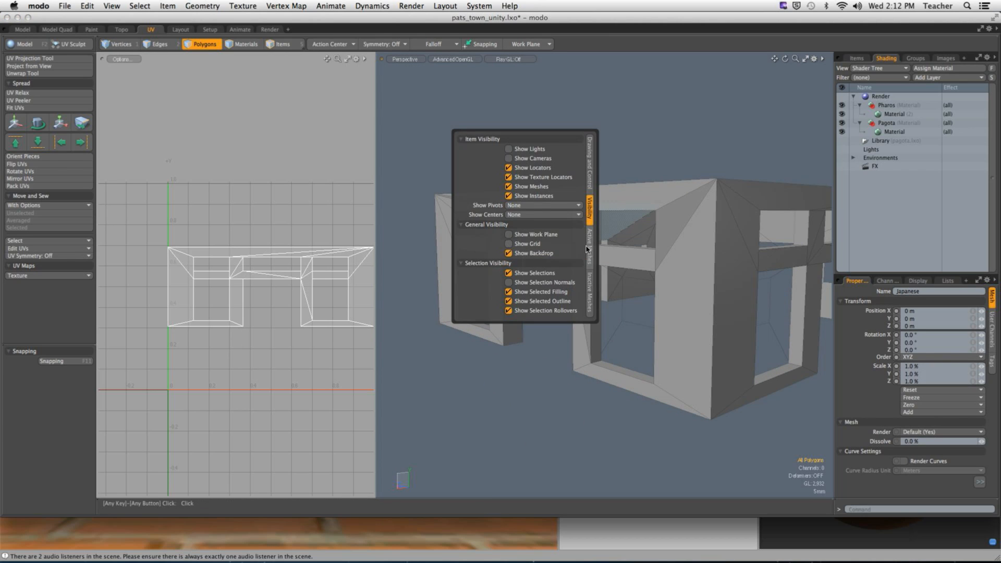
click(589, 247)
click(529, 264)
mouse_move(526, 219)
alt+mouse_down()
mouse_move(521, 201)
mouse_move(647, 228)
mouse_move(674, 188)
mouse_move(564, 224)
mouse_move(521, 219)
mouse_move(532, 223)
alt+mouse_up()
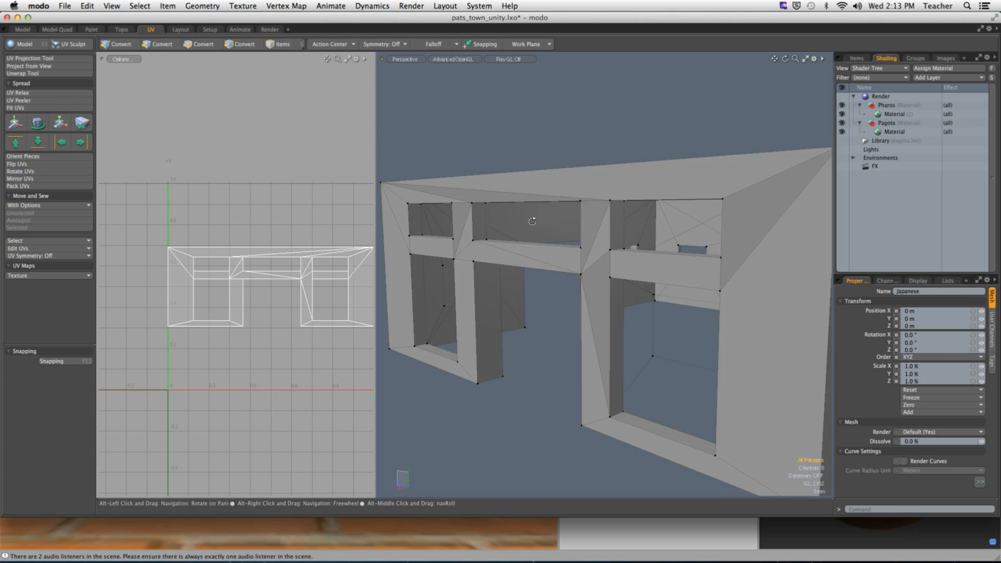
click(532, 223)
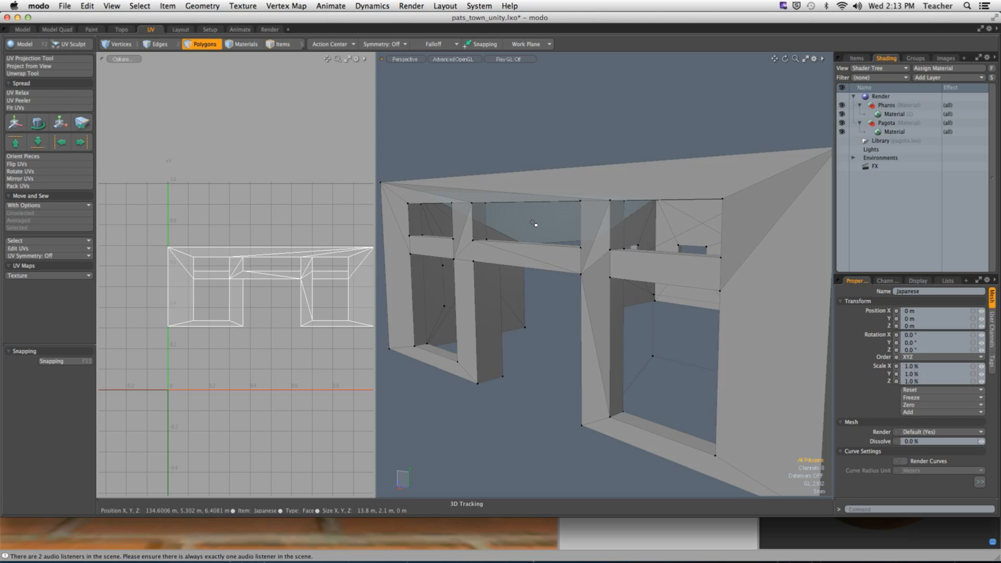
key(Tab)
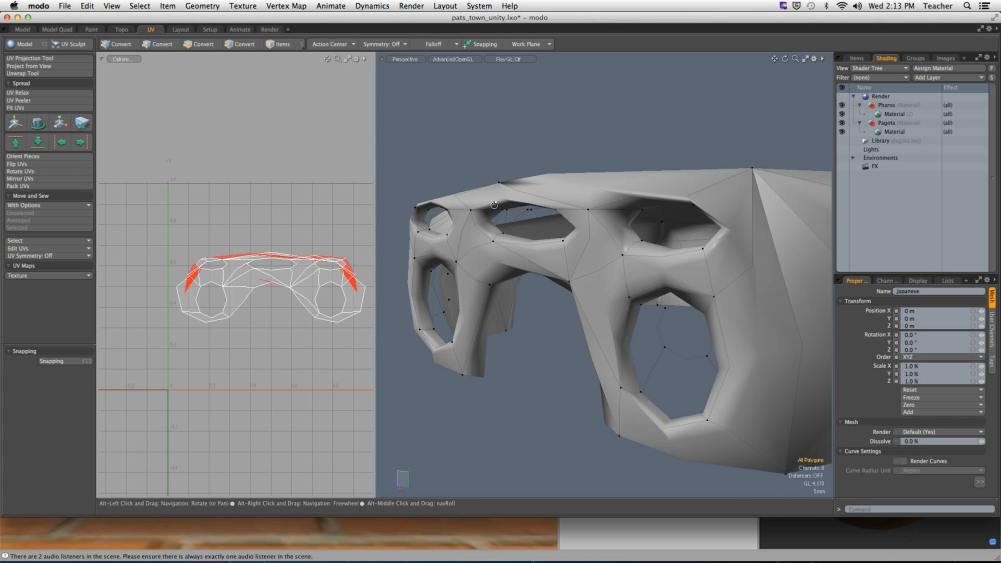
- Toggle subdivision surfaces off so the Japanese mesh shows its boxy polygons again
alt+drag(459, 203, 539, 193)
key(Tab)
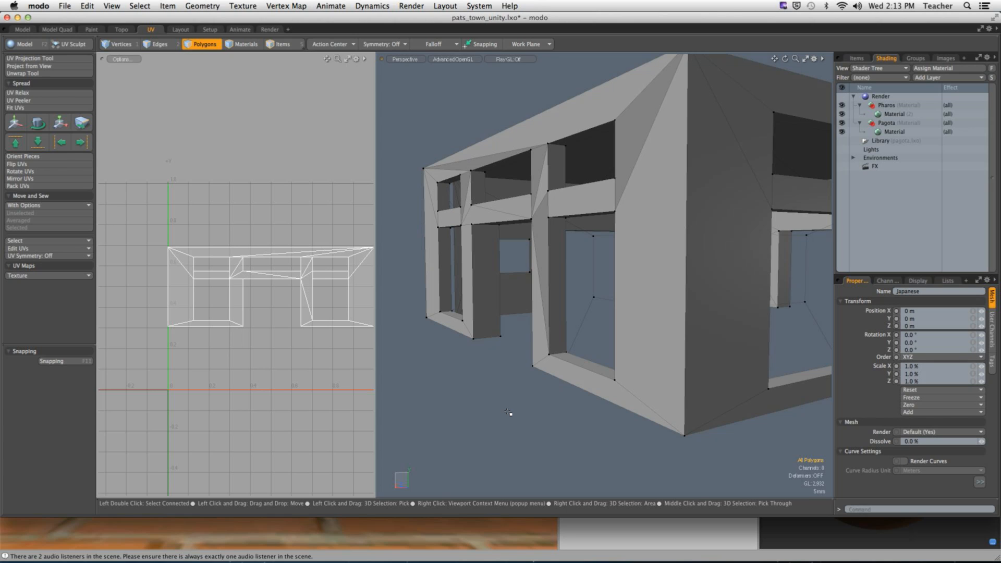
alt+drag(576, 292, 513, 175)
- Select the whole wall mesh and run Mesh Cleanup, fixing 31 face normals
double_click(517, 174)
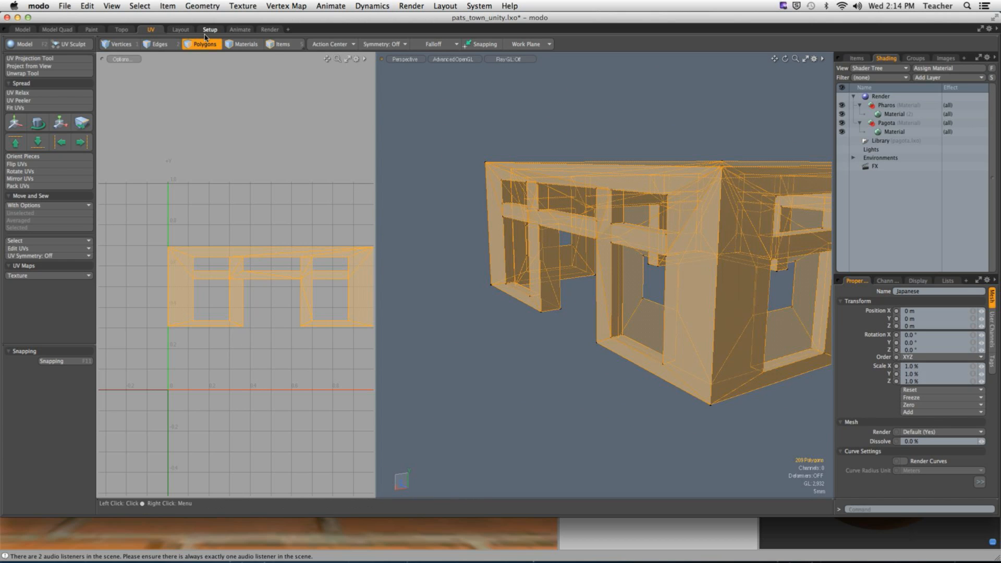
click(202, 6)
click(208, 140)
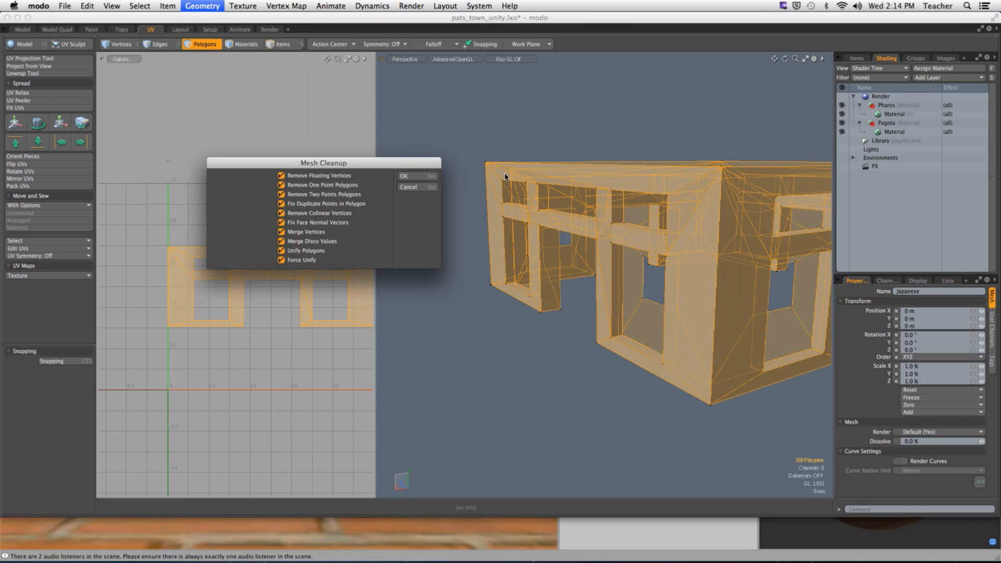
click(412, 176)
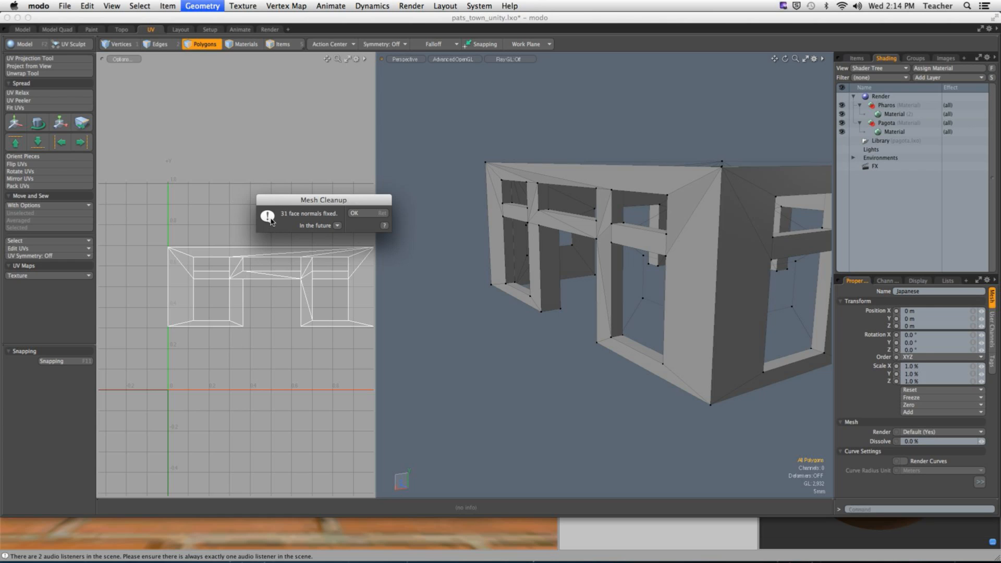
click(355, 214)
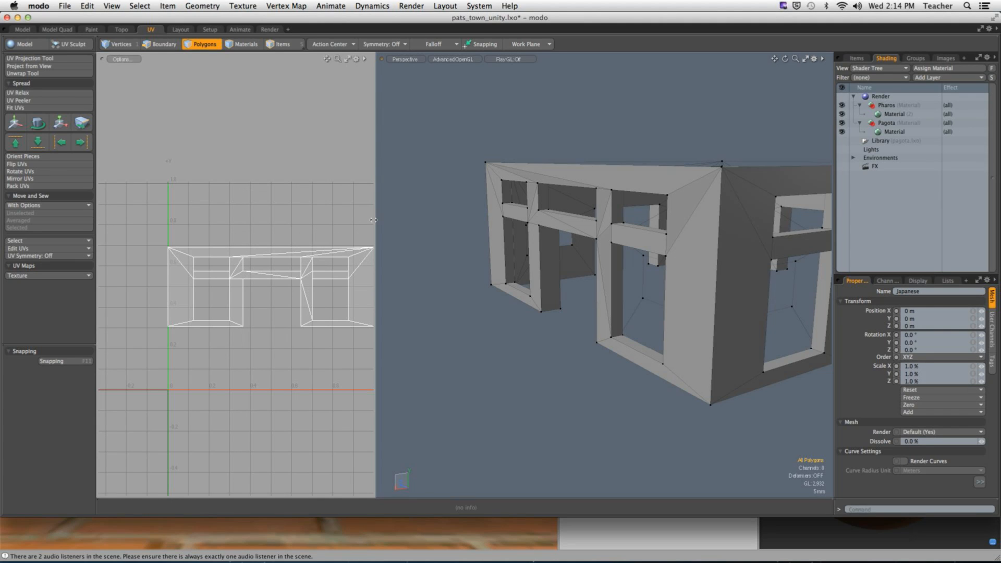
- Reselect the whole mesh and rerun Mesh Cleanup, which finds no elements to clean
alt+drag(469, 261, 410, 244)
mouse_move(686, 207)
mouse_down()
mouse_move(697, 324)
mouse_move(672, 393)
mouse_move(627, 374)
mouse_up()
double_click(627, 374)
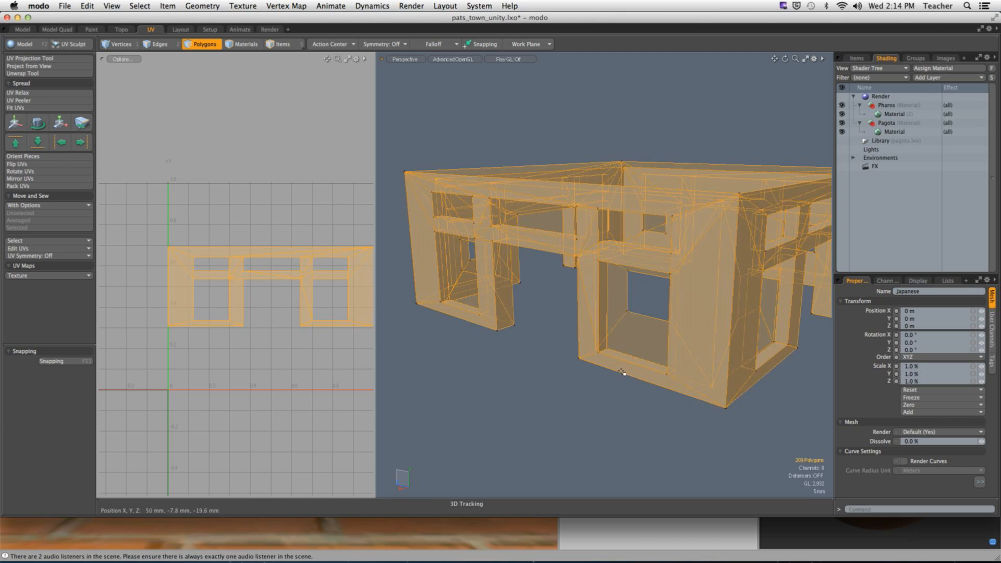
click(194, 7)
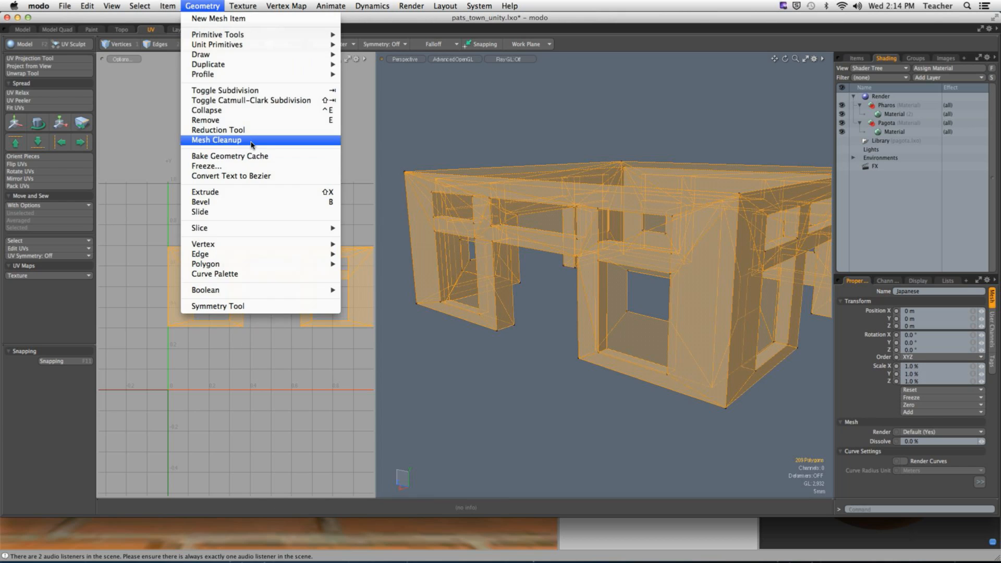
click(253, 142)
click(405, 177)
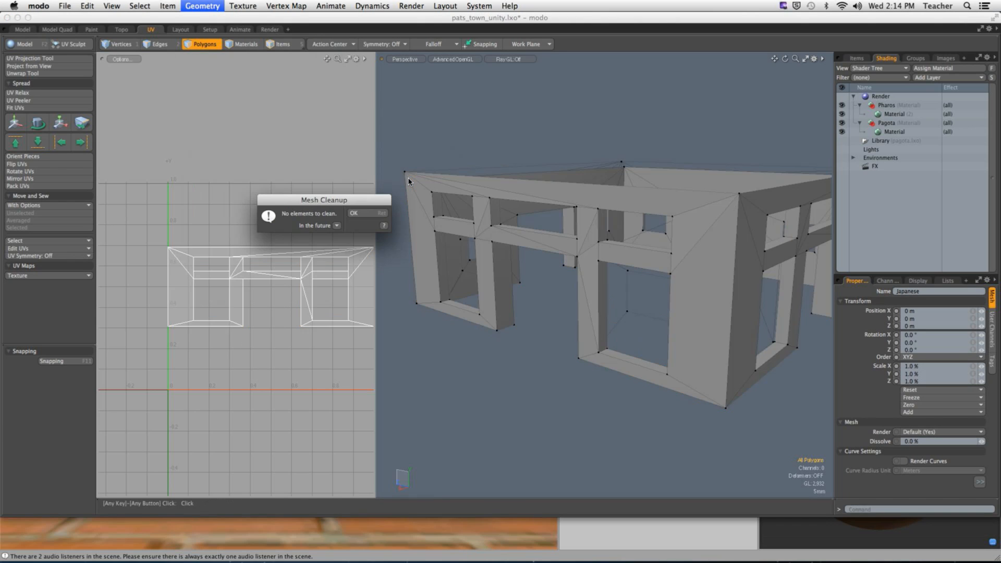
click(368, 217)
mouse_move(656, 122)
alt+mouse_down()
mouse_move(743, 152)
mouse_move(691, 173)
mouse_move(748, 277)
mouse_move(702, 348)
mouse_move(630, 351)
mouse_move(609, 271)
mouse_move(607, 203)
mouse_move(560, 229)
mouse_move(489, 237)
mouse_move(552, 237)
mouse_move(552, 192)
mouse_move(469, 189)
mouse_move(473, 231)
mouse_move(508, 235)
mouse_move(492, 330)
mouse_move(556, 329)
mouse_move(429, 286)
mouse_move(518, 277)
alt+mouse_up()
- Add the right beam section and project the selection's UVs from the front
shift+click(726, 237)
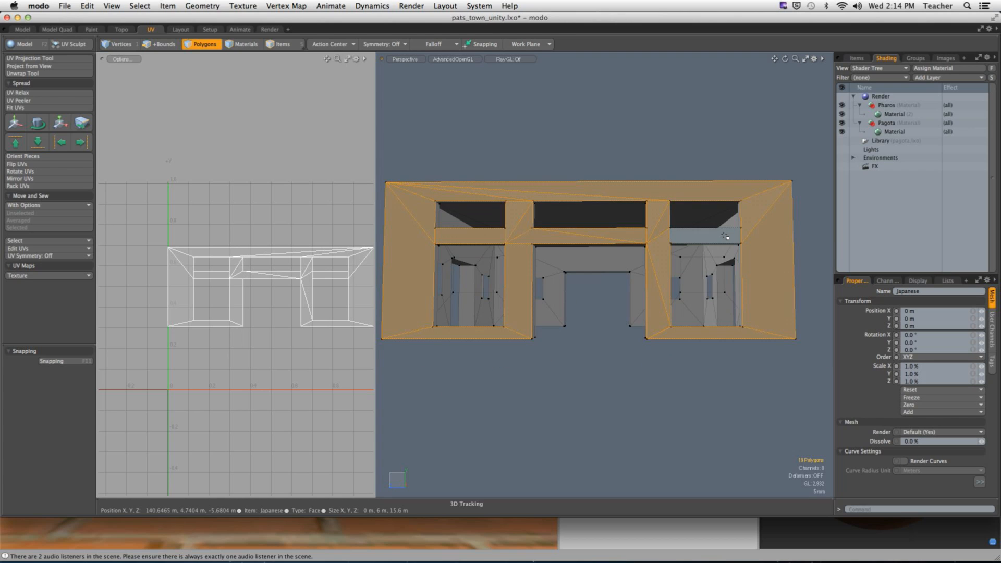
key(a)
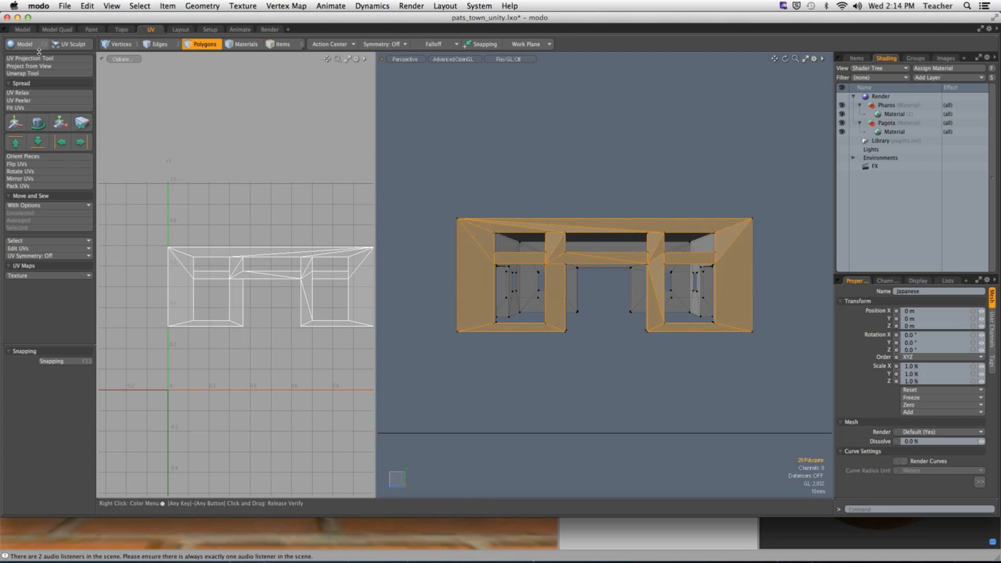
click(48, 66)
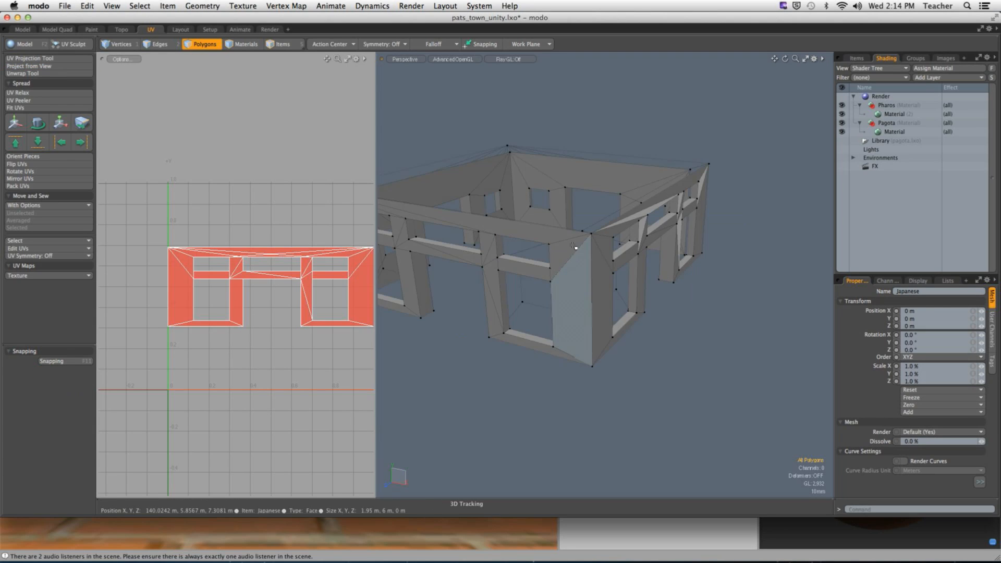
- Select the corner wall, post and crossbeam polygons and project their UVs from the front
drag(562, 235, 584, 260)
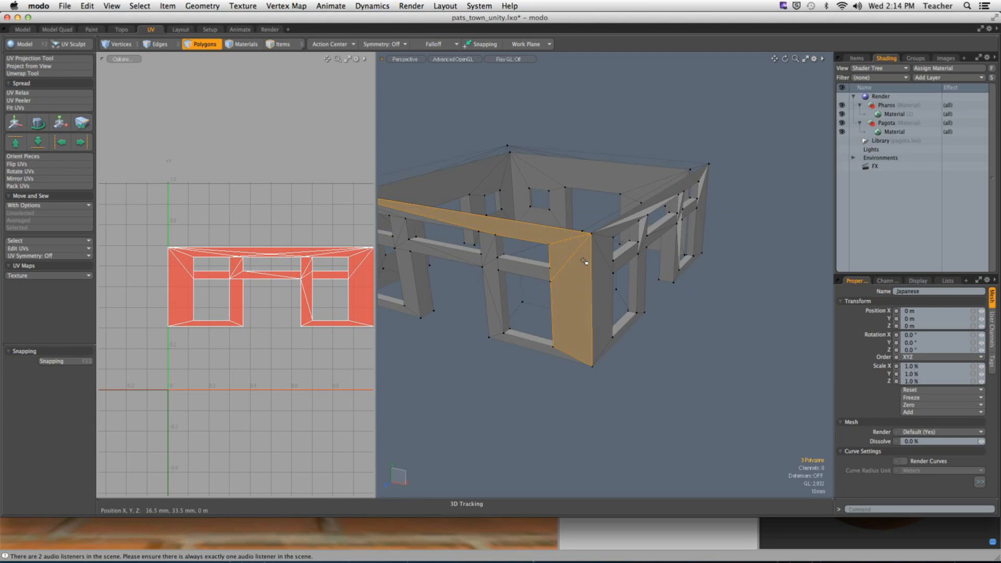
mouse_move(511, 272)
shift+mouse_down()
mouse_move(490, 255)
mouse_move(500, 263)
mouse_move(503, 330)
mouse_move(513, 336)
mouse_move(525, 315)
mouse_move(652, 286)
mouse_move(597, 258)
shift+mouse_up()
mouse_move(592, 237)
shift+mouse_down()
mouse_move(560, 241)
mouse_move(511, 208)
mouse_move(520, 196)
mouse_move(605, 194)
shift+mouse_up()
mouse_move(501, 205)
shift+mouse_down()
mouse_move(496, 299)
mouse_move(599, 281)
mouse_move(596, 313)
mouse_move(547, 238)
mouse_move(520, 242)
mouse_move(594, 253)
shift+mouse_up()
key(shift+a)
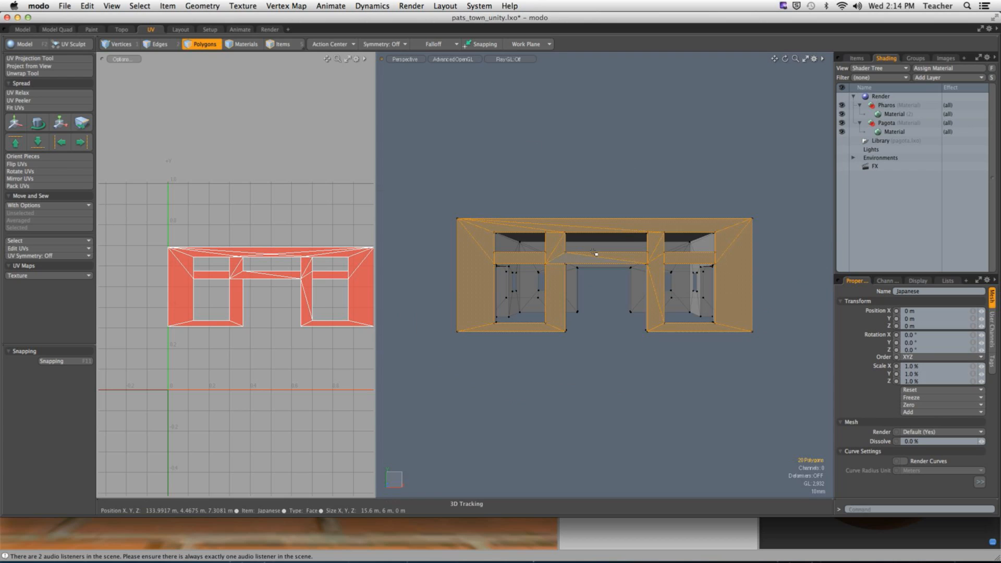
click(31, 66)
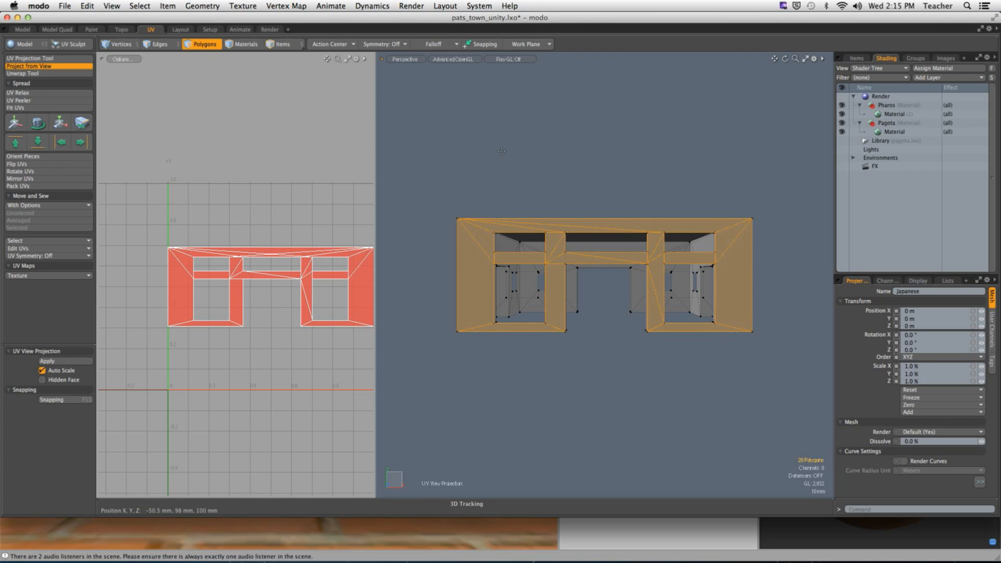
- Select the next wall's sill, pillar, beam and corner polygons
alt+drag(478, 179, 631, 253)
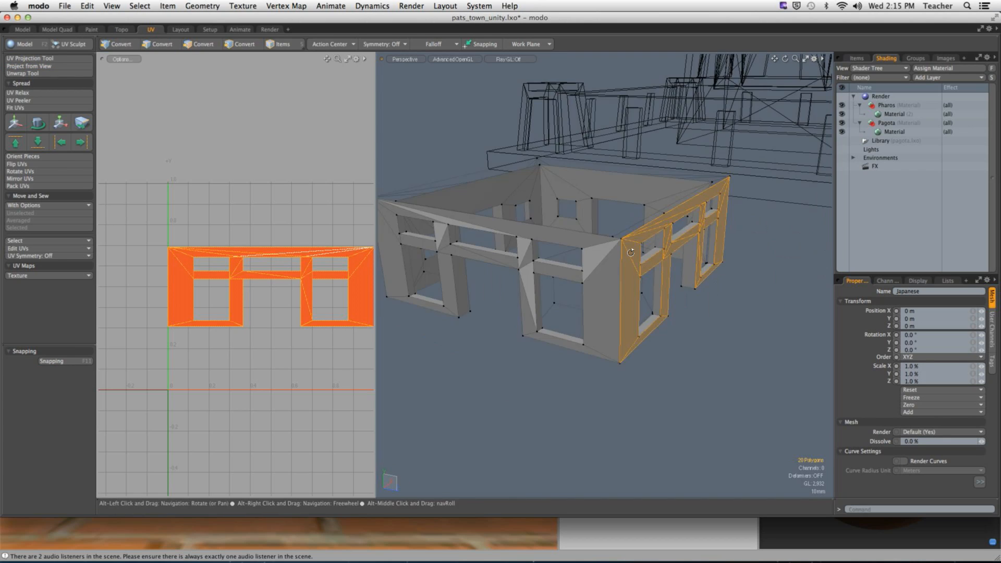
click(600, 249)
mouse_move(587, 352)
mouse_down()
mouse_move(558, 346)
mouse_move(527, 308)
mouse_move(527, 266)
mouse_move(542, 262)
mouse_up()
shift+click(549, 269)
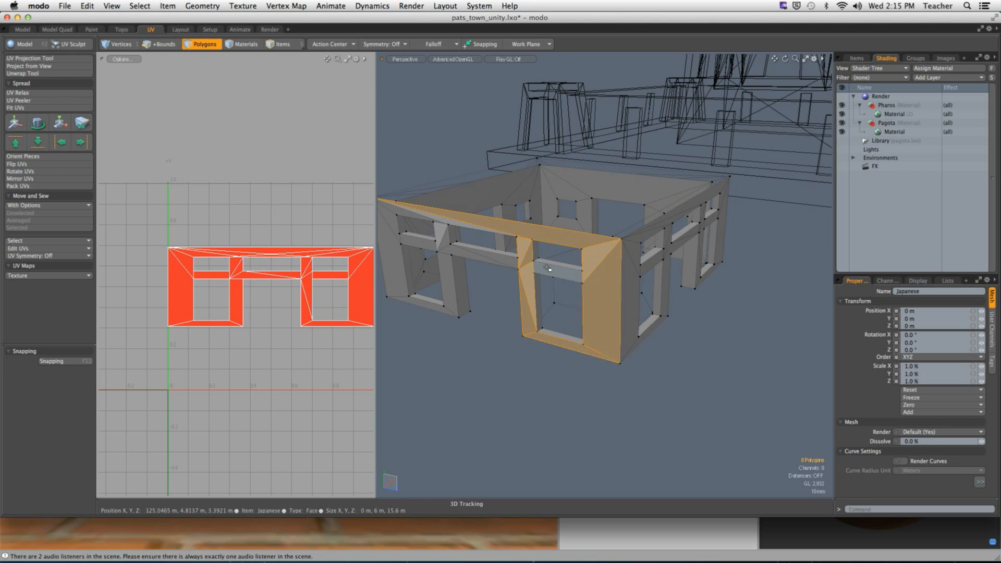
shift+click(505, 262)
shift+click(499, 262)
mouse_move(441, 247)
alt+shift+mouse_down()
mouse_move(456, 248)
mouse_move(451, 311)
mouse_move(484, 312)
alt+shift+mouse_up()
shift+click(457, 246)
shift+click(460, 302)
shift+click(436, 257)
shift+click(437, 220)
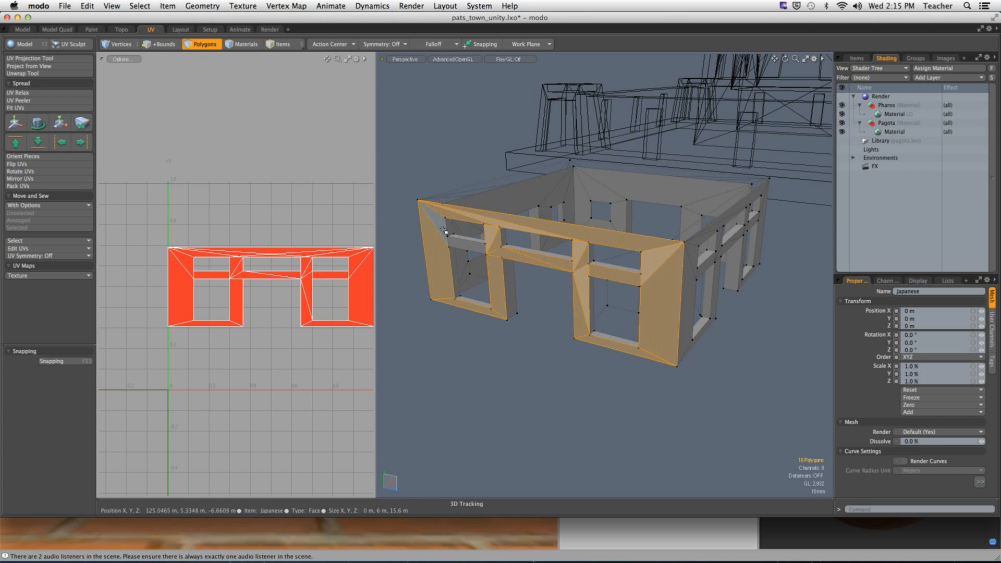
shift+click(462, 244)
alt+drag(464, 244, 534, 255)
- Frame those polygons from the front and project their UVs from view
key(alt+shift+a)
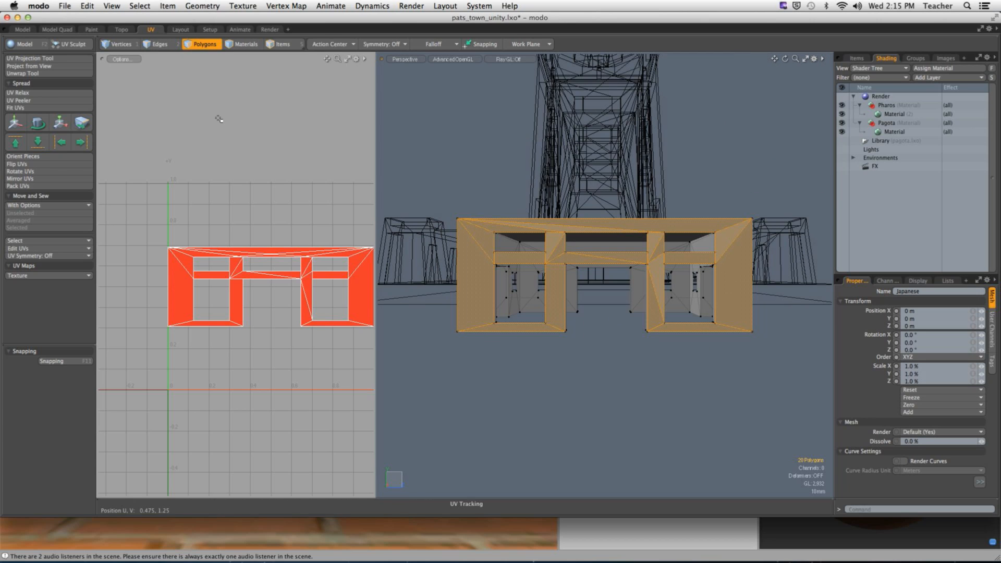
click(59, 67)
click(141, 139)
key(space)
click(467, 193)
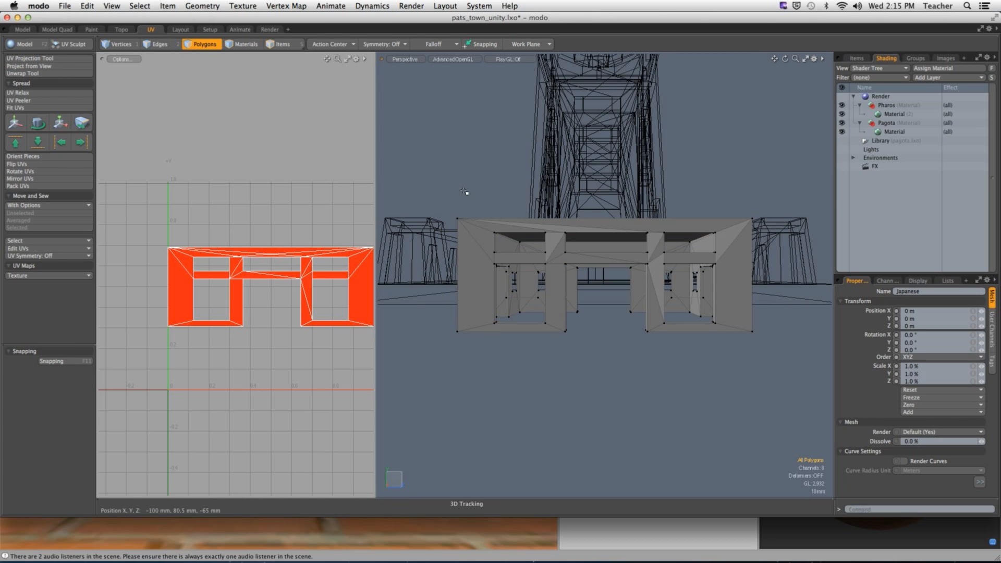
- Unhide the roof and ground geometry and clear the polygon selection
alt+drag(467, 193, 500, 231)
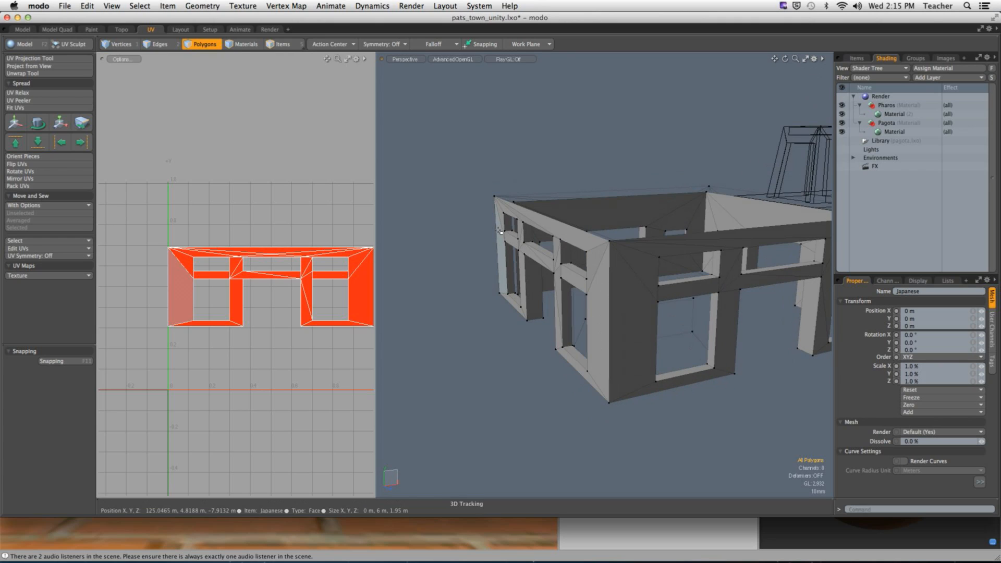
key(u)
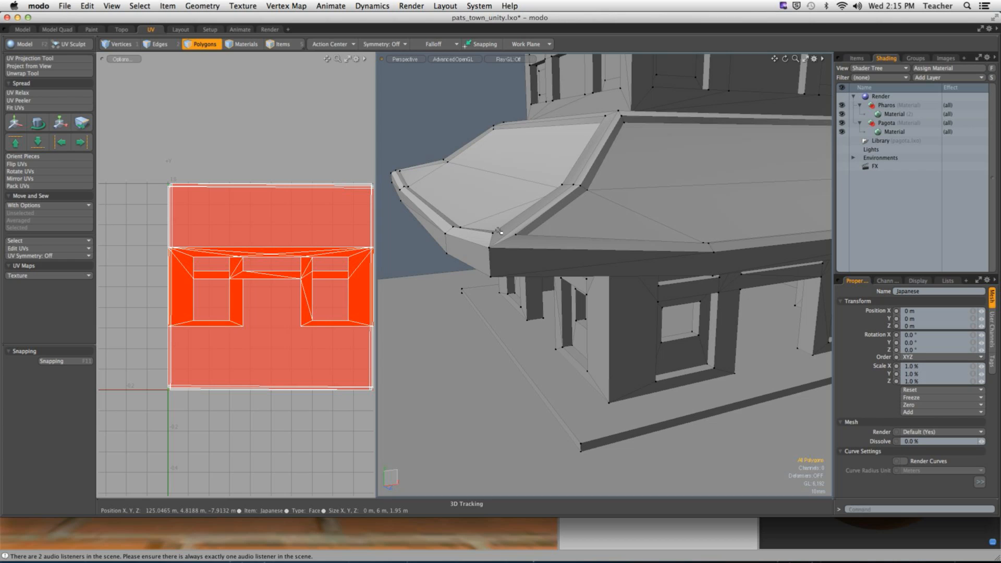
alt+drag(624, 288, 632, 332)
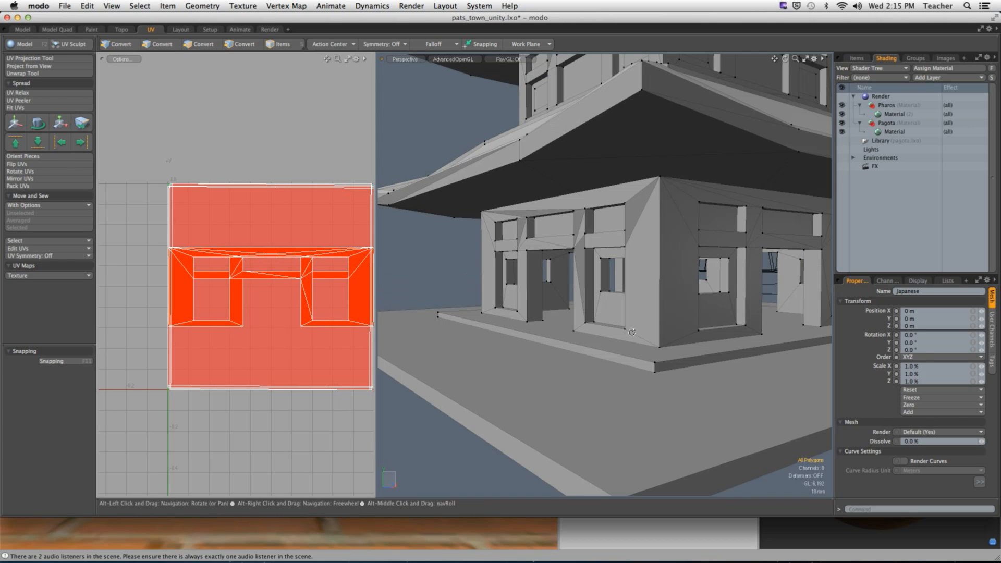
click(637, 330)
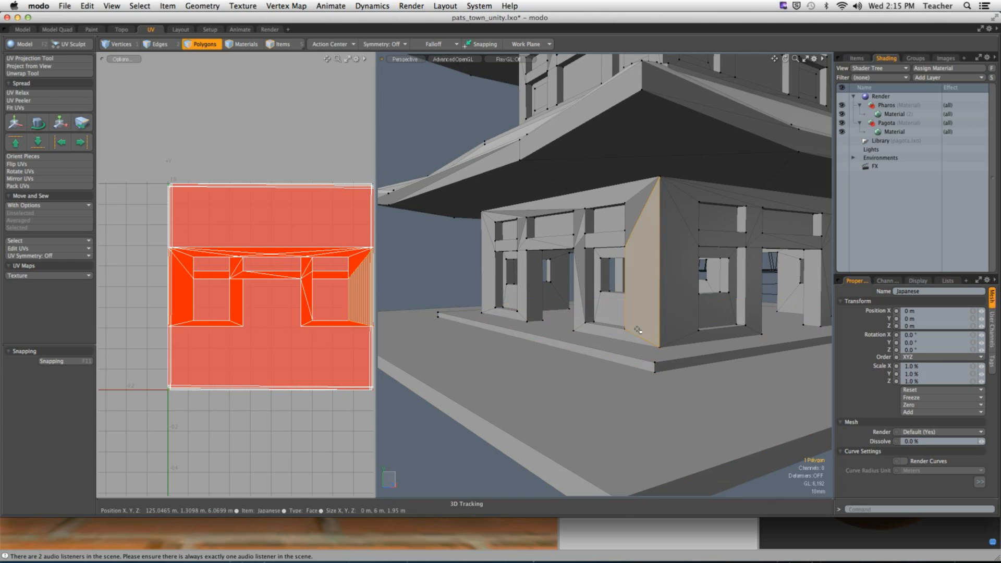
double_click(637, 330)
alt+drag(636, 329, 484, 324)
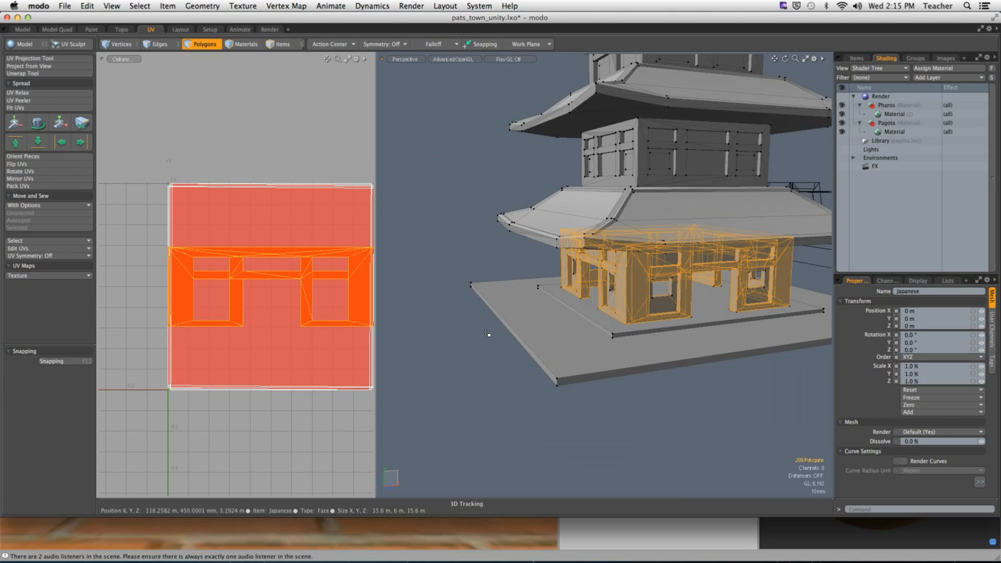
click(483, 325)
click(65, 6)
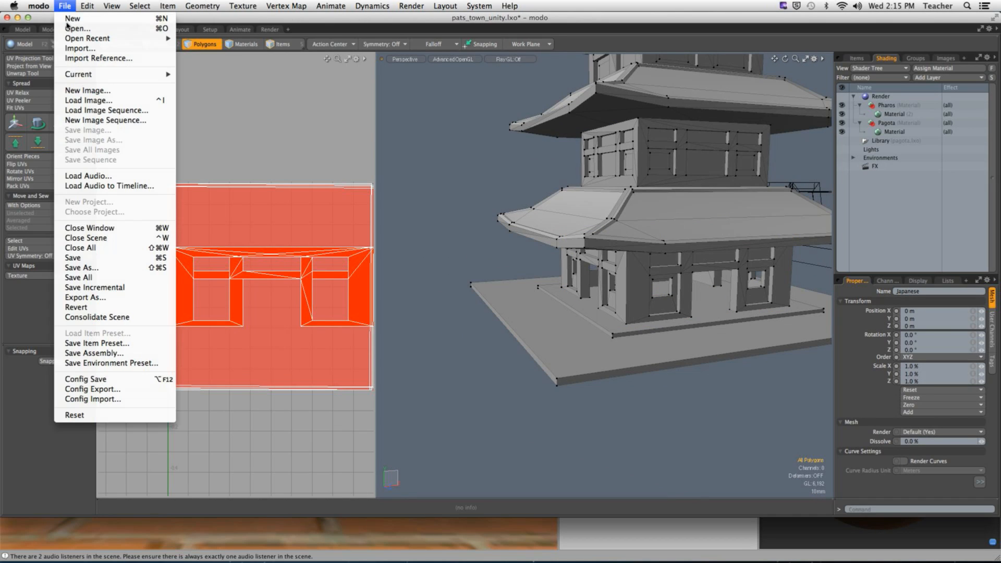
- Confirm the pagoda has a Texture UV map in the item list's vertex maps
click(81, 239)
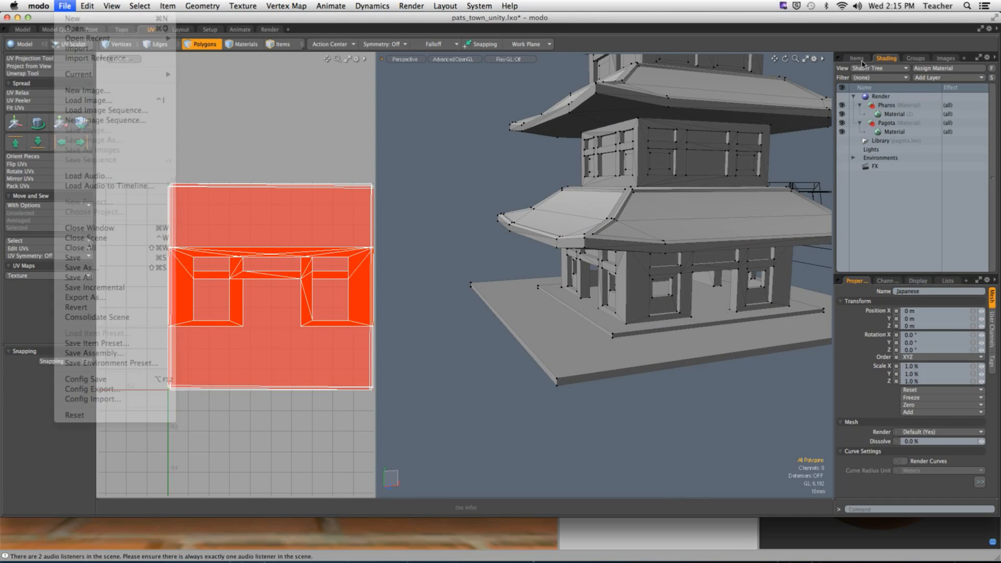
click(857, 58)
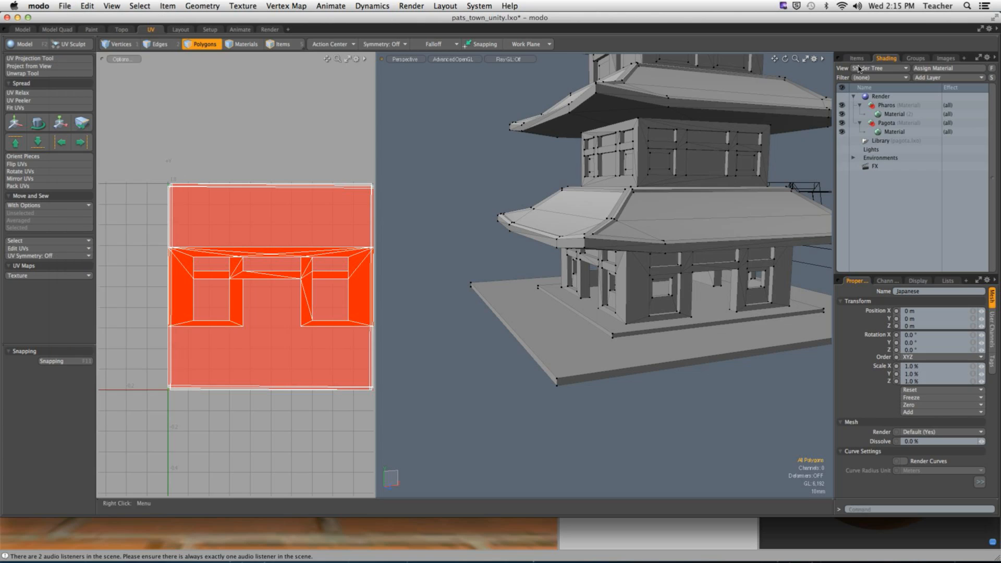
click(948, 280)
click(843, 317)
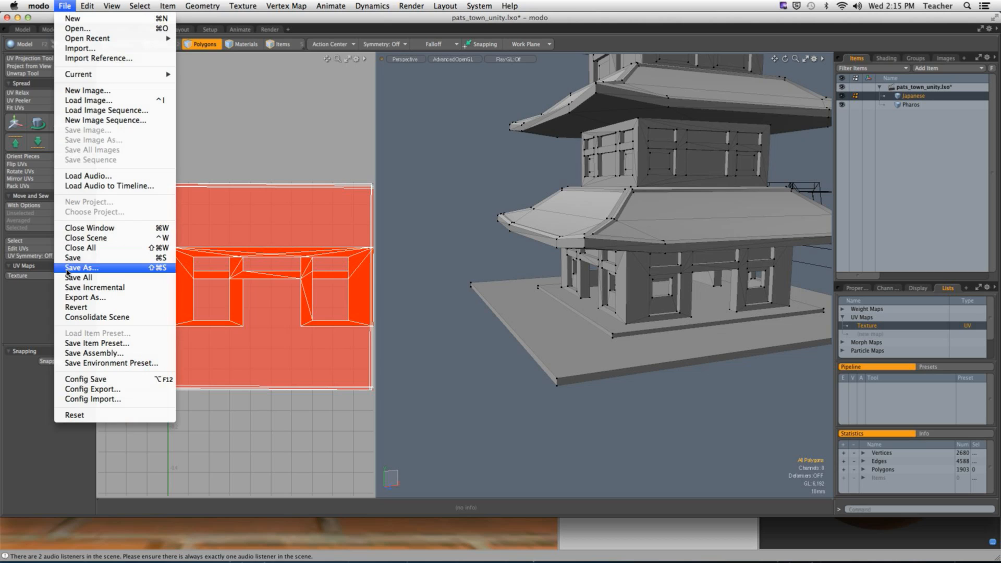
- Export the scene as COLLADA, overwriting pats_town_unity.dae in PATS_GAME/Assets
click(85, 297)
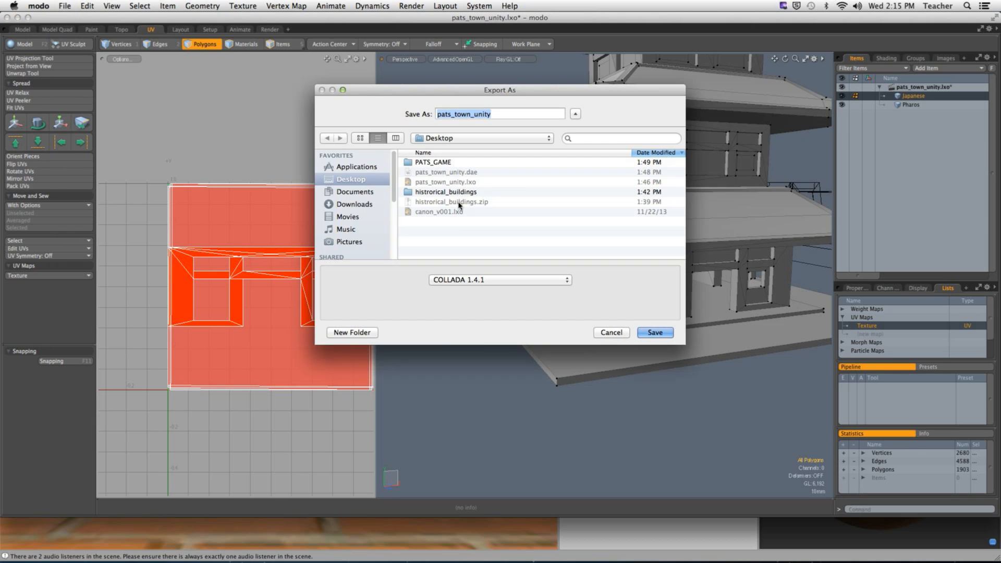
click(433, 162)
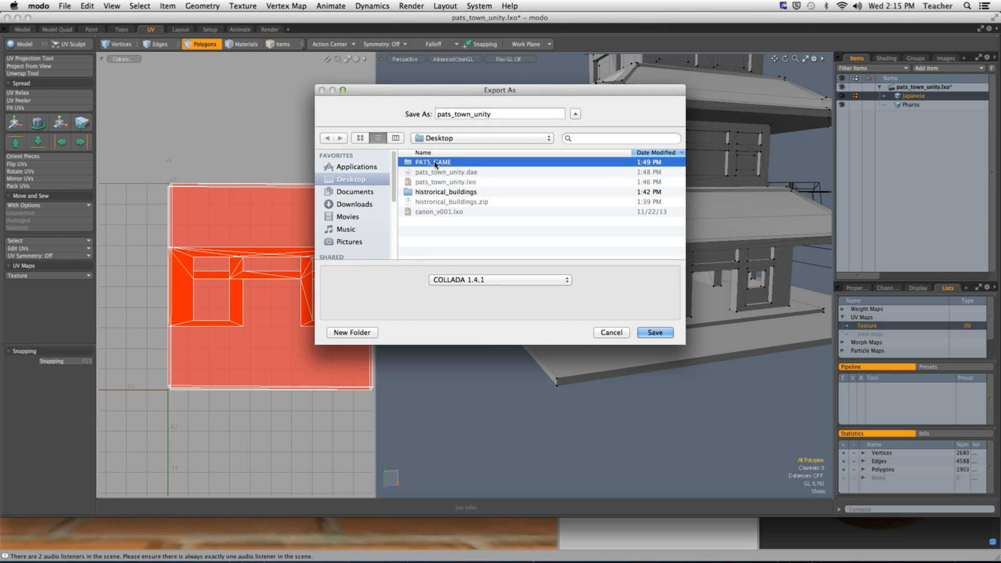
double_click(437, 162)
double_click(437, 182)
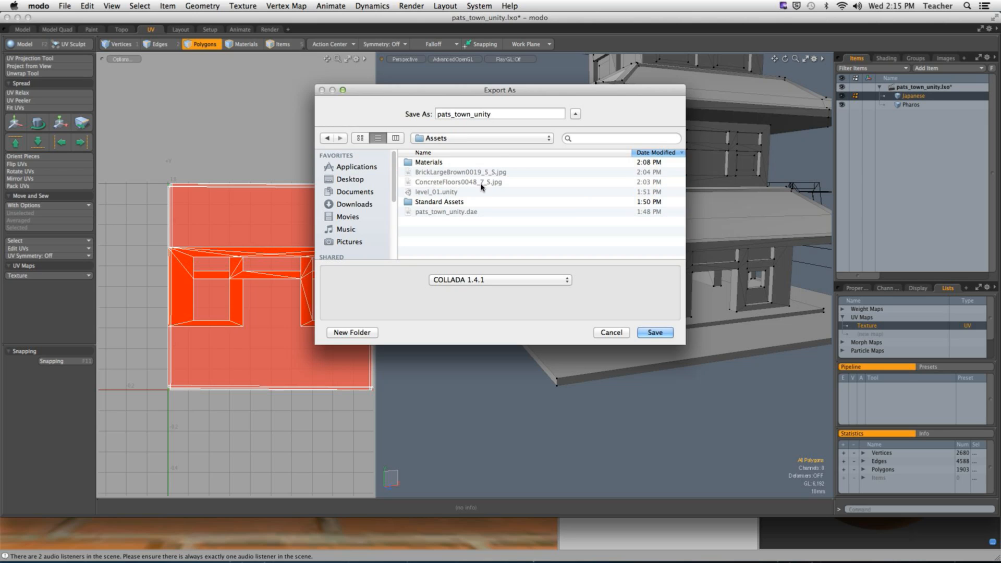
click(469, 212)
click(646, 331)
click(575, 142)
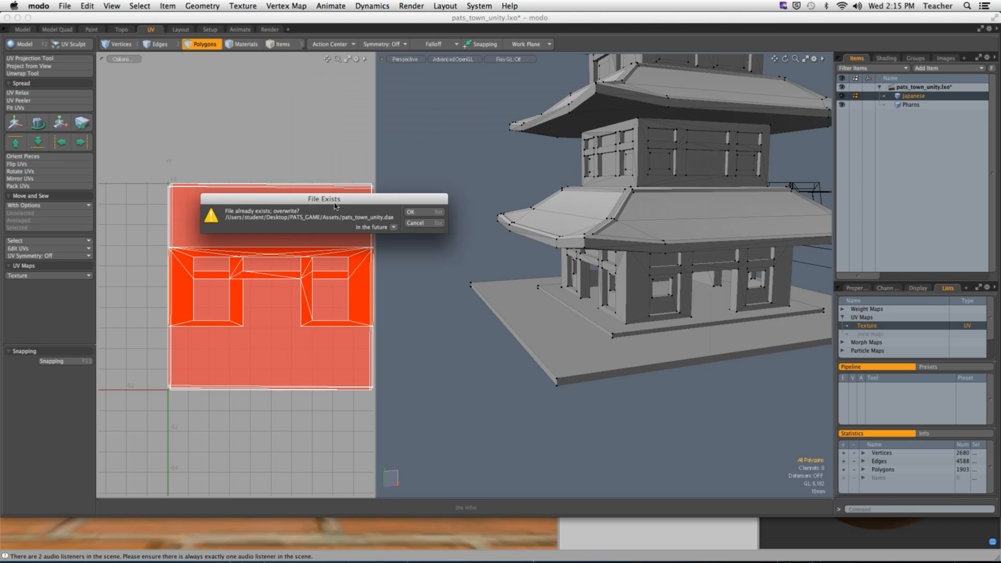
click(430, 213)
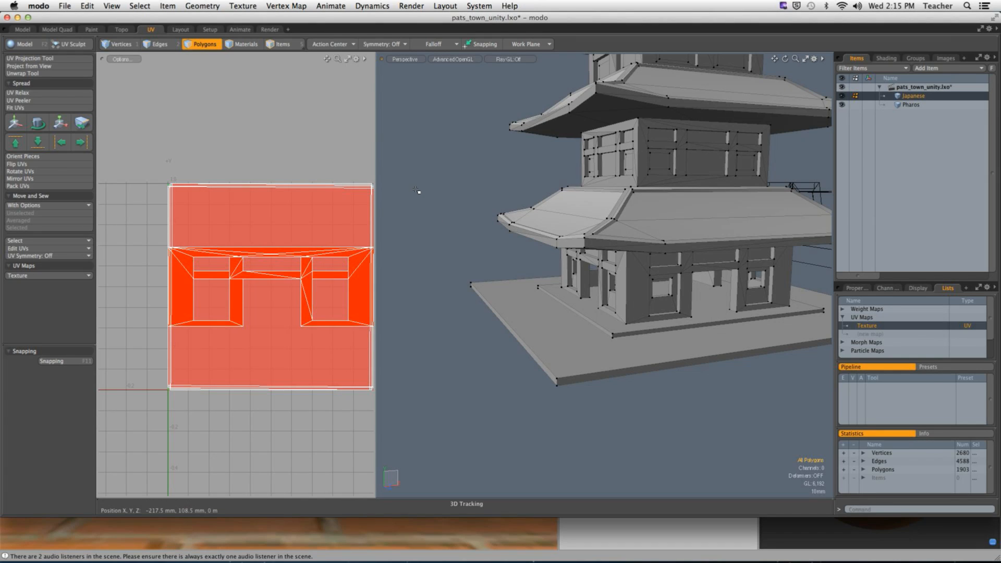
- In Unity, inspect the re-exported pats_town_unity model preview and orbit the scene around the tower and pagoda
mouse_move(699, 560)
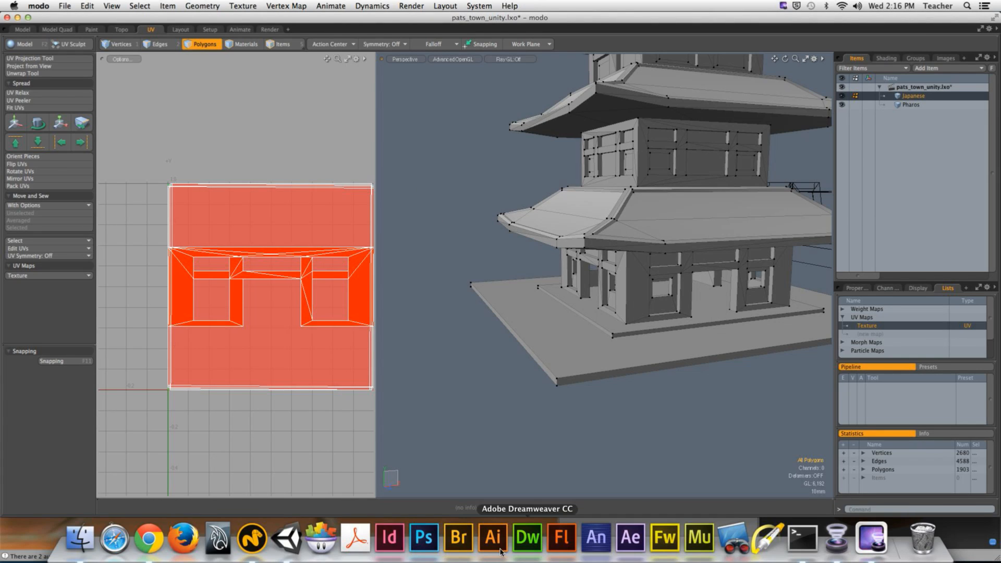
click(286, 539)
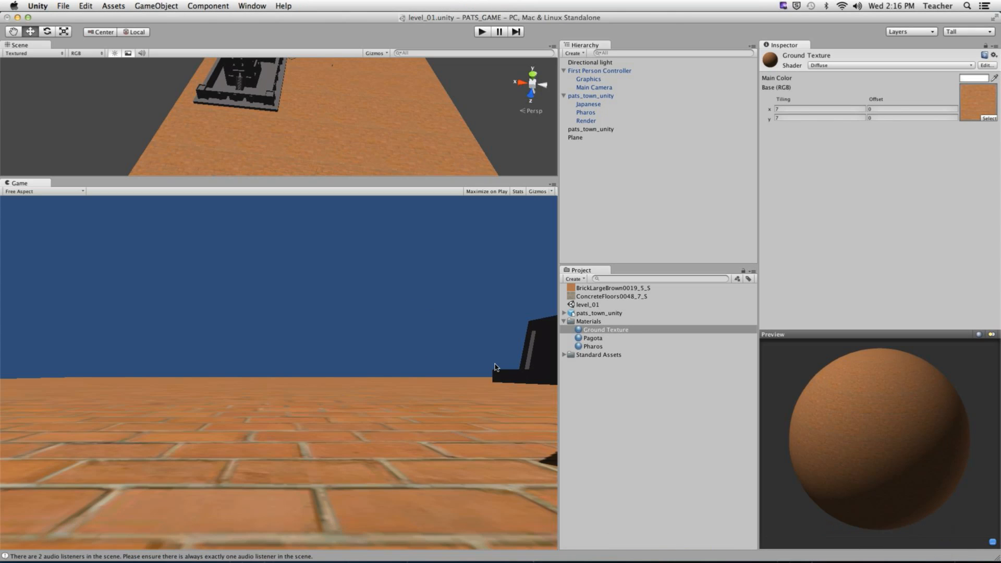
click(577, 385)
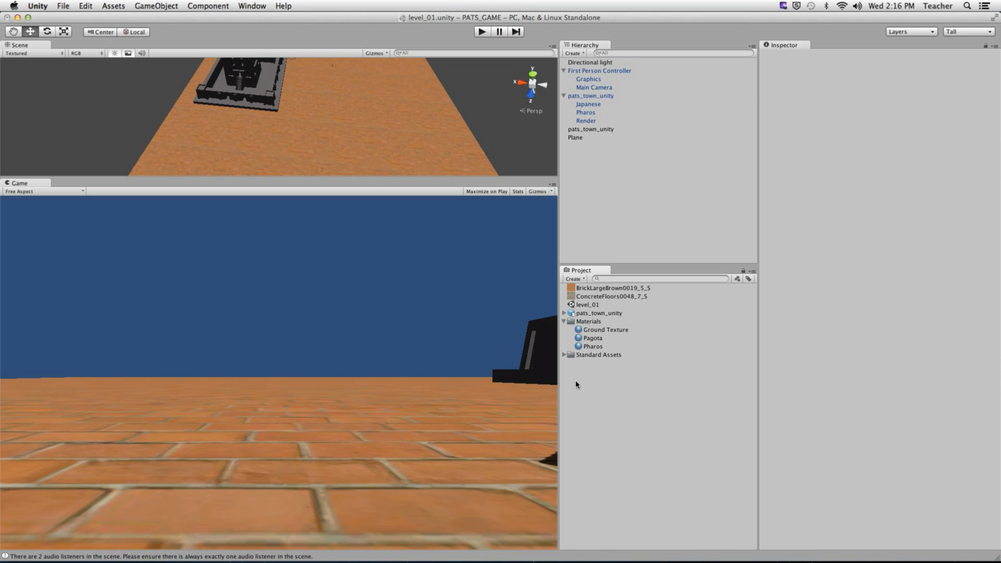
click(563, 321)
click(570, 322)
click(624, 313)
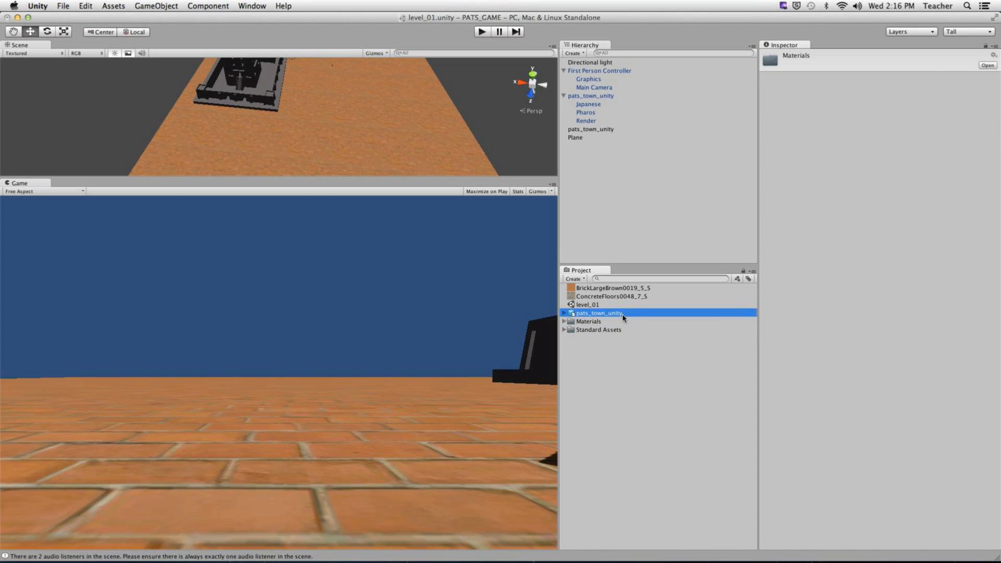
drag(860, 458, 850, 479)
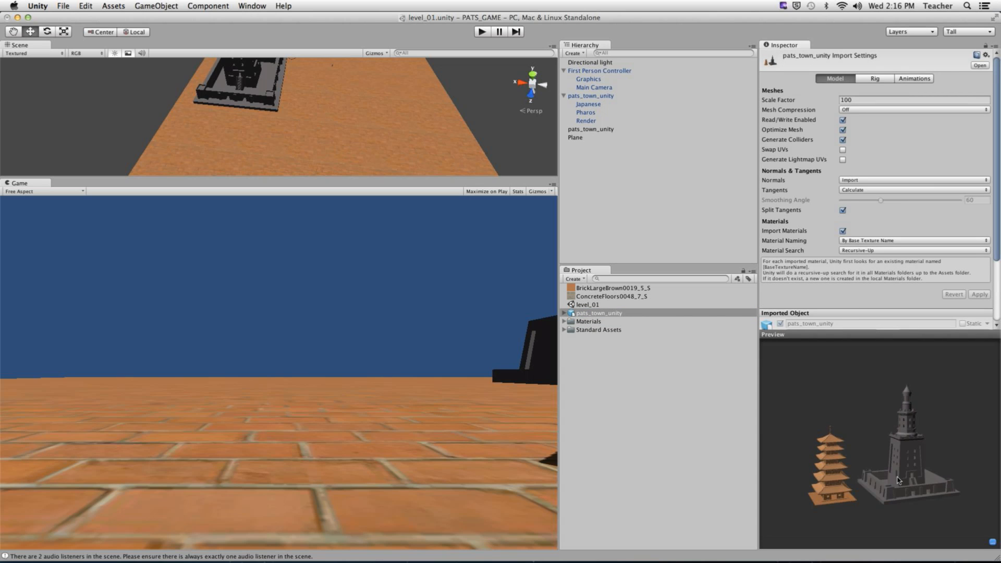
drag(923, 471, 905, 455)
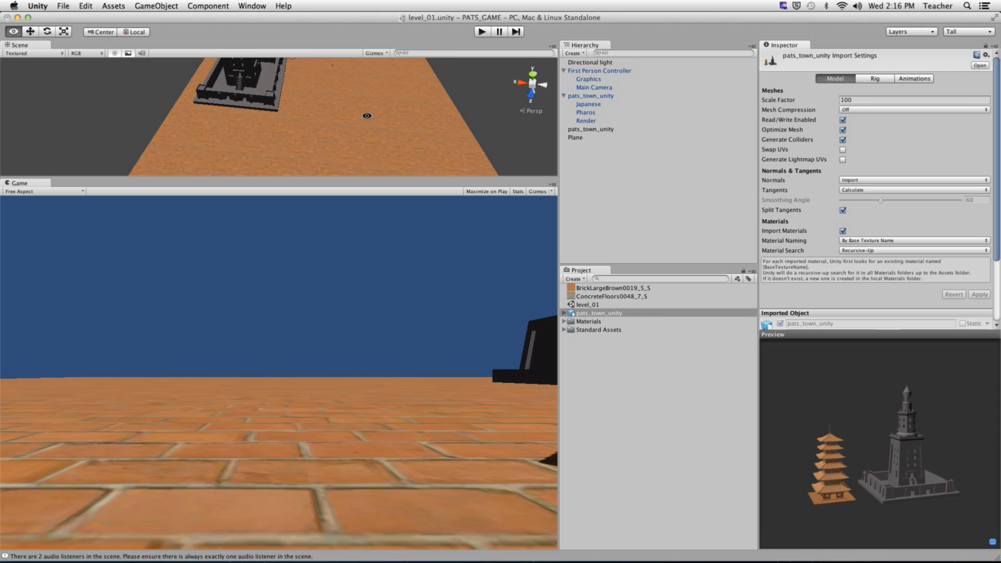
alt+drag(365, 112, 467, 155)
mouse_move(467, 155)
alt+right_down()
mouse_move(501, 162)
mouse_move(349, 83)
mouse_move(471, 142)
alt+right_up()
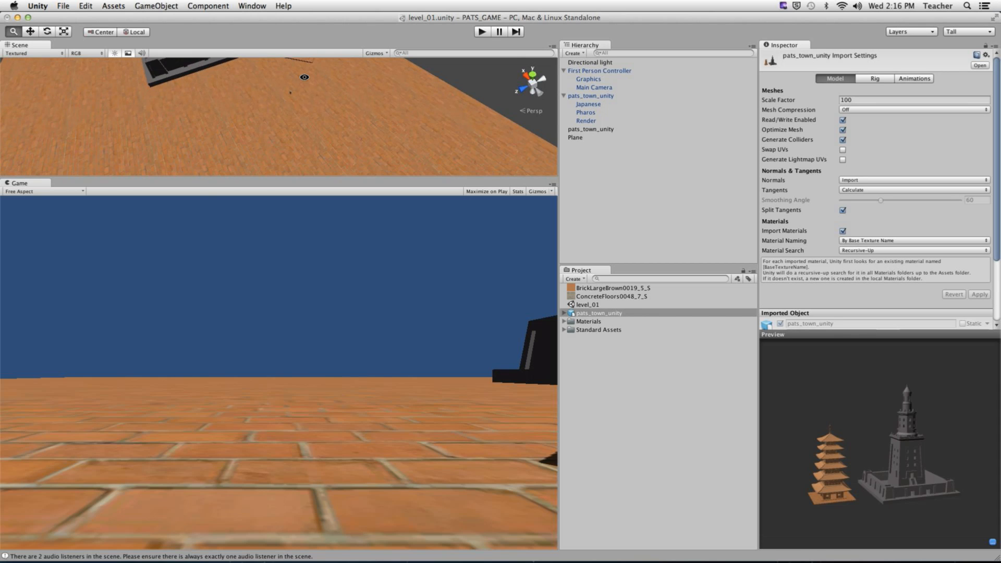
alt+drag(471, 142, 321, 105)
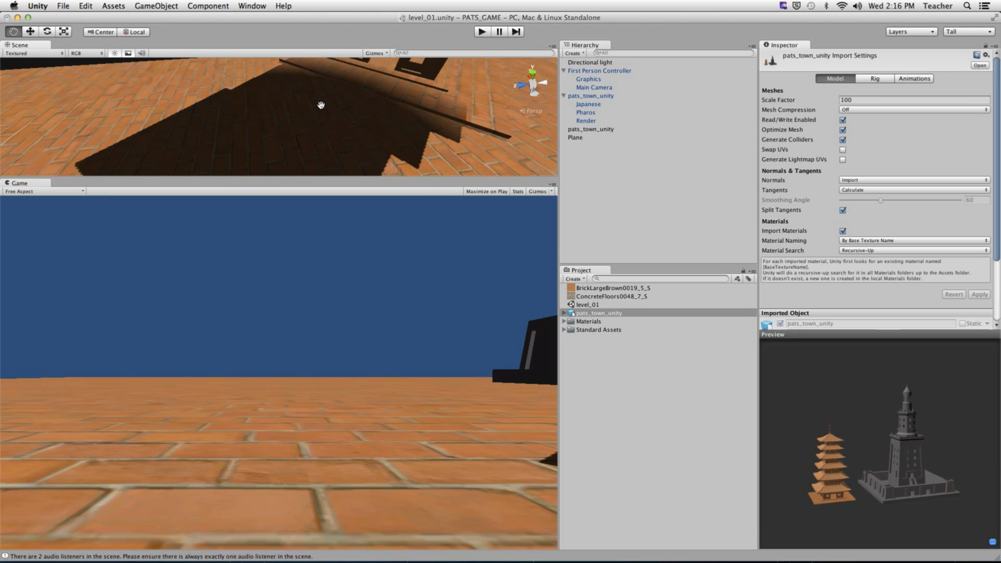
key(w)
- Start Play mode and walk the player under the roof into the brick pagoda's base
click(482, 31)
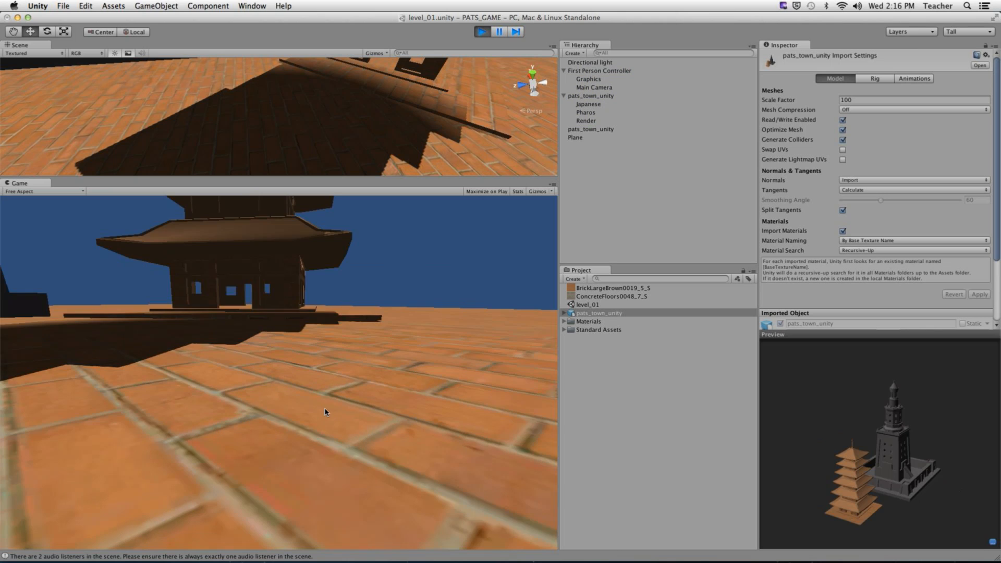
key(w)
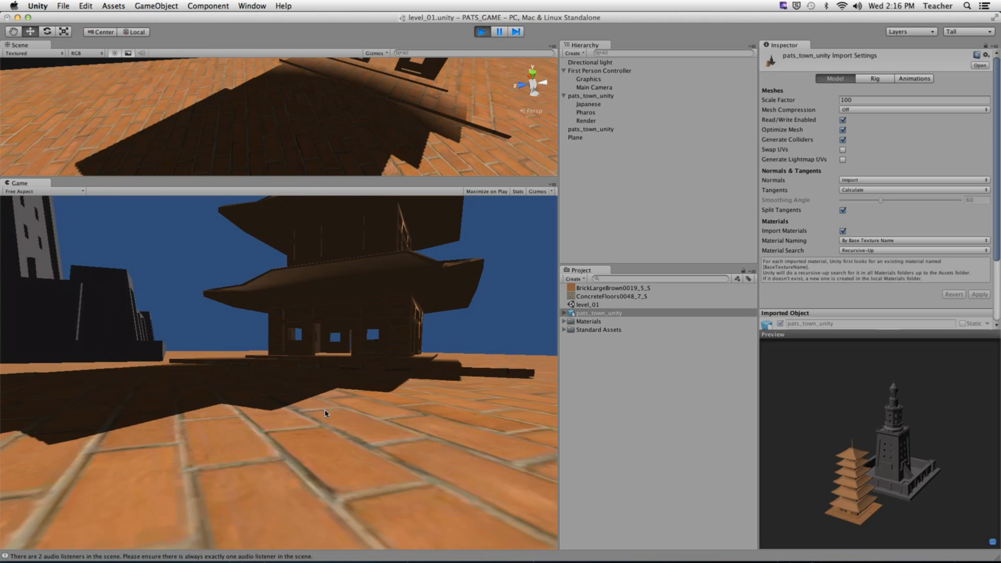
key(w)
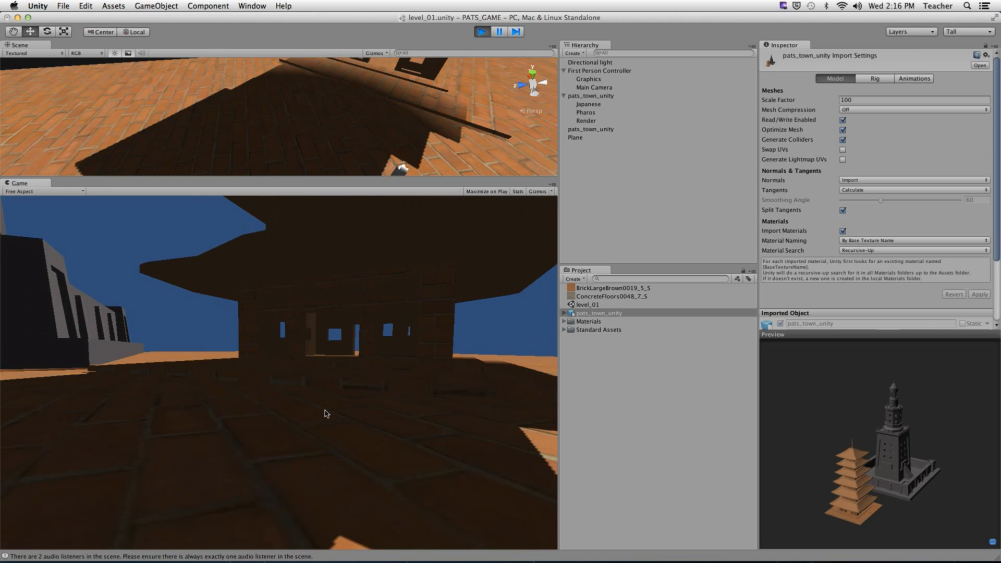
key(w)
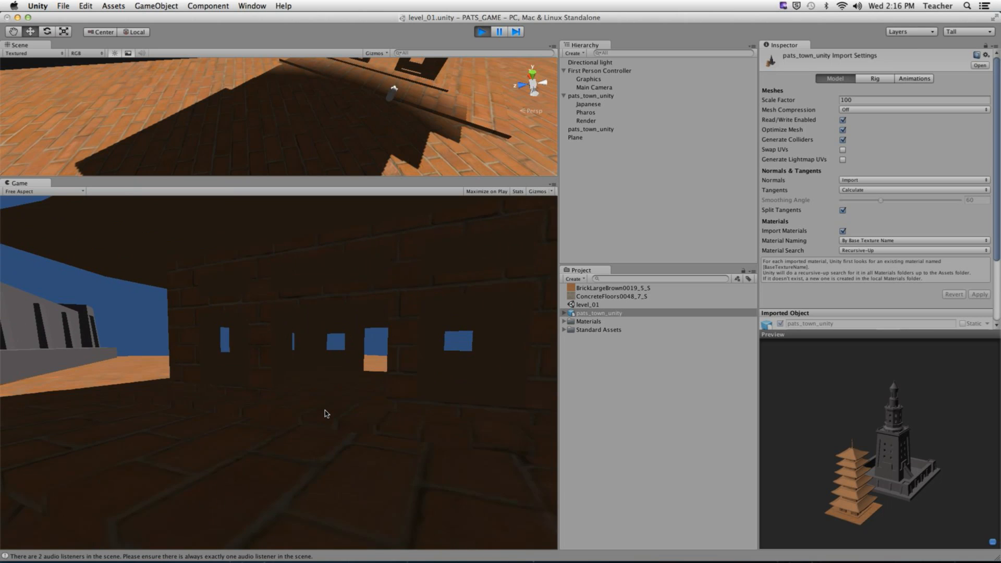
key(w)
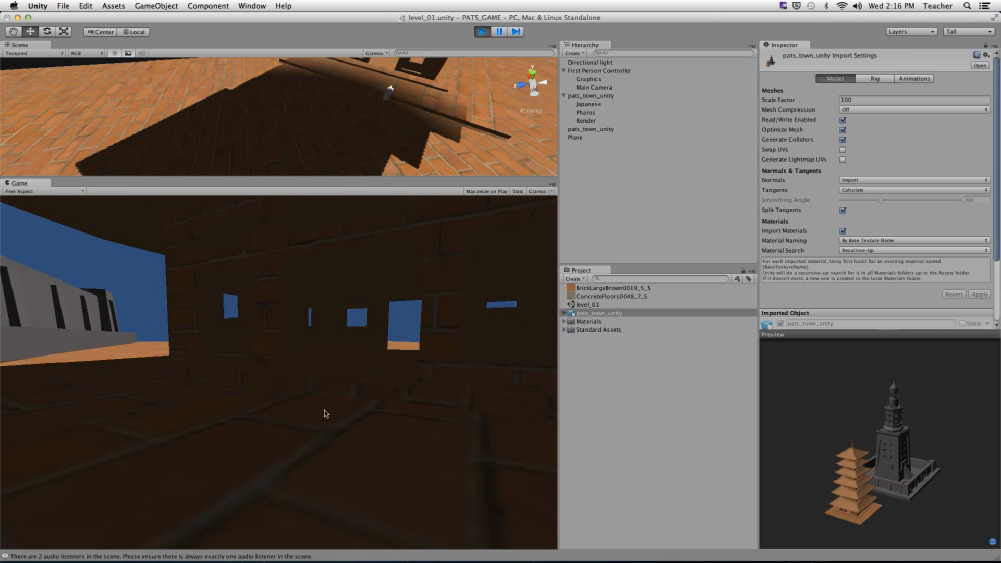
key(w)
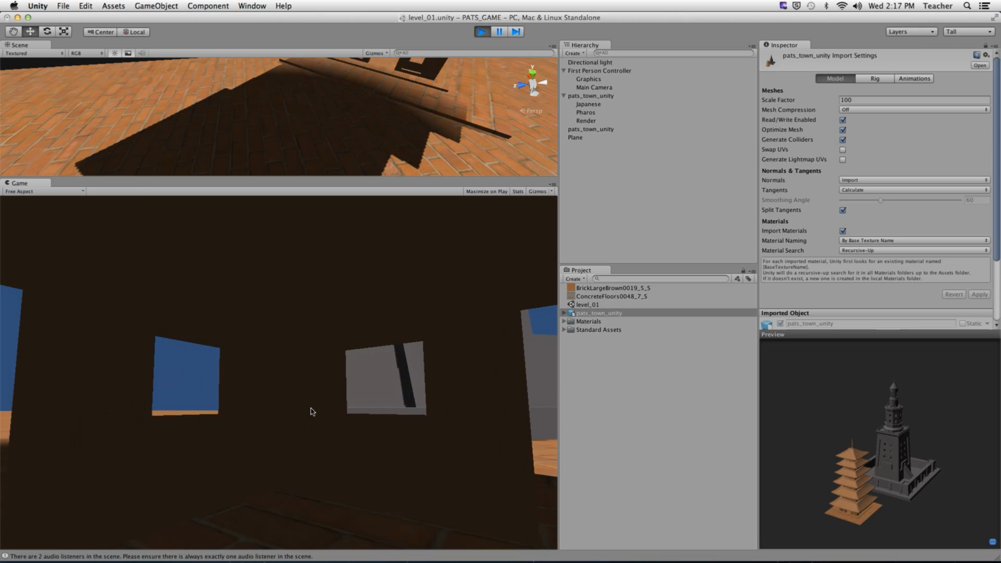
- Walk past the brick pillar and along the brick walls, back away, then head to the grey lighthouse
key(w)
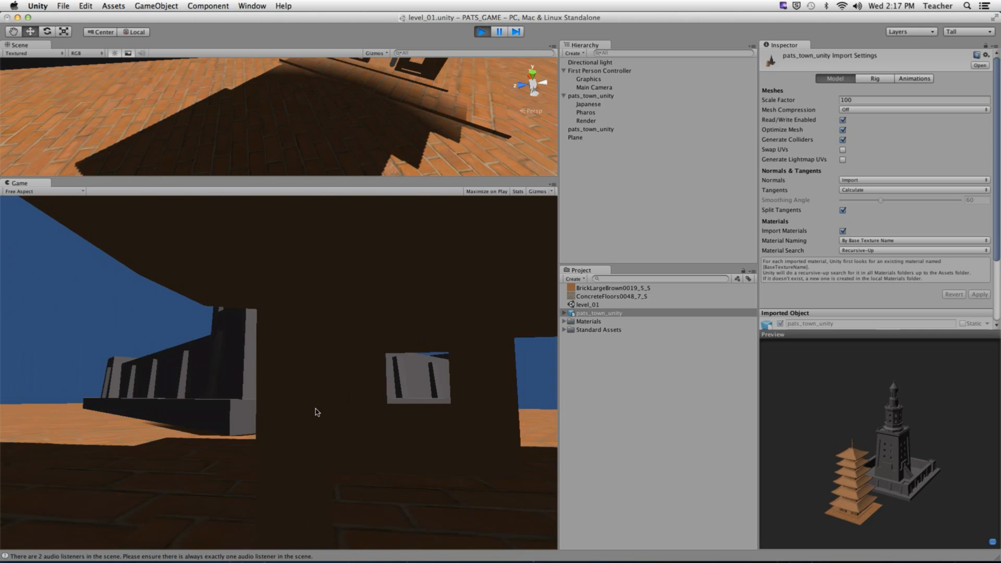
key(w)
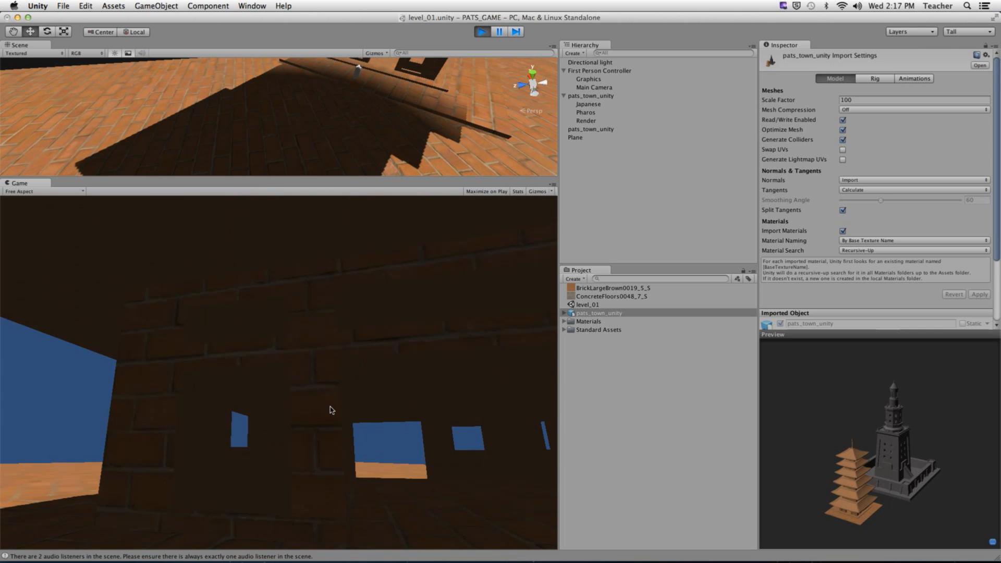
key(w)
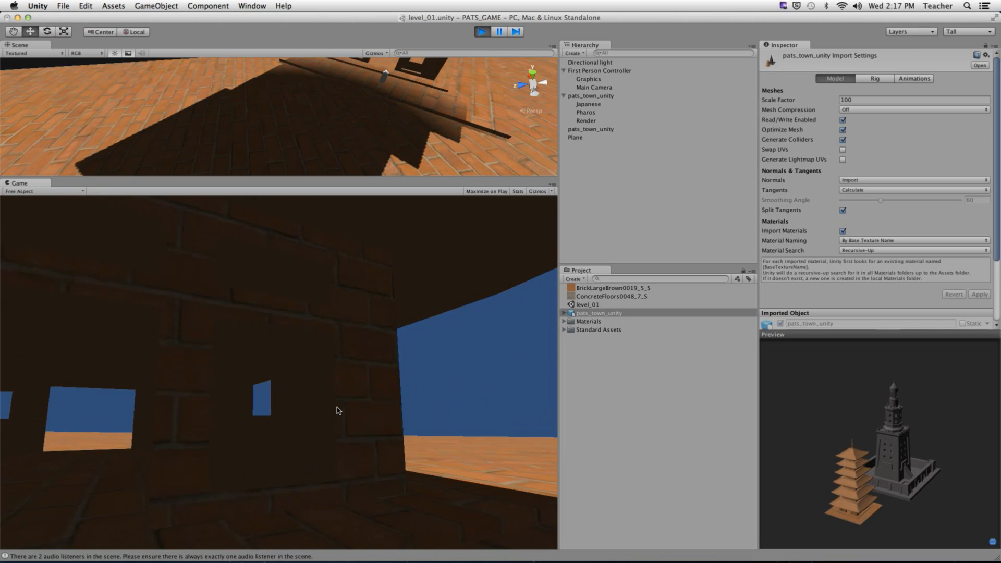
key(w)
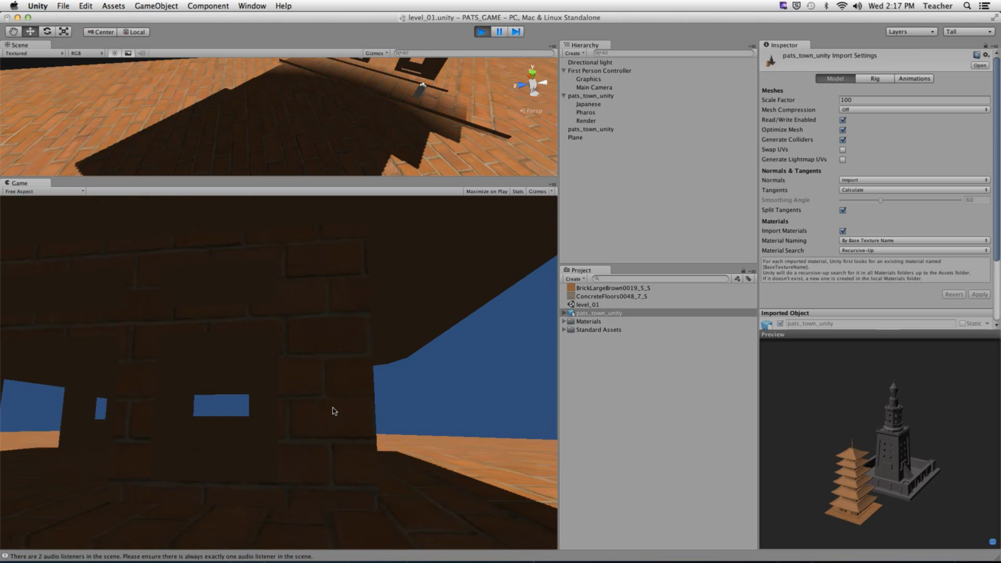
key(w)
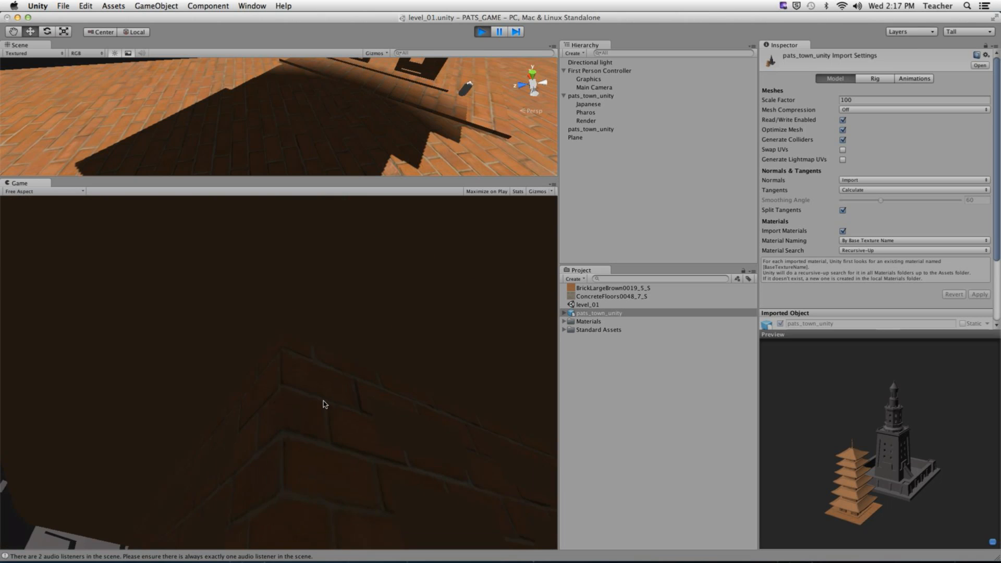
key(w)
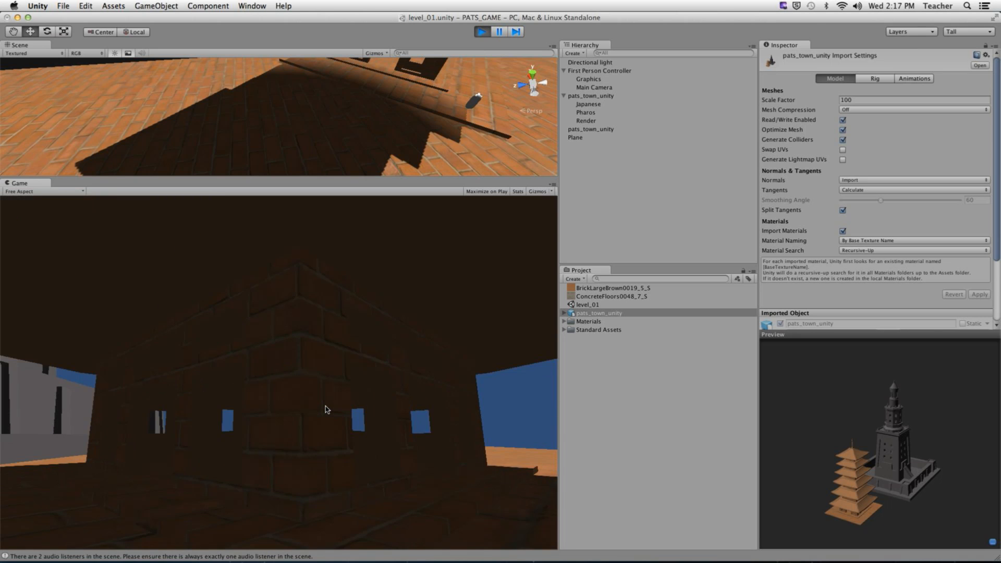
key(w)
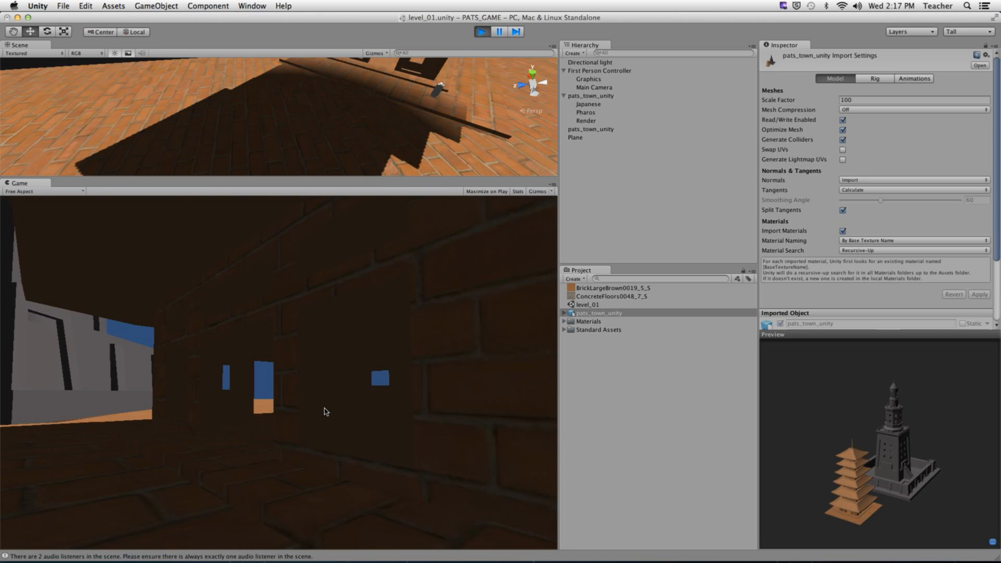
key(w)
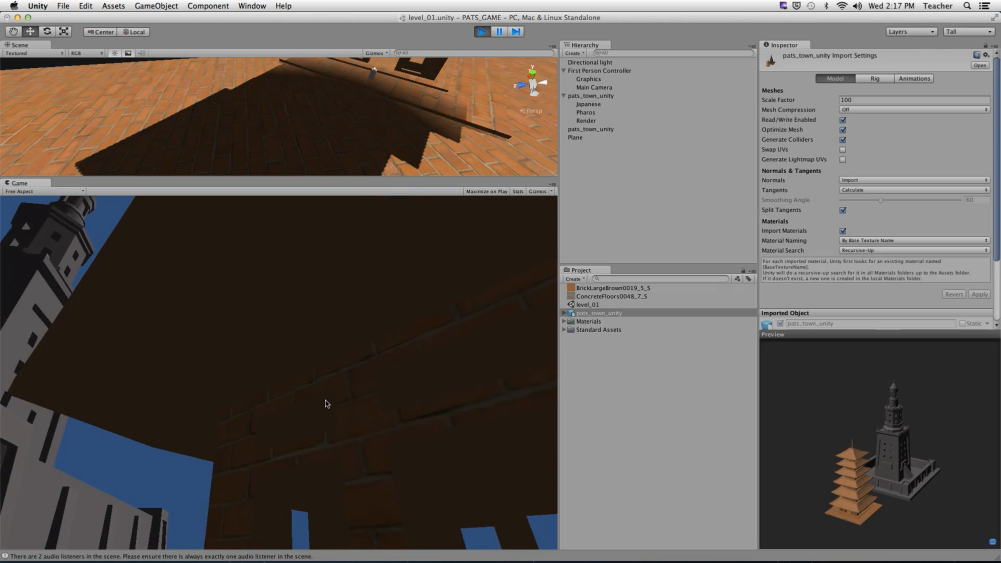
key(w)
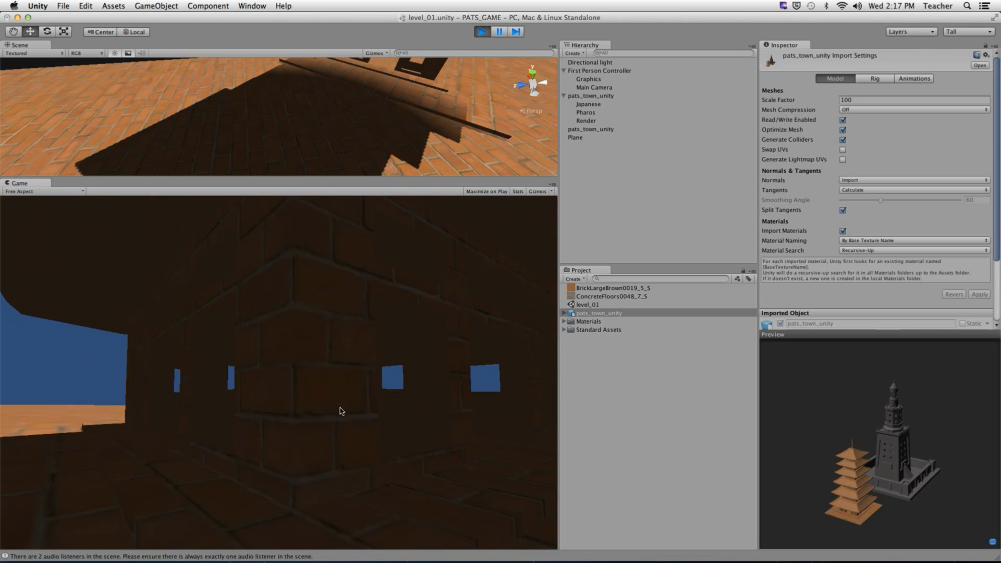
key(s)
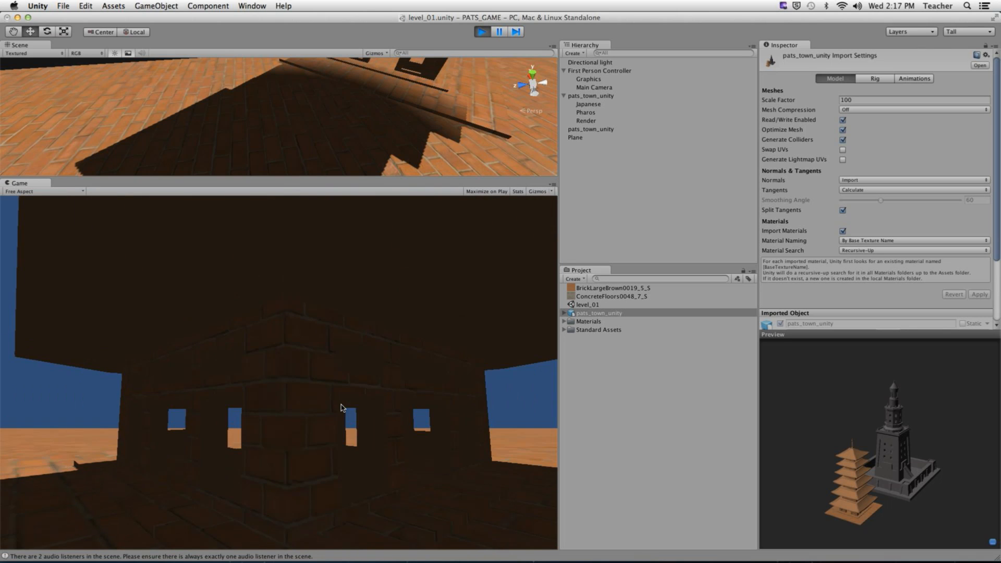
key(w)
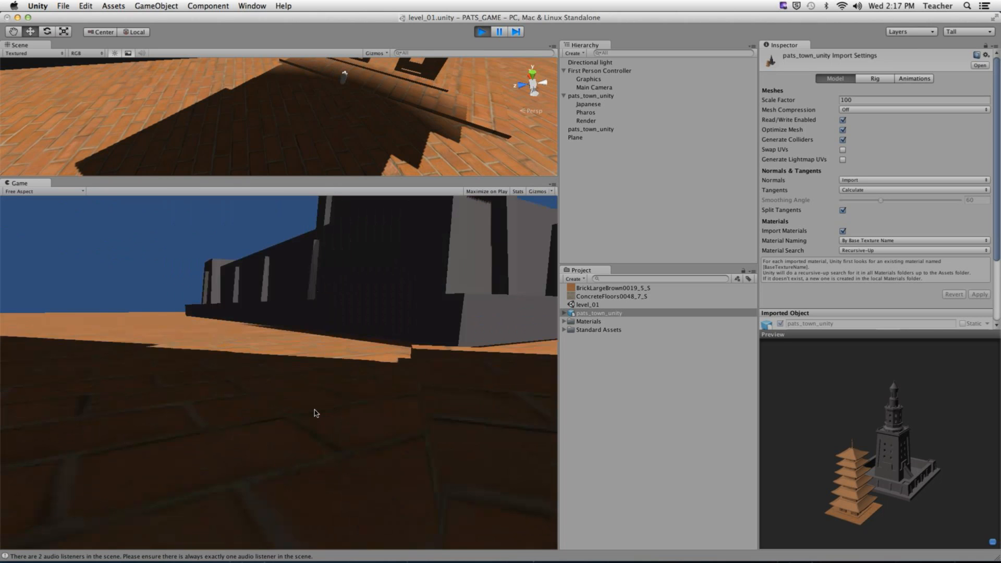
key(w)
key(w)
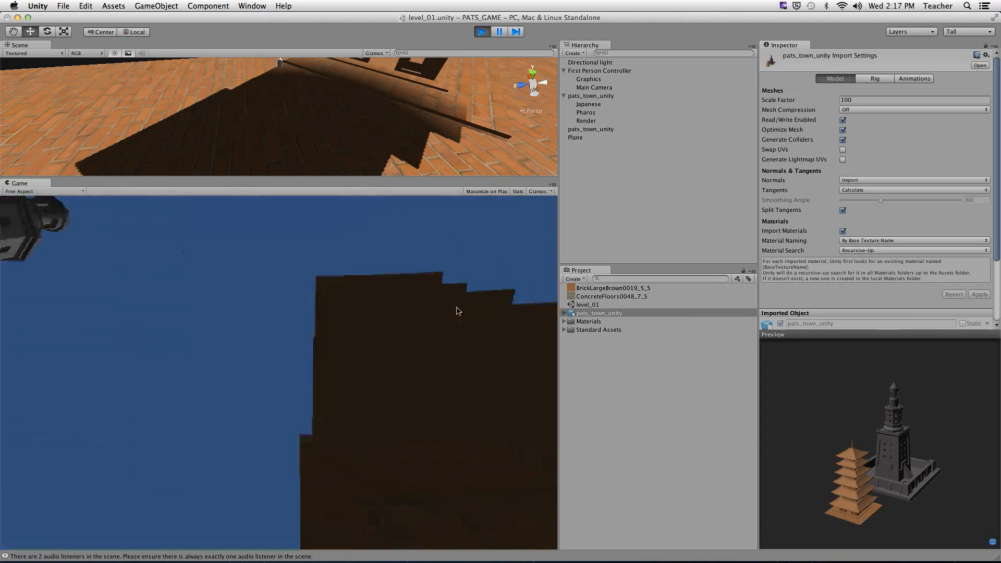
- Stop play, assign ConcreteFloors0048_7_S to the Pagota material's Base (RGB), and play again
click(481, 31)
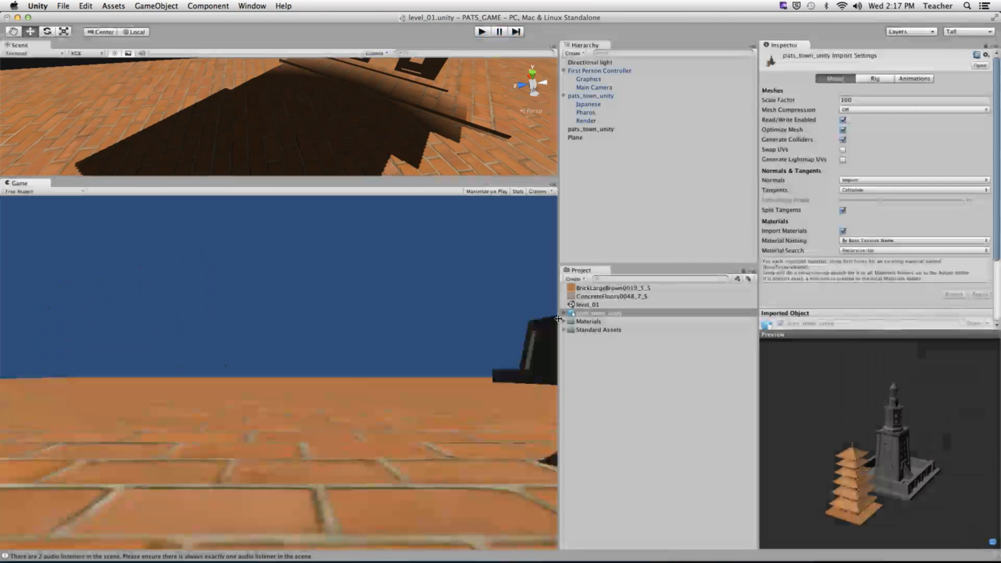
click(564, 321)
click(594, 346)
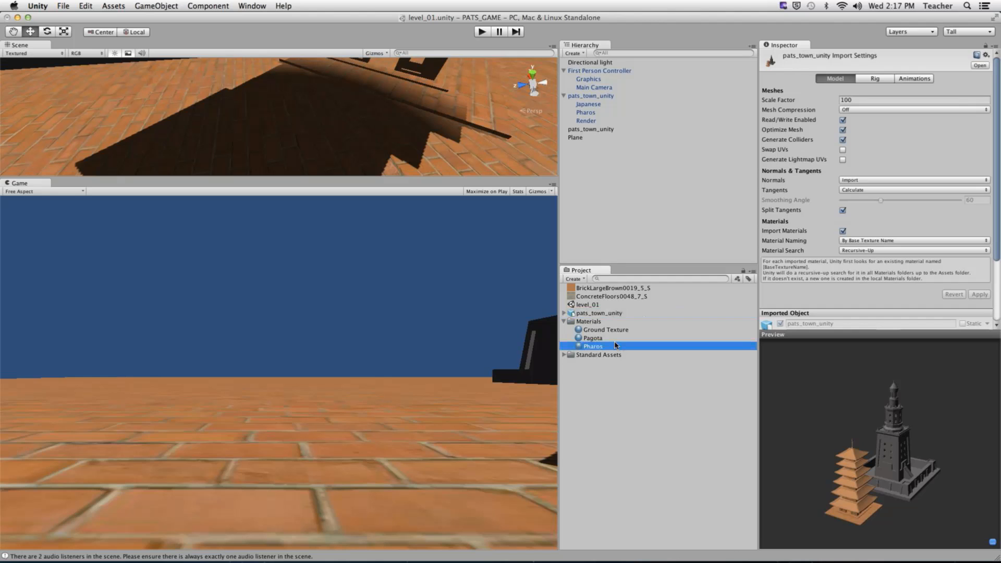
click(608, 338)
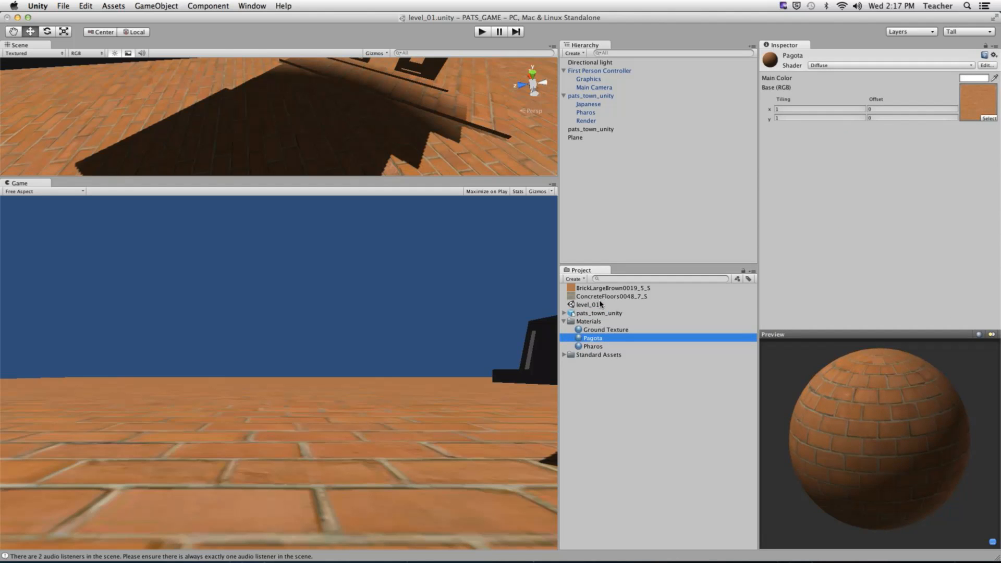
drag(600, 296, 964, 106)
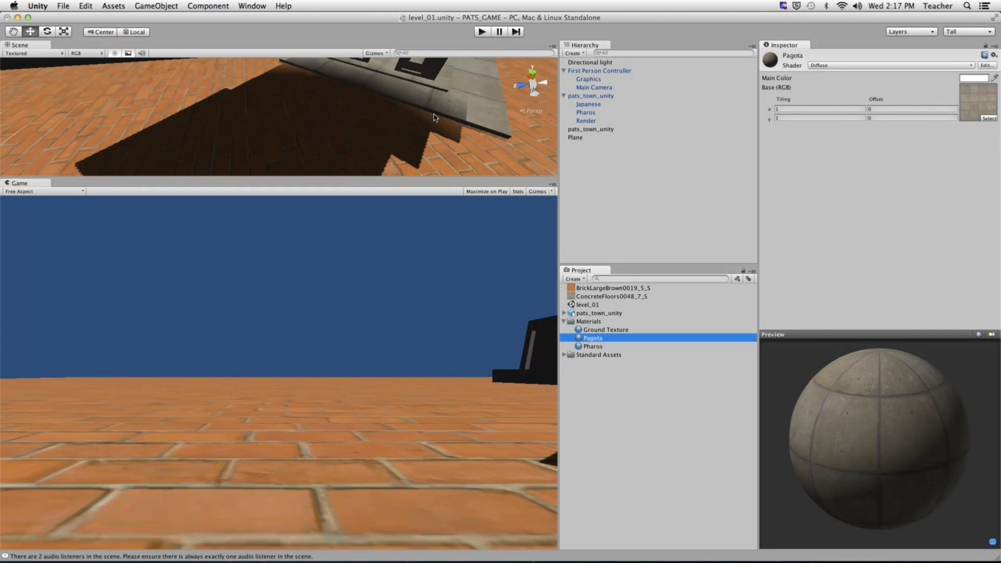
click(481, 32)
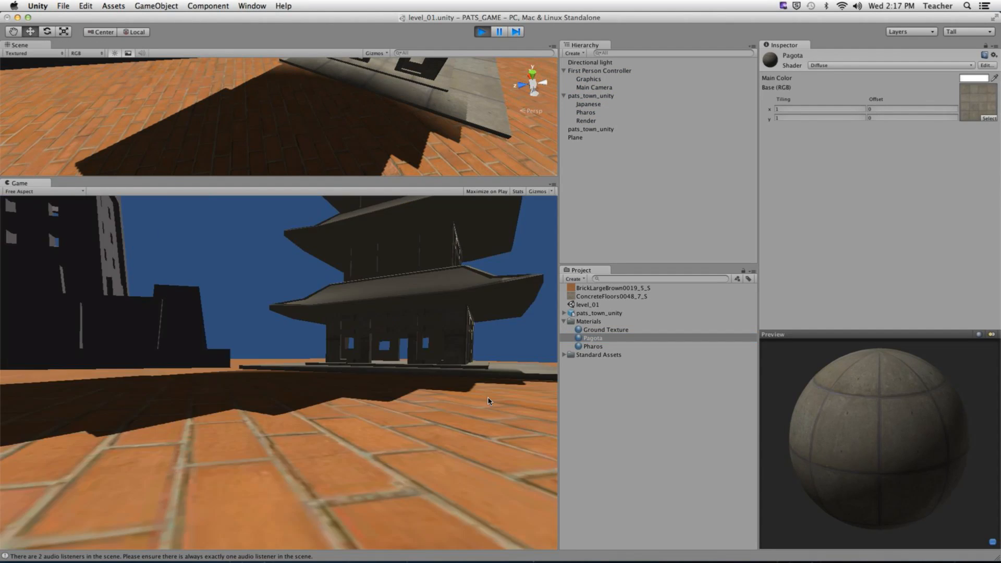
- Walk the player through and around the now-concrete pagoda, past the grey wall, and back inside
key(w)
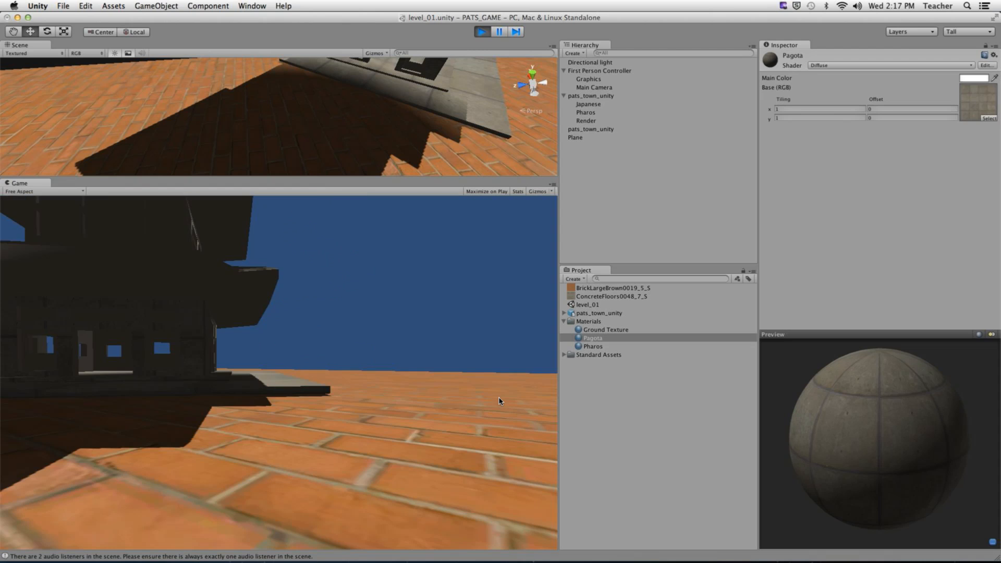
key(w)
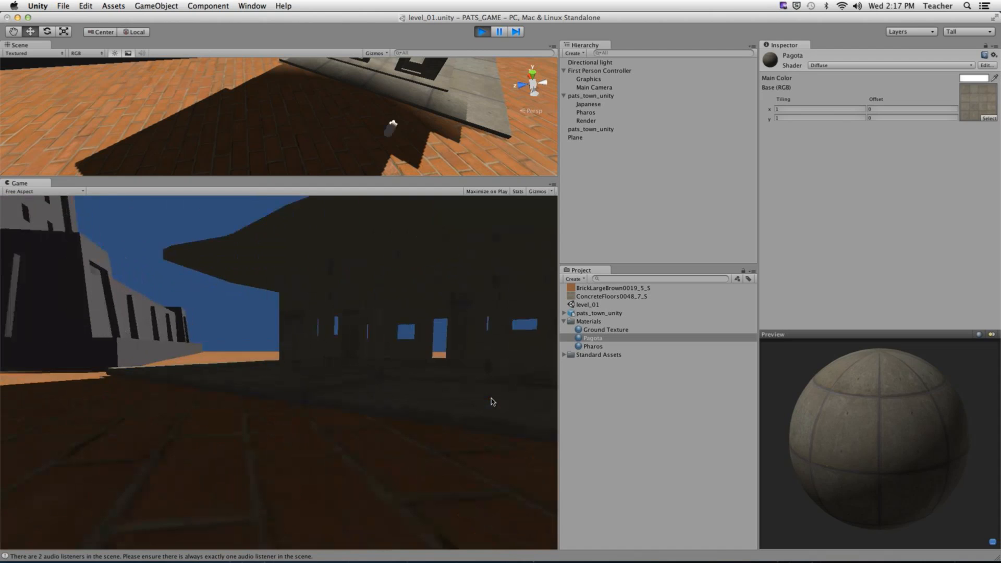
key(w)
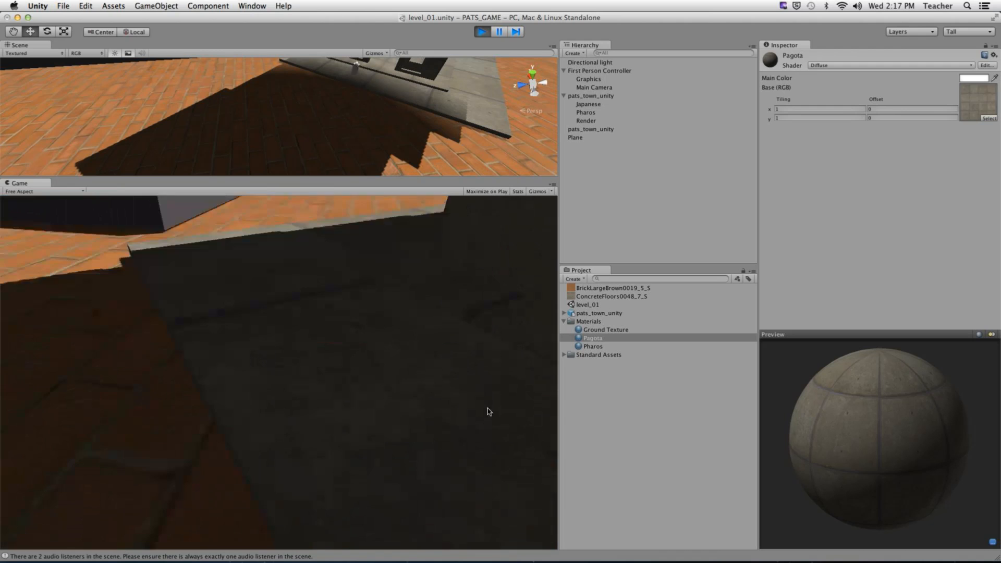
key(w)
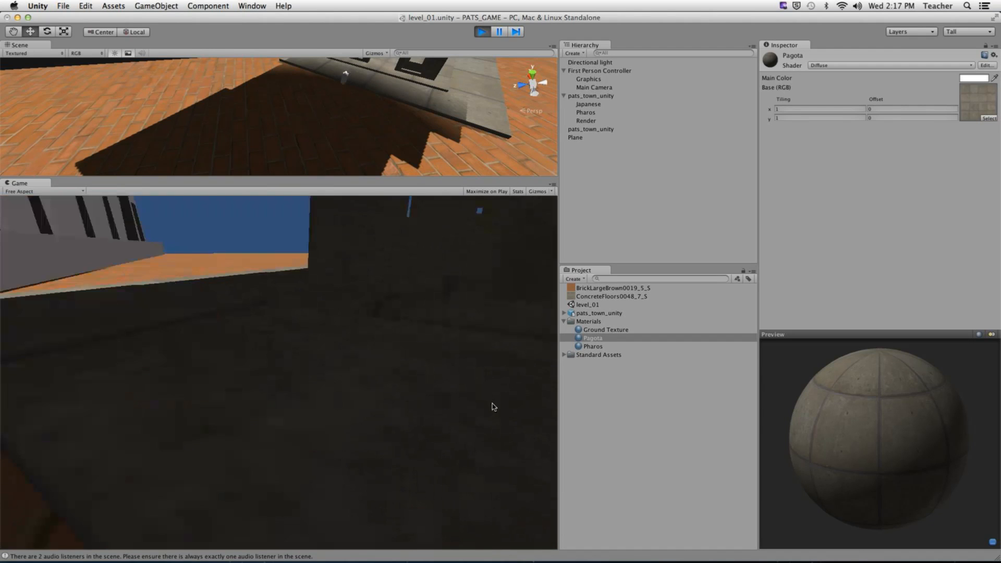
key(w)
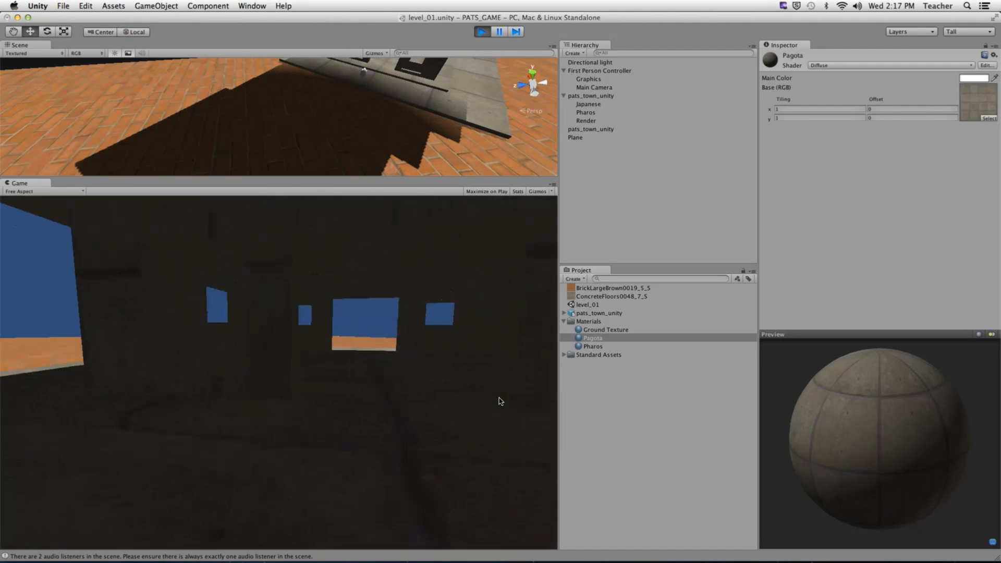
key(w)
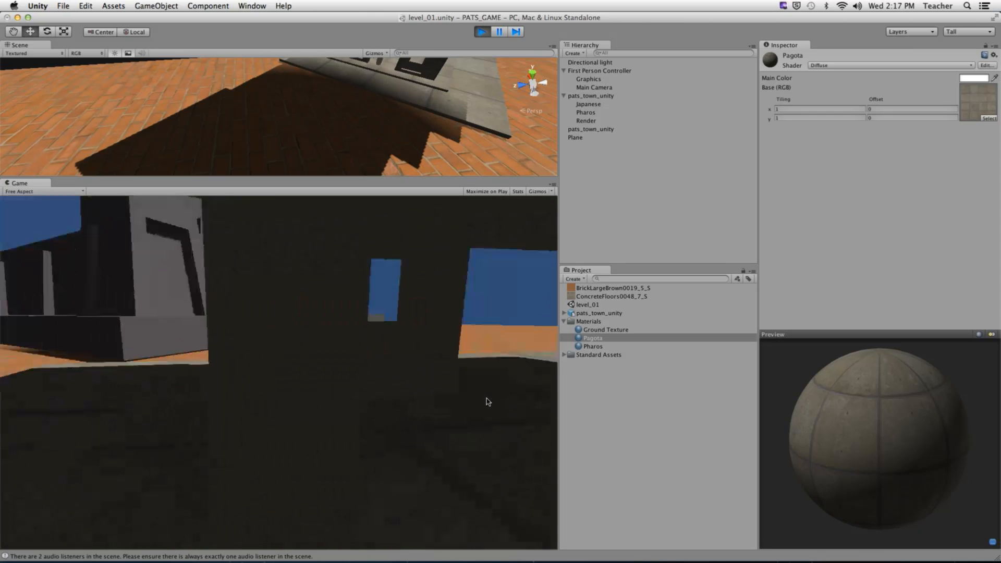
key(w)
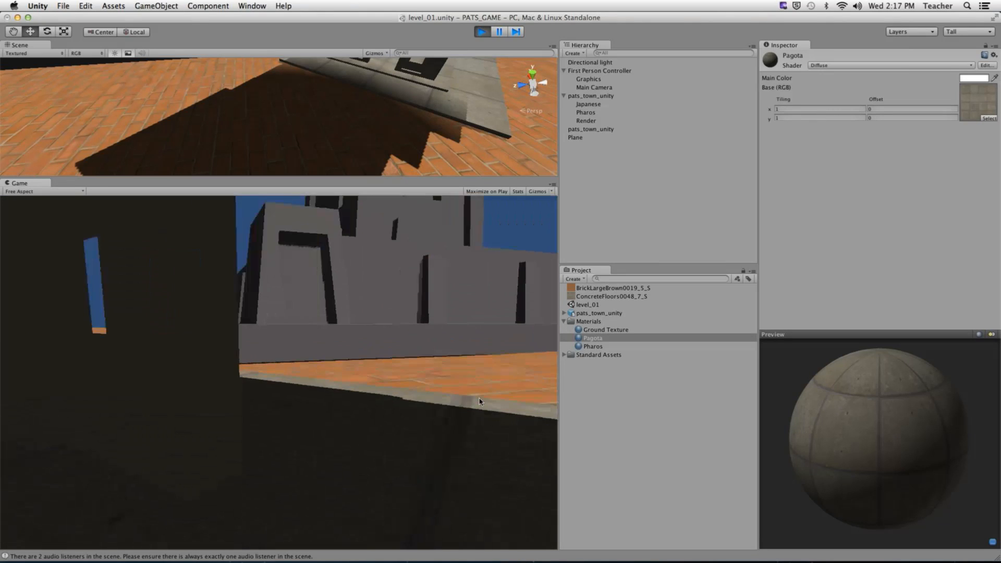
key(w)
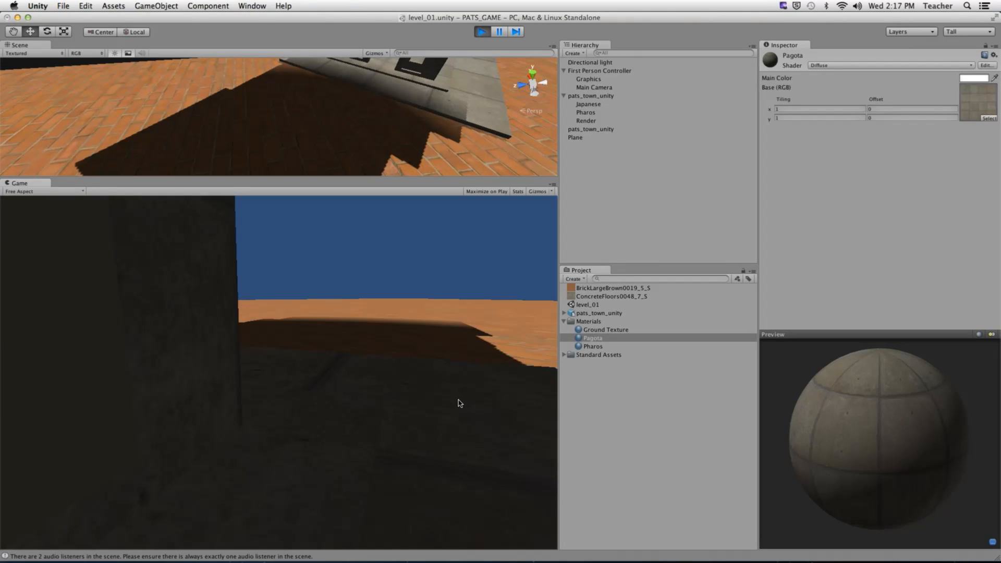
key(w)
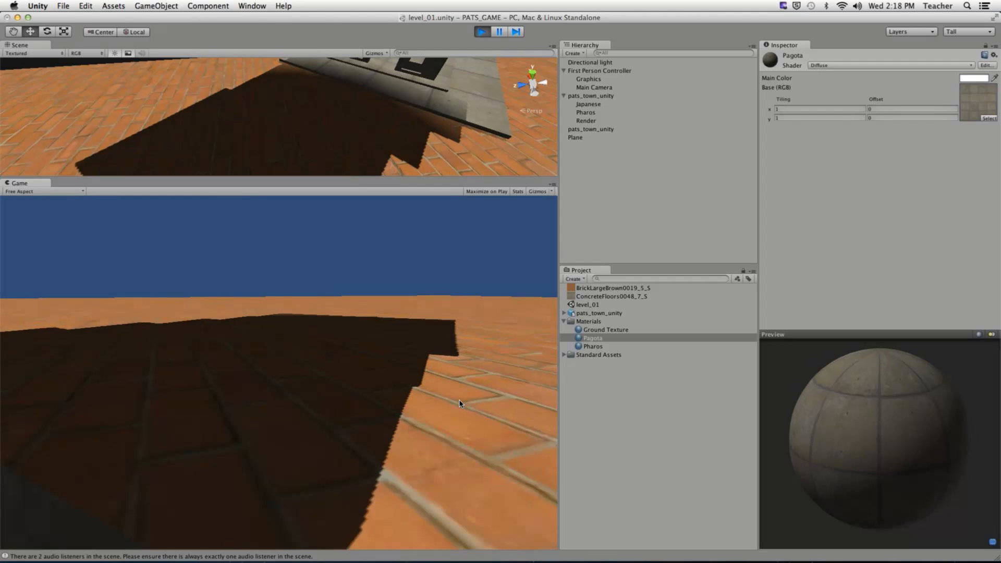
key(w)
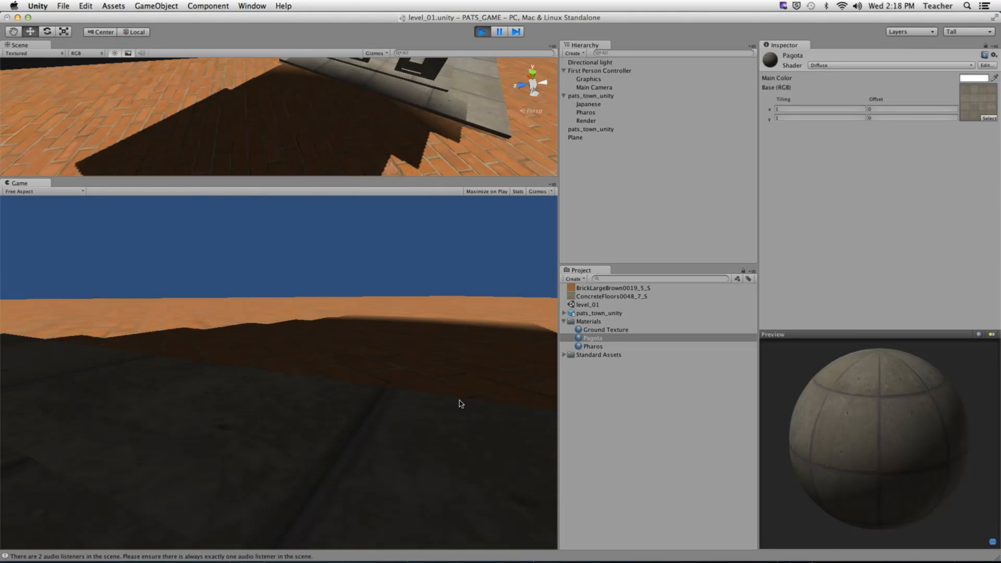
- Back the player away from the building, sidestep, and stop the play test
key(s)
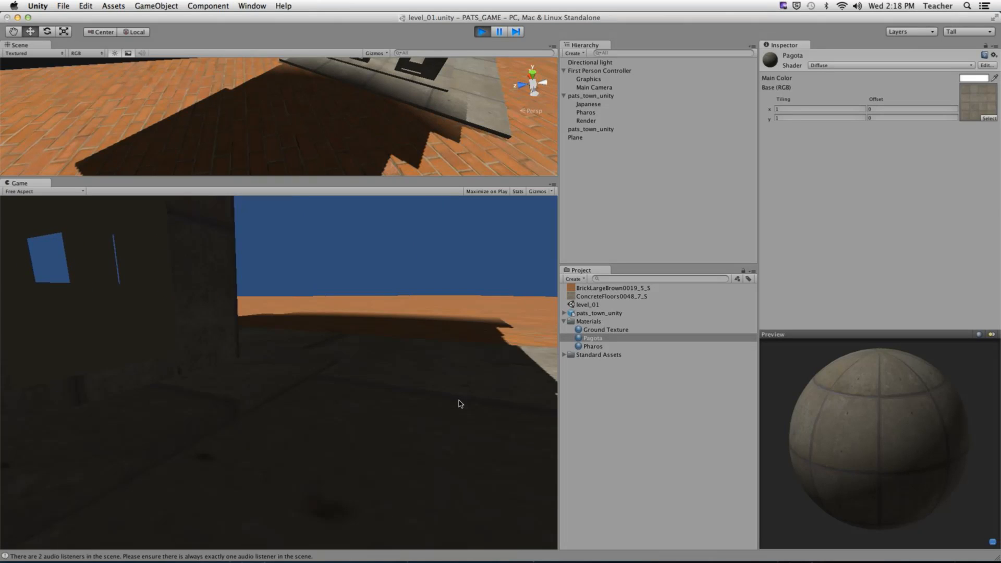
key(s)
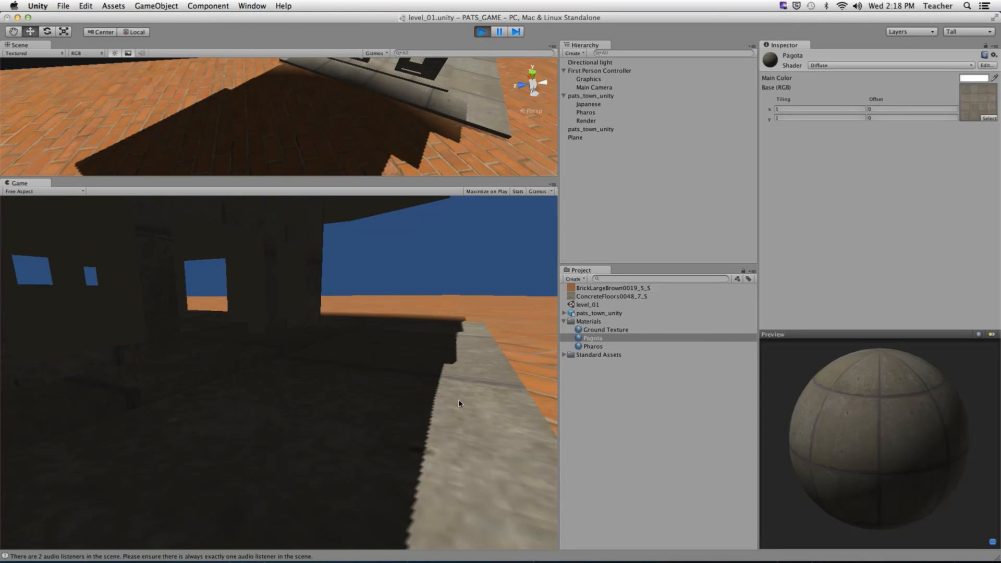
key(d)
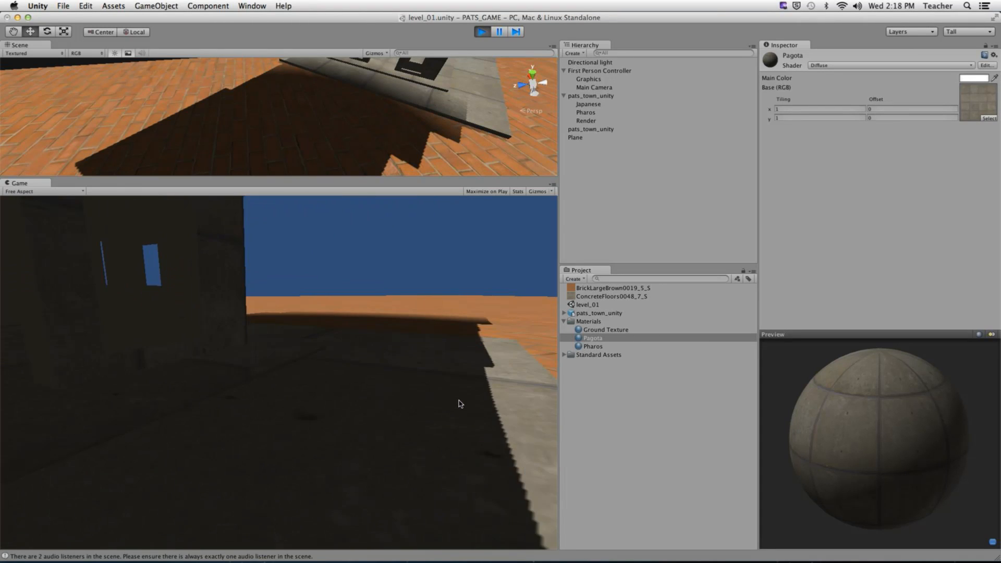
key(super+p)
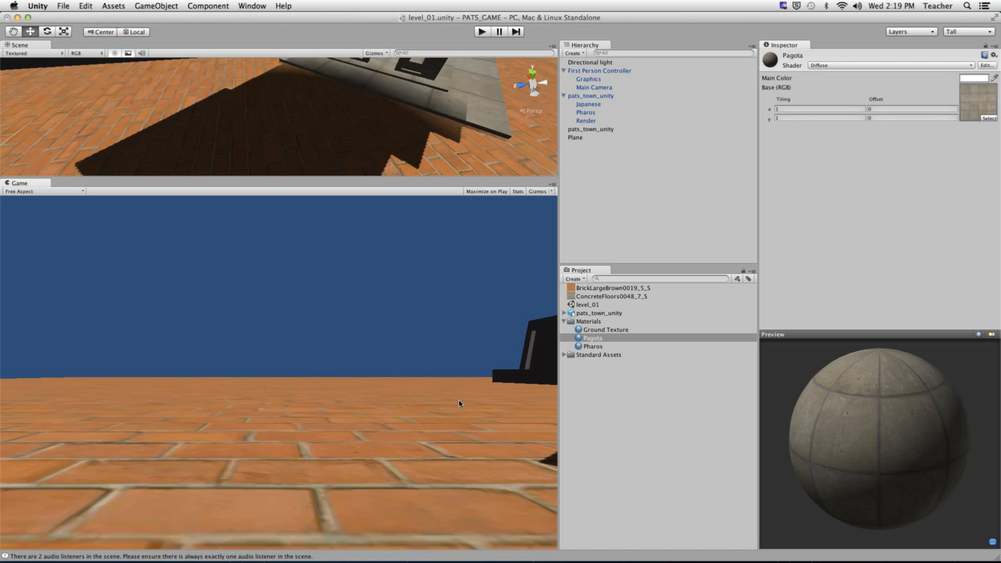
- Expand Standard Assets and open the Skyboxes folder to list its materials
click(564, 354)
click(571, 363)
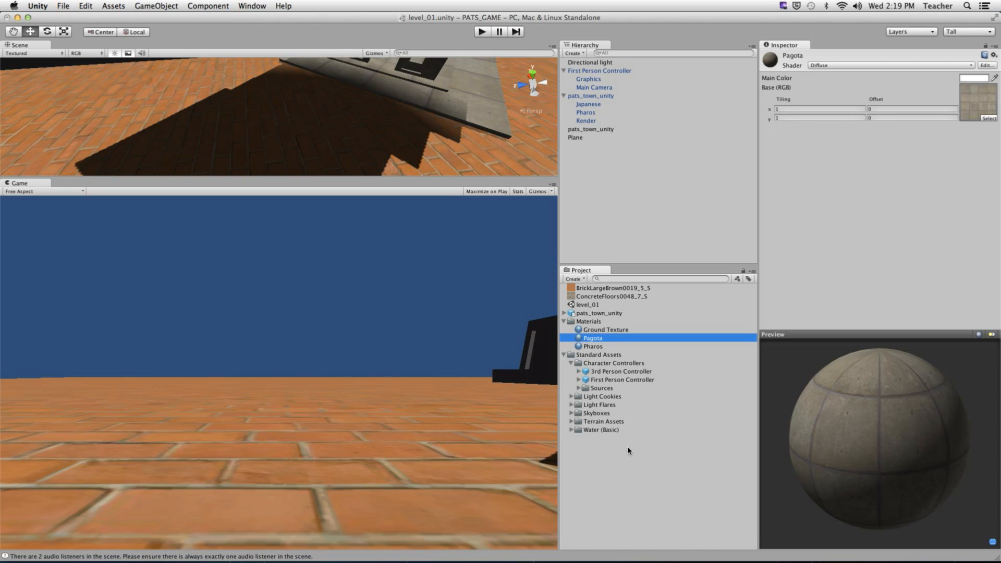
click(597, 413)
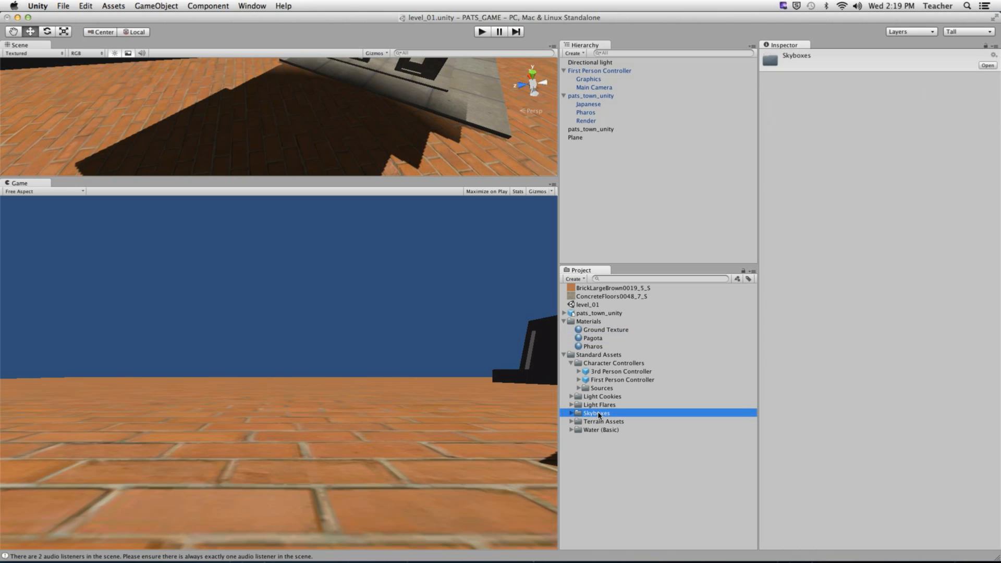
click(572, 414)
- Preview the Eerie, DawnDusk, MoonShine and Overcast1 skyboxes, rotating the preview sphere
click(628, 439)
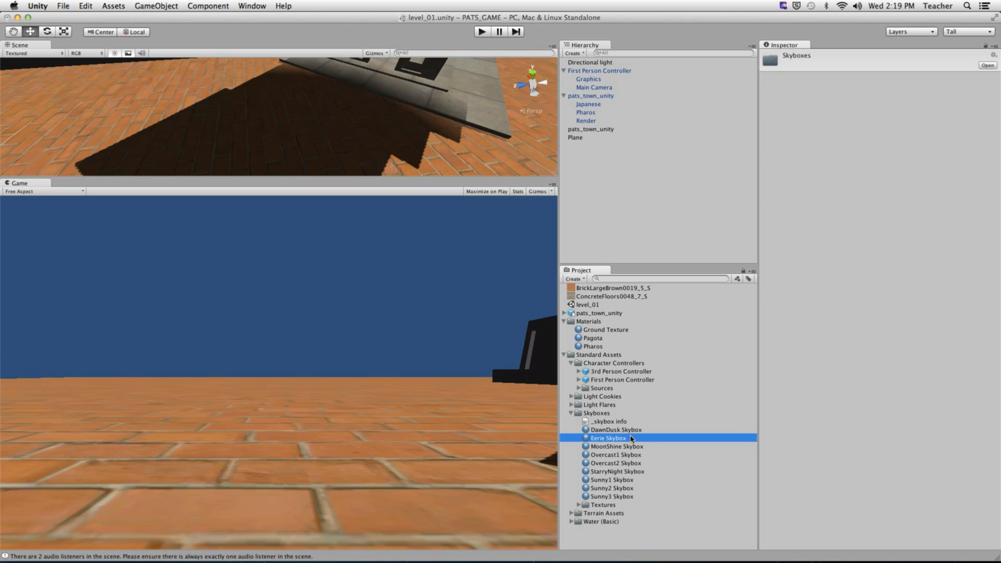
click(638, 431)
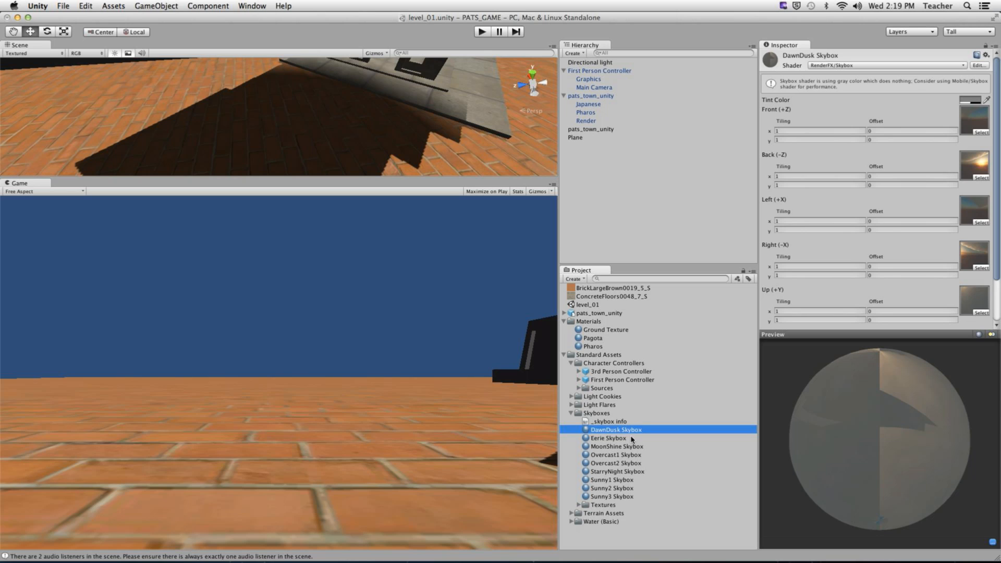
click(632, 440)
click(633, 448)
click(635, 455)
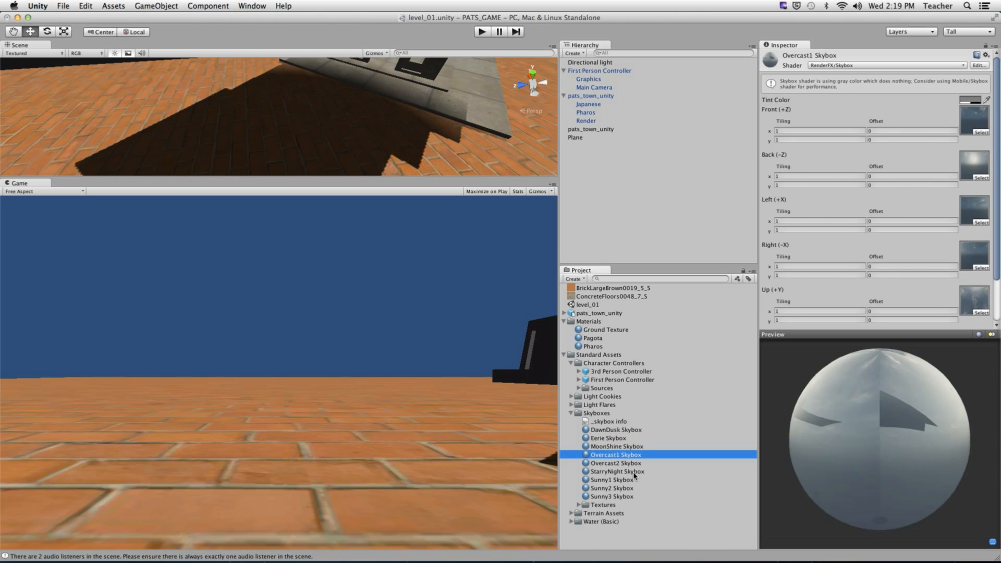
drag(855, 417, 828, 375)
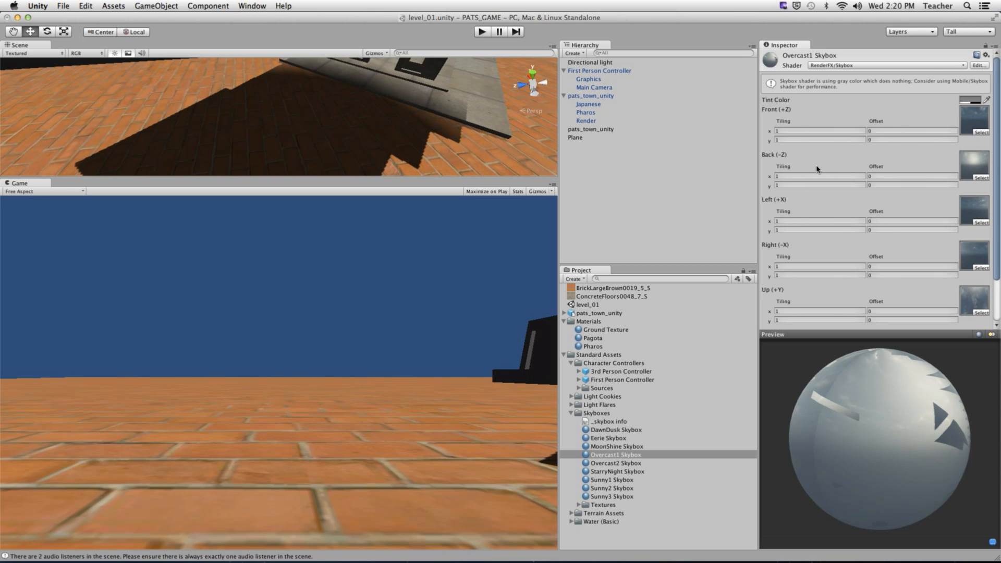
- Preview Overcast2, StarryNight and Sunny1–3 skyboxes, leaving the shader unchanged, and settle on Sunny2
click(627, 463)
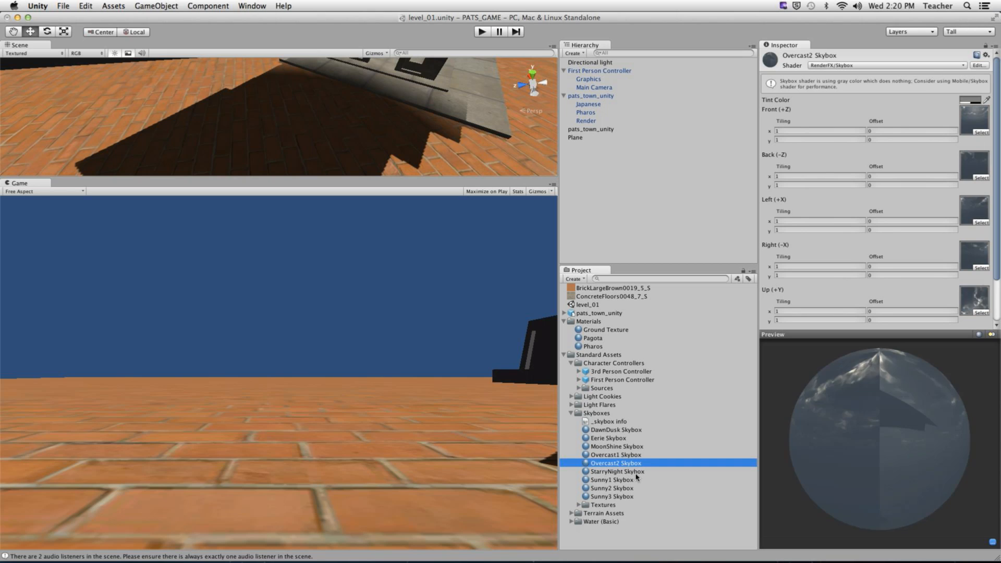
click(632, 471)
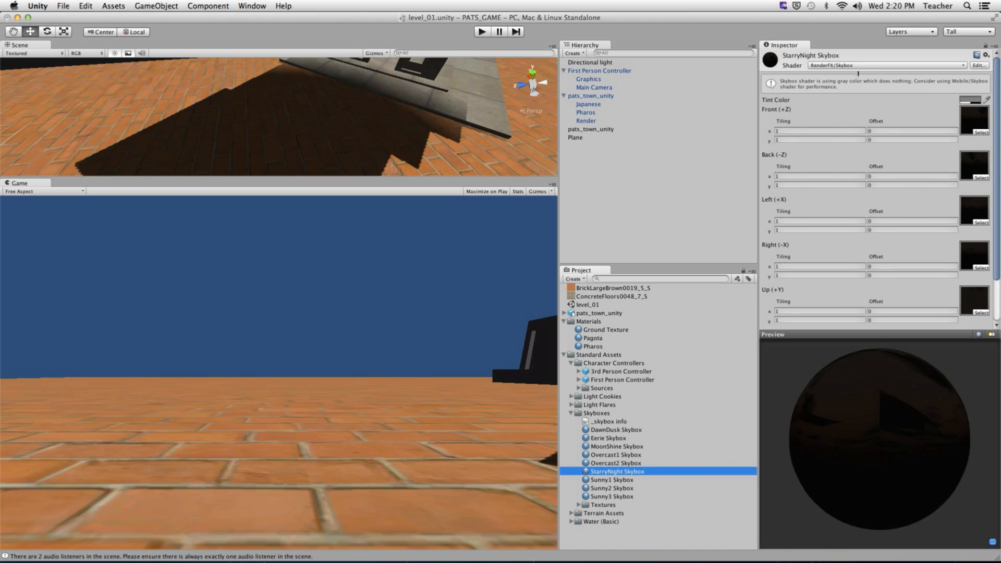
click(857, 66)
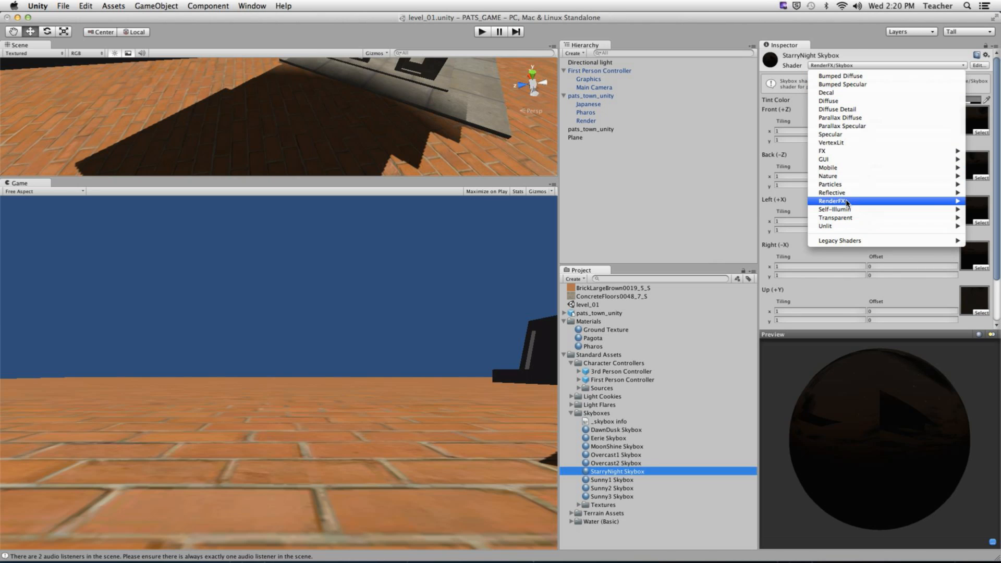
mouse_move(848, 202)
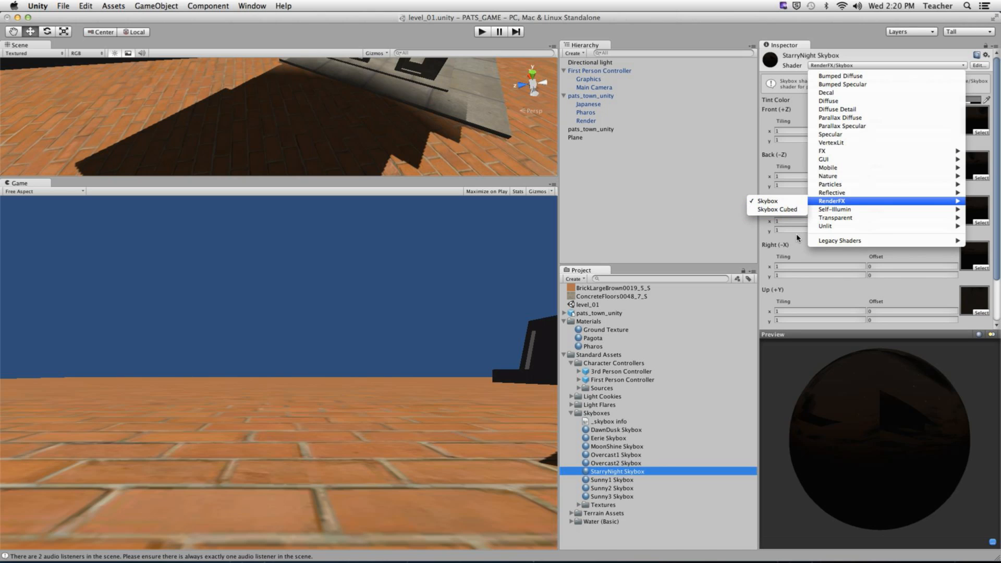
click(672, 229)
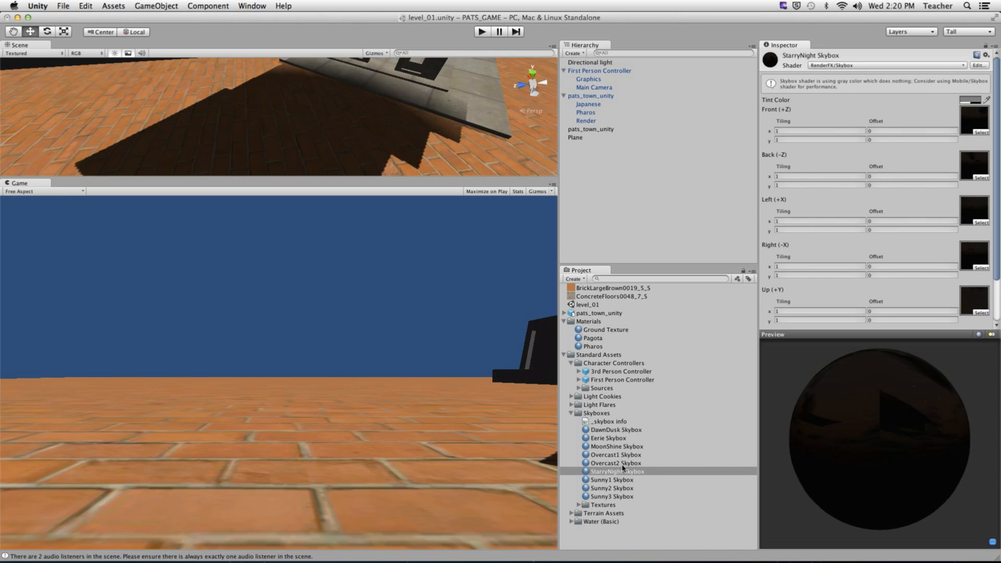
click(609, 480)
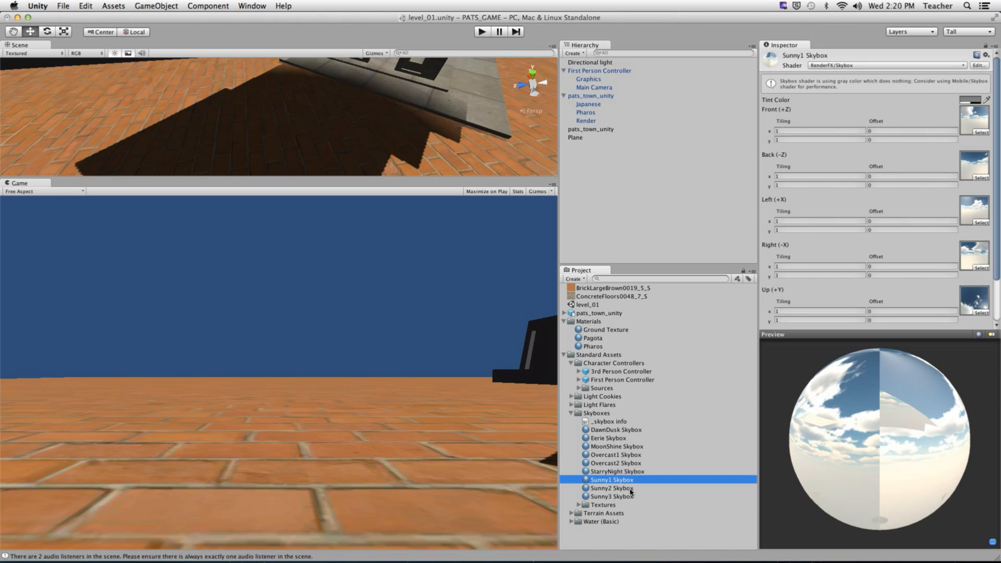
click(629, 490)
click(633, 498)
click(623, 490)
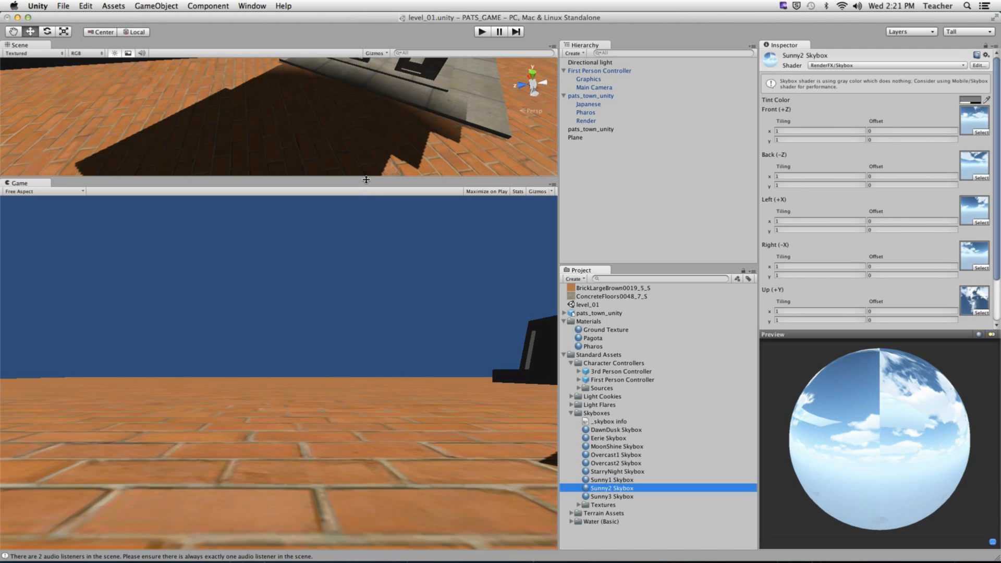
- Enlarge the Scene view and frame the pharos and pagoda from a low angle
drag(365, 177, 348, 450)
alt+right_drag(368, 193, 254, 127)
alt+middle_drag(254, 127, 438, 276)
alt+right_drag(438, 276, 410, 260)
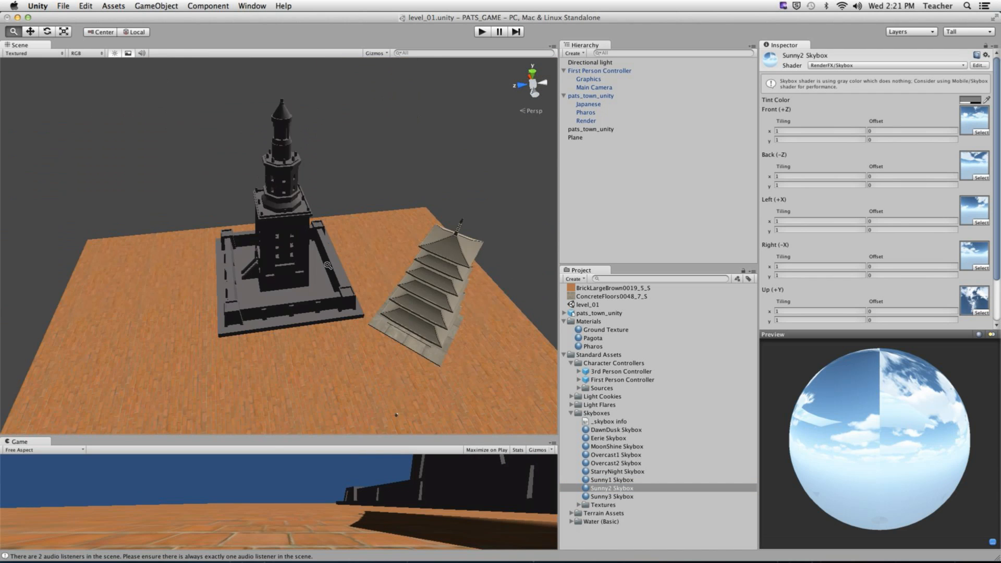
alt+drag(409, 261, 339, 254)
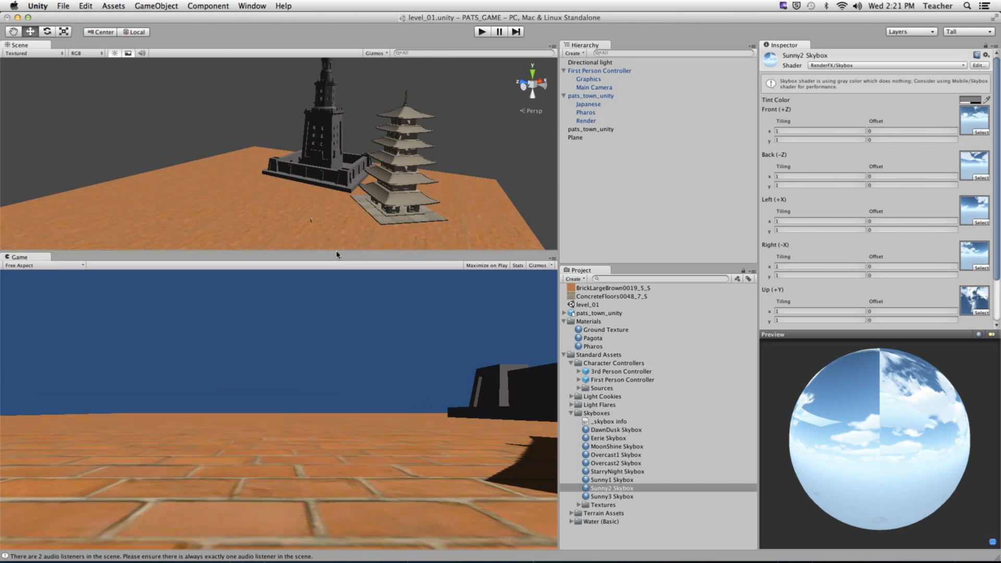
click(86, 6)
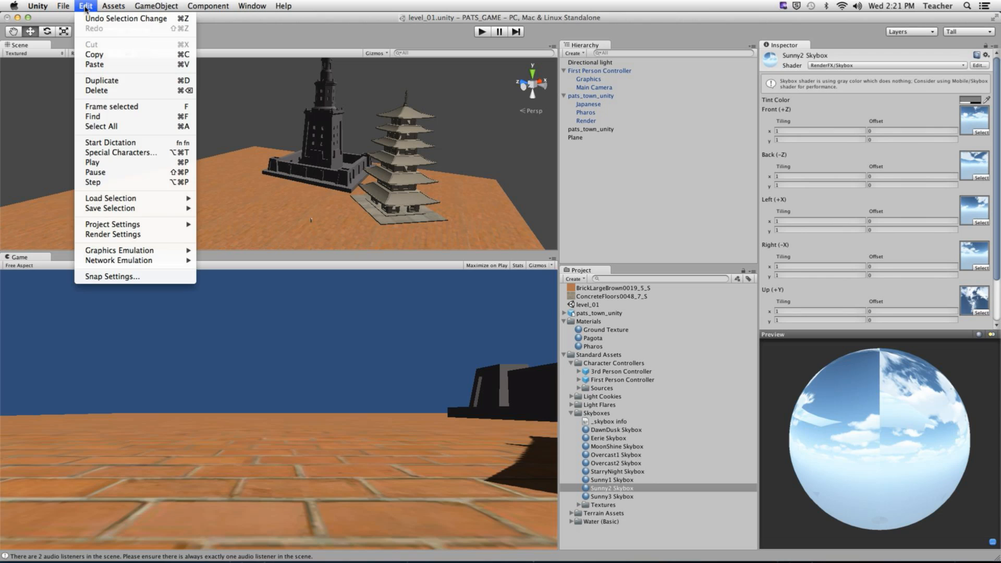
- Open Render Settings and set the Skybox Material to Pagota
click(124, 235)
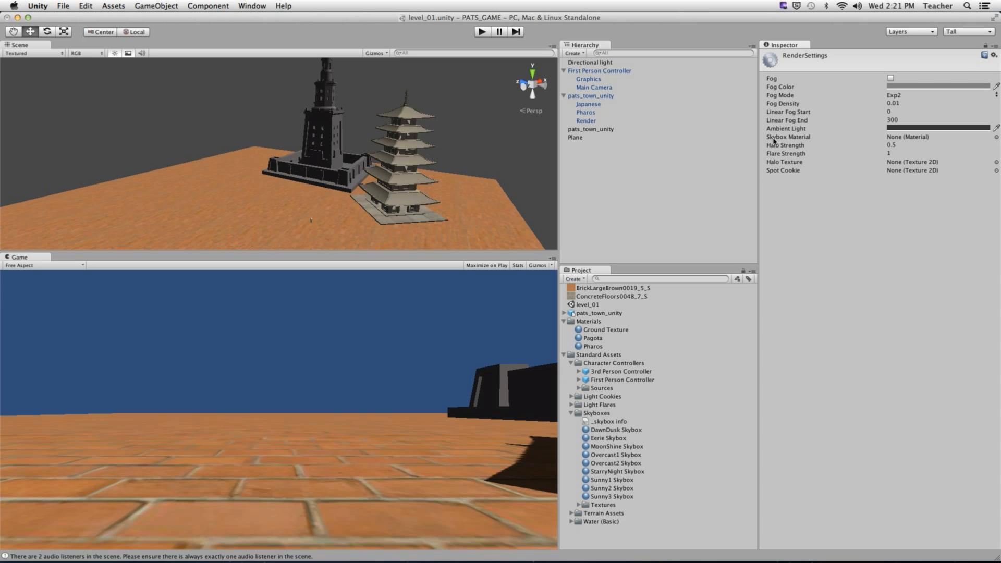
click(996, 138)
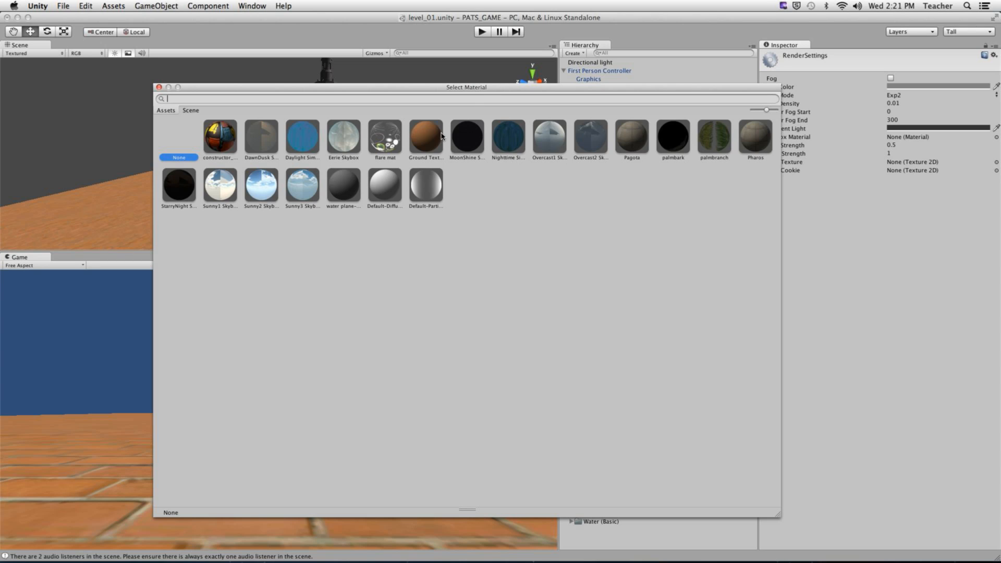
click(632, 137)
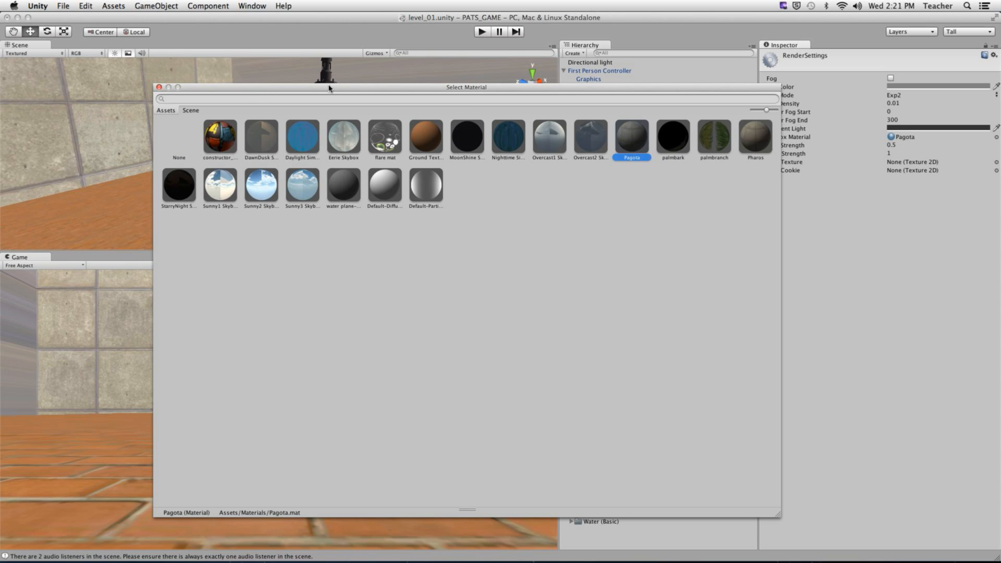
drag(328, 87, 602, 145)
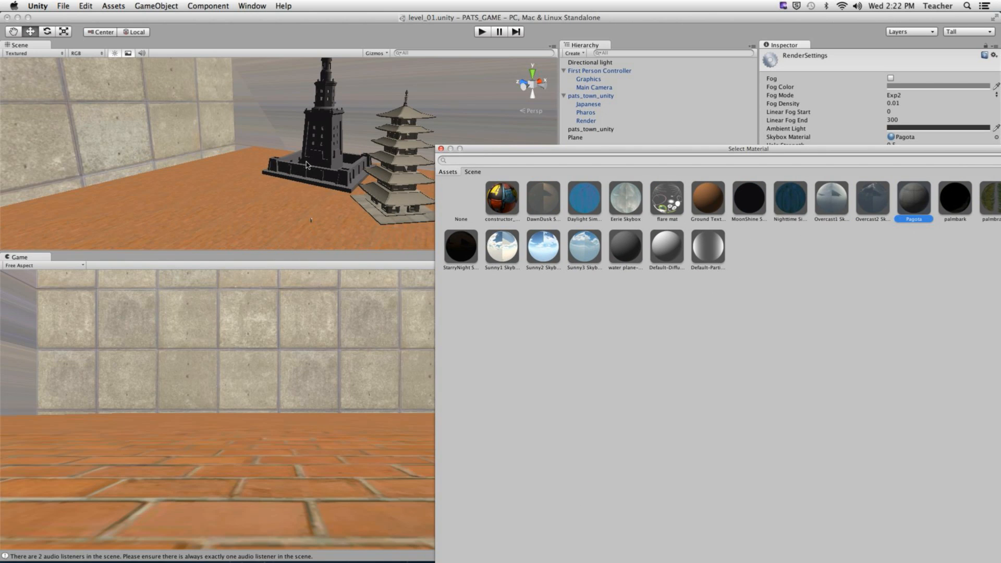
click(272, 151)
alt+drag(275, 142, 437, 261)
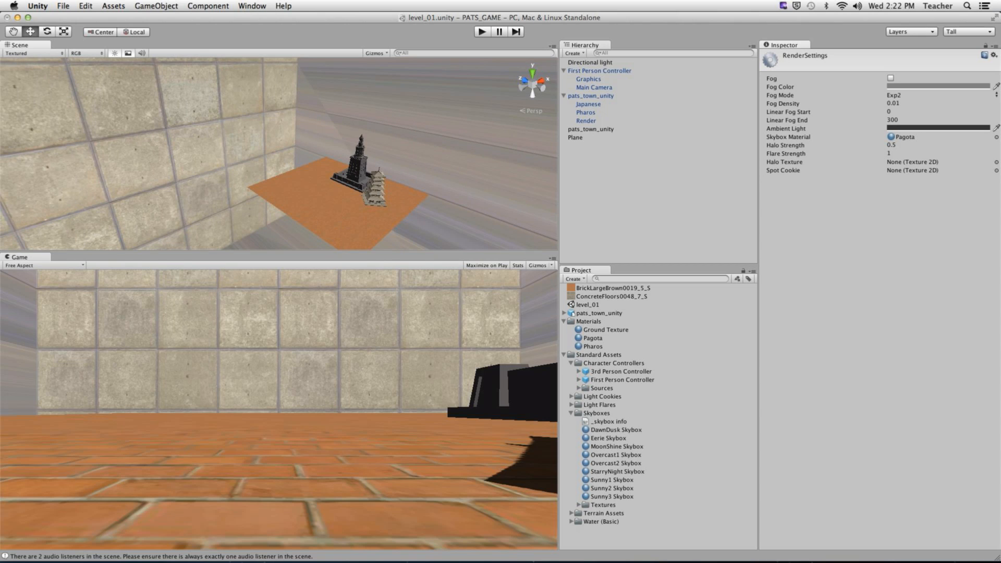
- Set the Skybox Material to Sunny2 Skybox and view the towers against the sky
click(995, 137)
click(545, 250)
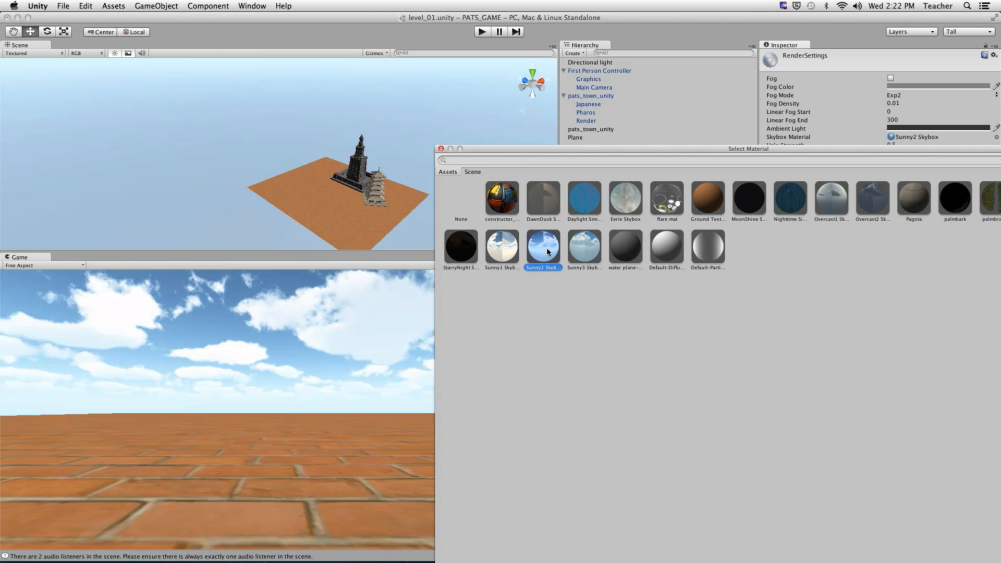
click(441, 150)
alt+drag(447, 157, 433, 215)
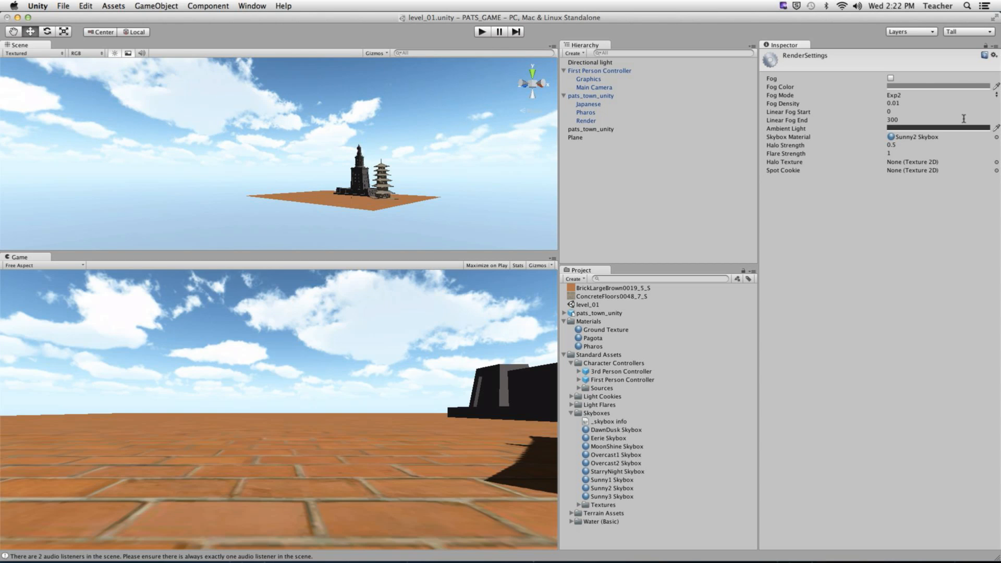
- Try Sunny1–3, Eerie and Nighttime Simple Water as the sky, then settle on MoonShine Skybox
click(995, 137)
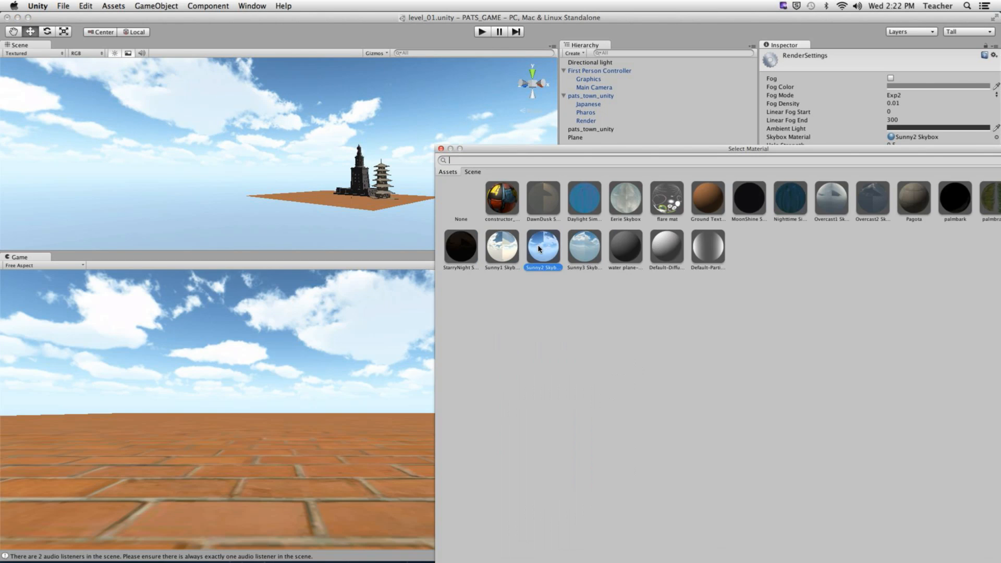
click(507, 255)
click(534, 255)
click(586, 258)
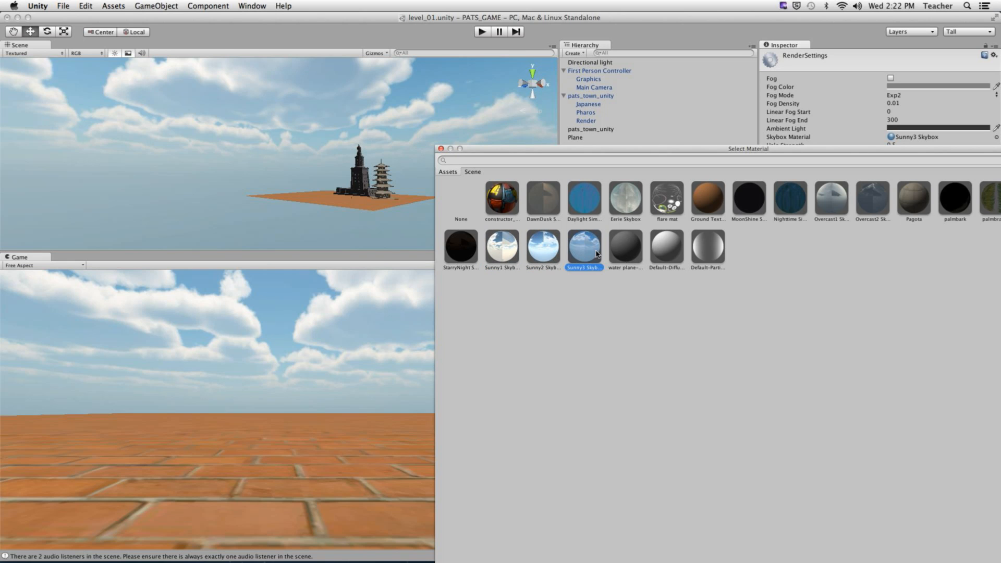
click(631, 208)
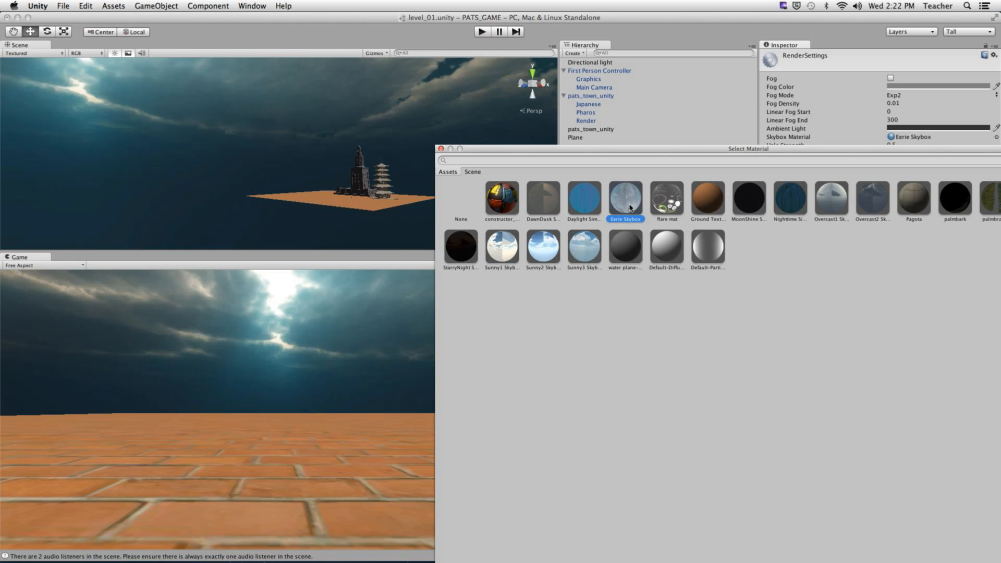
click(793, 209)
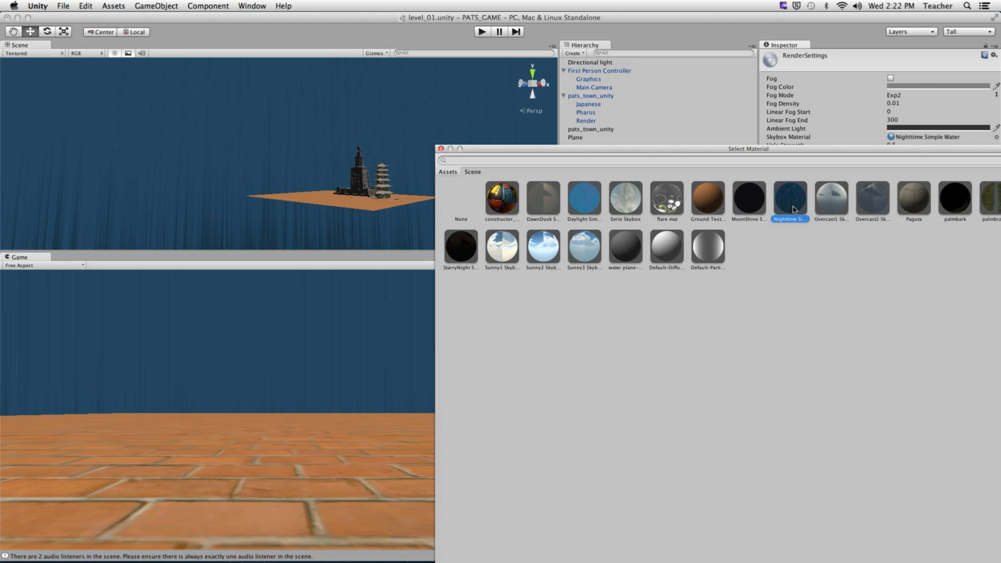
click(747, 201)
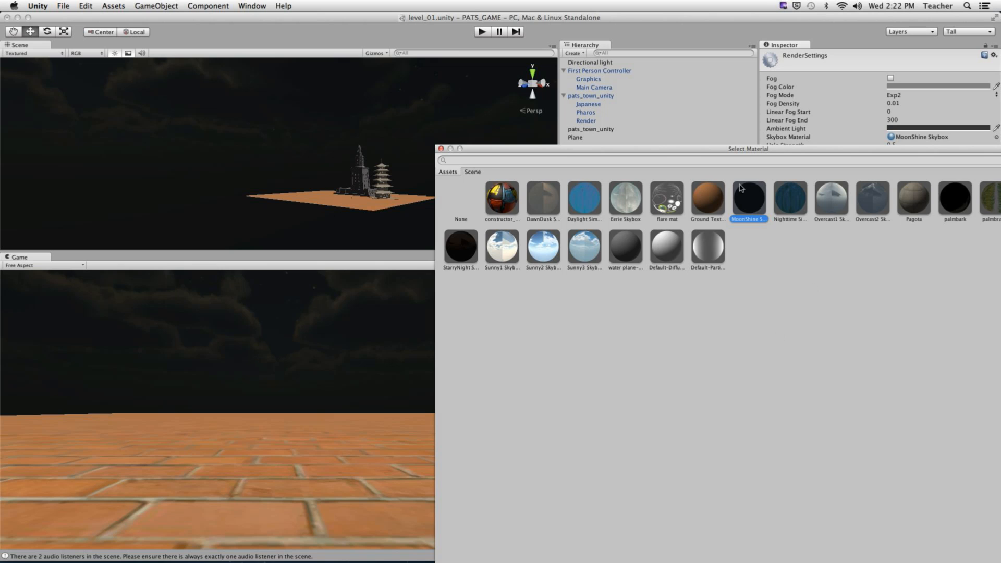
click(441, 149)
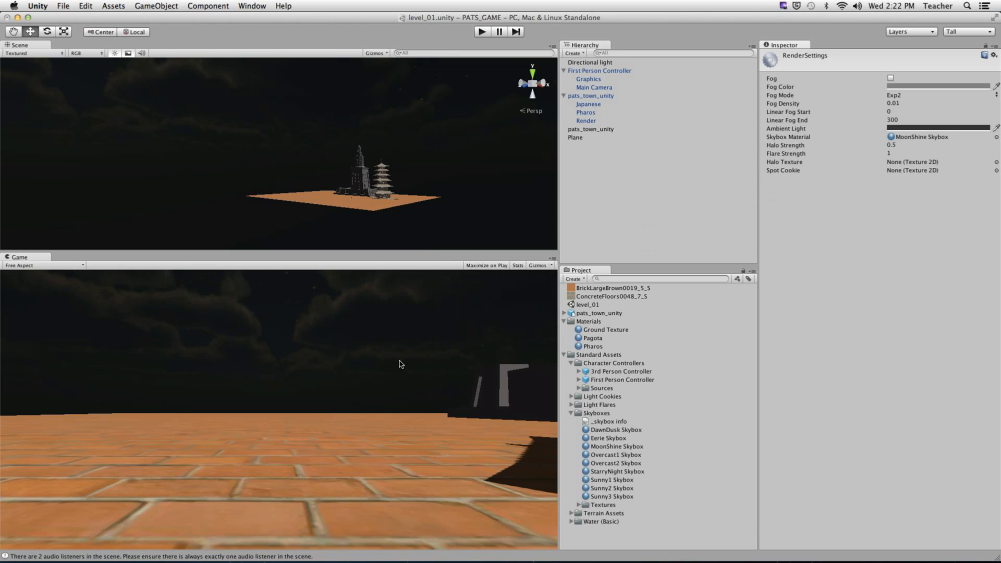
- Set the Skybox Material back to Sunny2 Skybox and start playing the level
alt+drag(347, 175, 464, 190)
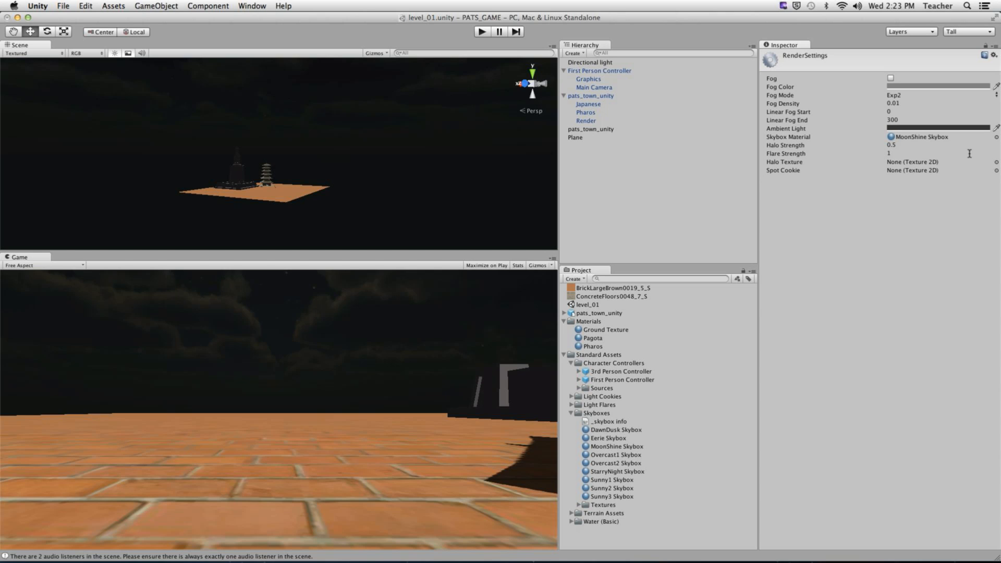
click(996, 137)
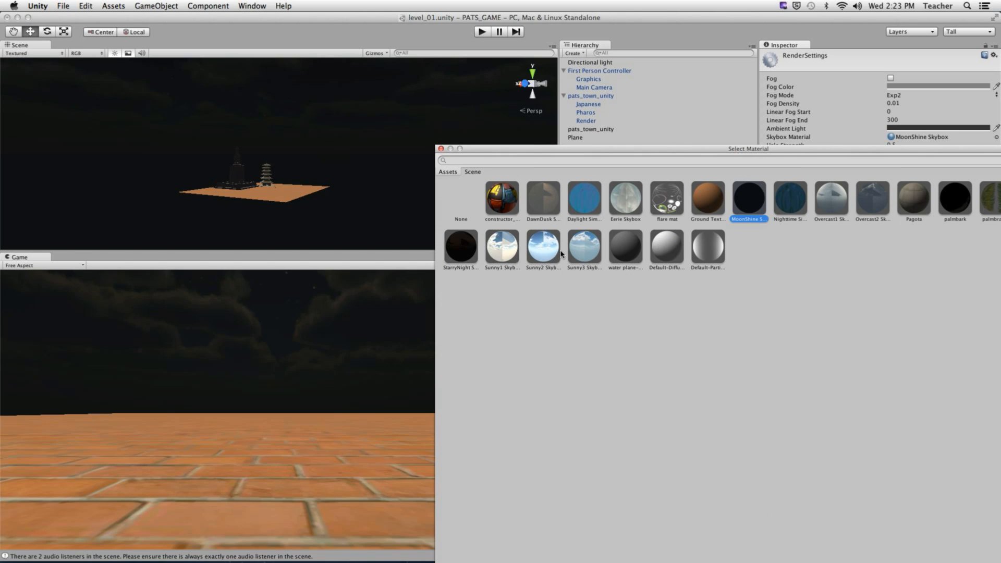
click(545, 250)
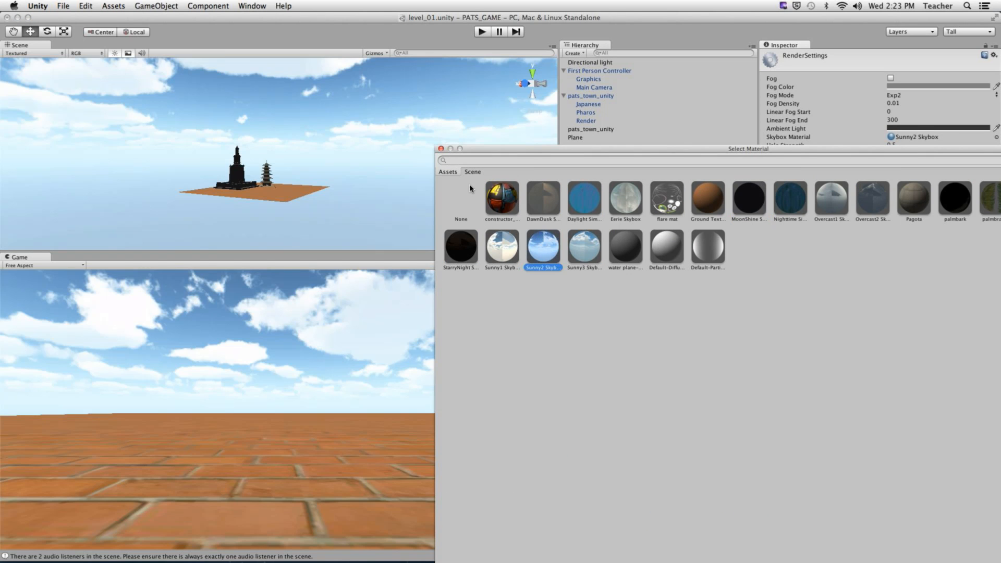
click(441, 148)
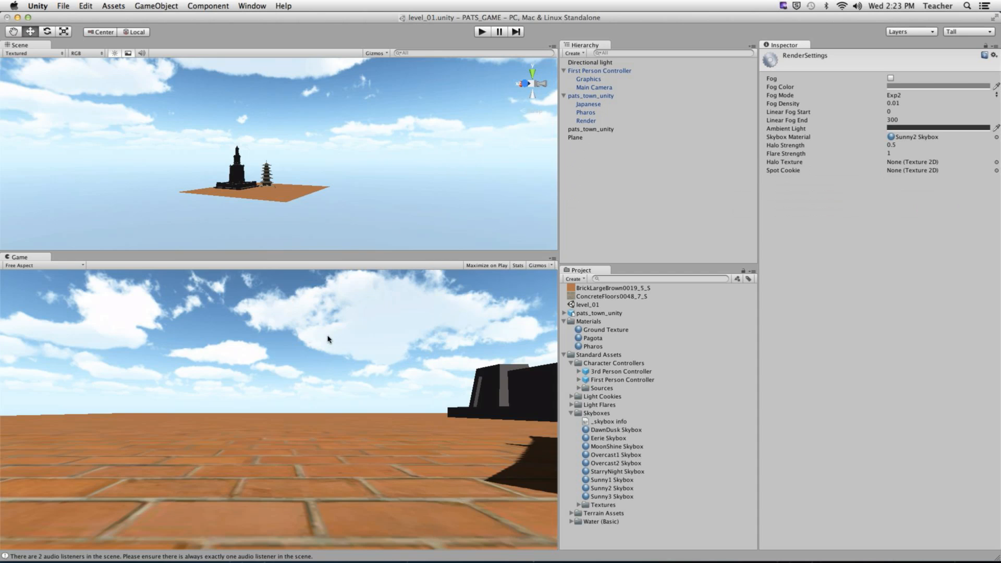
click(482, 32)
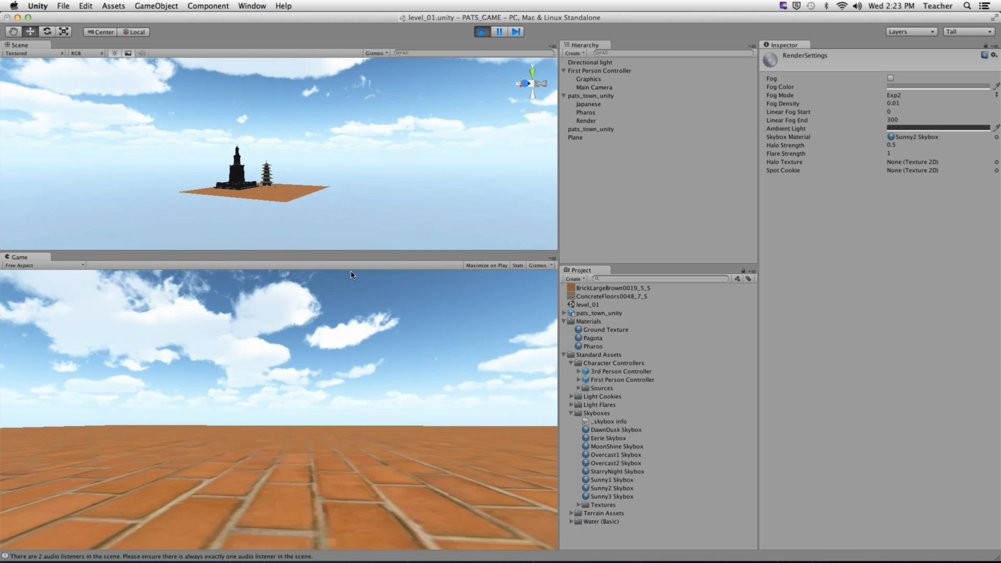
key(w)
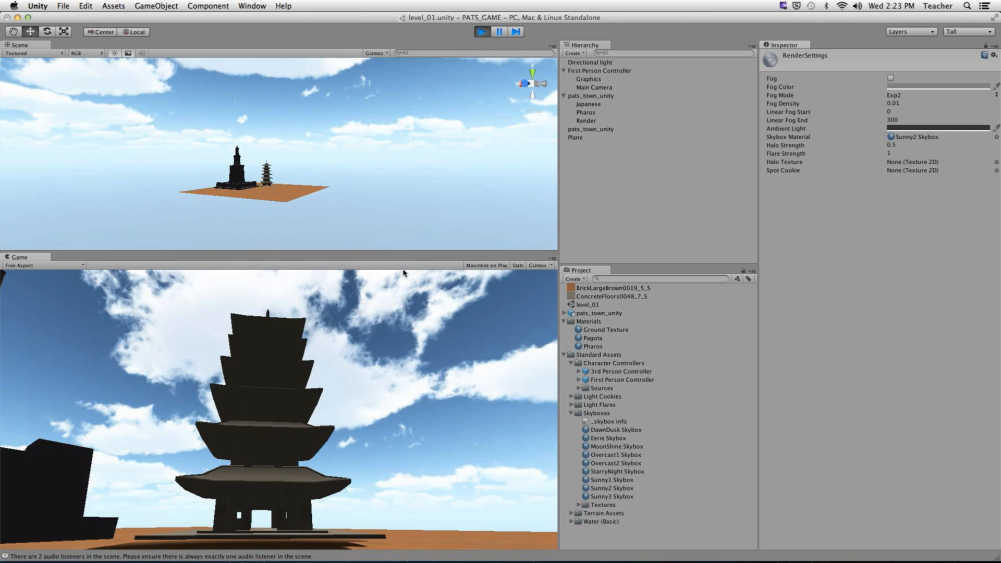
key(w)
key(w)
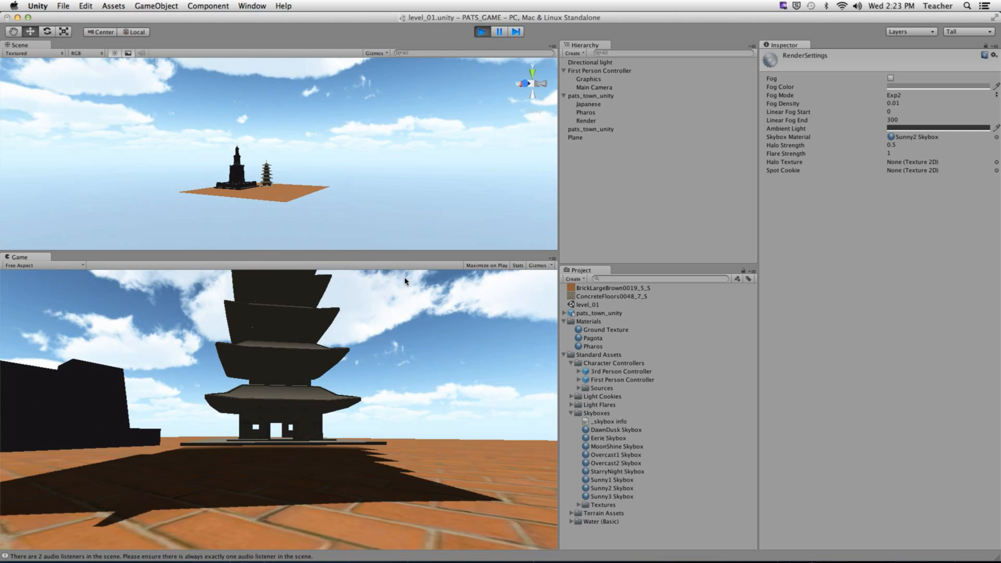
key(w)
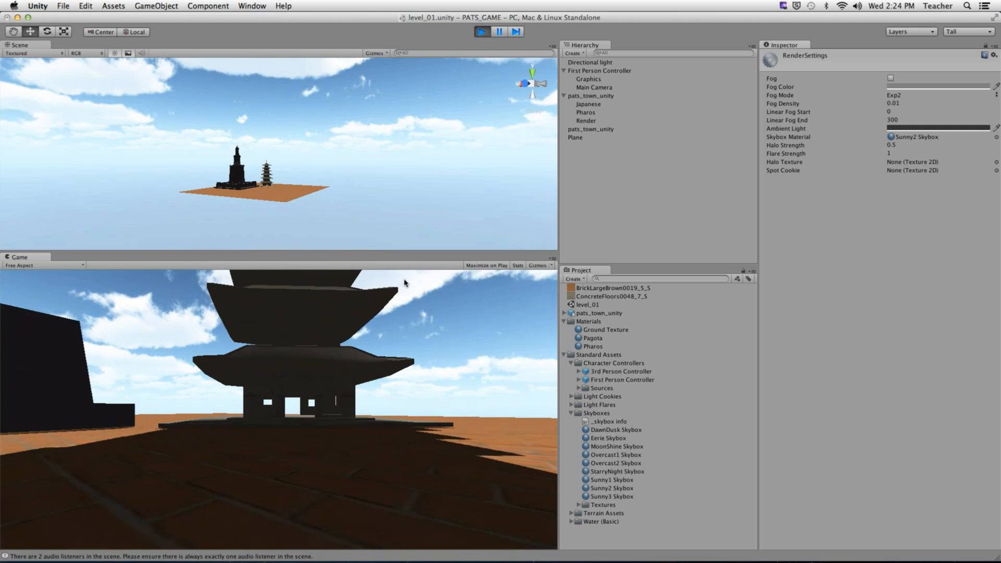
key(w)
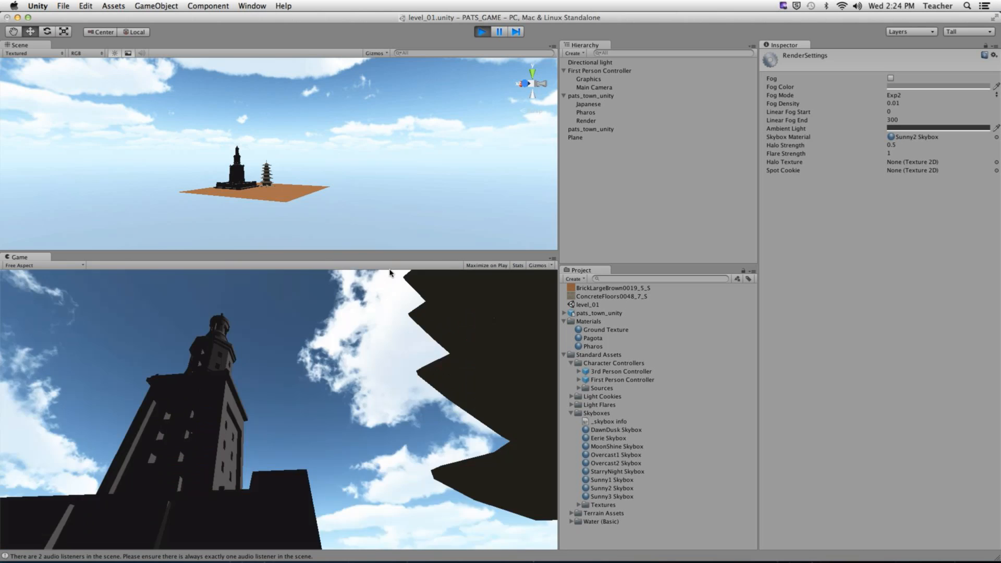
key(w)
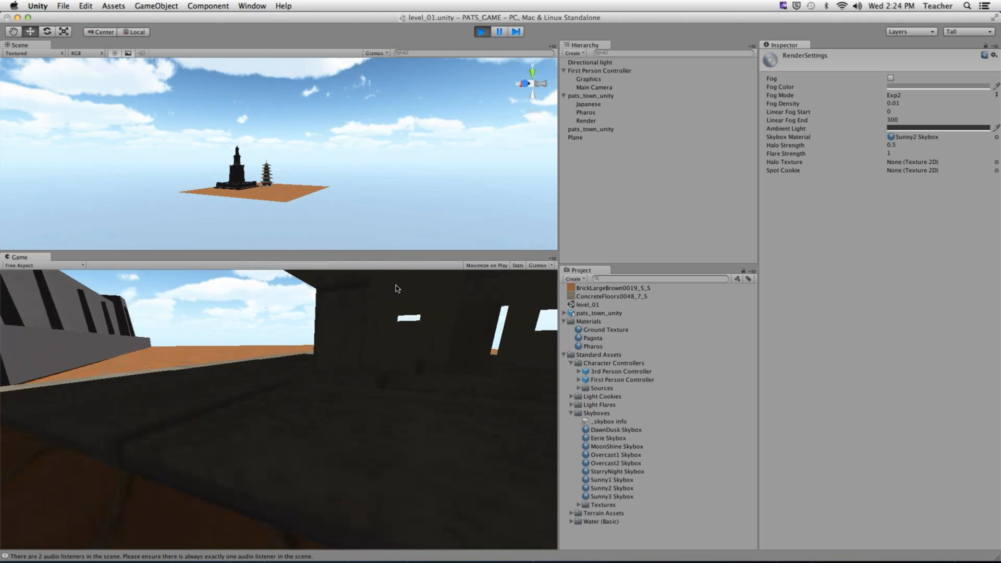
key(w)
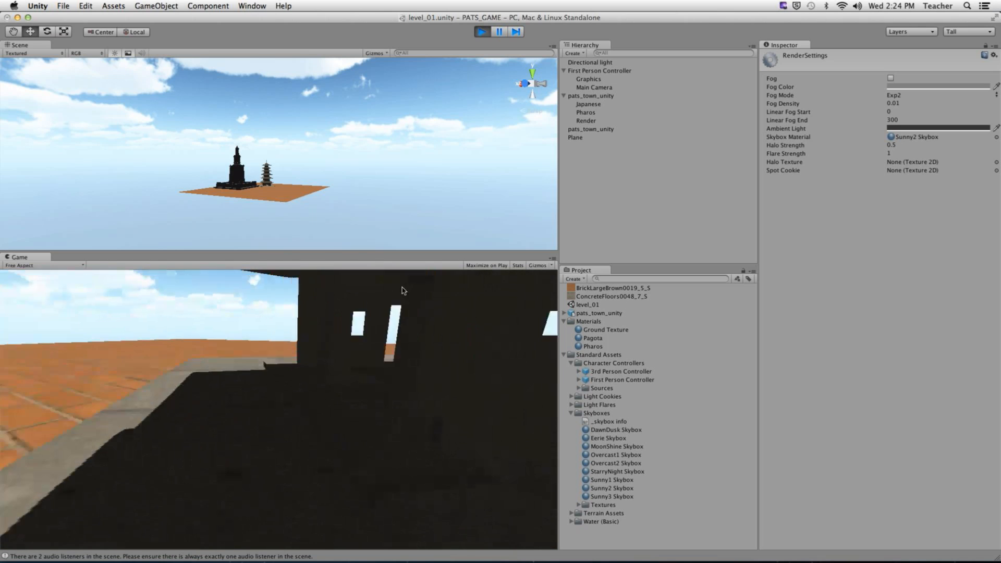
key(w)
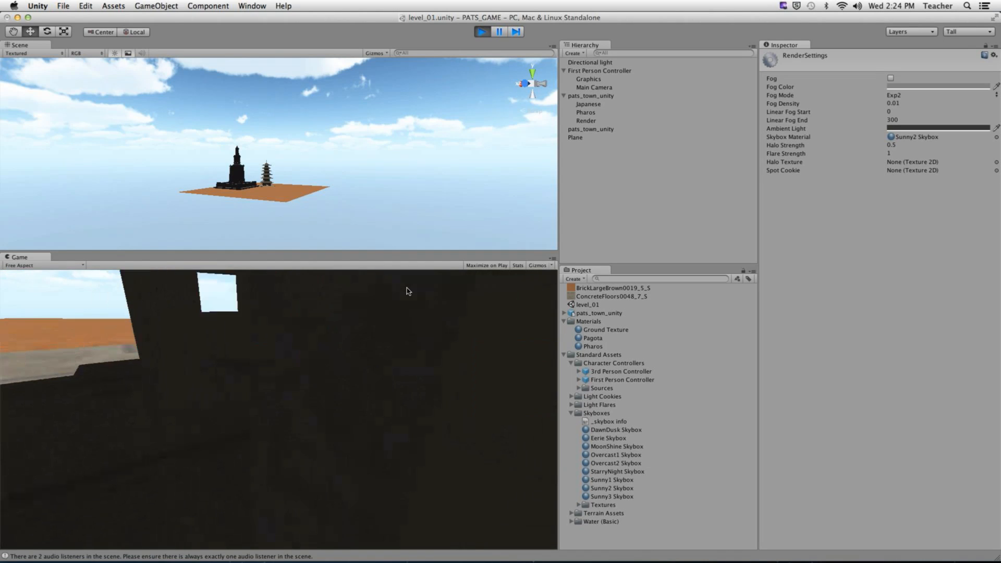
key(w)
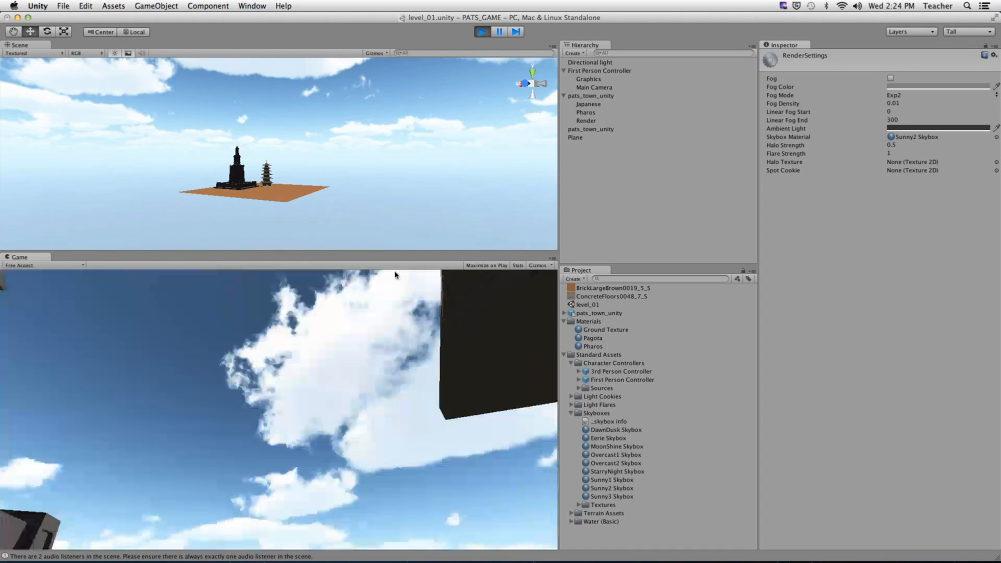
key(w)
key(w)
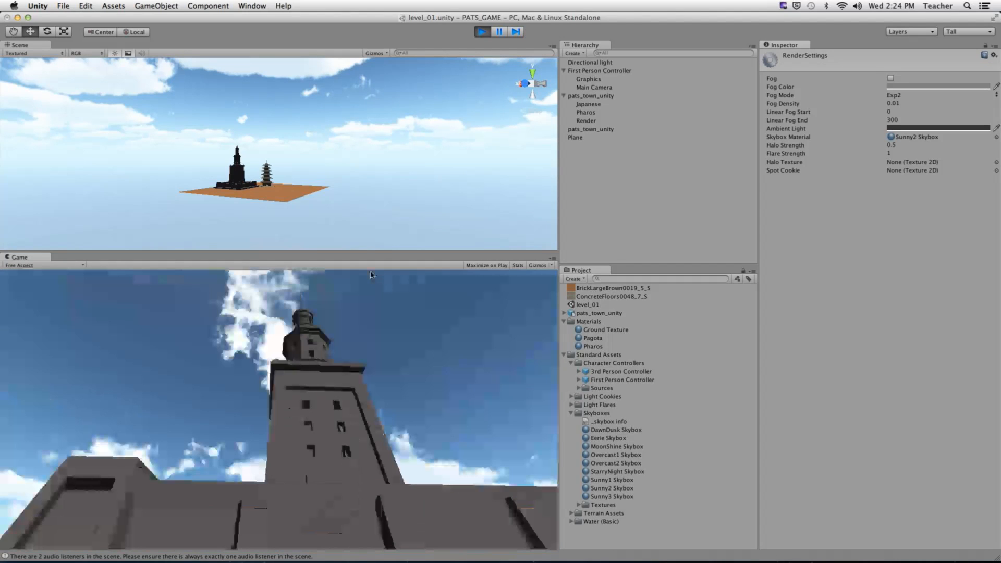
key(w)
key(w)
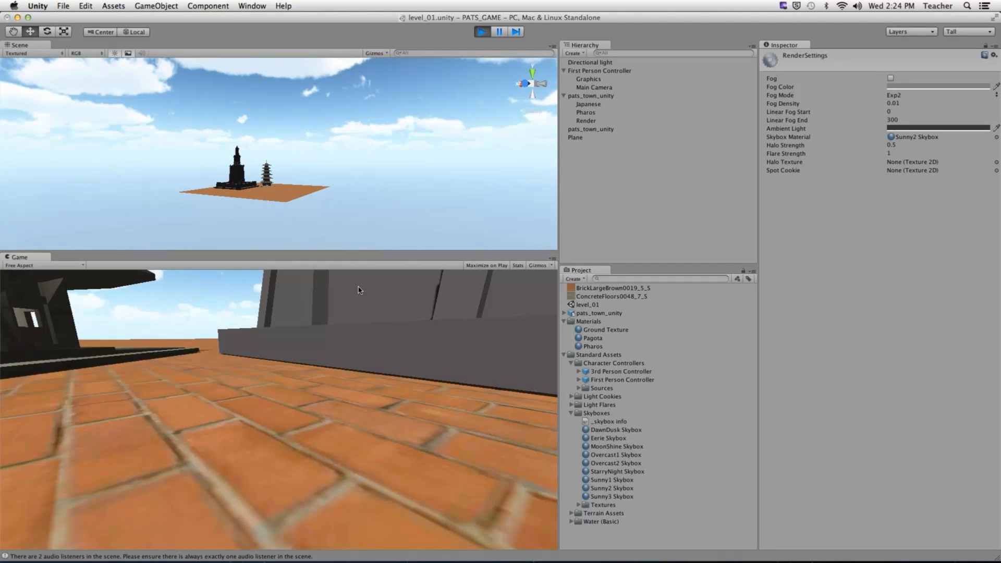
key(w)
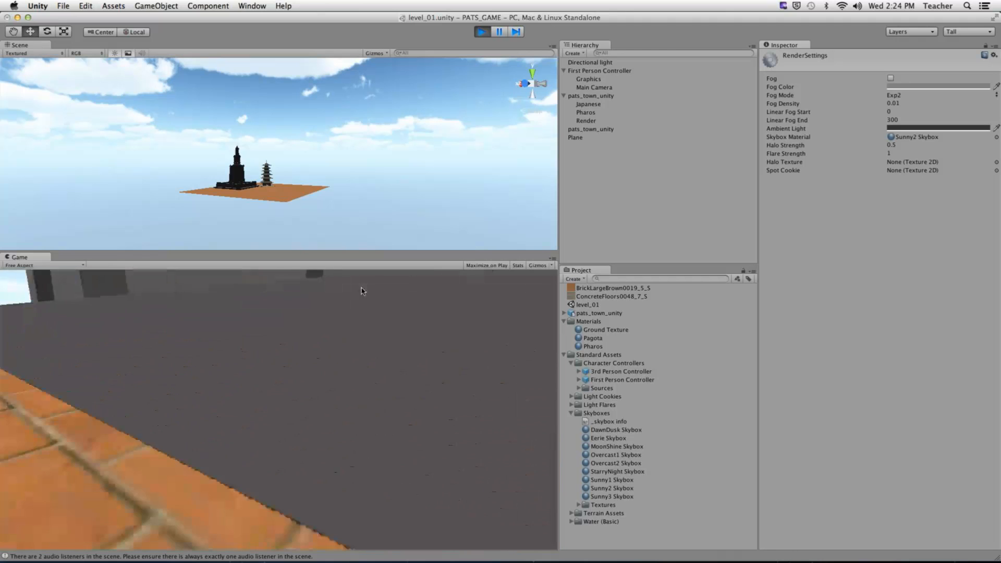
key(space)
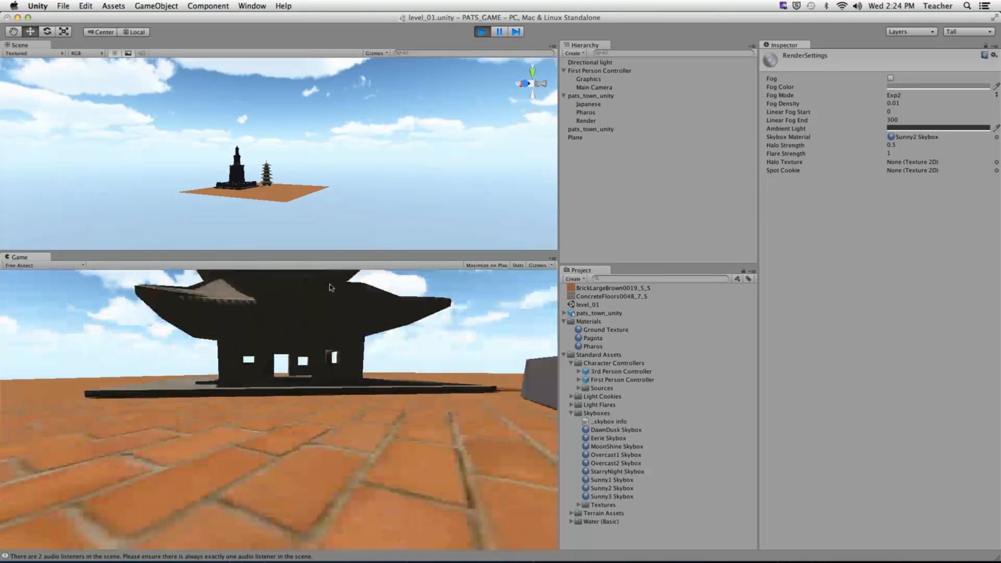
key(super+p)
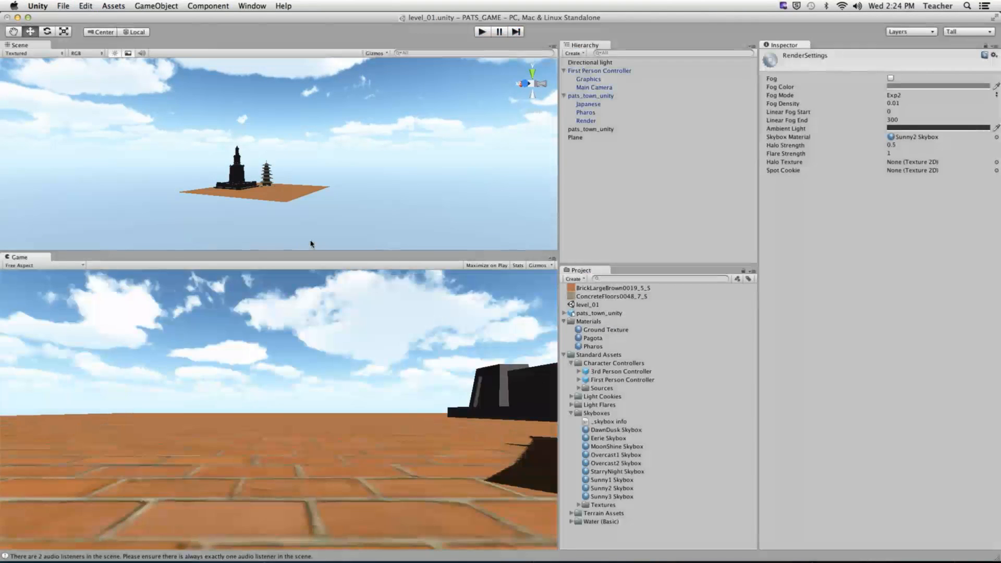
- Select the Japanese pagoda, frame it with F, and zoom in to look up into its base
click(274, 198)
scroll(274, 199, up, 8)
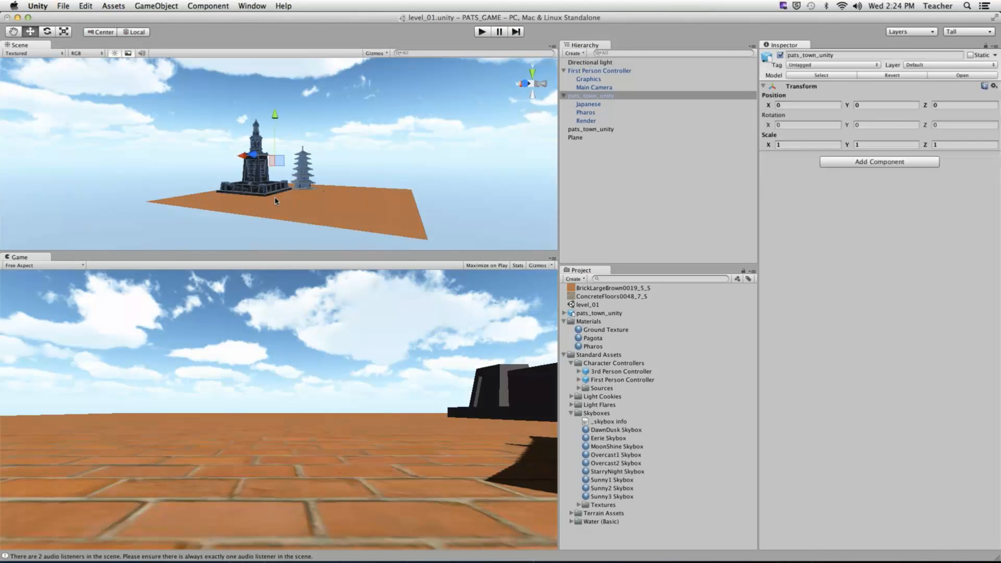
alt+drag(274, 200, 264, 212)
alt+right_drag(264, 212, 505, 178)
click(589, 104)
key(f)
alt+right_drag(365, 180, 459, 182)
alt+middle_drag(417, 209, 411, 94)
alt+right_drag(411, 94, 484, 106)
alt+middle_drag(406, 125, 275, 178)
alt+right_drag(275, 177, 281, 172)
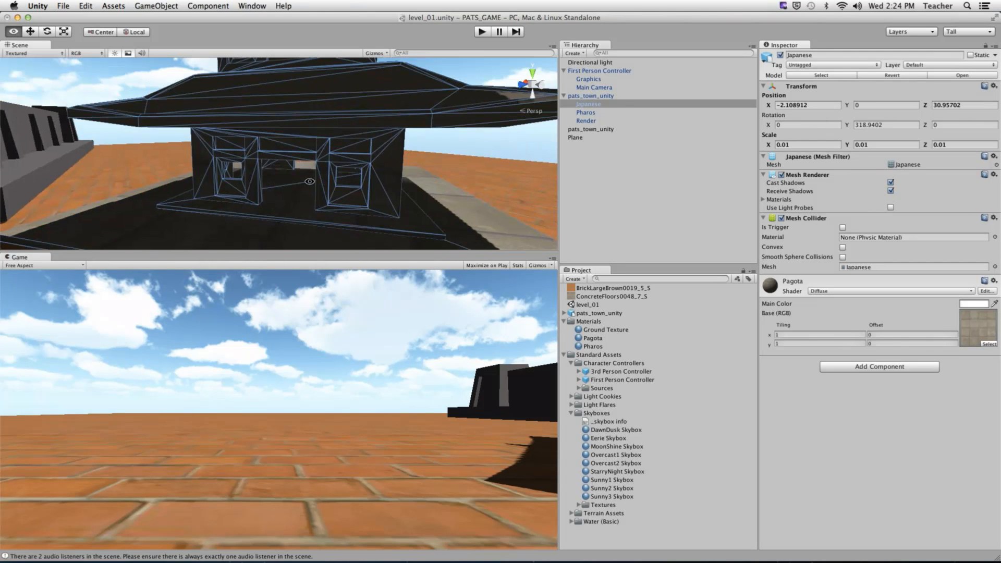
mouse_move(281, 172)
alt+mouse_down()
mouse_move(336, 132)
mouse_move(292, 184)
alt+mouse_up()
- Create a Point Light via GameObject > Create Other, placed inside the pagoda
click(157, 6)
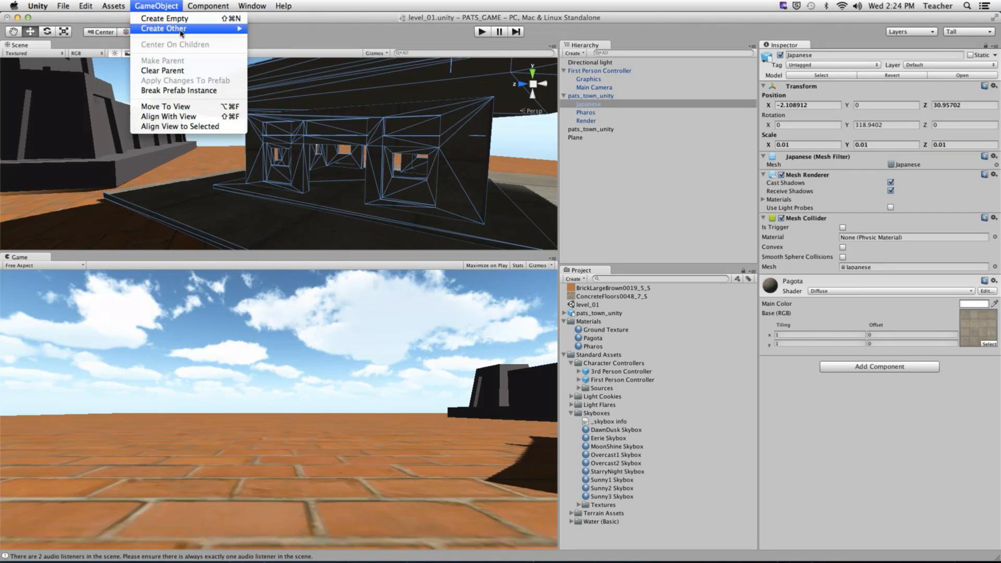
mouse_move(209, 28)
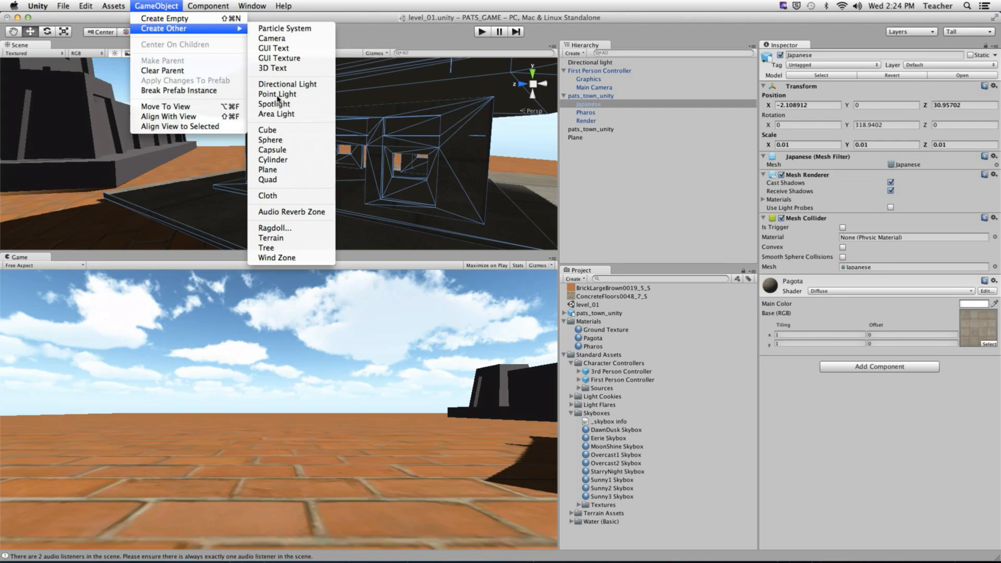
click(277, 94)
alt+drag(359, 179, 458, 208)
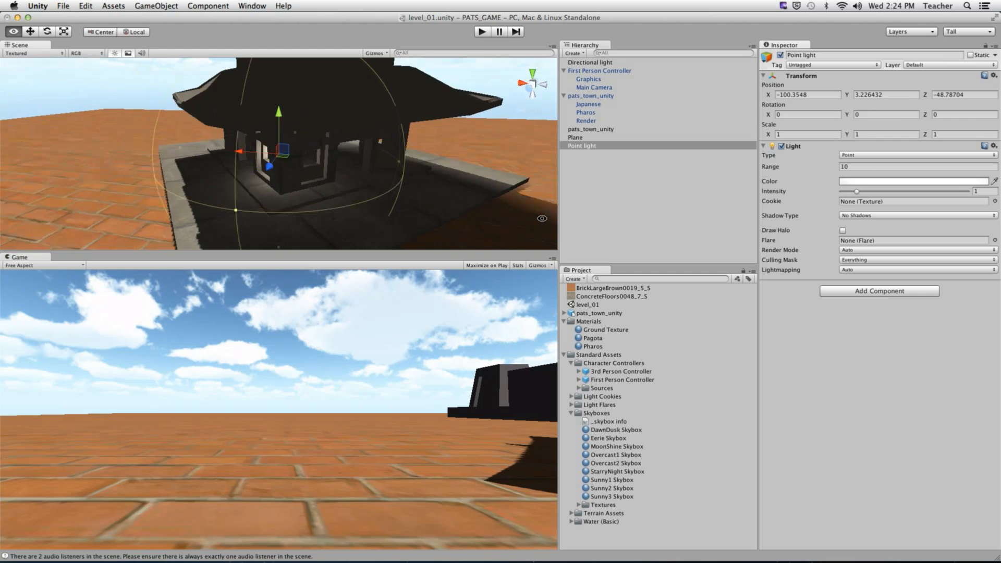
alt+right_drag(251, 180, 312, 162)
alt+drag(312, 162, 307, 179)
alt+right_drag(308, 180, 282, 151)
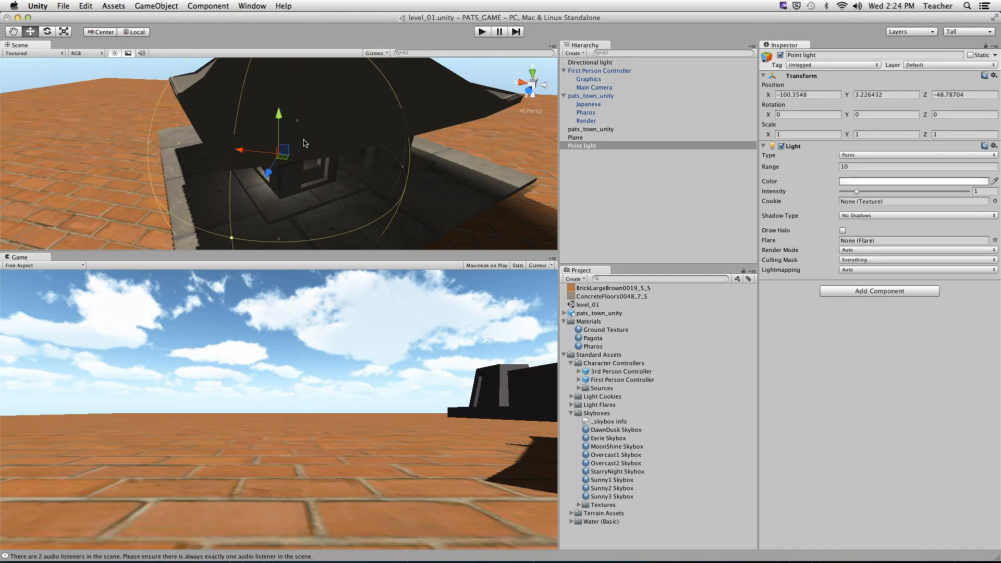
mouse_move(303, 148)
alt+mouse_down()
mouse_move(336, 139)
mouse_move(290, 143)
alt+mouse_up()
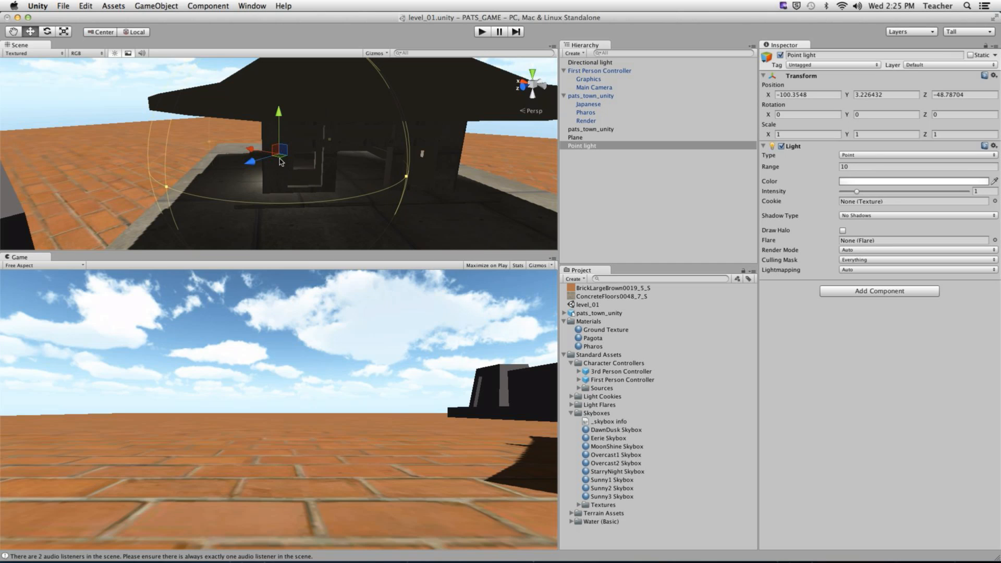
- Push the point light deeper into the pagoda's ground floor and widen its range to about 27
mouse_move(281, 159)
mouse_down()
mouse_move(323, 163)
mouse_move(295, 163)
mouse_move(313, 93)
mouse_move(277, 103)
mouse_move(293, 113)
mouse_move(285, 157)
mouse_move(295, 159)
mouse_move(284, 159)
mouse_move(313, 161)
mouse_move(284, 154)
mouse_move(295, 158)
mouse_up()
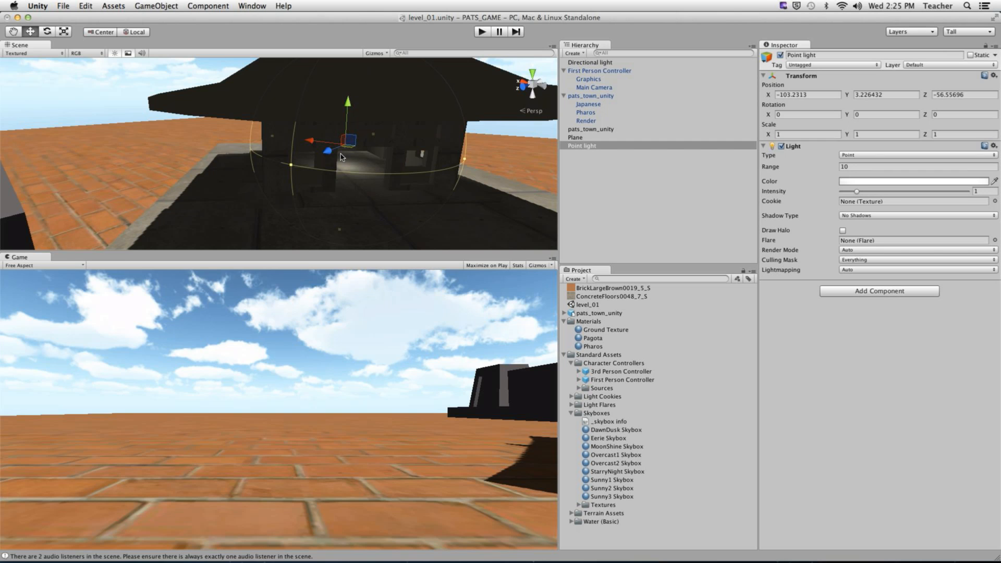
mouse_move(401, 180)
alt+mouse_down()
mouse_move(386, 180)
mouse_move(412, 182)
mouse_move(400, 181)
alt+mouse_up()
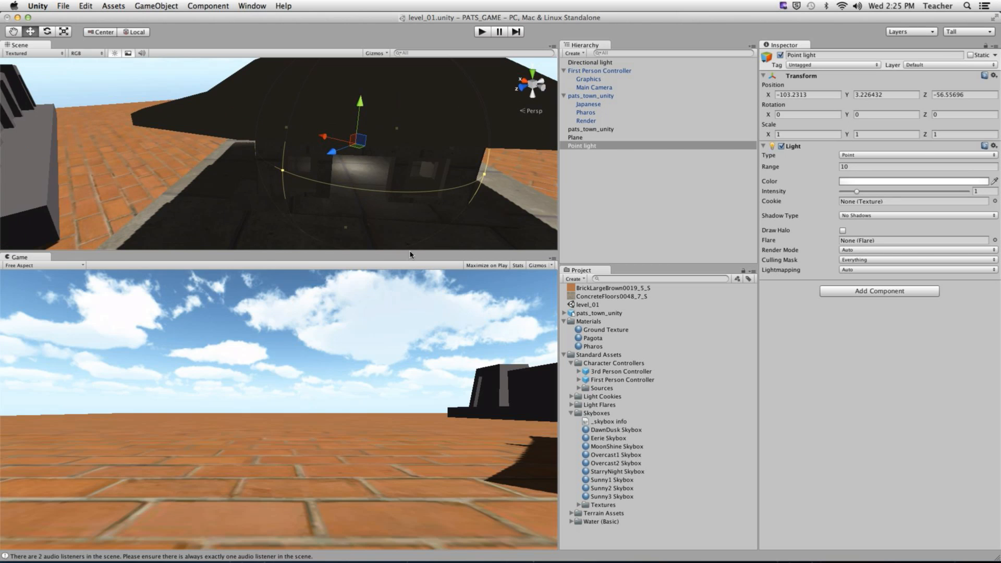
drag(411, 253, 435, 437)
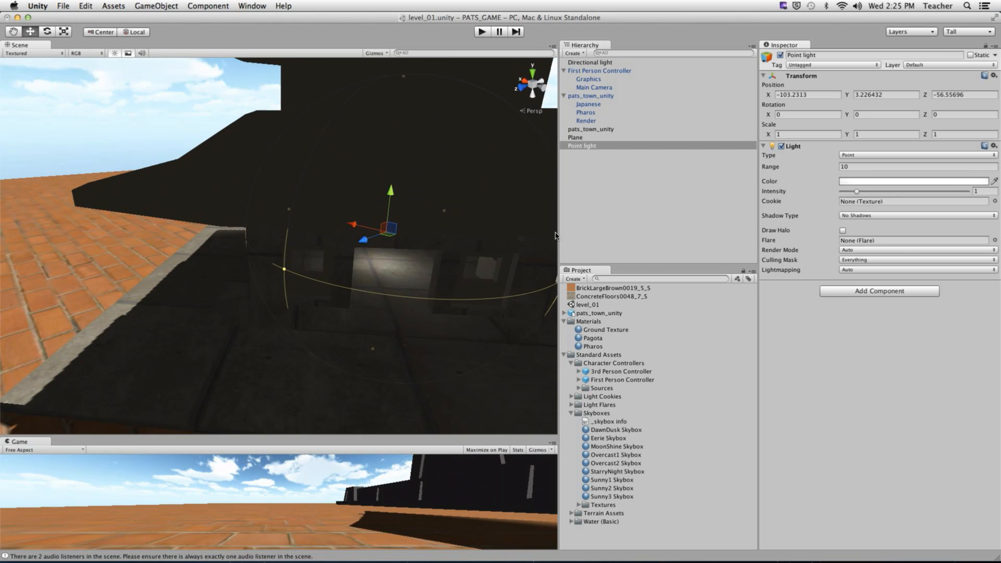
drag(558, 235, 383, 256)
alt+right_drag(383, 256, 547, 260)
alt+drag(555, 260, 63, 318)
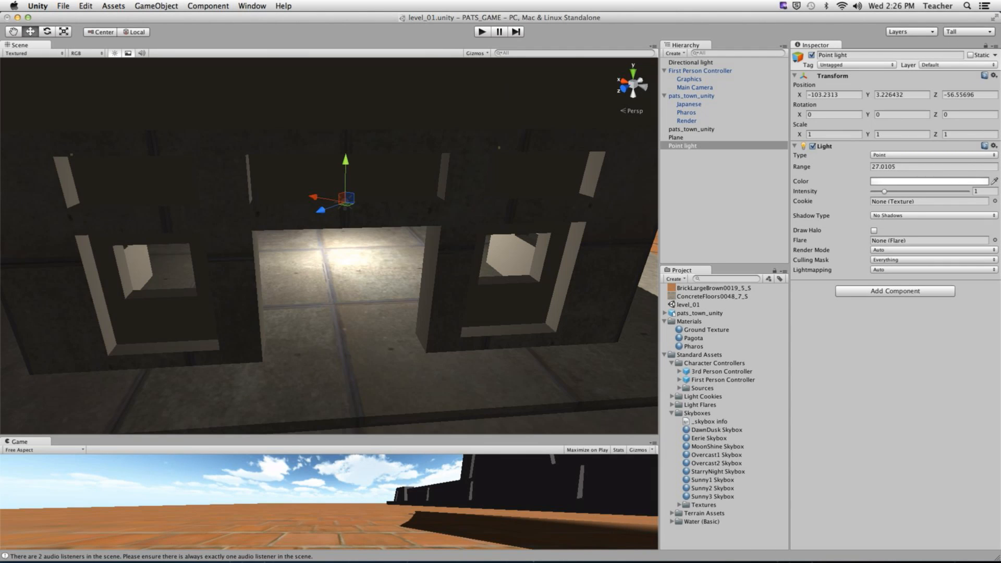
- Set the point light's Range to 29.9
alt+drag(400, 252, 338, 224)
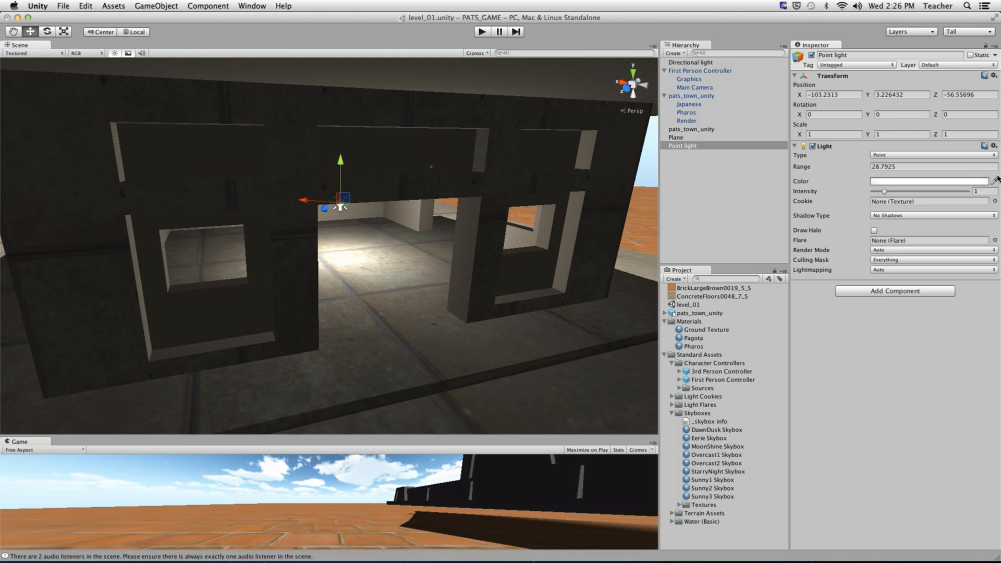
drag(799, 168, 806, 170)
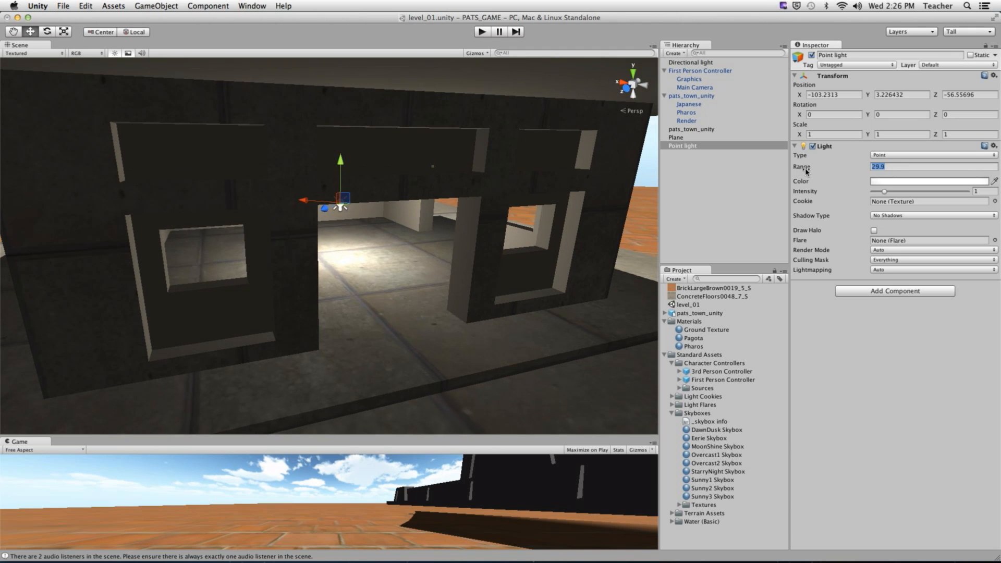
double_click(903, 168)
- Raise the point light to Y ≈ 5.84 inside the pagoda and enlarge the Game view
alt+drag(392, 217, 343, 113)
alt+drag(336, 201, 261, 257)
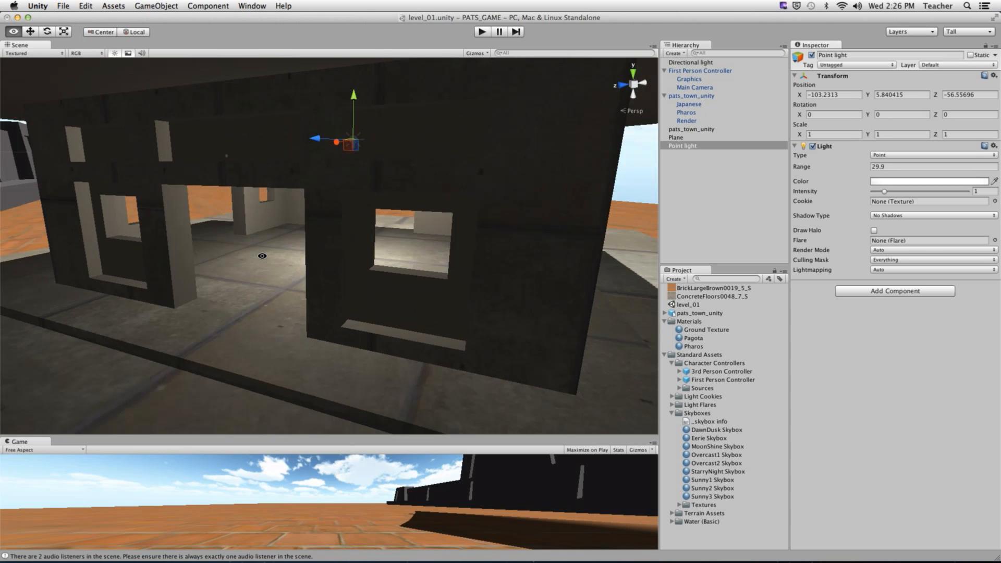
alt+right_drag(261, 257, 151, 273)
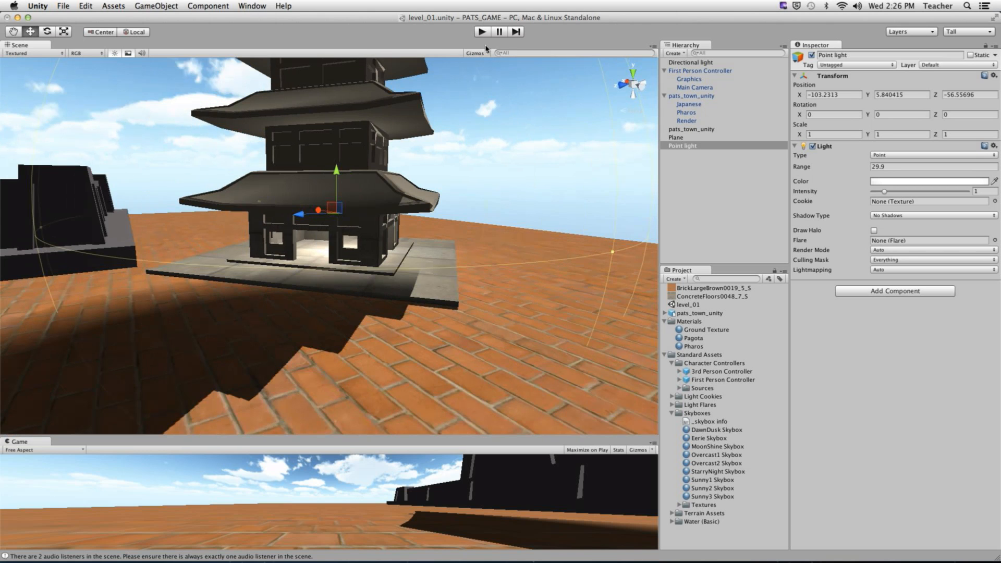
drag(427, 444, 431, 174)
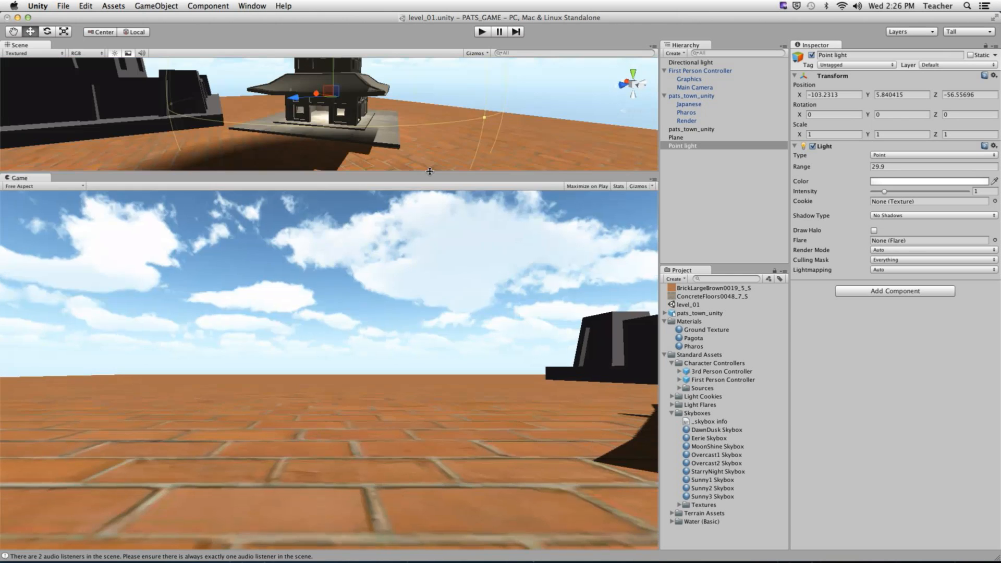
click(488, 34)
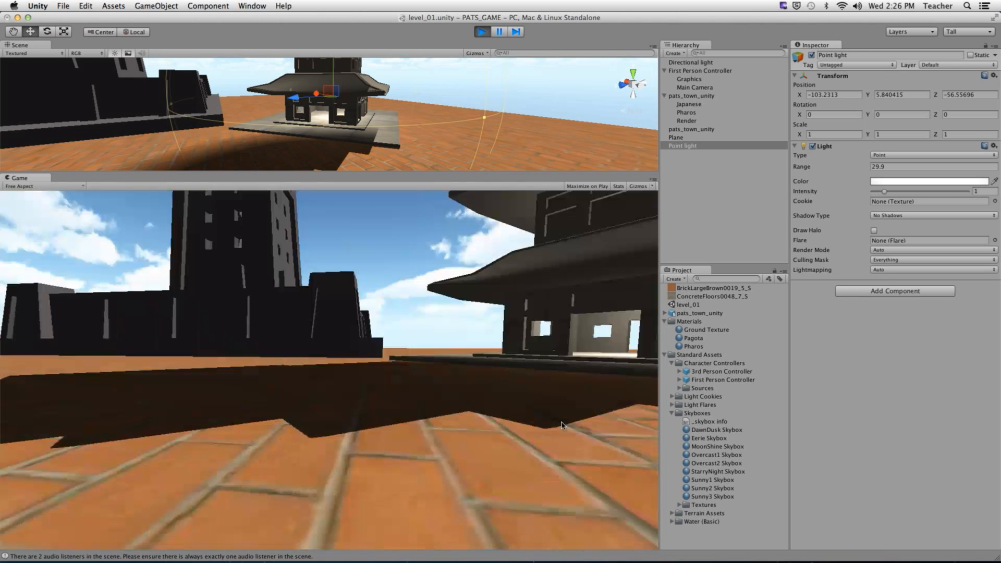
key(w)
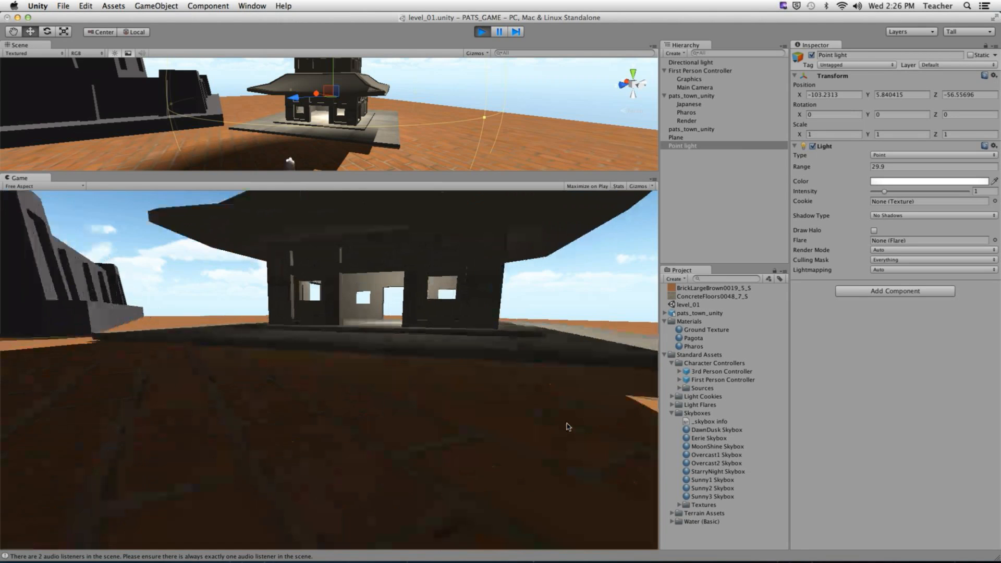
key(w)
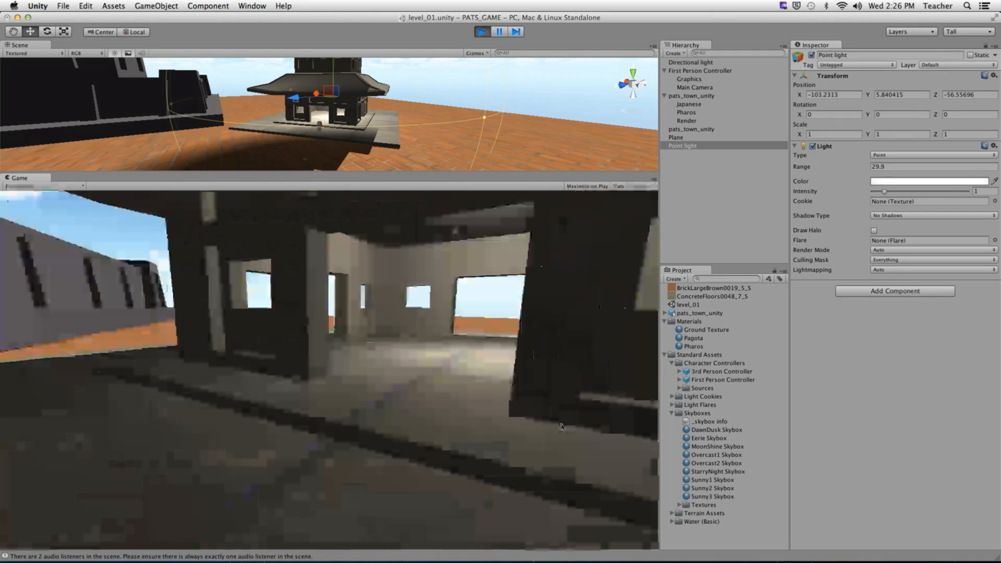
key(w)
key(w)
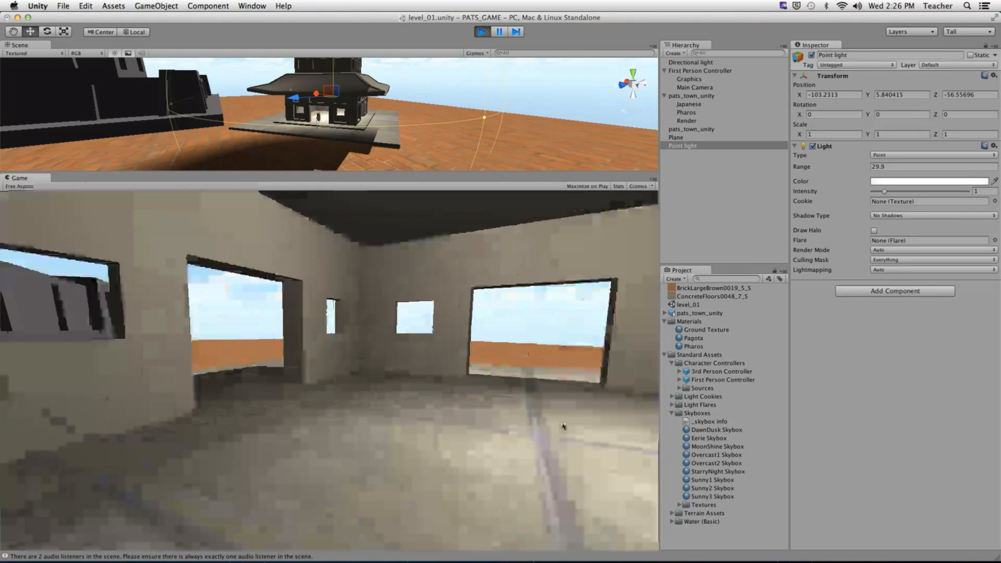
key(w)
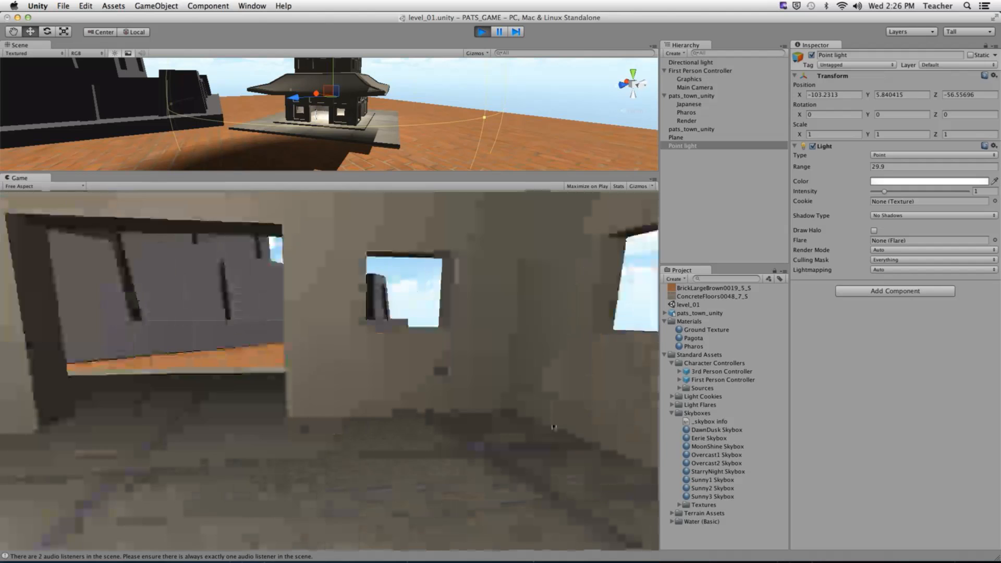
key(w)
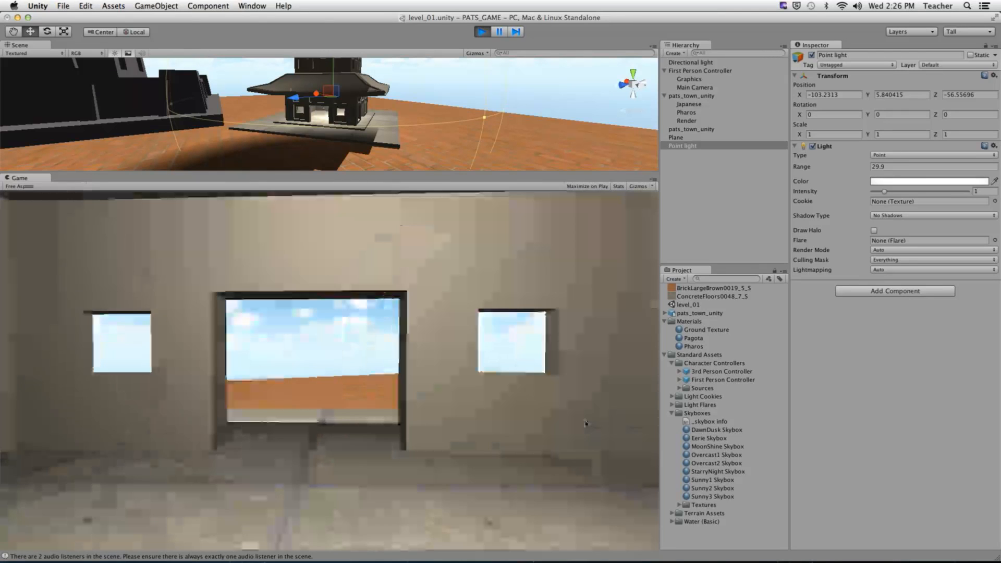
key(w)
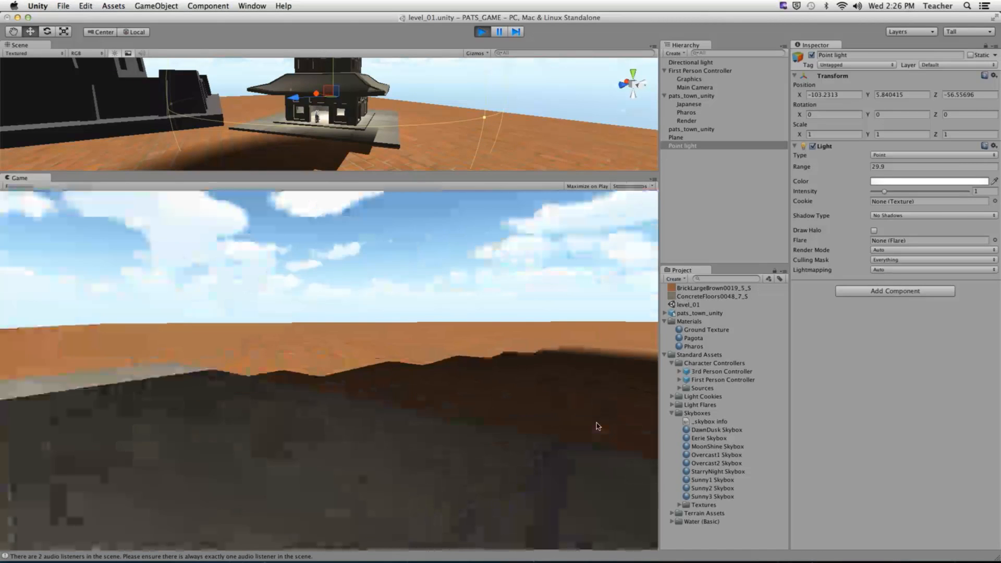
key(s)
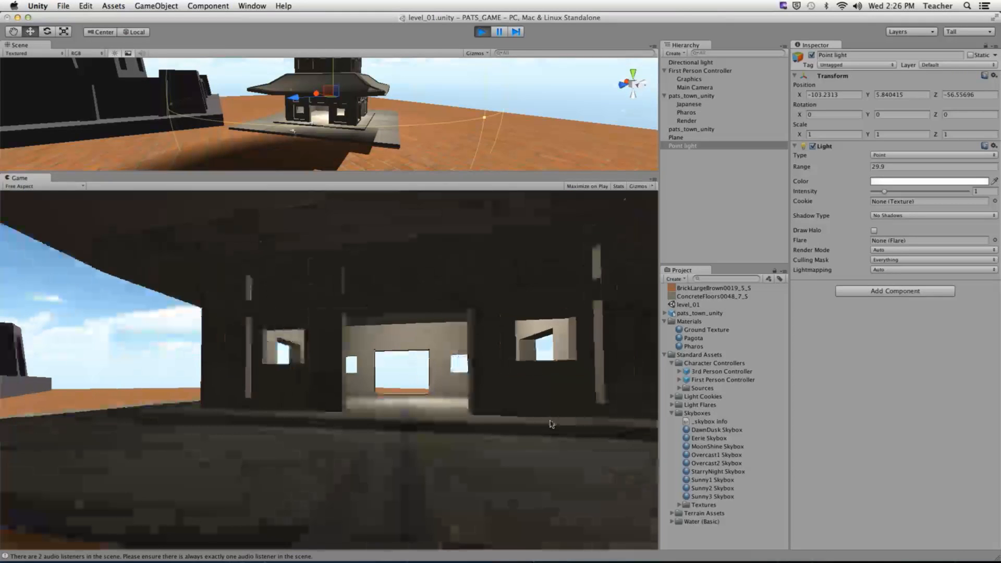
key(super+p)
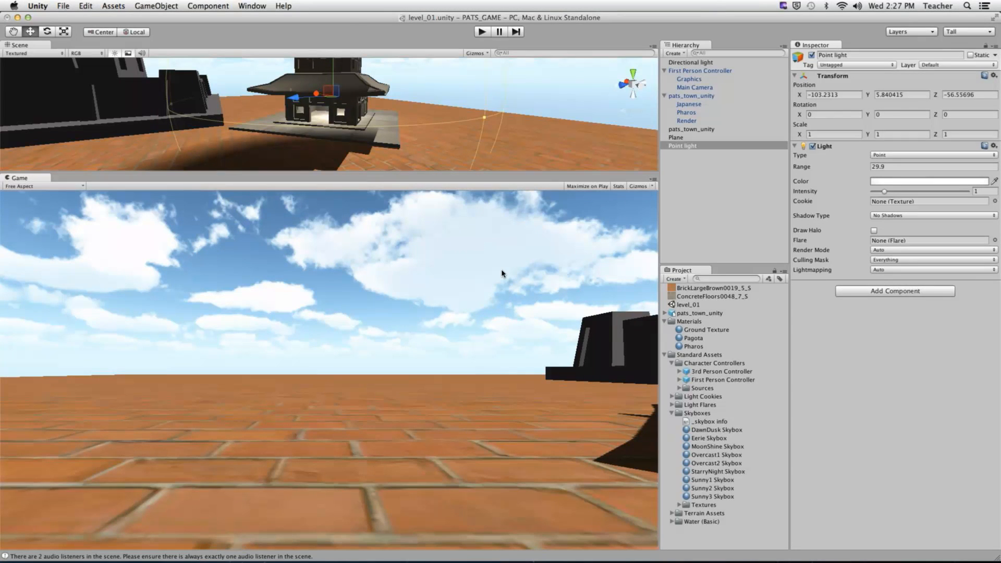
- Create a Spotlight via GameObject > Create Other
drag(498, 174, 571, 100)
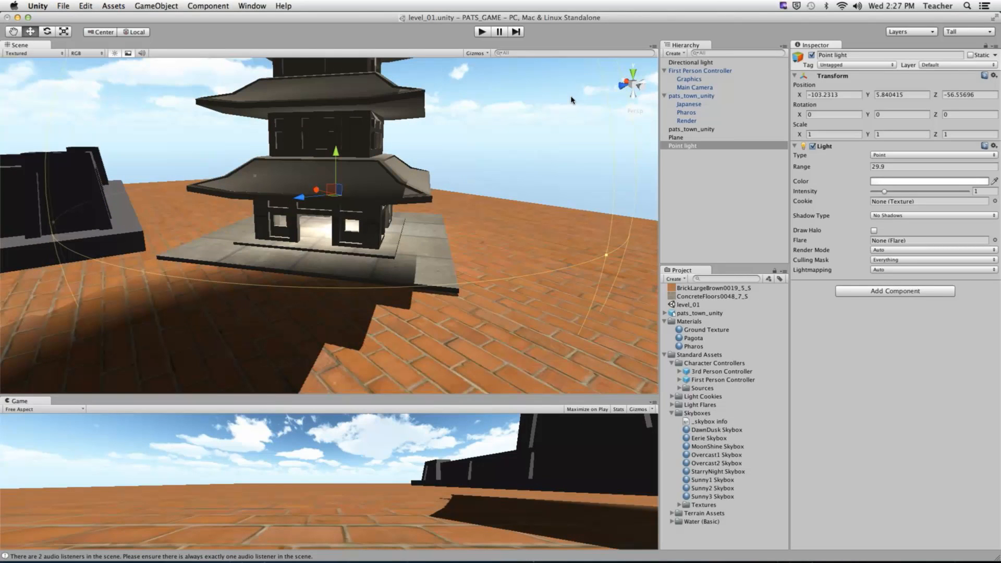
click(156, 6)
mouse_move(180, 29)
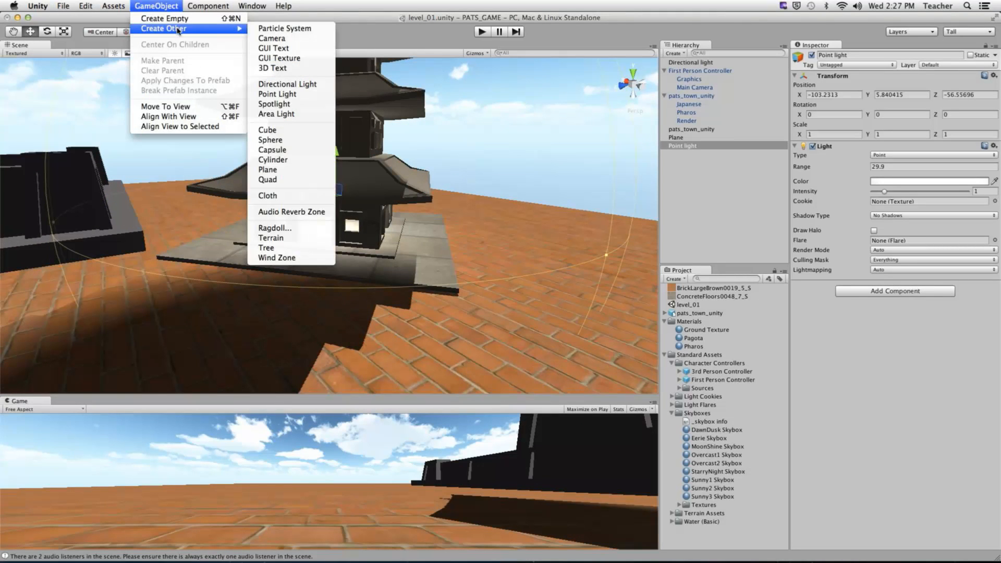
click(273, 103)
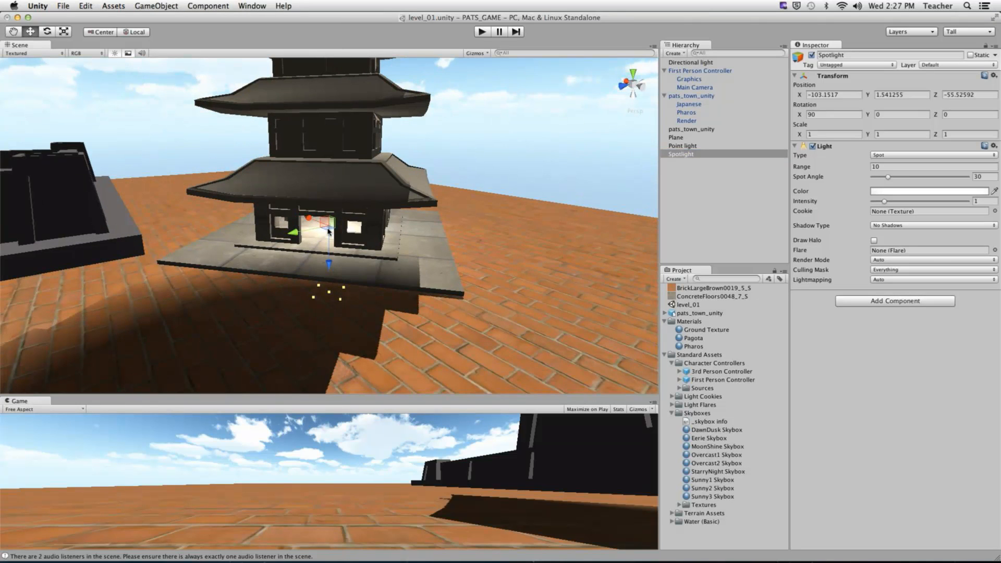
- Place the spotlight high in the pagoda doorway at Y ≈ 6.83, pointing down at the floor
drag(329, 232, 211, 255)
alt+right_drag(268, 259, 365, 250)
alt+drag(235, 201, 374, 263)
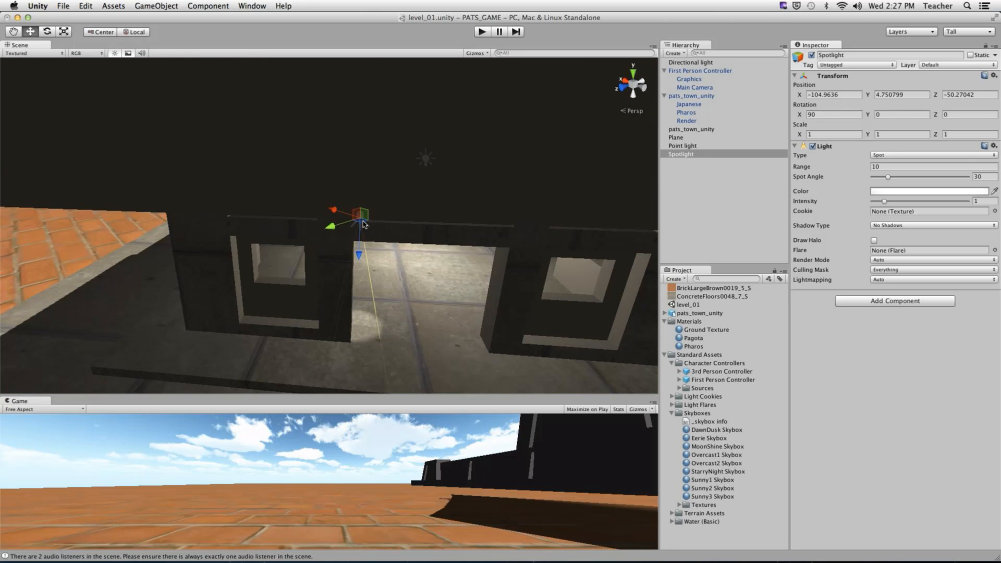
drag(363, 224, 314, 207)
scroll(418, 270, down, 4)
key(e)
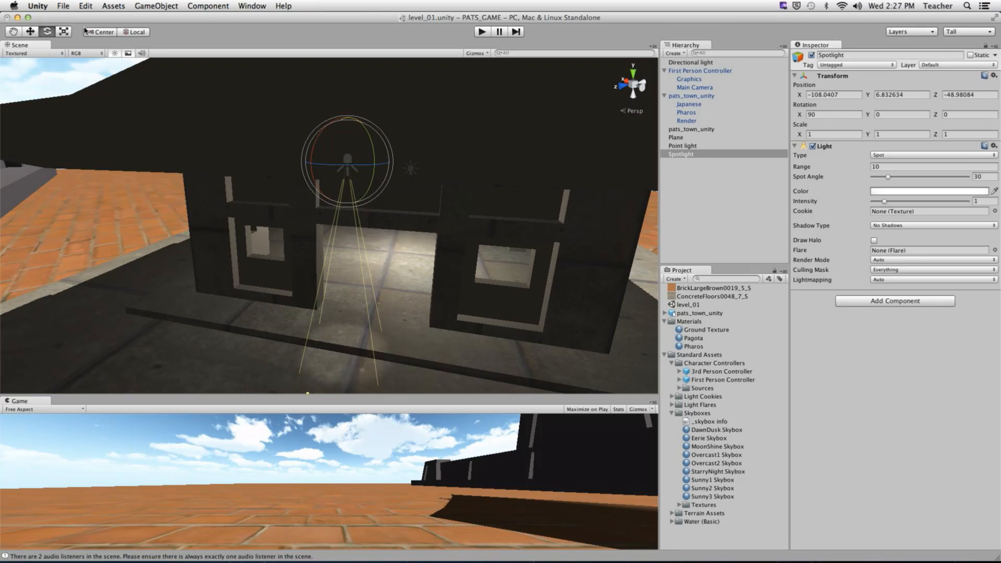
- Tilt the spotlight to about X 44.2 so it shines diagonally into the pagoda room
click(135, 33)
click(133, 32)
click(134, 33)
mouse_move(371, 154)
alt+mouse_down()
mouse_move(258, 125)
mouse_move(360, 152)
alt+mouse_up()
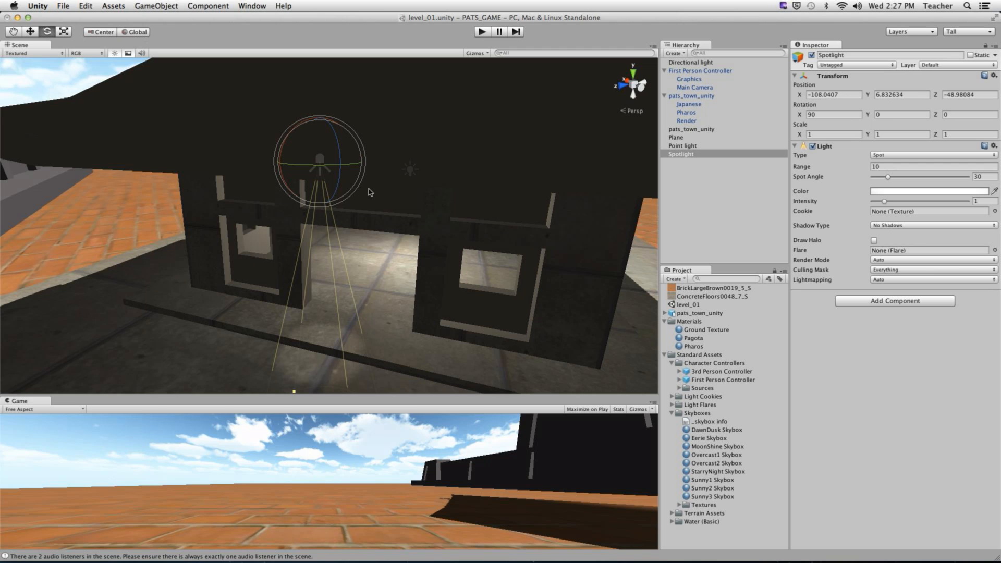
alt+drag(369, 188, 385, 131)
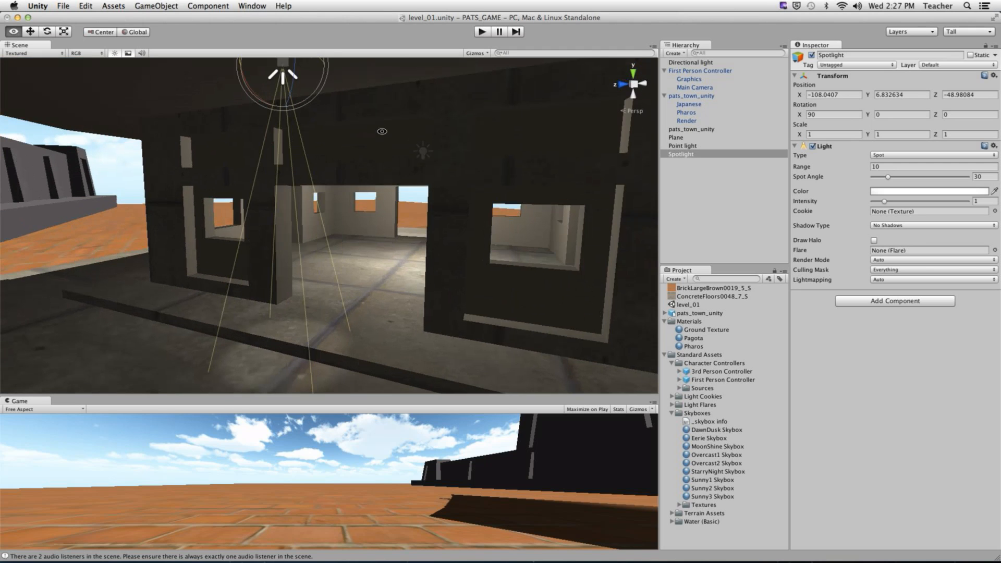
click(134, 32)
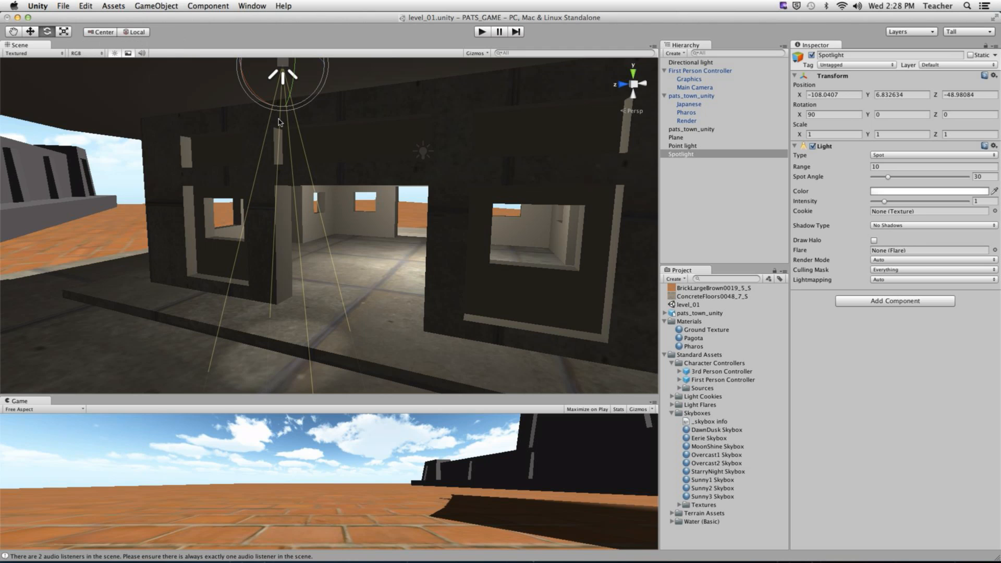
alt+drag(279, 122, 336, 175)
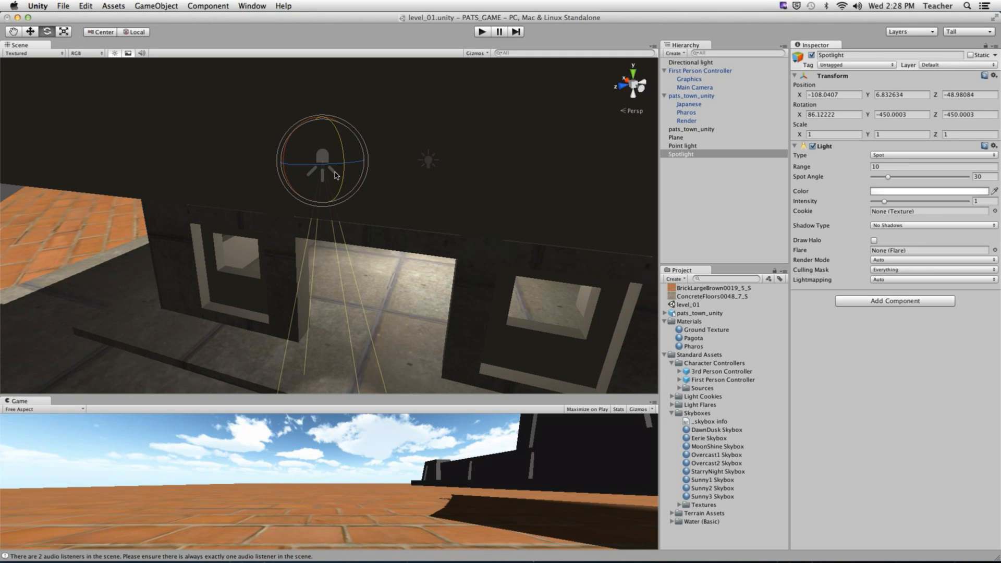
click(142, 35)
alt+drag(292, 224, 339, 177)
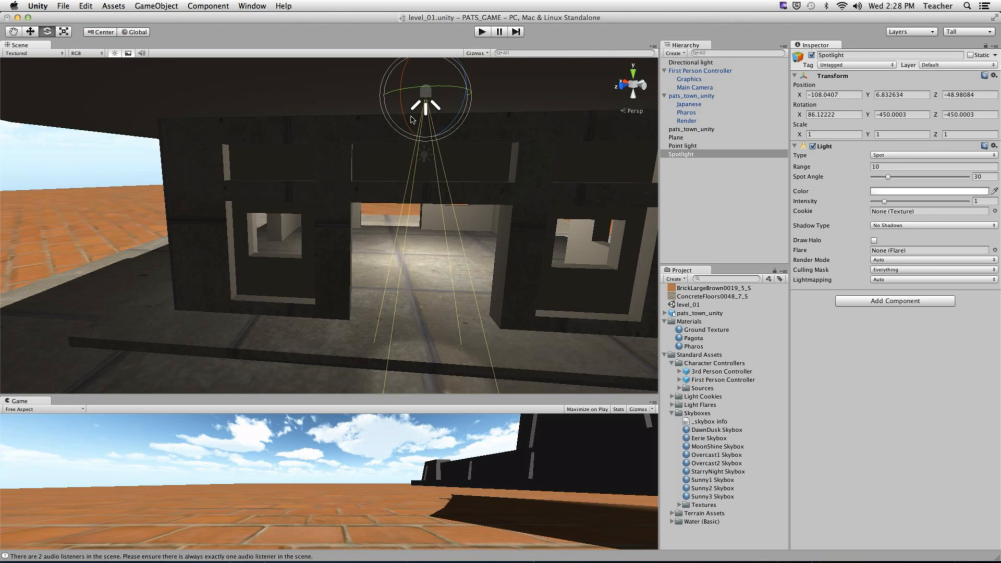
drag(419, 91, 310, 173)
- Lift the spotlight under the roof and set its Spot Angle to about 69.6
key(w)
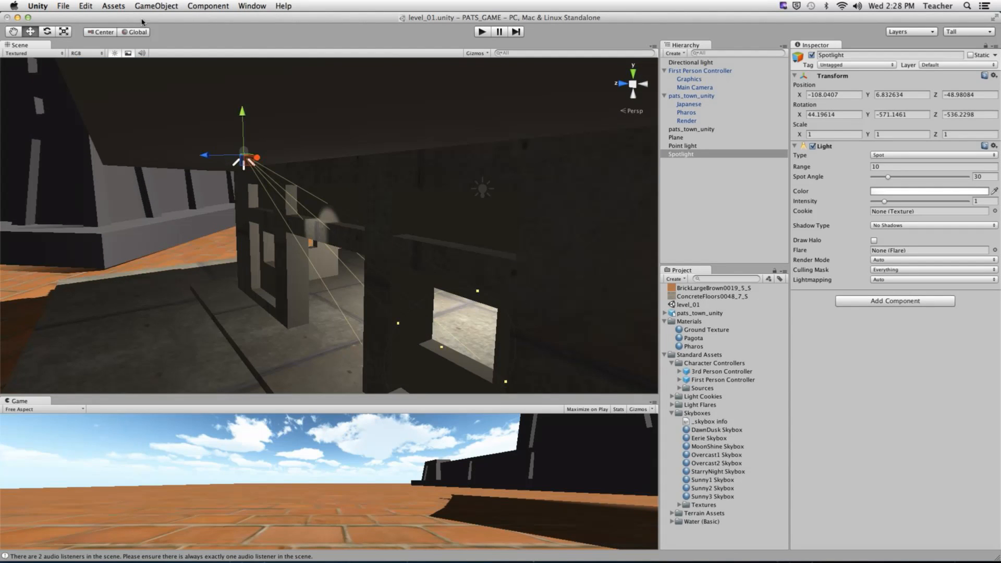
click(138, 34)
drag(228, 176, 697, 352)
alt+drag(469, 260, 303, 214)
drag(241, 173, 440, 204)
- Orbit the Scene view to face the pagoda's front and enlarge the Game view
key(q)
alt+drag(177, 232, 163, 235)
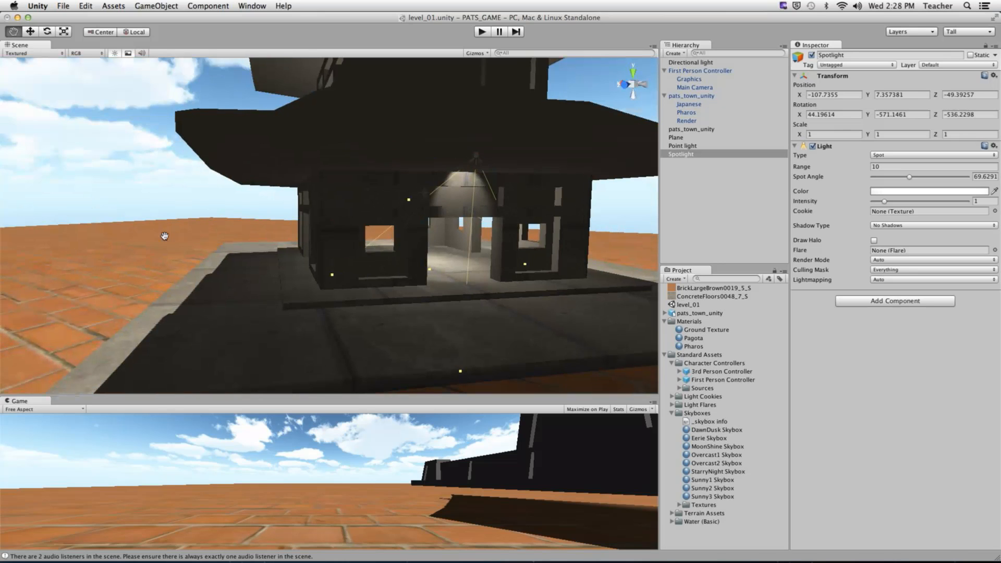
alt+drag(293, 206, 260, 198)
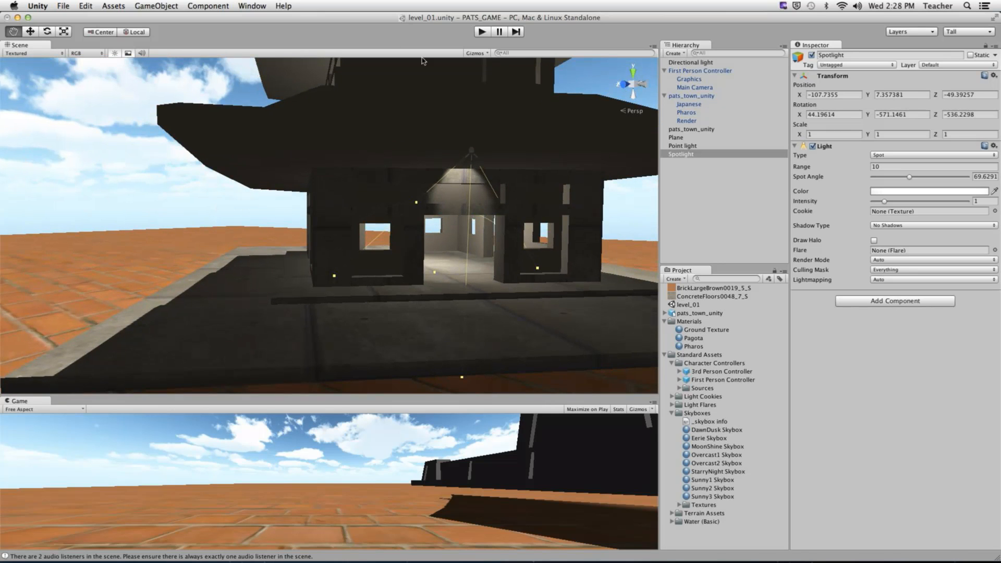
drag(418, 395, 426, 140)
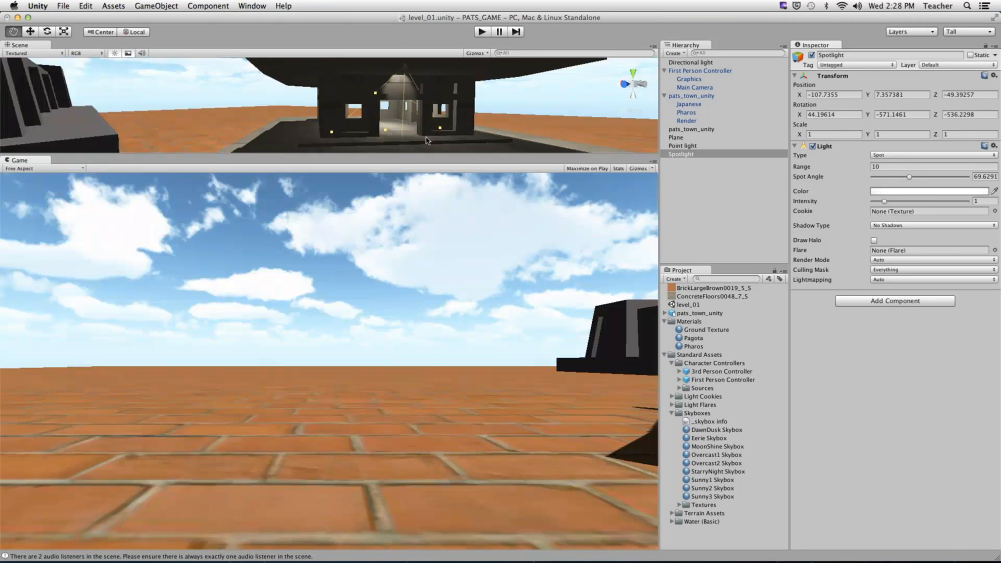
- Start Play mode and walk the player into the pagoda and back out
key(super+p)
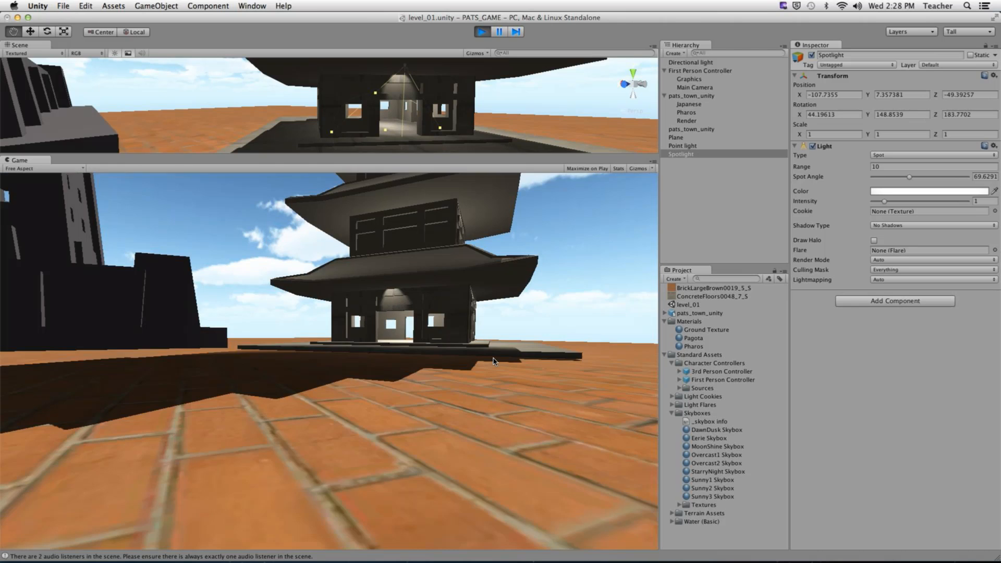
key(w)
key(w)
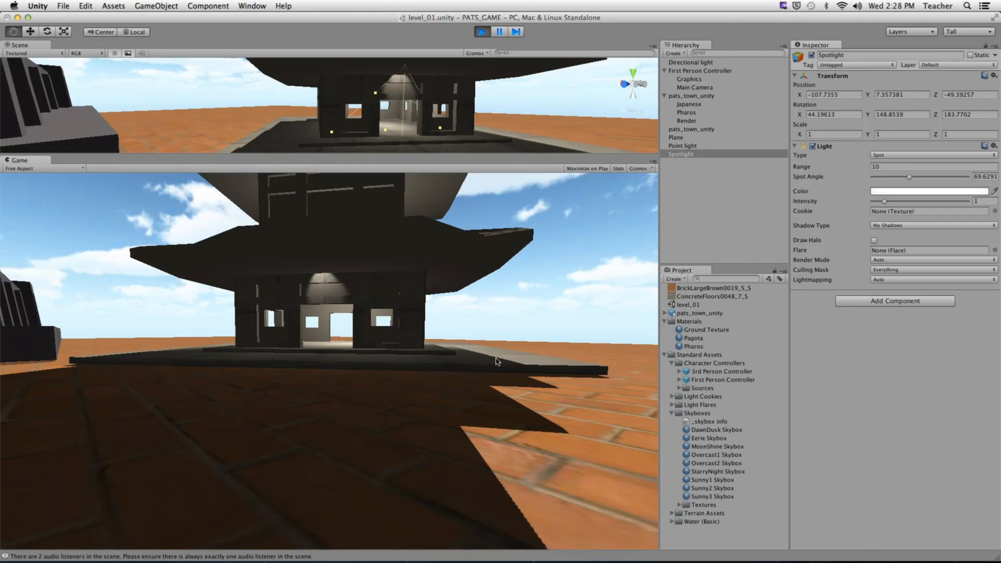
key(w)
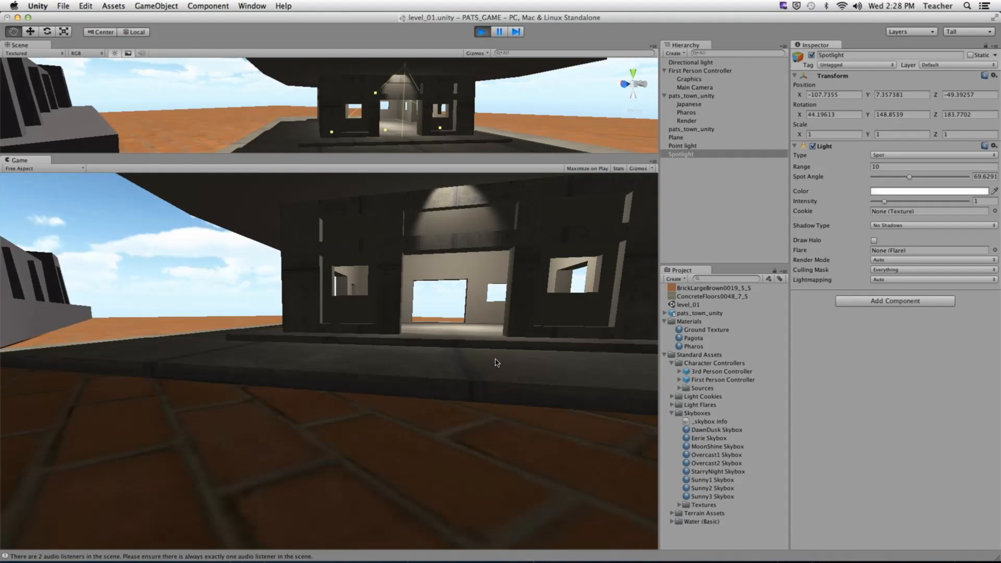
key(w)
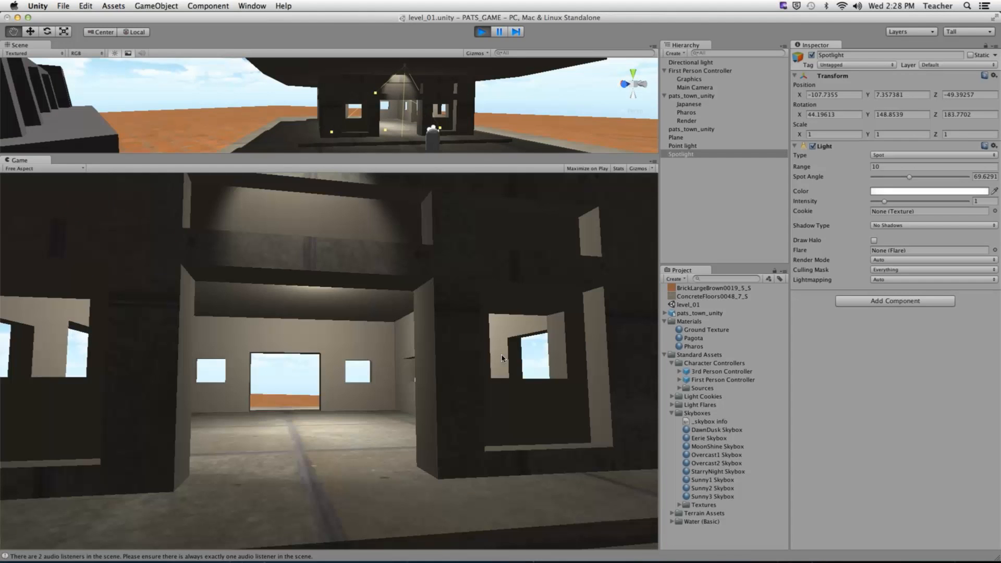
key(s)
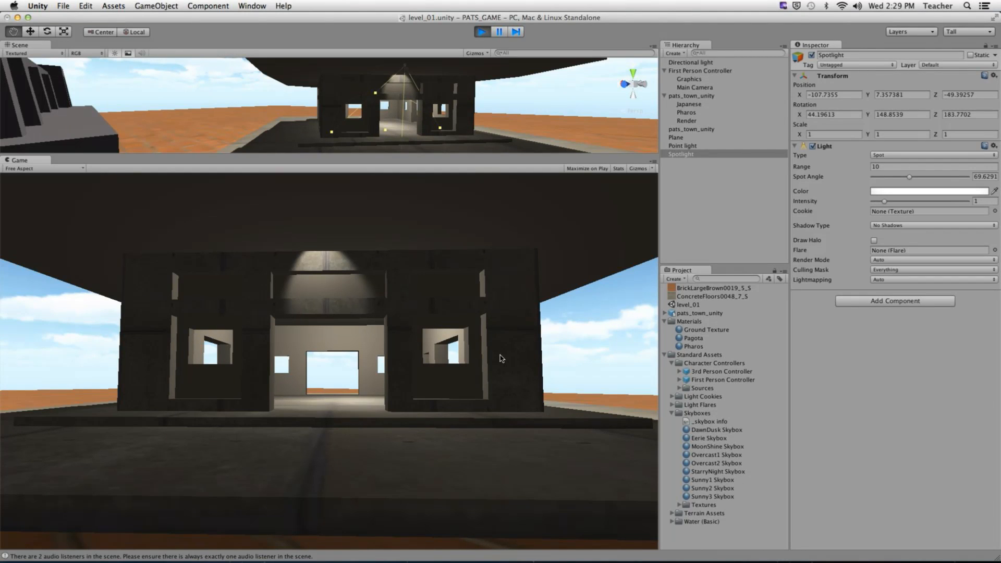
- Back the player away across the plain, stop Play mode, and give the Scene view more height
key(s)
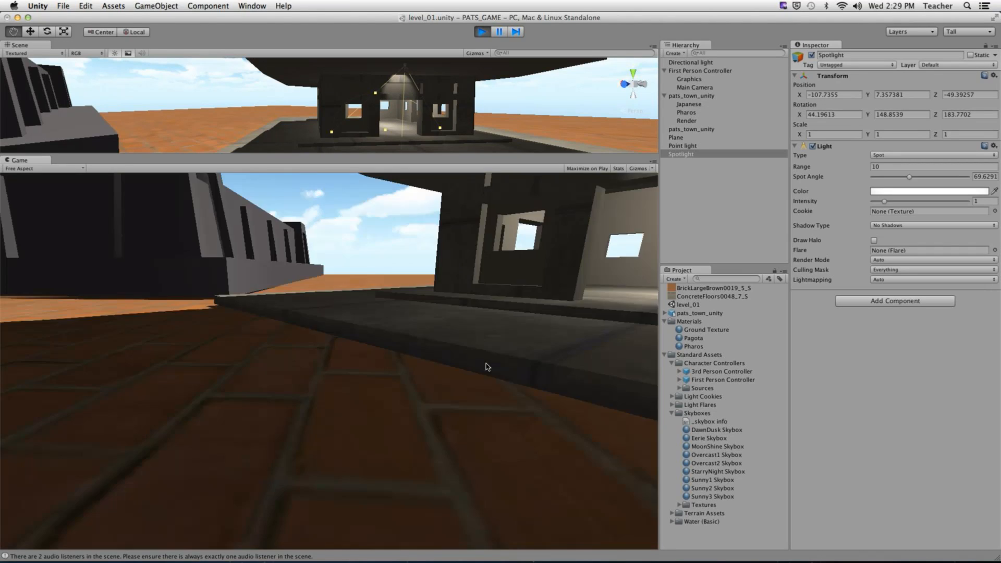
key(s)
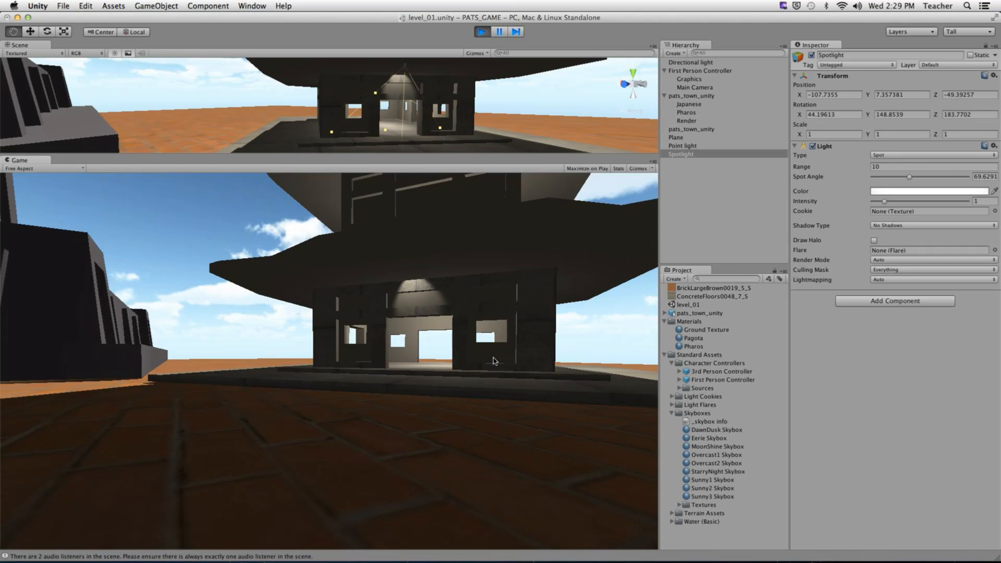
key(s)
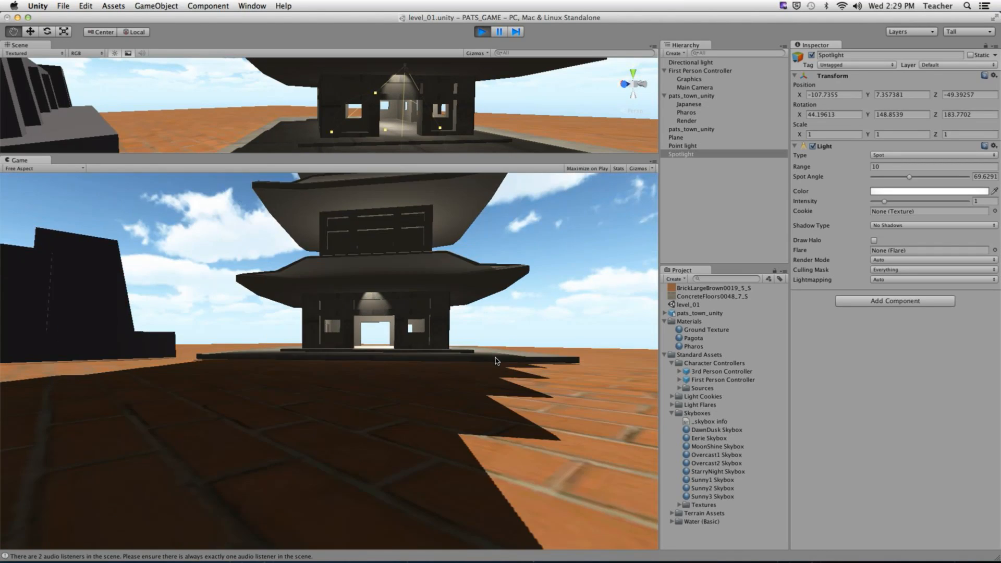
key(s)
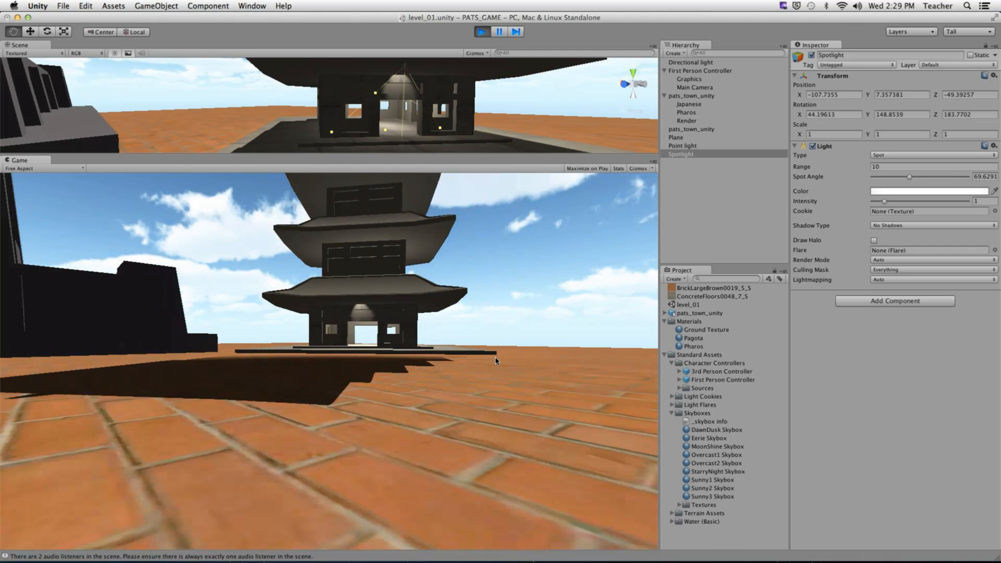
key(s)
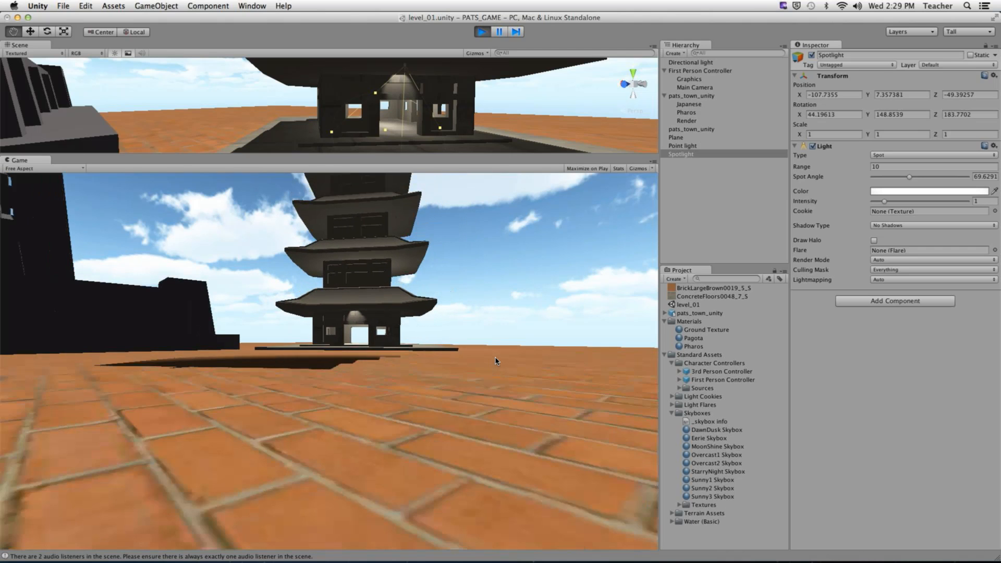
key(s)
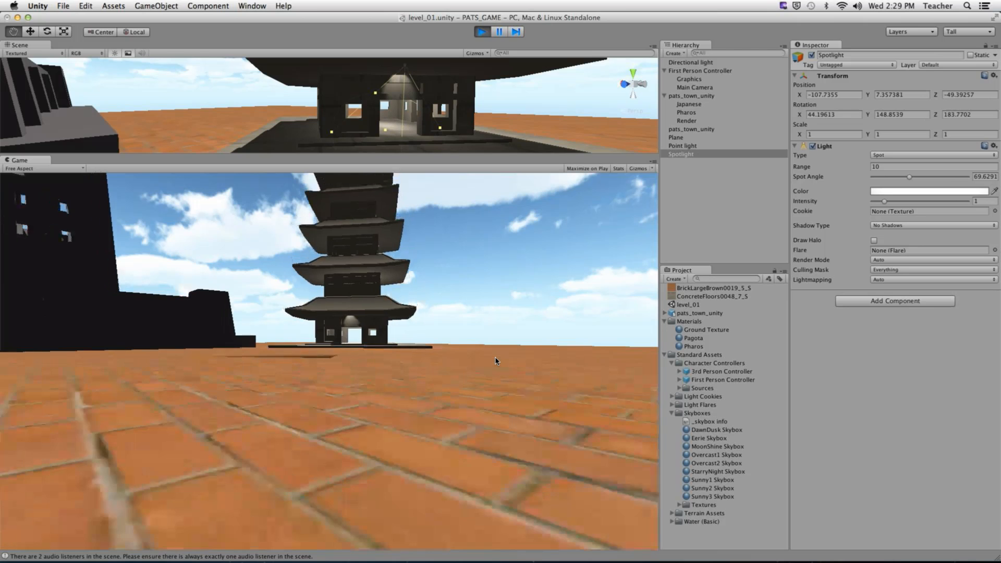
key(s)
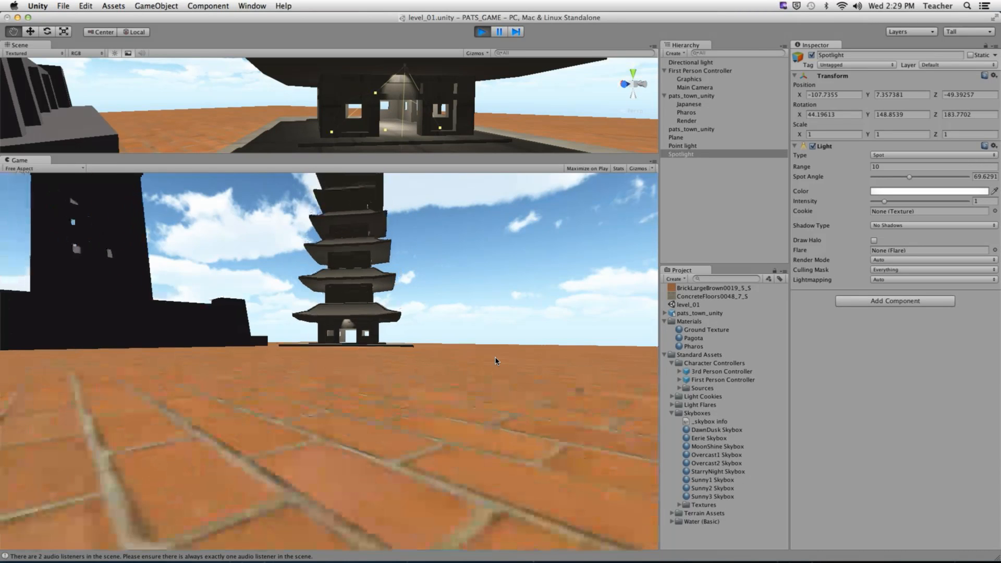
key(a)
key(a)
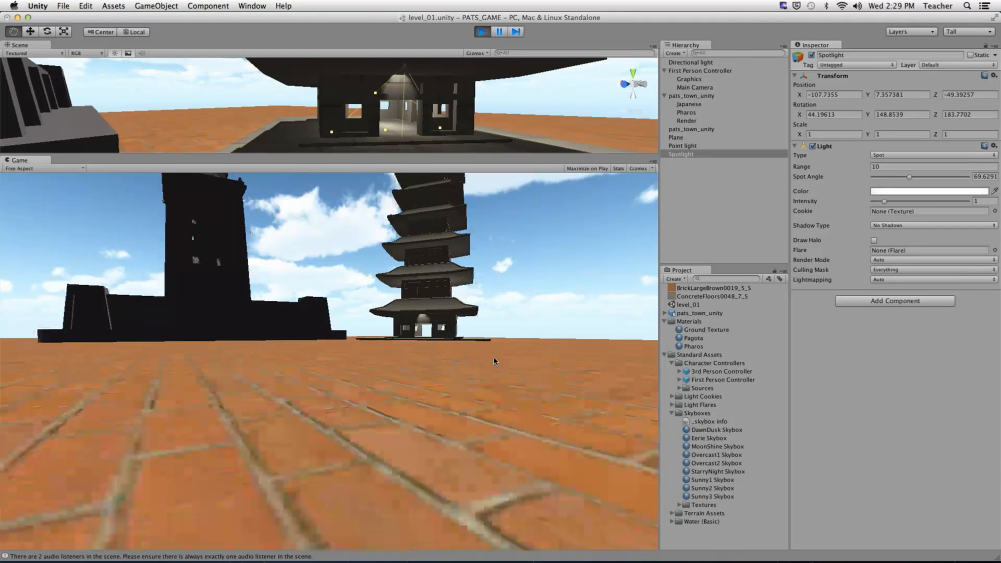
key(super+p)
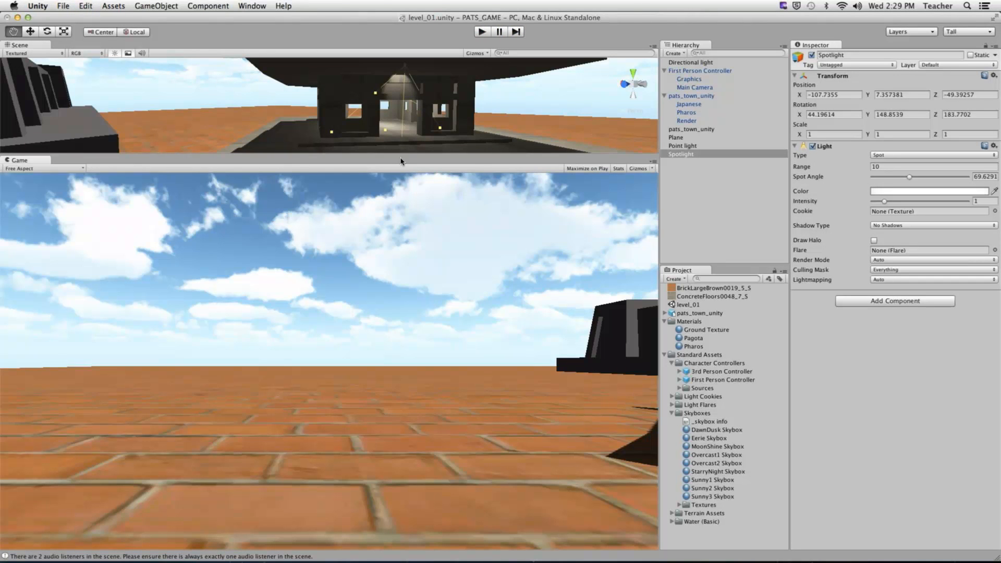
drag(400, 155, 408, 335)
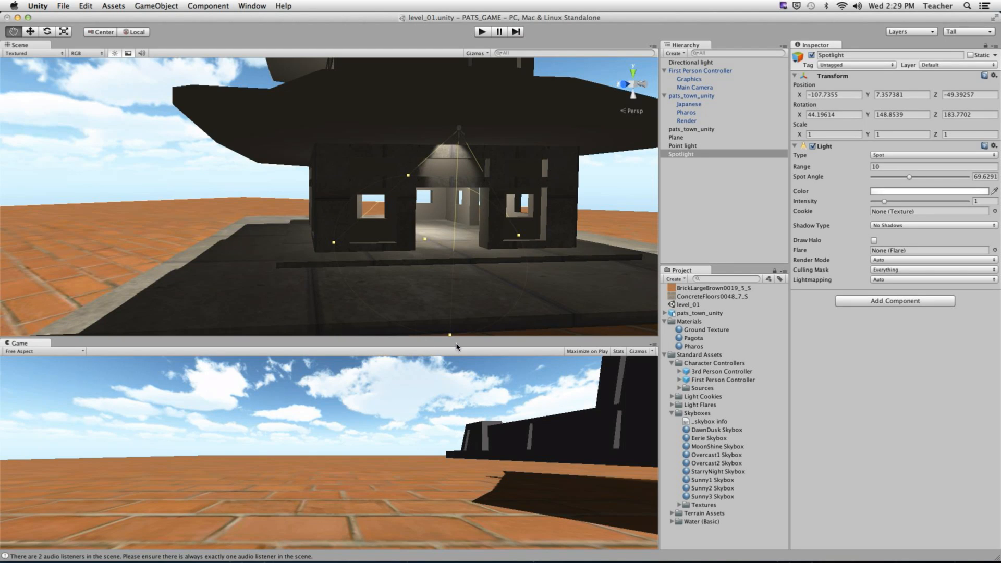
- Make the Game view slightly taller and orbit the Scene view toward the pagoda's lit front
drag(456, 338, 454, 291)
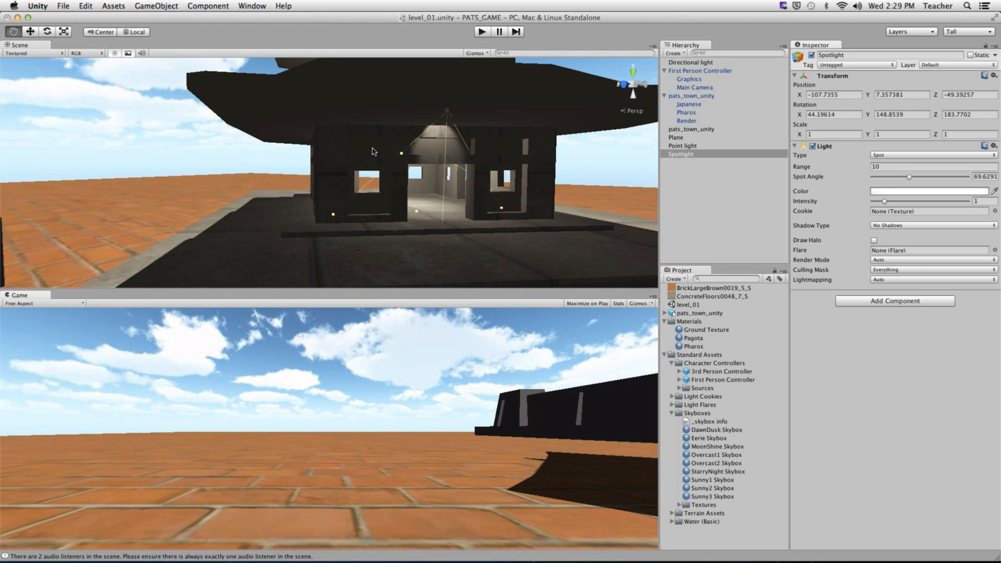
alt+drag(411, 237, 294, 153)
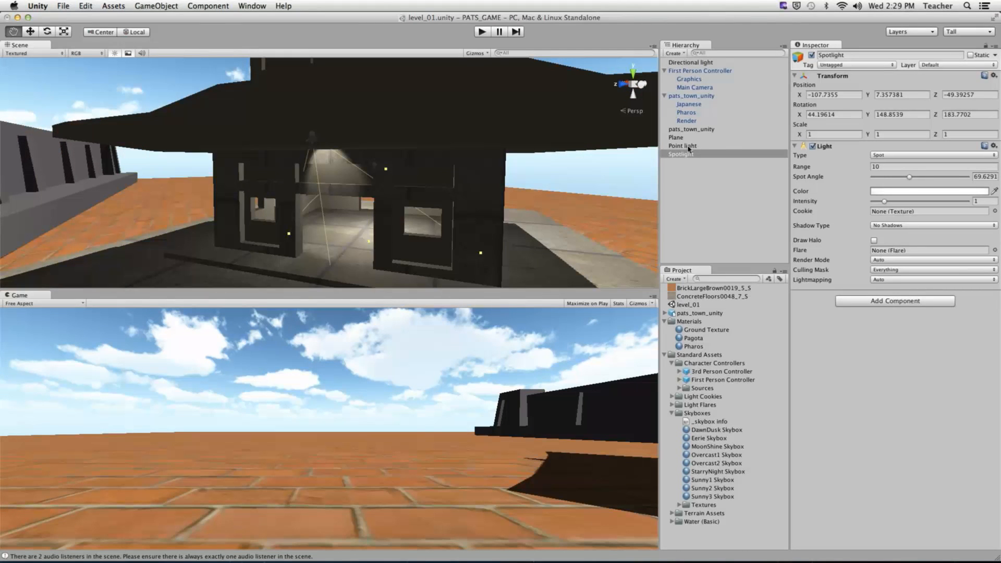
- Set the spotlight's Light Color to pure red (R 255, G 0, B 0)
click(884, 192)
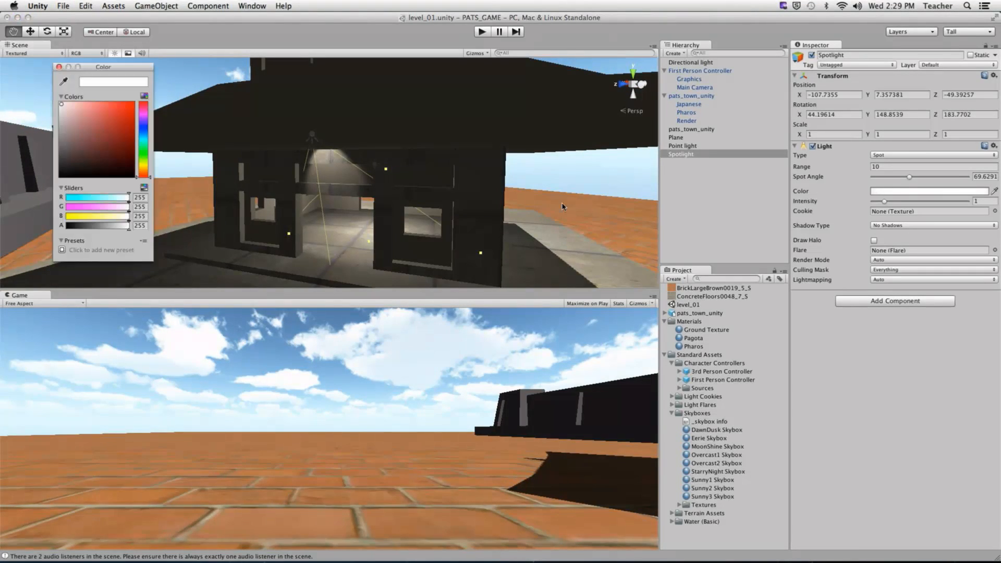
drag(122, 120, 134, 104)
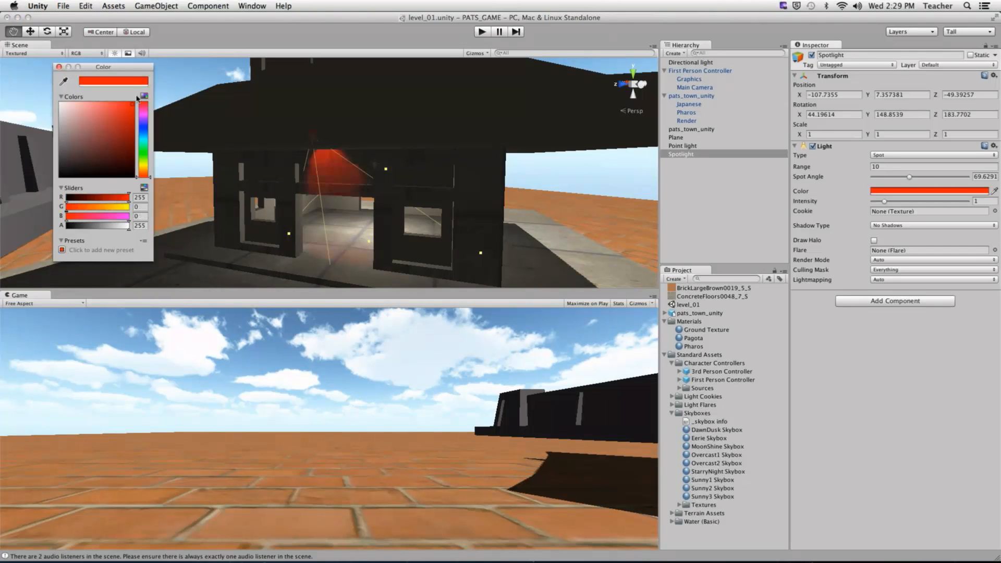
click(59, 67)
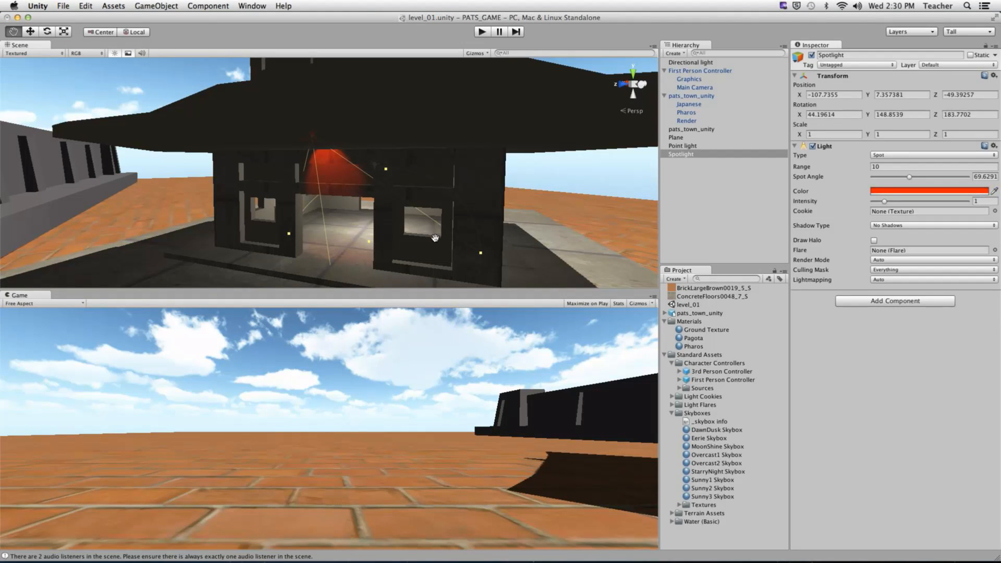
- Select the Point light and open its Color field
alt+drag(348, 223, 377, 160)
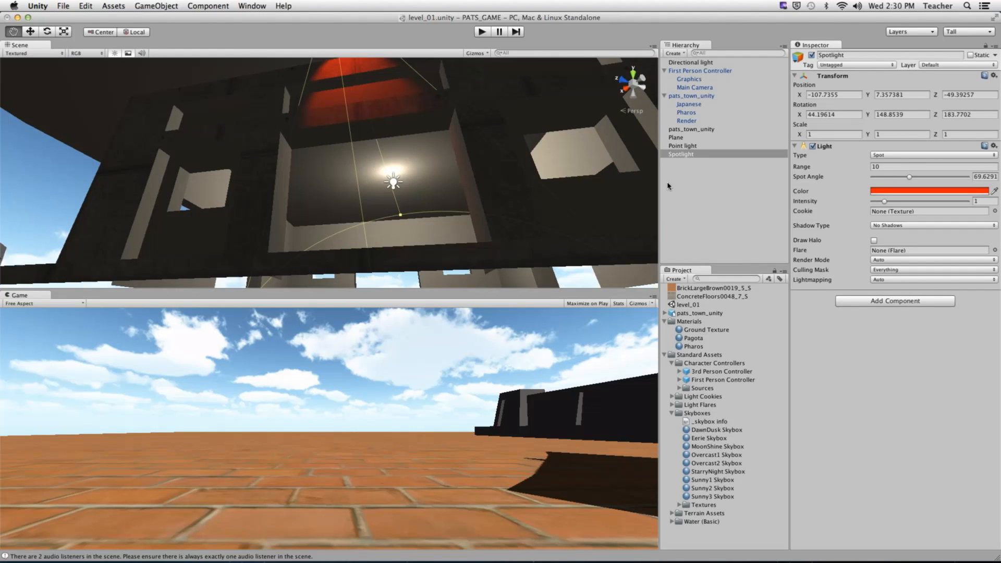
click(690, 146)
click(928, 181)
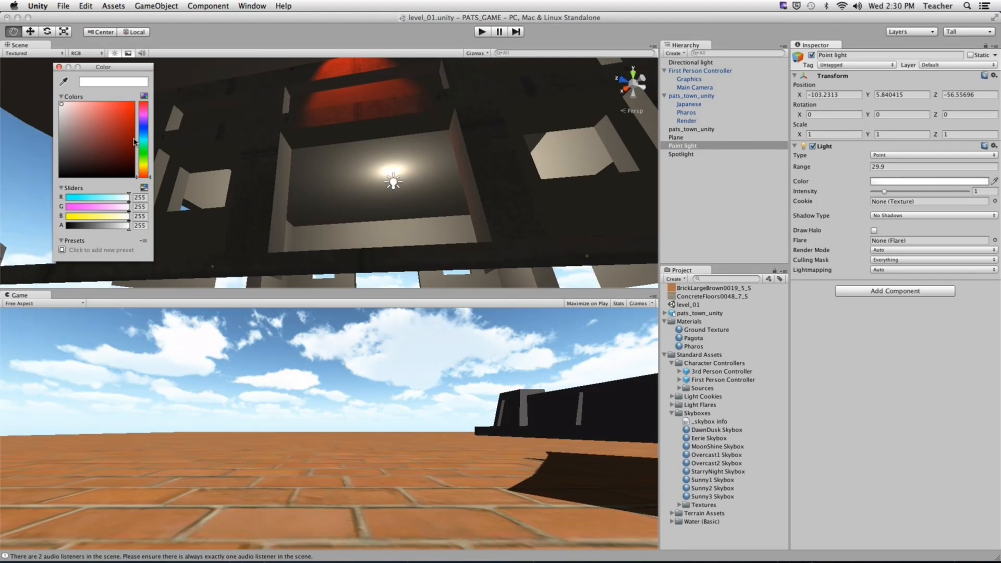
- Color the point light saturated blue (R 19, G 0, B 255) and start Play mode
click(143, 126)
drag(118, 120, 140, 99)
click(489, 232)
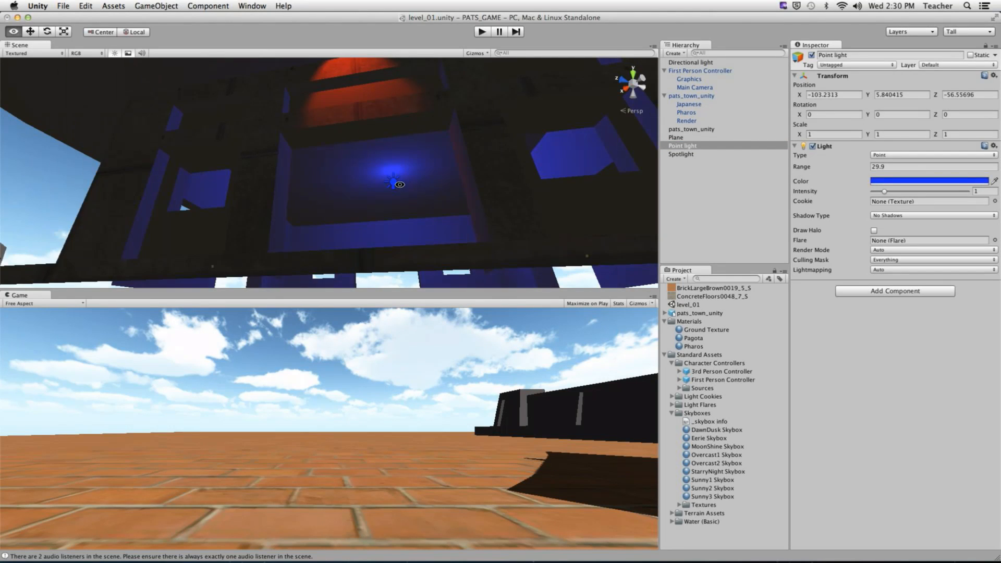
alt+drag(399, 184, 365, 219)
click(489, 33)
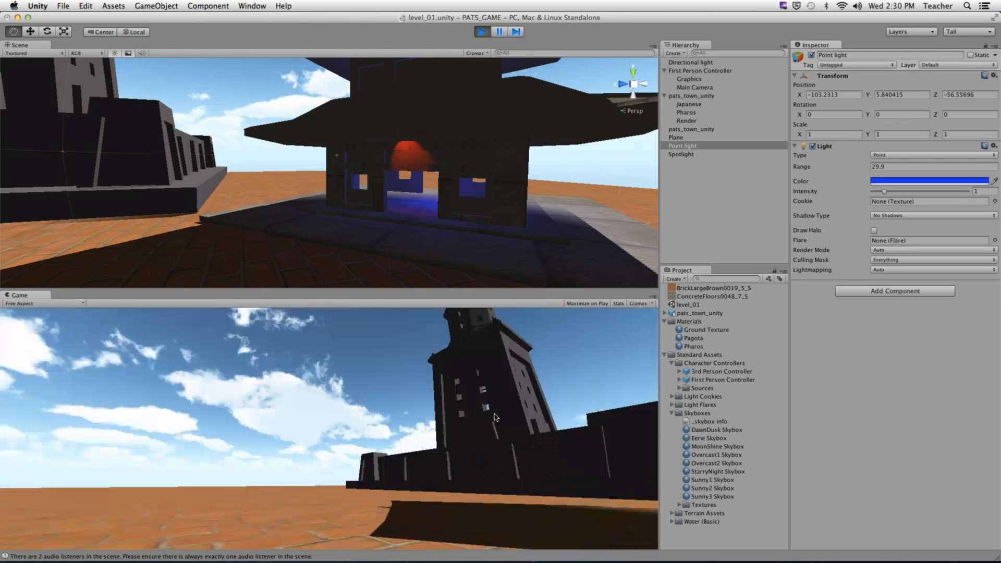
- Walk the player into the blue-lit pagoda, around its corner and back through the doorway, then stop playing
key(w)
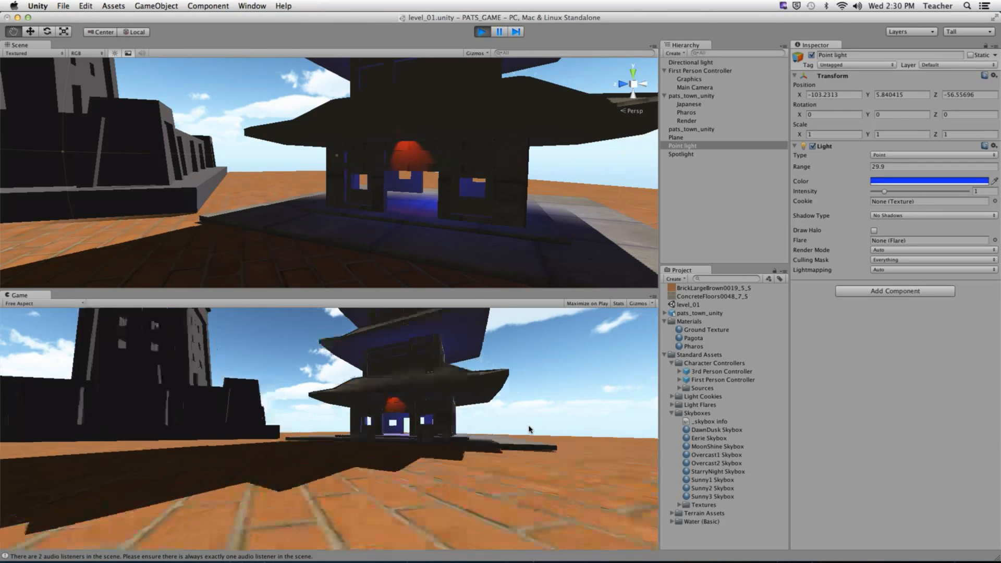
key(w)
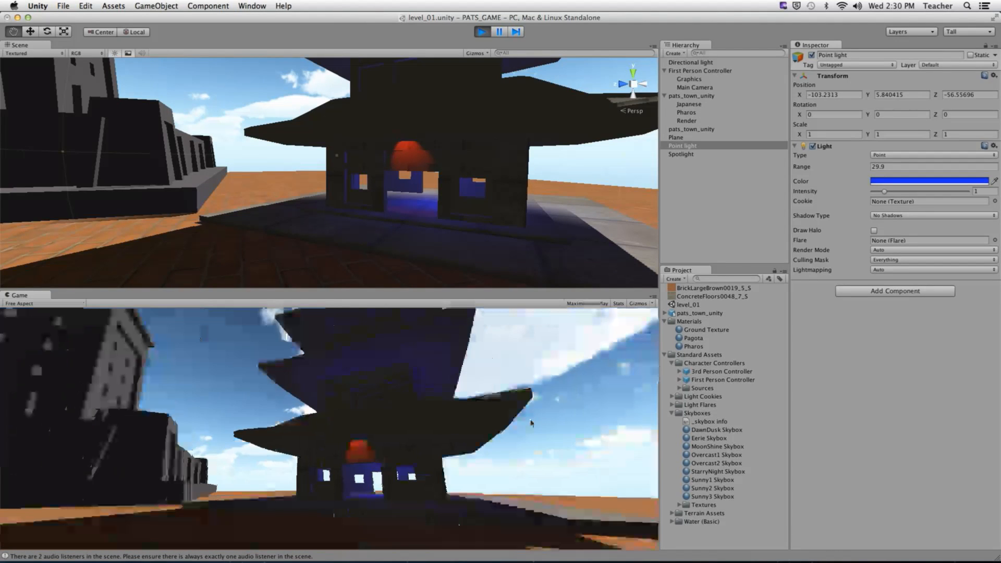
key(w)
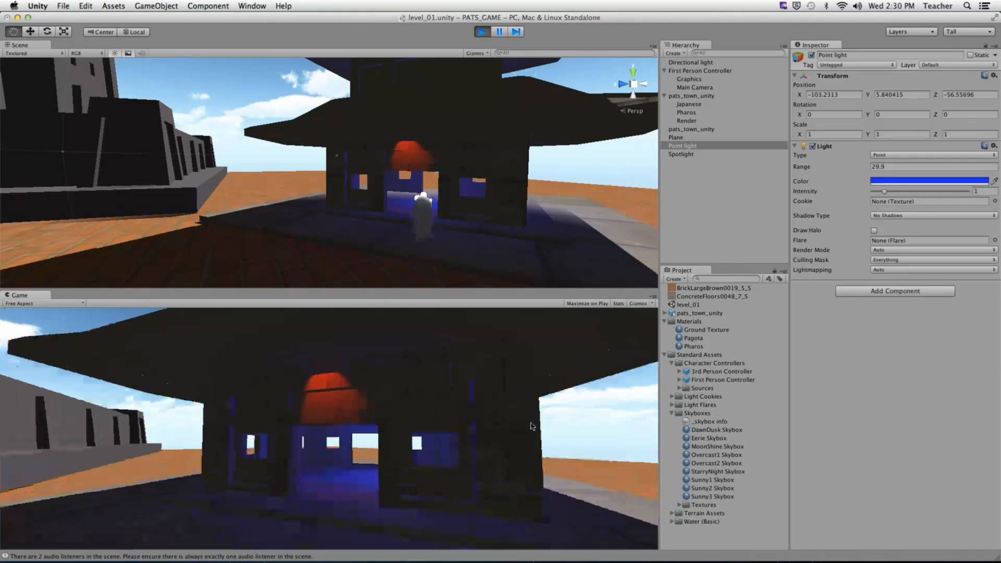
key(w)
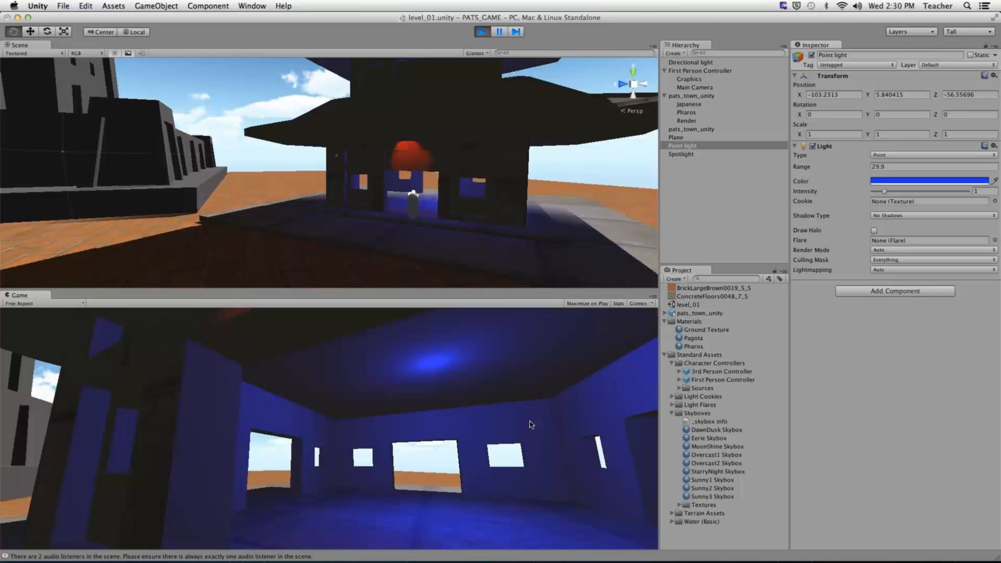
key(s)
key(d)
key(w)
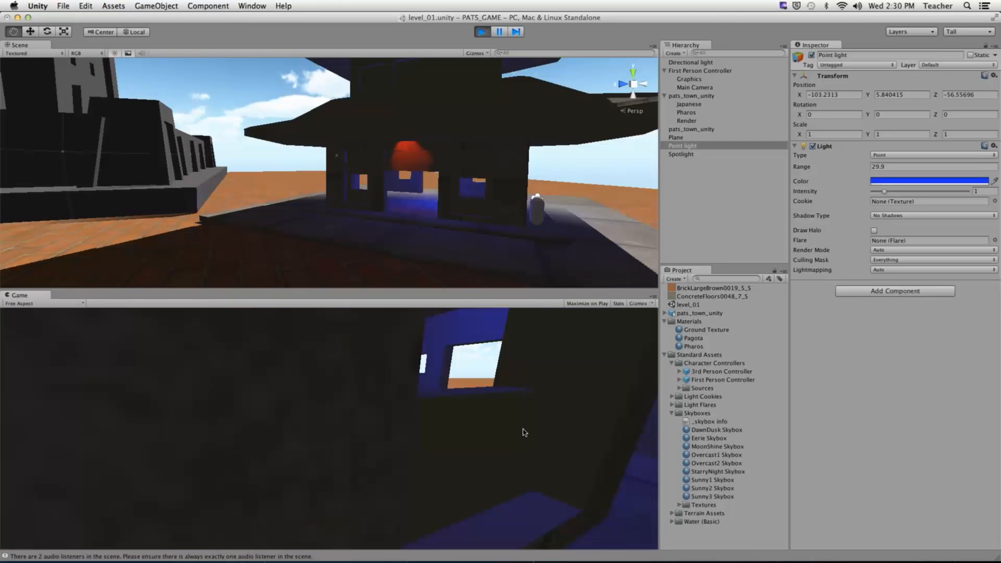
key(a)
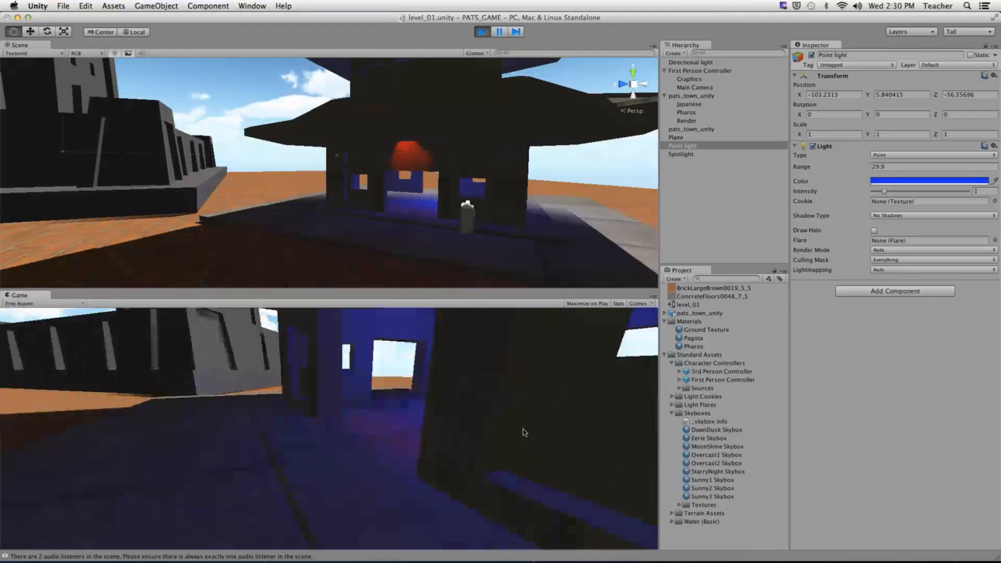
key(w)
key(w)
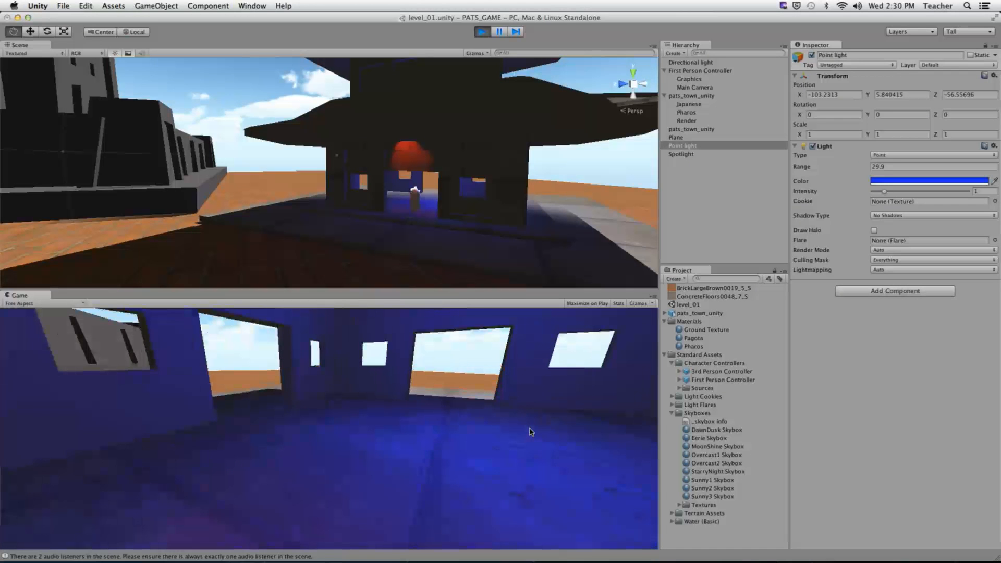
key(super+p)
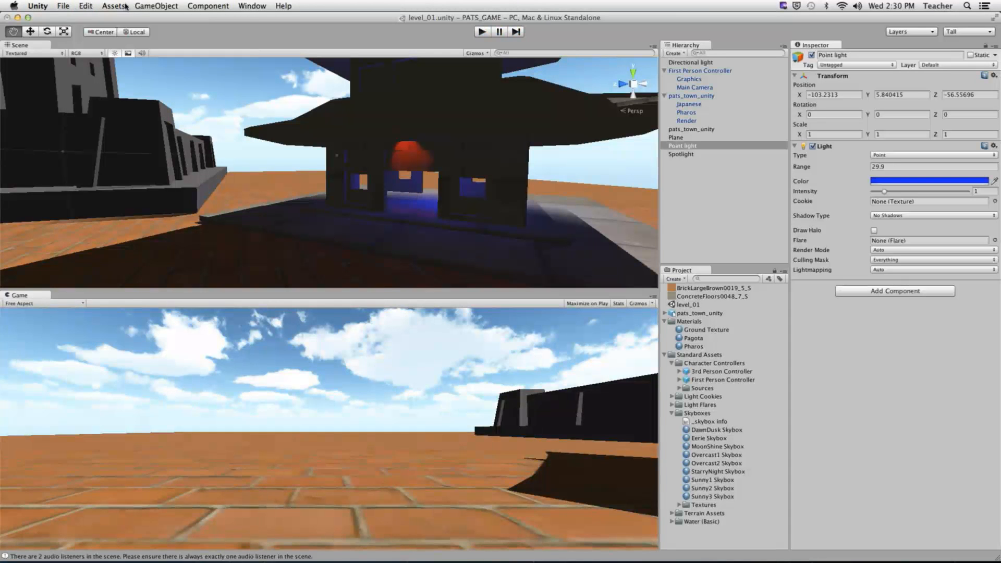
- Create a Cube via GameObject > Create Other
click(156, 6)
mouse_move(194, 29)
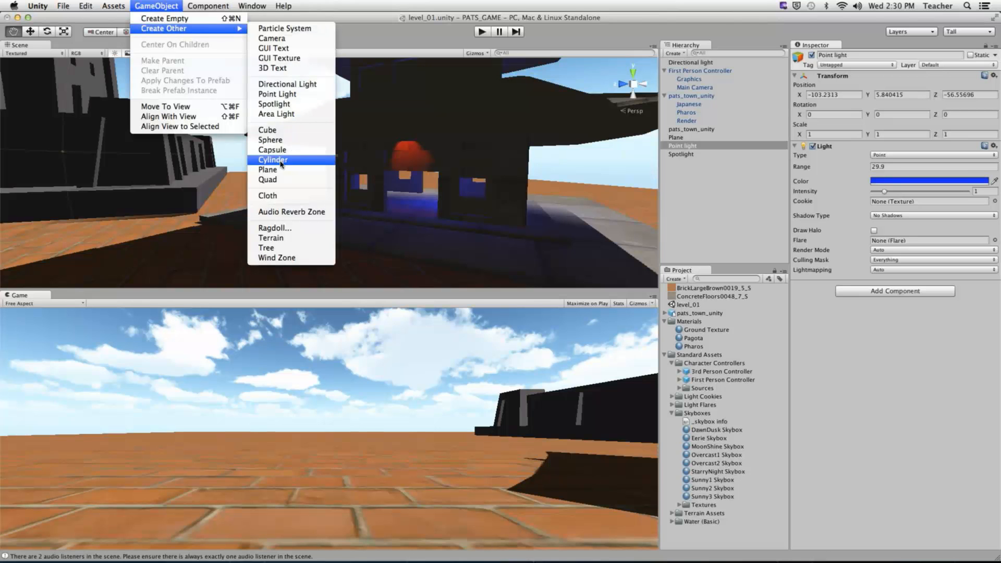
click(282, 131)
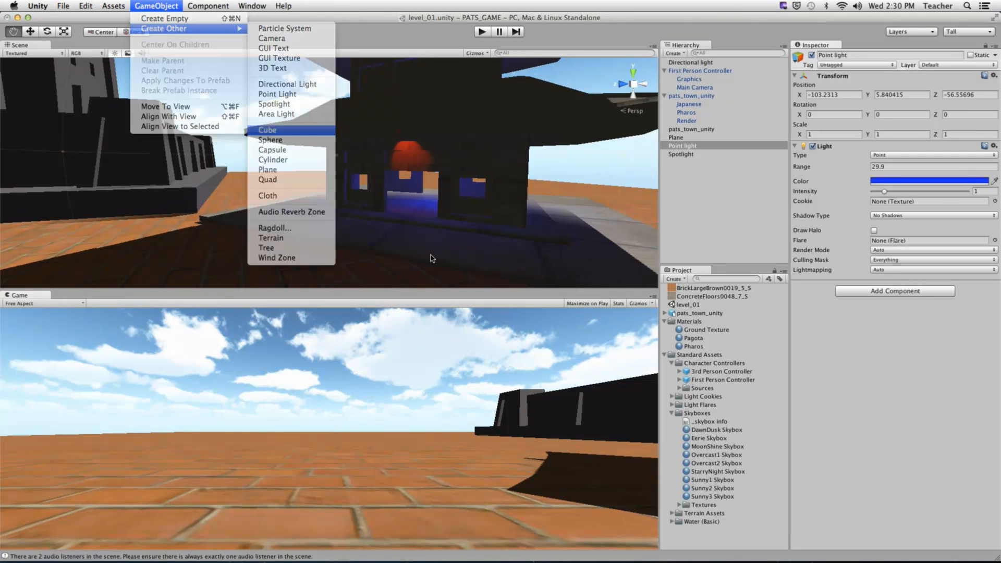
- Position the cube on the pagoda floor at about X −102.4, Y 1.22, Z −55.46
alt+drag(434, 234, 460, 237)
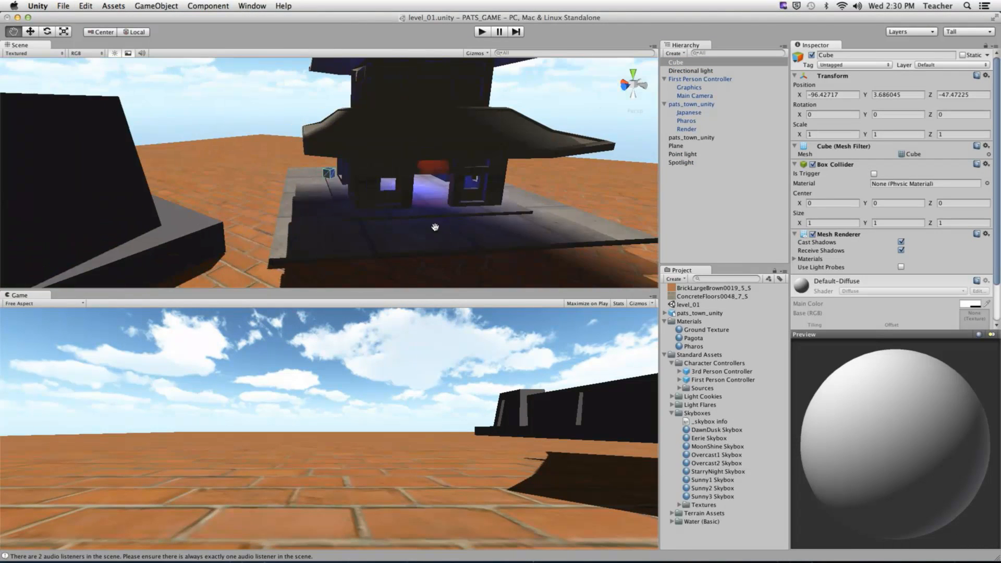
key(w)
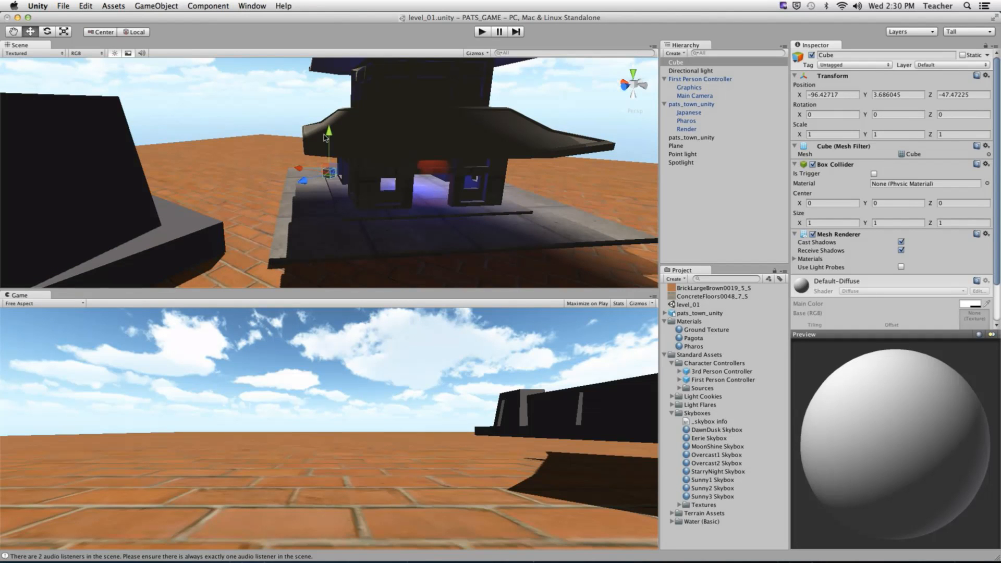
alt+drag(338, 176, 393, 199)
drag(423, 159, 440, 207)
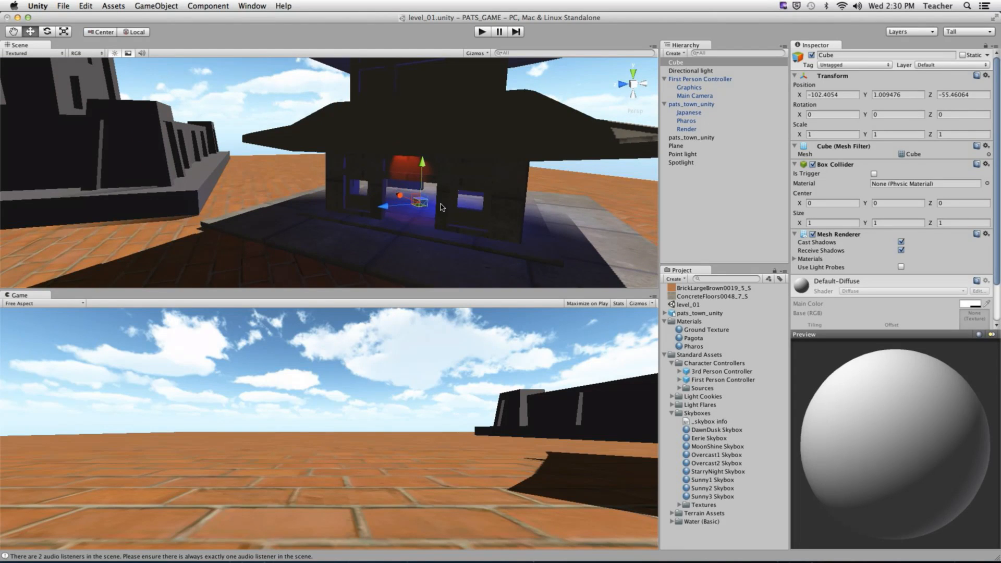
key(f)
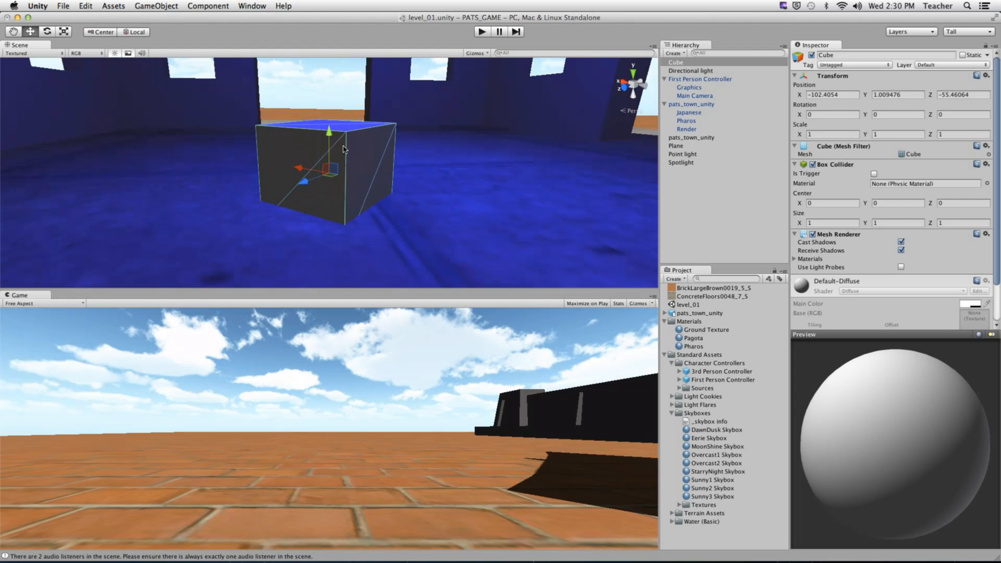
drag(332, 131, 307, 195)
scroll(347, 127, down, 3)
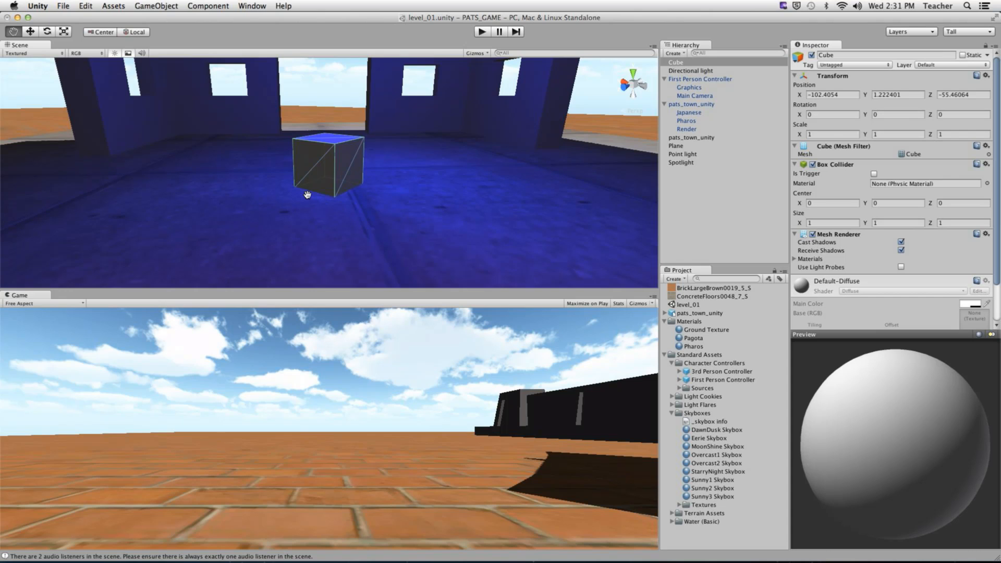
scroll(307, 195, down, 10)
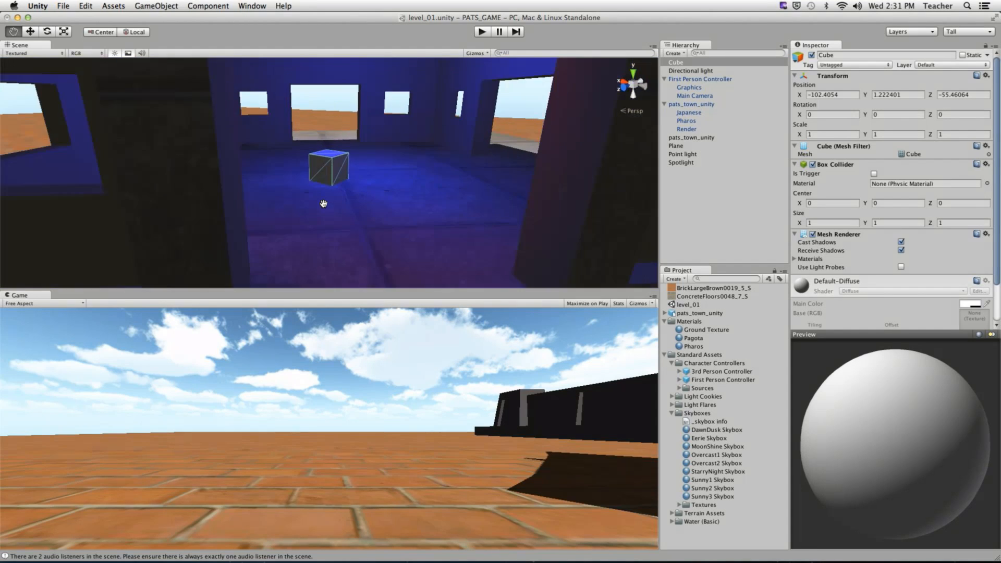
scroll(323, 203, down, 10)
alt+drag(324, 203, 228, 191)
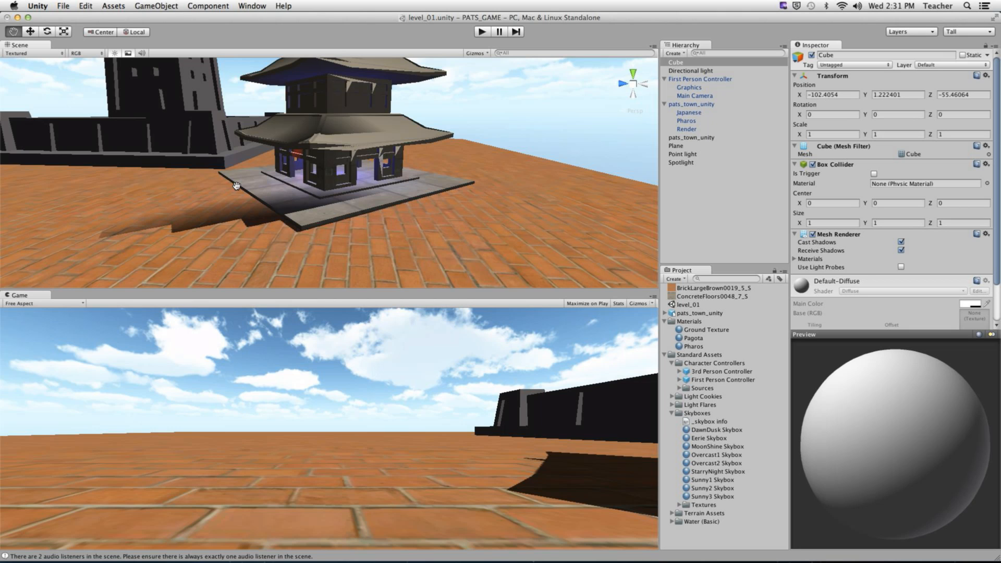
- Frame the cube inside the pagoda and run a quick play-mode test, then stop it
alt+drag(227, 190, 415, 197)
key(f)
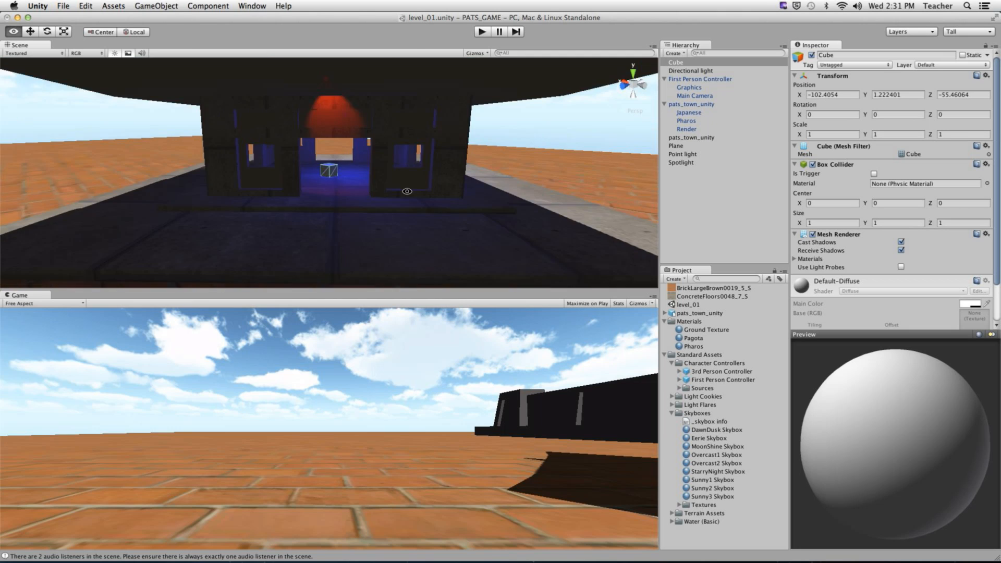
click(482, 31)
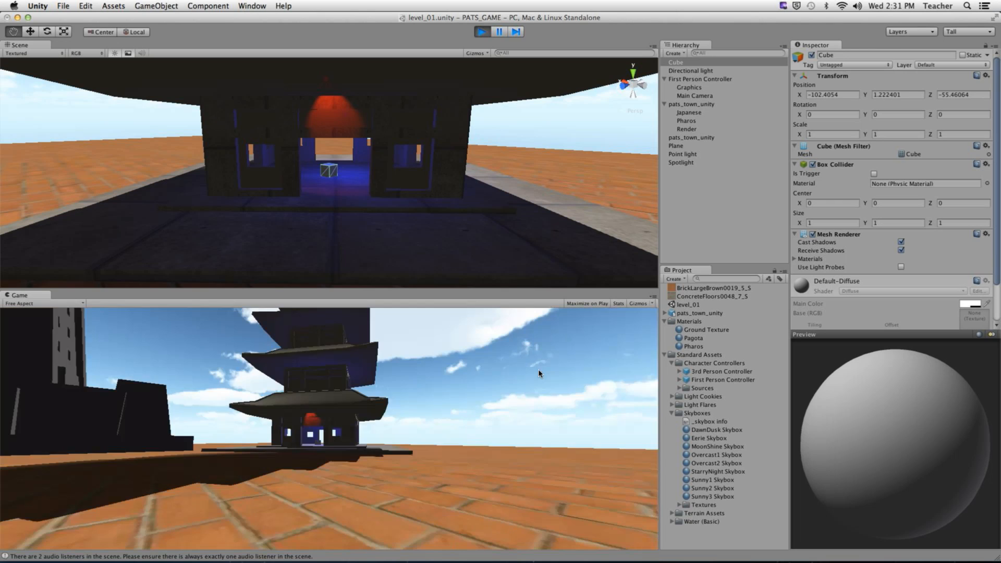
key(super+p)
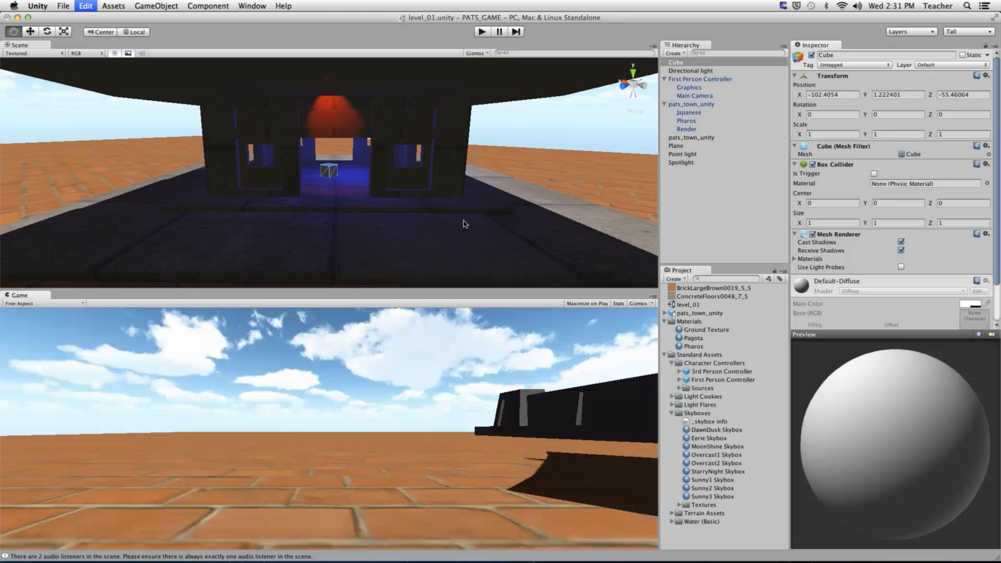
- Set the Shadow Type of both the Point light and the Spotlight to Hard Shadows
click(696, 155)
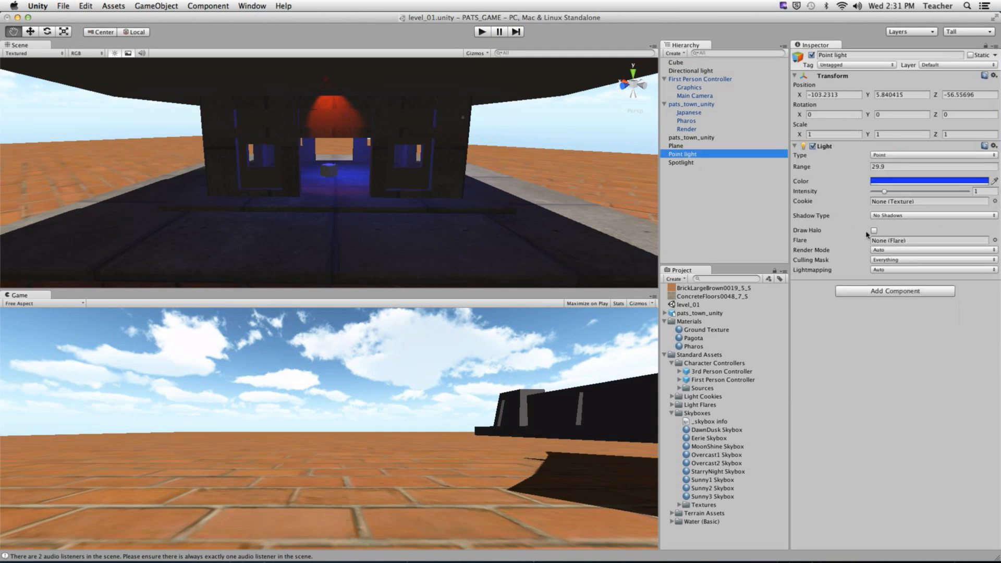
click(907, 216)
click(900, 224)
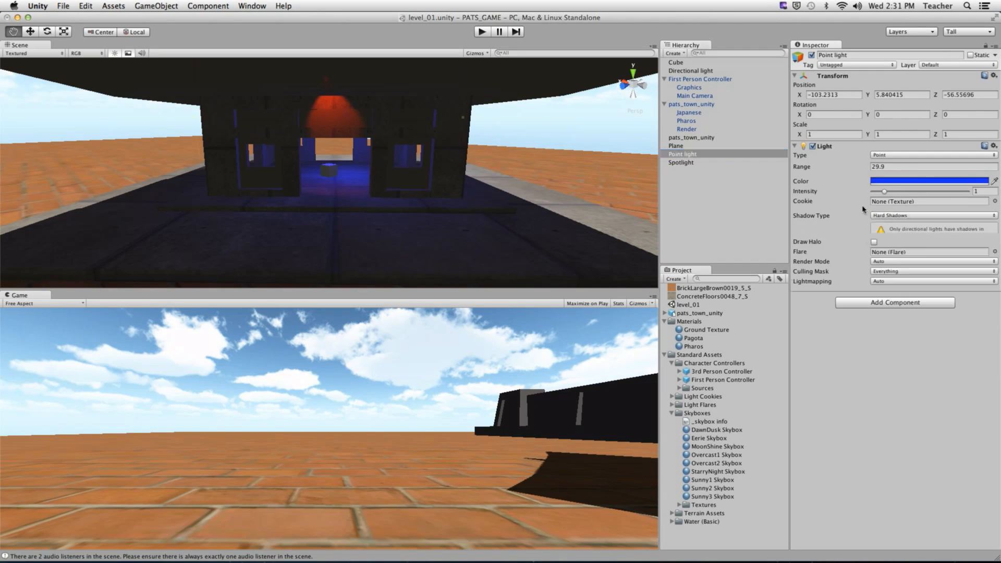
click(688, 162)
click(907, 226)
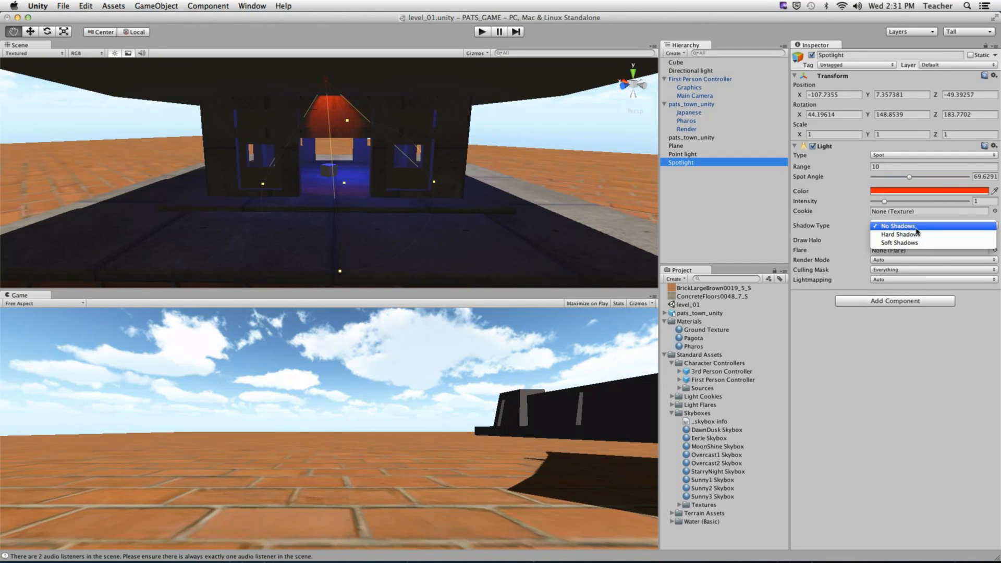
click(898, 234)
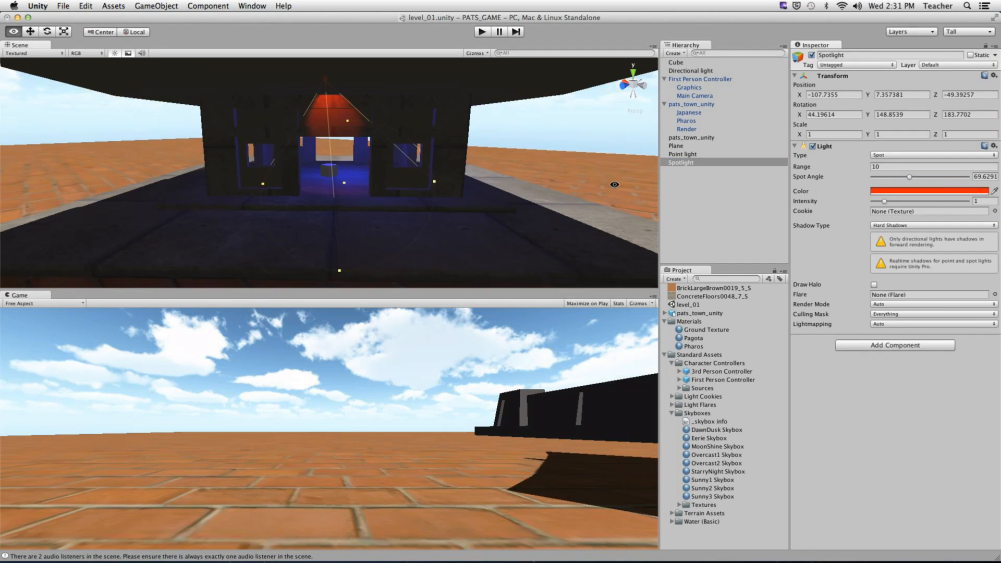
key(super)
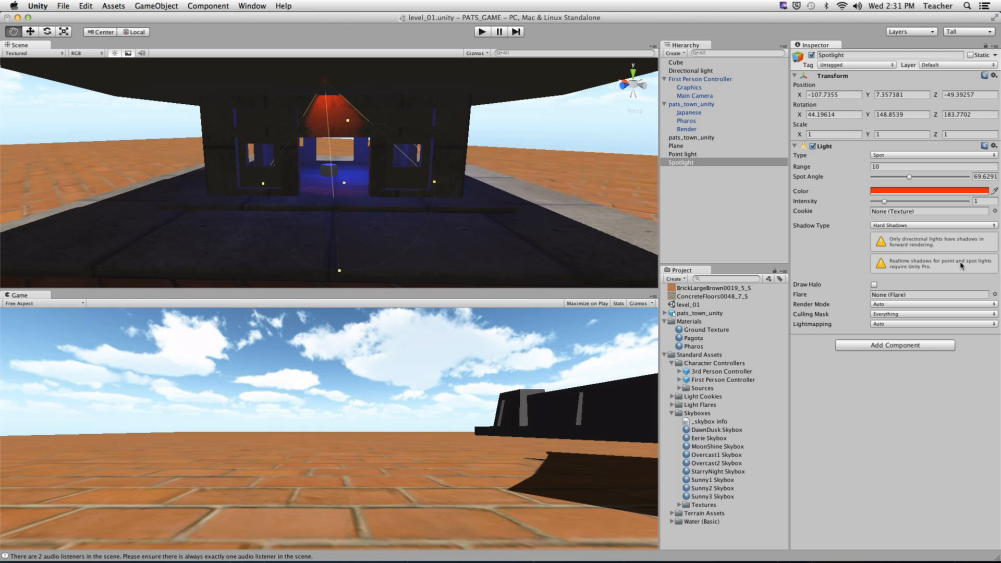
key(ctrl)
key(alt)
- Zoom out and orbit the Scene view to look down on the whole pagoda
scroll(248, 154, up, 2)
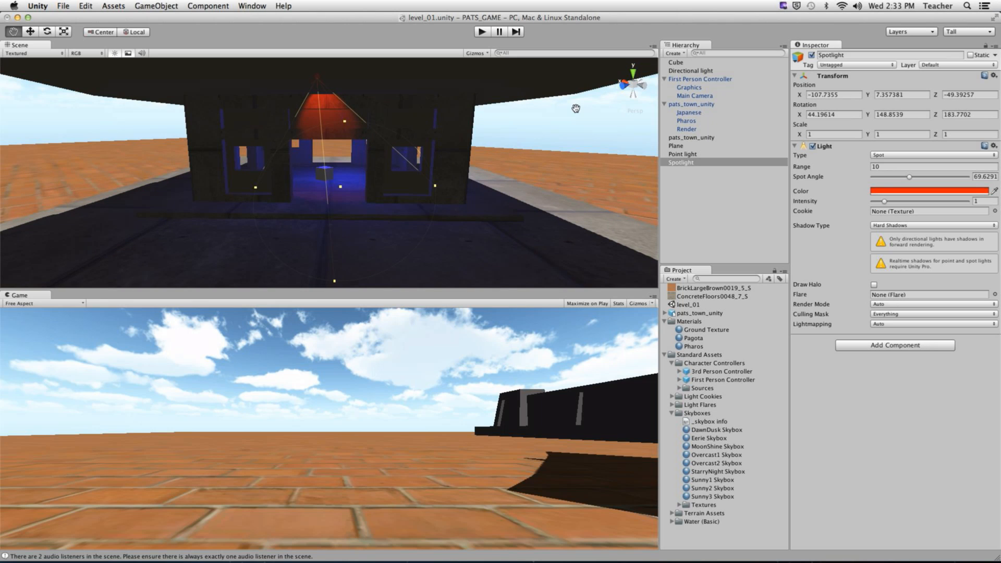
alt+right_drag(608, 129, 541, 145)
alt+drag(541, 145, 332, 184)
alt+drag(378, 214, 392, 198)
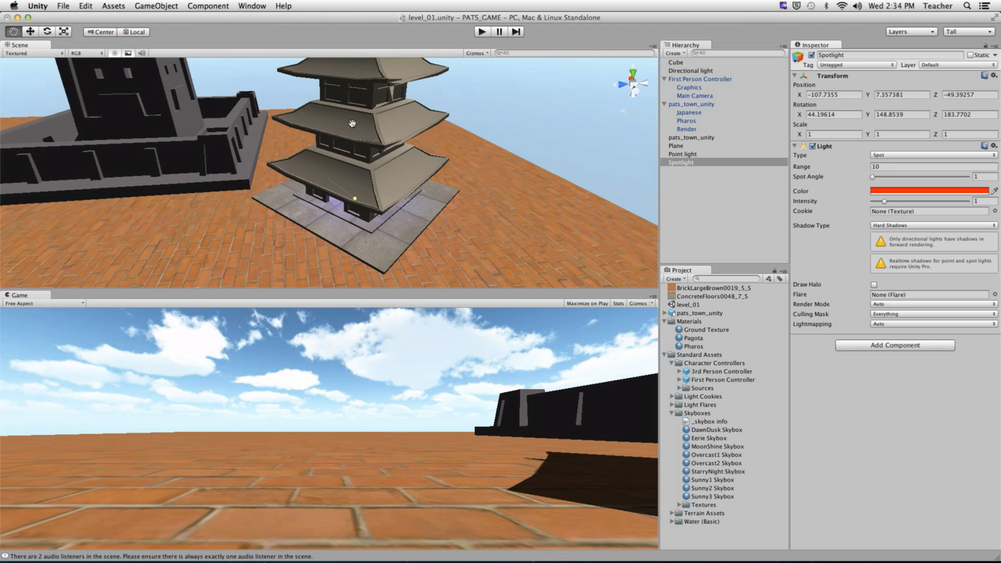
- Make the Japanese pagoda model Static with all flags, including Lightmap Static, enabled, then select Cube
click(703, 112)
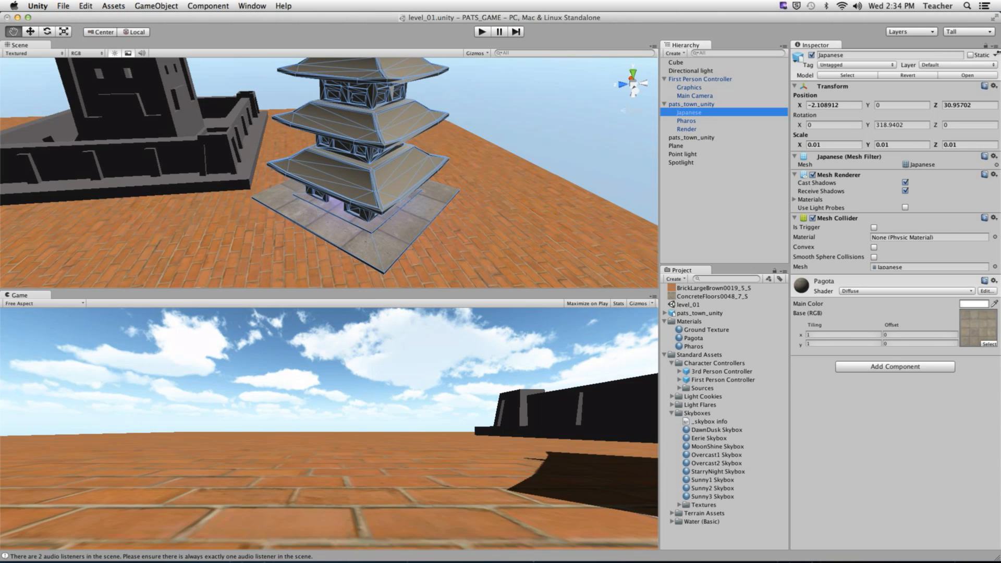
click(968, 78)
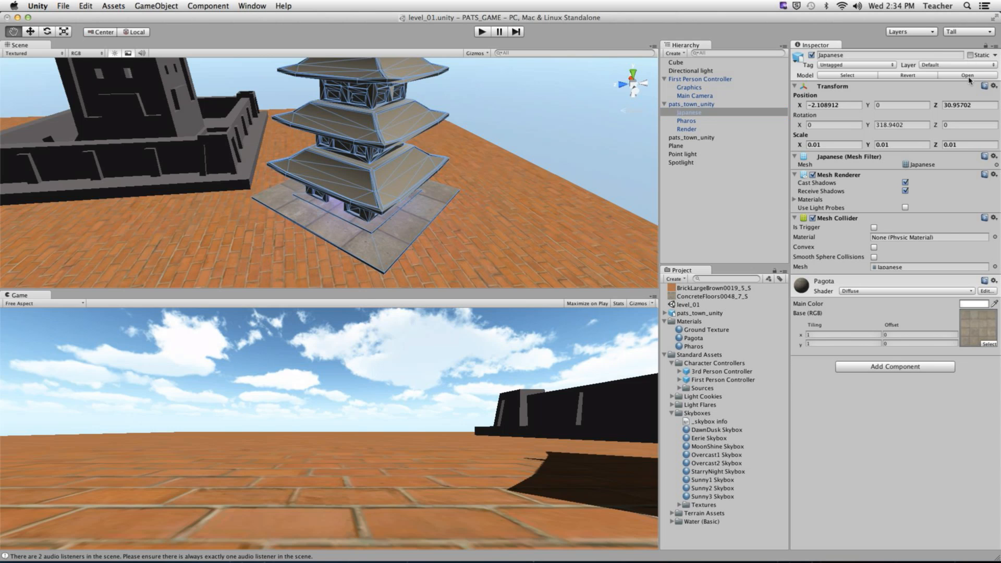
click(969, 55)
click(995, 55)
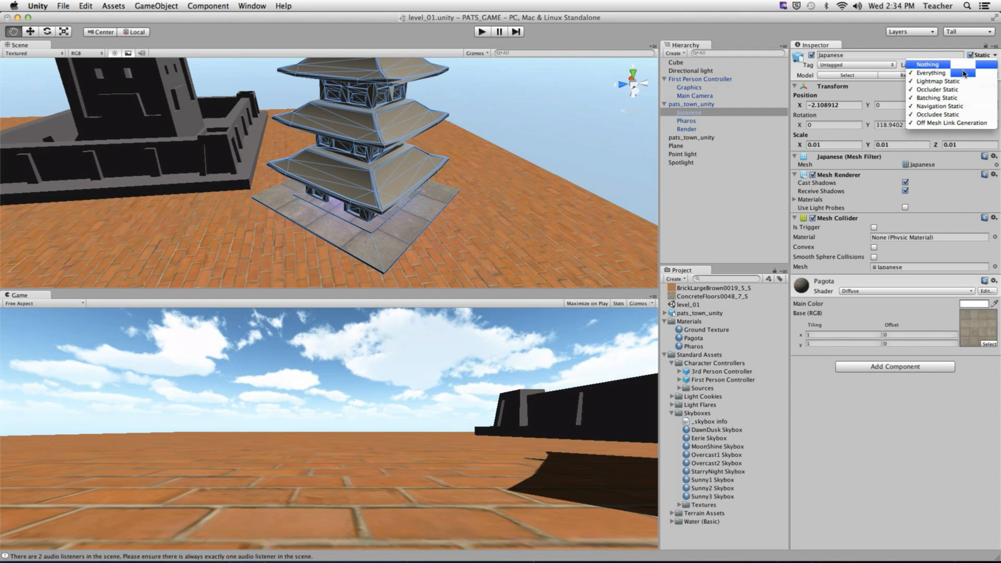
click(995, 56)
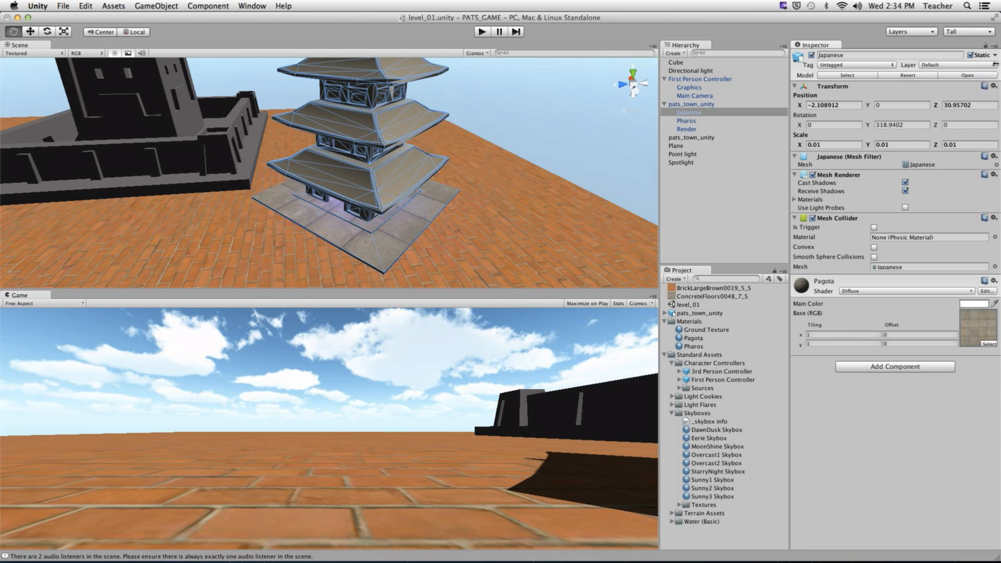
click(995, 56)
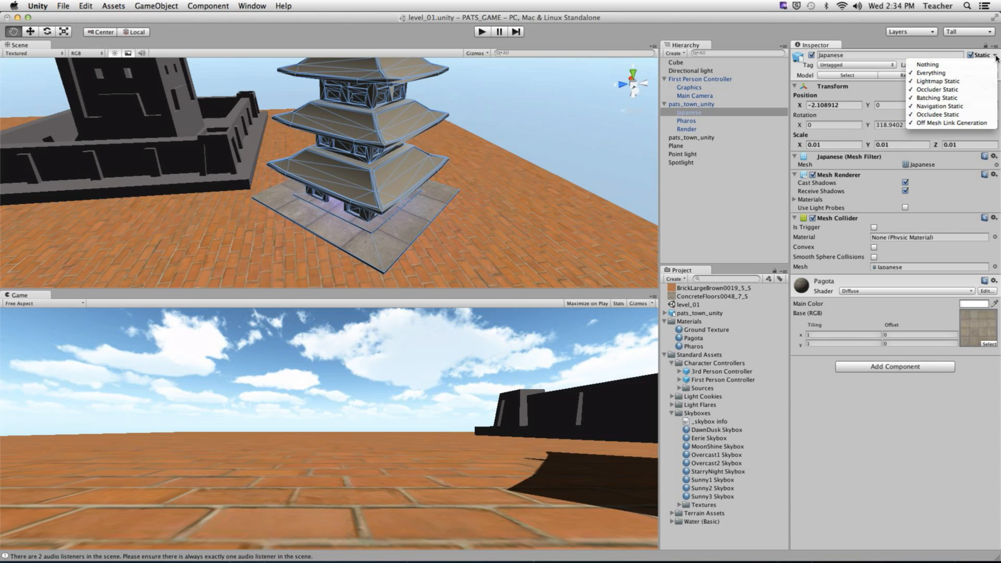
click(995, 57)
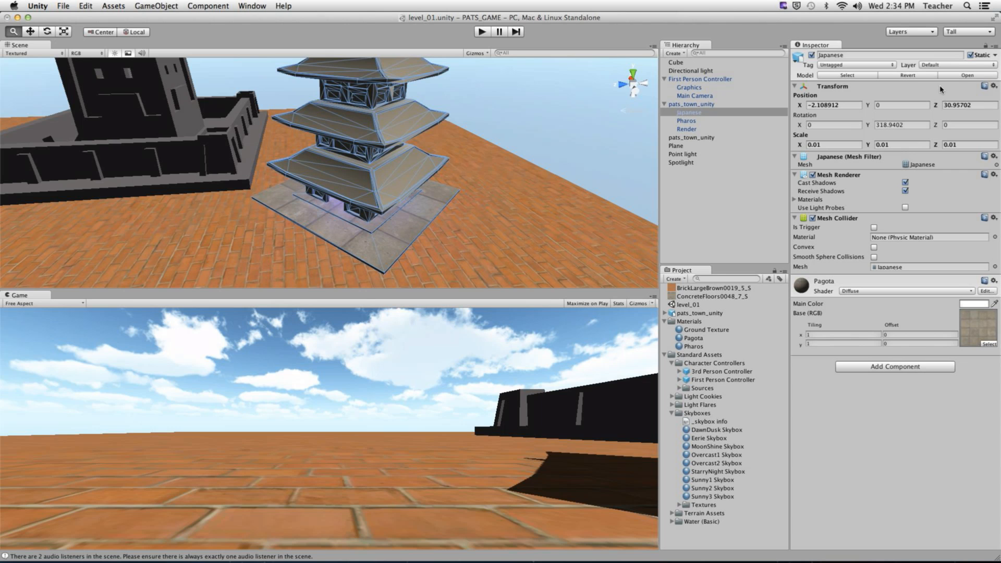
ctrl+scroll(939, 86, up, 1)
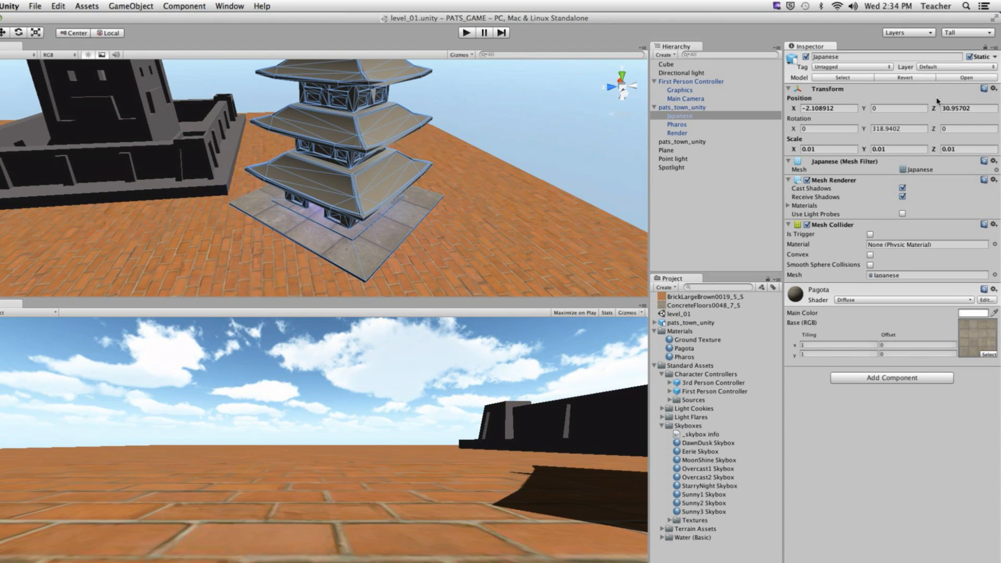
ctrl+scroll(939, 95, down, 1)
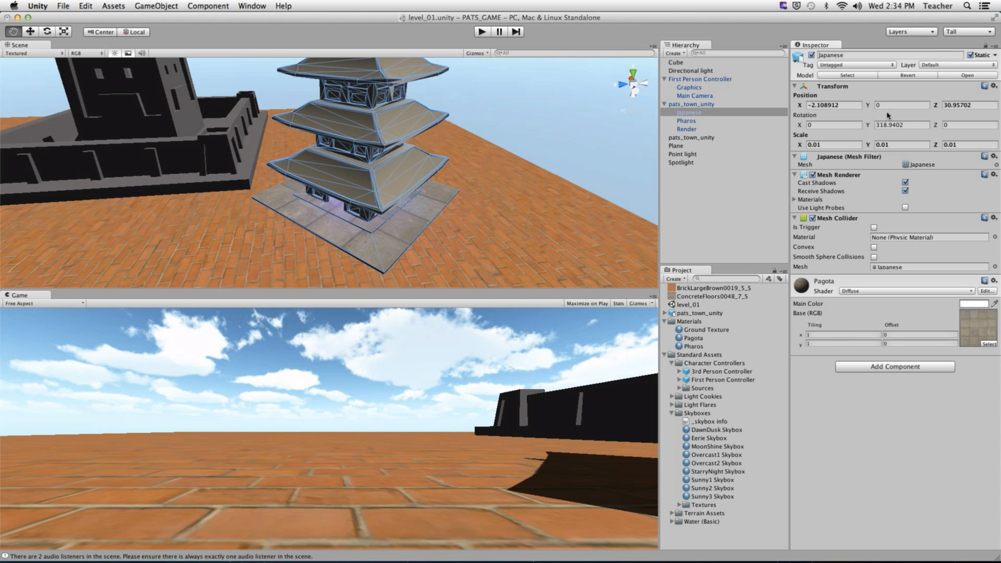
click(677, 63)
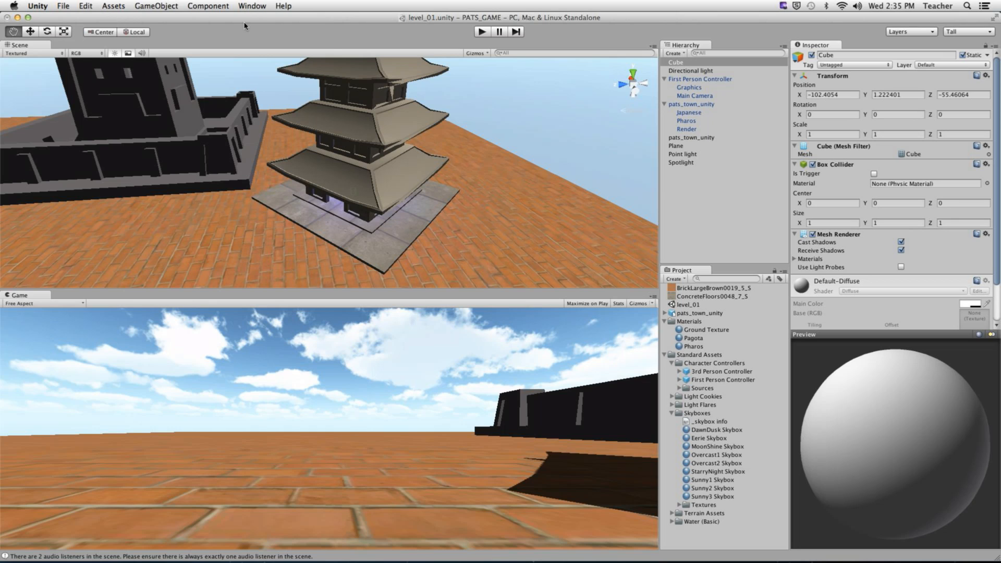
click(252, 6)
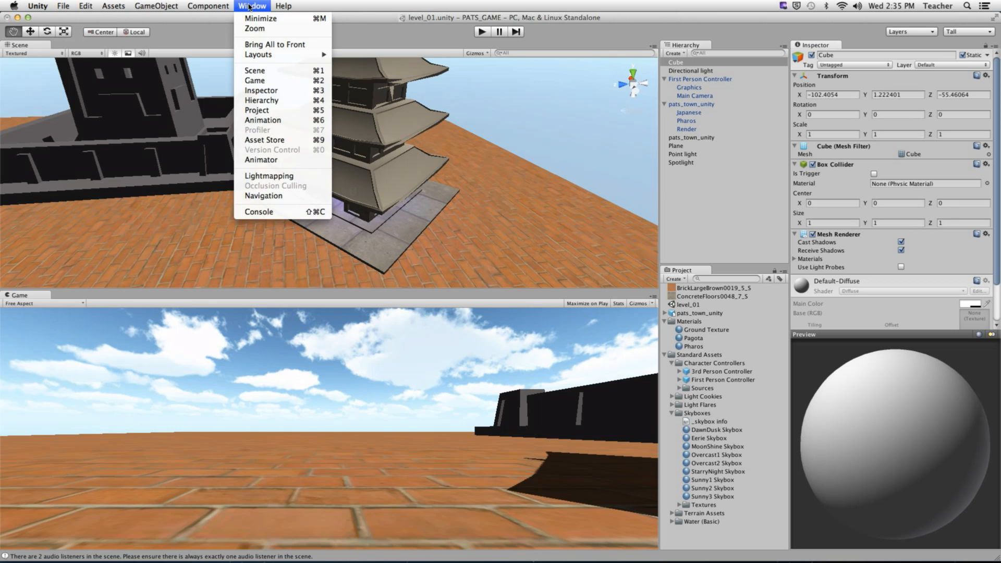
click(270, 177)
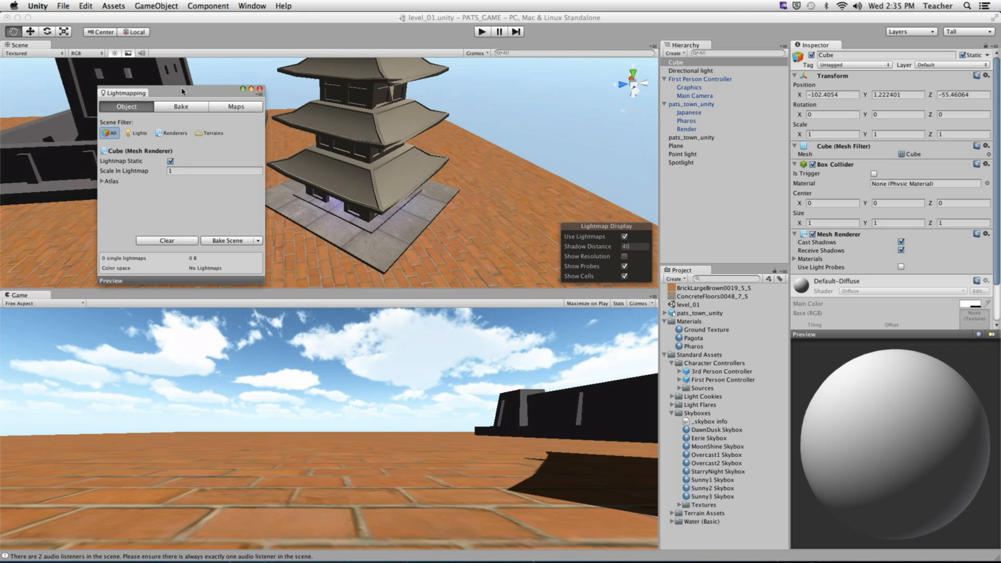
drag(182, 91, 319, 127)
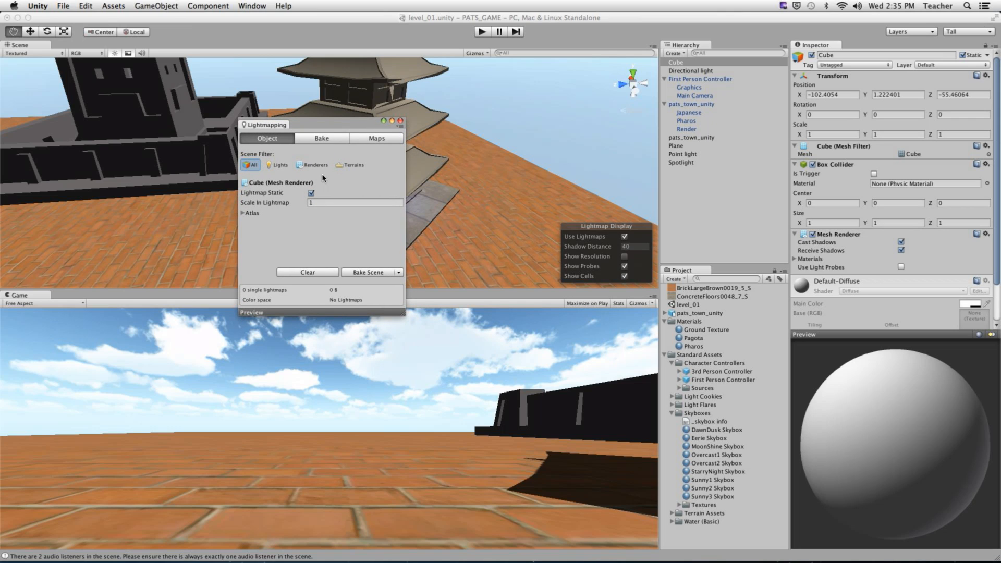
click(277, 165)
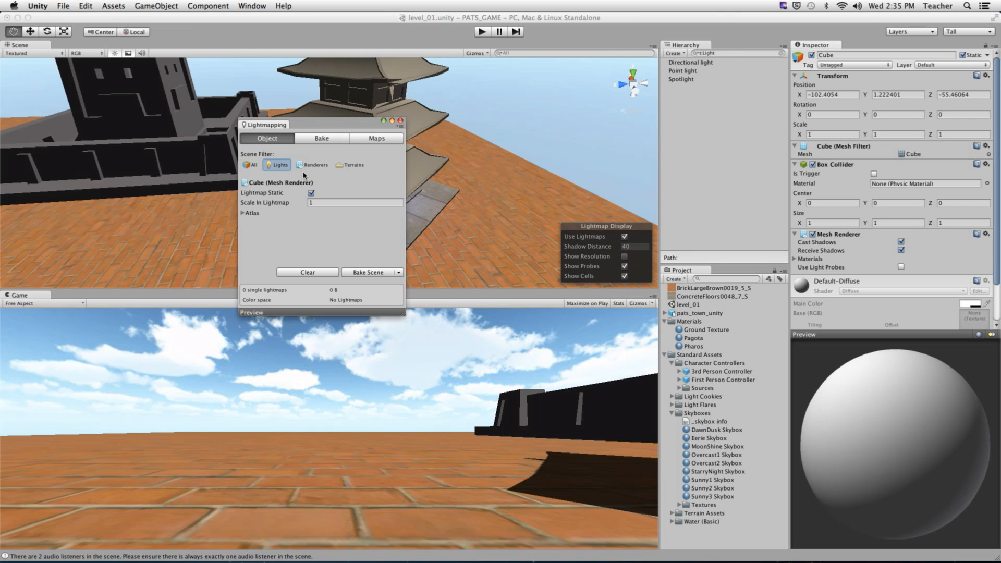
click(317, 167)
click(351, 165)
click(254, 167)
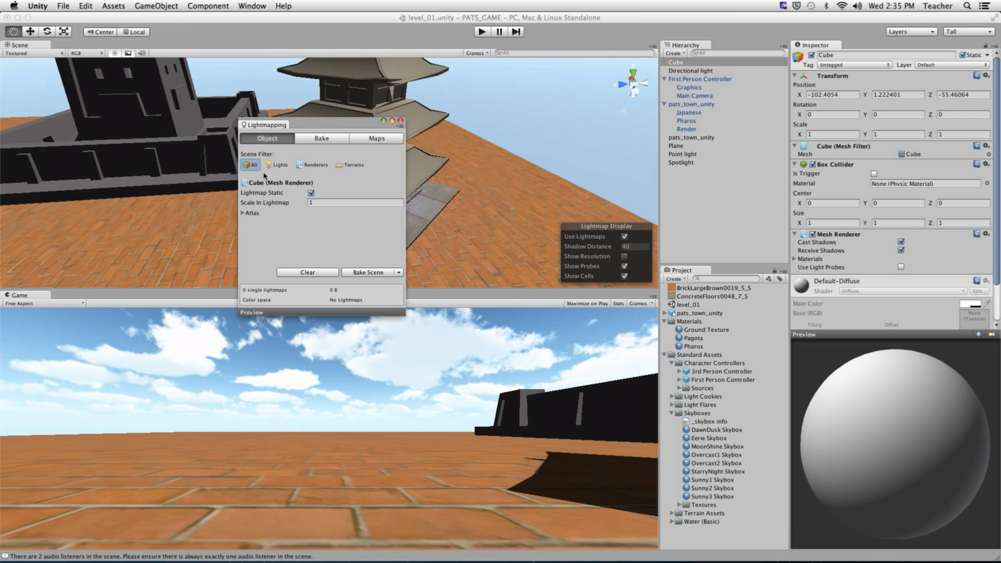
drag(318, 123, 314, 126)
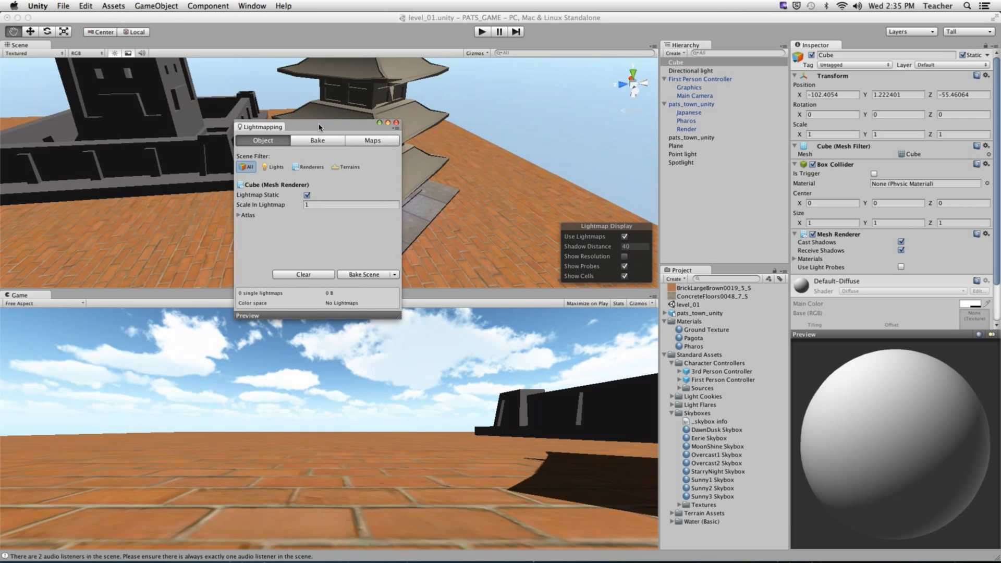
click(272, 169)
click(247, 171)
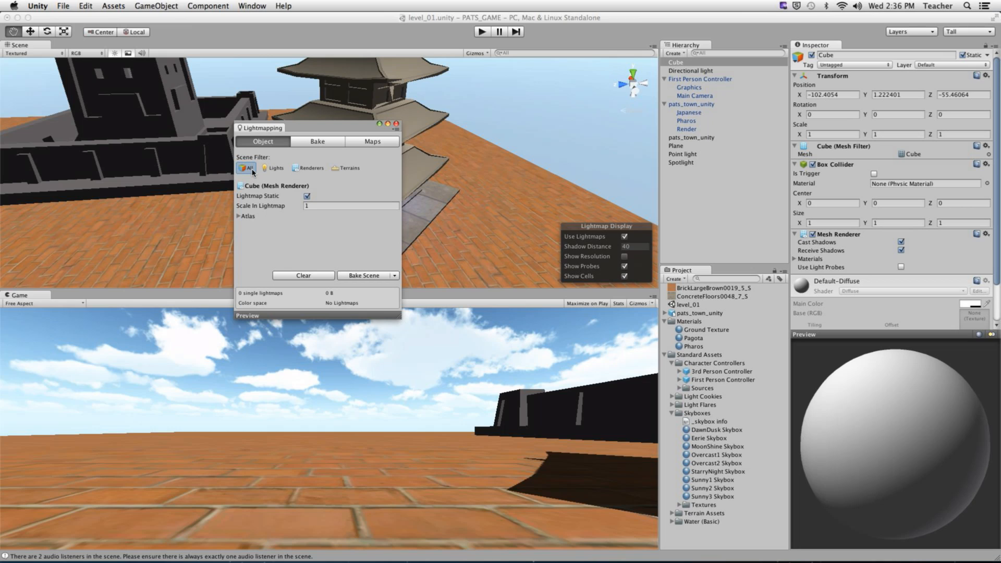
- Show the Lightmapping window's Bake settings and widen the window
click(322, 142)
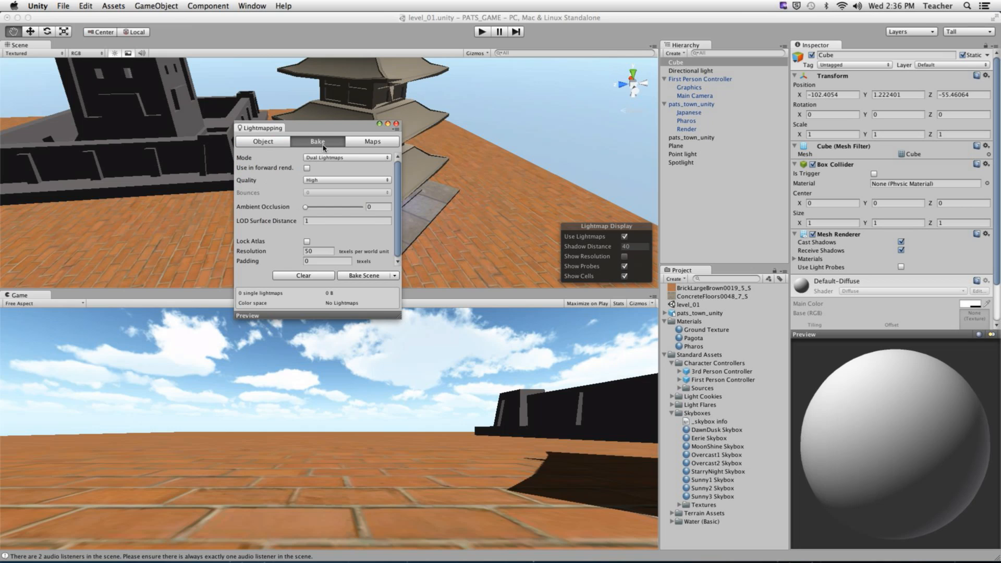
drag(294, 128, 286, 128)
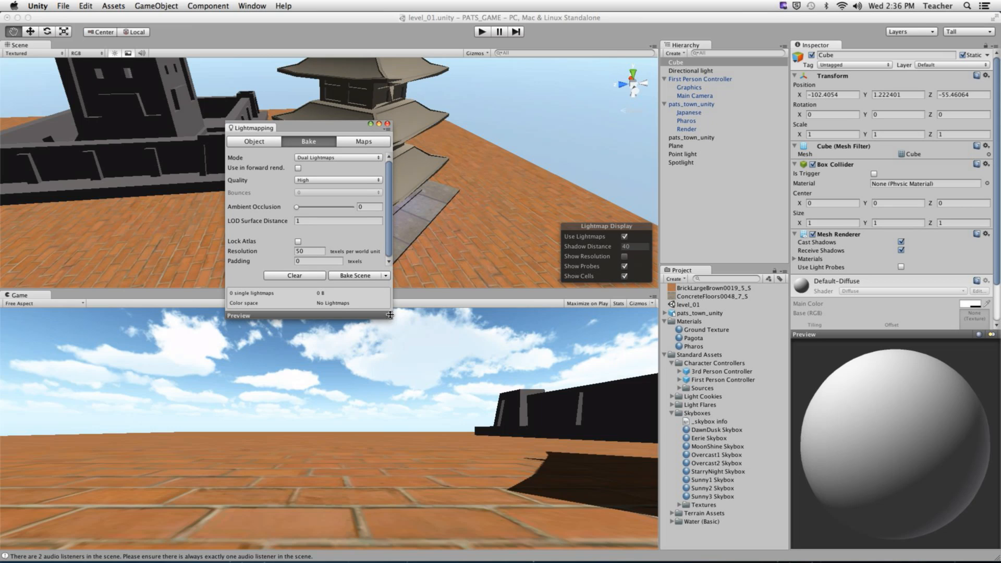
drag(390, 316, 482, 317)
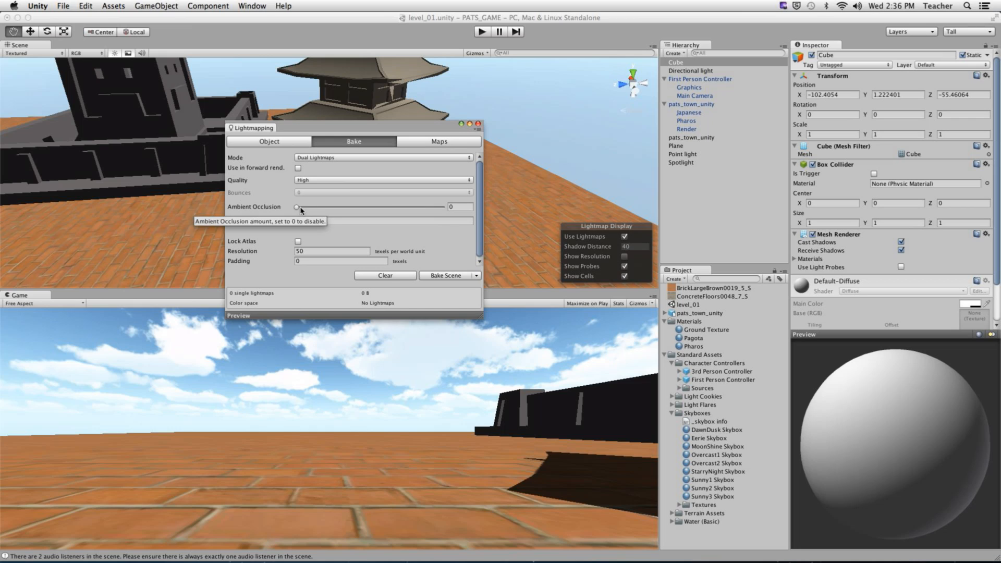
drag(351, 131, 350, 140)
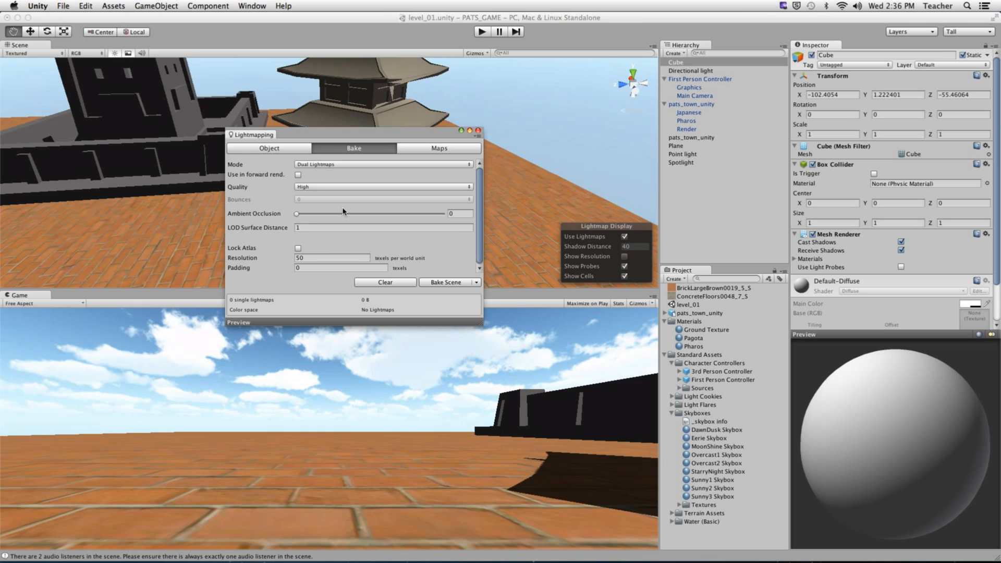
- Compare Use in forward rend. on and off, leave it off, and show the Maps settings
click(299, 175)
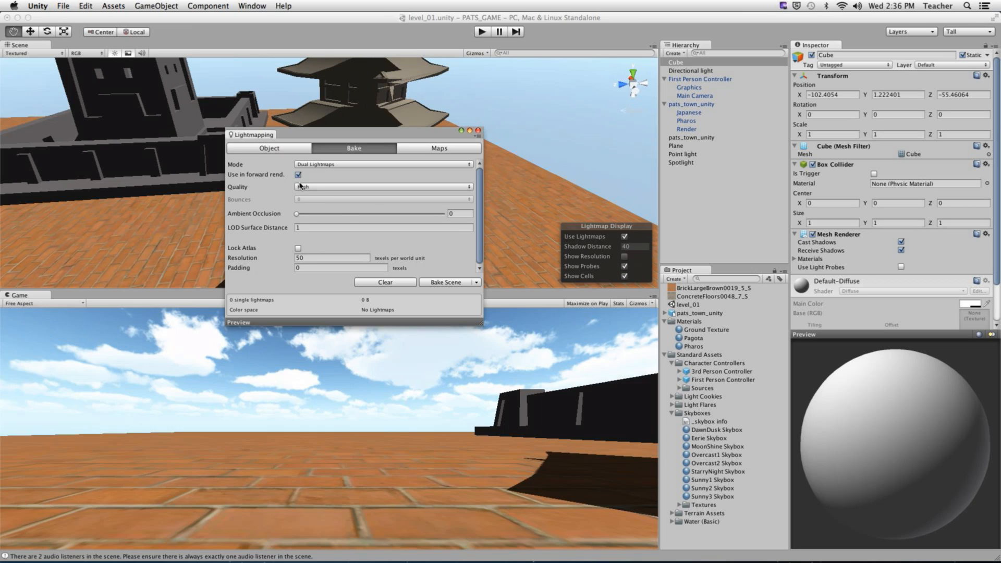
drag(320, 136, 380, 177)
click(358, 215)
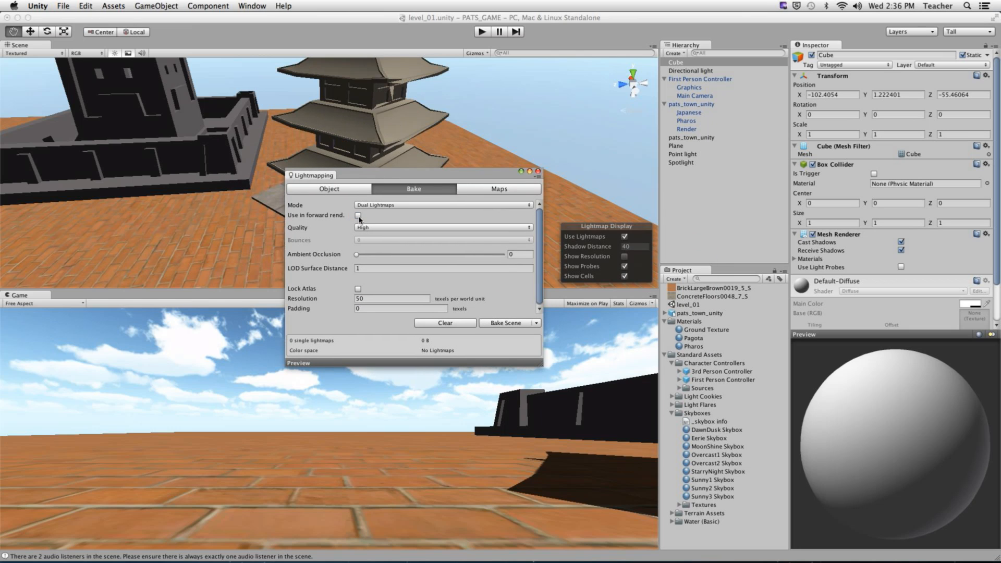
click(358, 215)
click(358, 215)
click(358, 215)
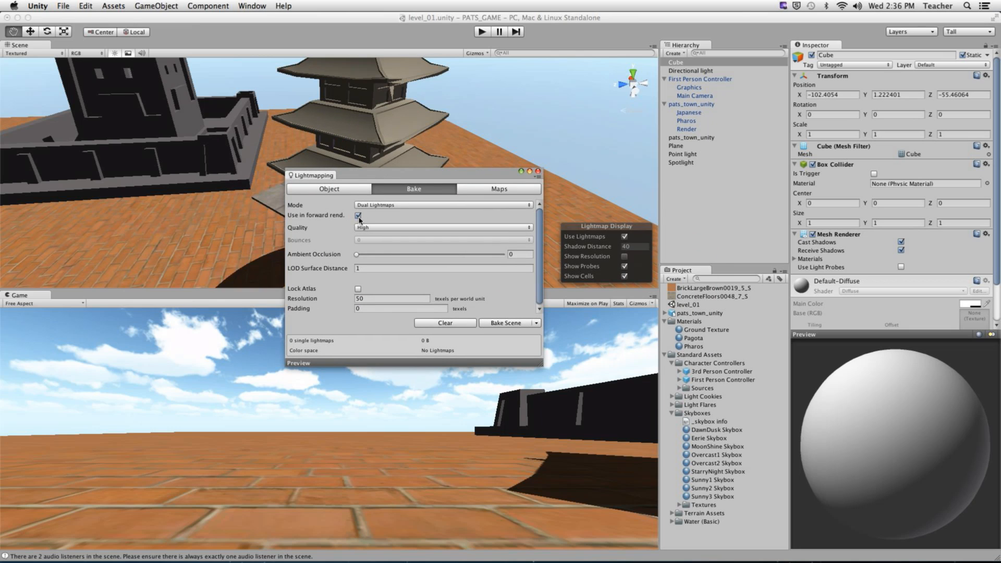
click(358, 215)
drag(335, 175, 276, 143)
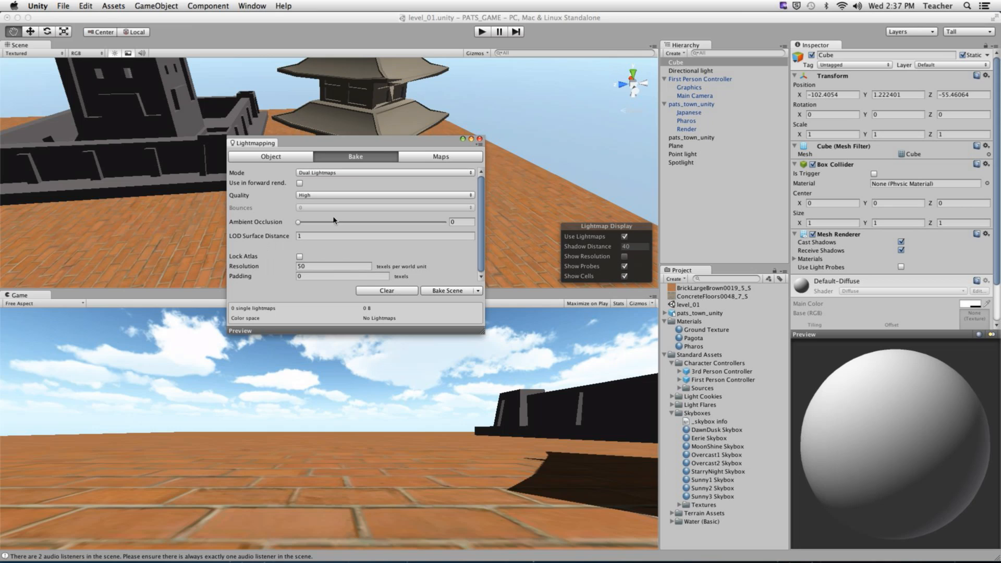
drag(480, 263, 481, 265)
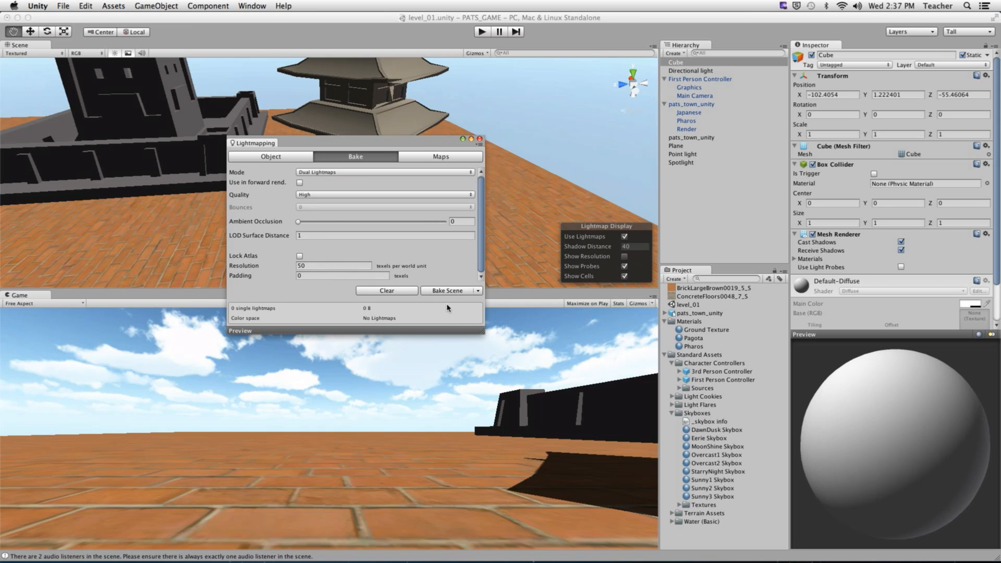
click(423, 156)
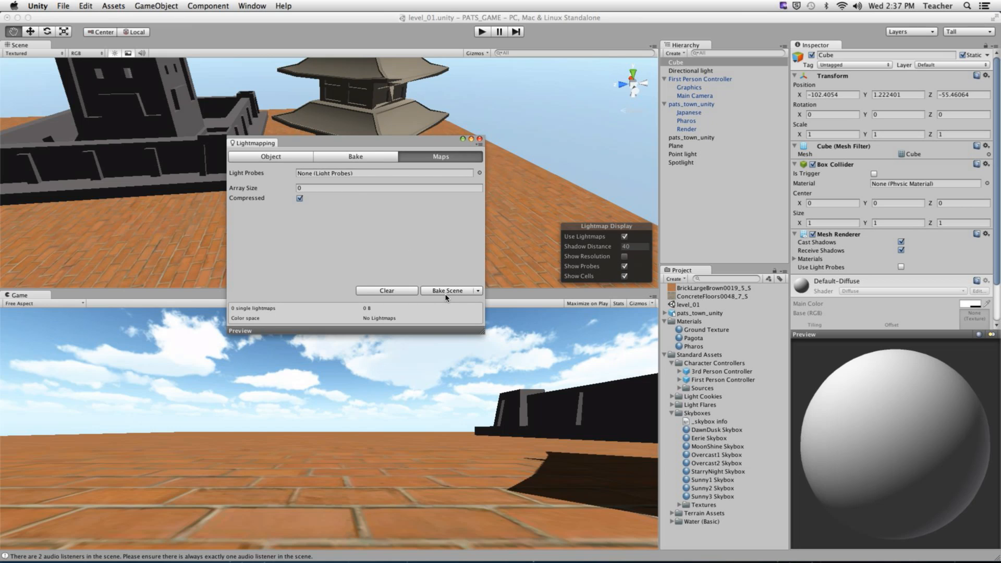
- Start Bake Scene in the Lightmapping window and let the lightmap bake run
key(ctrl)
drag(356, 139, 259, 132)
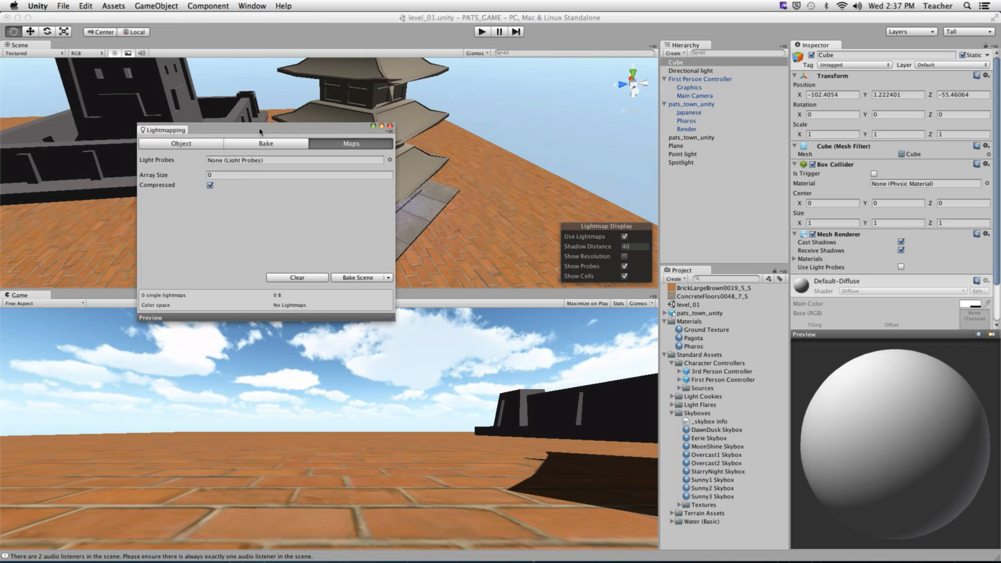
click(362, 280)
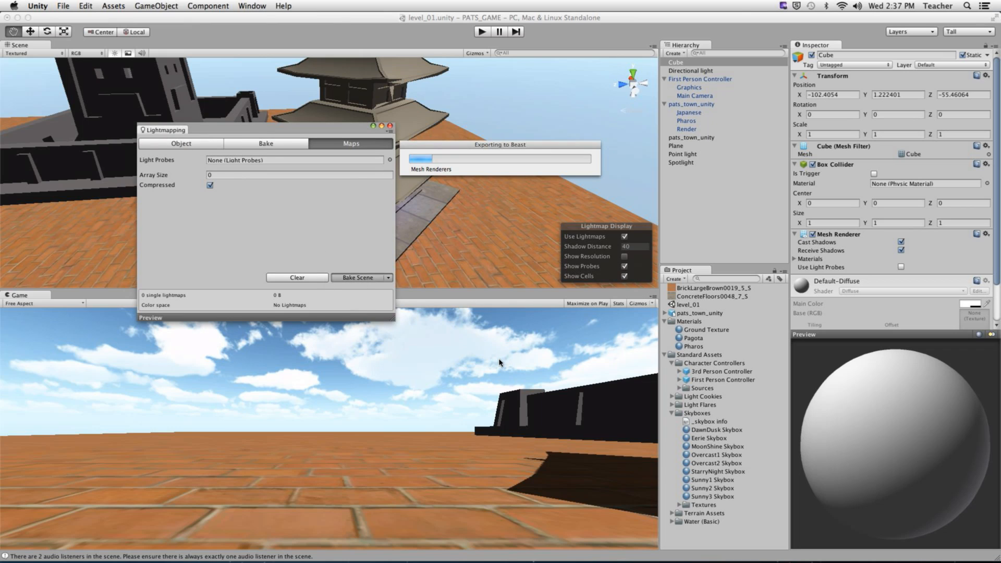
key(super+alt+d)
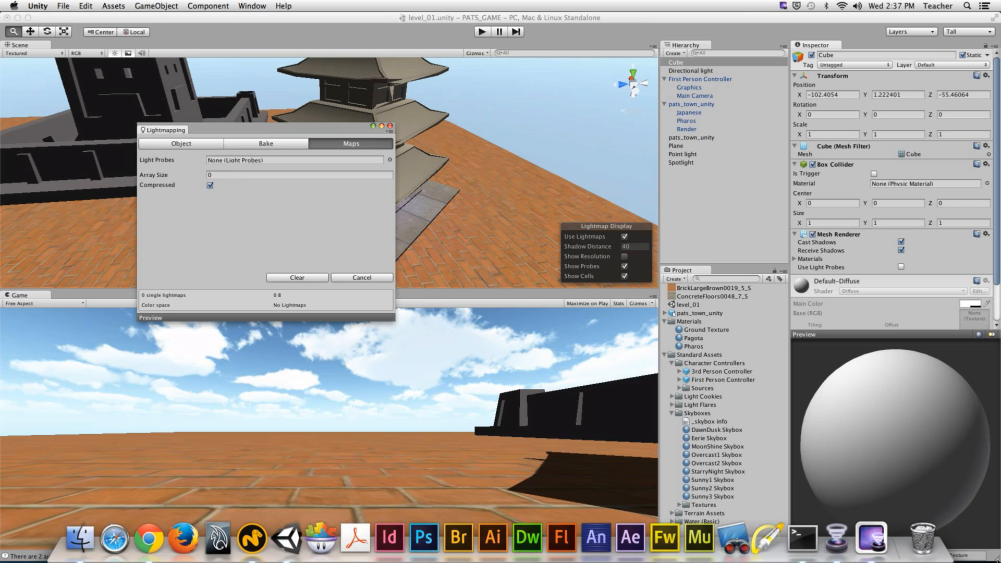
key(super+alt+d)
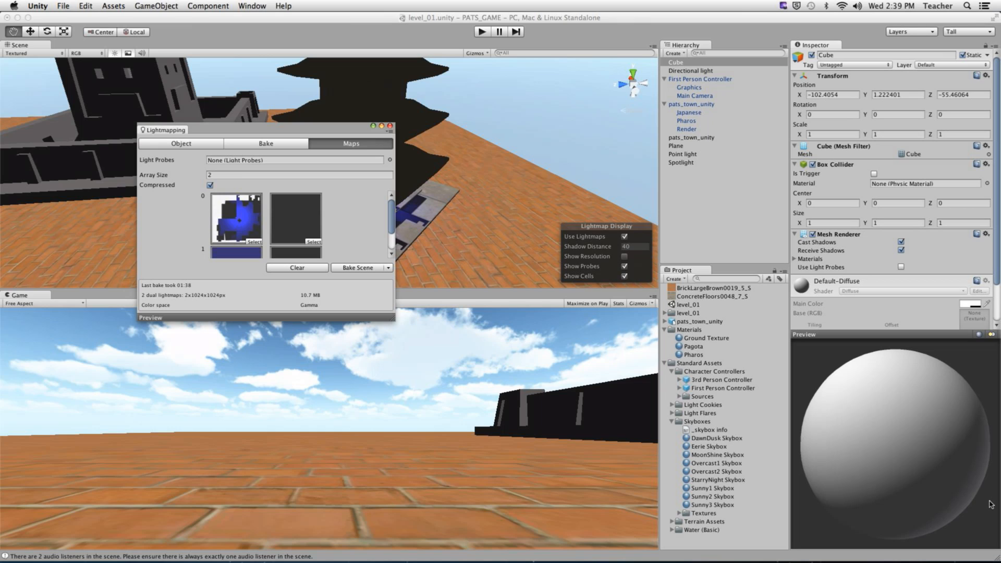
- Close the Lightmapping window and zoom and orbit close to the pagoda's baked lighting
key(ctrl)
key(ctrl)
key(ctrl)
click(389, 126)
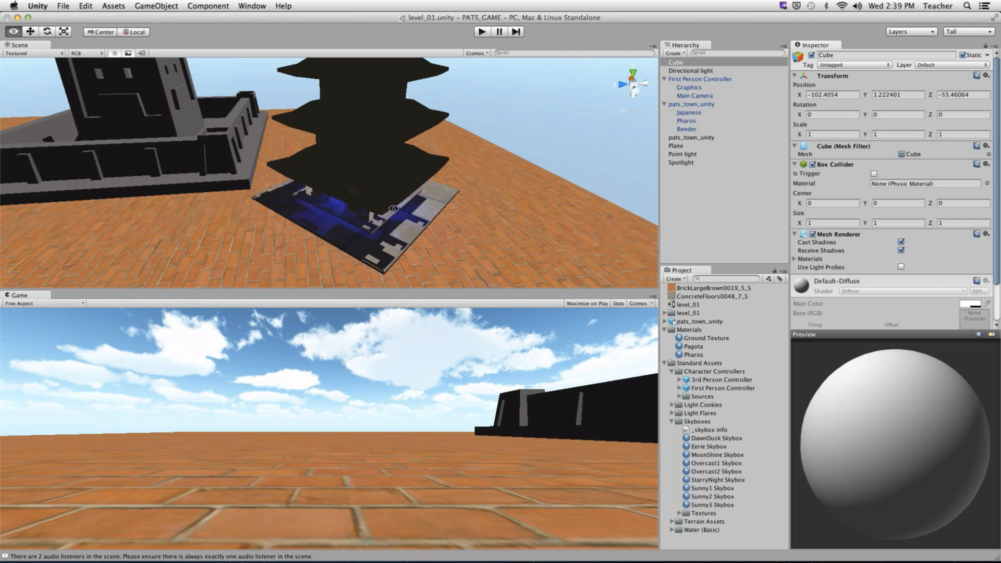
scroll(357, 201, up, 5)
scroll(357, 201, up, 5)
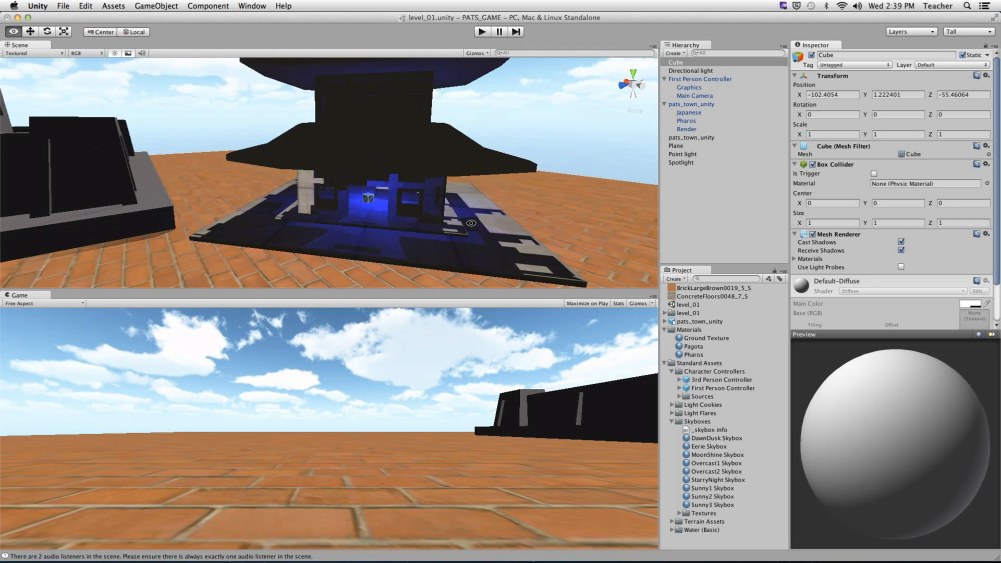
alt+drag(358, 202, 463, 184)
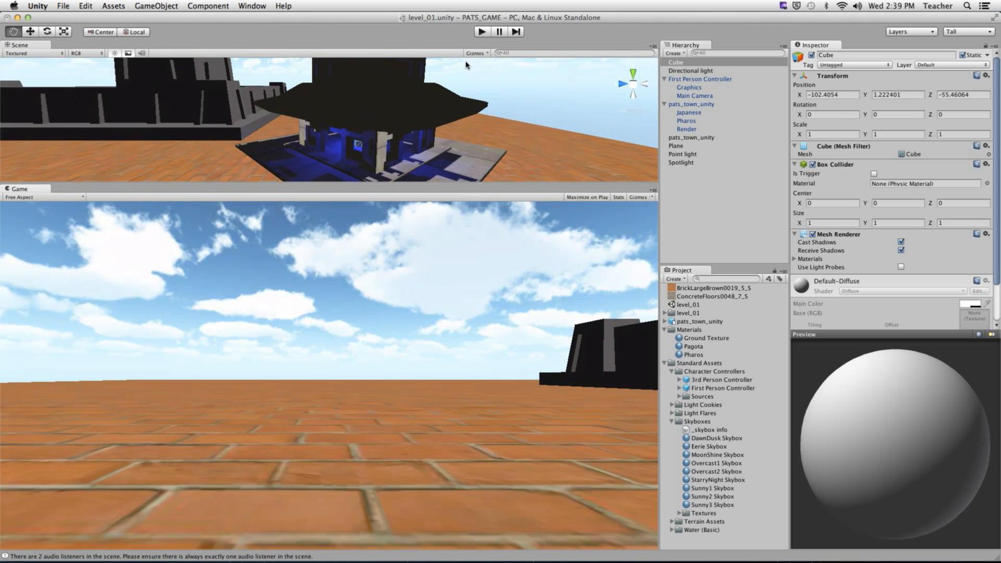
- Enter play mode and walk the player onto the platform and into the pagoda up to the cube
click(481, 32)
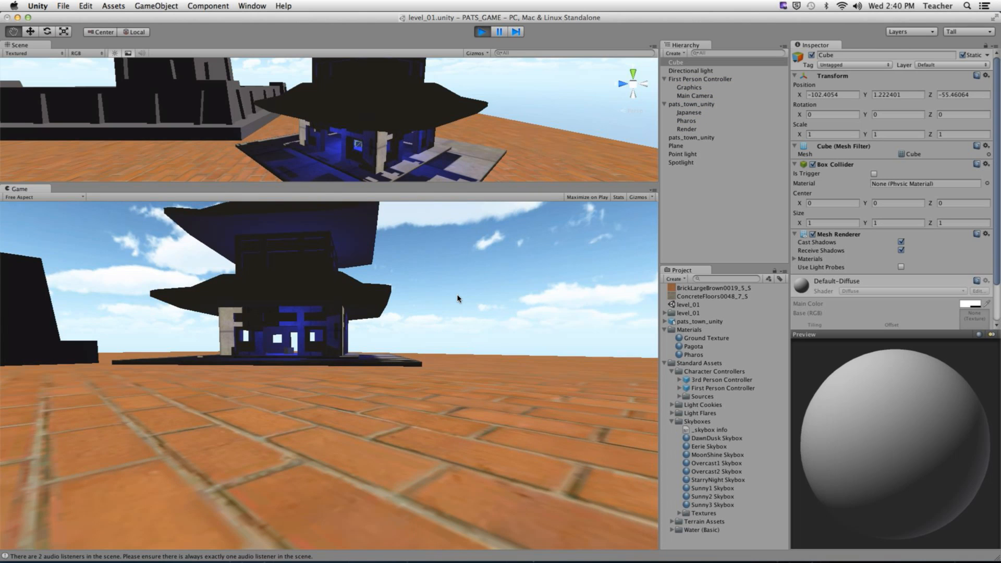
key(w)
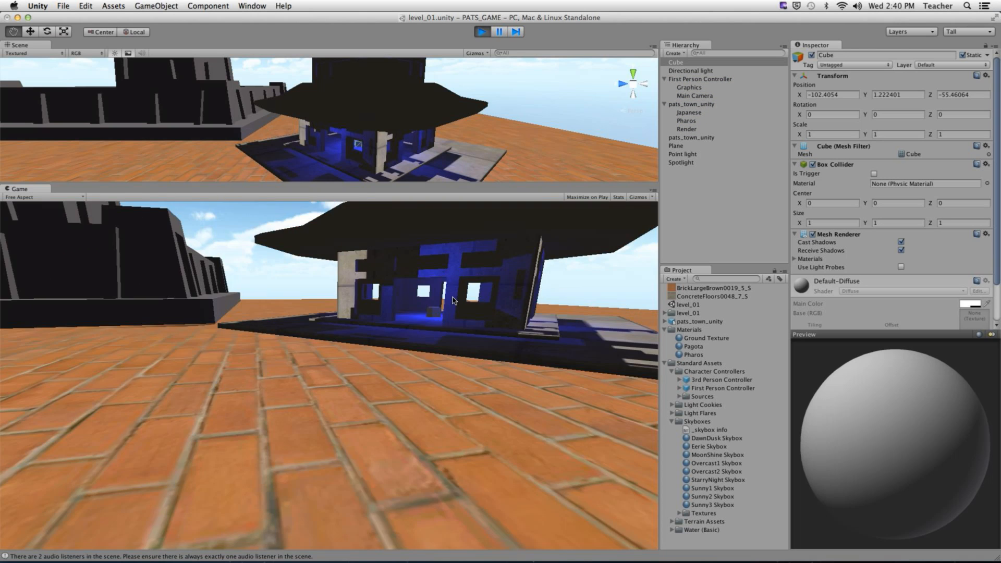
key(w)
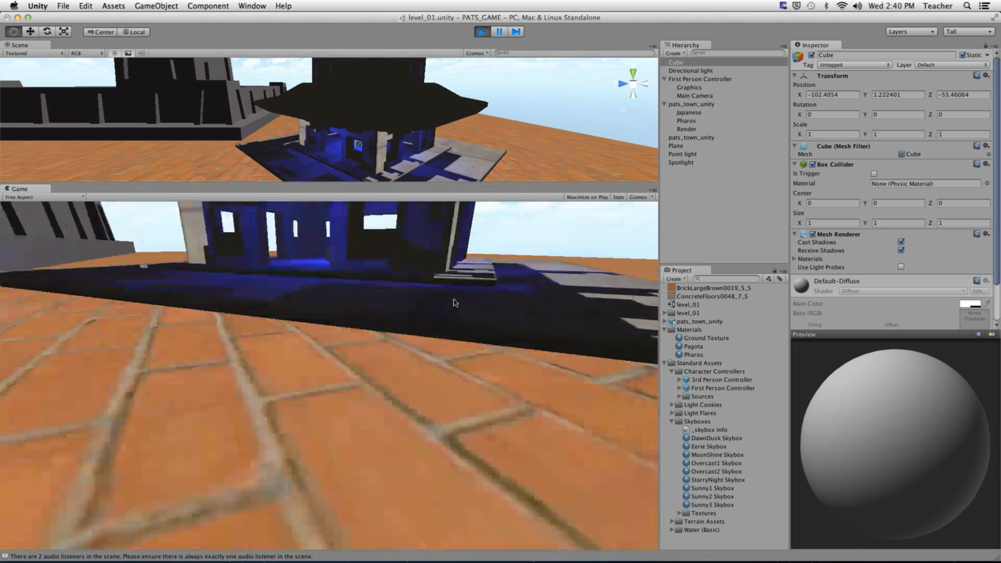
key(w)
key(d)
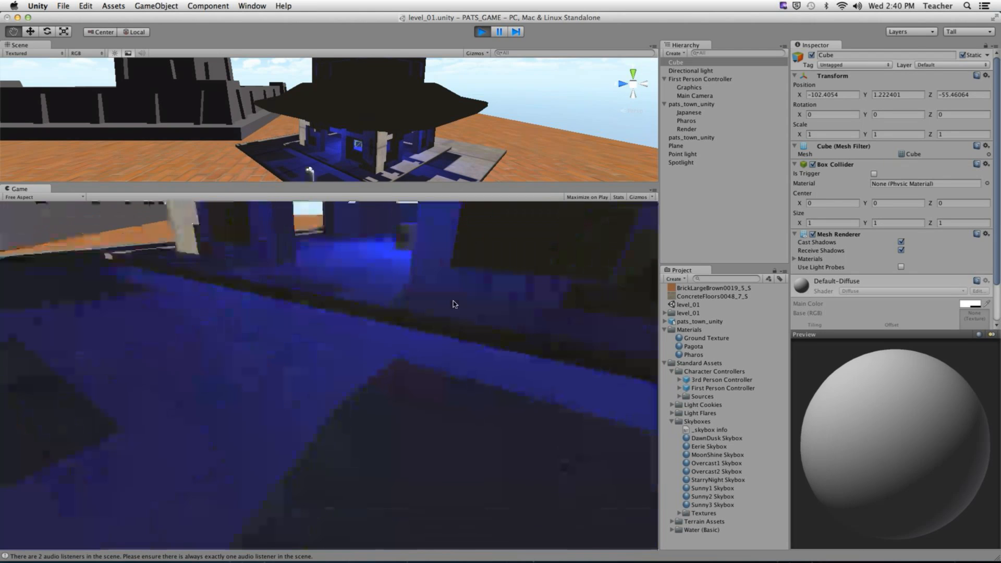
key(w)
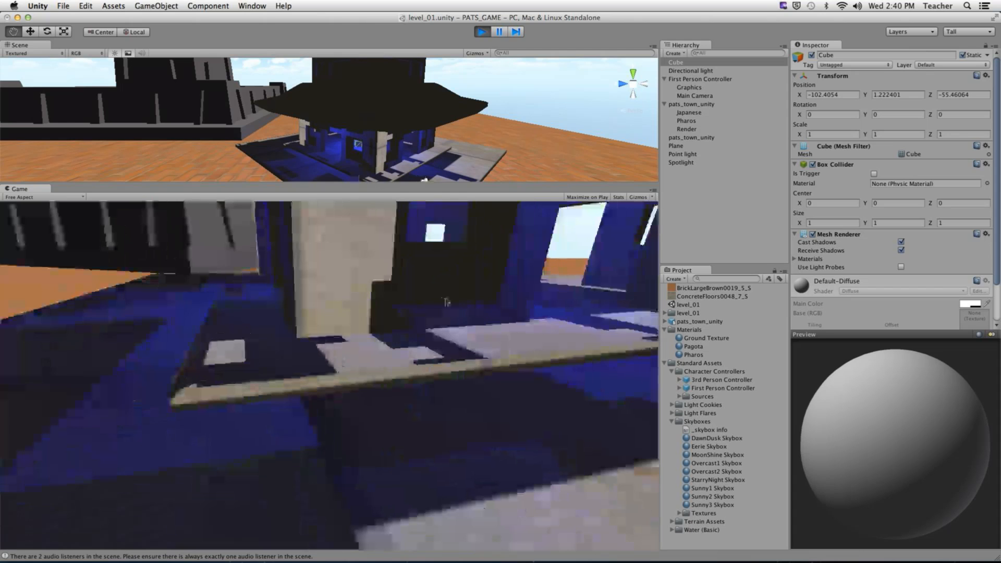
key(d)
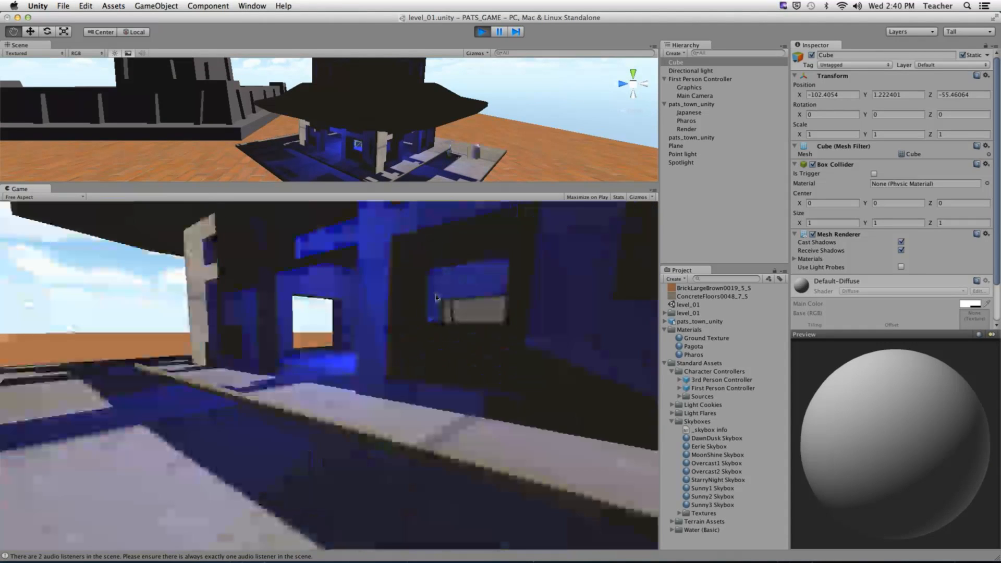
key(a)
key(w)
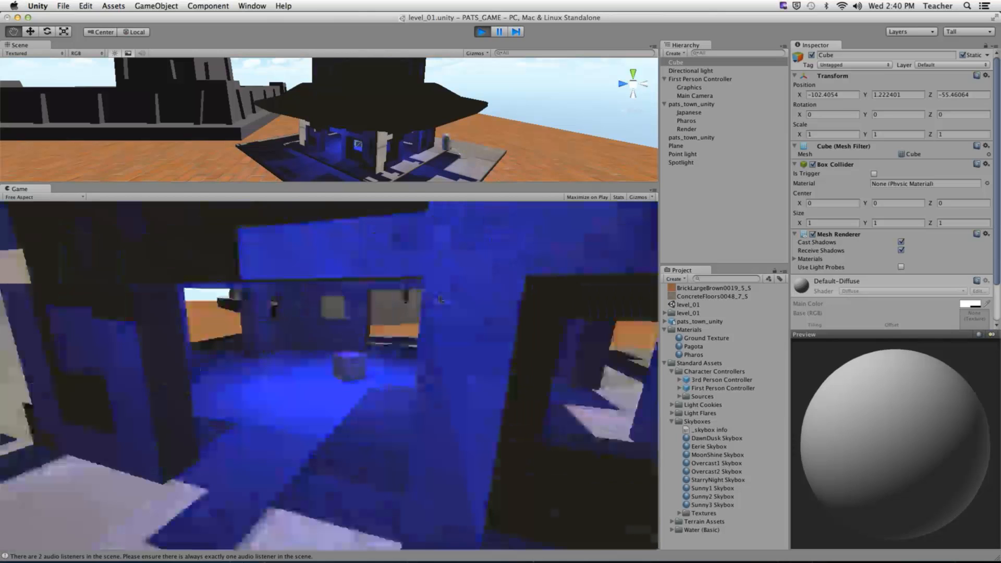
- Back the player out to view the pagoda from outside, then end play mode
key(s)
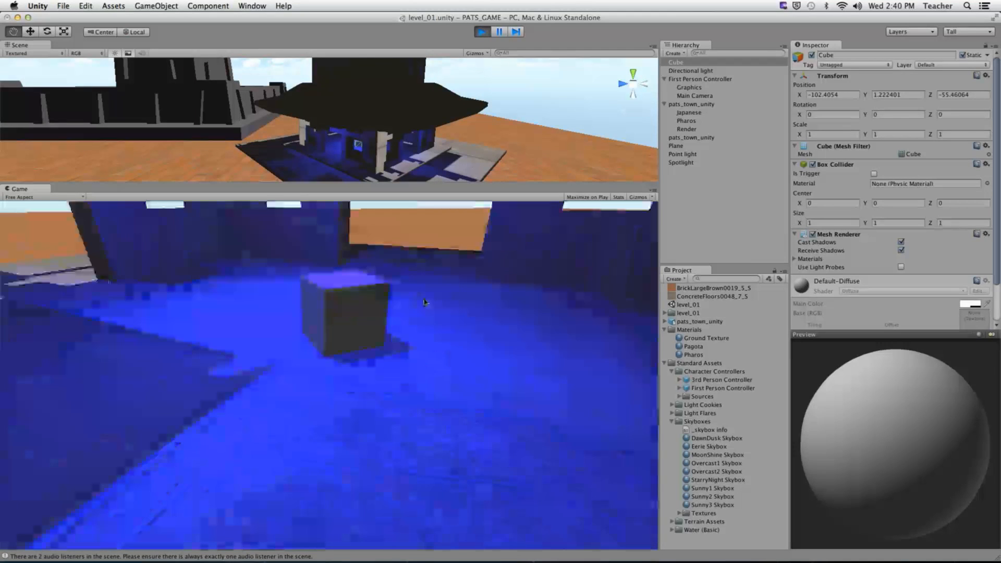
key(w)
key(s)
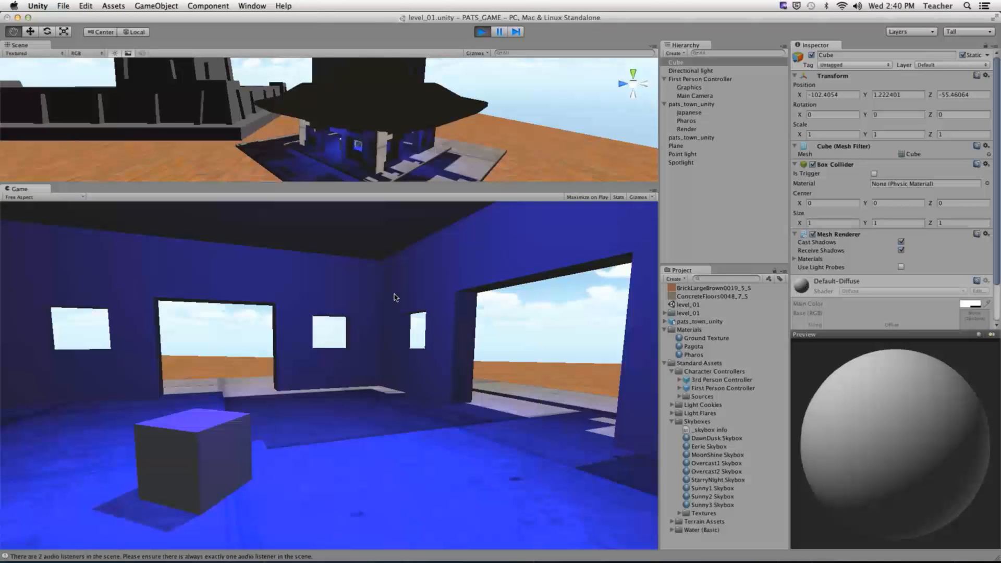
key(w)
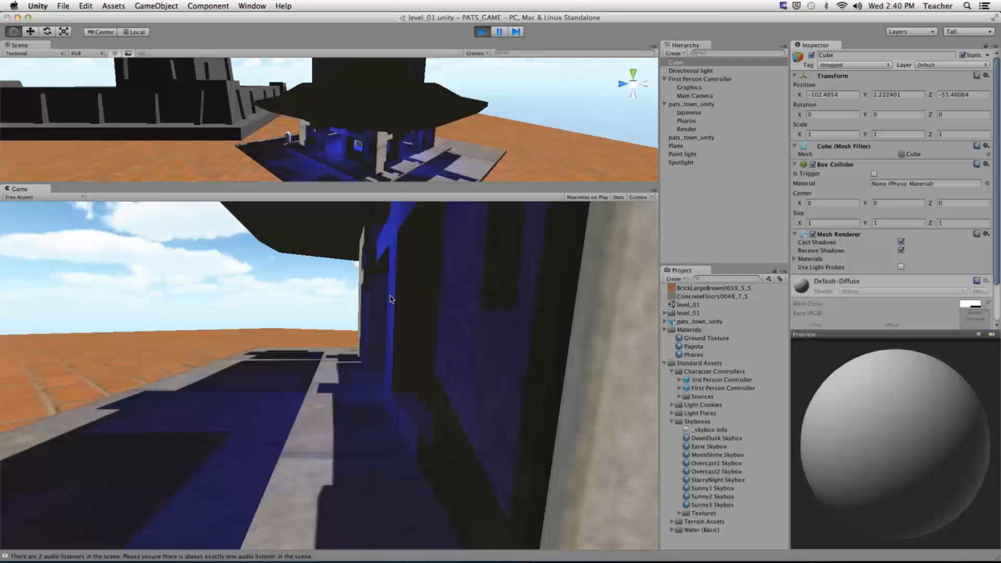
key(s)
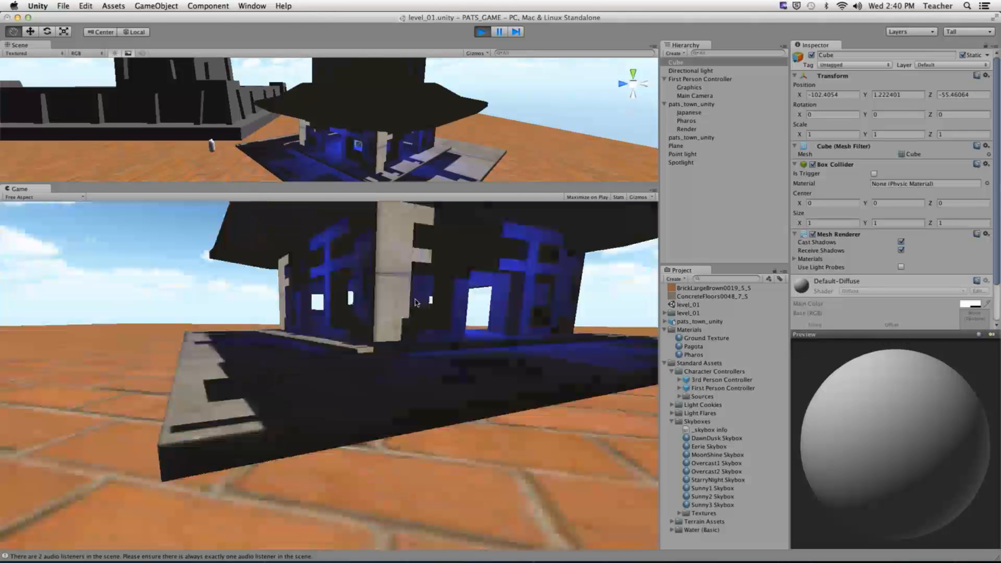
key(super+p)
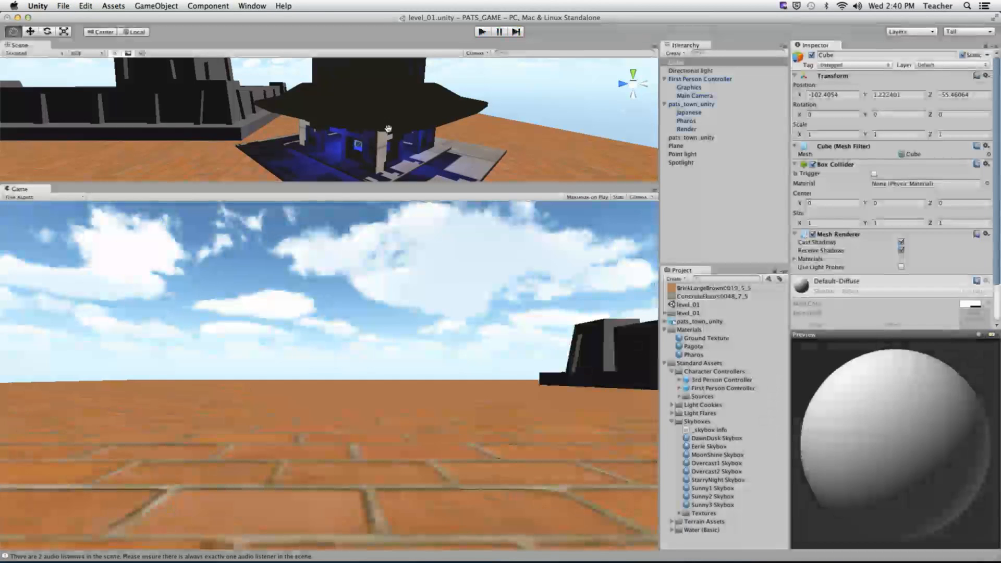
click(253, 6)
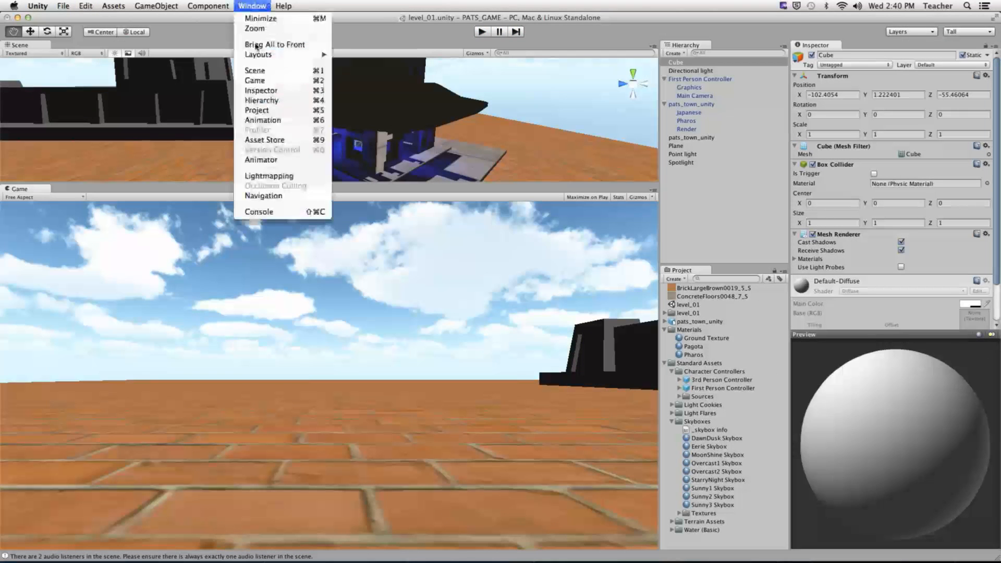
- Reopen Lightmapping and expand the Cube's Atlas: lightmap index 1, tiling 0.1191406
click(265, 176)
drag(258, 131, 334, 141)
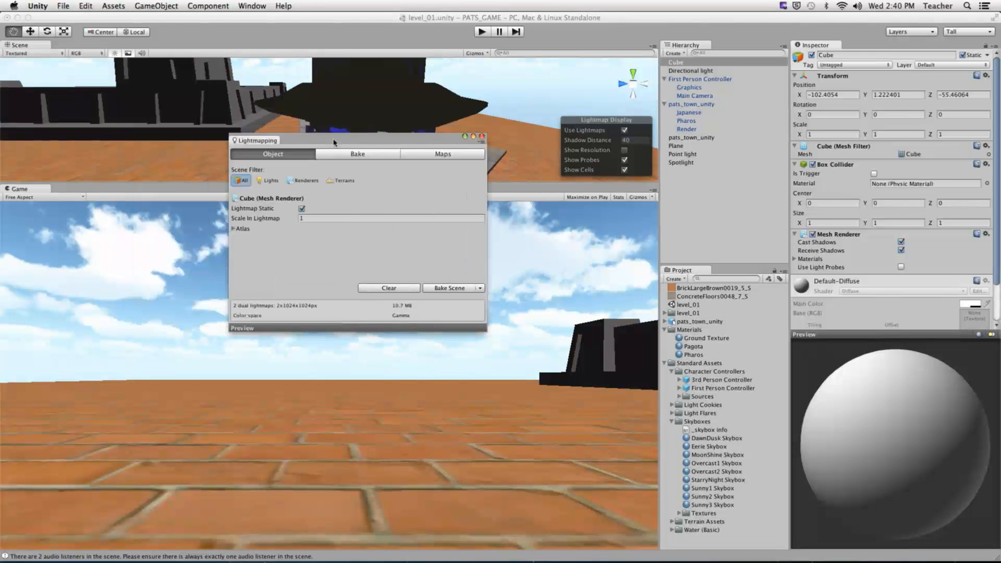
click(215, 228)
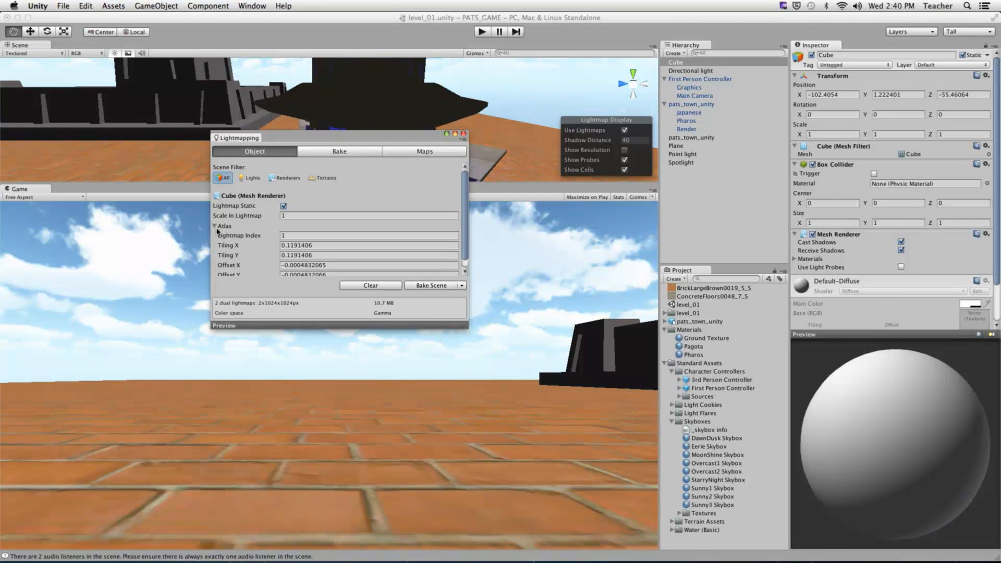
drag(466, 327, 560, 421)
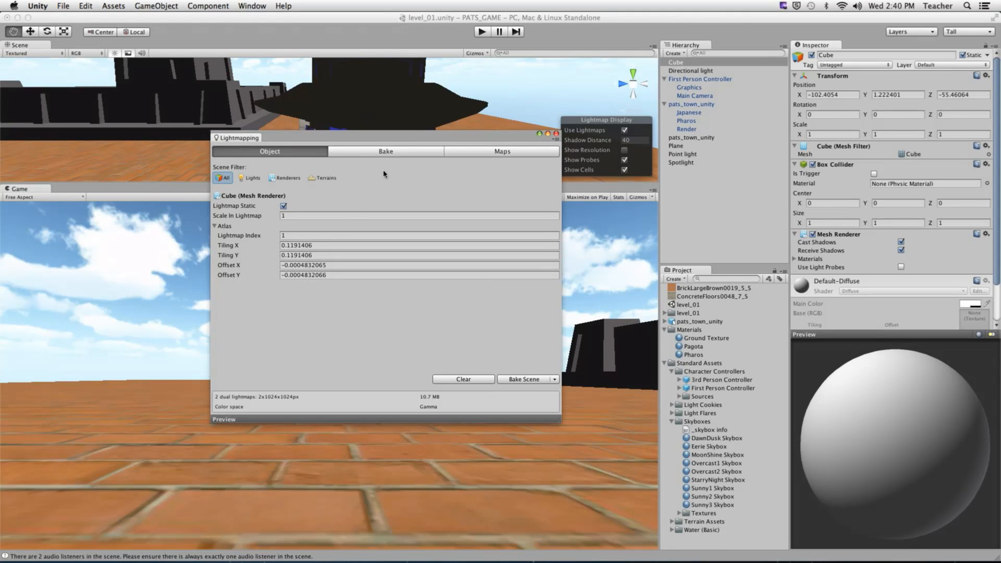
drag(412, 138, 347, 244)
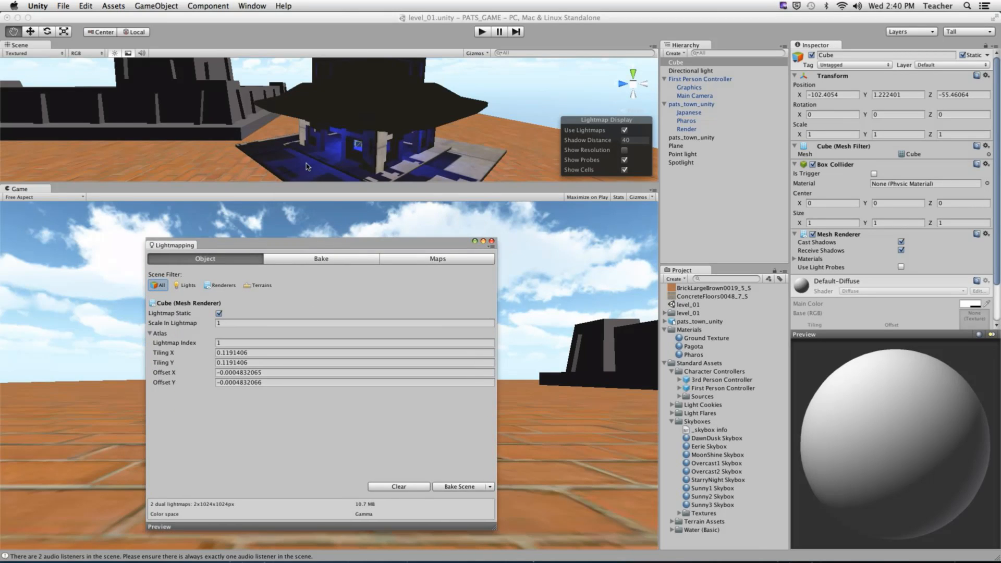
alt+drag(307, 167, 544, 154)
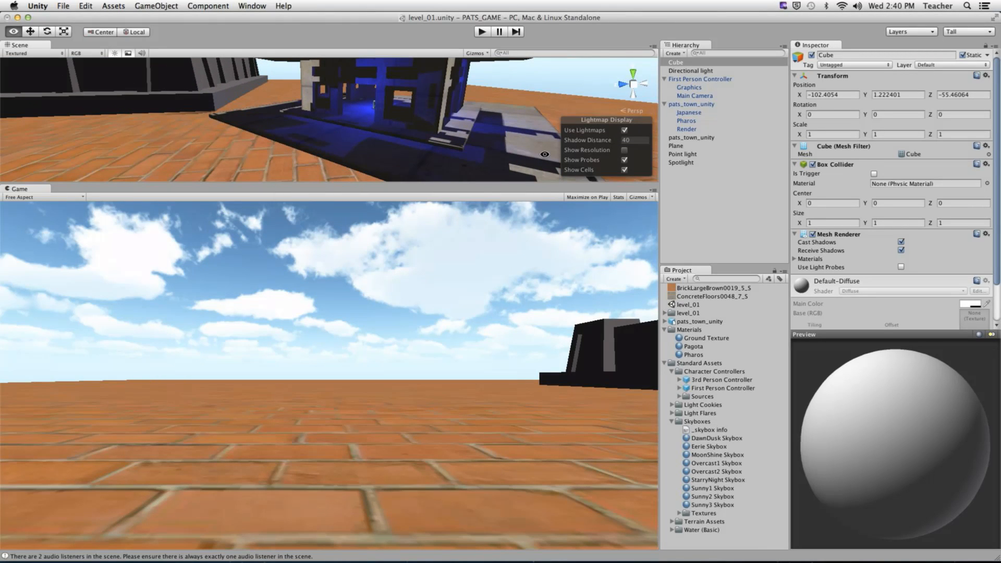
- Toggle Use Lightmaps off and on to compare the pagoda's lighting in the Scene view
alt+right_drag(383, 139, 485, 143)
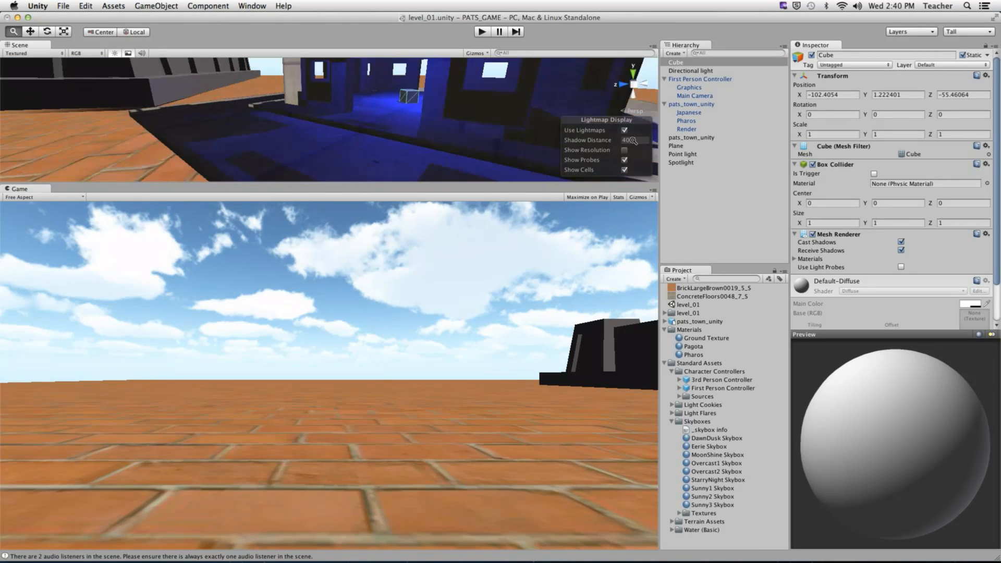
drag(450, 138, 400, 143)
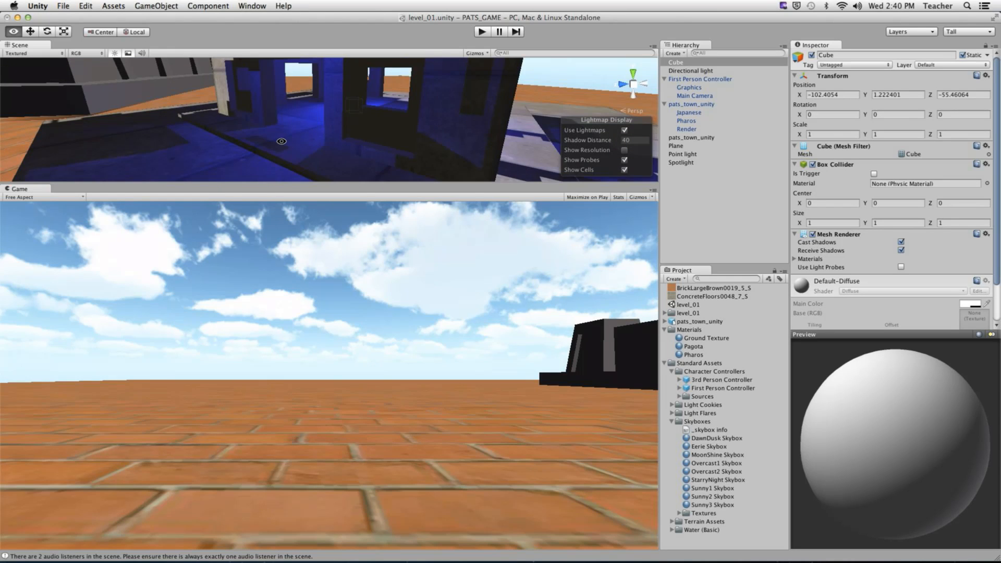
alt+drag(282, 141, 522, 83)
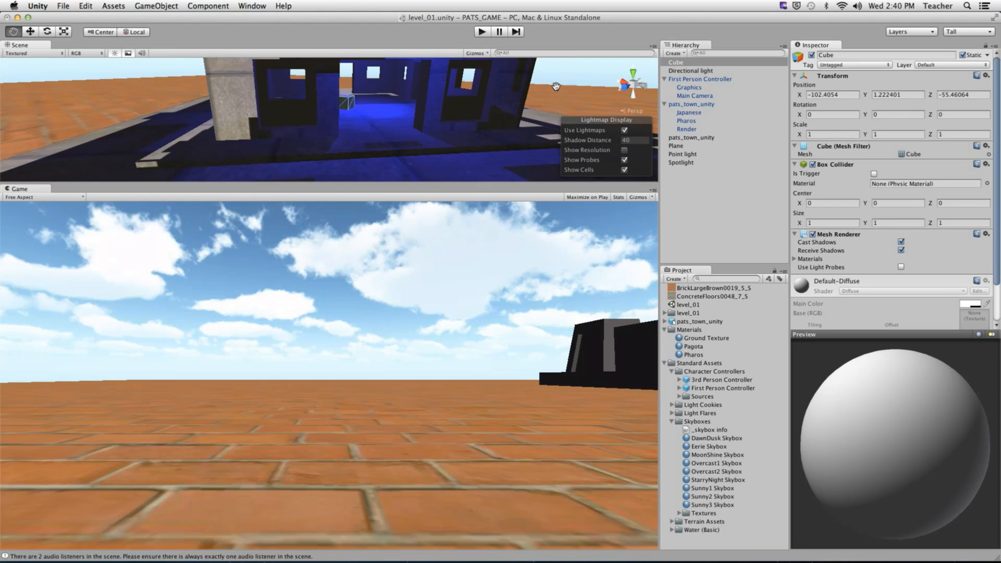
click(625, 130)
click(624, 131)
click(624, 131)
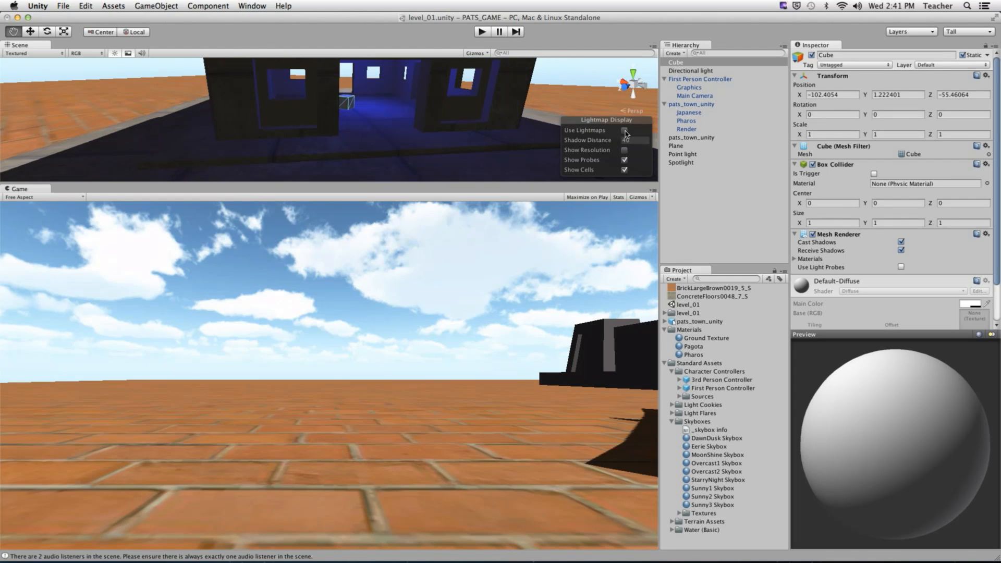
click(624, 131)
- Display lightmap resolution on the pagoda, hide it, toggle probes, and end with lightmaps on
click(625, 150)
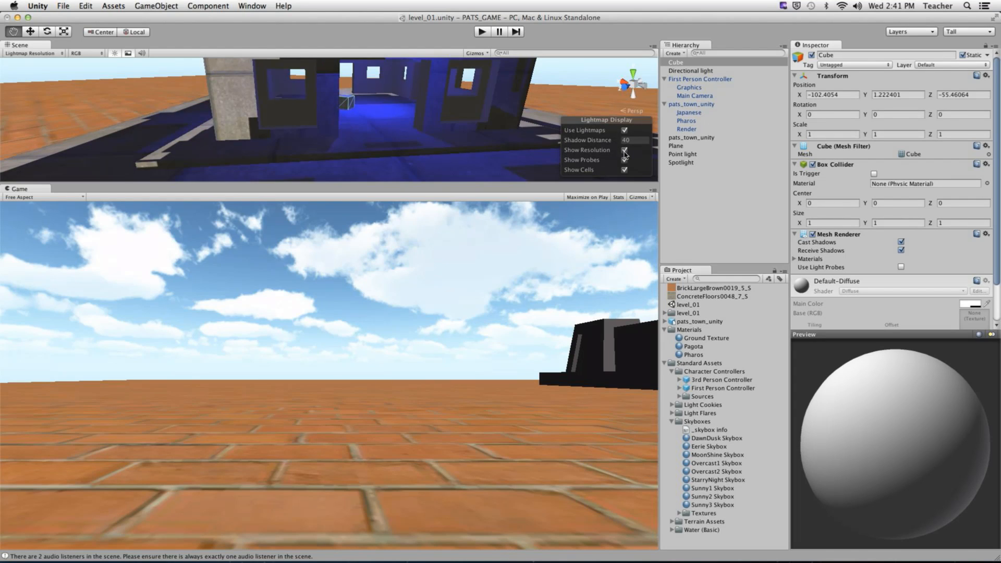
click(625, 130)
alt+drag(553, 133, 407, 125)
alt+right_drag(407, 125, 414, 130)
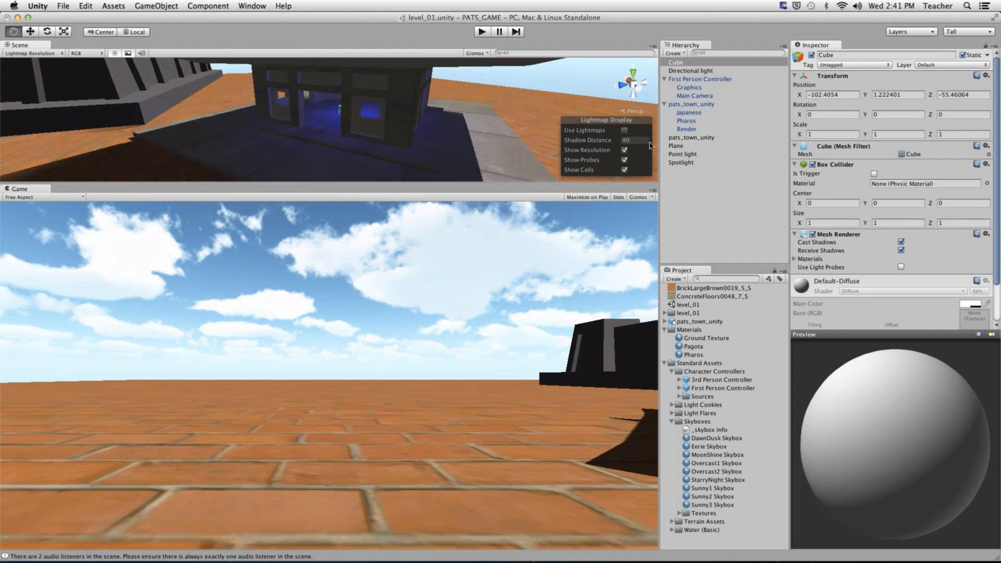
click(624, 150)
click(624, 160)
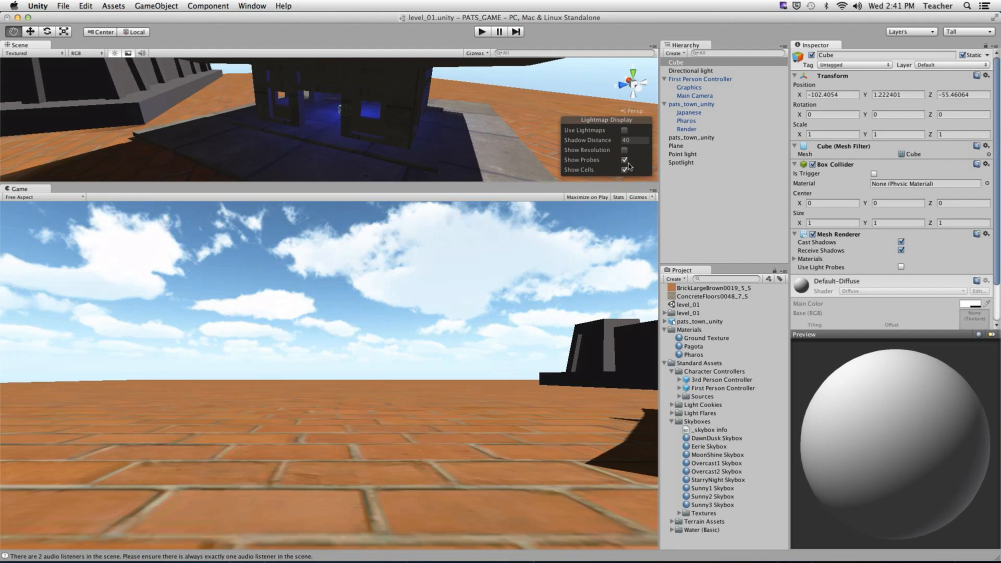
click(624, 130)
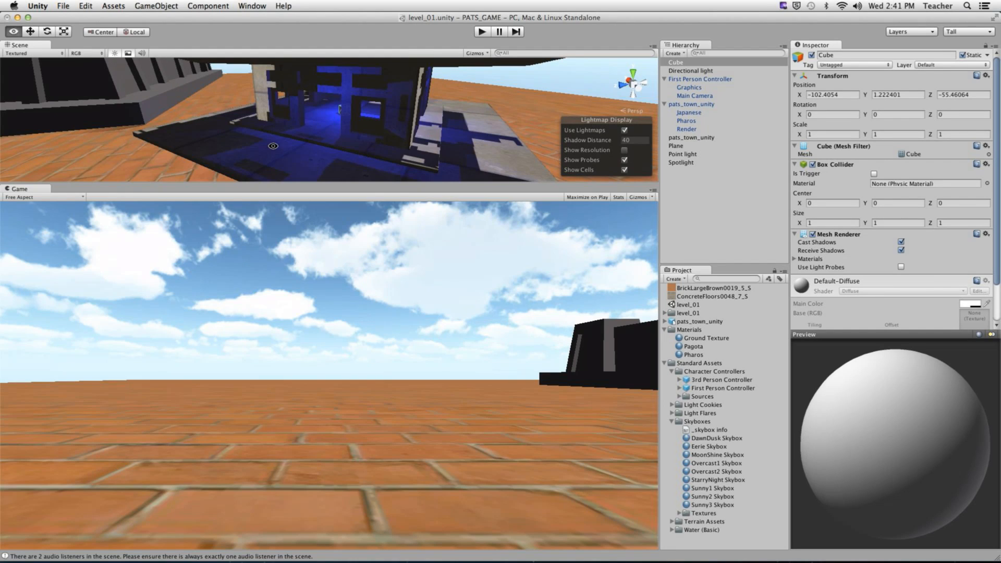
scroll(308, 131, down, 5)
alt+drag(273, 146, 347, 154)
scroll(323, 125, up, 7)
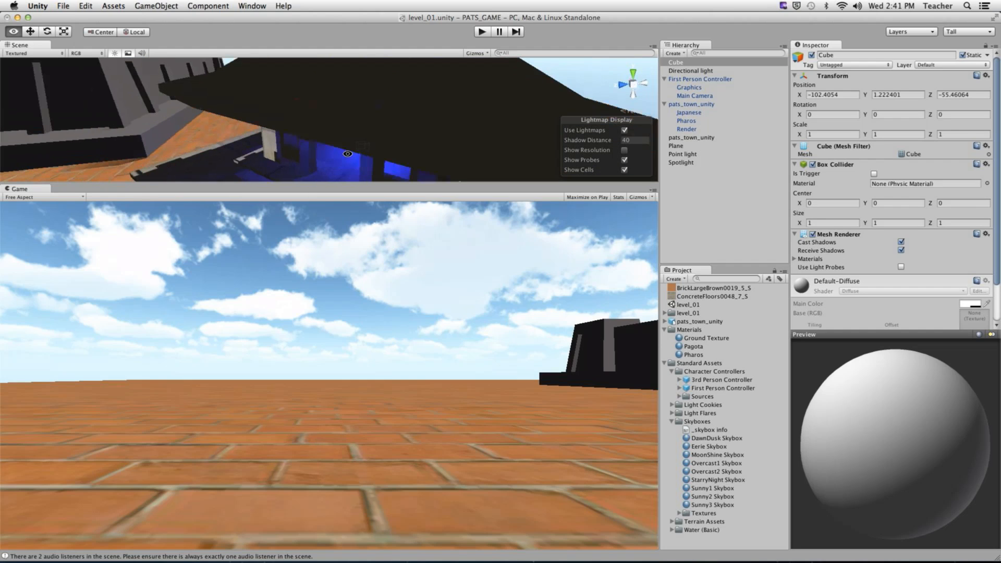
click(251, 5)
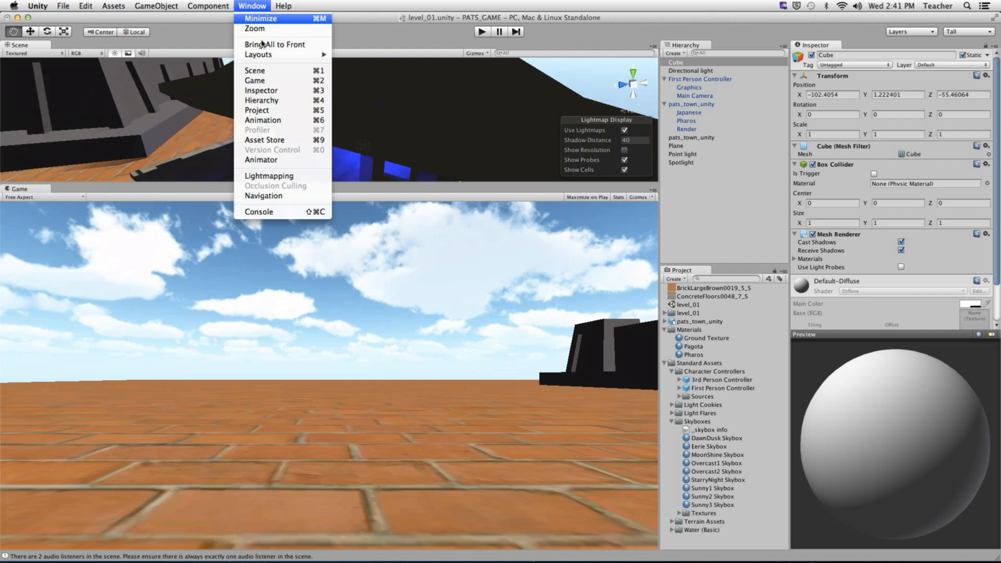
- Enable Use in forward rend. in Lightmapping's Bake settings and zoom in on the darker pagoda
click(269, 176)
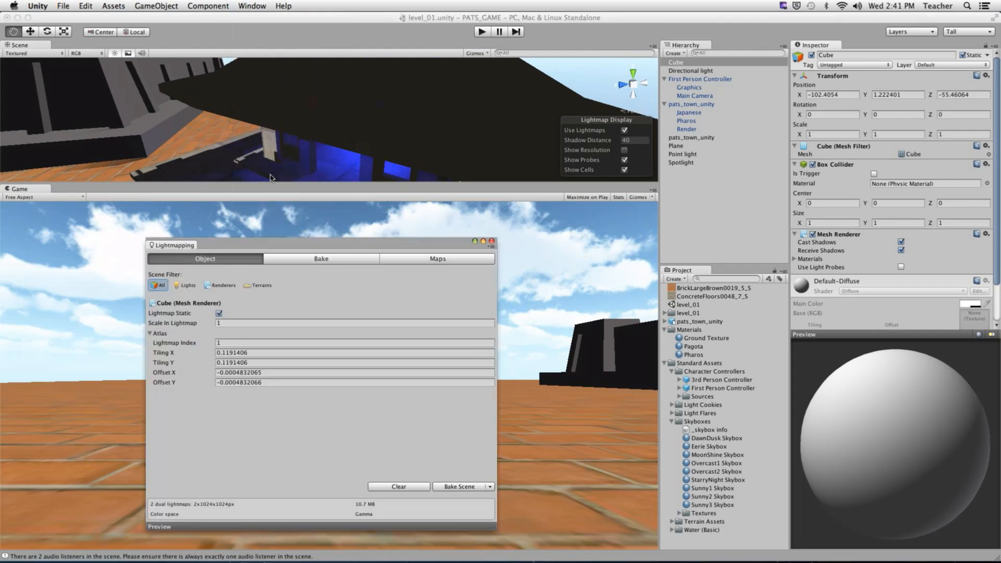
click(316, 264)
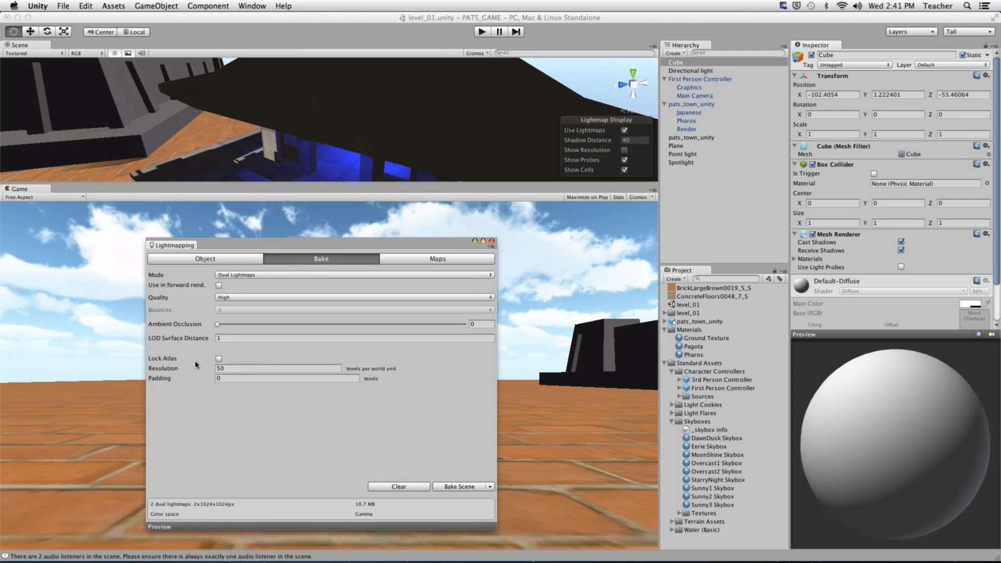
click(219, 285)
alt+drag(393, 154, 308, 115)
alt+right_drag(308, 115, 487, 128)
mouse_move(487, 128)
alt+mouse_down()
mouse_move(406, 124)
mouse_move(501, 133)
alt+mouse_up()
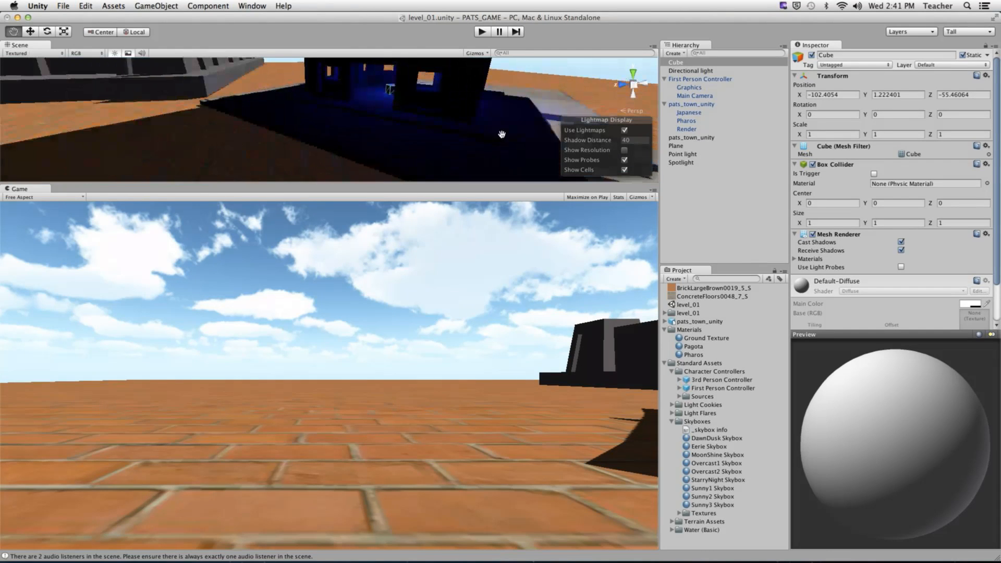
click(282, 6)
- With Lock Atlas checked, rebake the scene lightmaps (01:37) and close the Lightmapping window
mouse_move(255, 6)
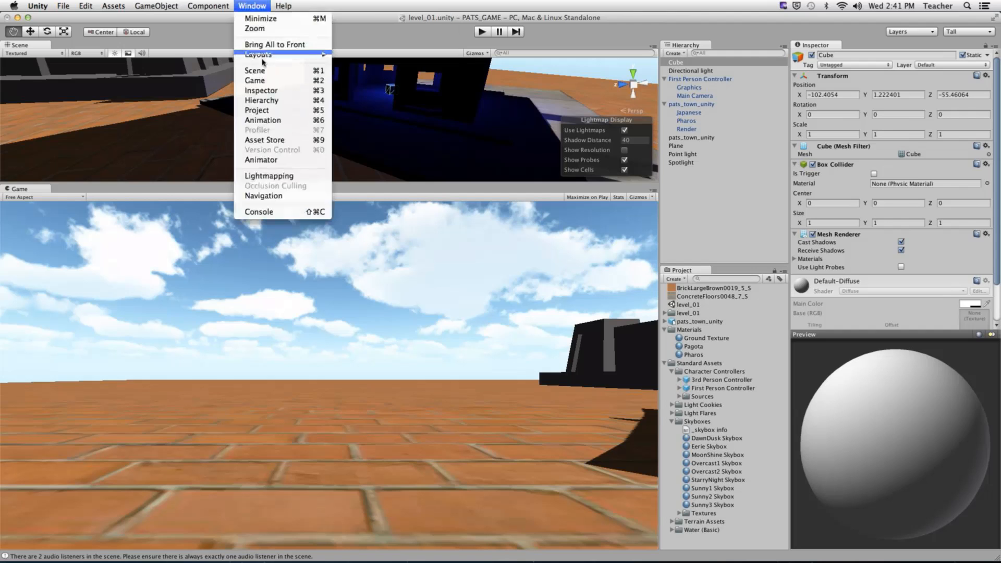
click(274, 175)
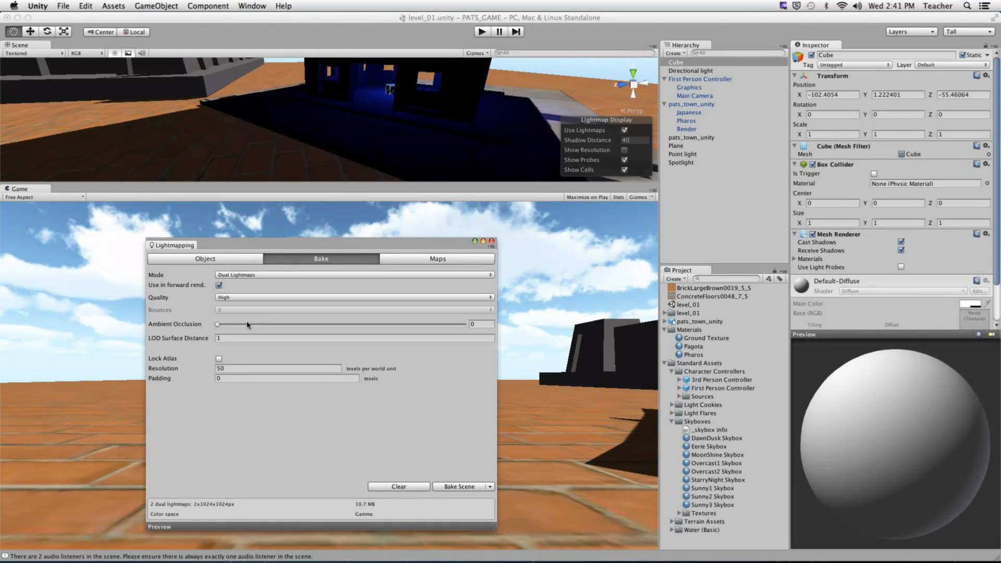
click(219, 359)
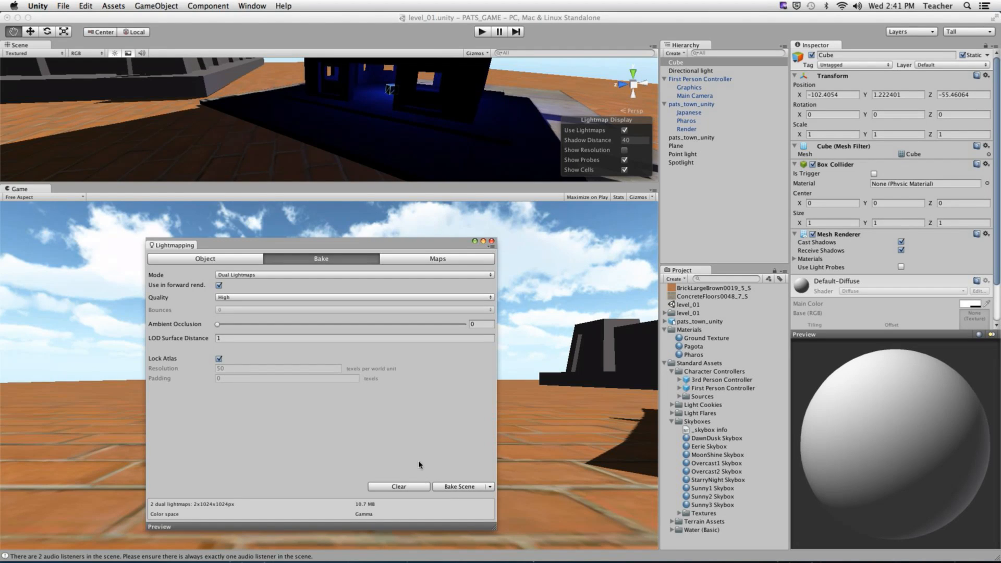
click(458, 486)
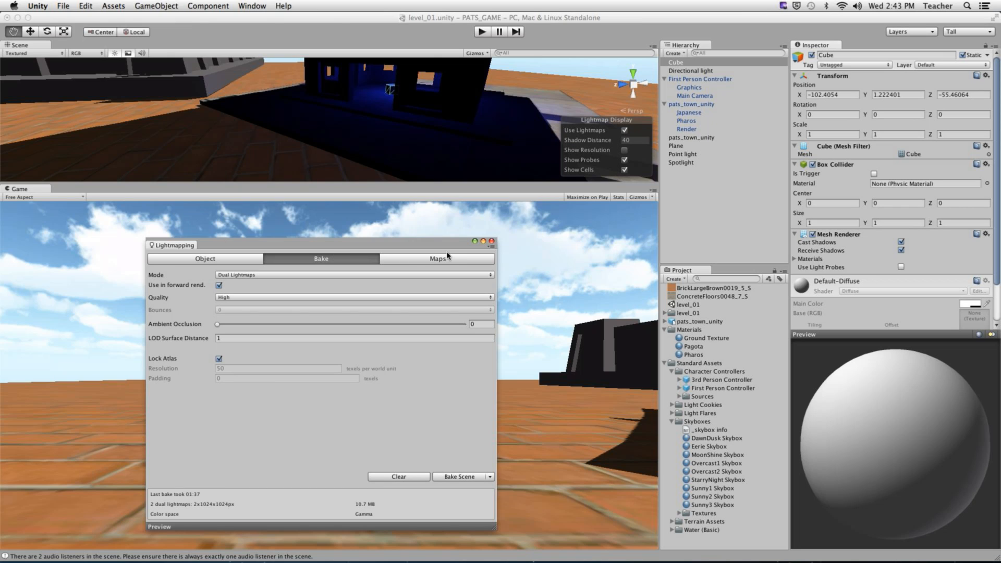
click(490, 241)
- Reopen Lightmapping, go to the Maps tab, and open LightmapFar-0 in Preview
mouse_move(471, 145)
alt+right_down()
mouse_move(230, 137)
mouse_move(469, 142)
alt+right_up()
alt+drag(469, 142, 302, 156)
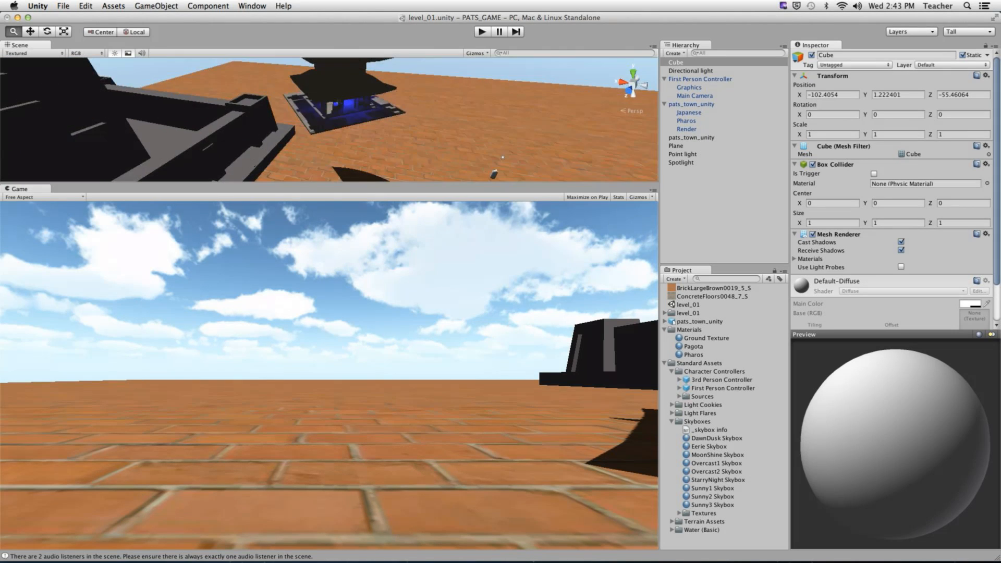
alt+right_drag(291, 141, 375, 152)
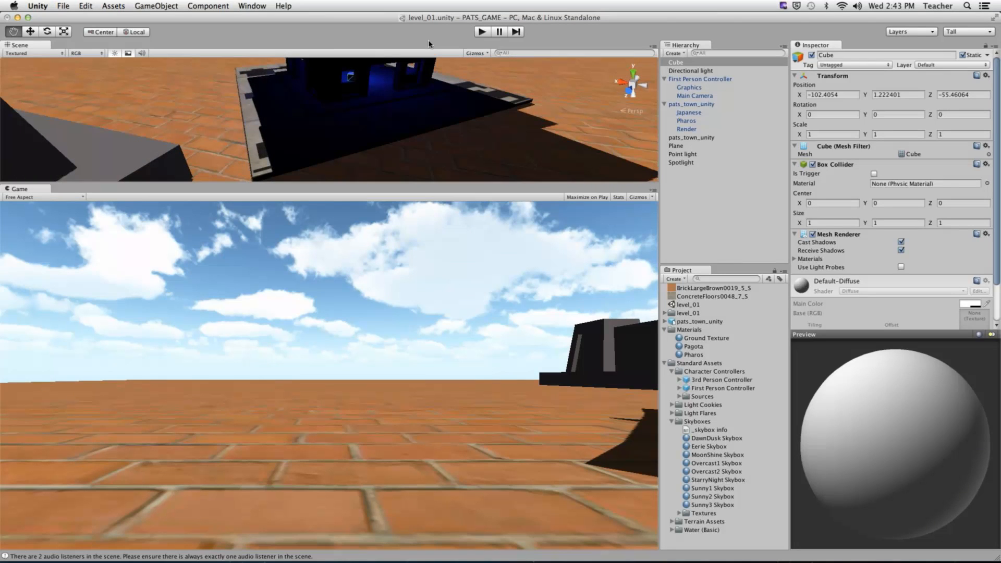
click(252, 5)
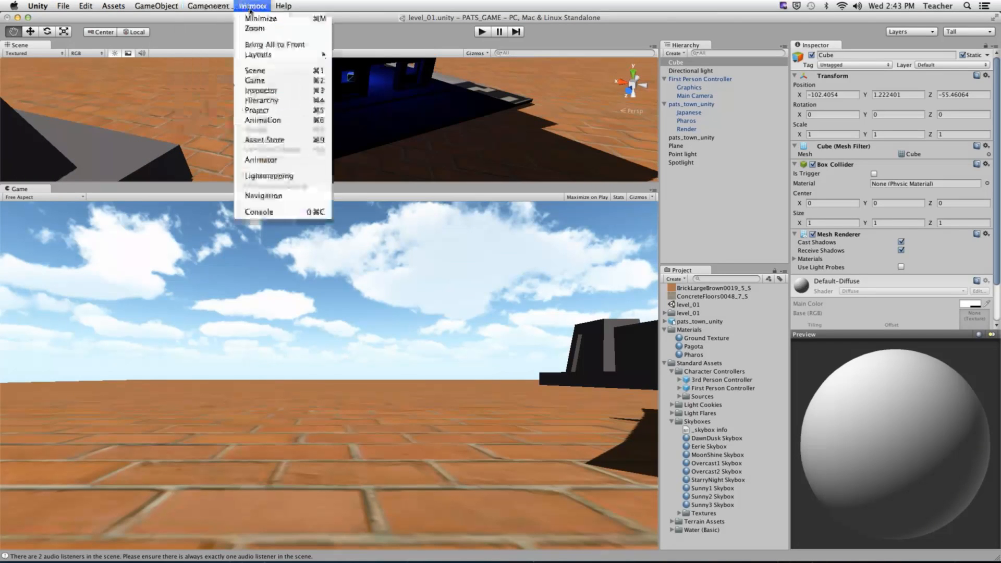
click(266, 176)
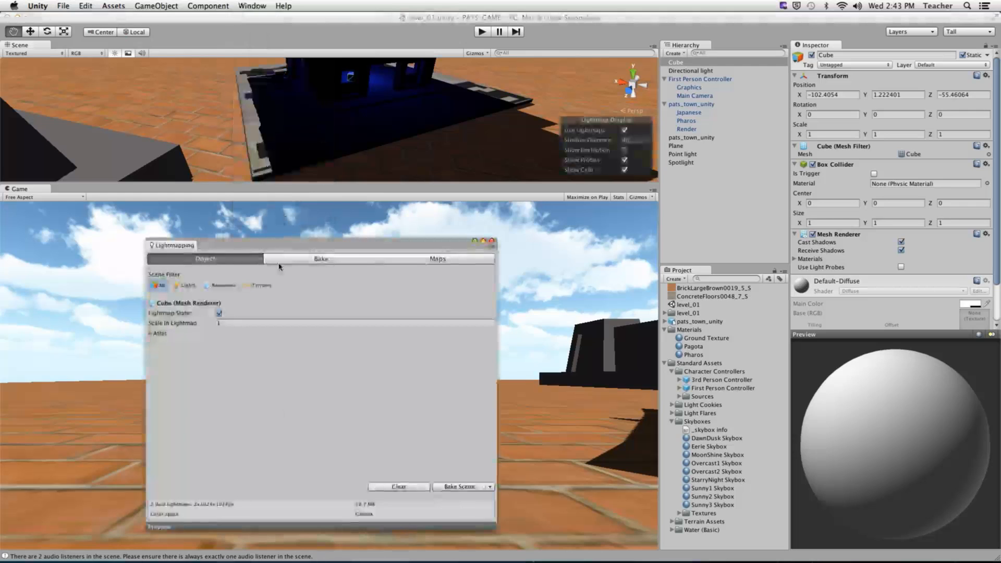
click(429, 260)
click(295, 334)
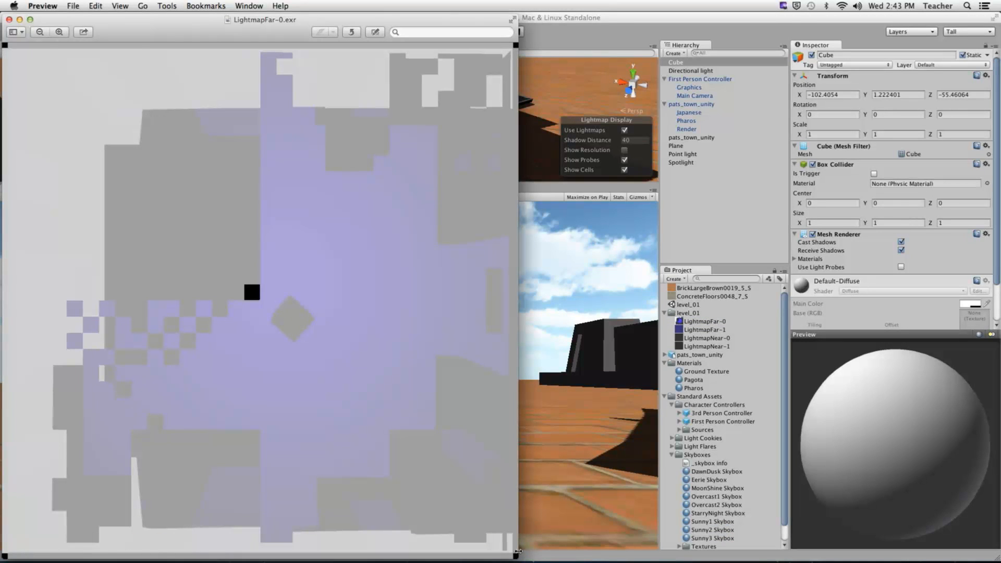
- Enlarge the LightmapFar-0.exr Preview window to inspect the atlas, then close it
drag(519, 554, 782, 533)
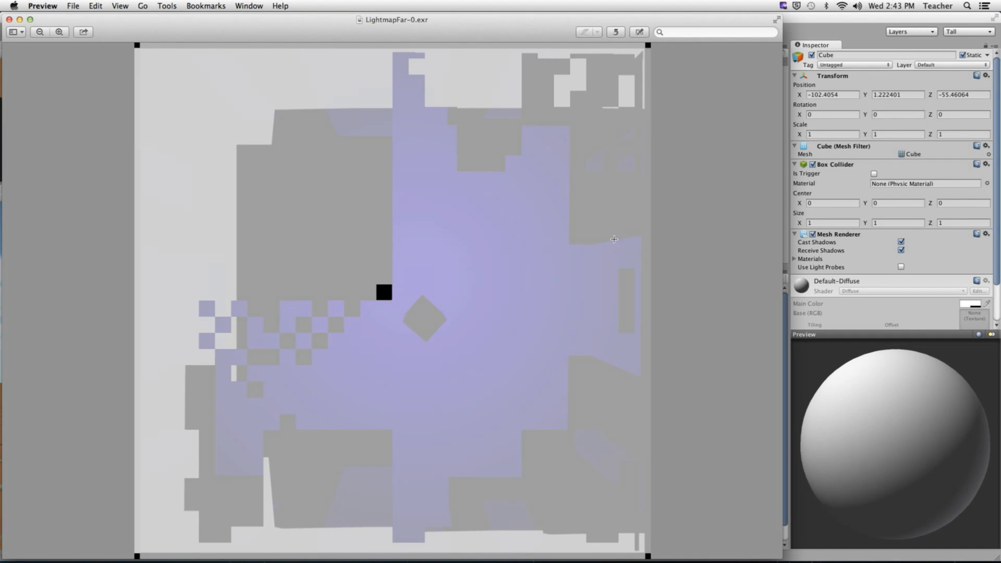
mouse_move(437, 25)
mouse_down()
mouse_move(454, 23)
mouse_move(444, 22)
mouse_up()
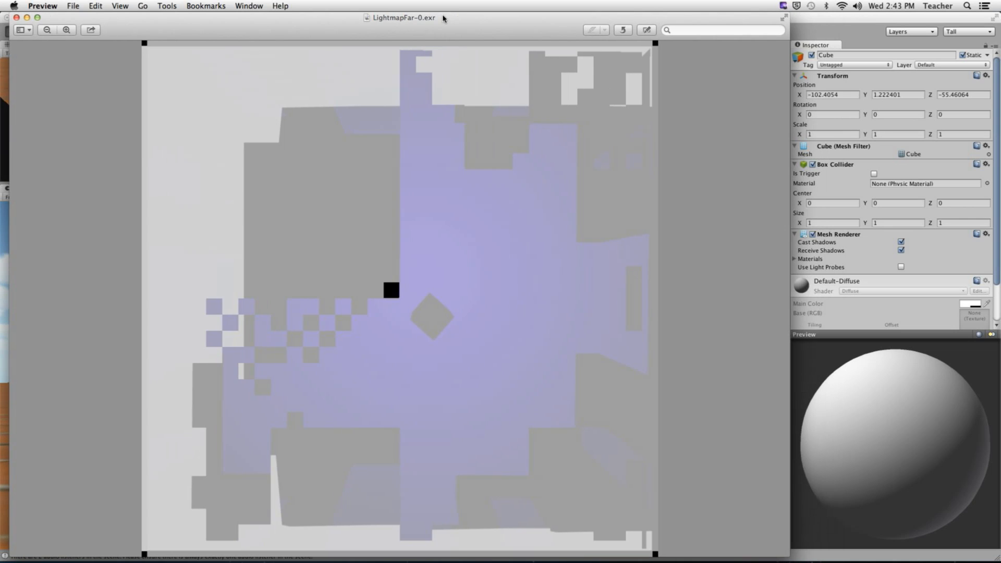
click(16, 18)
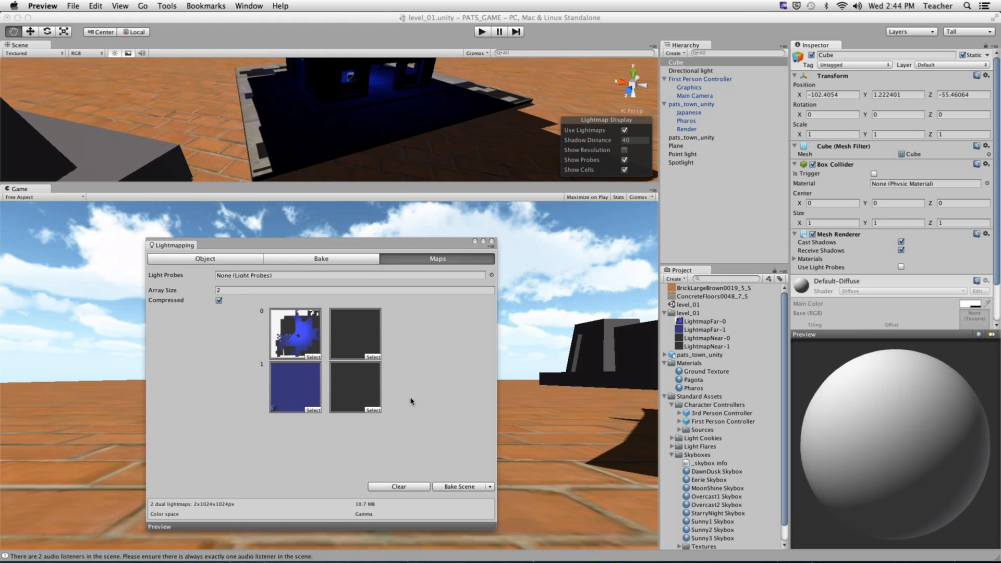
- Back in Unity, orbit the Scene view down to ground level facing the pagoda
click(297, 262)
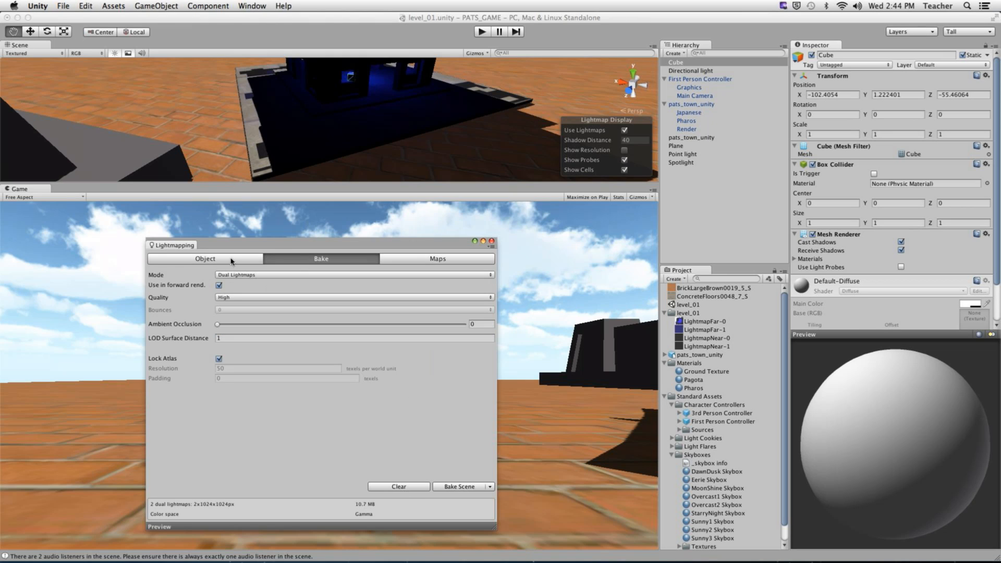
alt+drag(416, 120, 344, 112)
alt+right_drag(344, 112, 330, 109)
alt+drag(329, 108, 445, 108)
alt+right_drag(445, 108, 542, 119)
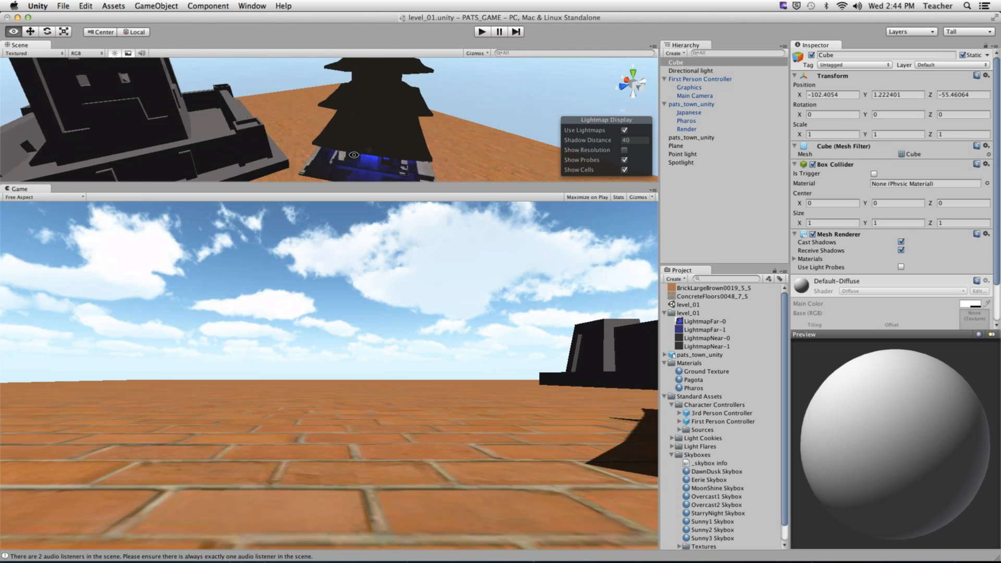
alt+drag(459, 172, 413, 136)
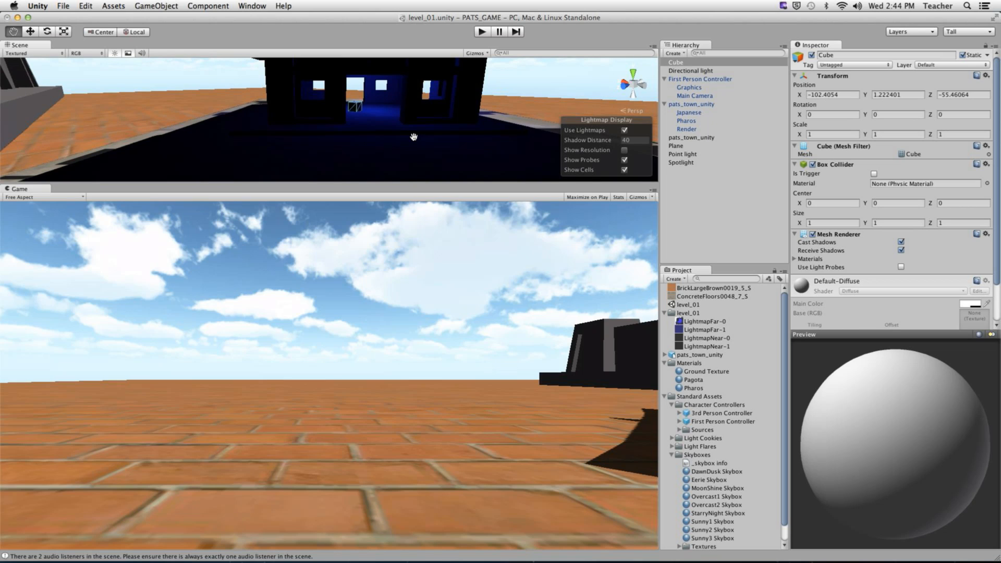
- Make the Scene view taller and orbit around the pagoda to check its baked lighting
drag(410, 184, 417, 381)
scroll(355, 228, down, 5)
alt+drag(356, 228, 424, 248)
scroll(387, 272, down, 4)
scroll(388, 272, down, 5)
scroll(387, 272, up, 8)
scroll(424, 248, down, 6)
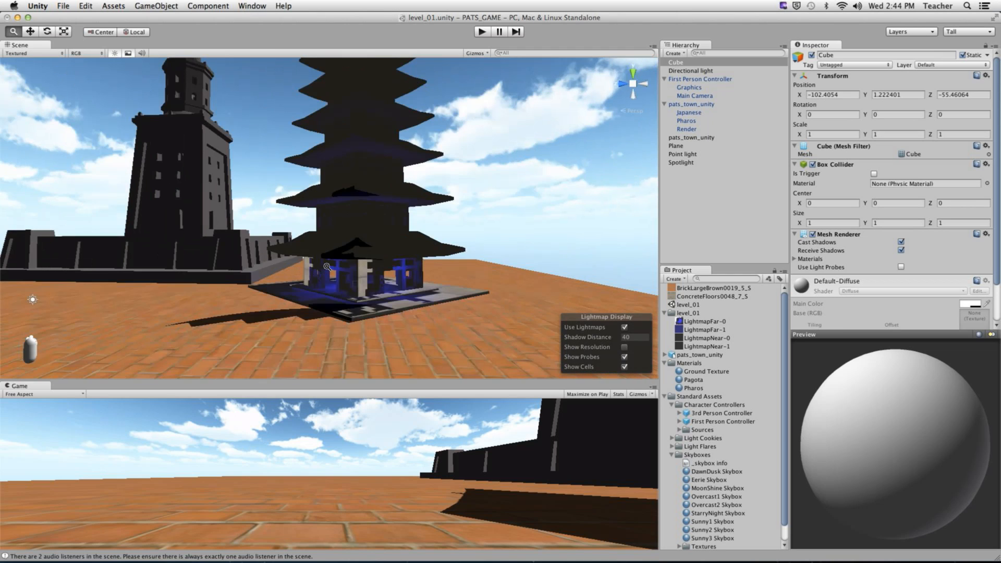
alt+drag(244, 307, 301, 216)
scroll(302, 216, down, 10)
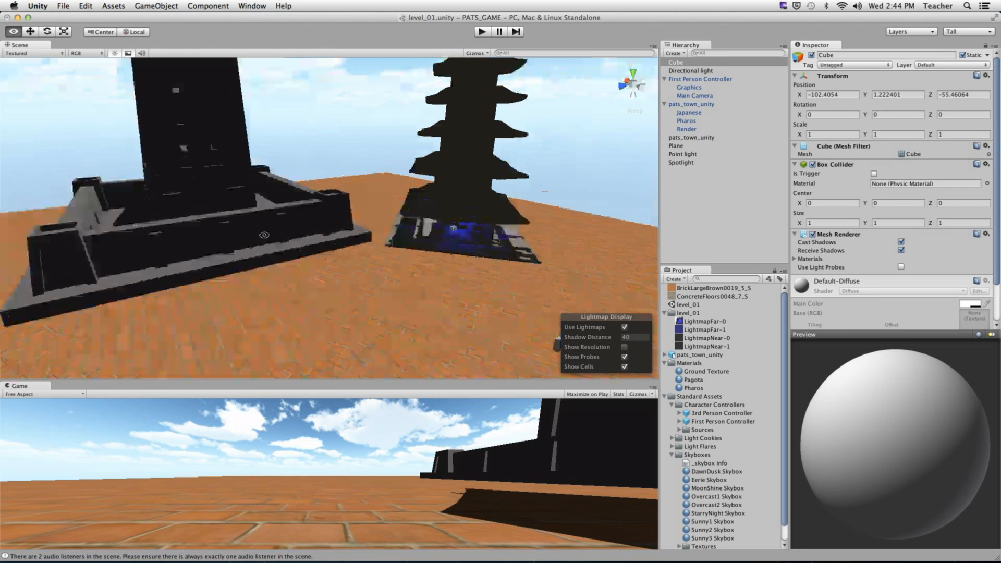
- Toggle the lightmap cells off and on, select the player's Graphics object, and enlarge the Game view
click(625, 367)
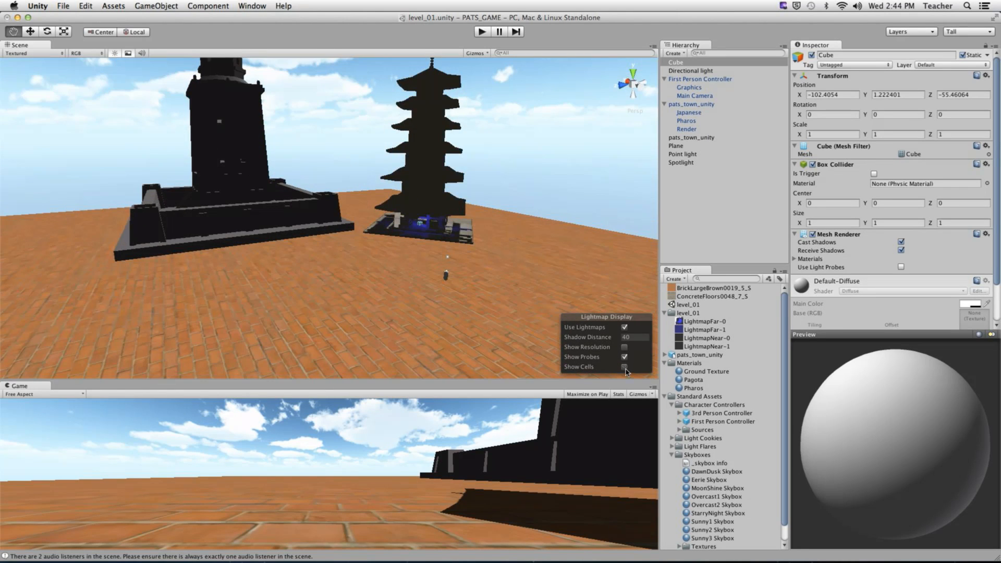
click(624, 367)
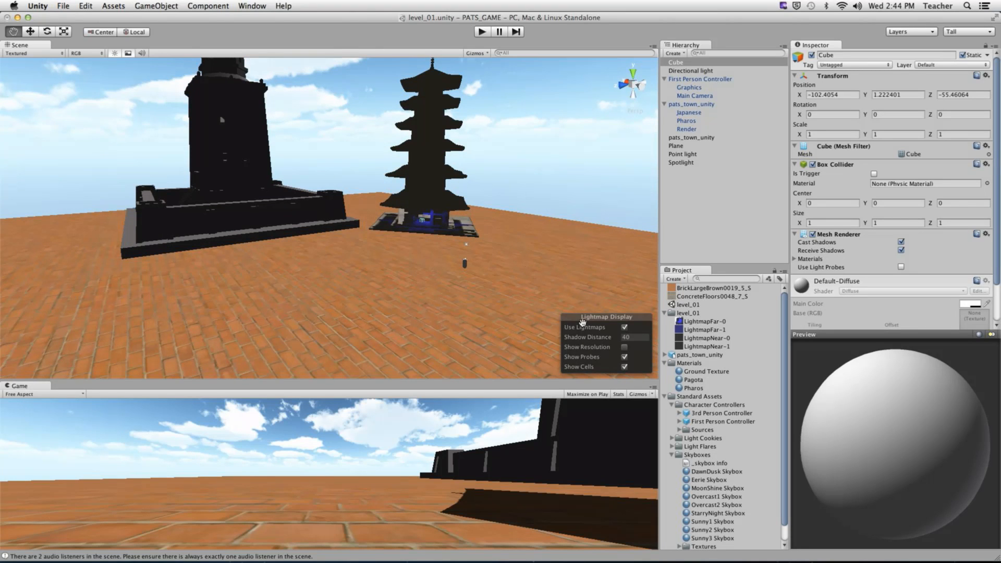
click(713, 175)
click(695, 88)
alt+drag(490, 224, 499, 271)
alt+right_drag(499, 271, 461, 178)
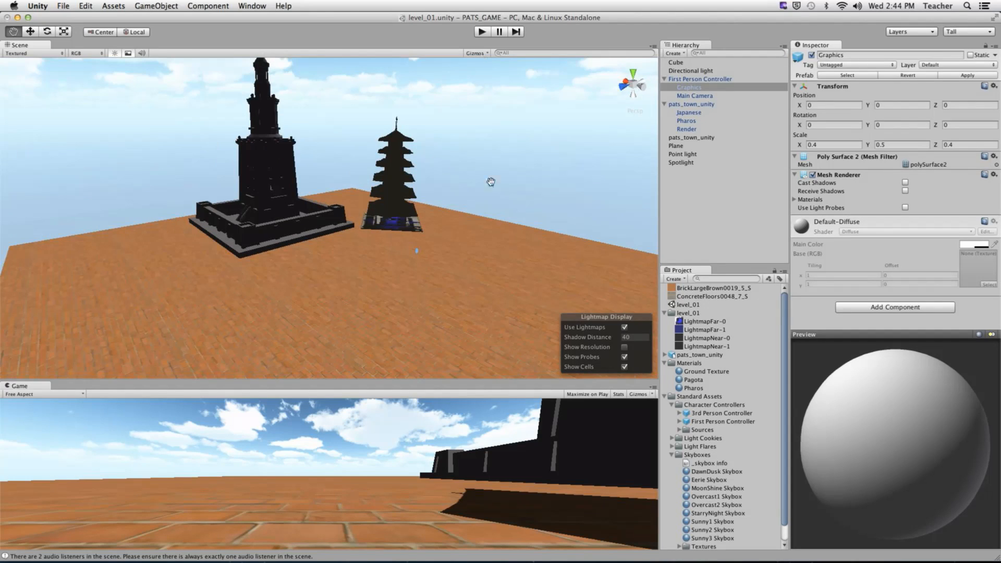
drag(434, 390, 458, 50)
click(482, 31)
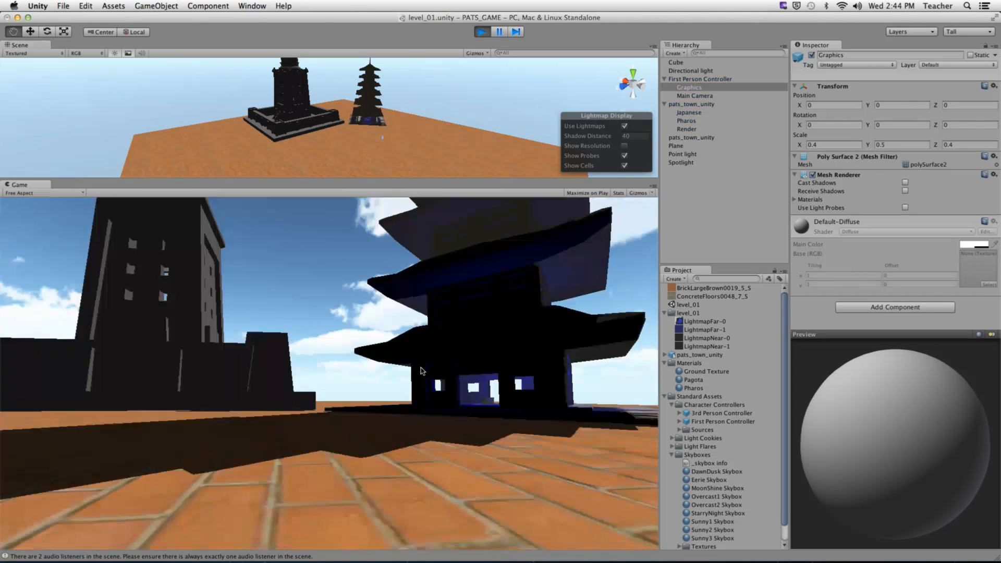
key(w)
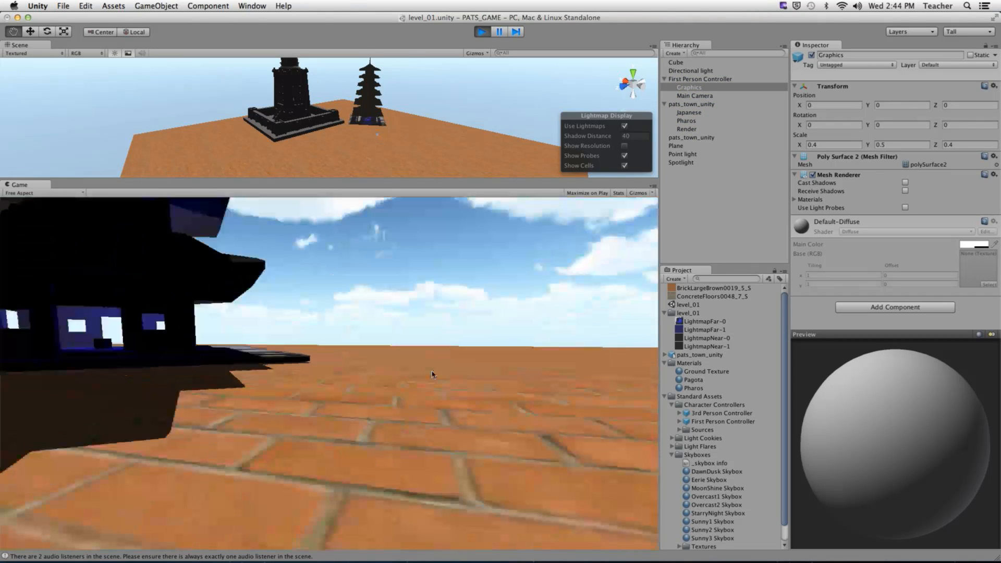
key(w)
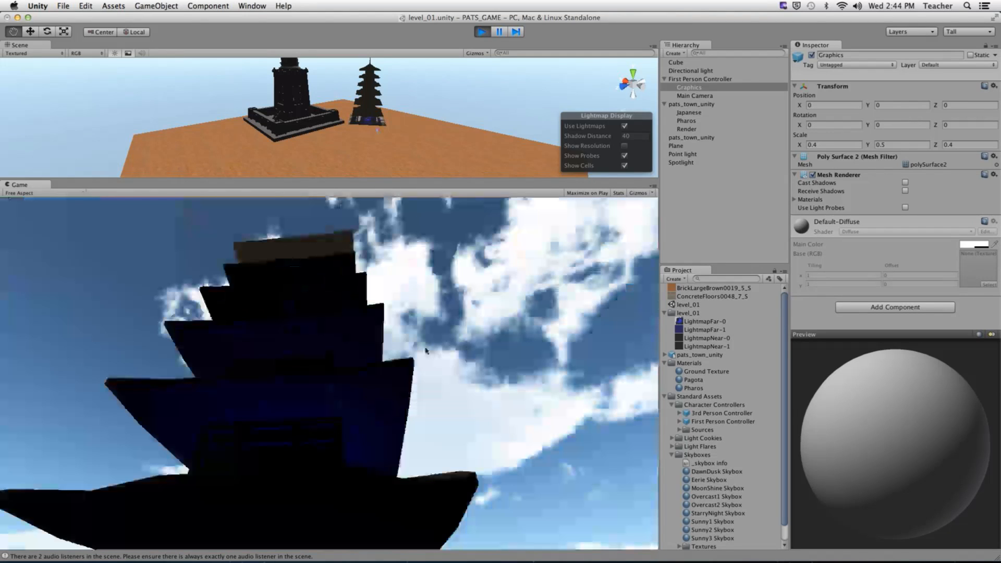
key(w)
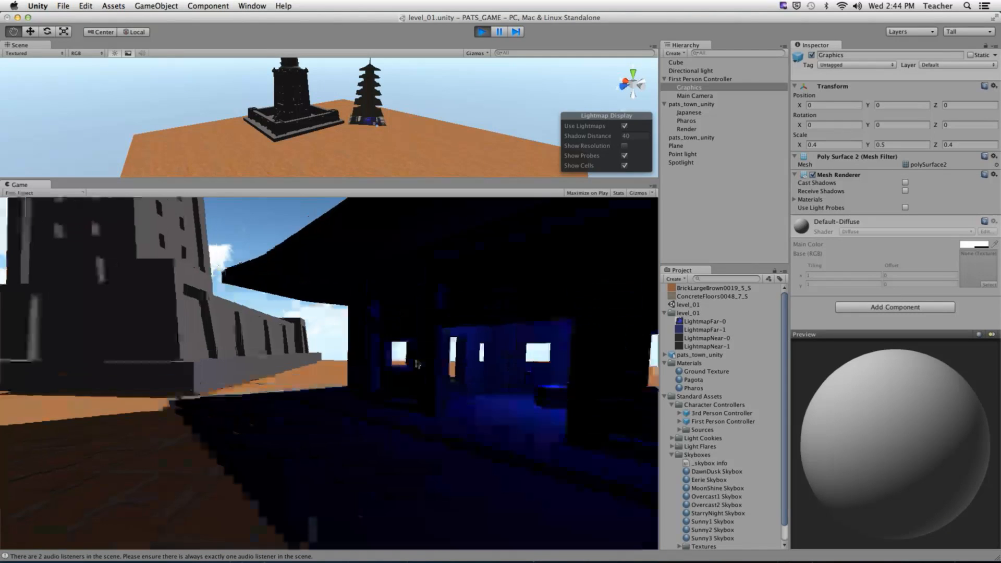
key(w)
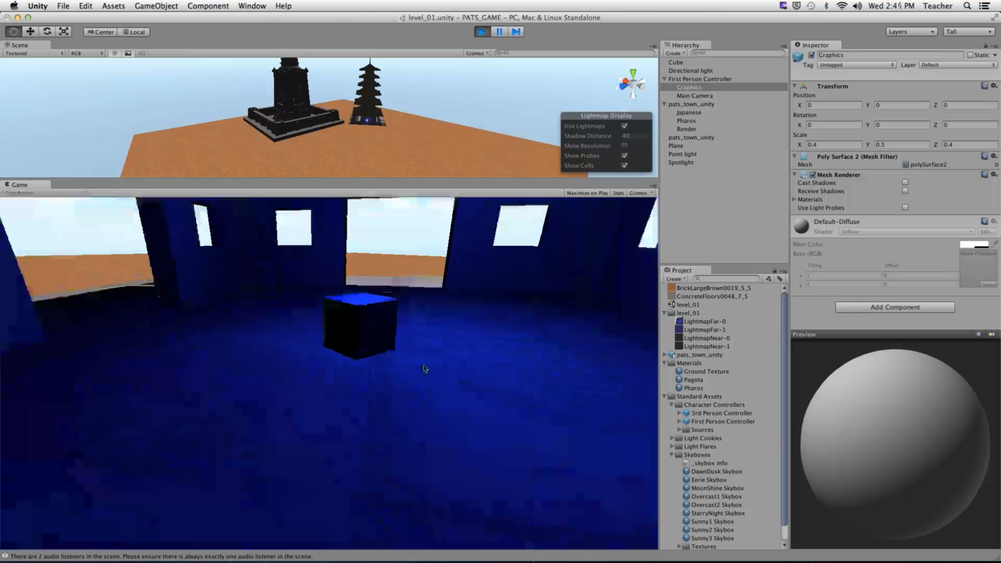
key(w)
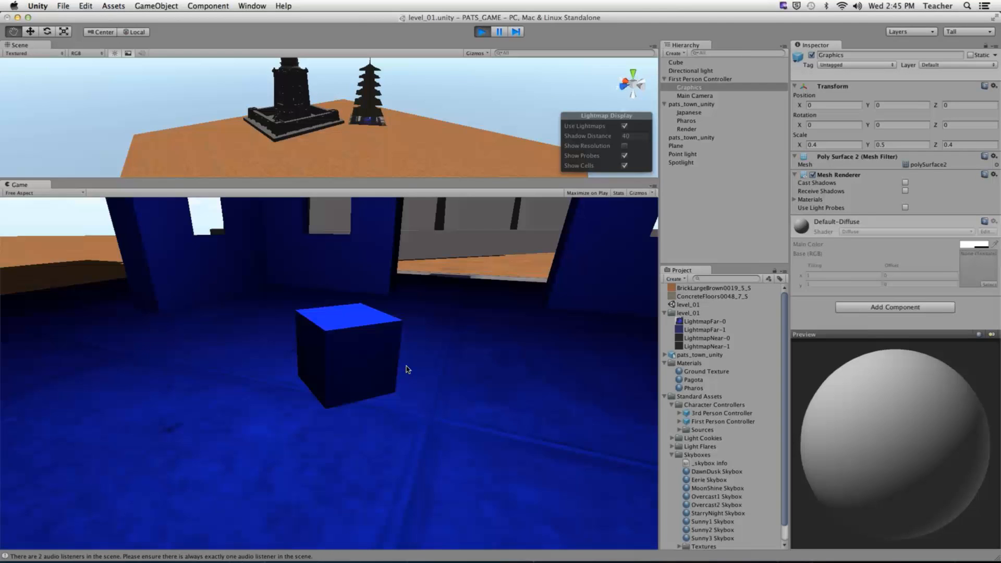
key(w)
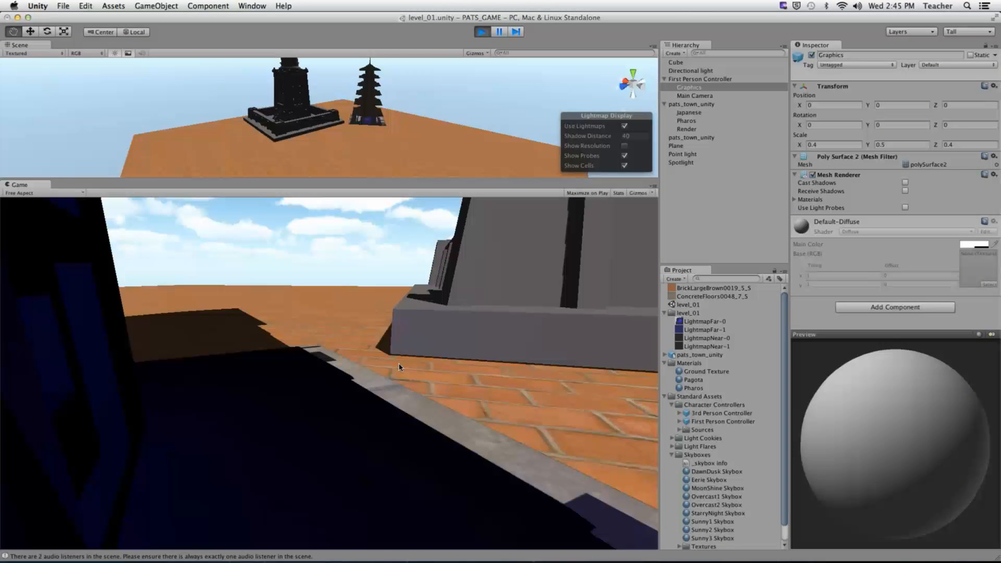
key(w)
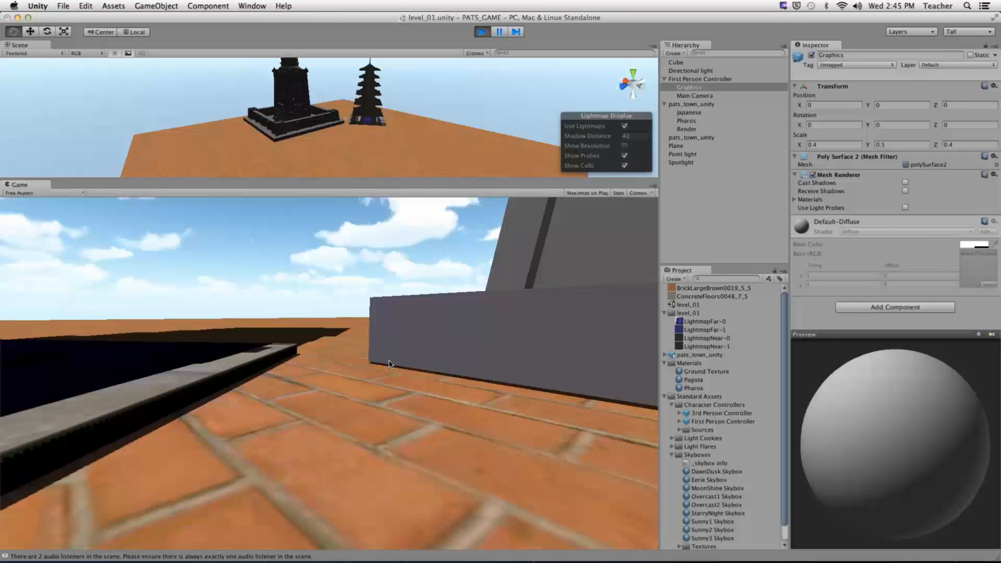
key(w)
key(space)
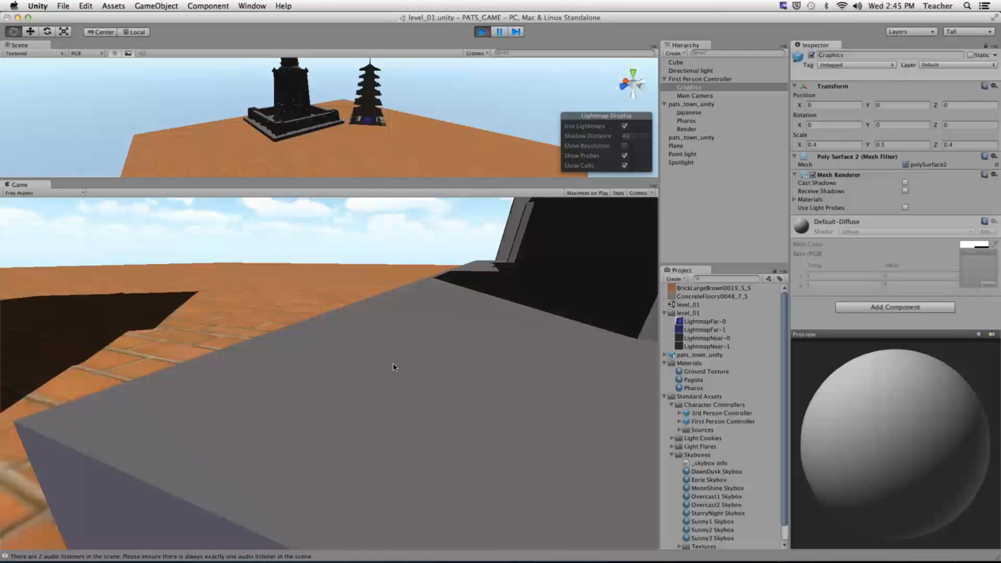
key(w)
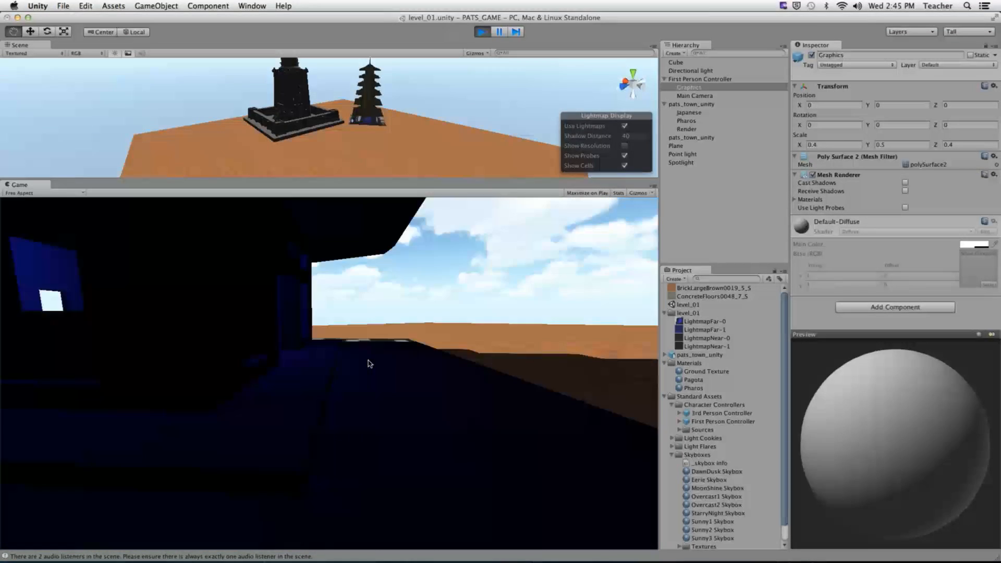
key(d)
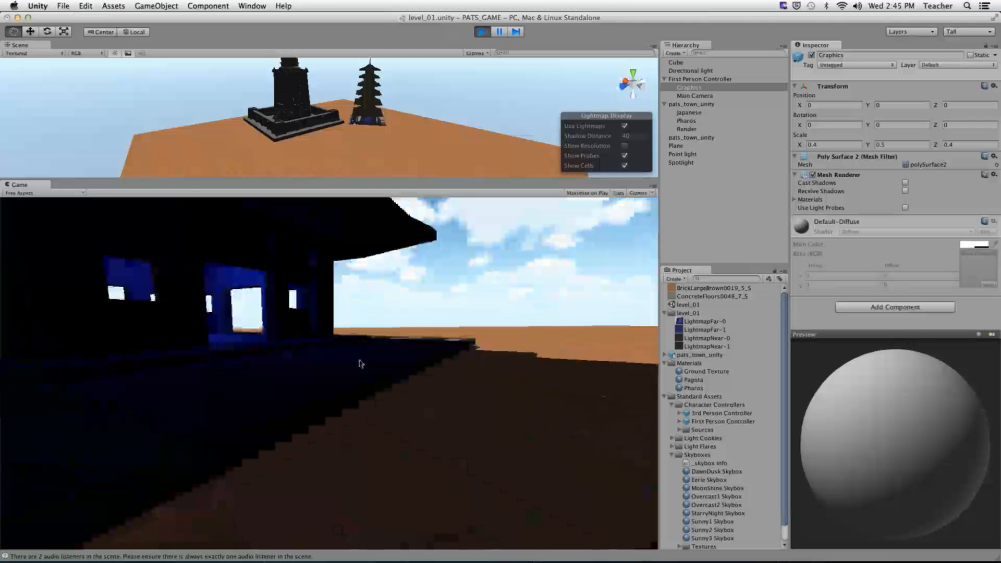
key(d)
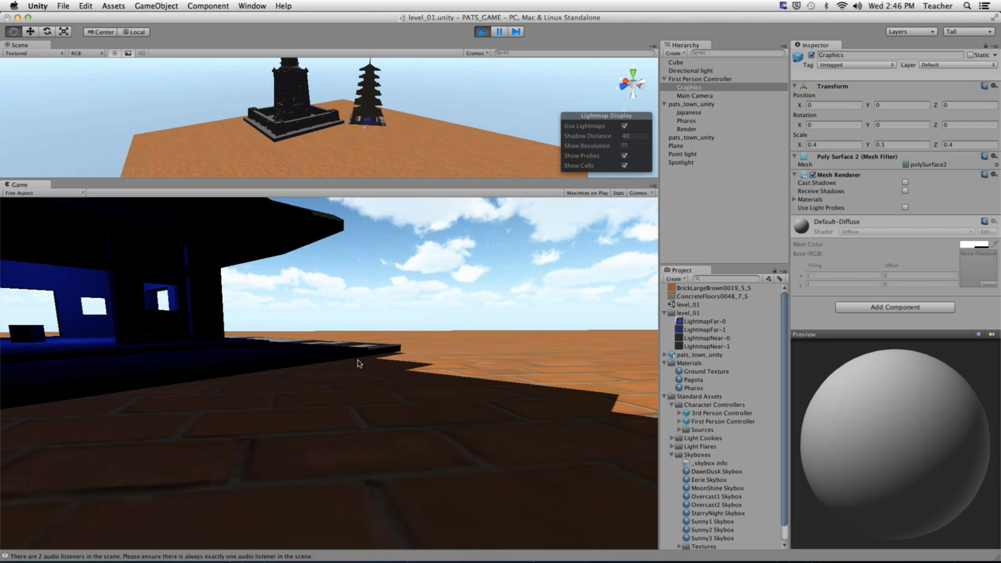
key(super+p)
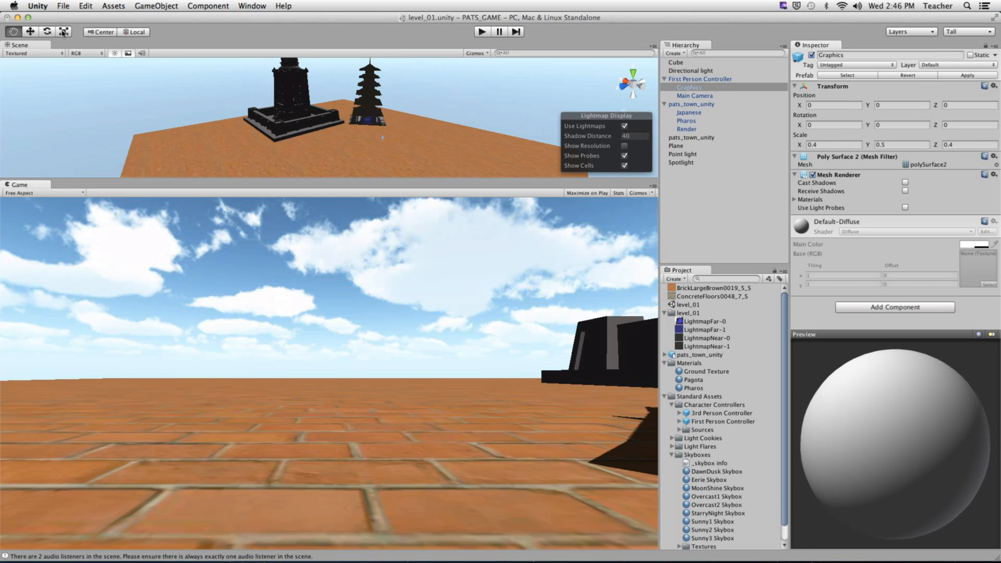
- Open Build Settings and add level_01.unity as scene 0 in Scenes In Build
key(ctrl)
click(63, 6)
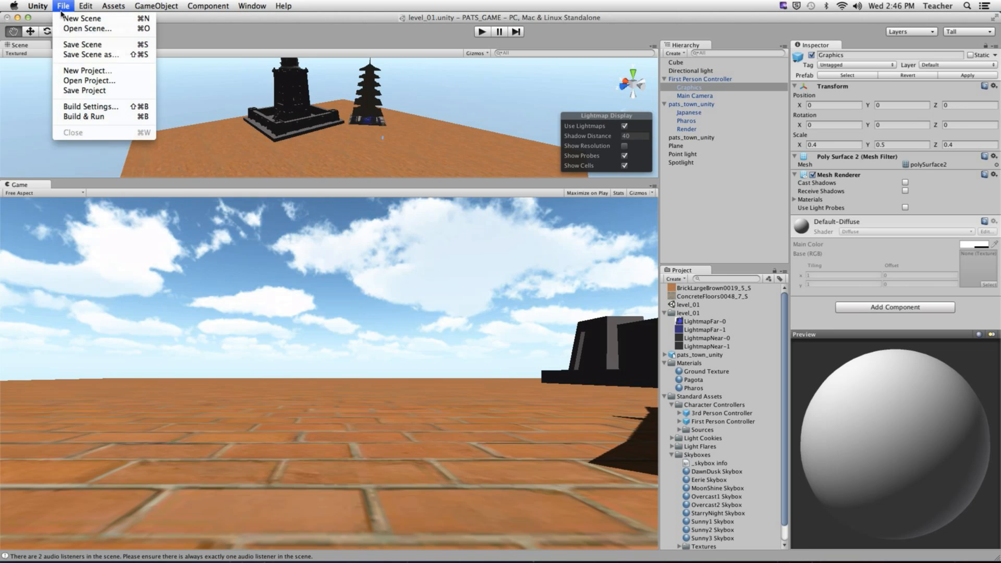
click(80, 108)
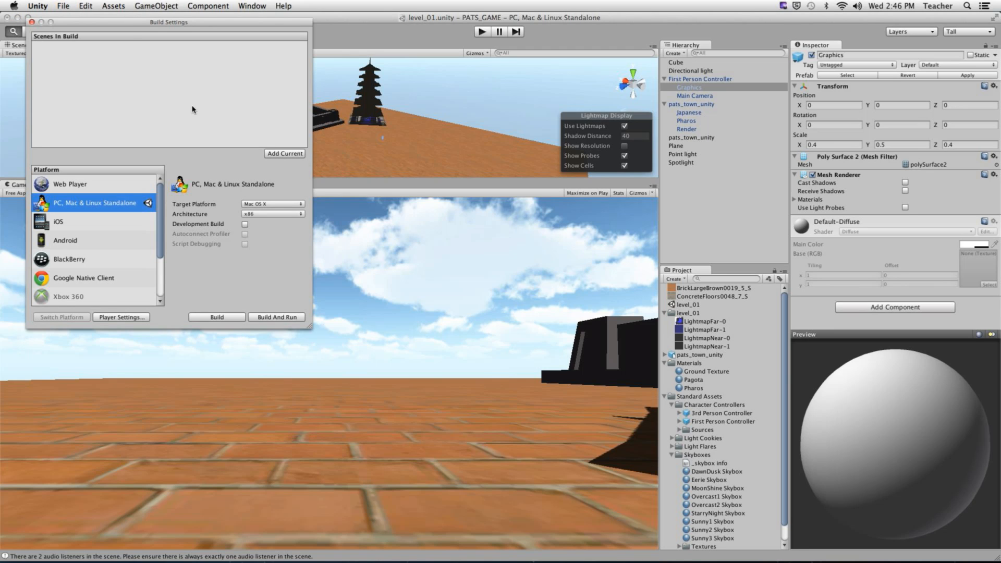
drag(133, 23, 201, 29)
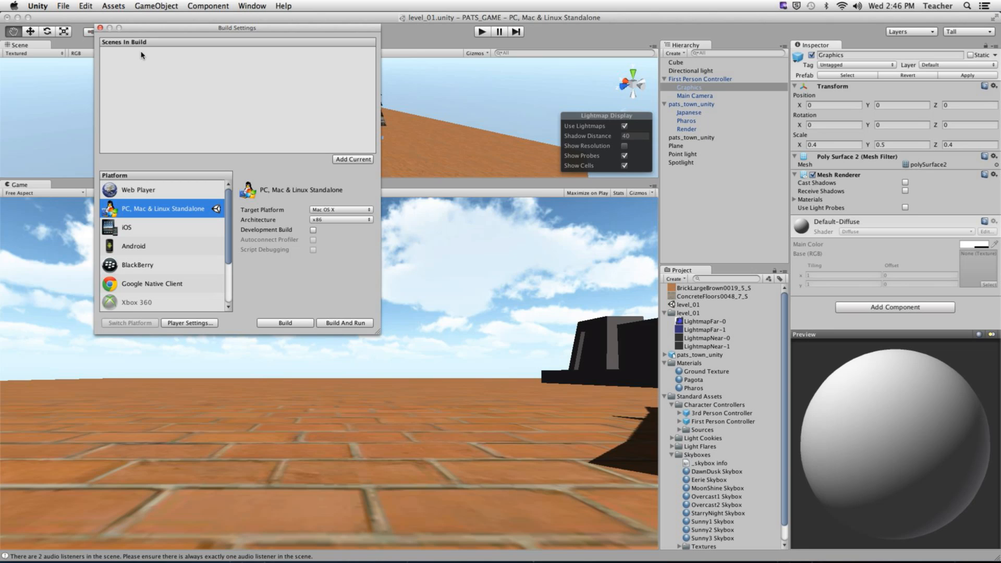
click(353, 159)
click(150, 51)
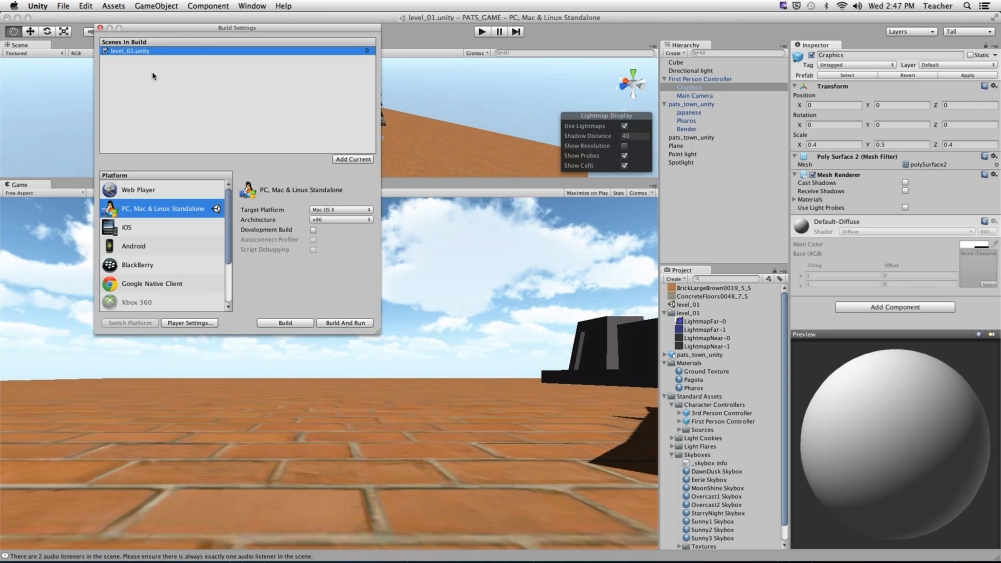
key(ctrl)
ctrl+scroll(108, 265, up, 1)
ctrl+scroll(111, 271, down, 1)
- In a new Chrome tab, load unity3d and open the Unity Store via Buy
mouse_move(186, 561)
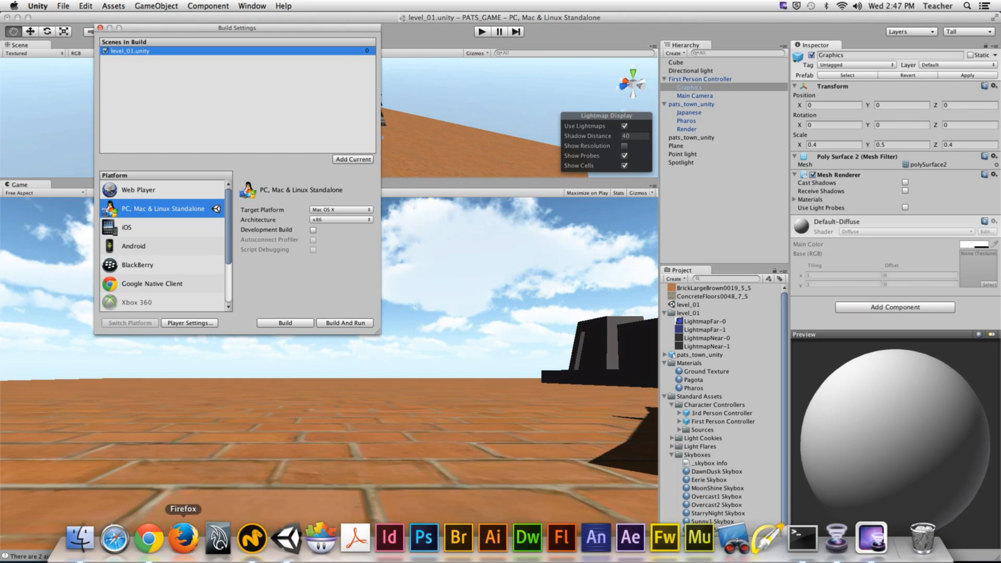
click(149, 540)
click(457, 24)
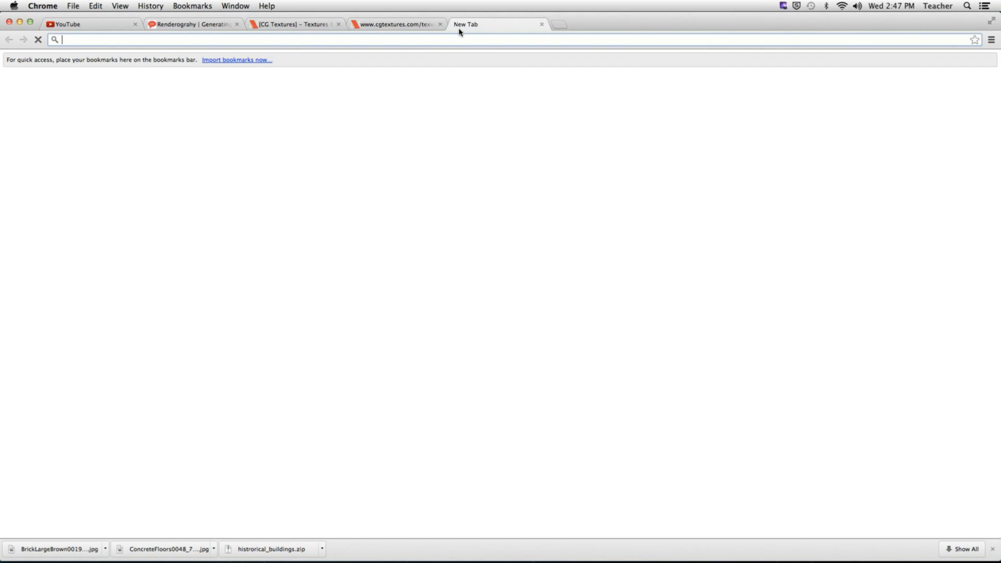
text(www.)
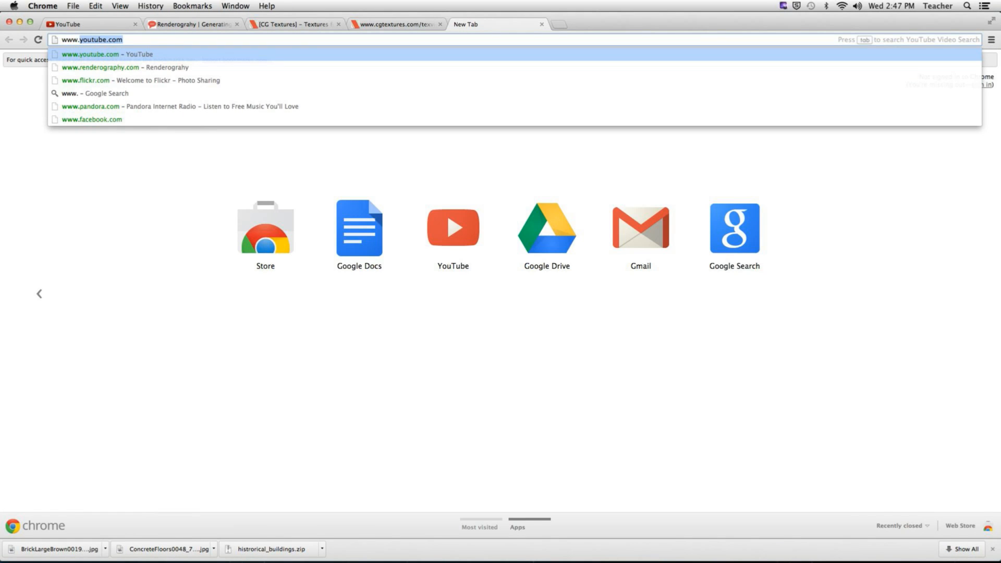
key(BackSpace)
key(BackSpace)
key(BackSpace)
key(BackSpace)
key(BackSpace)
text(unity3d)
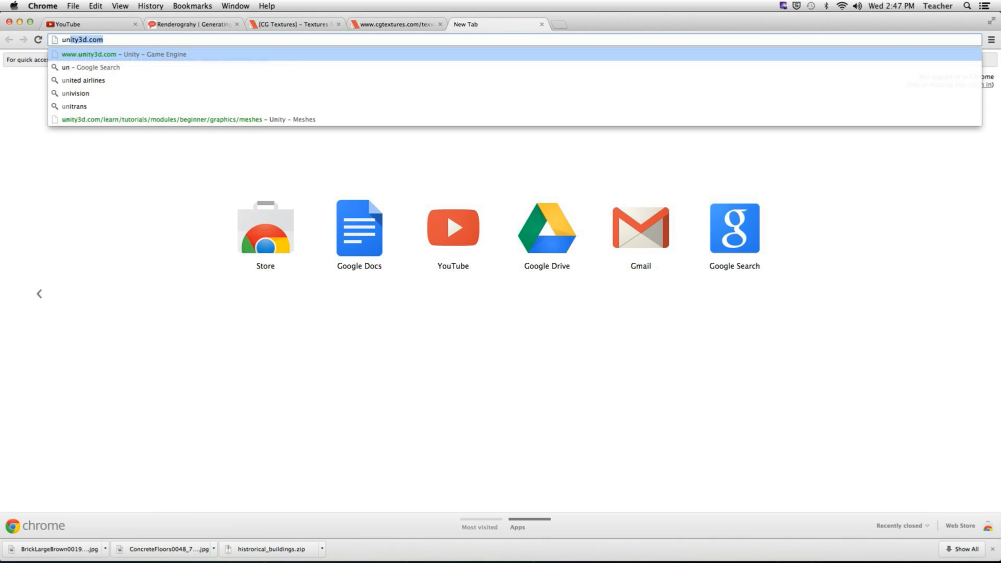
key(Return)
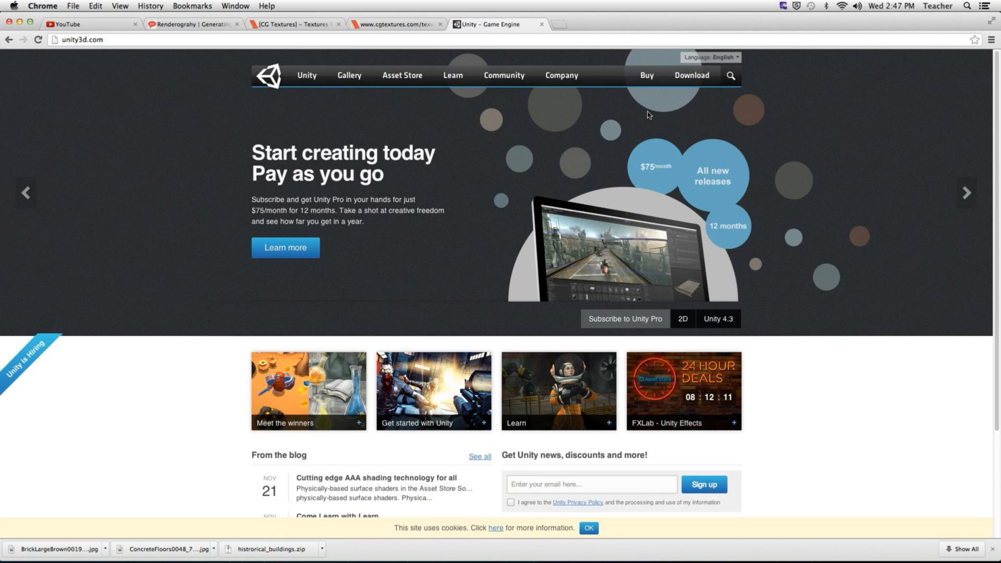
click(646, 78)
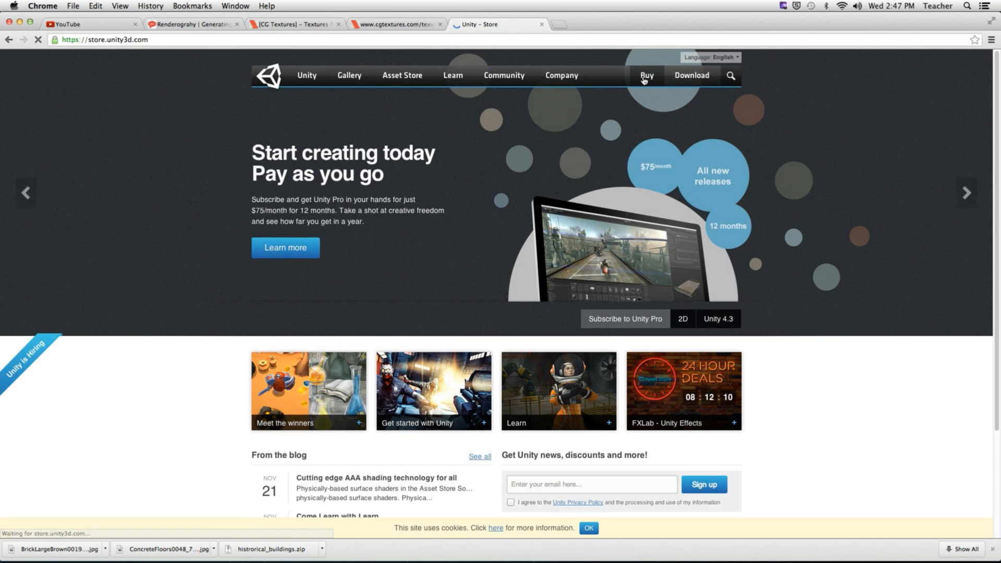
scroll(217, 287, down, 3)
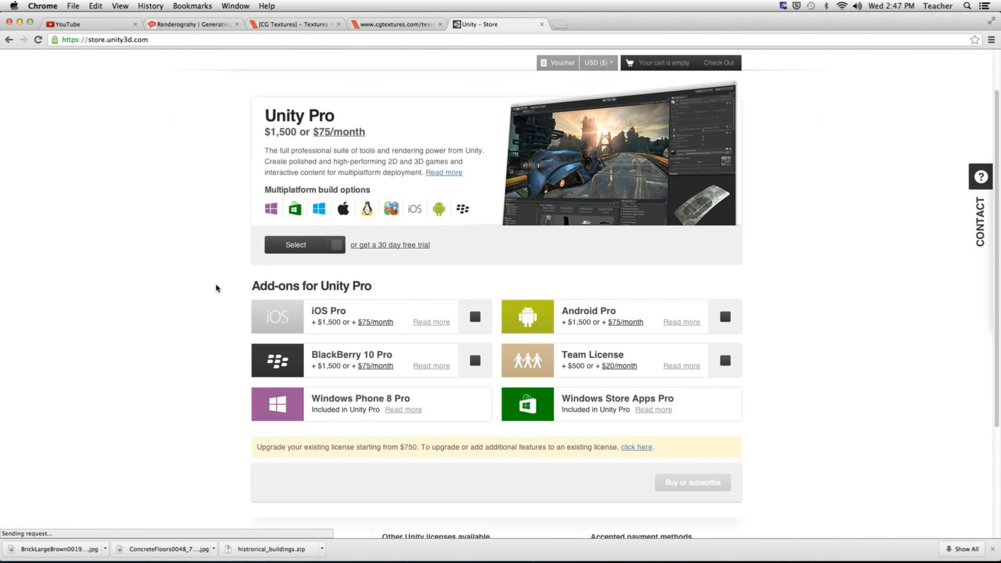
- Scroll through the store page and tick the iOS Pro add-on
scroll(216, 287, down, 2)
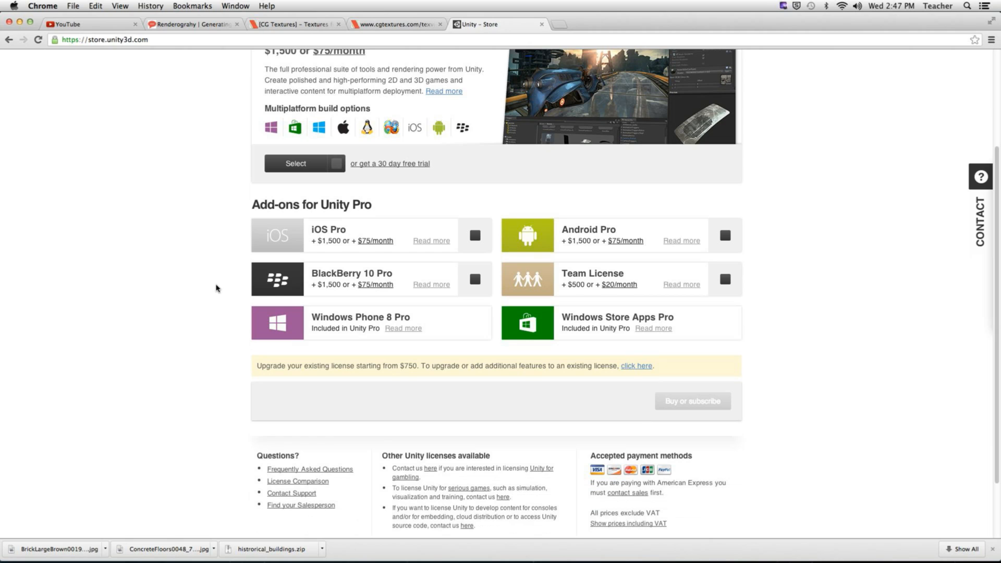
scroll(216, 288, up, 2)
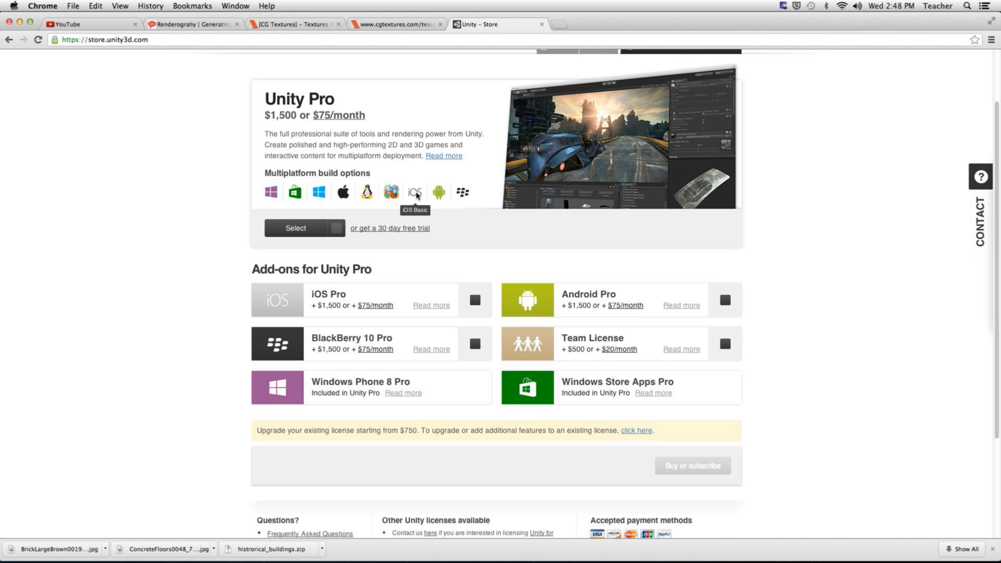
scroll(177, 307, up, 3)
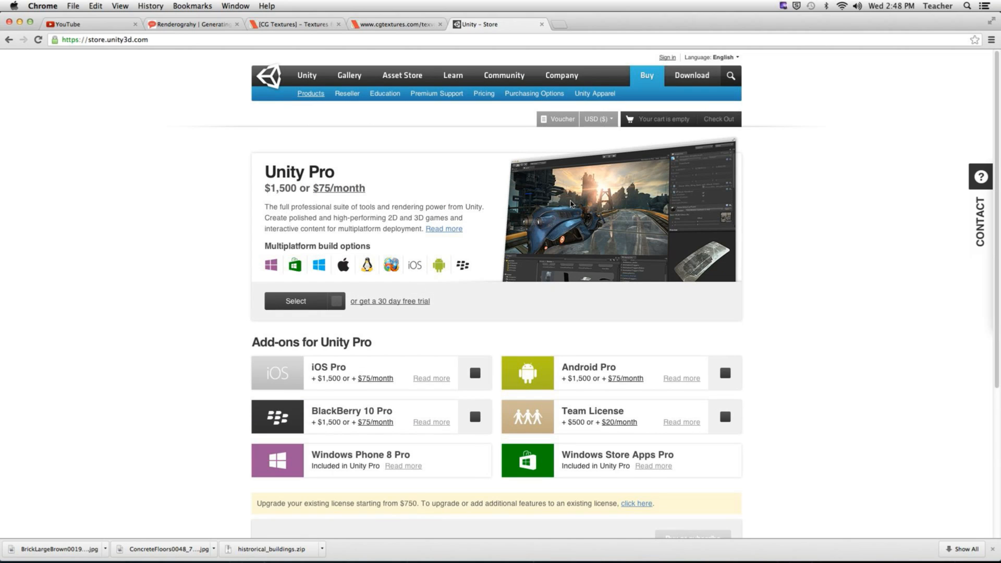
scroll(235, 271, down, 5)
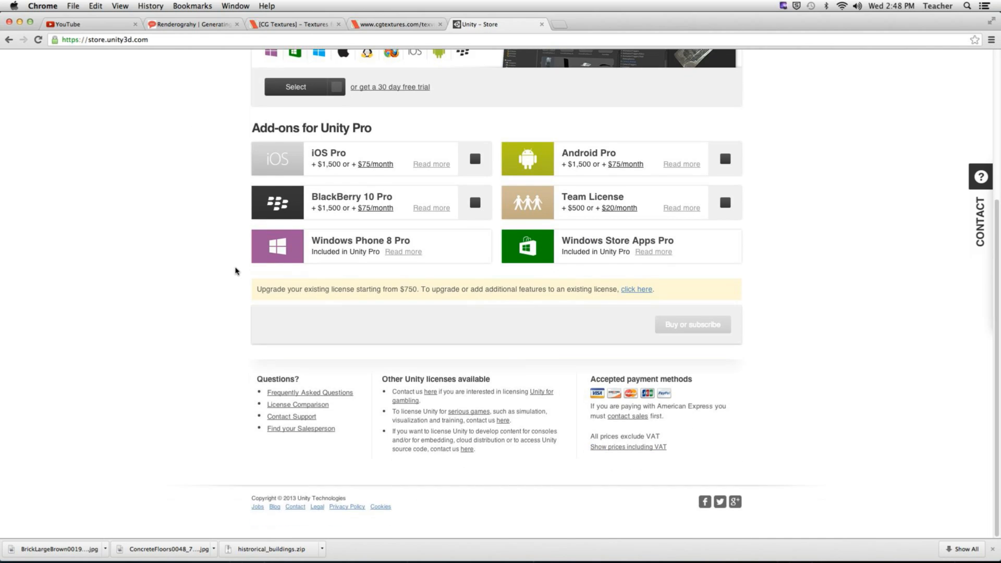
scroll(235, 271, up, 5)
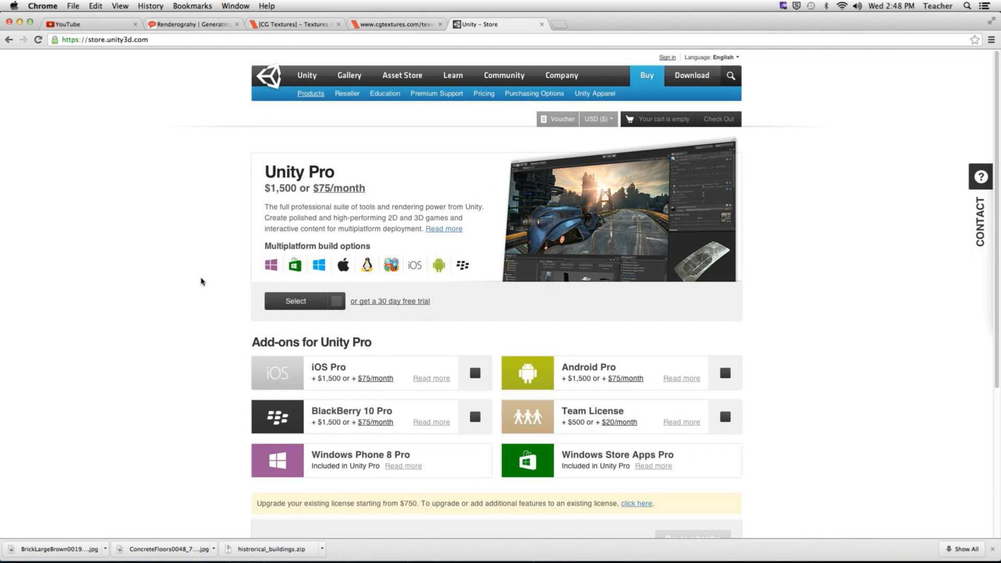
scroll(183, 302, down, 3)
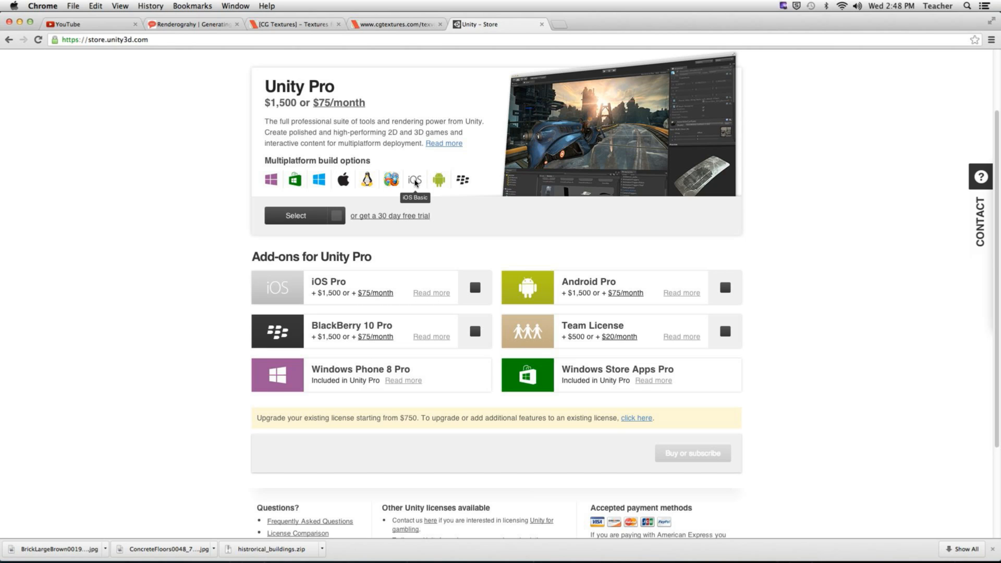
scroll(193, 281, up, 3)
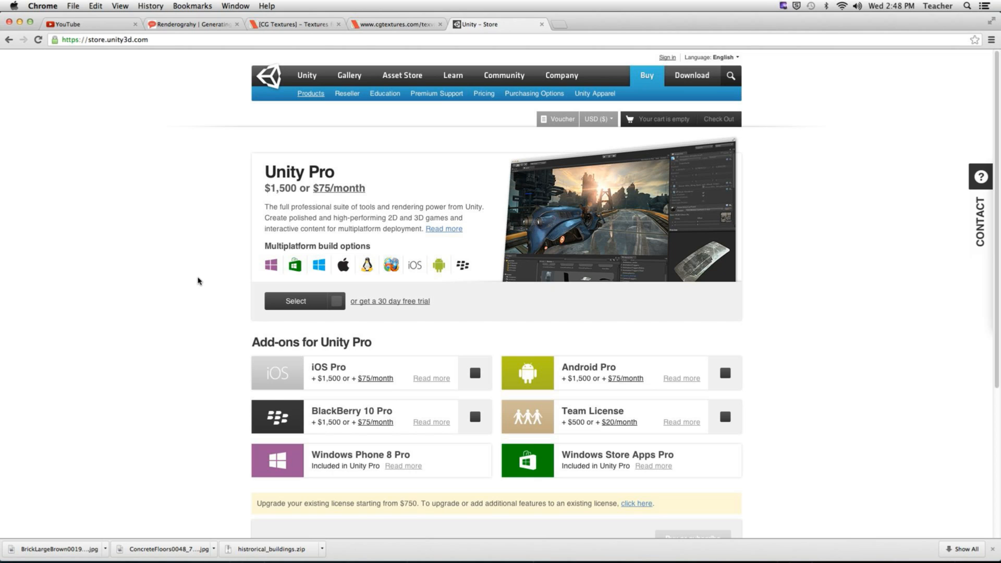
scroll(198, 282, down, 5)
scroll(197, 279, up, 4)
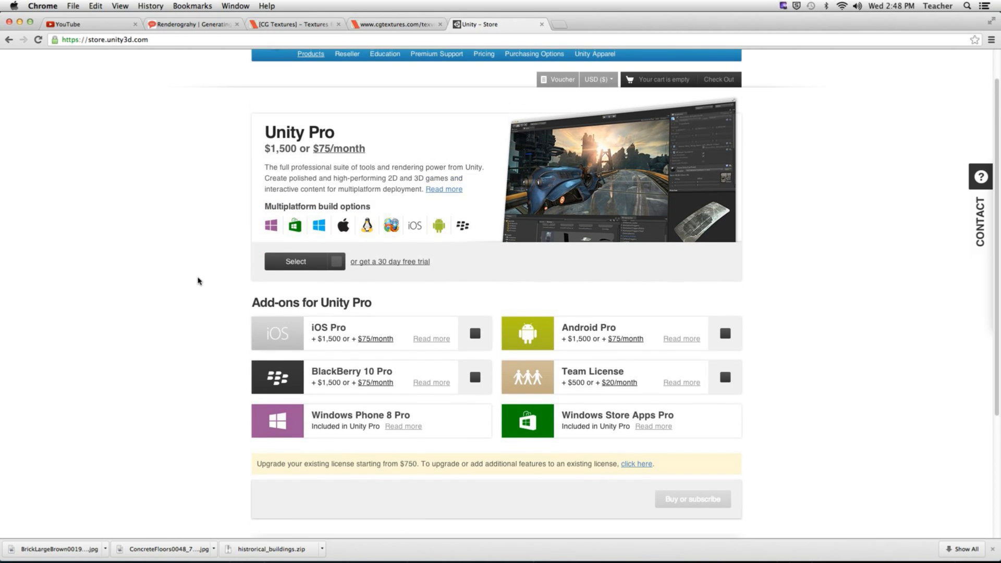
click(475, 331)
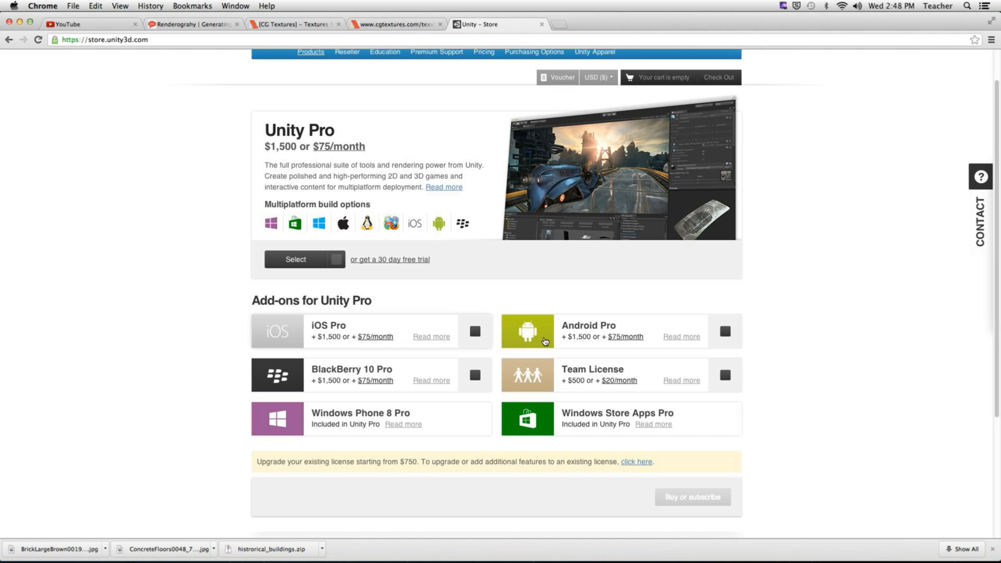
- Open the store's Pricing page from the sub-navigation bar
scroll(828, 376, down, 3)
scroll(829, 375, up, 5)
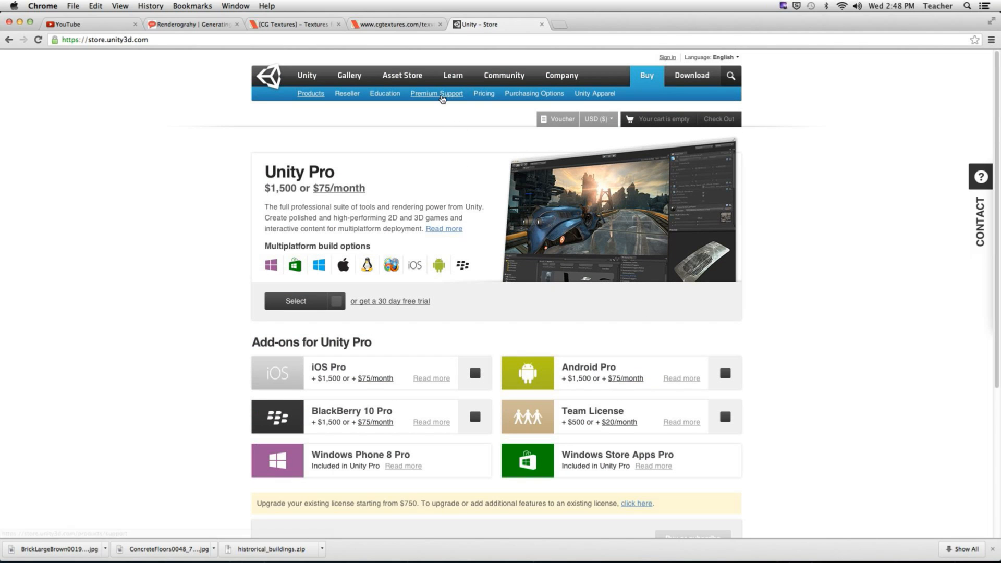
click(480, 94)
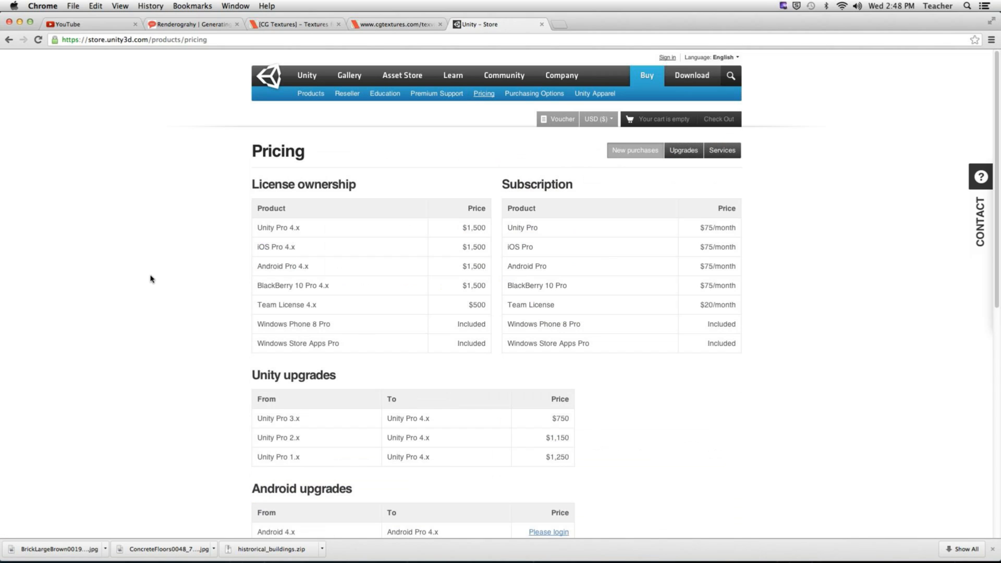
- View Upgrades and Services prices, return to New purchases, then open Purchasing Options
scroll(154, 272, down, 2)
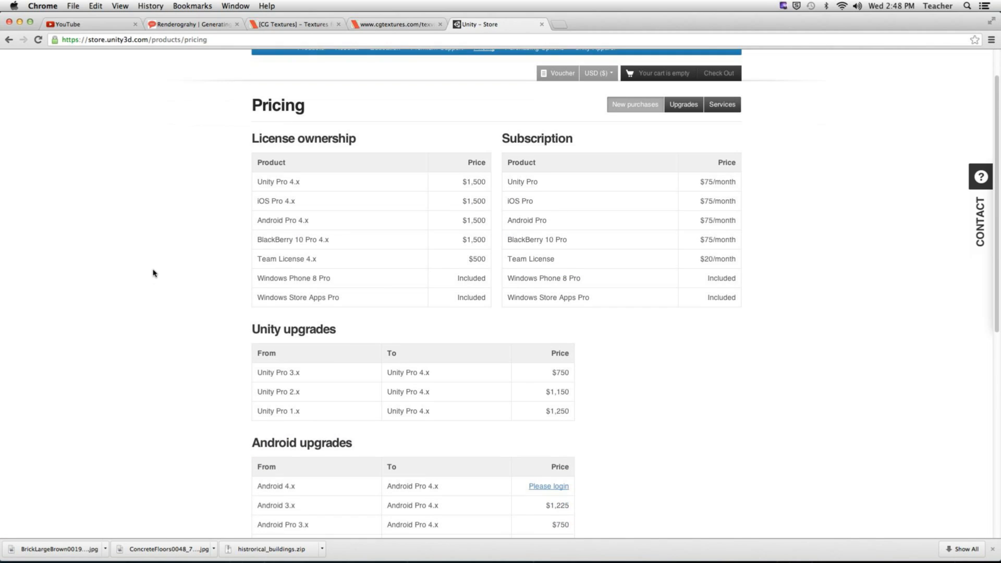
scroll(154, 272, down, 10)
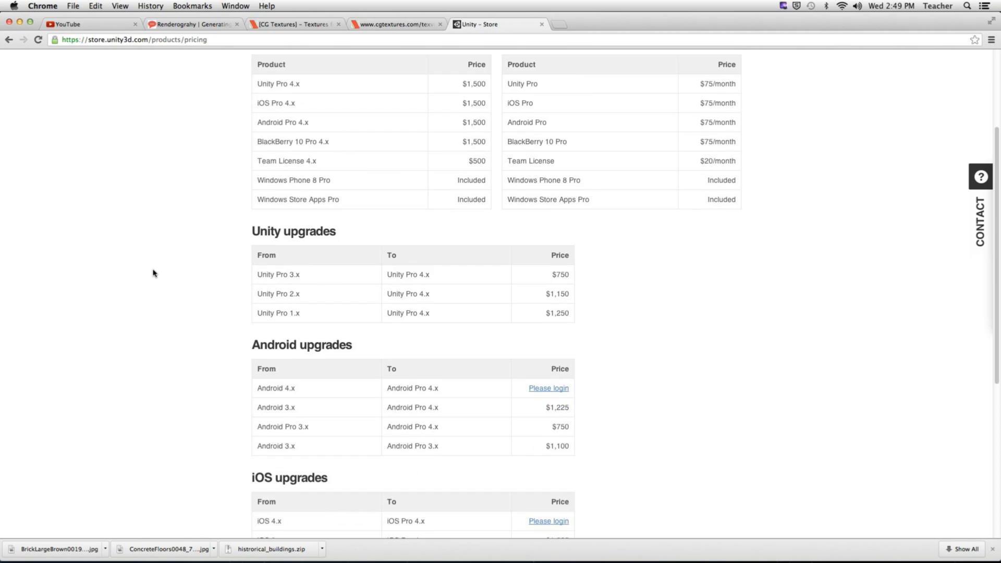
scroll(154, 273, up, 10)
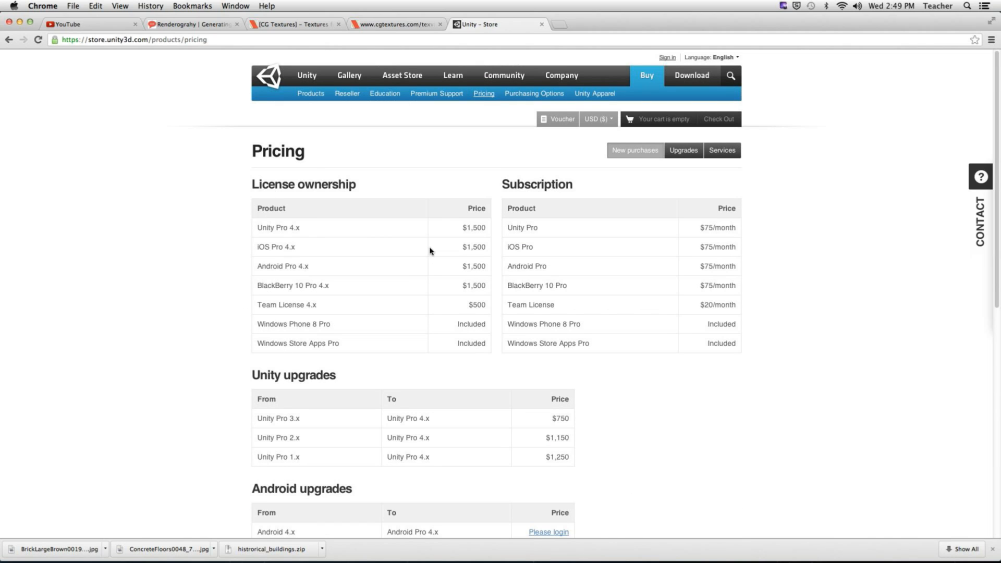
click(684, 151)
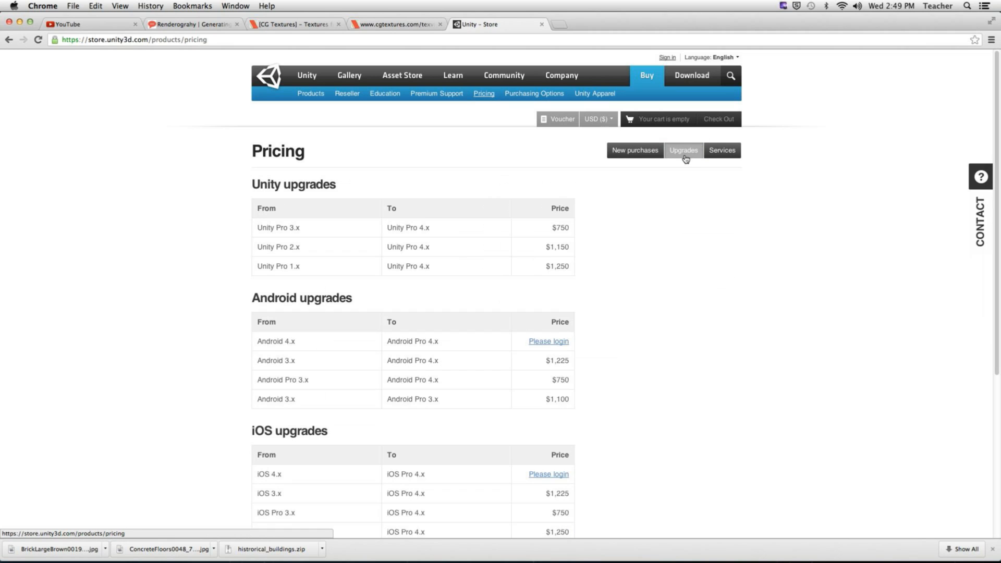
scroll(672, 284, down, 3)
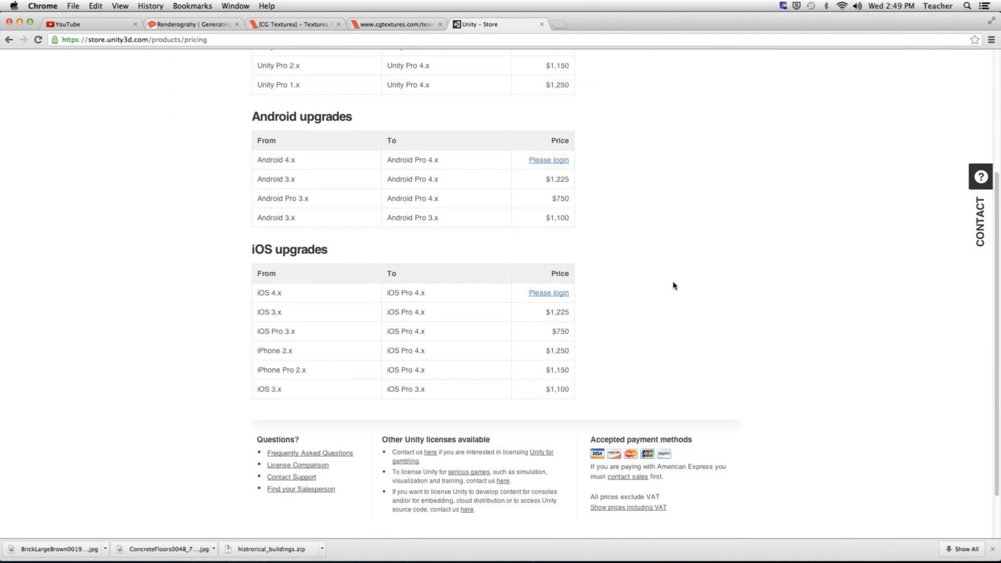
scroll(673, 284, up, 3)
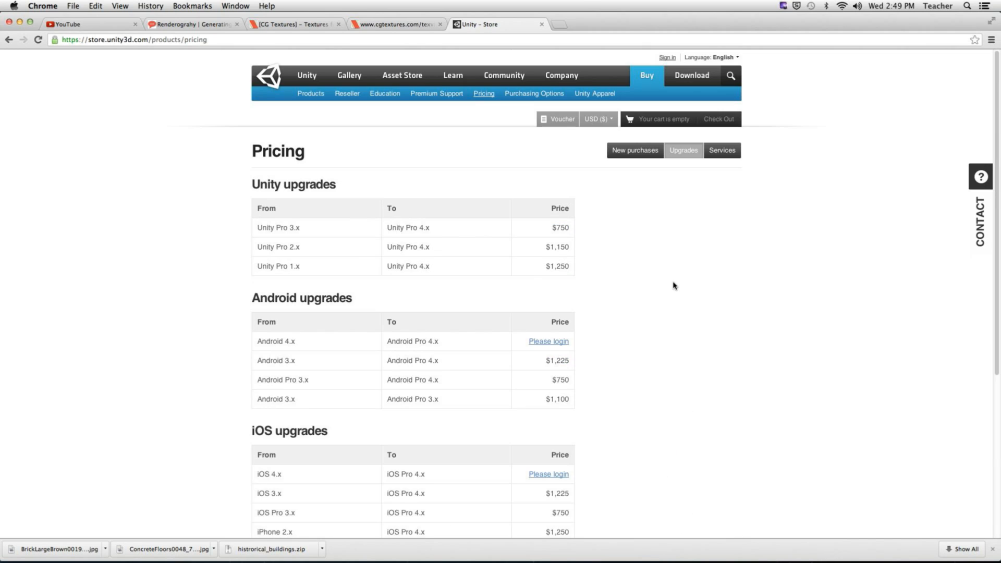
click(721, 151)
click(615, 154)
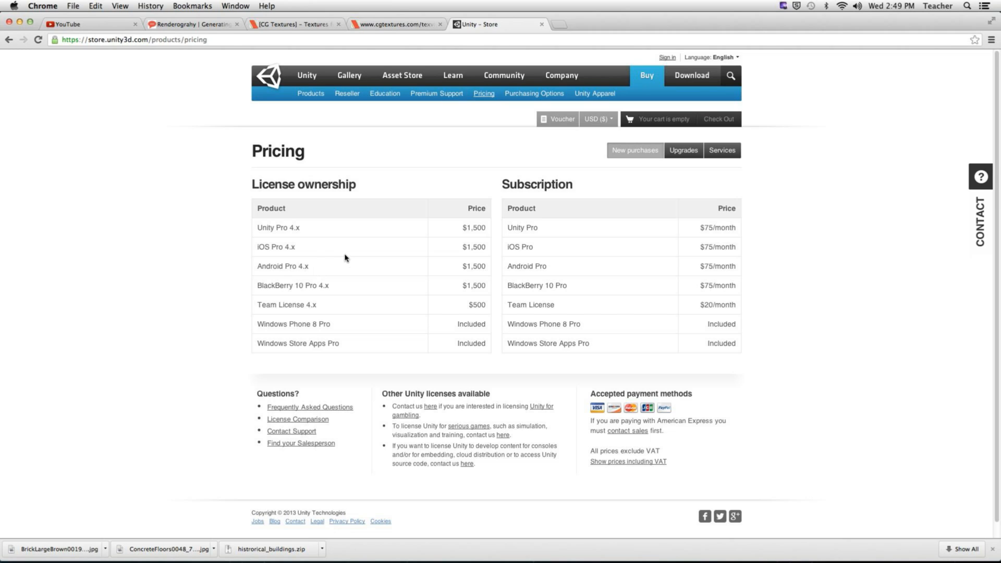
click(530, 99)
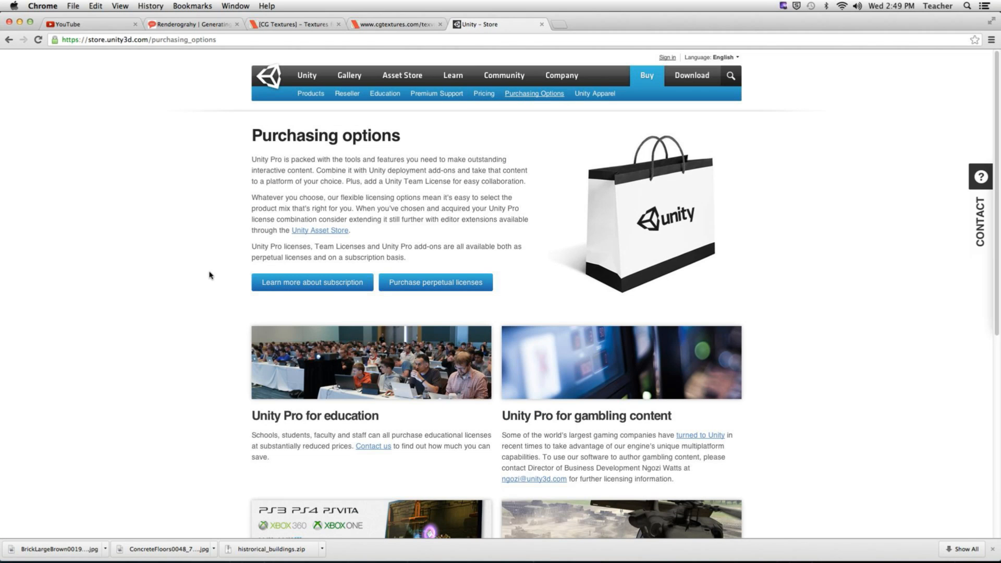
scroll(210, 268, down, 3)
scroll(210, 268, down, 4)
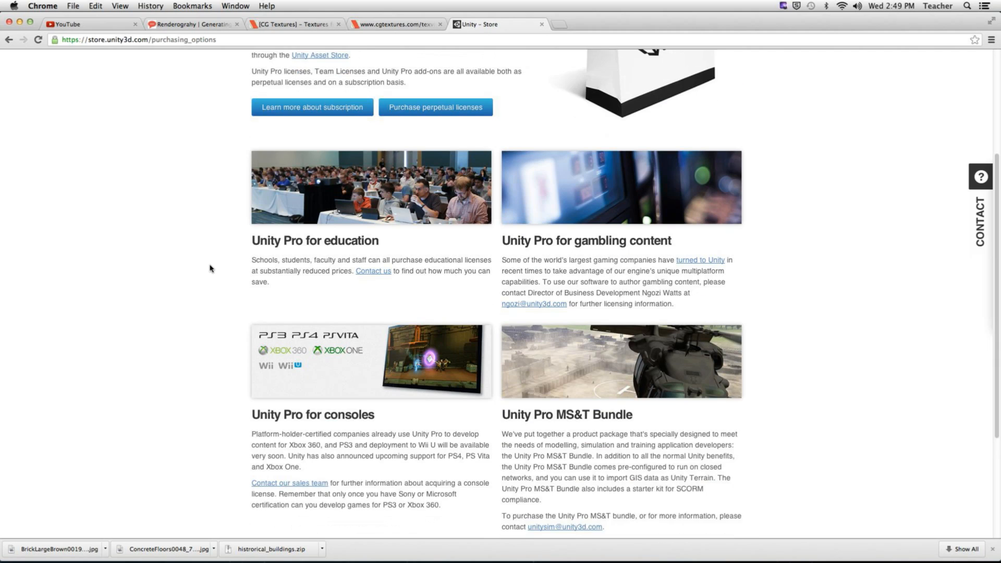
scroll(210, 268, down, 3)
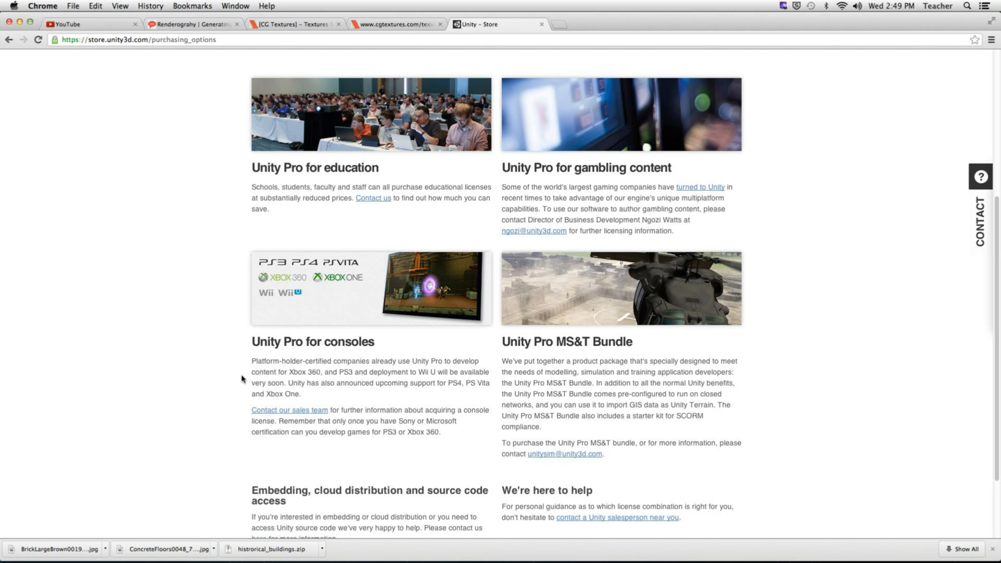
scroll(241, 378, down, 4)
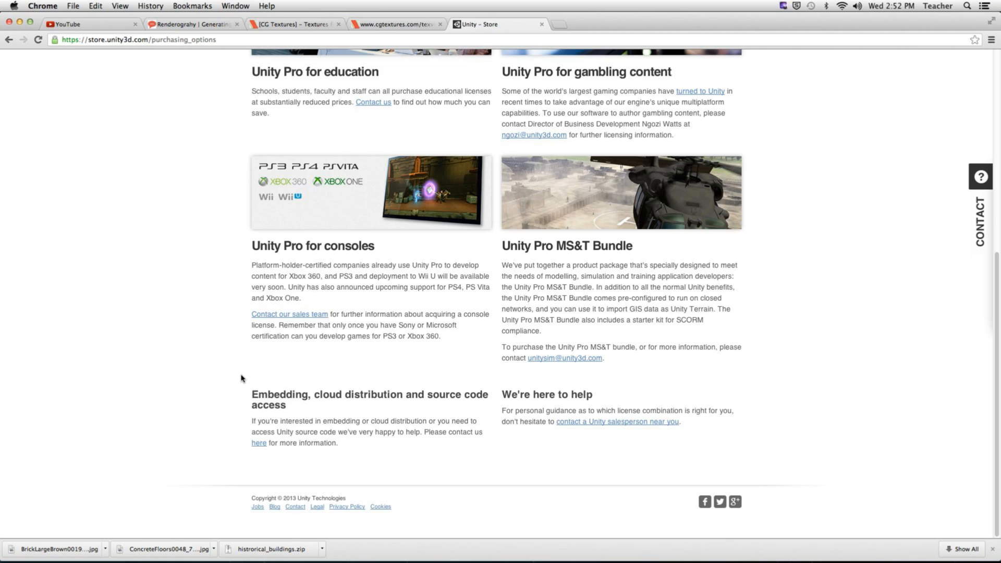
- Open a new blank Chrome tab beside the Unity Store purchasing options page
key(super+t)
text(www.ma)
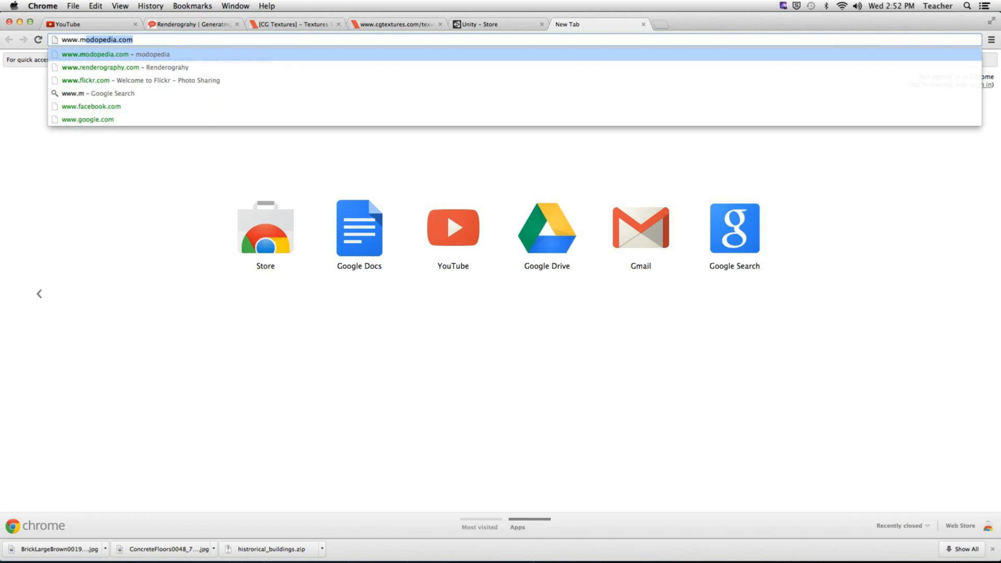
text(crumors)
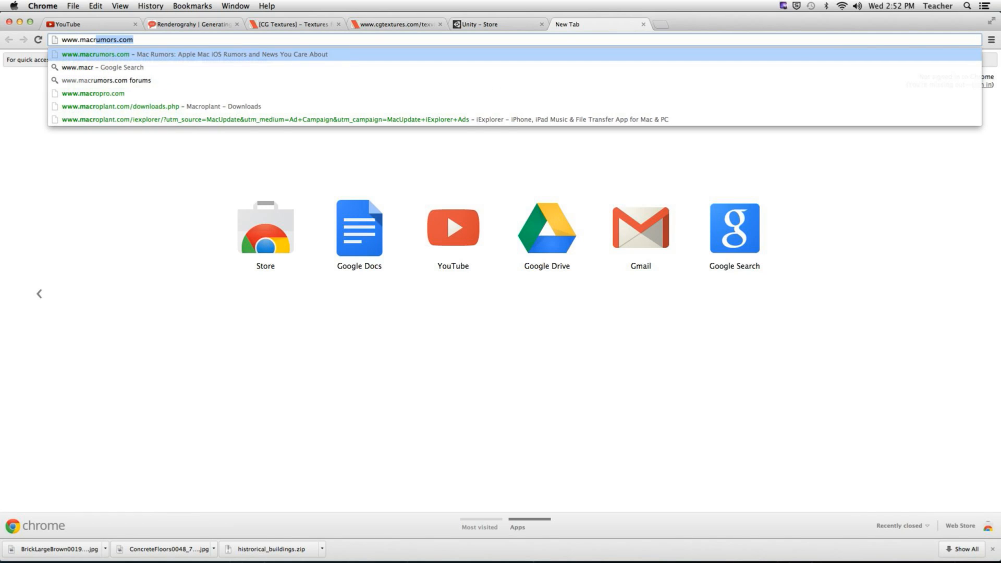
key(Return)
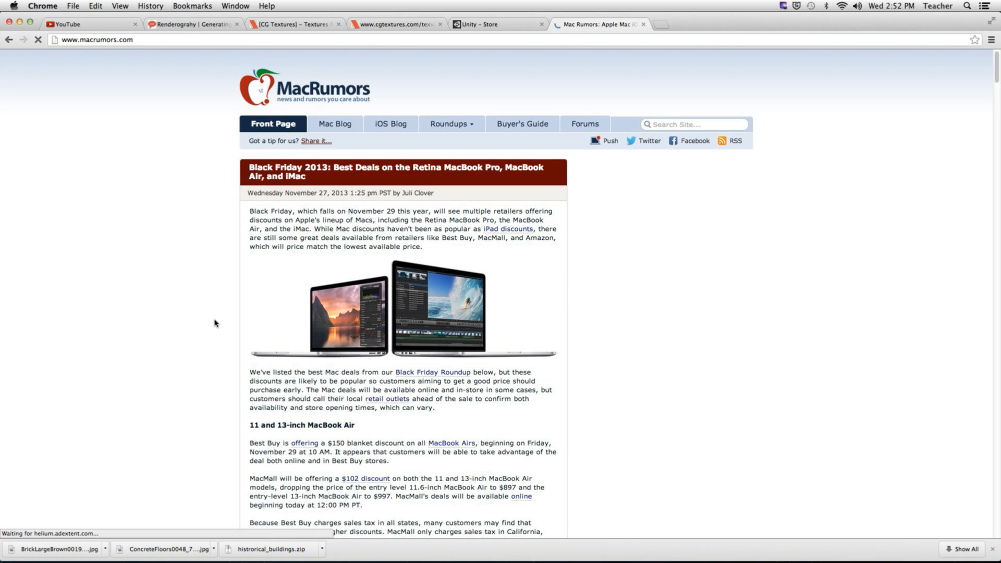
scroll(214, 323, down, 5)
scroll(214, 323, down, 8)
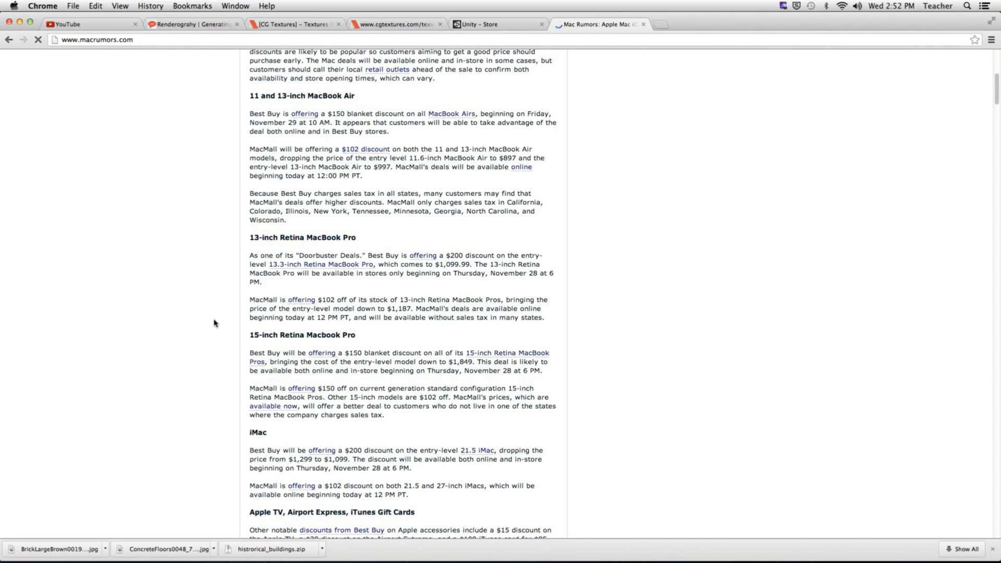
scroll(214, 323, down, 19)
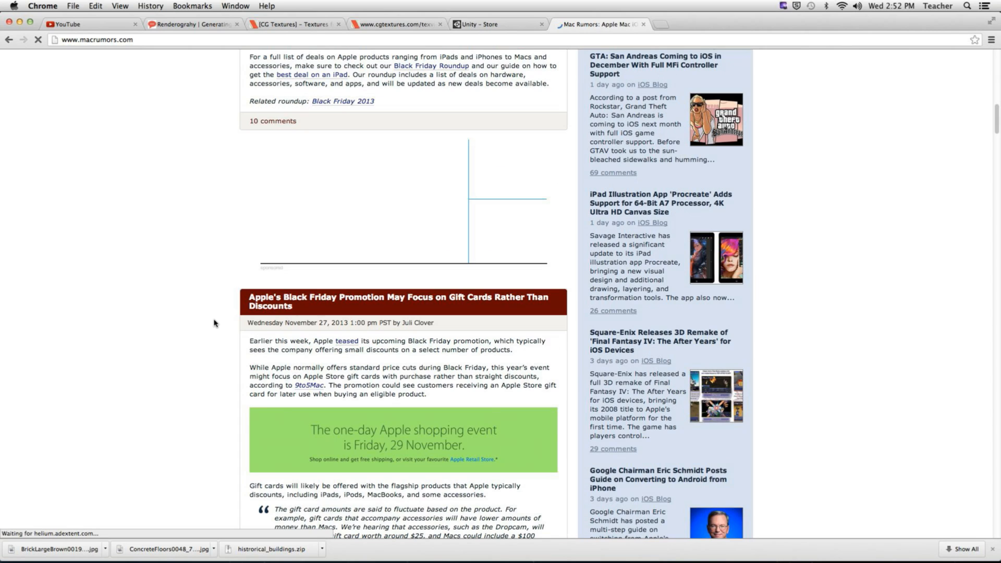
scroll(215, 323, down, 16)
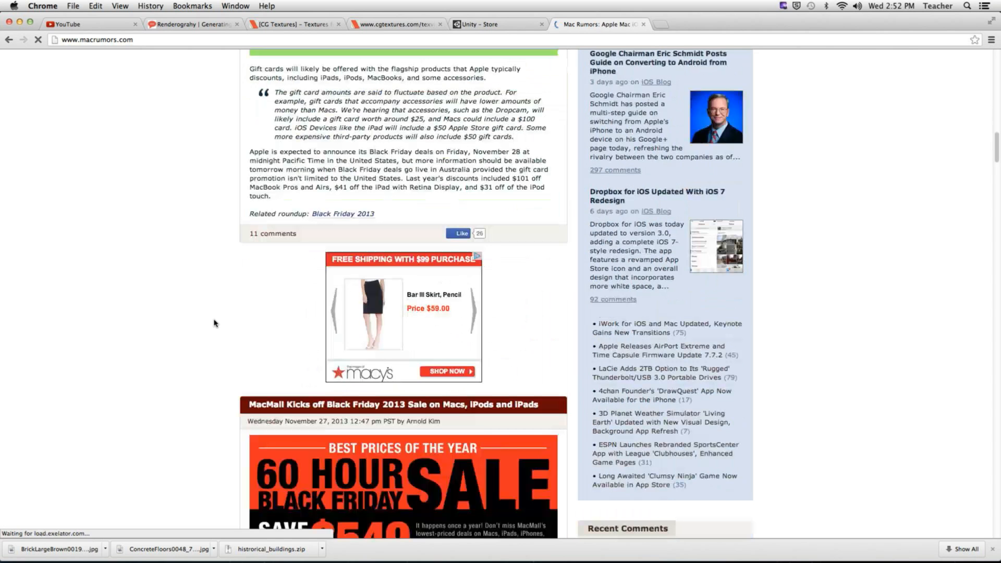
scroll(214, 324, down, 12)
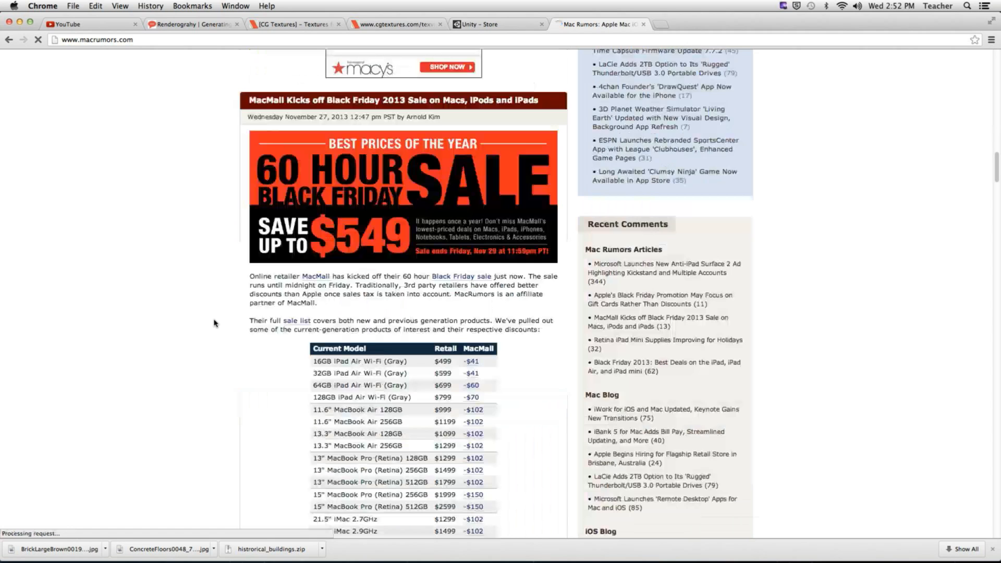
scroll(214, 323, down, 14)
scroll(214, 323, down, 6)
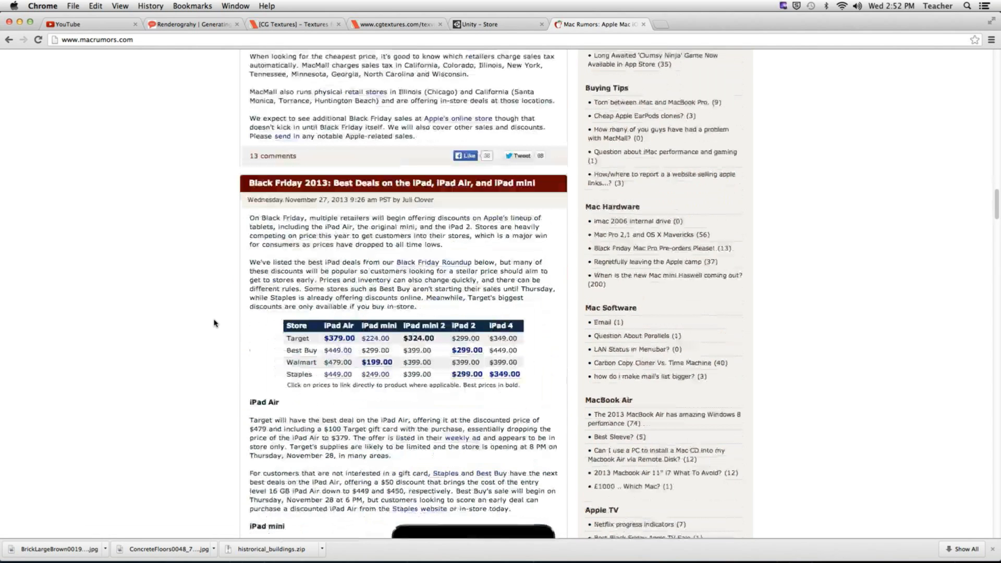
- Reach the bottom of the MacRumors front page and load Older Posts
scroll(214, 324, down, 20)
scroll(214, 323, down, 20)
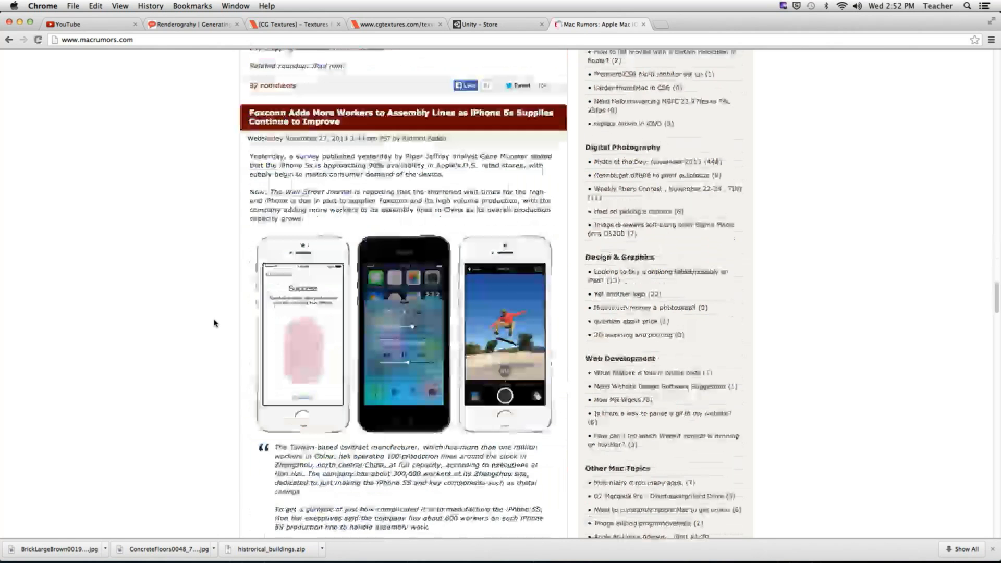
scroll(214, 323, down, 20)
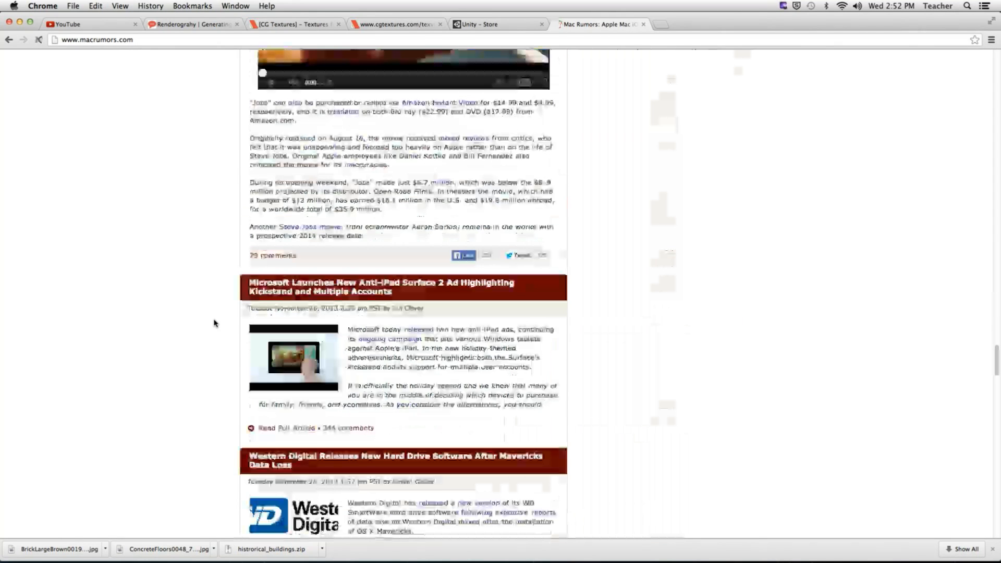
scroll(214, 323, down, 12)
scroll(214, 323, down, 8)
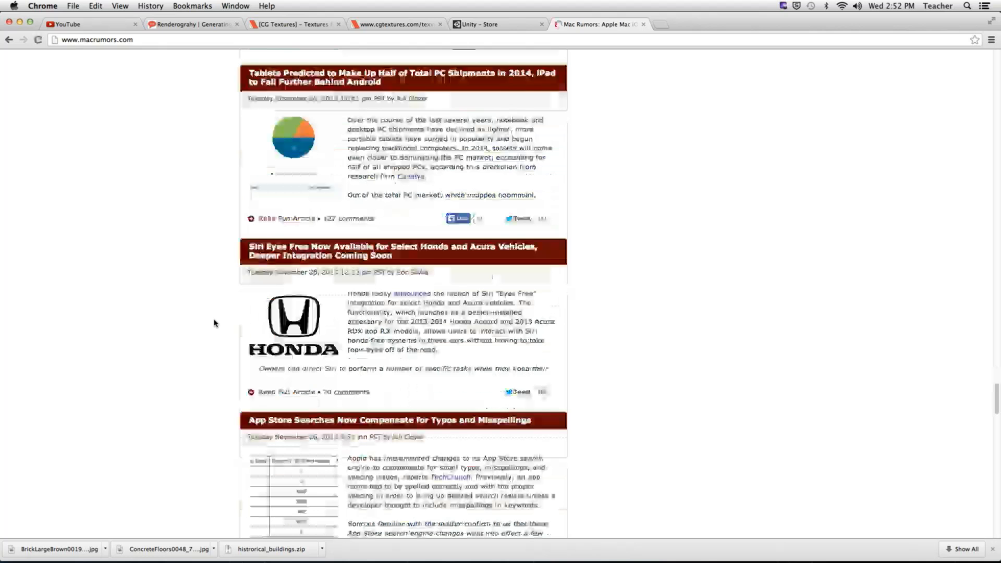
scroll(214, 323, down, 20)
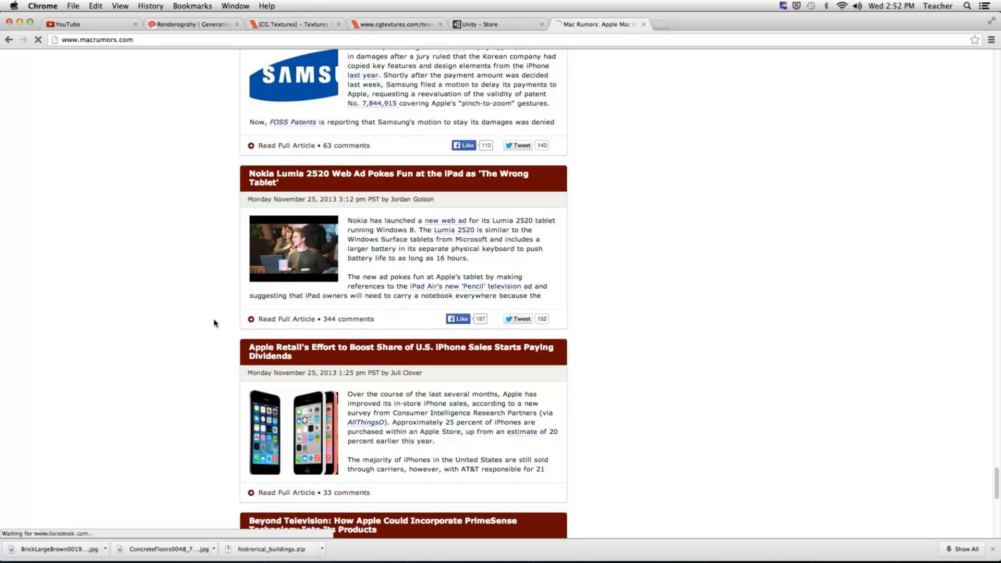
scroll(214, 324, down, 8)
scroll(214, 323, down, 5)
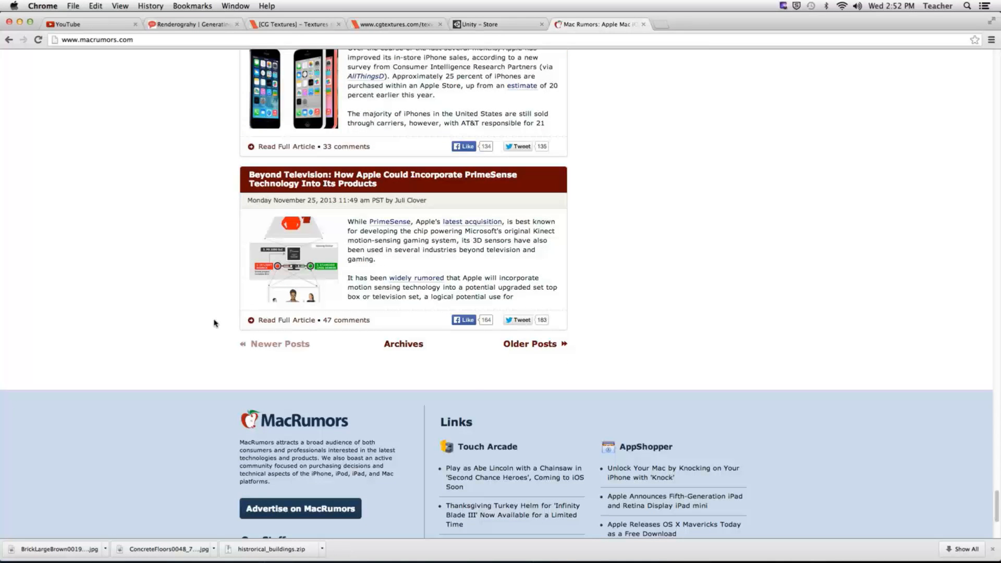
click(545, 349)
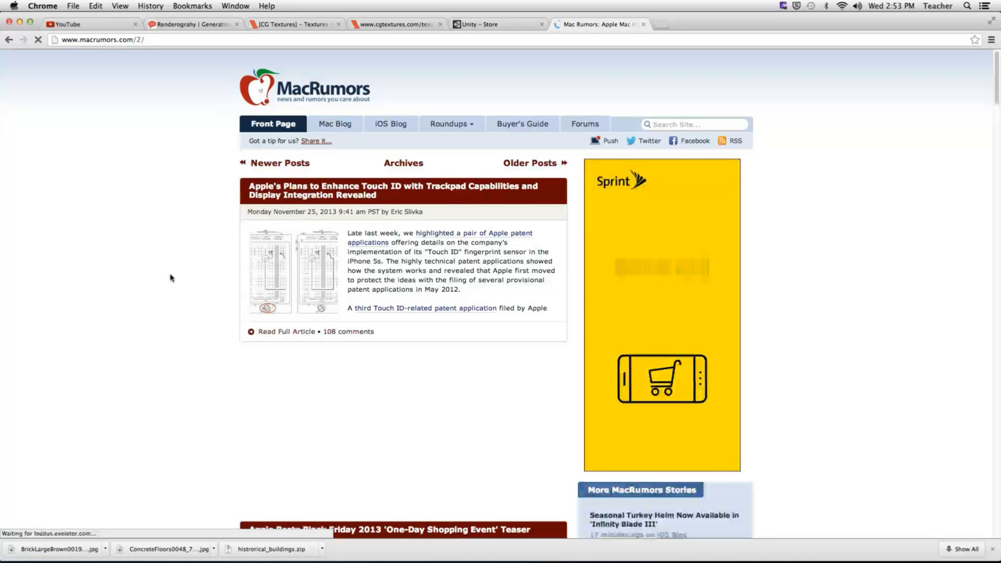
- Read through the older posts on macrumors.com/2, then select the address bar URL
scroll(171, 278, down, 3)
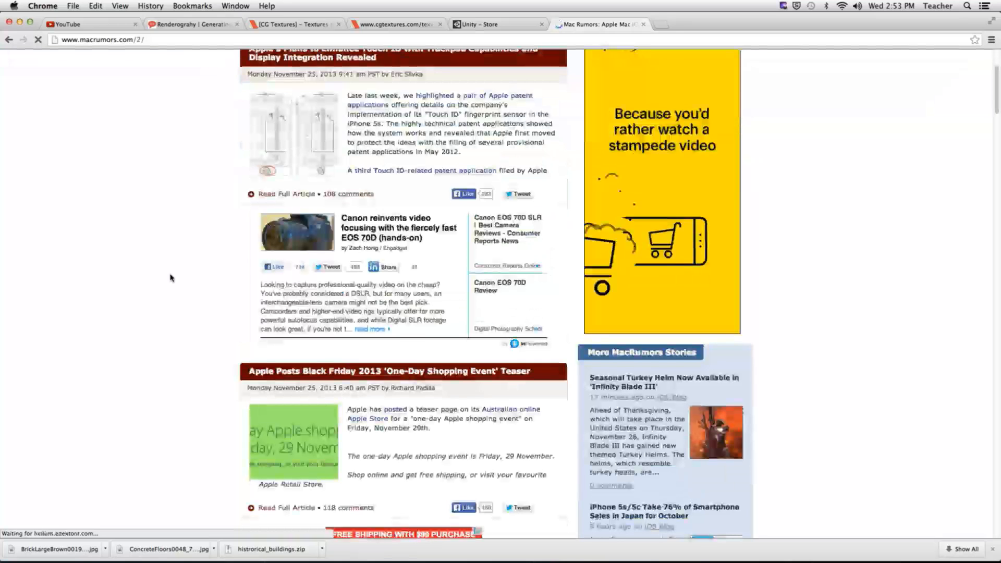
scroll(171, 277, down, 3)
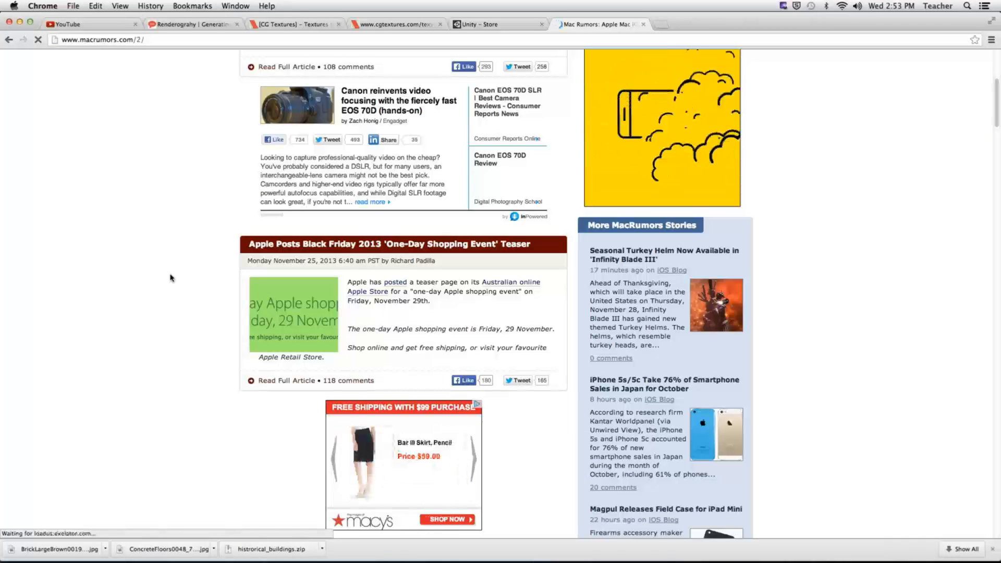
scroll(171, 278, down, 2)
scroll(171, 278, down, 3)
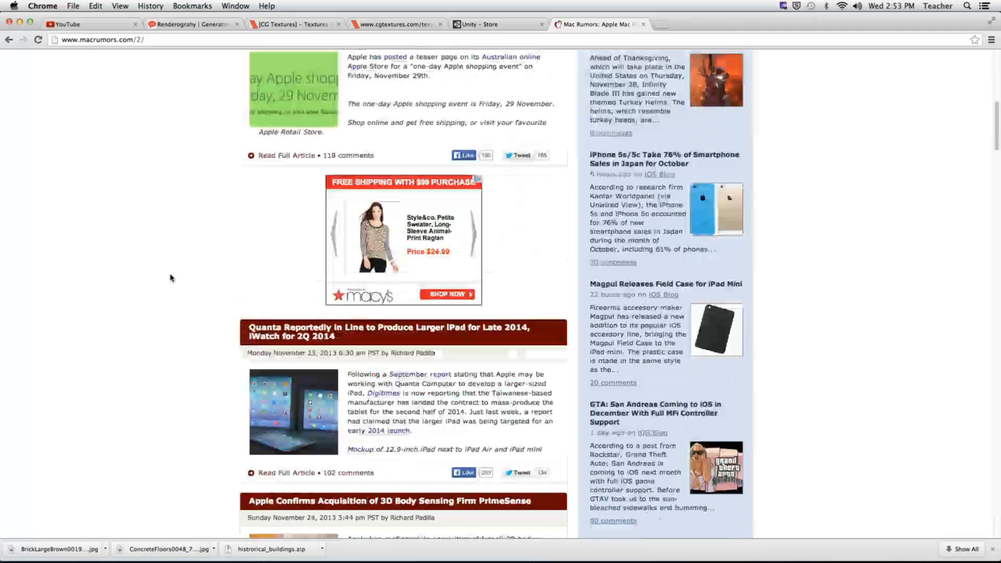
scroll(171, 277, down, 5)
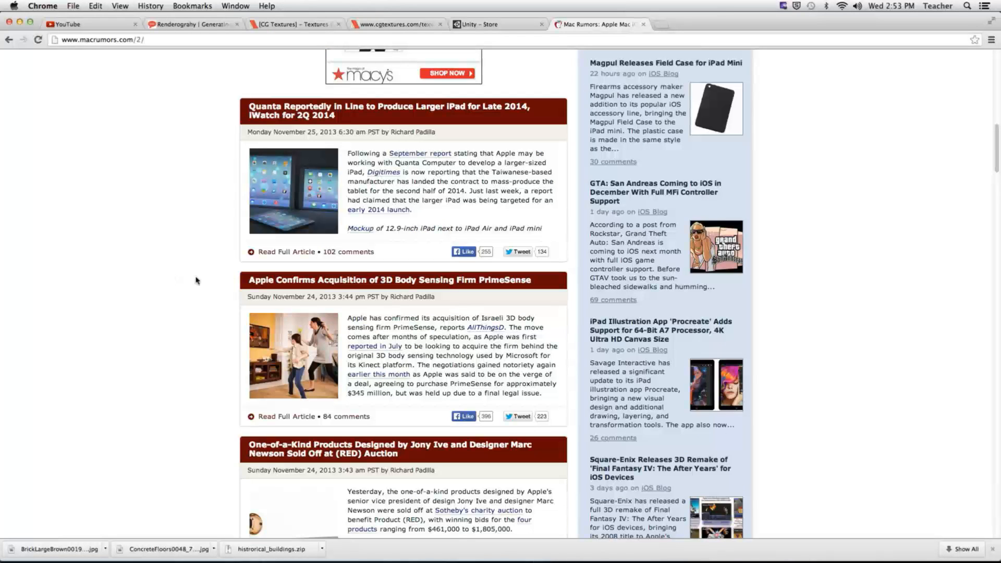
scroll(233, 286, down, 1)
scroll(232, 286, down, 6)
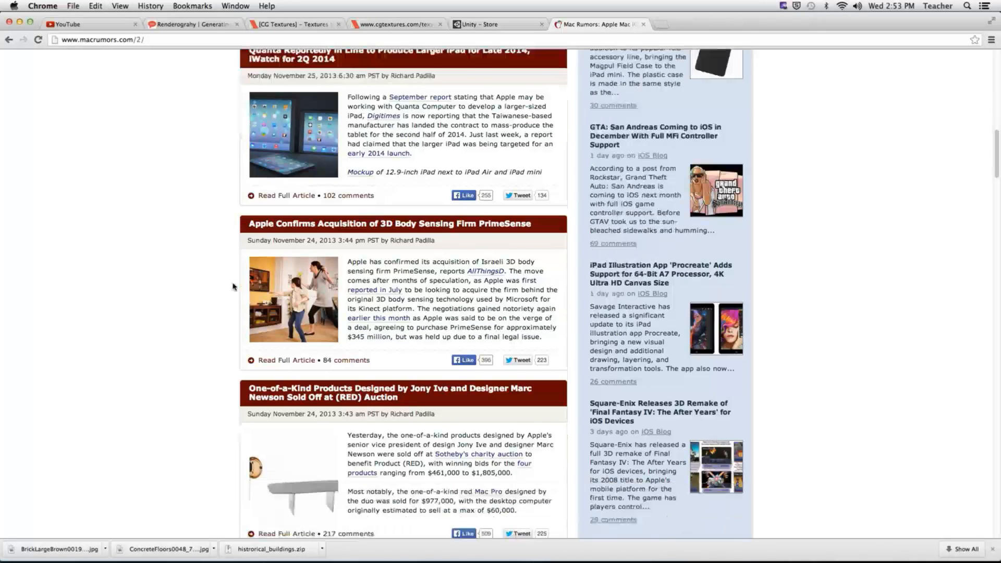
scroll(233, 286, down, 15)
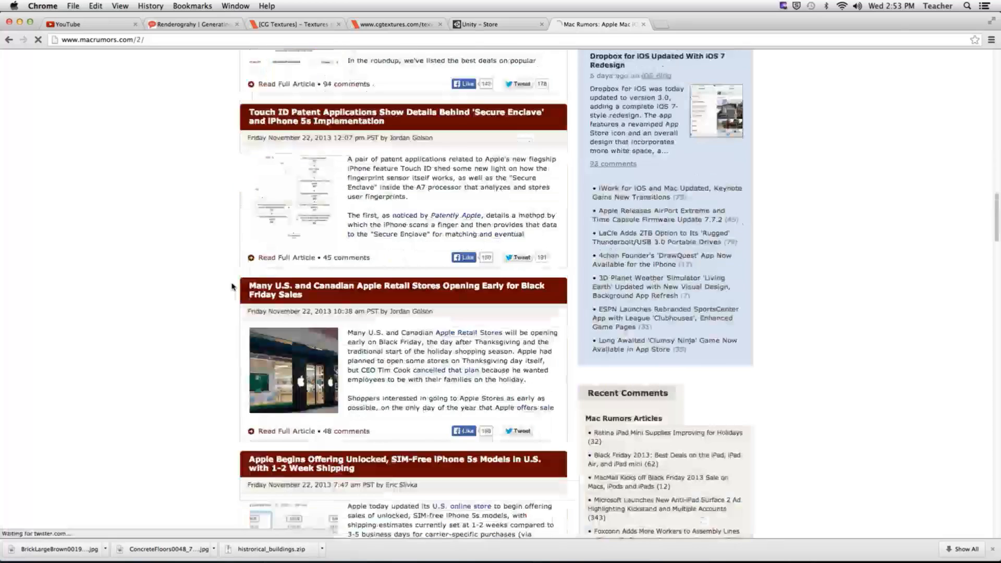
scroll(232, 286, down, 5)
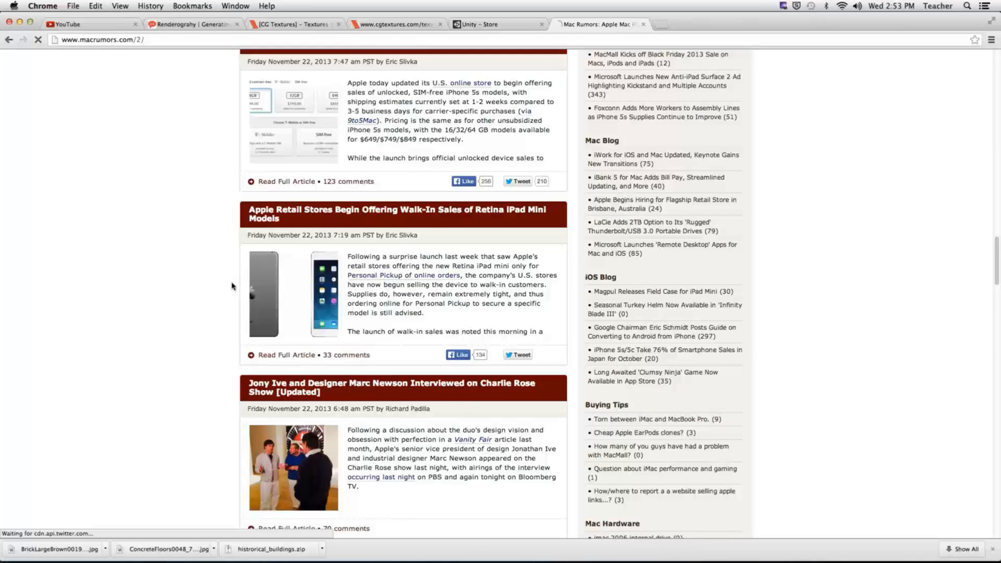
scroll(232, 286, down, 3)
scroll(230, 286, down, 16)
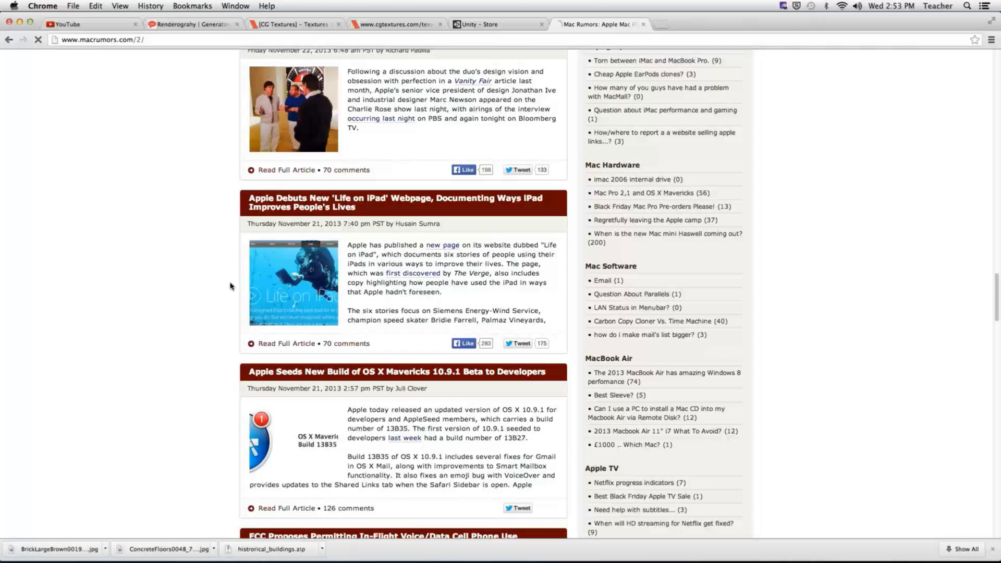
scroll(230, 286, down, 9)
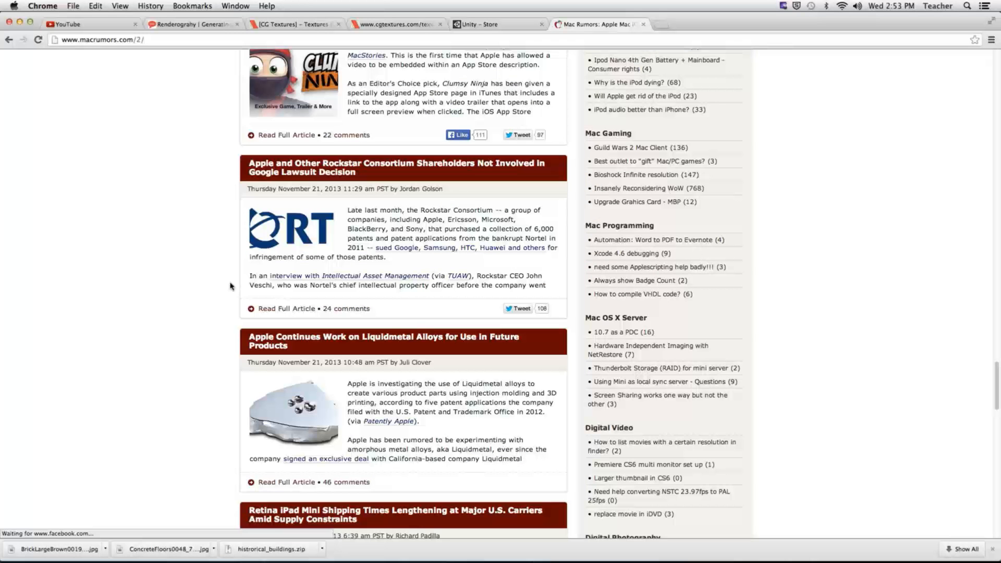
scroll(229, 286, down, 5)
scroll(230, 286, down, 5)
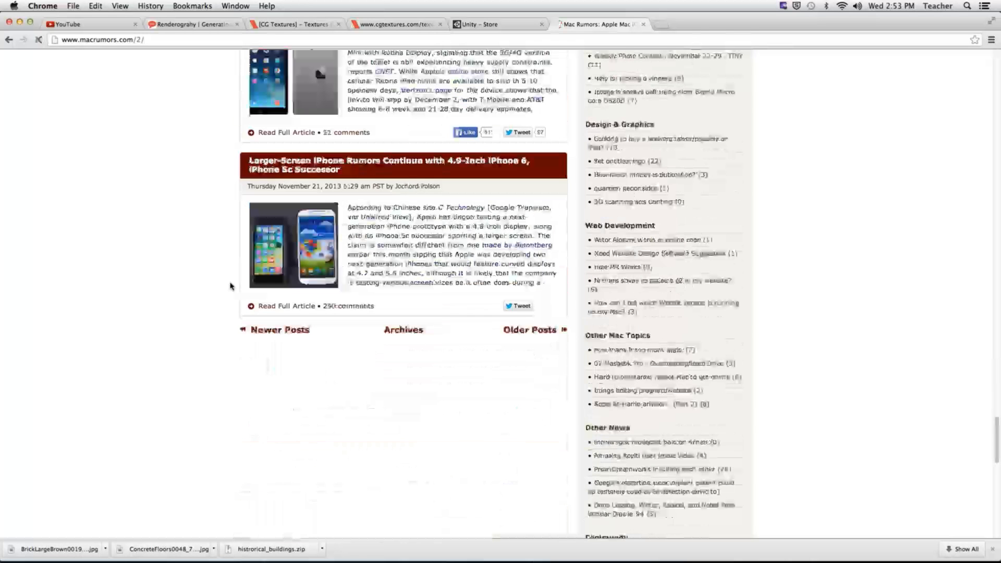
scroll(229, 286, up, 6)
scroll(230, 286, up, 7)
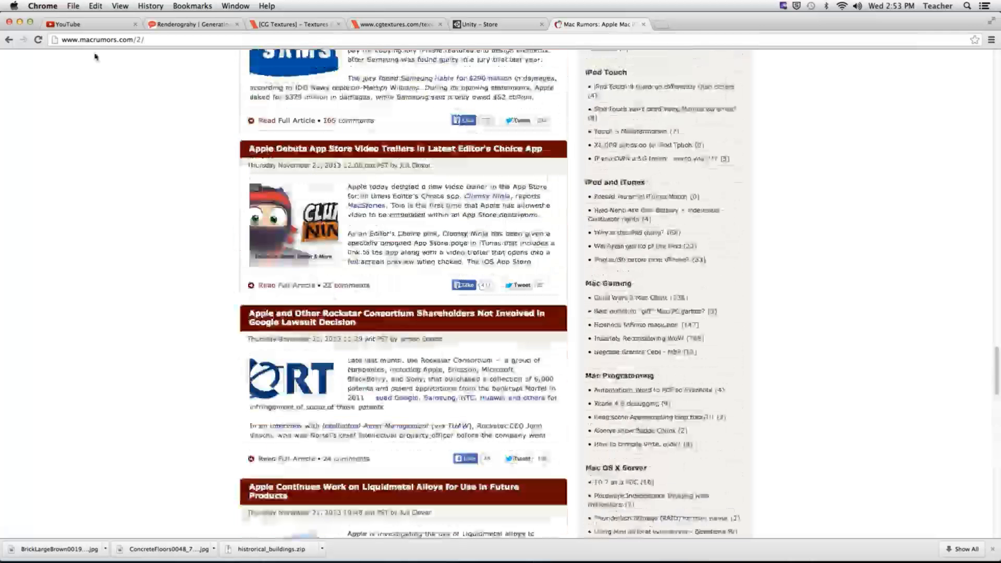
click(99, 40)
- Google 'iphone game controller', view the $99.95 MOGA ACE POWER Apple Store page, then close it
text(i)
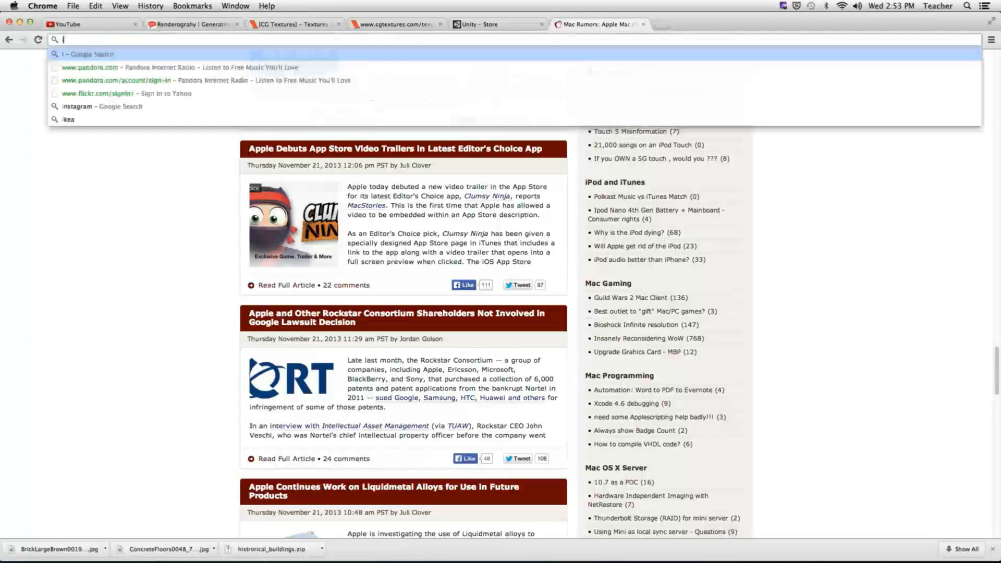
text(phone game controller)
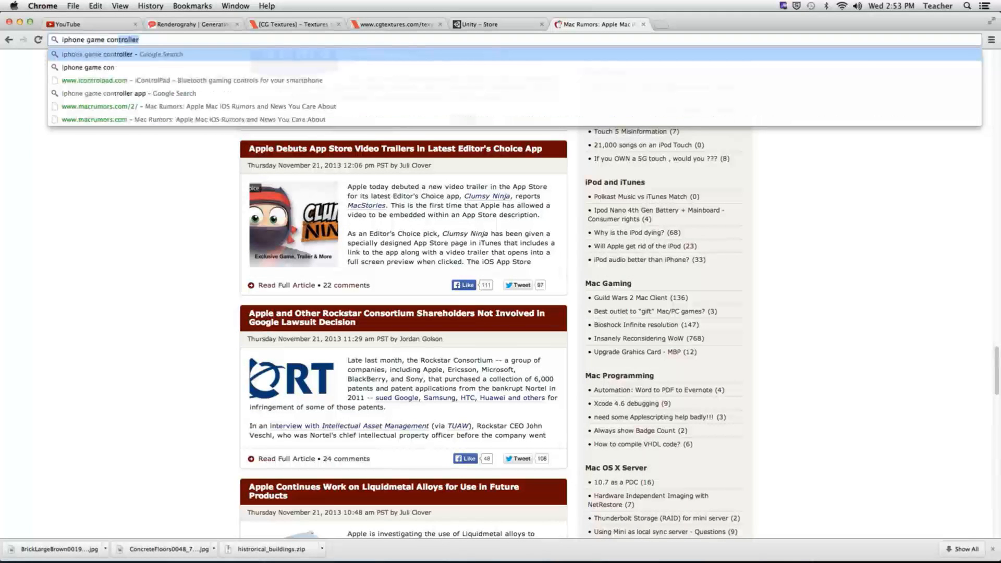
key(Return)
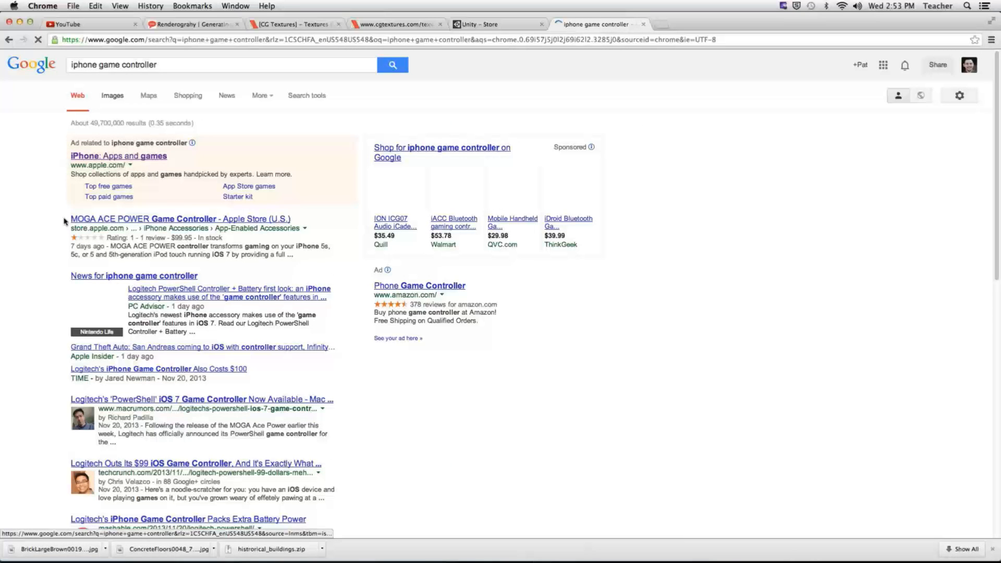
click(111, 225)
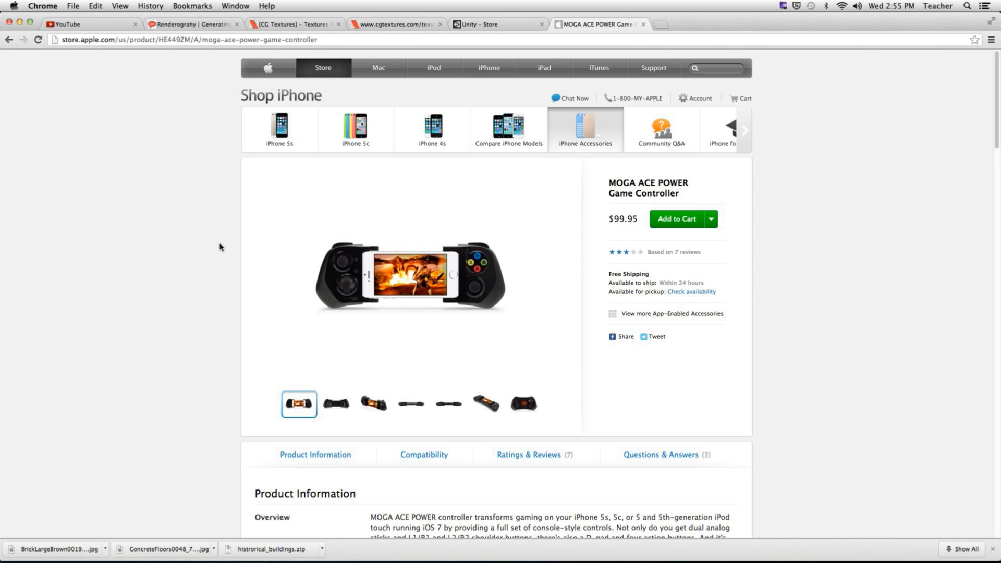
click(643, 24)
- Close the Unity Store tab and hide Chrome to return to Unity
scroll(297, 175, up, 10)
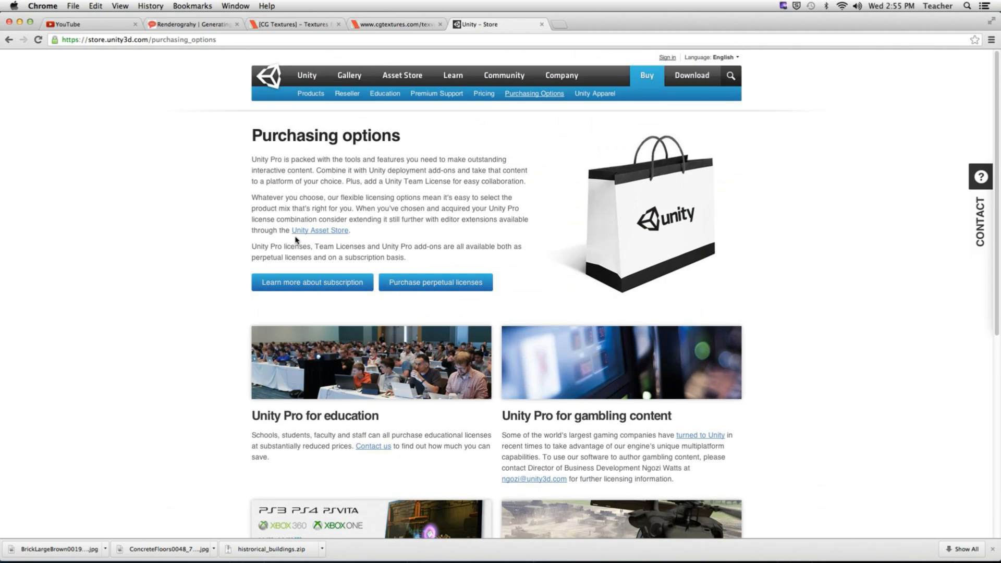
click(541, 25)
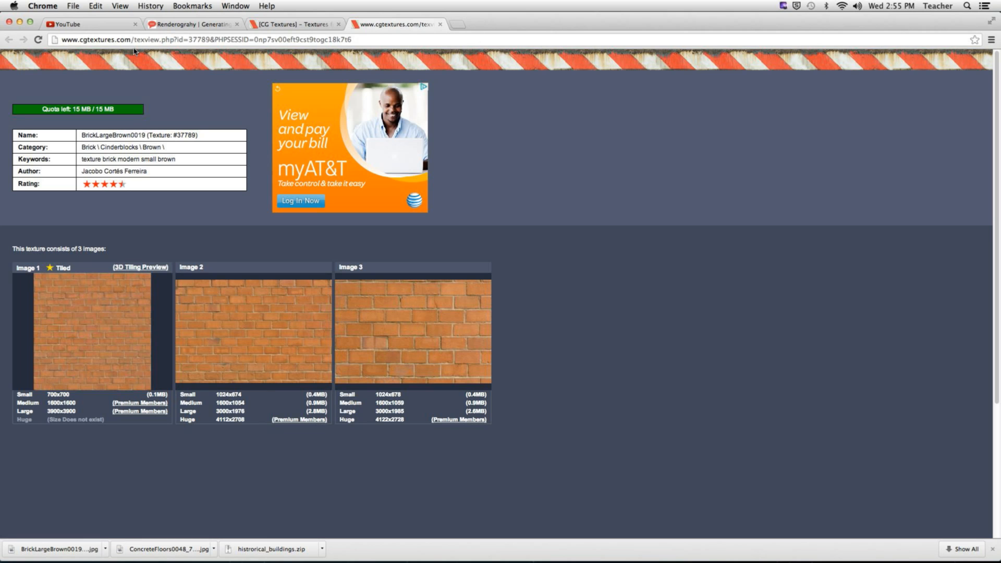
click(43, 5)
click(52, 101)
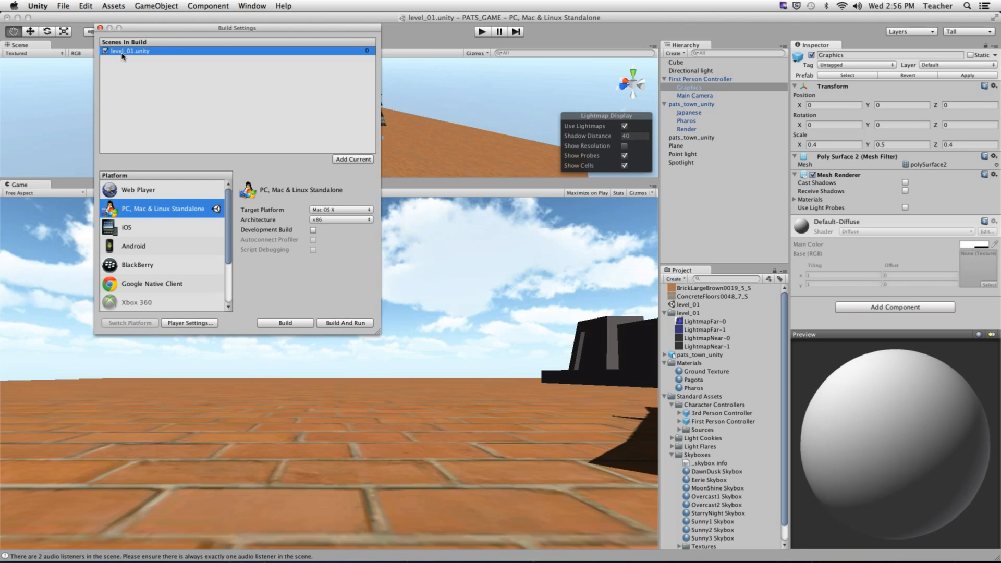
- Keep Mac OS X as the standalone target platform in Build Settings and start the build
drag(157, 33, 176, 70)
scroll(183, 268, down, 4)
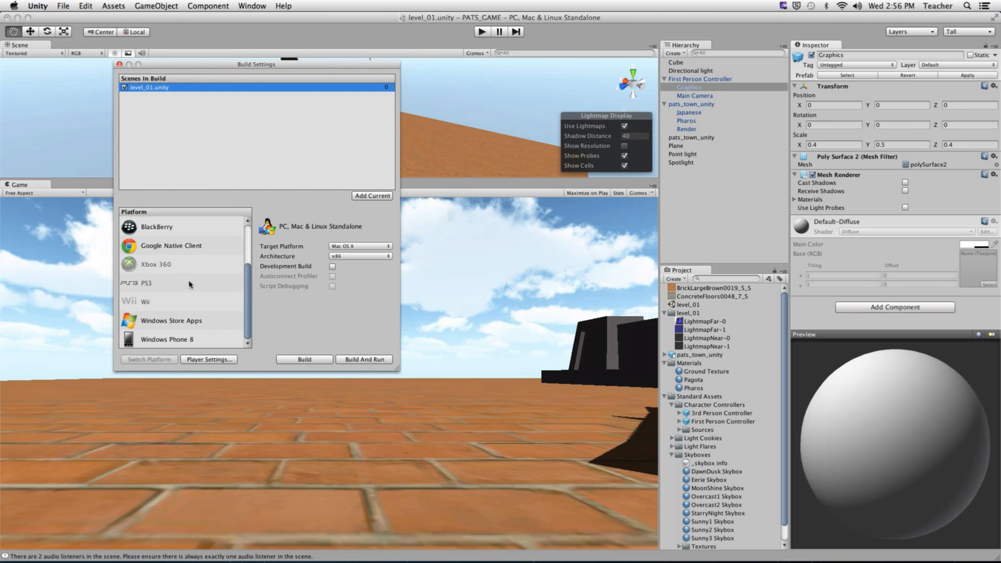
scroll(189, 280, up, 4)
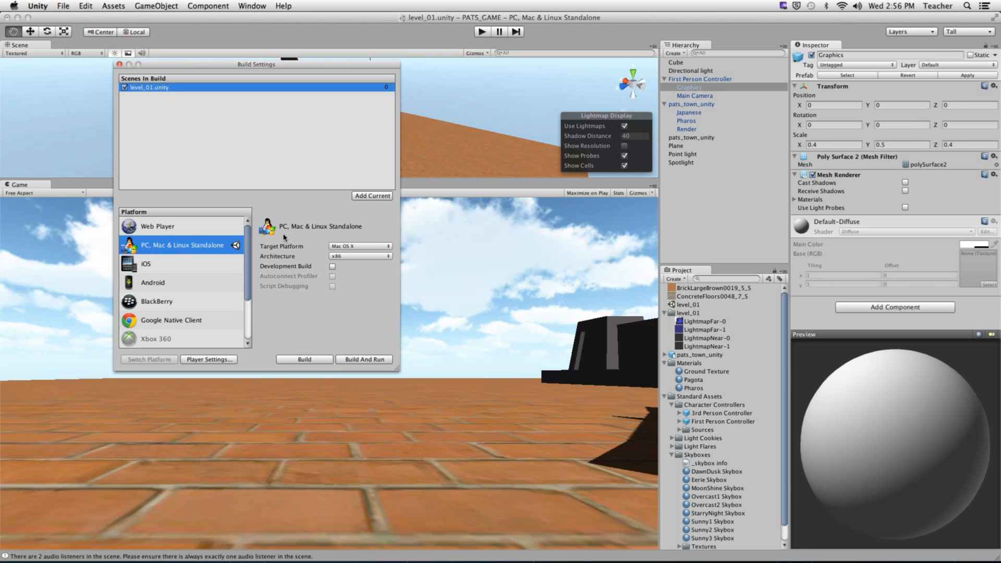
key(ctrl)
click(362, 246)
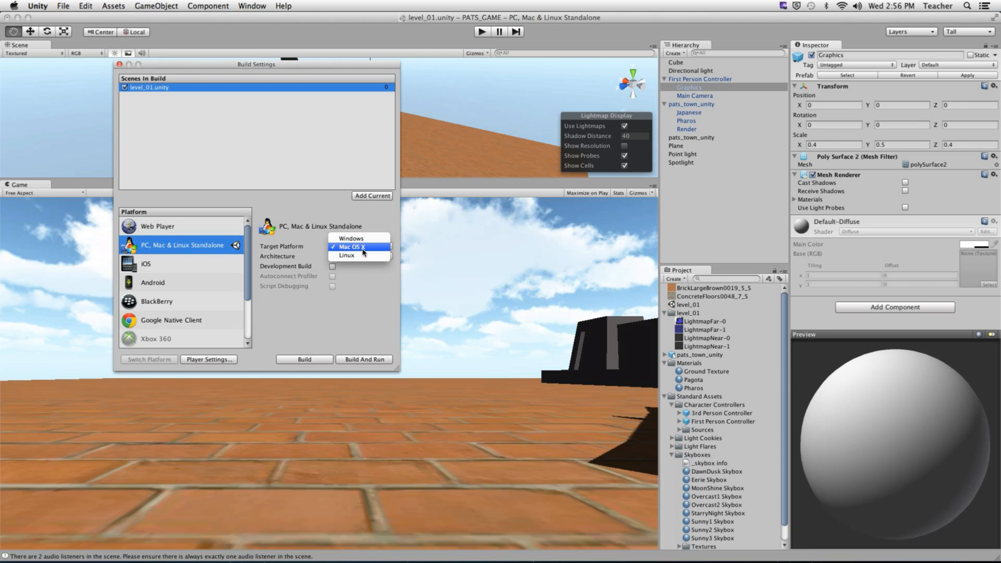
click(361, 248)
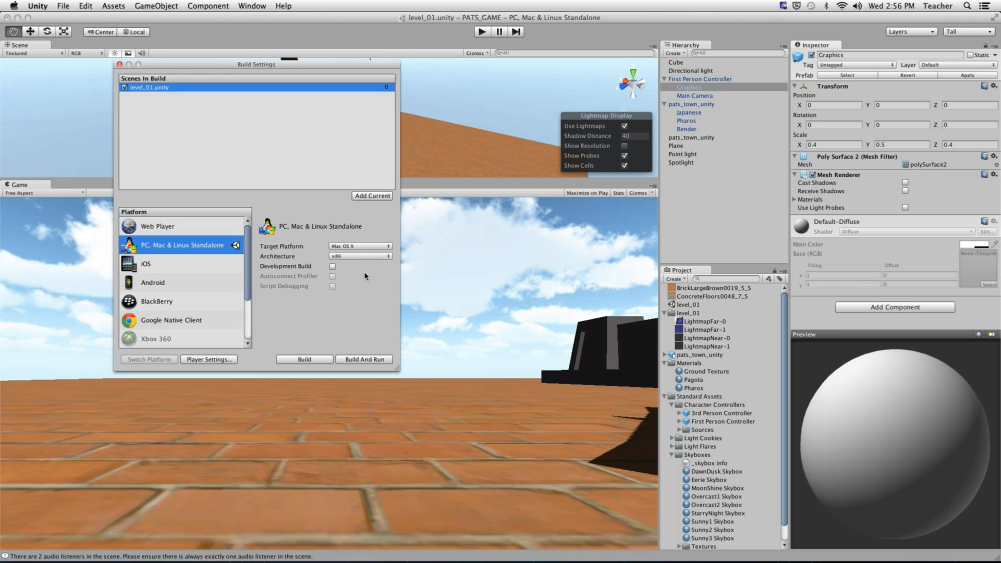
key(ctrl+alt)
click(308, 362)
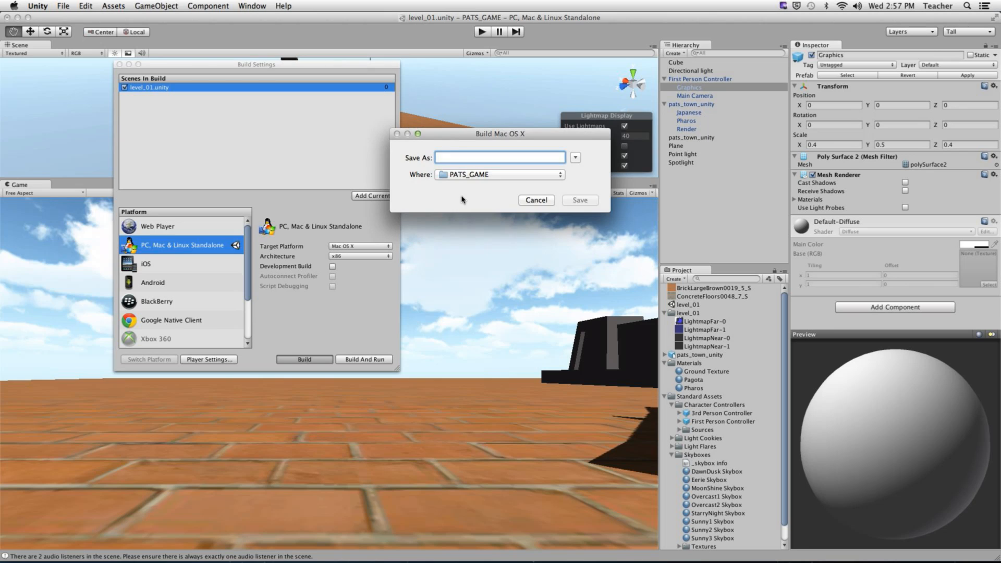
- Save the Mac OS X build as 'test' on the Desktop
key(super+d)
text(test)
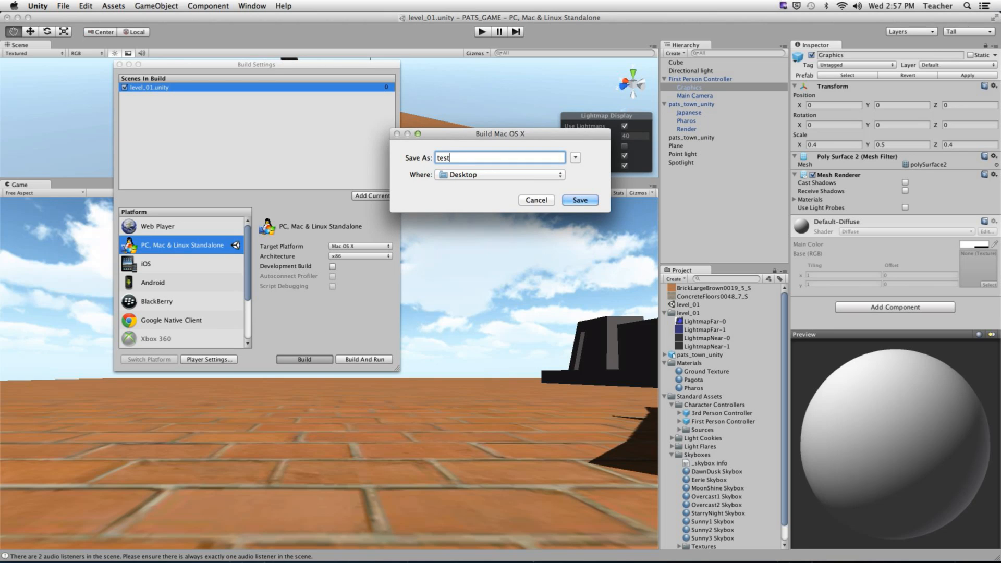
click(585, 202)
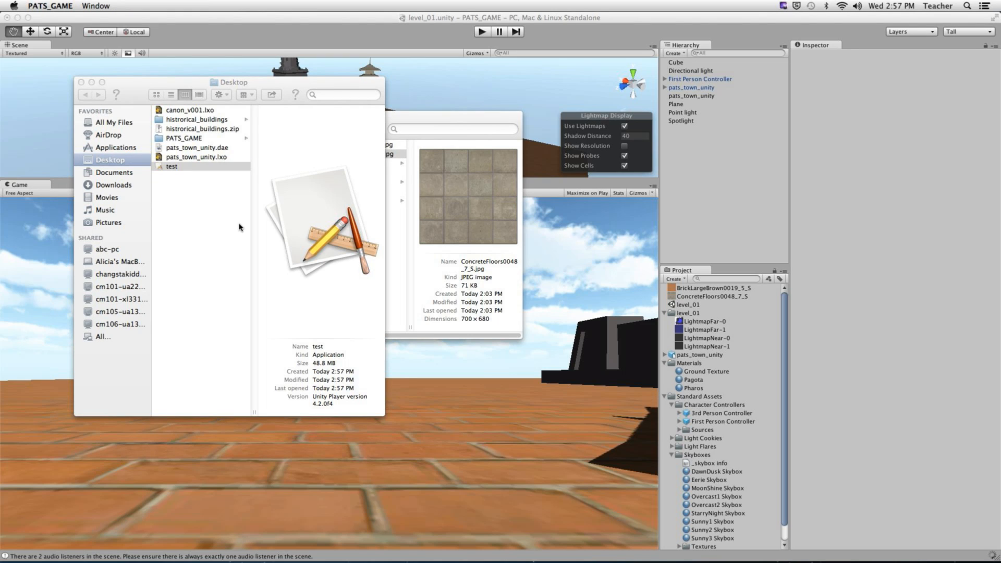
- Launch the player at 1920 x 1080 and walk up to the pagoda's doorway
click(434, 252)
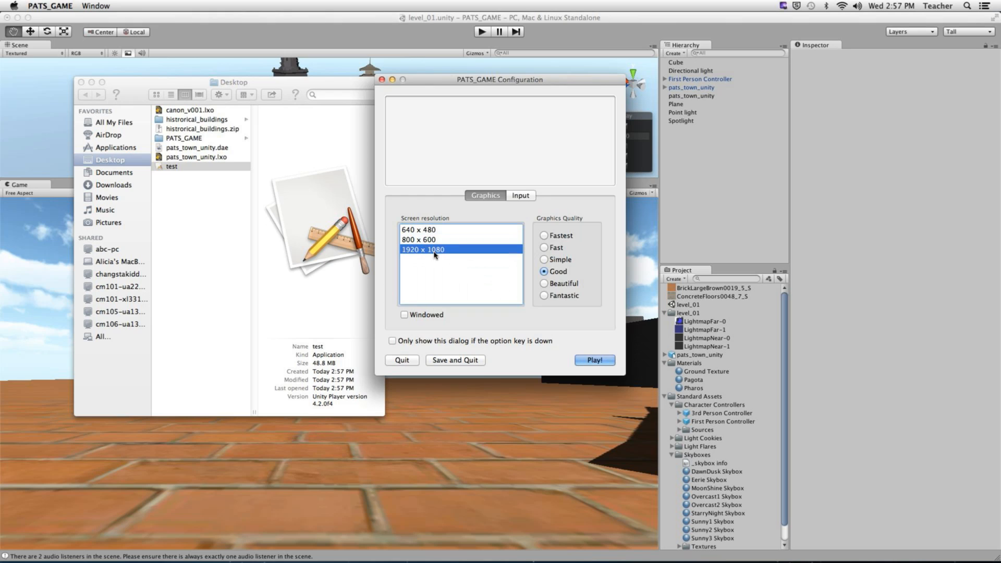
click(594, 359)
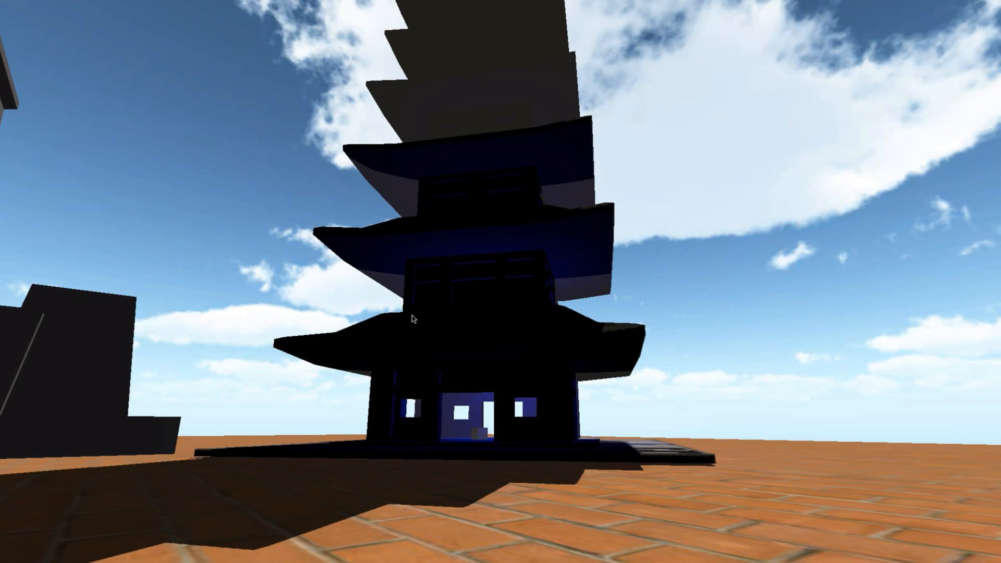
key(w)
key(w)
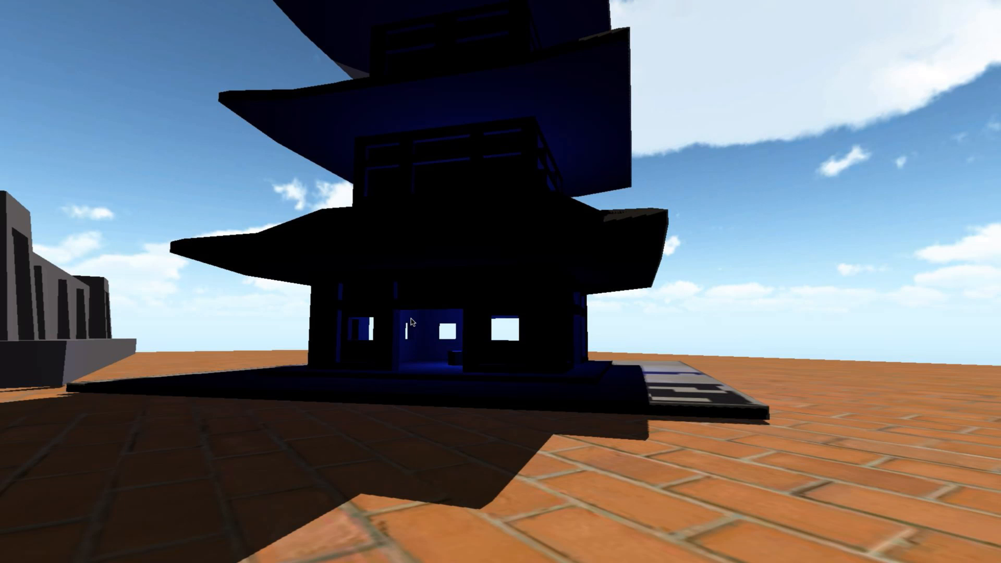
key(w)
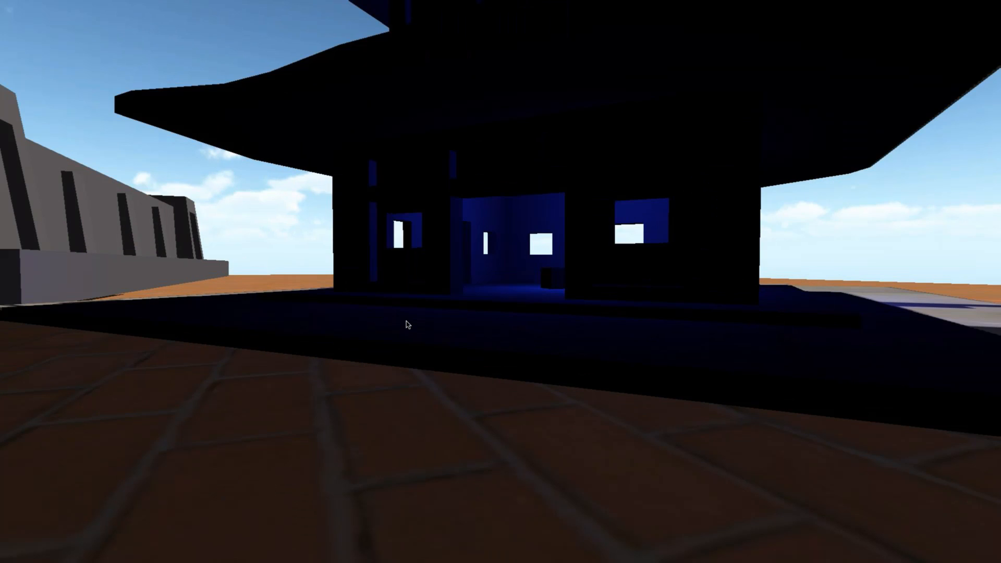
- Cross the pagoda's blue room, back out onto the porch, and quit the game
key(w)
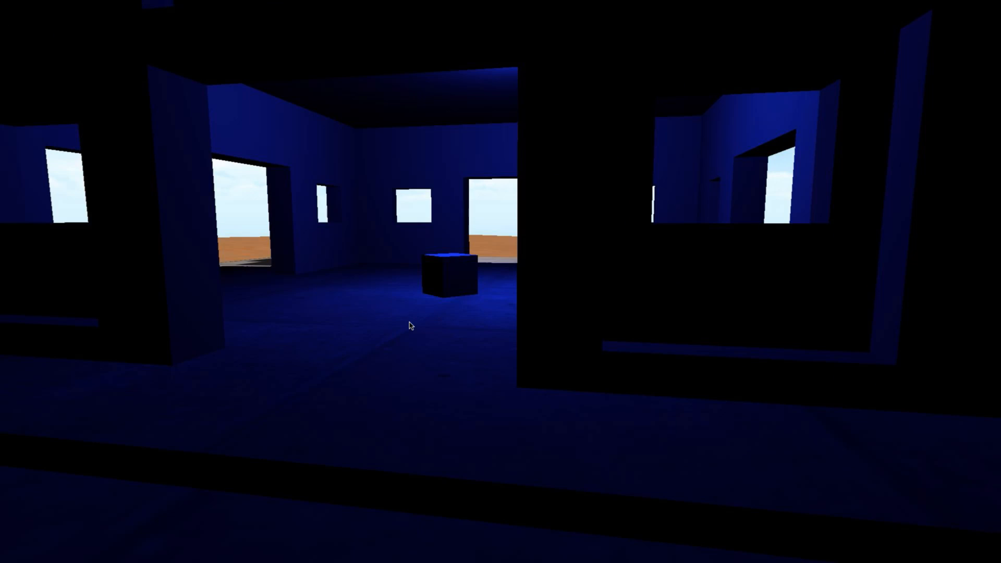
key(w)
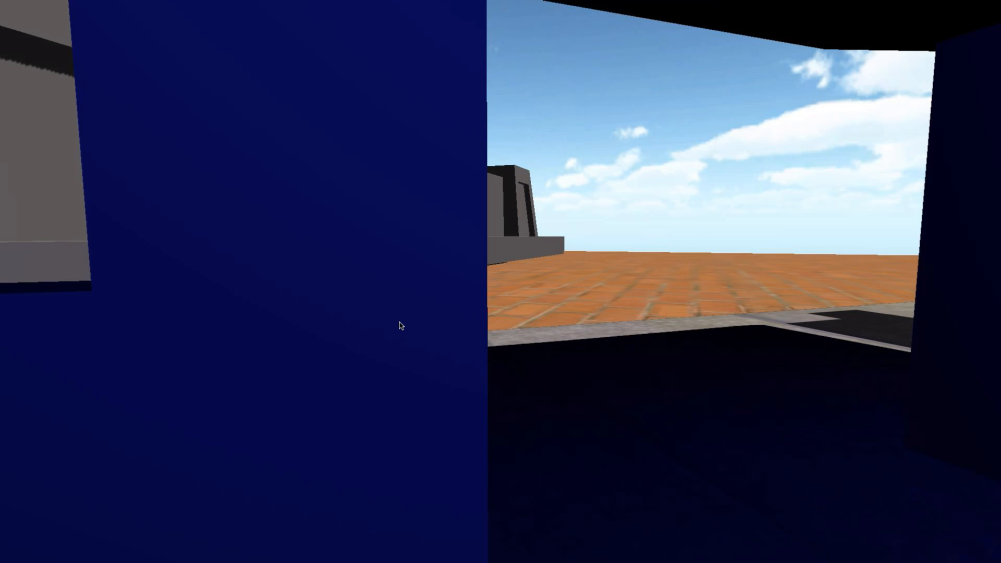
key(w)
key(s)
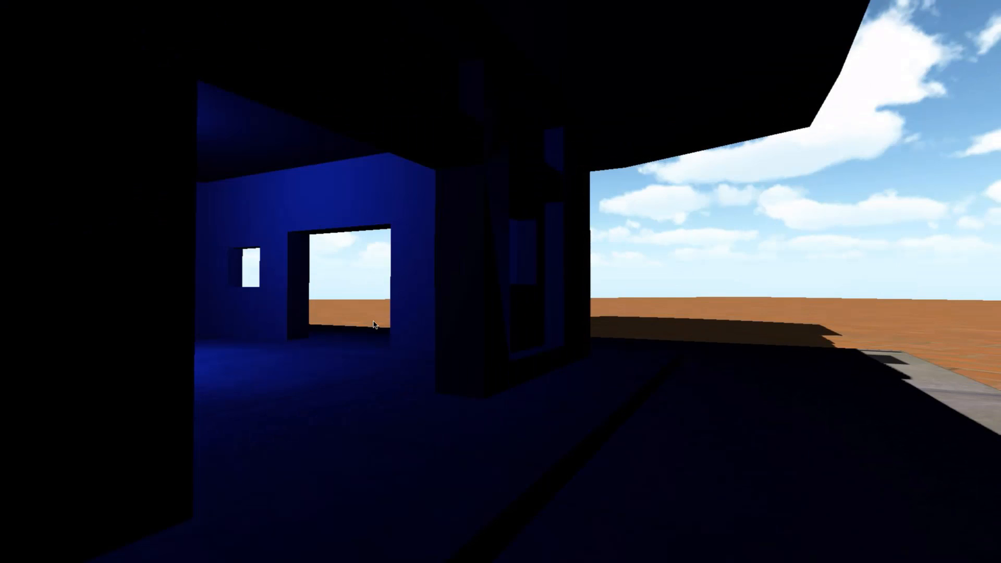
key(super+q)
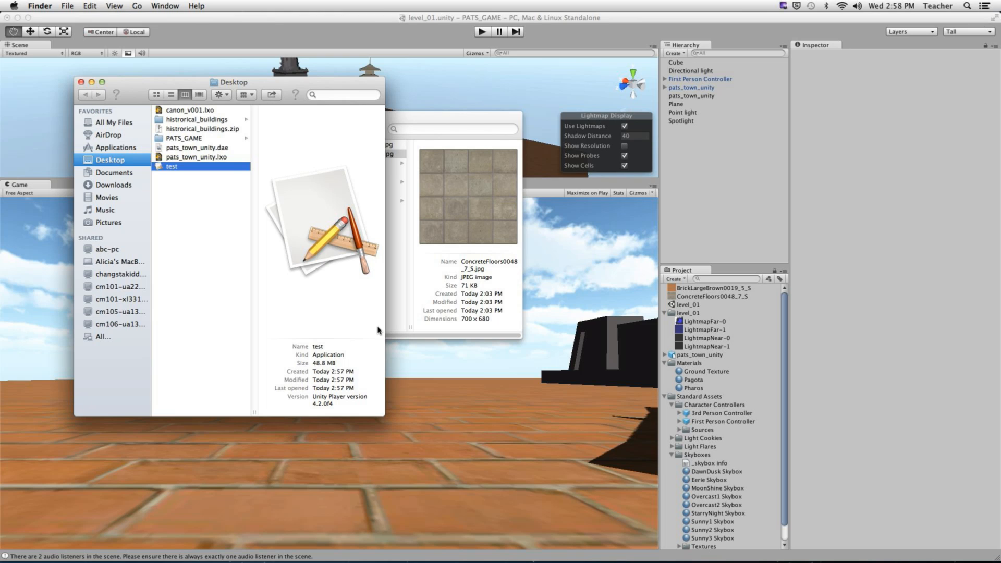
- Close Unity's Build Settings, hide Unity, and select the 48.8 MB test app on the Desktop
click(204, 227)
click(607, 14)
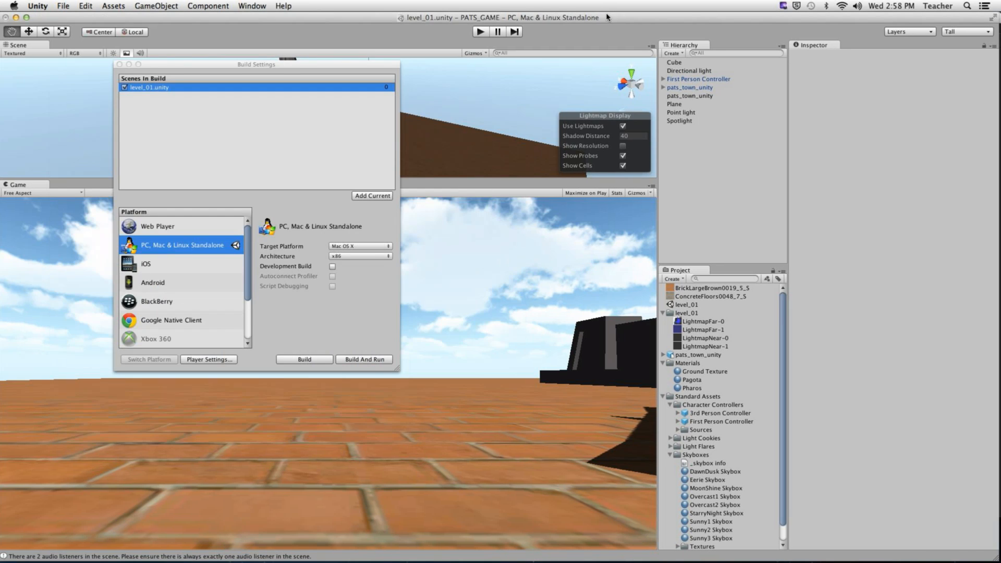
click(119, 64)
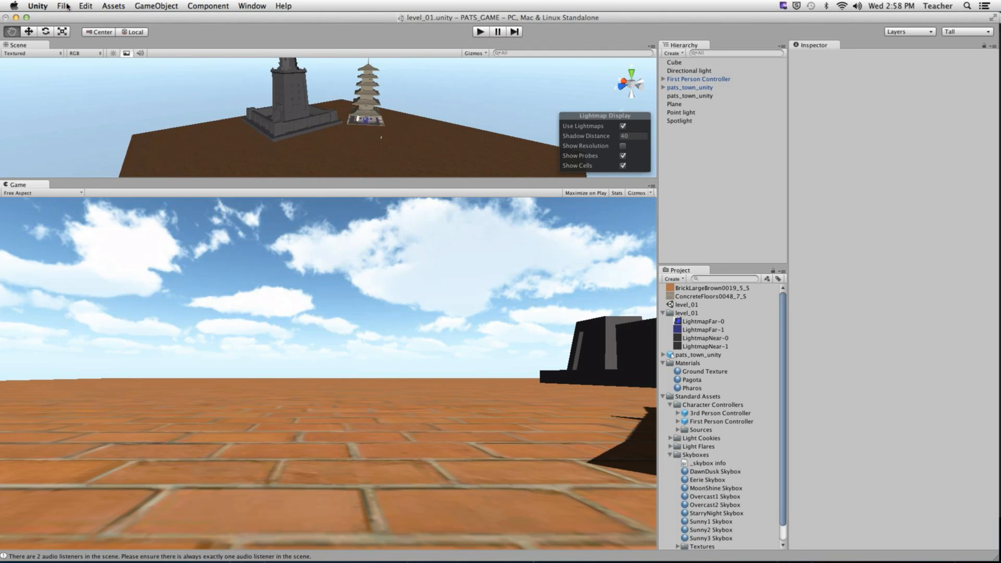
click(37, 6)
click(47, 75)
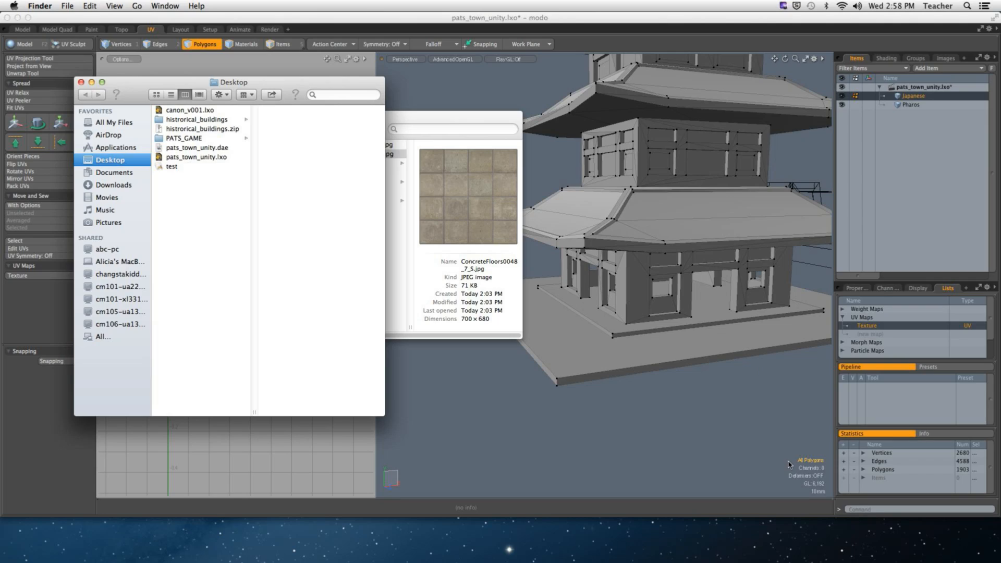
click(168, 167)
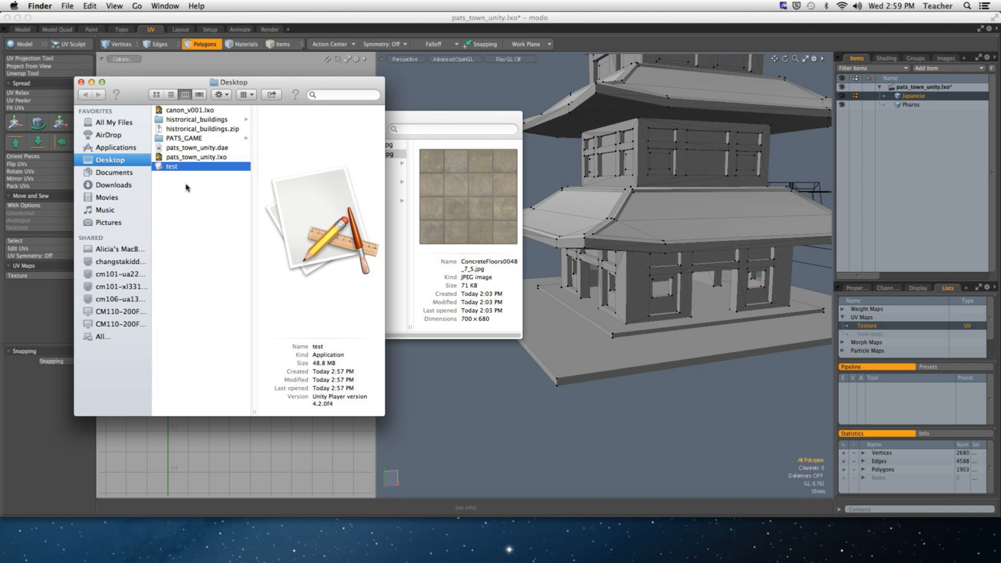
key(super+Tab)
key(super+Tab)
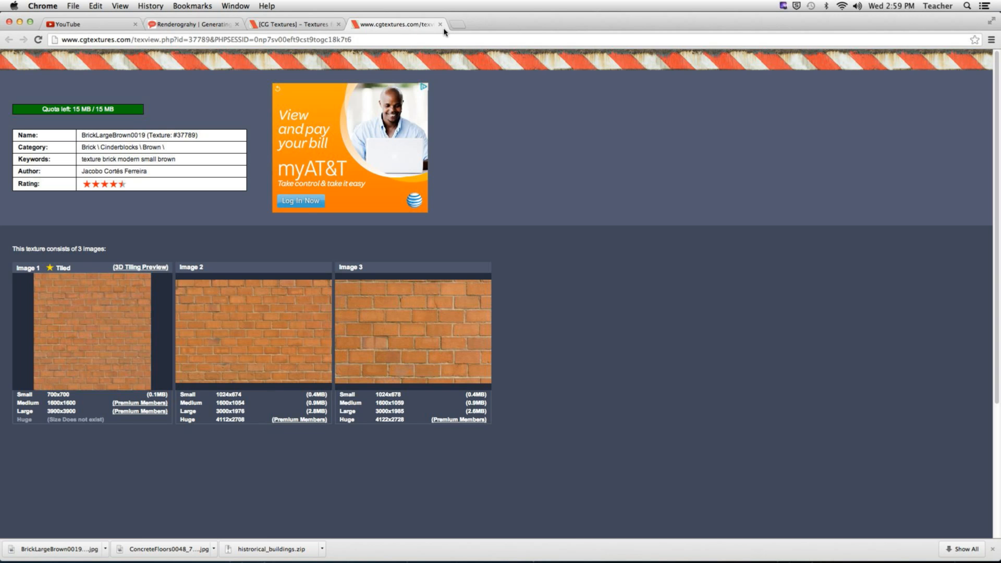
click(457, 24)
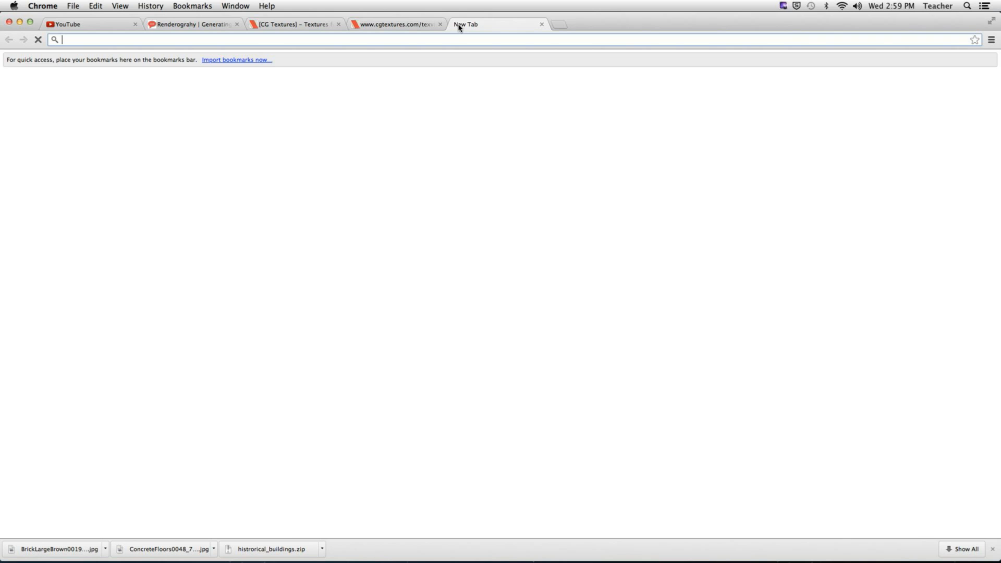
text(www.stu)
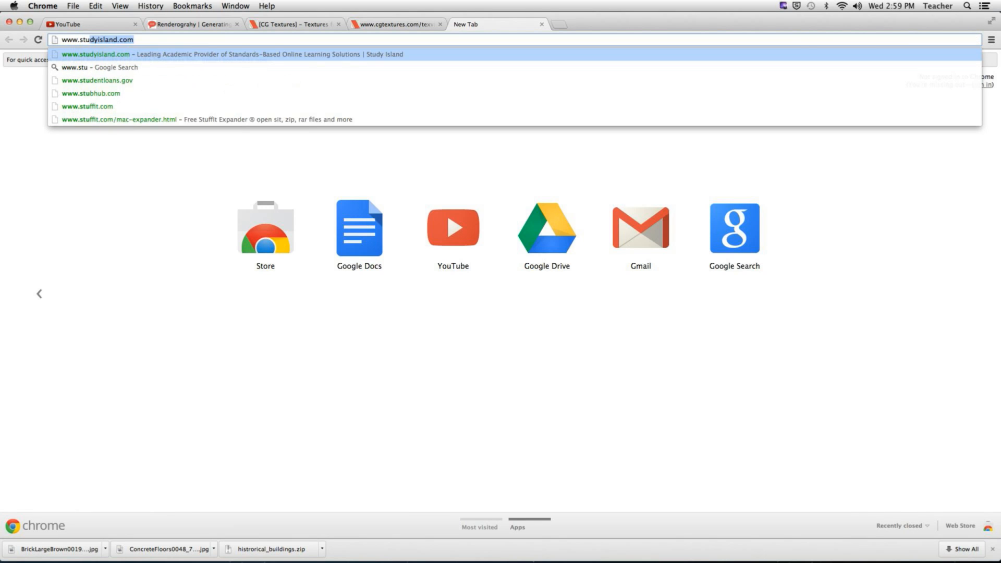
text(ica.)
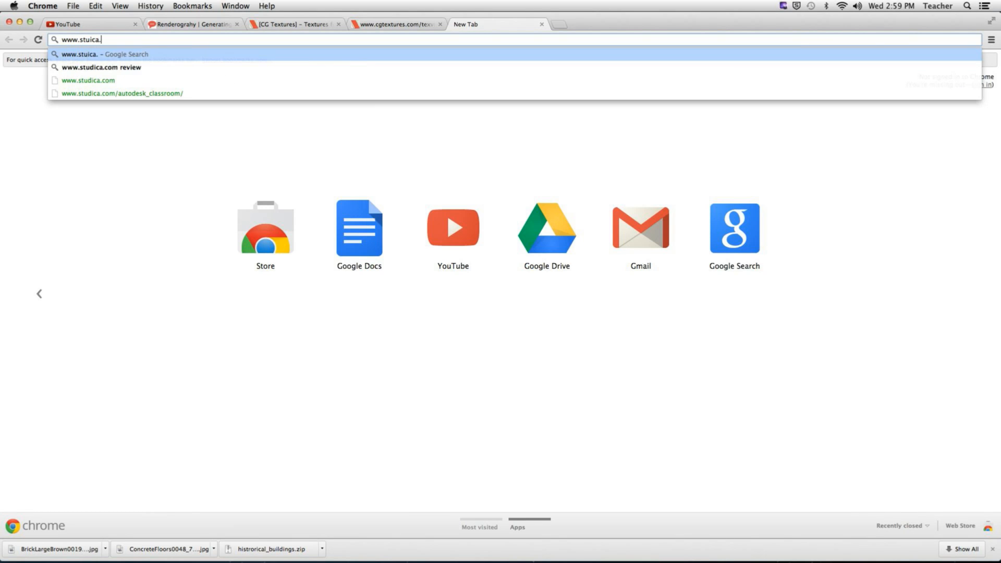
key(BackSpace)
key(BackSpace)
text(dica.com)
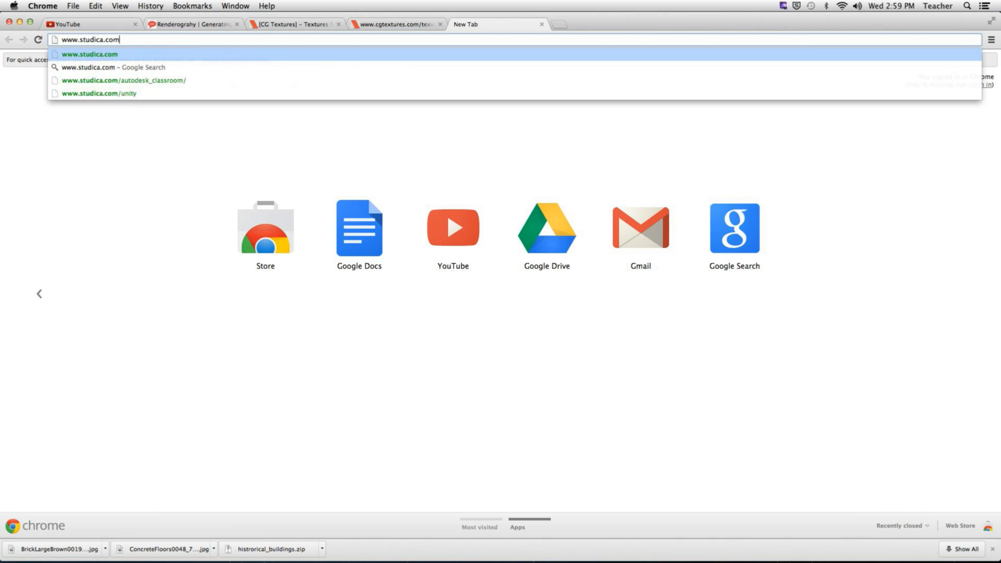
key(Return)
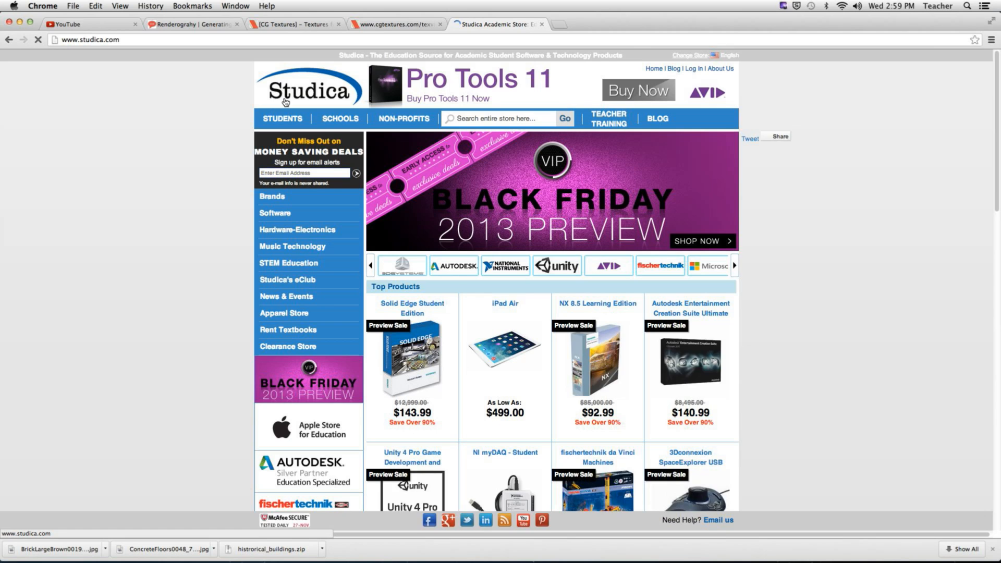
click(522, 117)
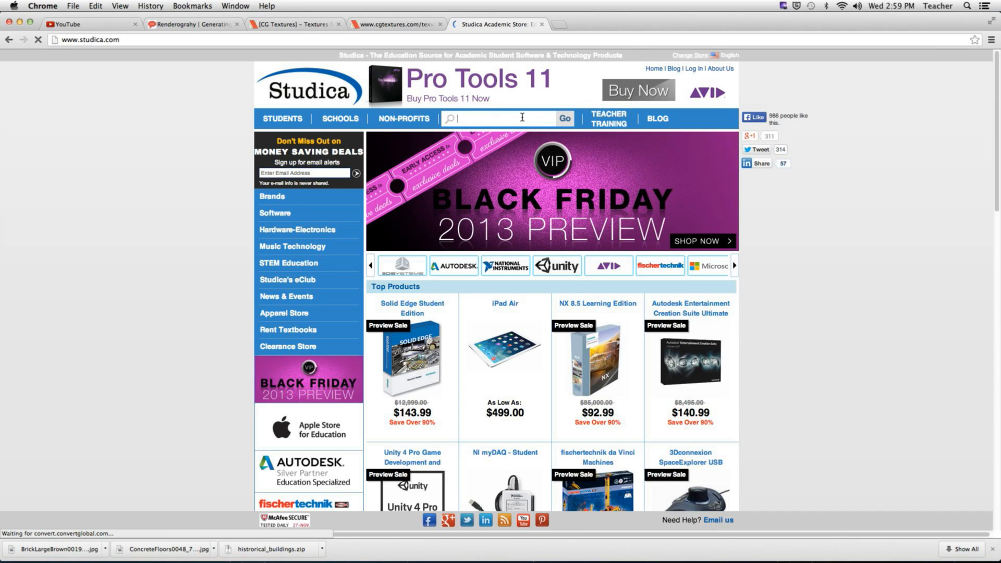
- Search Studica for 'unity pro', listing Unity 4 Pro at $129.00 and $149.00
text(unity )
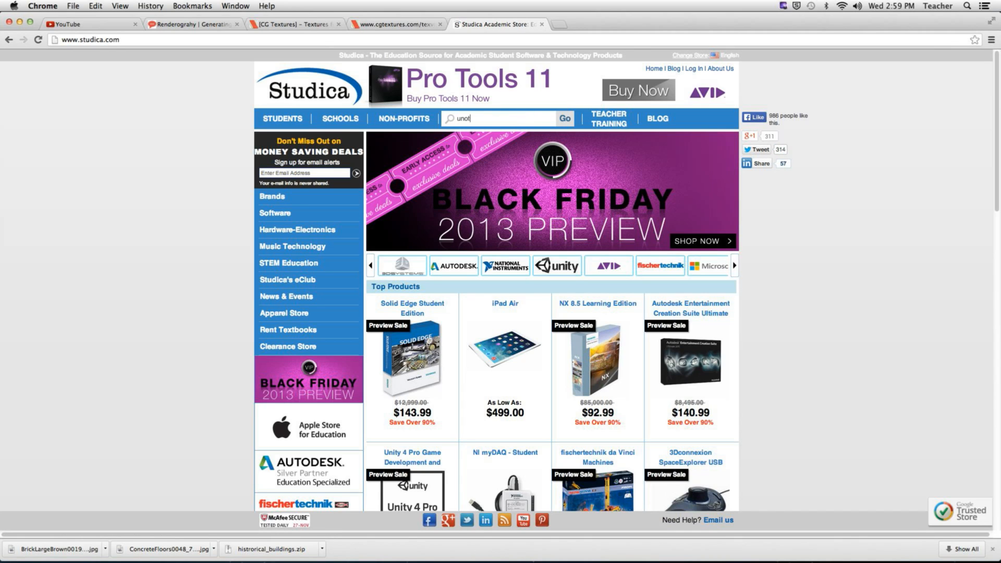
text(pro)
key(Return)
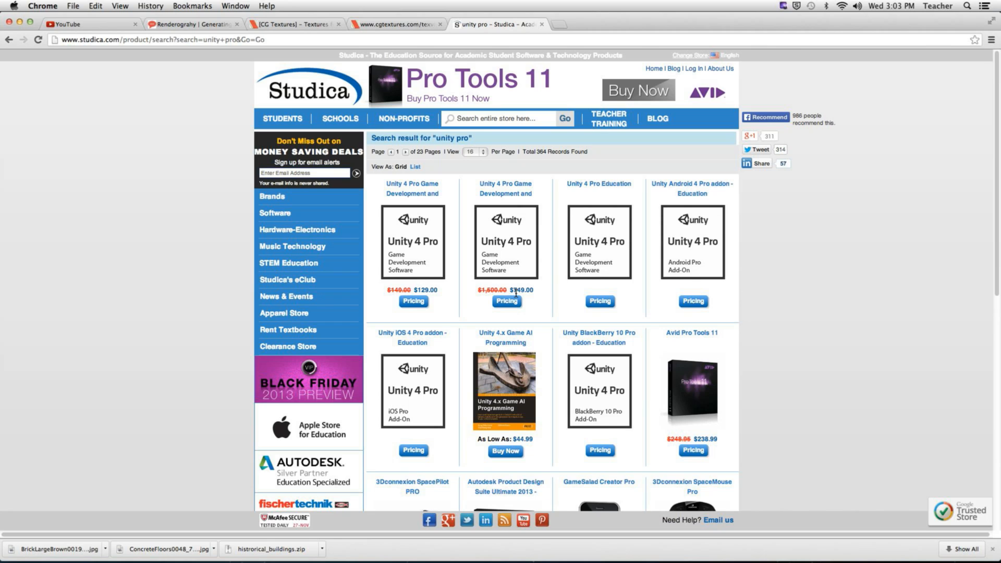
- Load codeacademy.org in a new tab and scroll through The Starter League home page
key(super+t)
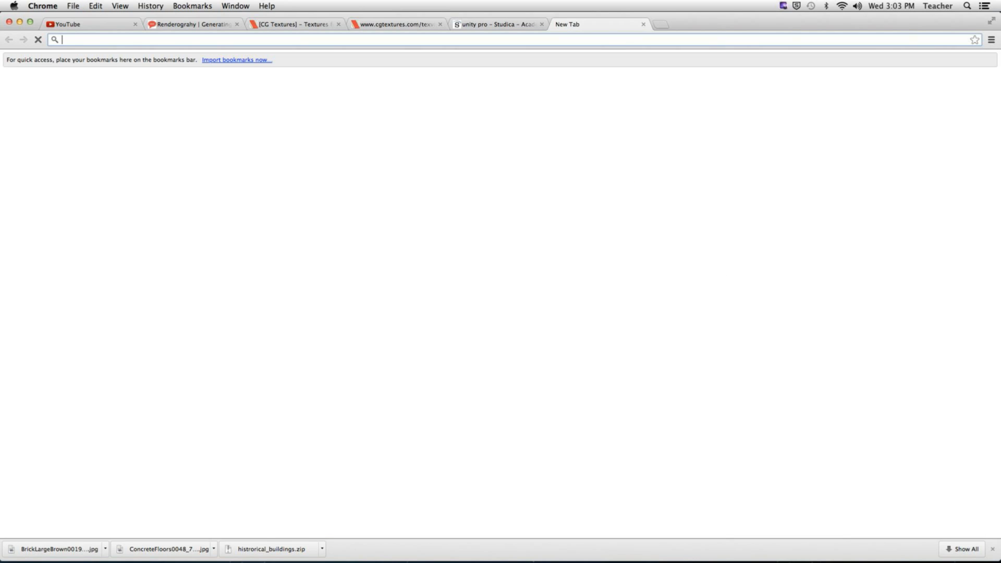
text(codeac)
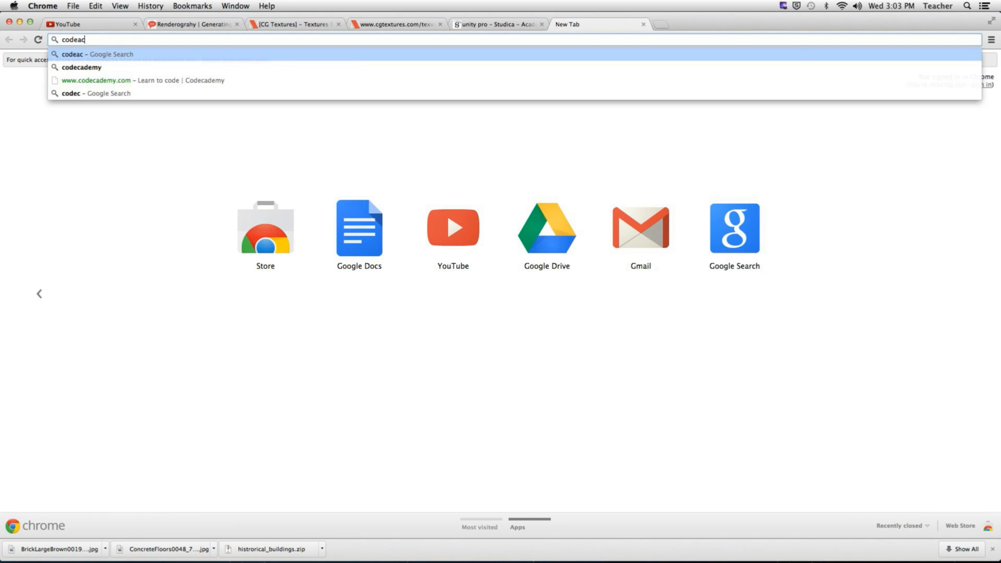
text(ademy.org)
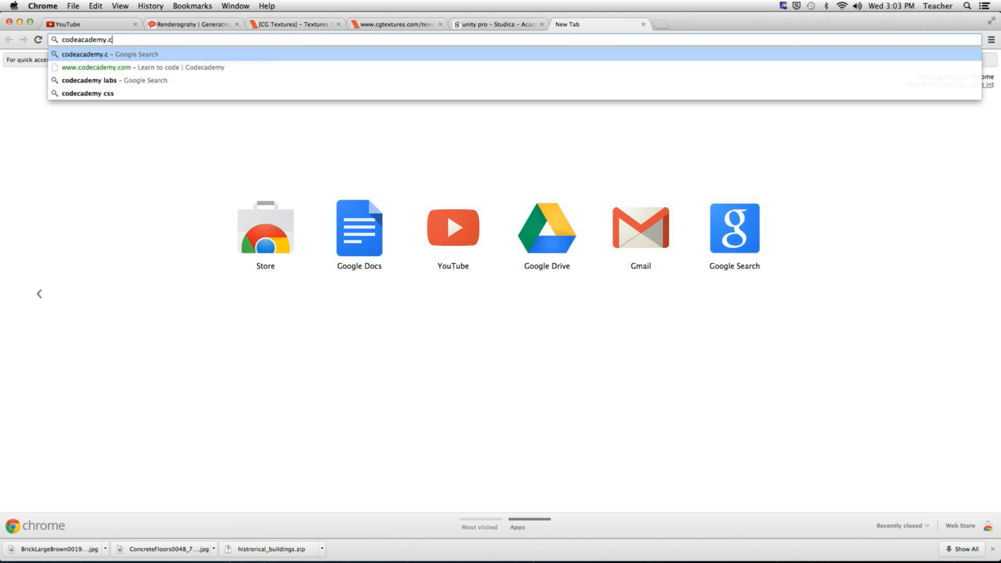
key(Return)
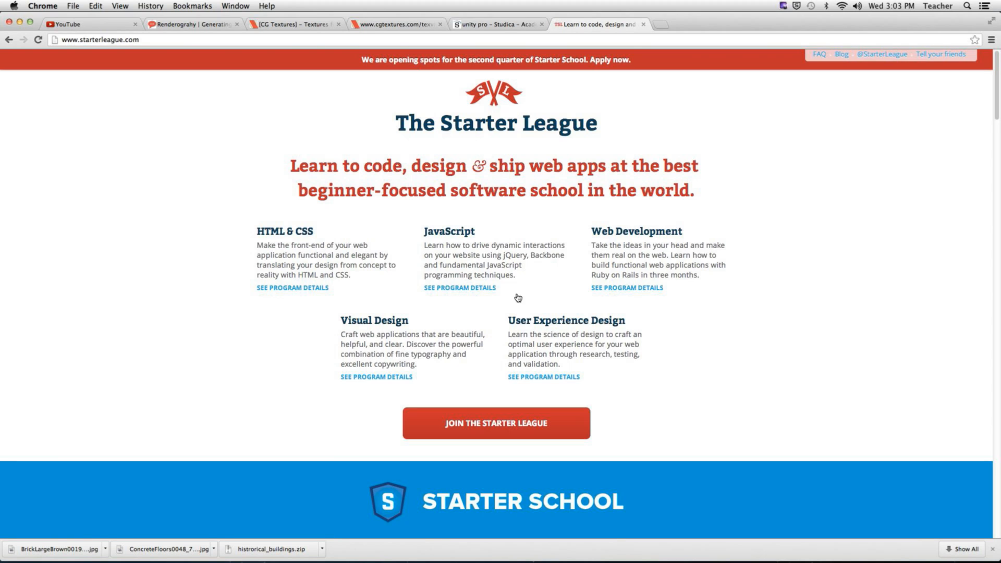
scroll(299, 289, down, 3)
scroll(299, 289, down, 5)
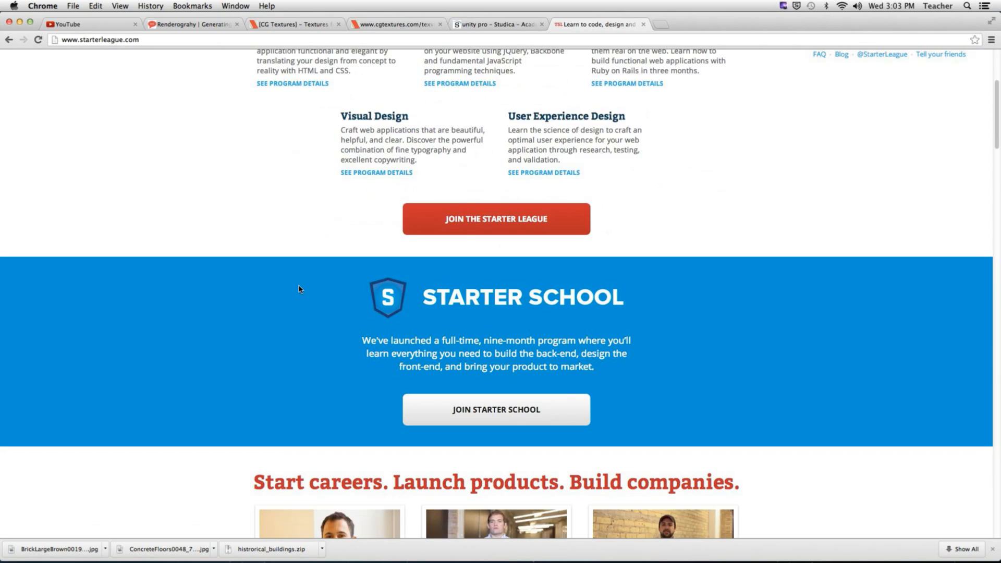
scroll(298, 289, up, 8)
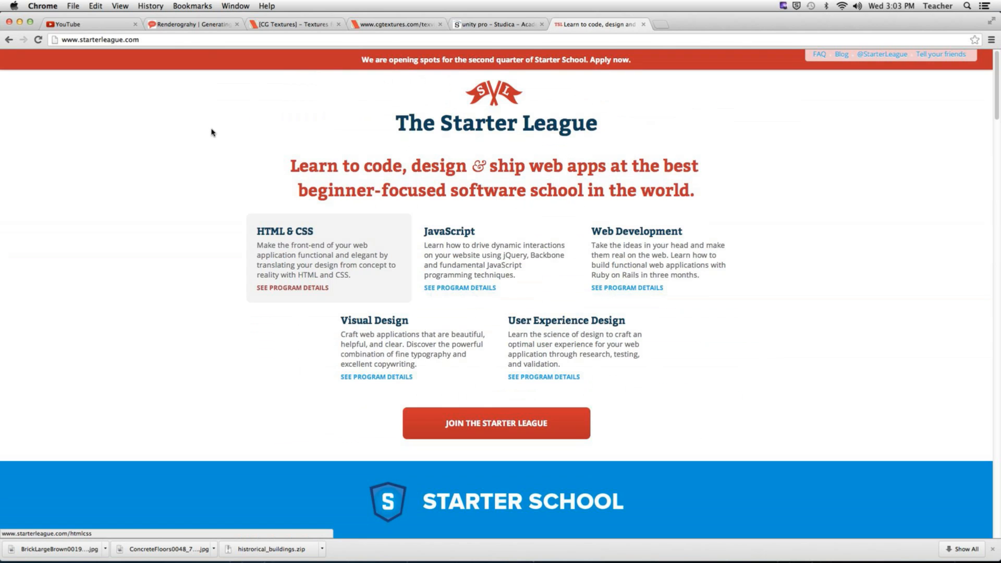
click(167, 41)
- Search Google for 'code academy' and open the 'Codecademy: Learn to code' result
text(cpde)
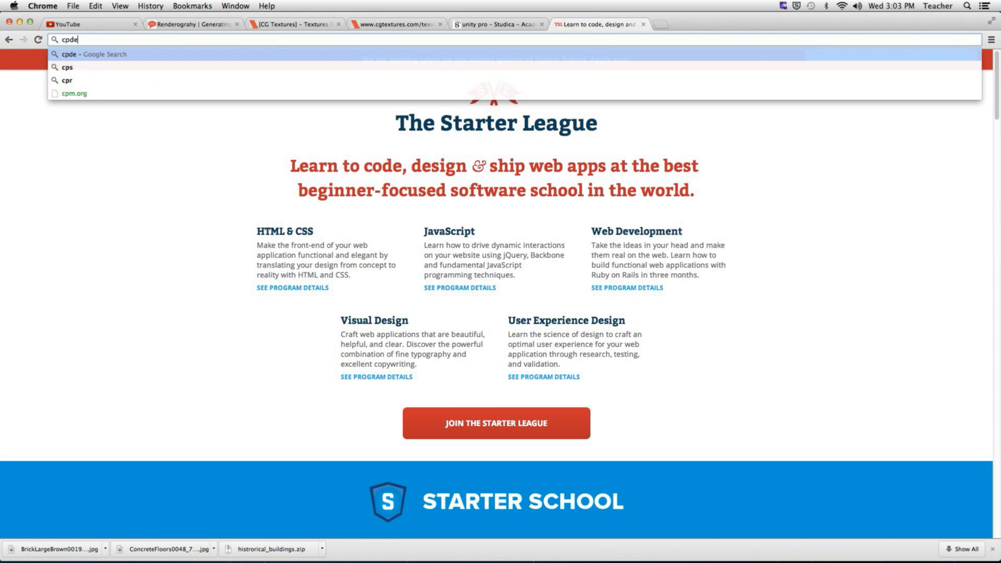
key(BackSpace)
key(BackSpace)
key(BackSpace)
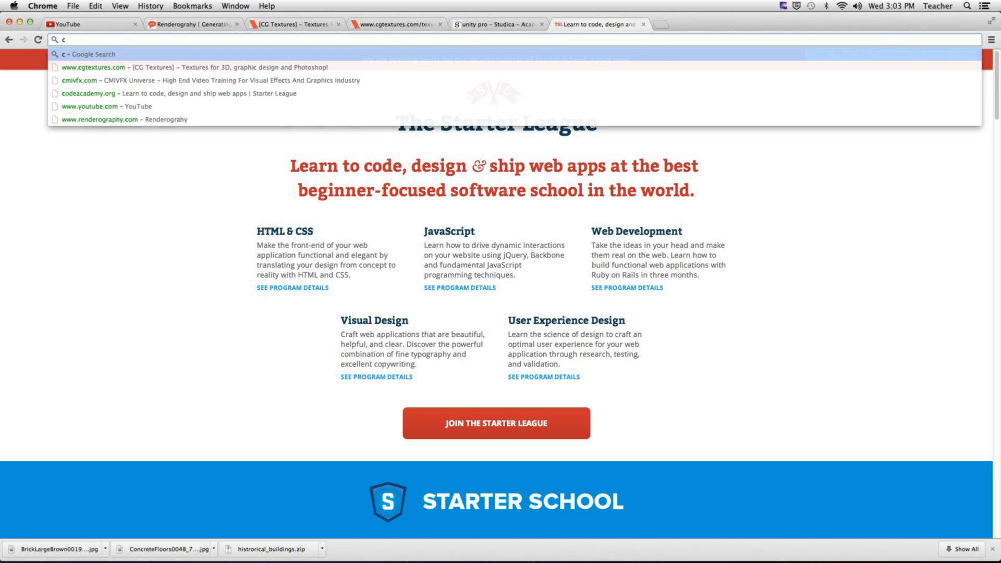
text(ode ad)
key(BackSpace)
key(BackSpace)
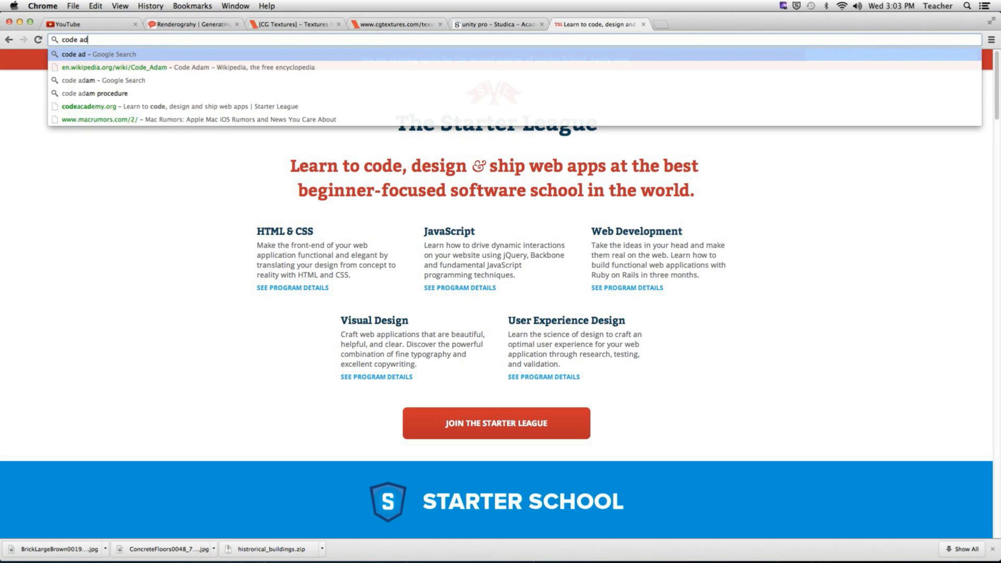
text(cad)
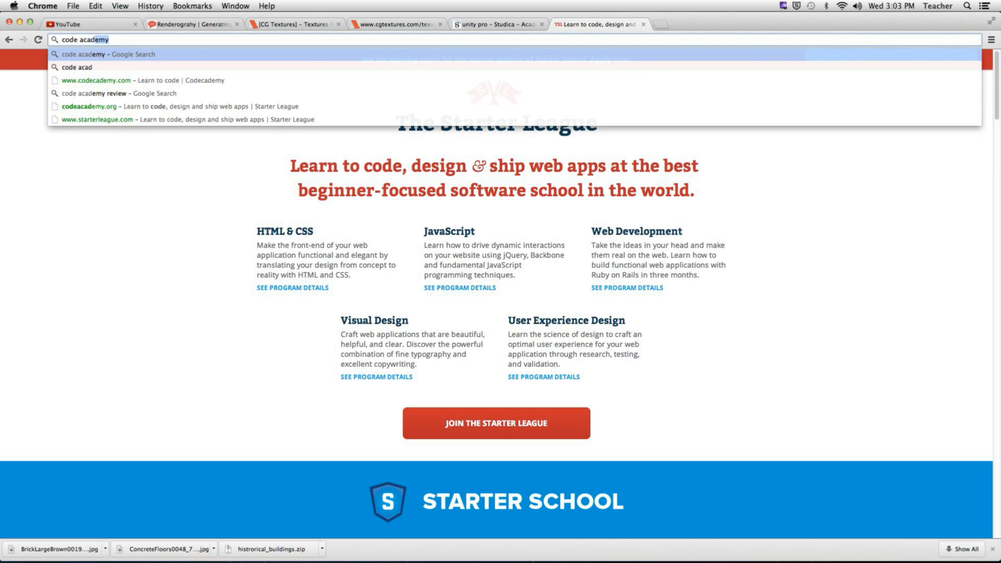
key(Return)
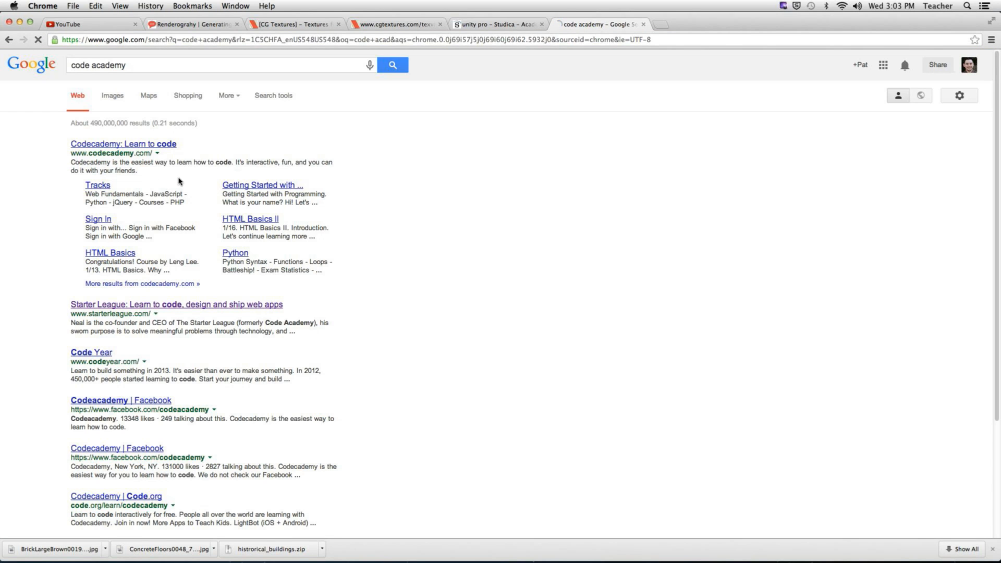
click(156, 143)
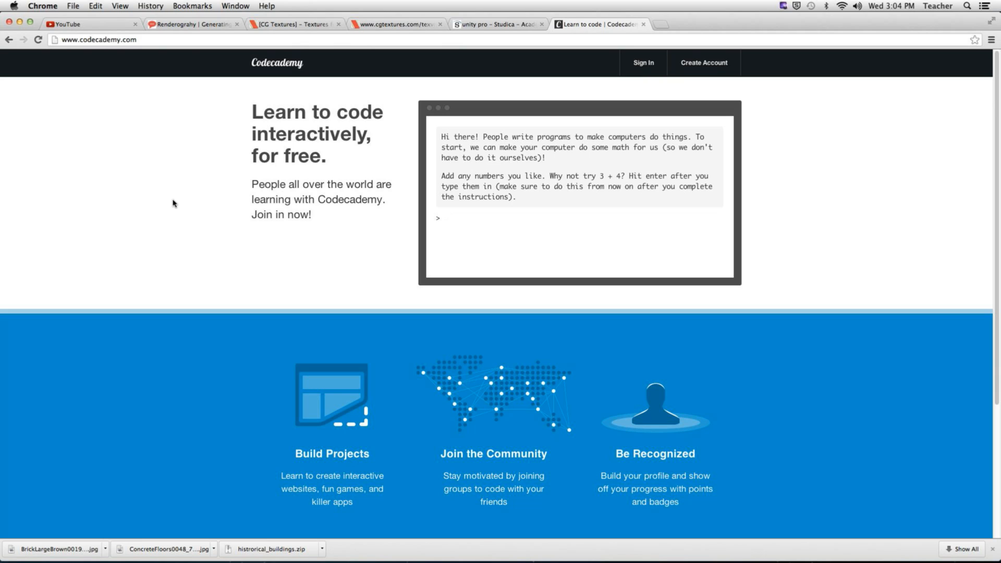
key(super+t)
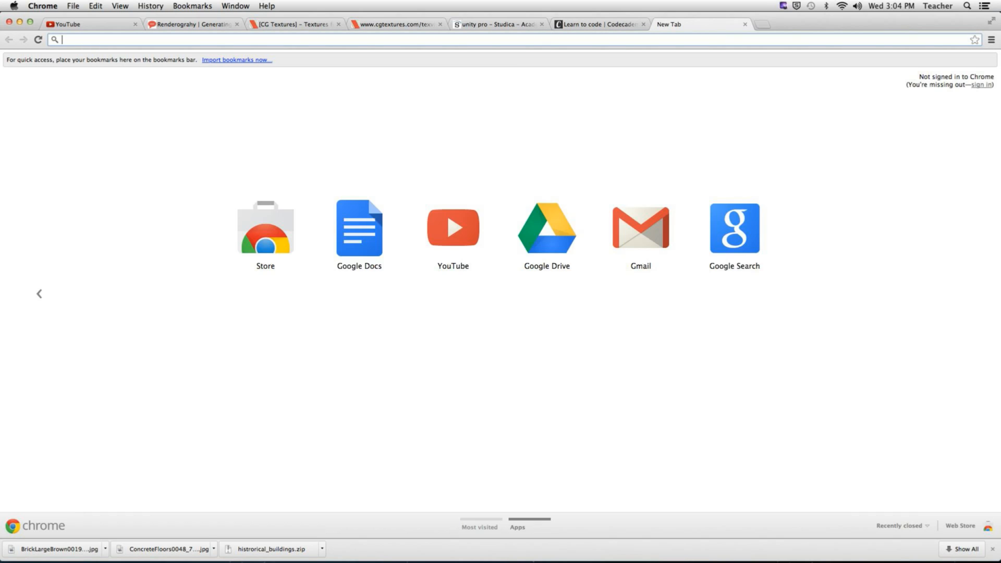
- Search Google for 'unity3dstudent' in the new tab
text(y)
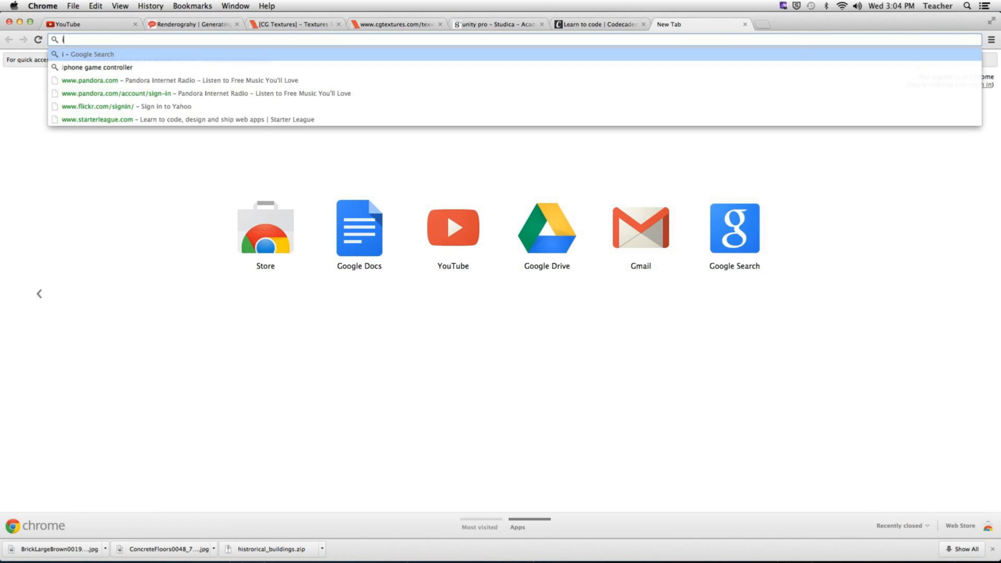
key(BackSpace)
text(unity)
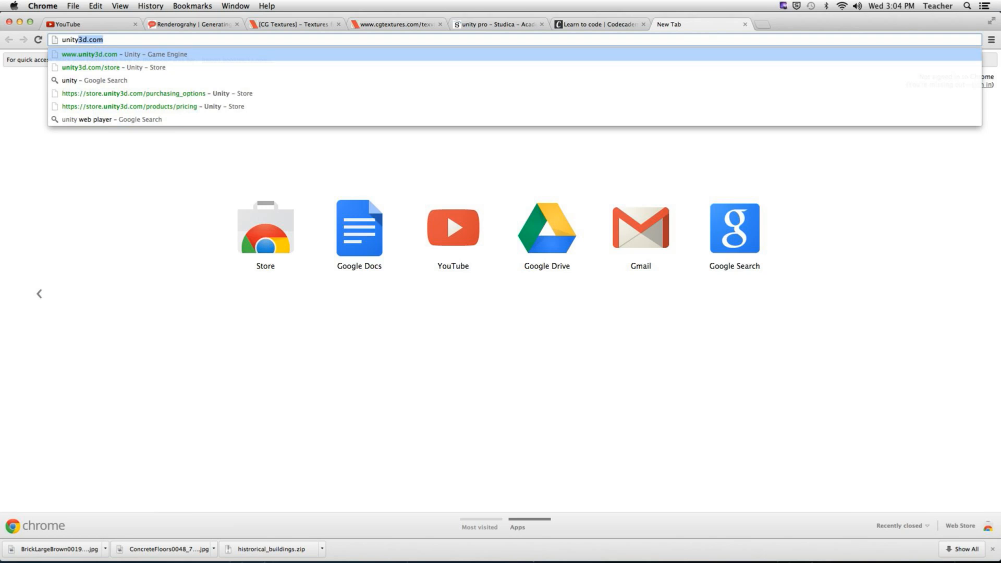
text(3dst)
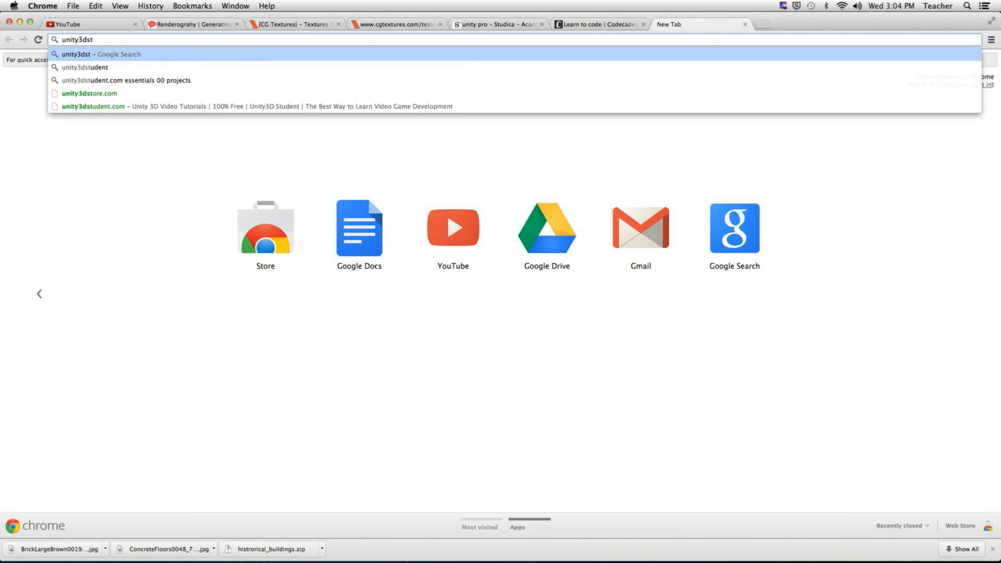
text(udenmt)
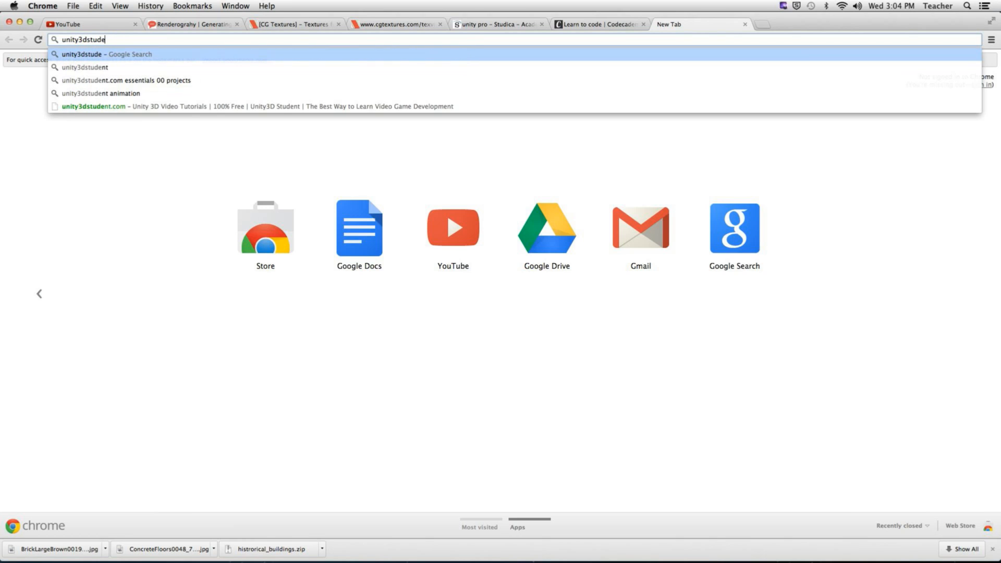
key(BackSpace)
key(BackSpace)
text(t)
key(Return)
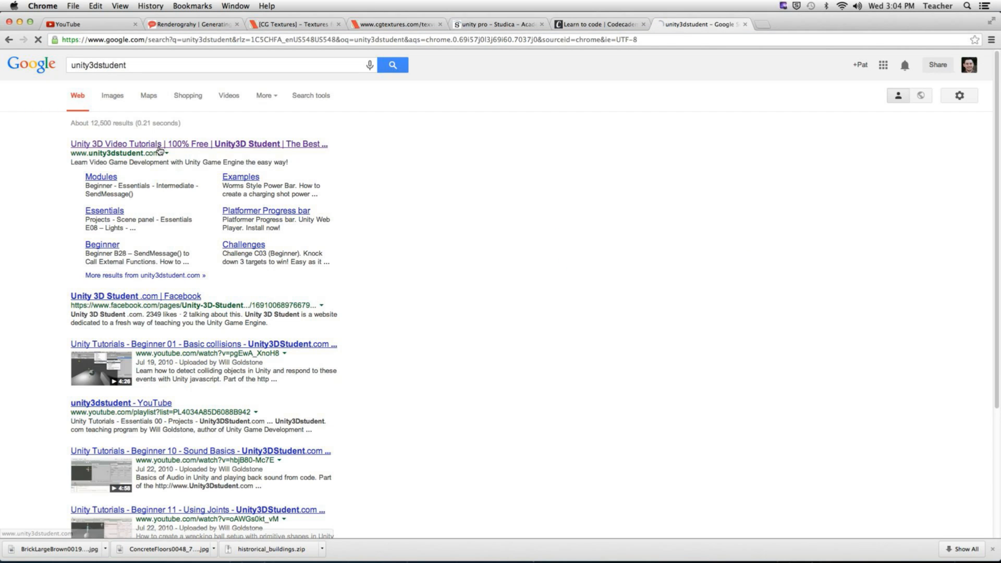
- Open the Unity 3D Video Tutorials result and scroll through its recent modules and challenges
click(161, 144)
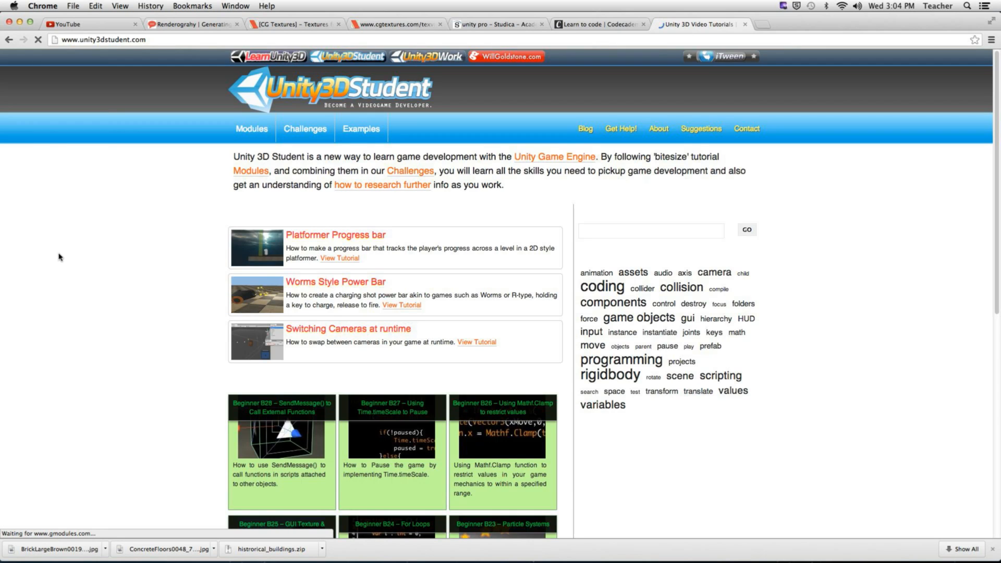
scroll(116, 323, down, 3)
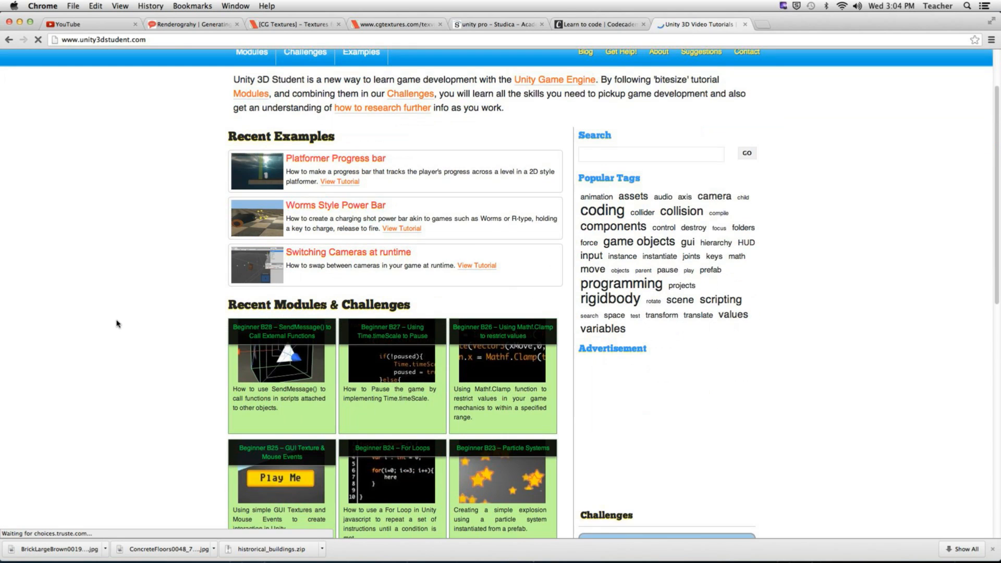
scroll(117, 323, down, 5)
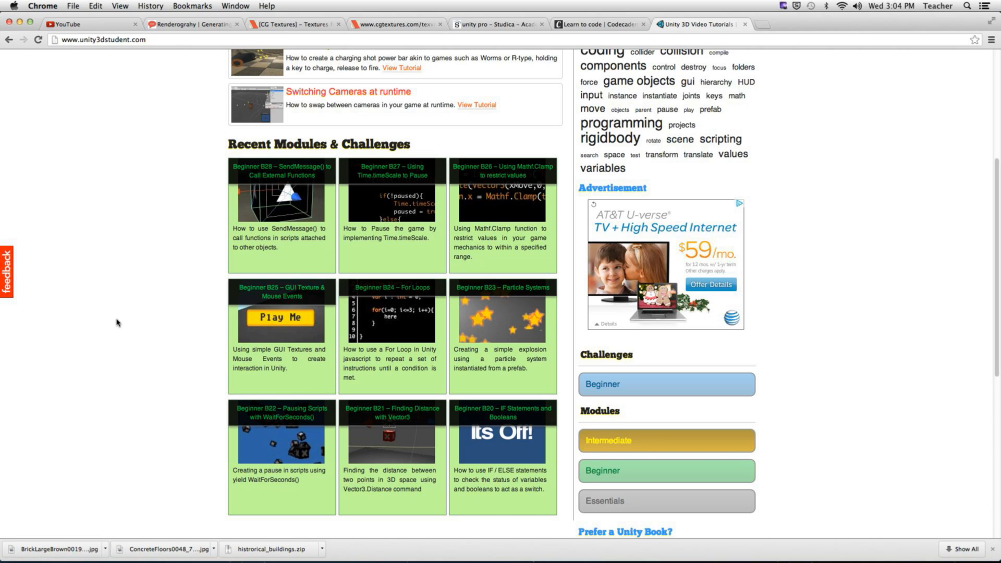
key(super+y)
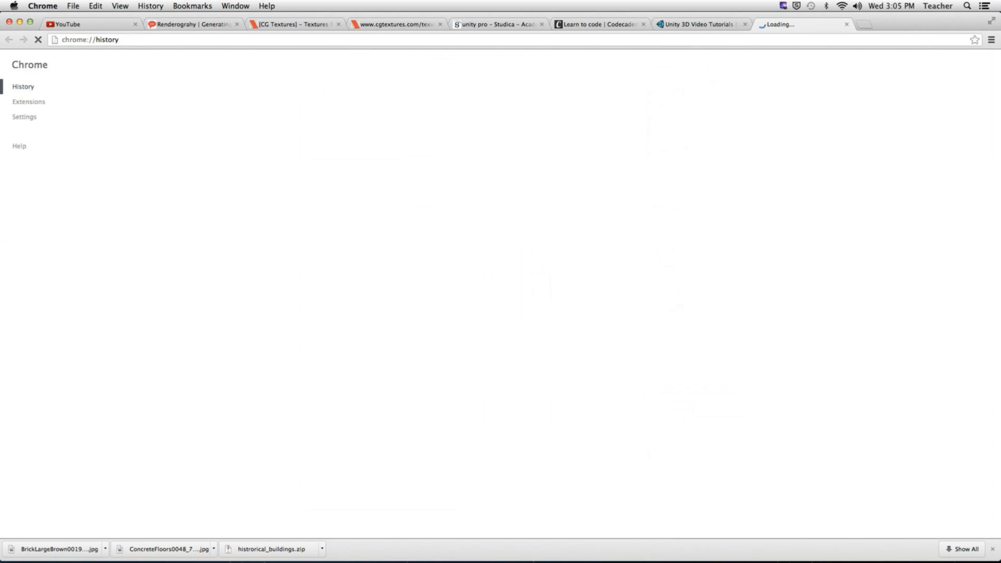
- Go to unity3d.com/learn from the History tab's address bar
click(120, 42)
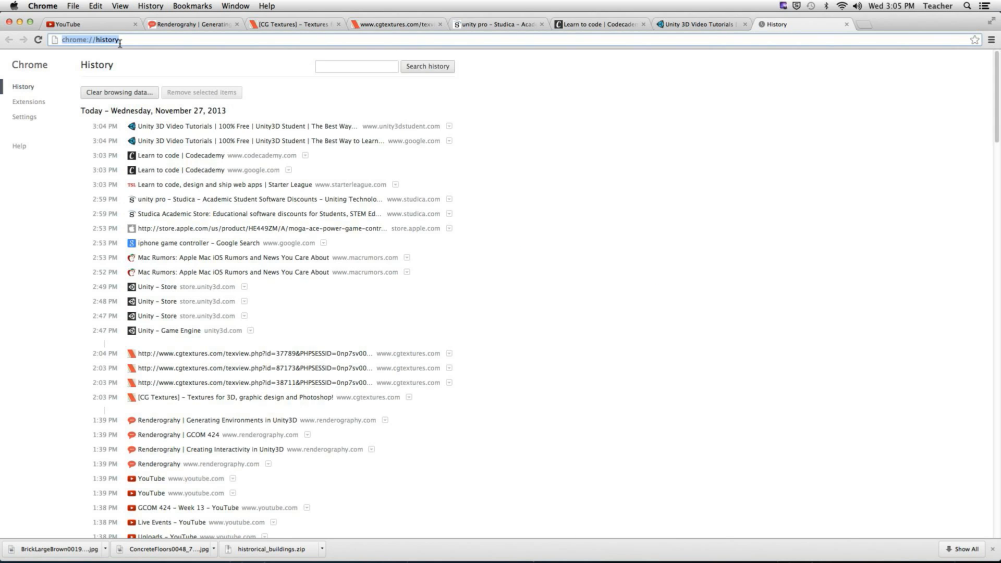
text(unity3d.com)
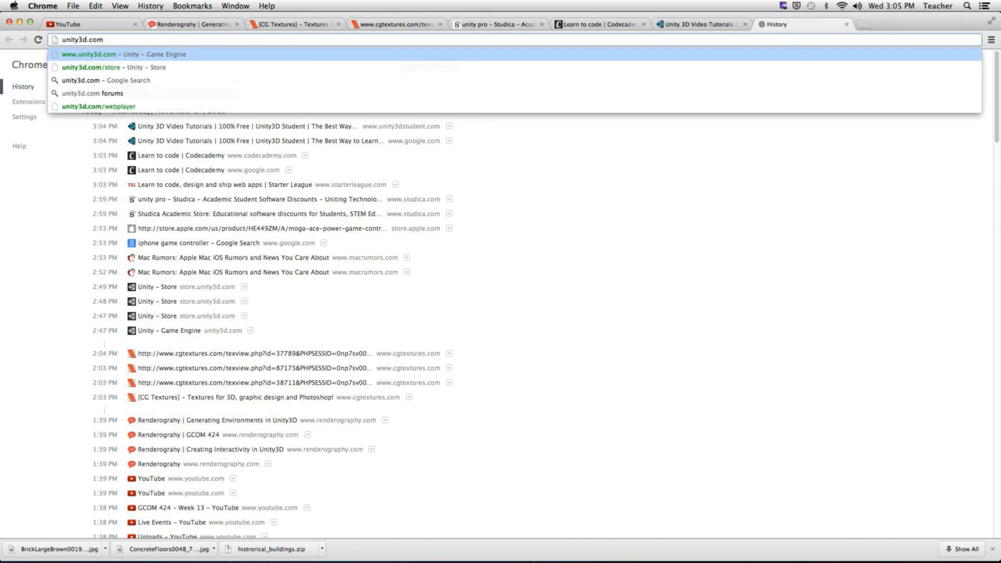
text(/learn)
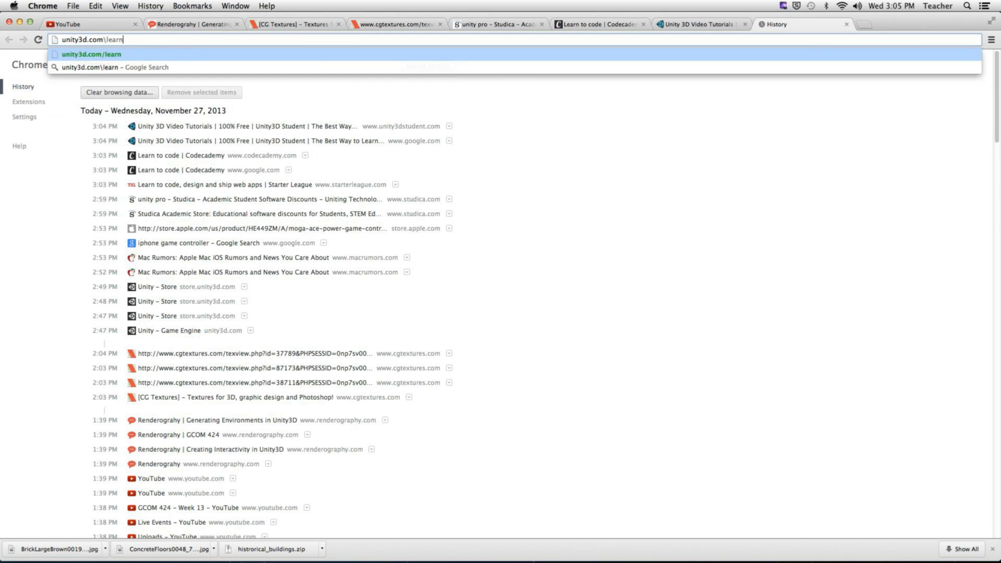
key(Return)
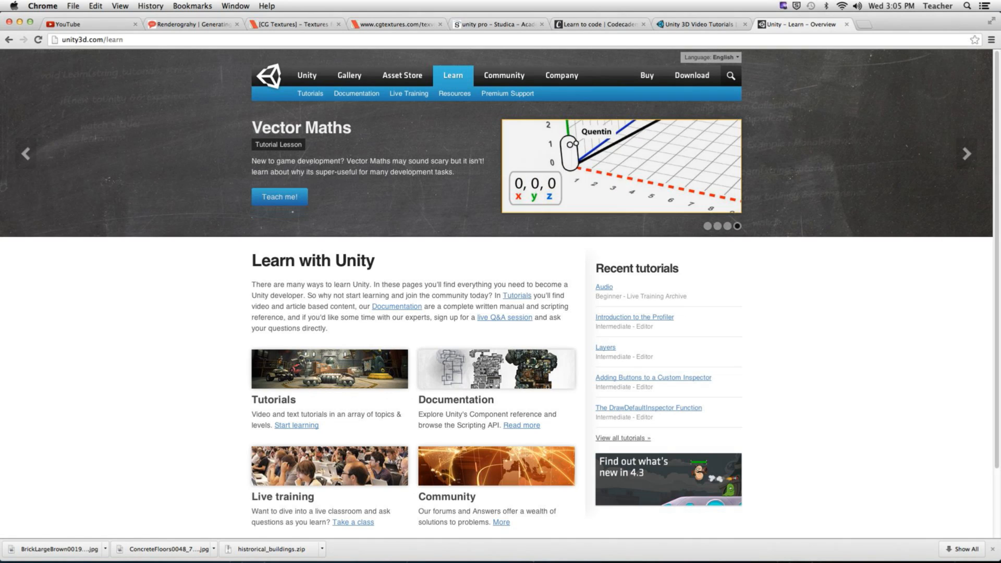
- Open Tutorials, then the Beginner Scripting module to view its 28 lessons and Spinning Cube assignment
click(310, 93)
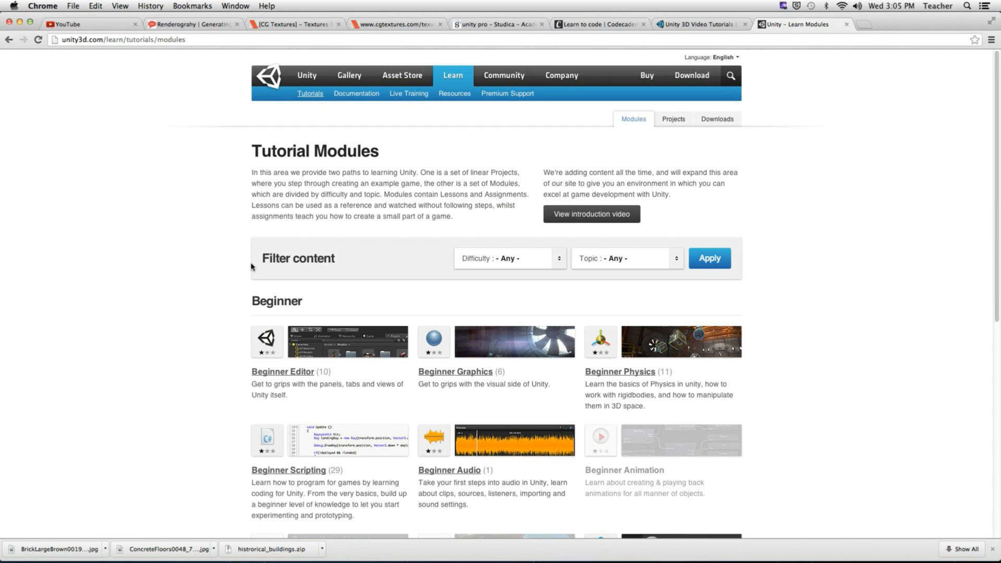
scroll(217, 317, down, 3)
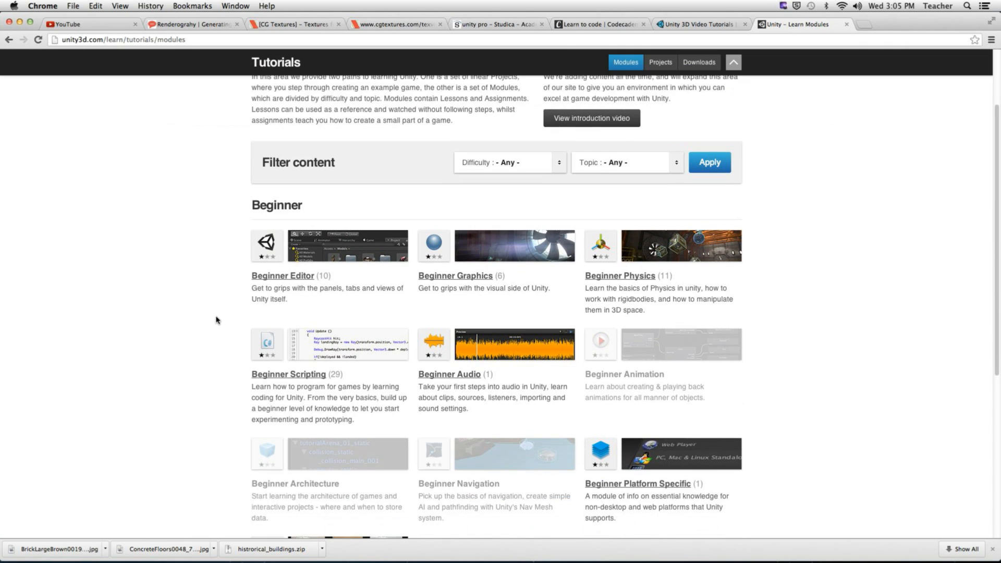
scroll(215, 309, down, 3)
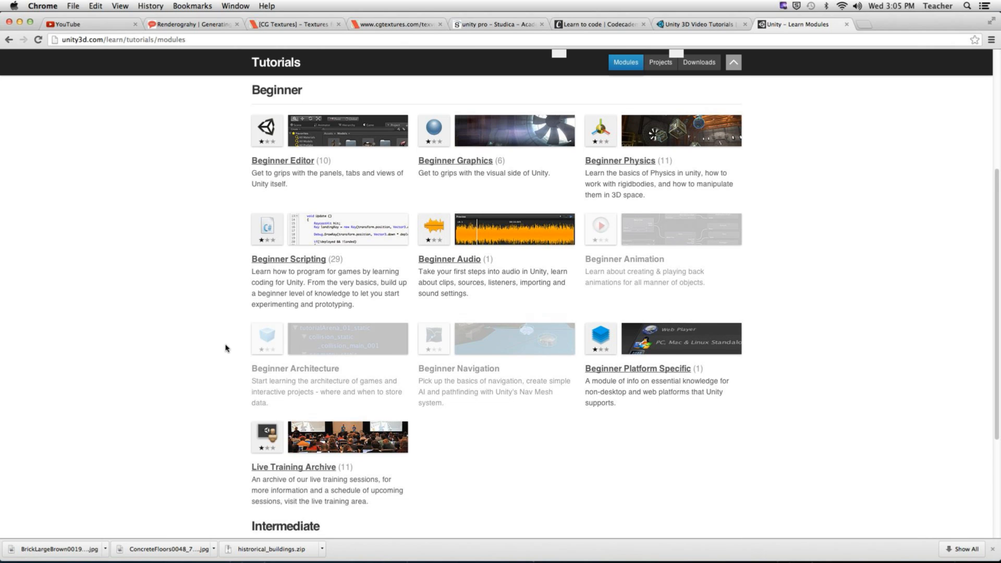
scroll(228, 348, up, 2)
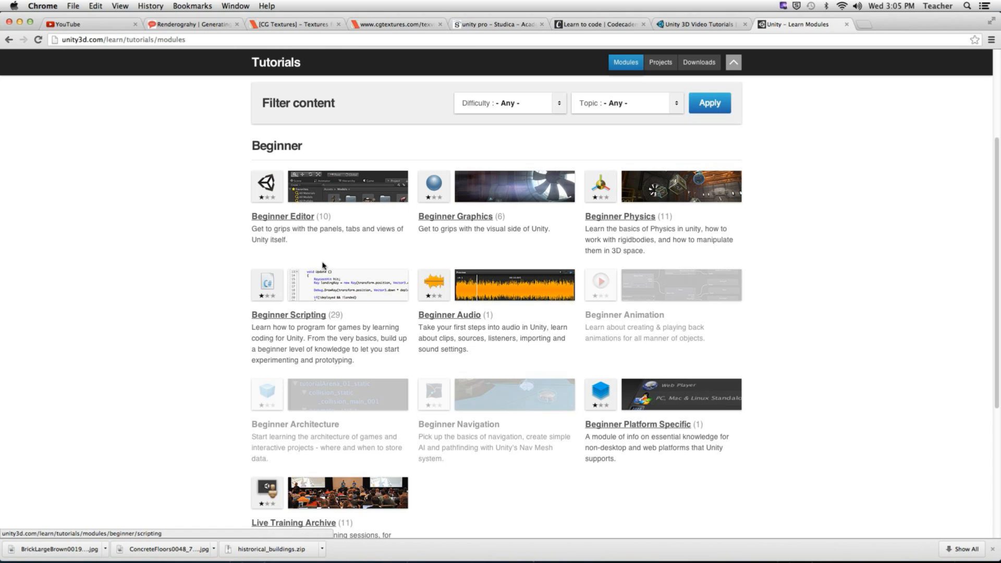
scroll(174, 305, down, 1)
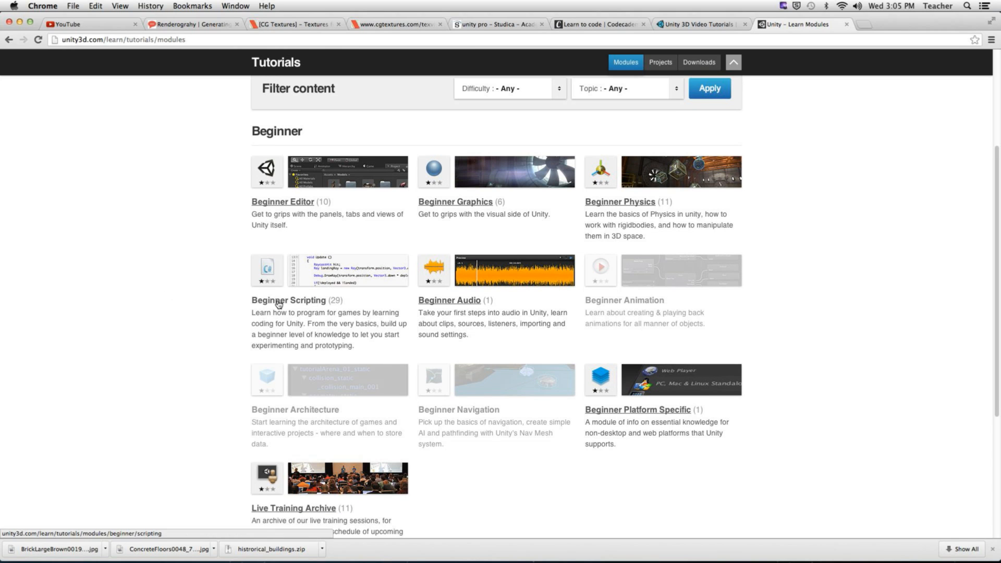
click(258, 301)
scroll(208, 300, down, 2)
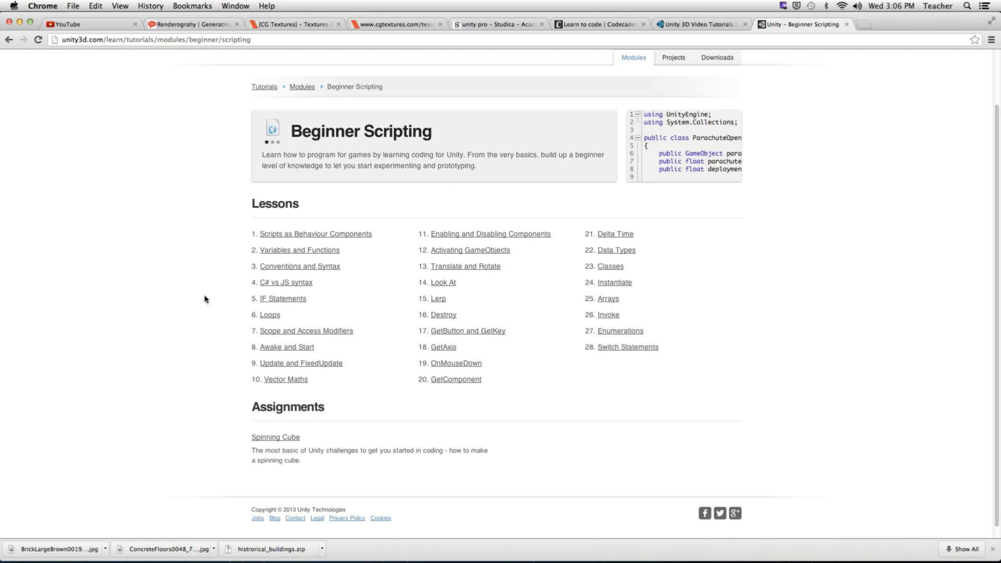
scroll(205, 299, up, 2)
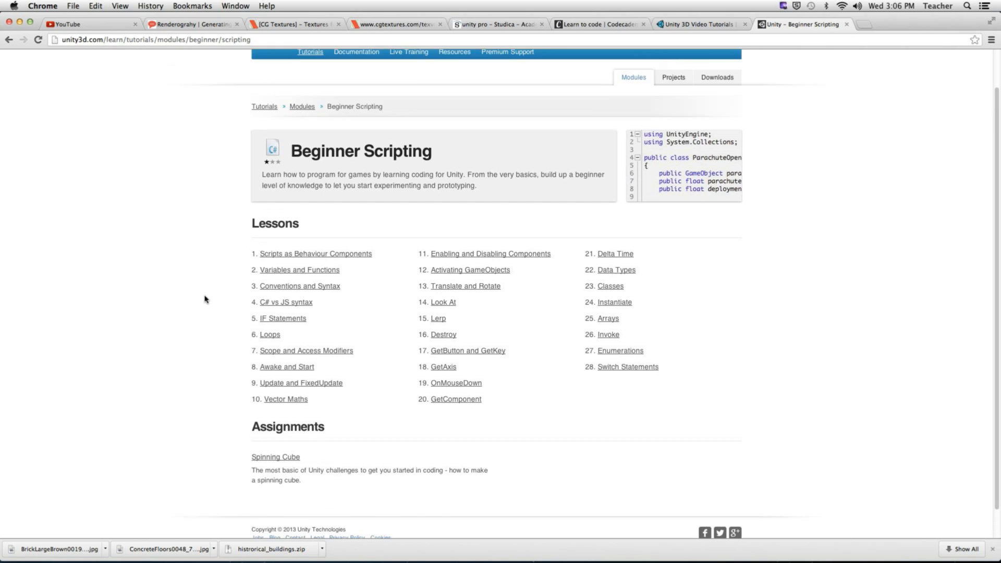
- Switch to the Projects list with Roll-a-Ball and Stealth, briefly highlighting the Stealth entry
click(680, 124)
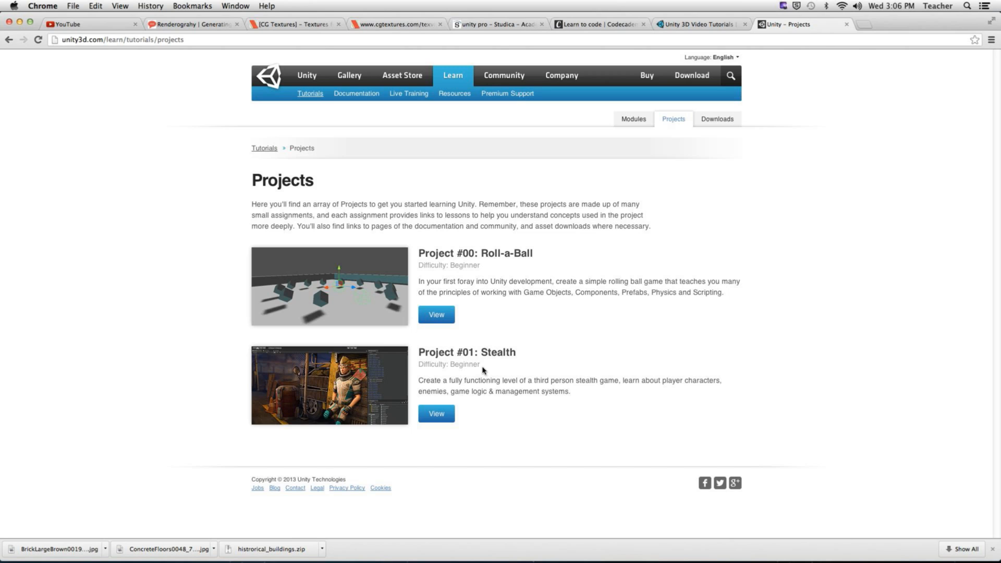
mouse_move(483, 370)
mouse_down()
mouse_move(416, 364)
mouse_move(484, 363)
mouse_up()
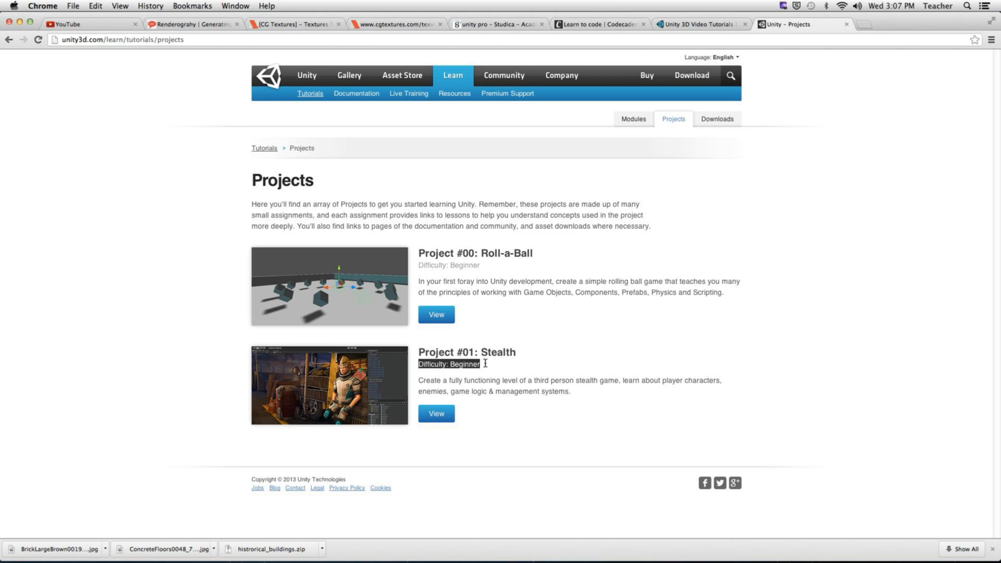
click(615, 348)
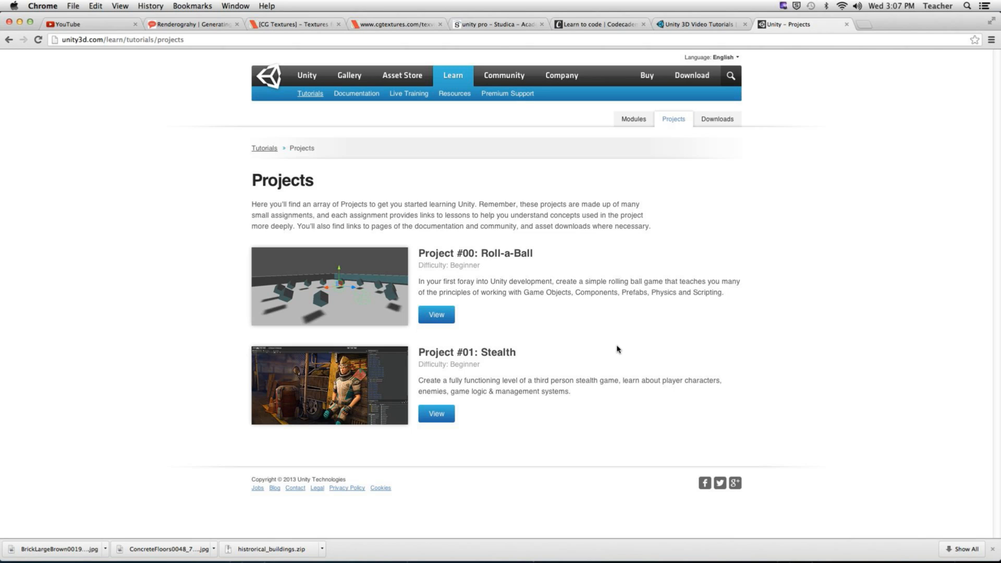
- Close the six tabs from Unity - Projects back through the CG Textures brick tab
click(846, 24)
click(745, 24)
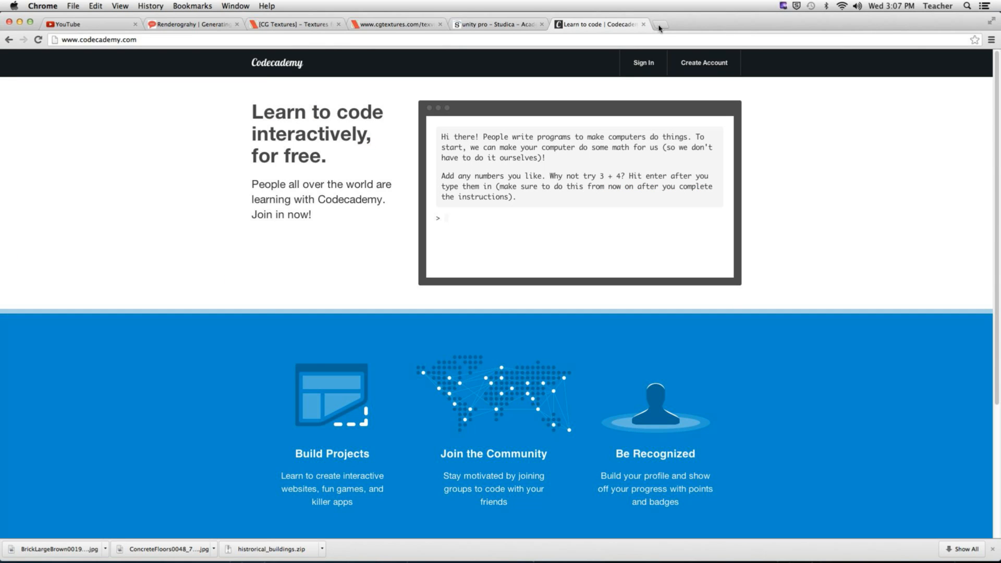
click(643, 24)
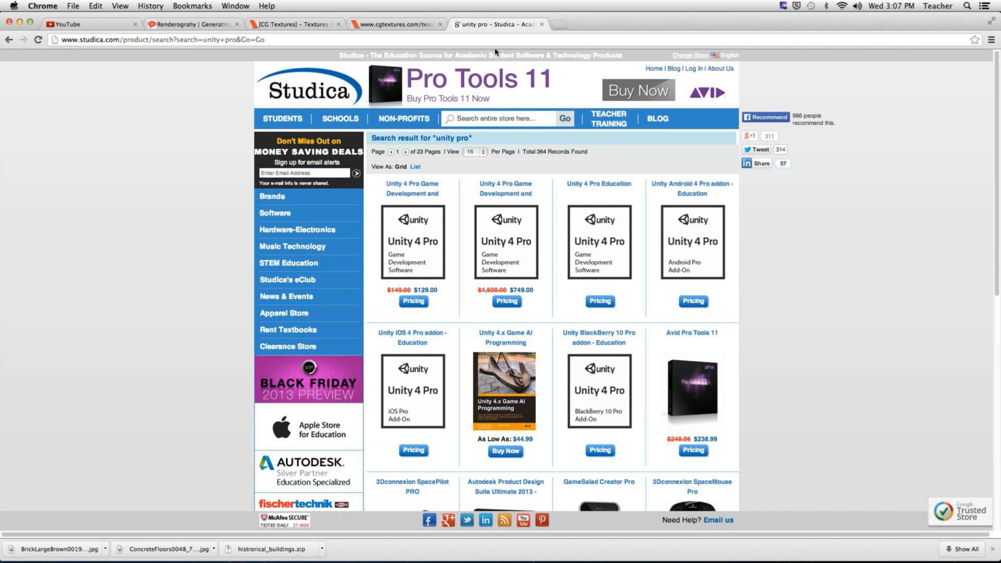
click(541, 24)
click(440, 25)
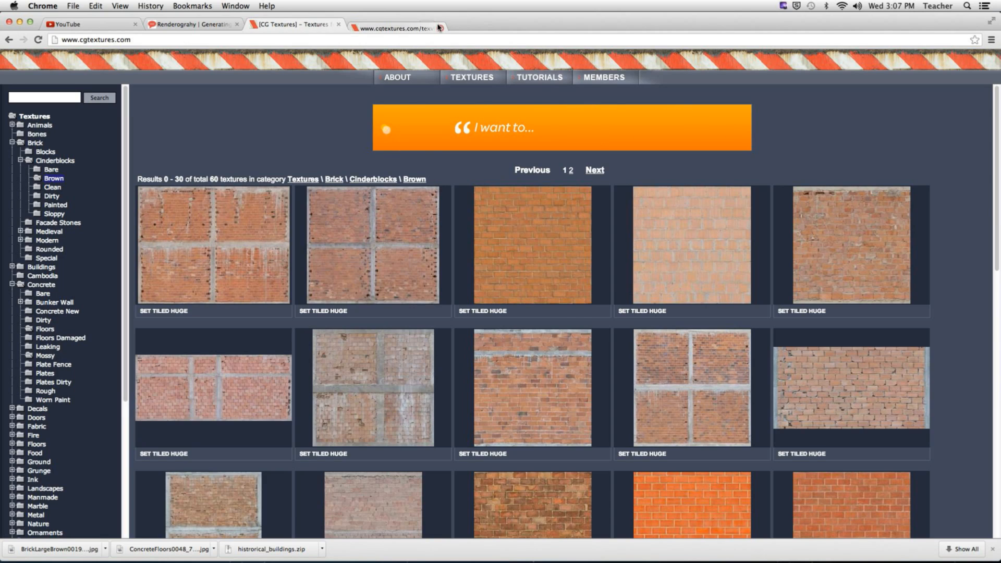
click(338, 24)
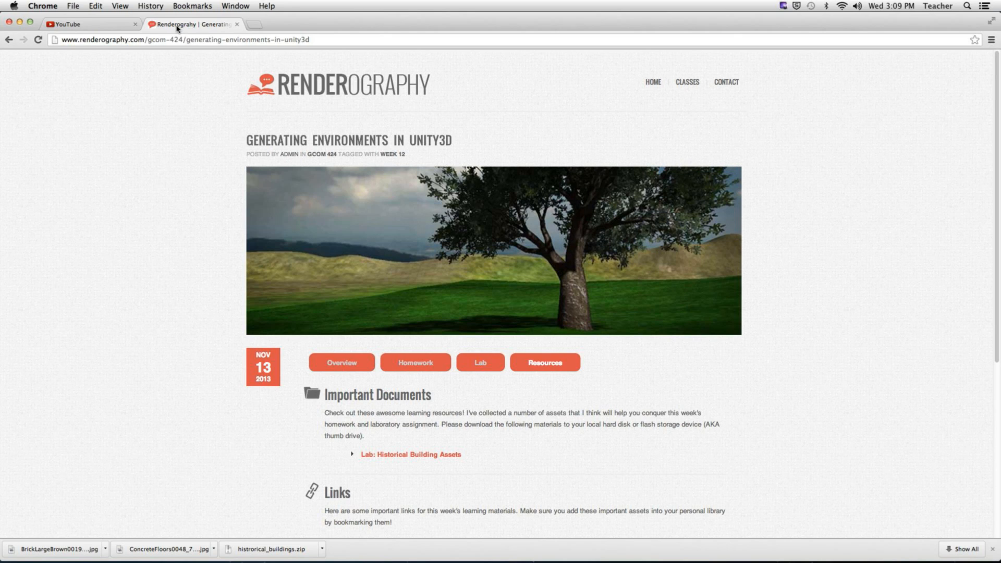
key(super+Tab)
key(super+shift+Tab)
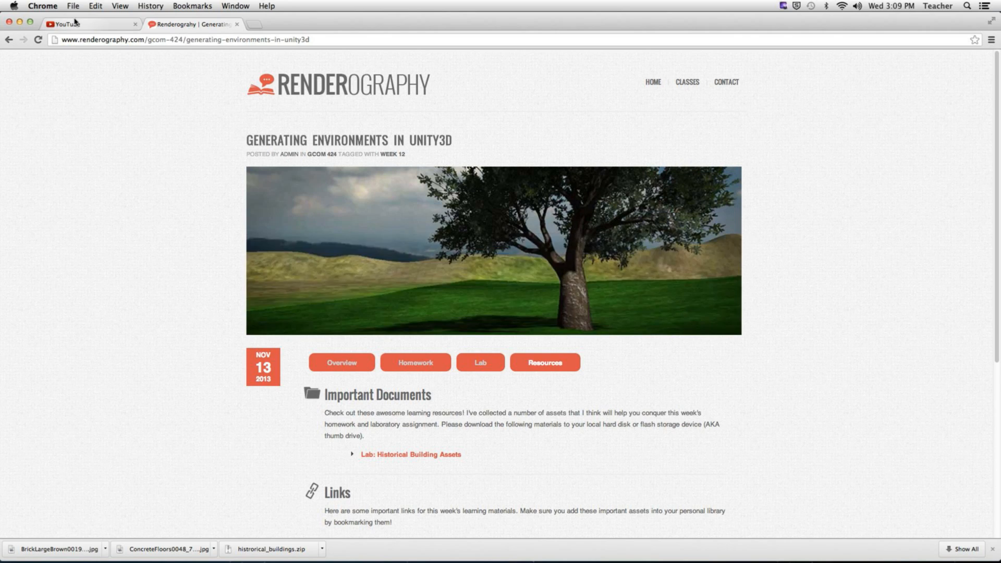